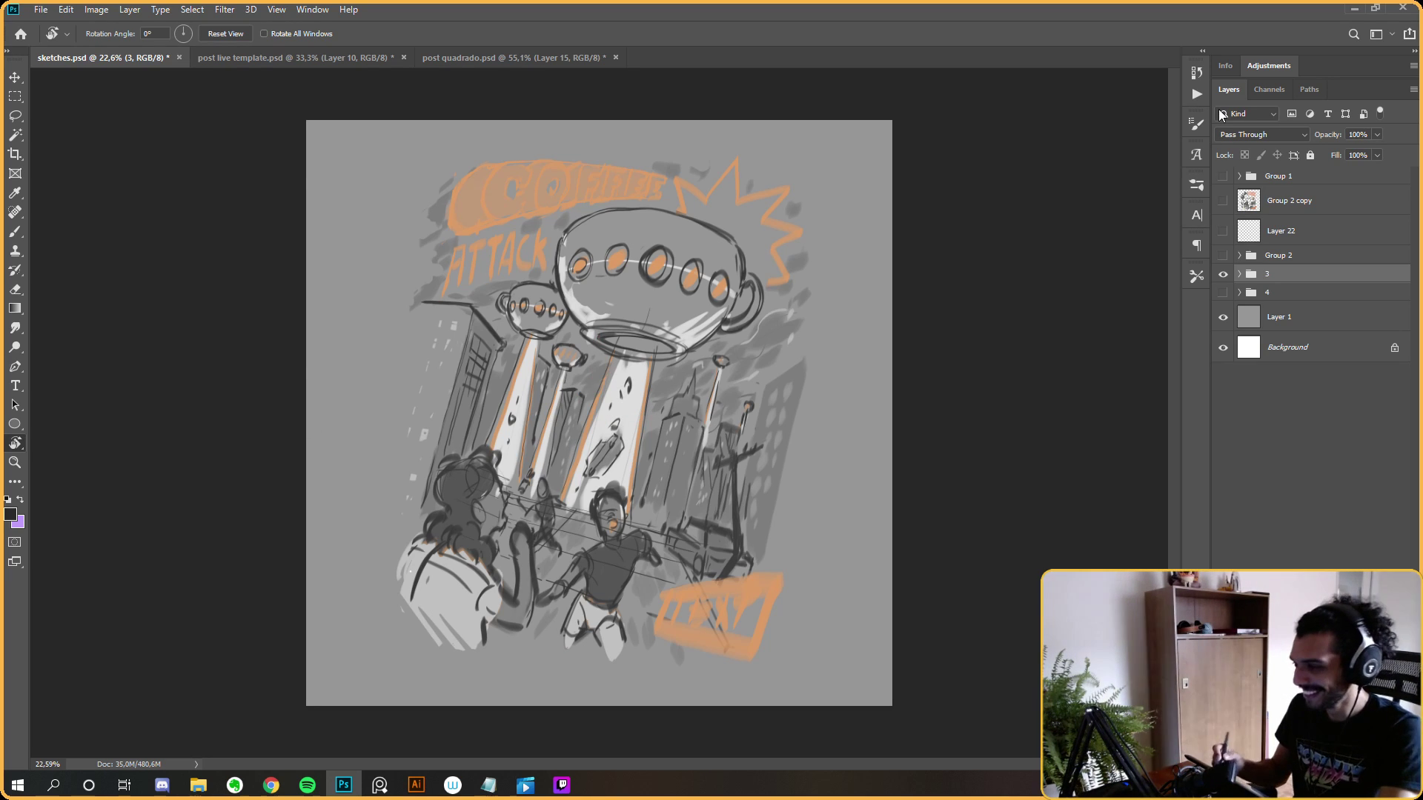
Compare the sketches in groups 3 and 4 by switching their visibility, leaving both groups hidden.
{"action": "double_click", "coordinate": [1223, 293]}
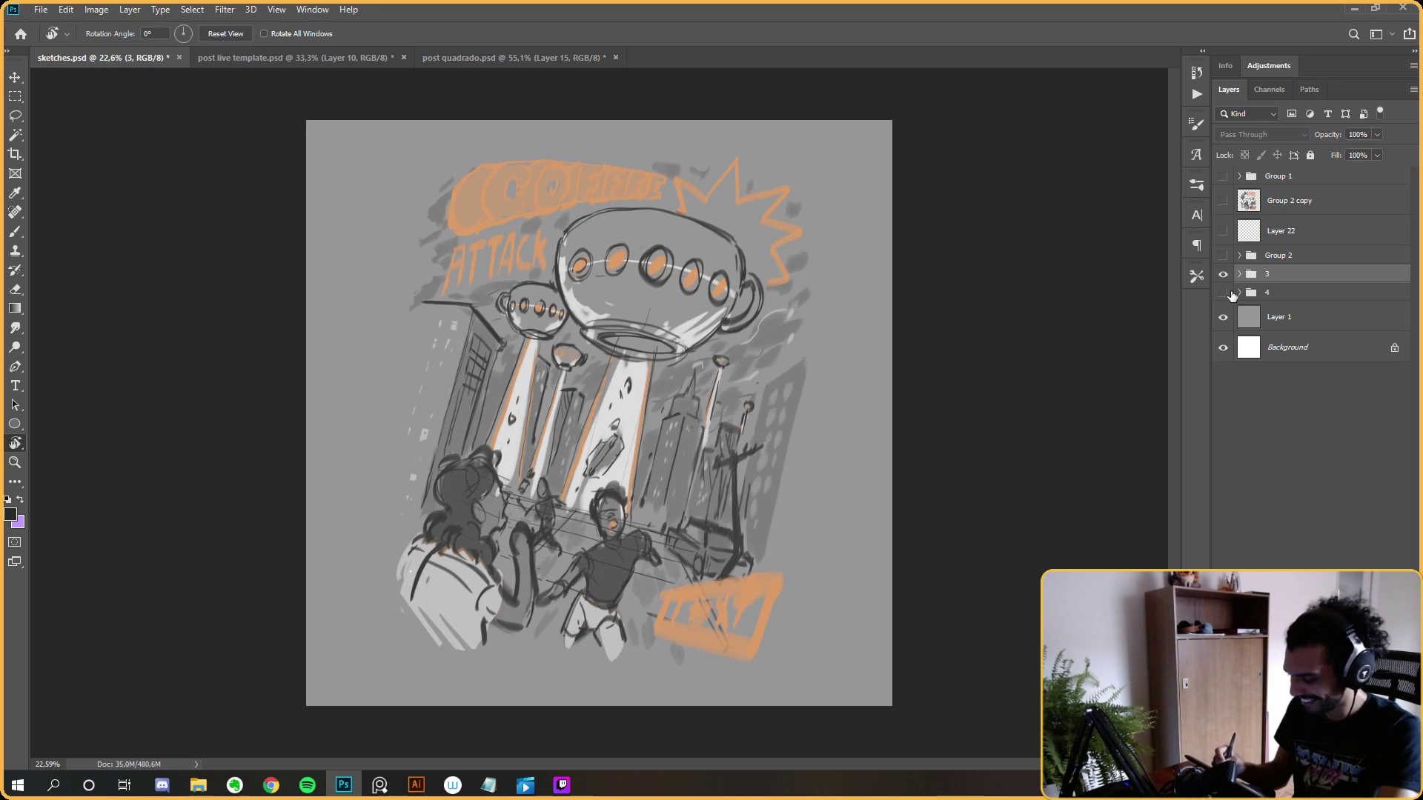
{"action": "left_click", "coordinate": [1224, 274]}
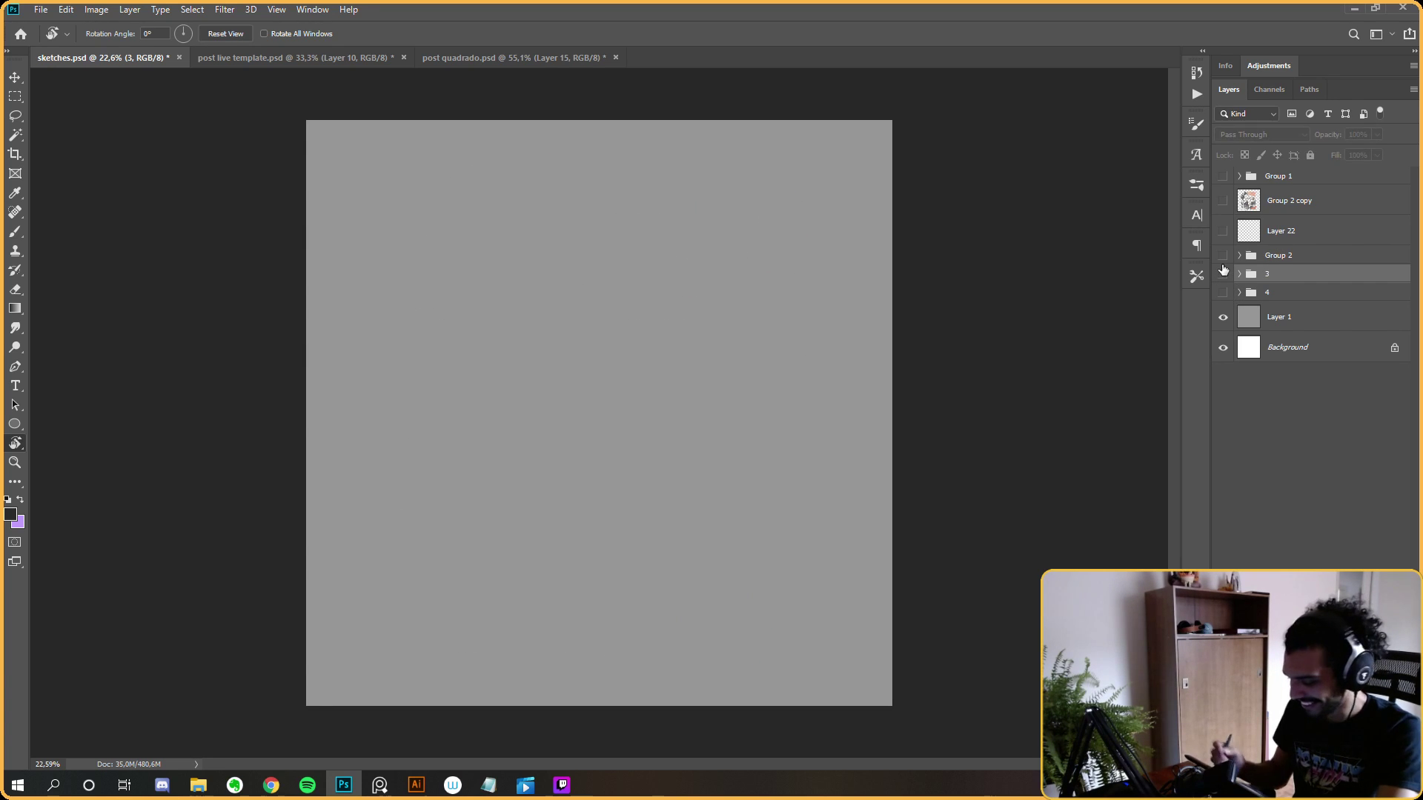
{"action": "left_click", "coordinate": [1223, 273]}
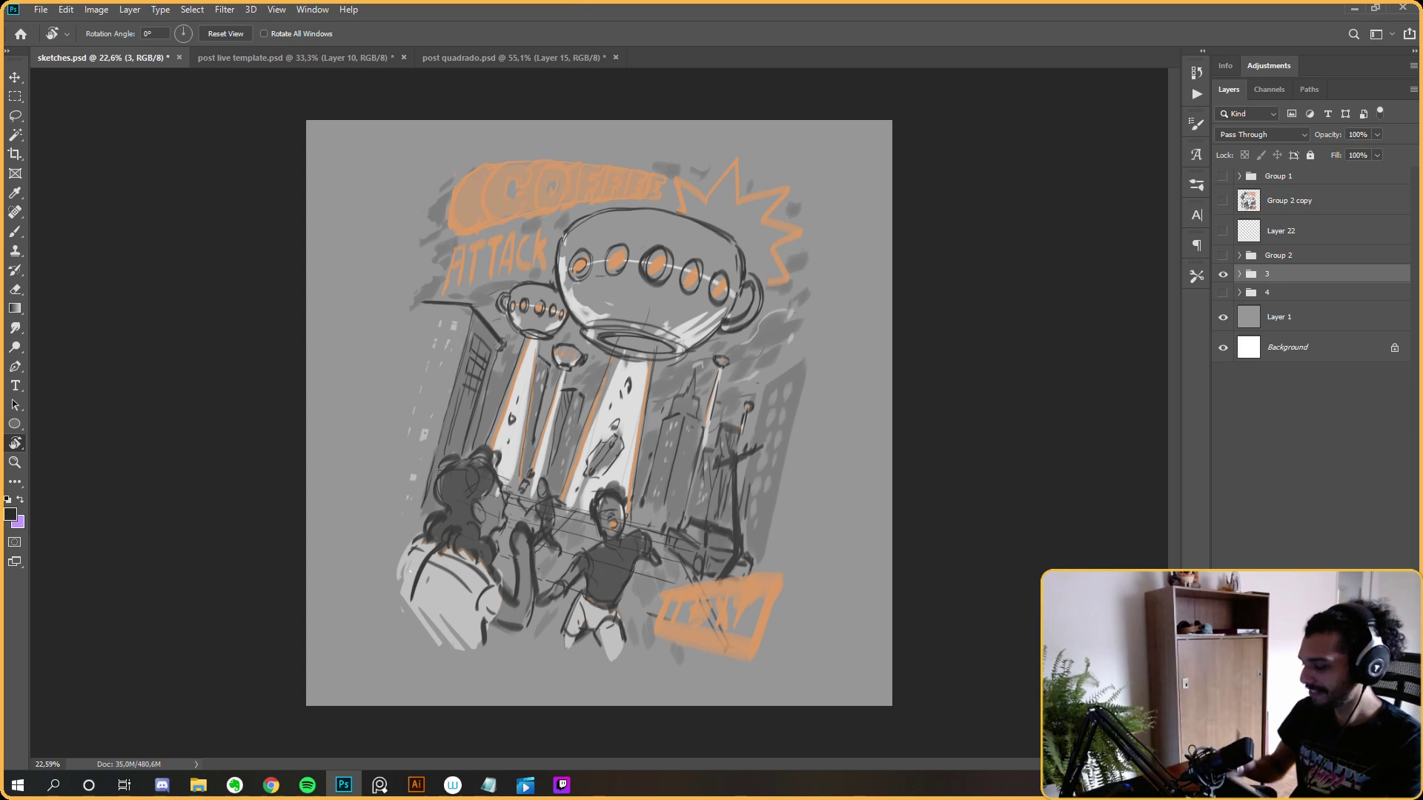
{"action": "left_click", "coordinate": [1224, 274]}
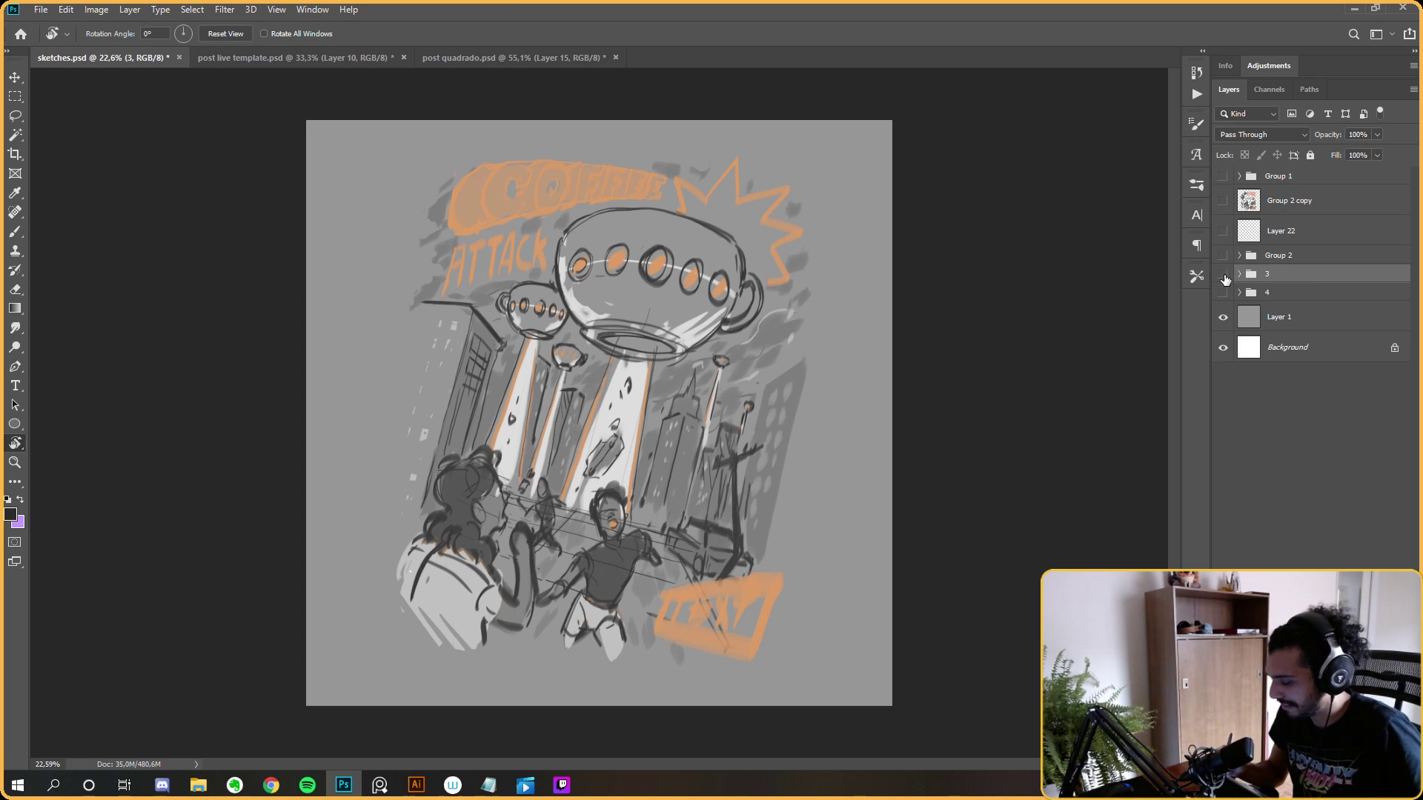
{"action": "left_click", "coordinate": [1223, 274]}
{"action": "left_click", "coordinate": [1222, 293]}
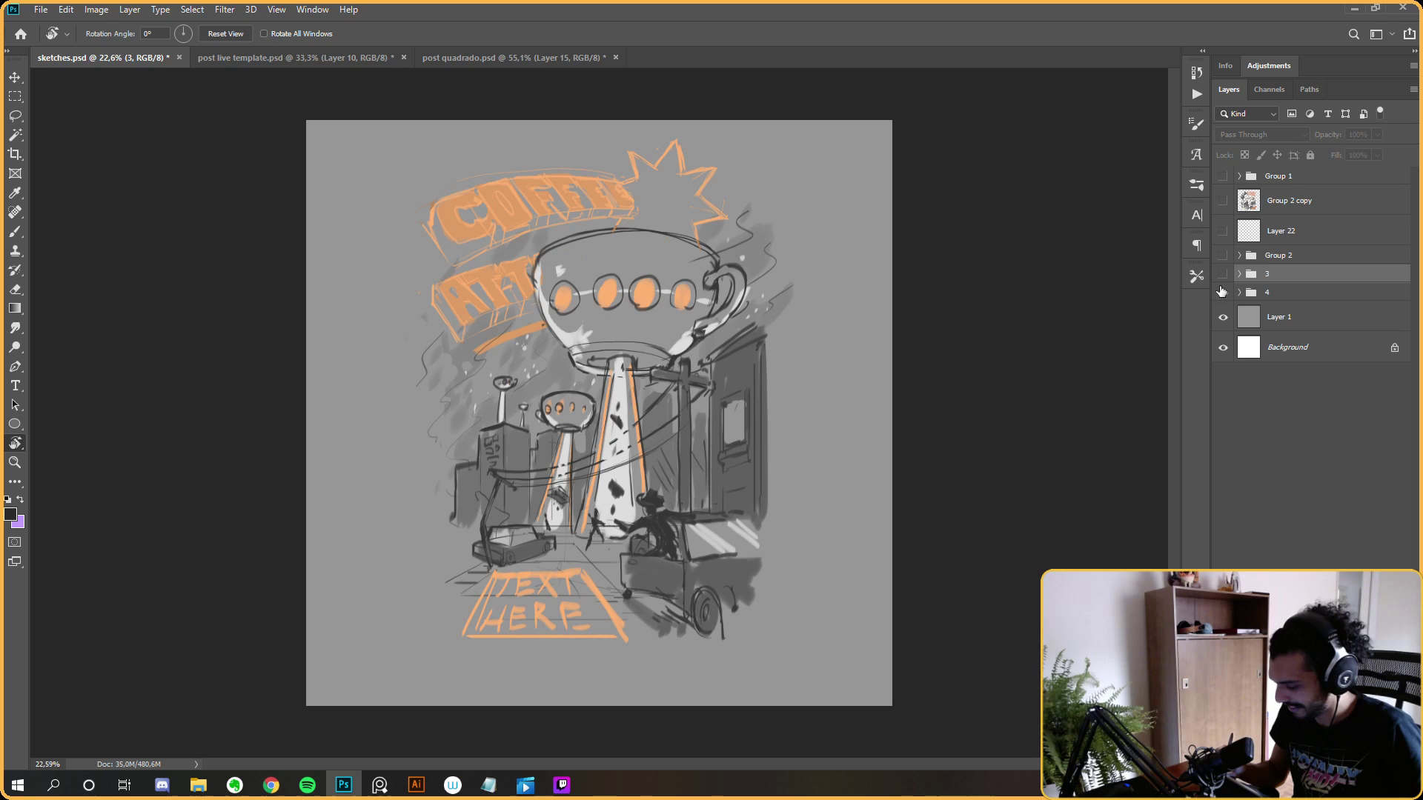
{"action": "left_click", "coordinate": [1222, 293]}
Check the Group 2 sketch and the group 3 sketch by toggling each one's visibility, leaving both hidden.
{"action": "left_click", "coordinate": [1223, 255]}
{"action": "left_click", "coordinate": [1224, 258]}
{"action": "left_click", "coordinate": [1224, 260]}
{"action": "left_click", "coordinate": [1224, 258]}
{"action": "left_click", "coordinate": [1223, 259]}
{"action": "left_click", "coordinate": [1224, 259]}
{"action": "left_click", "coordinate": [1223, 274]}
{"action": "left_click", "coordinate": [1223, 273]}
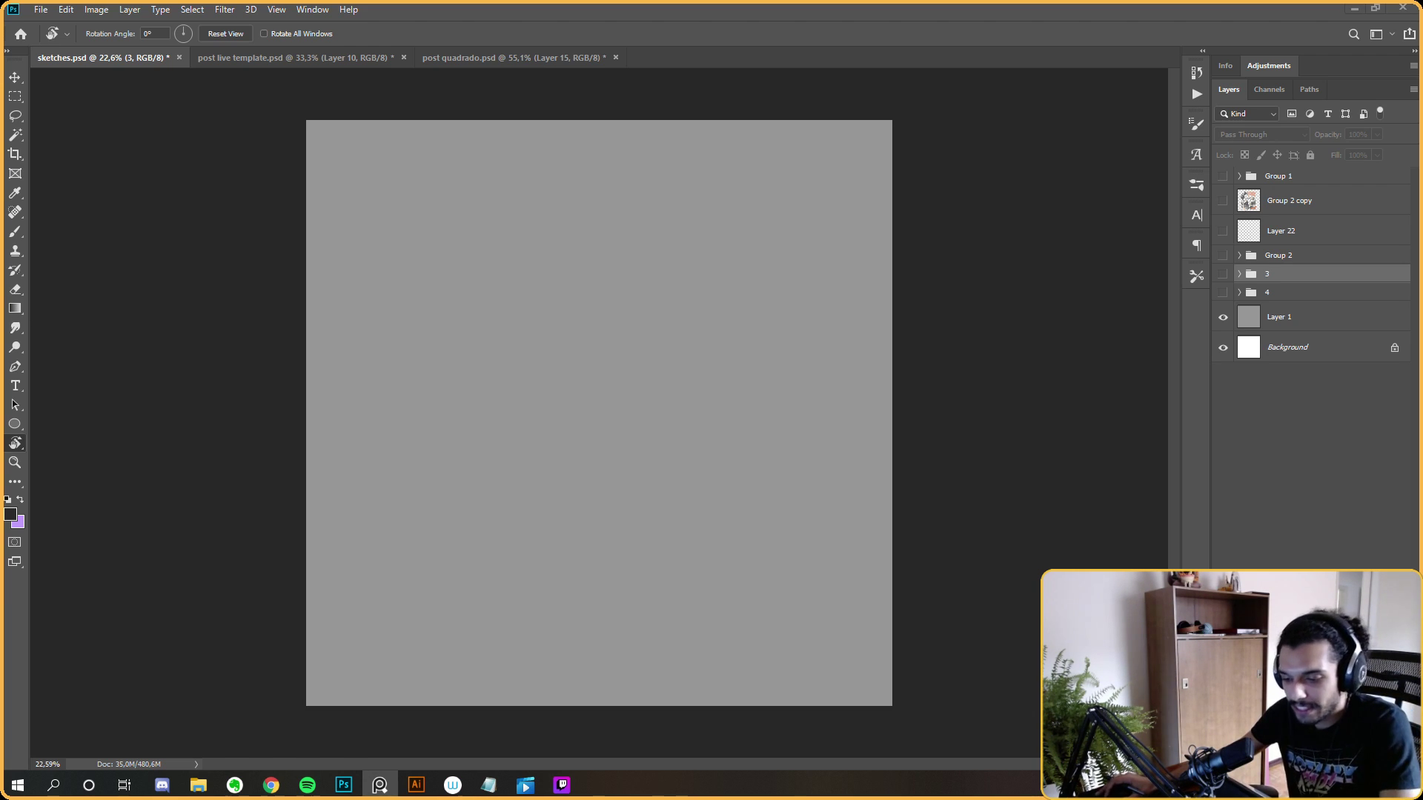
Paste the copied handwritten notes image into sketches.psd and move it to the upper-left area of the canvas.
{"action": "key", "text": "ctrl+v"}
{"action": "key", "text": "v"}
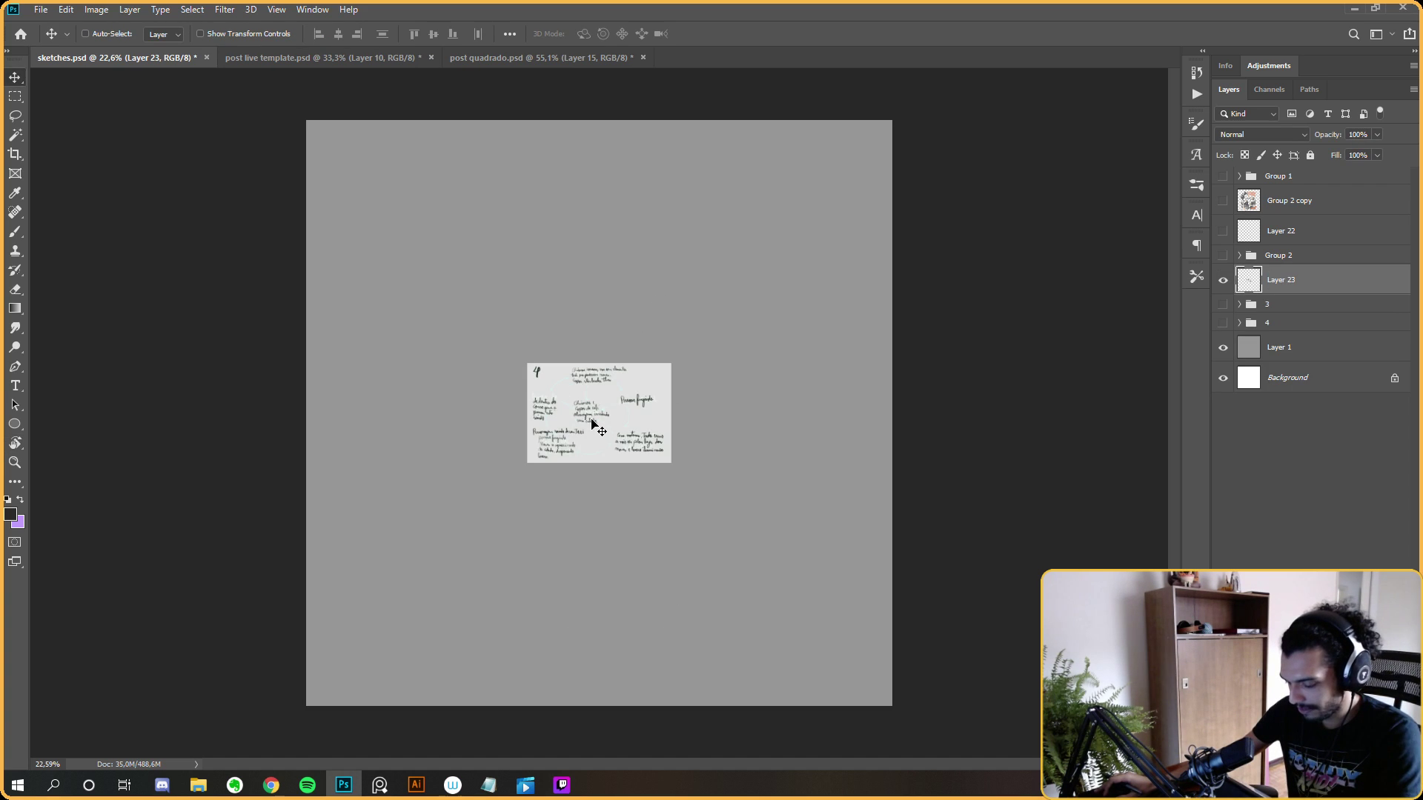
{"action": "left_click_drag", "start_coordinate": [592, 422], "coordinate": [409, 217]}
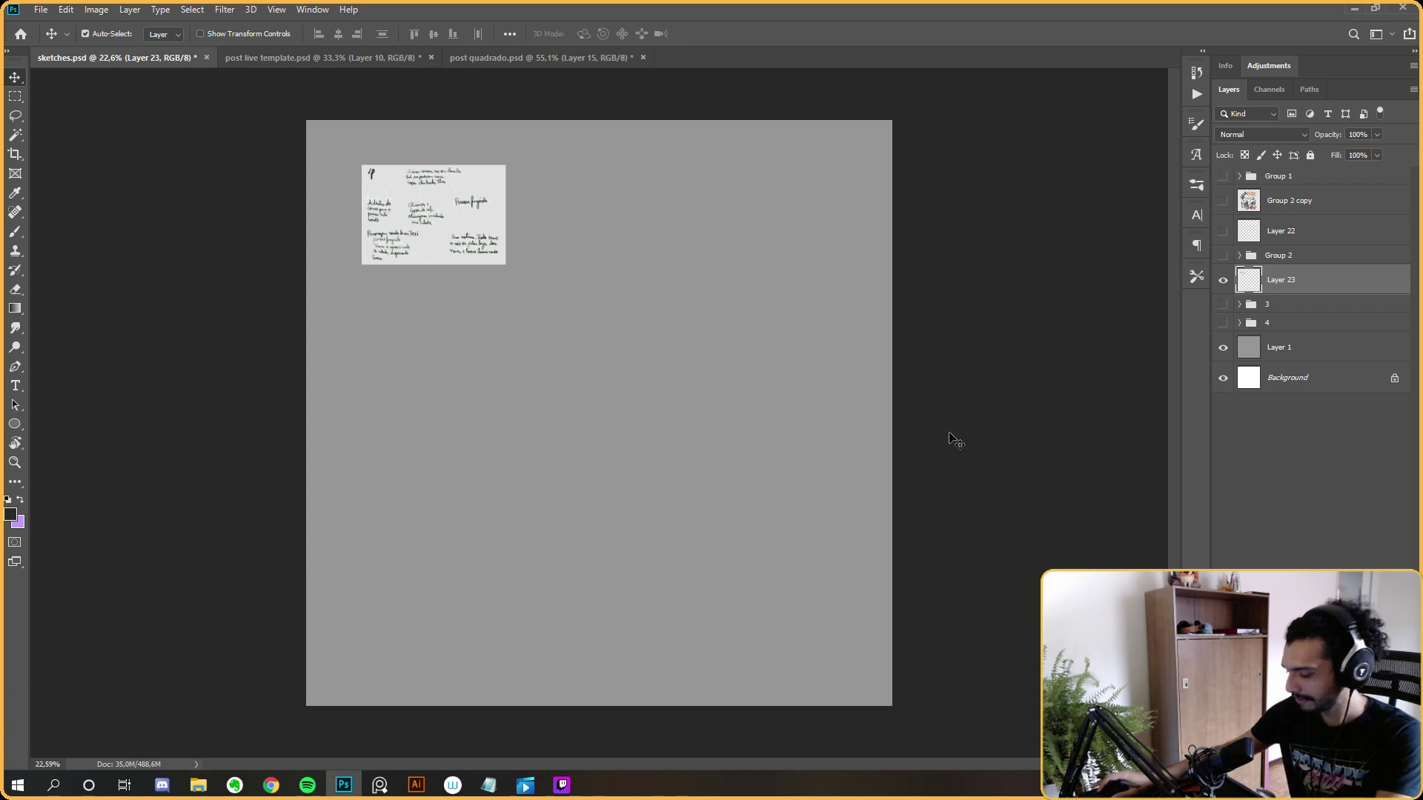
Examine the handwritten concept notes for sketch 4 in the pasted image up close.
{"action": "scroll", "coordinate": [488, 307], "scroll_direction": "up", "scroll_amount": 1}
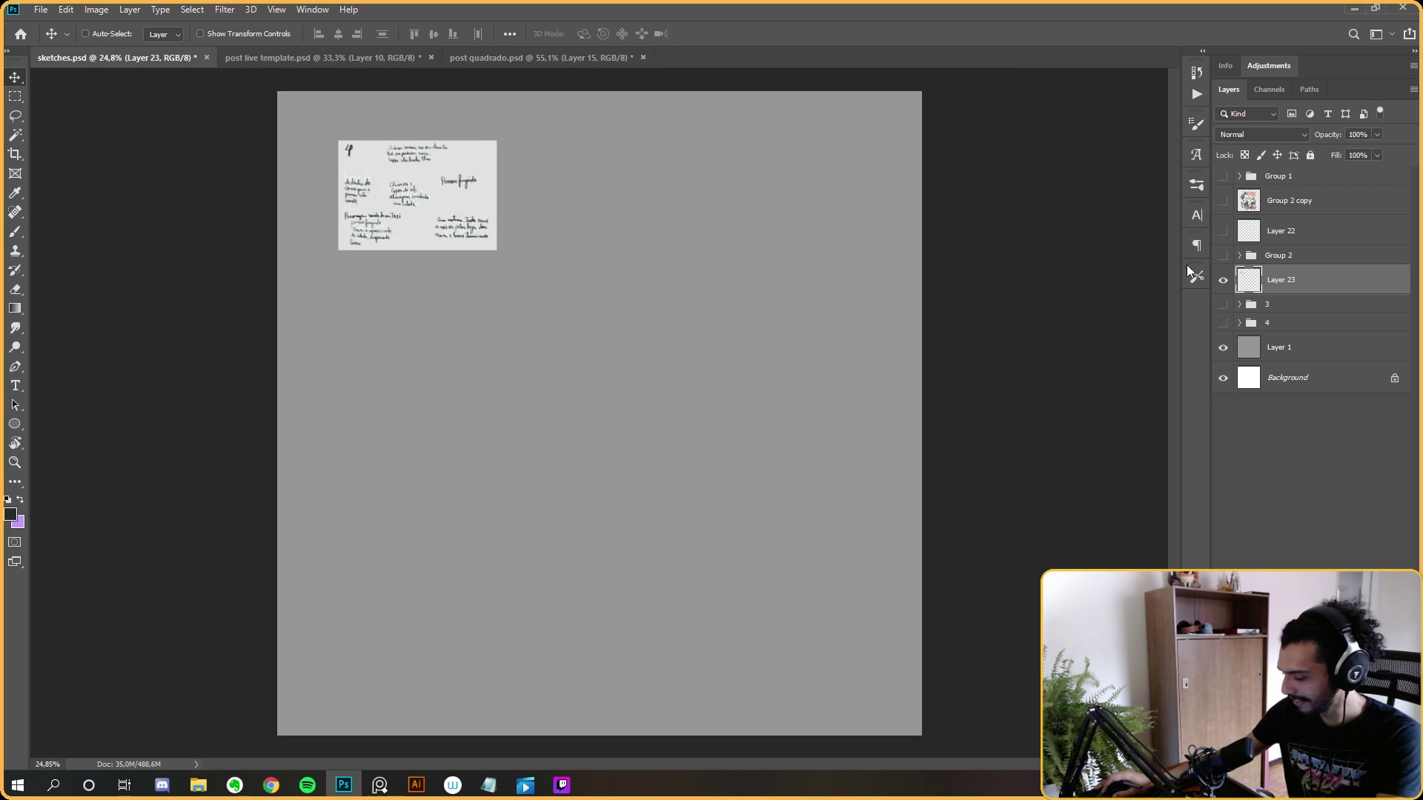
{"action": "left_click", "coordinate": [1223, 280]}
{"action": "left_click", "coordinate": [1222, 280]}
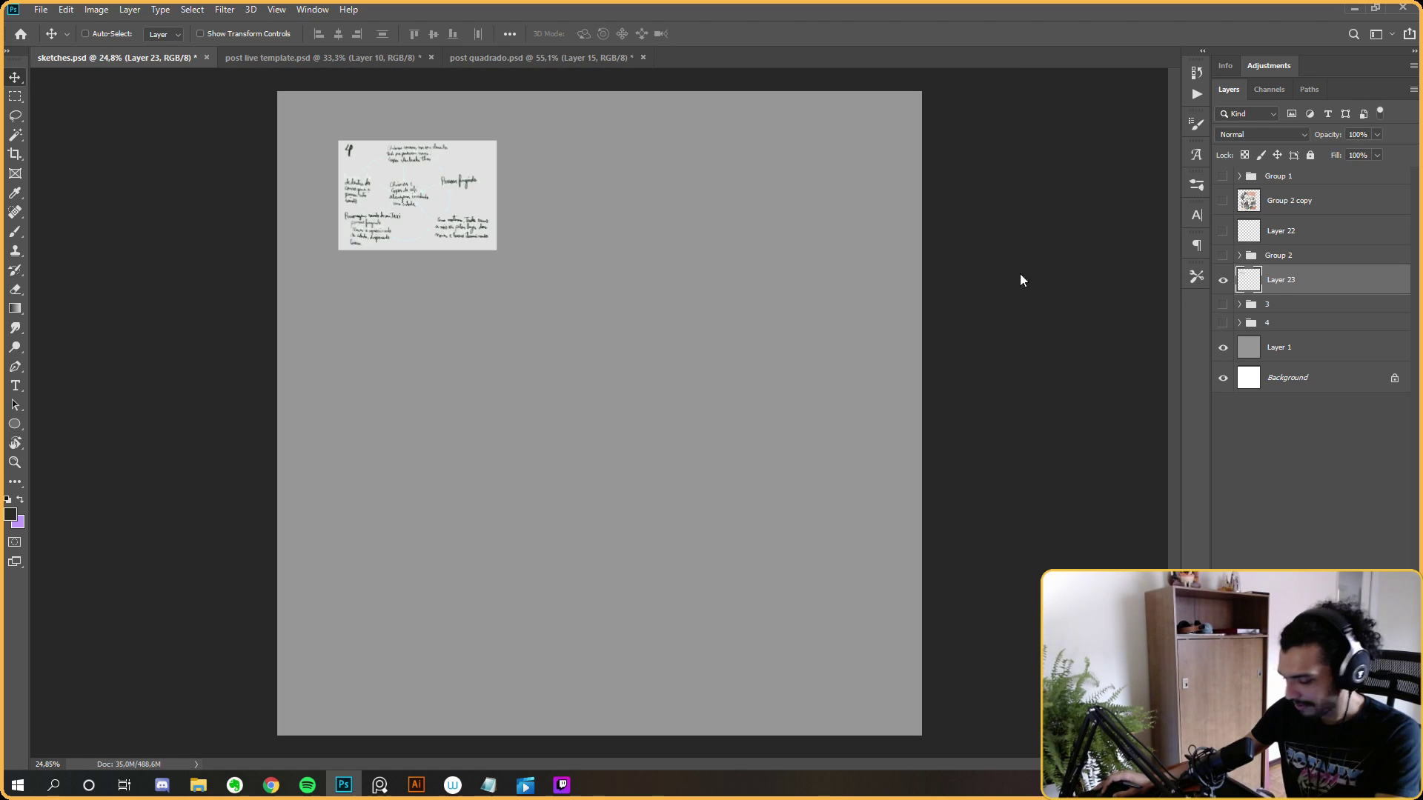
{"action": "scroll", "coordinate": [360, 122], "scroll_direction": "up", "scroll_amount": 10}
{"action": "scroll", "coordinate": [360, 121], "scroll_direction": "up", "scroll_amount": 5}
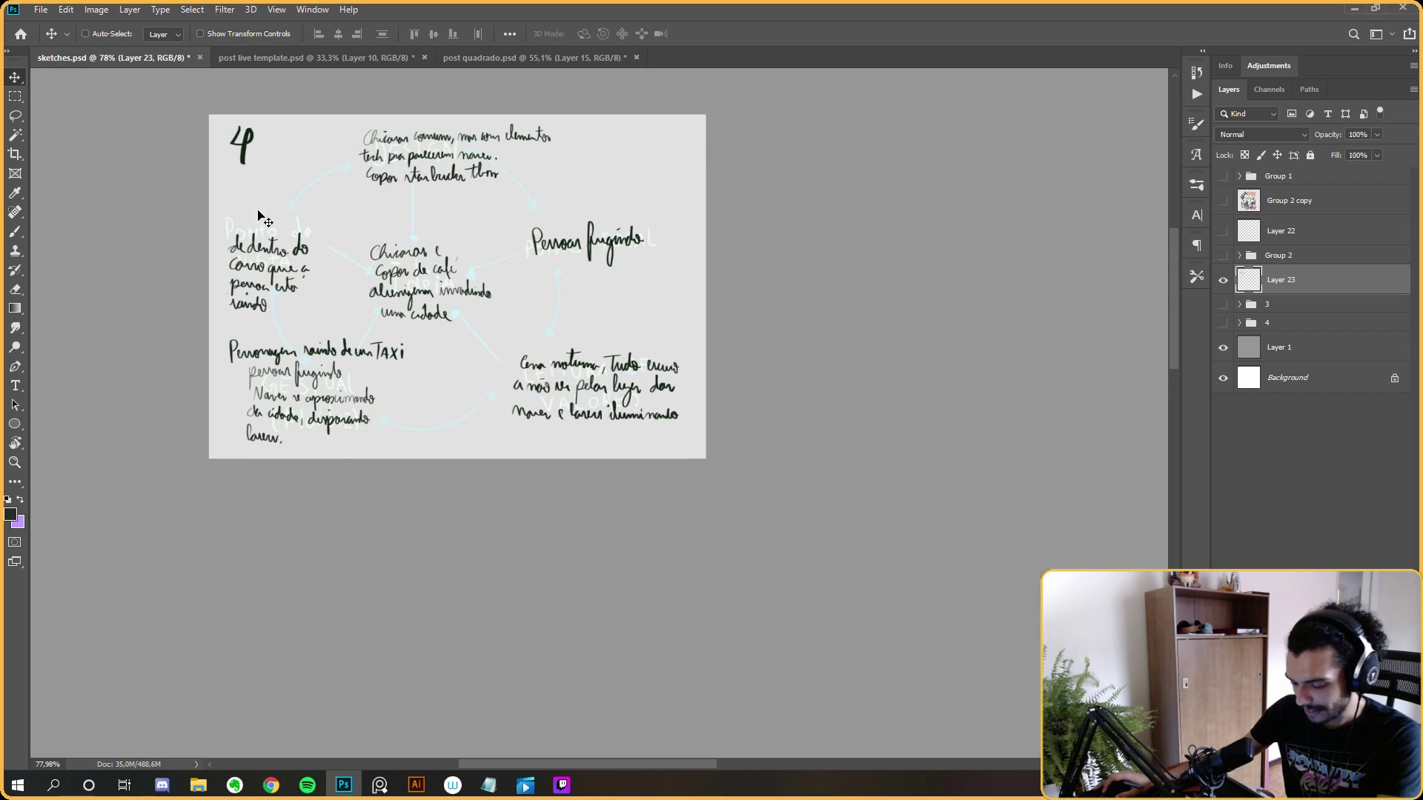
{"action": "scroll", "coordinate": [387, 218], "scroll_direction": "up", "scroll_amount": 3}
{"action": "mouse_move", "coordinate": [495, 296]}
{"action": "left_mouse_down"}
{"action": "mouse_move", "coordinate": [520, 202]}
{"action": "mouse_move", "coordinate": [507, 251]}
{"action": "left_mouse_up"}
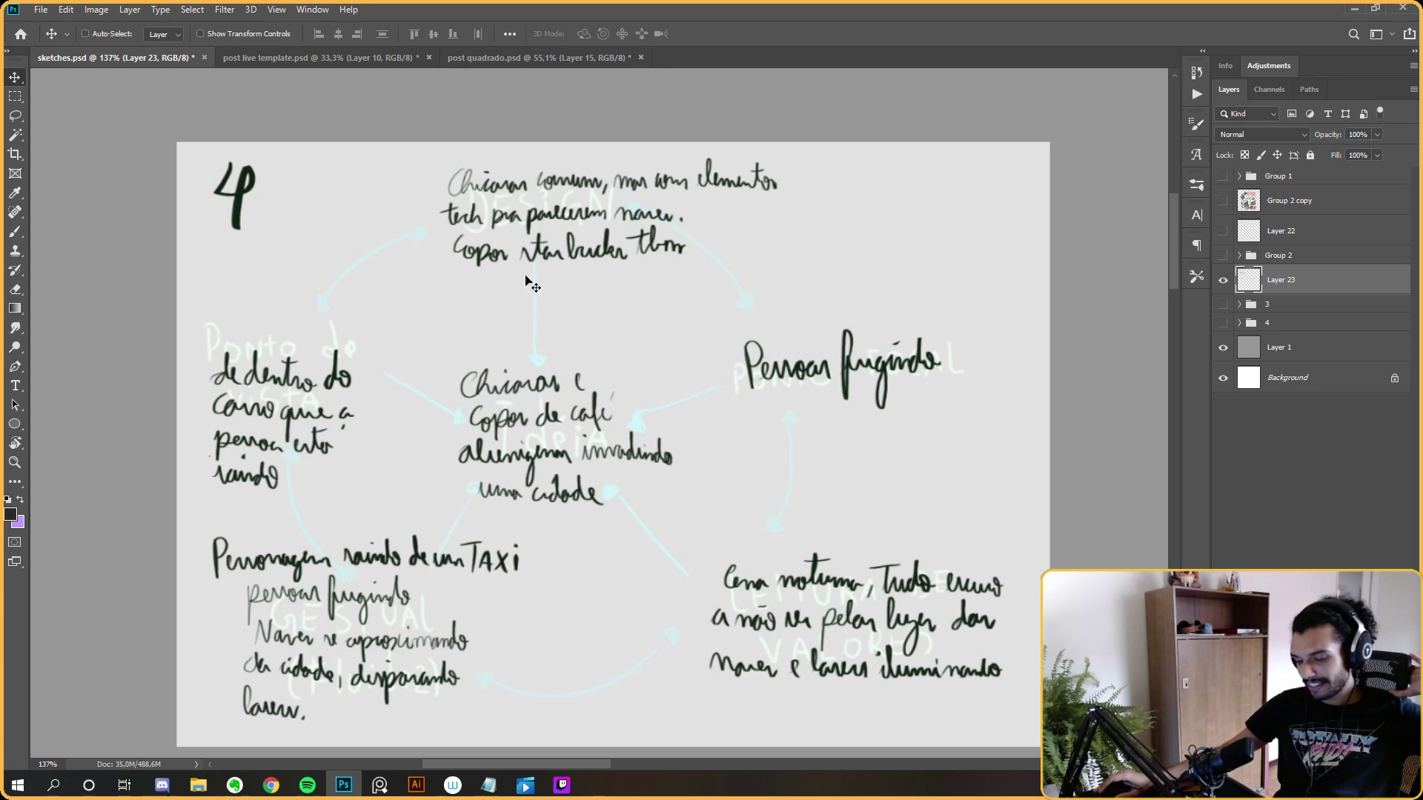
{"action": "scroll", "coordinate": [770, 343], "scroll_direction": "down", "scroll_amount": 1}
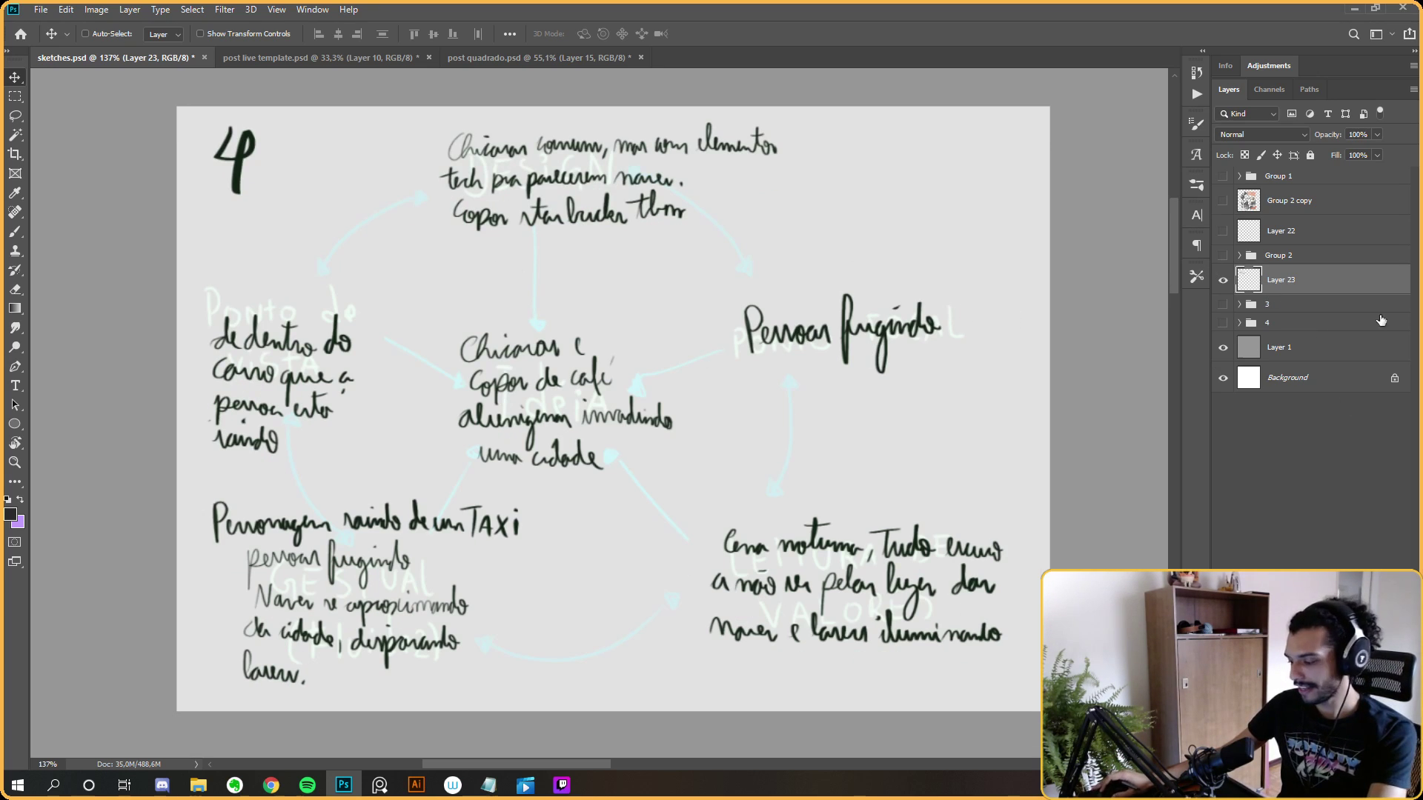
Hide the notes layer and show the group 4 sketch to examine its full composition.
{"action": "left_click", "coordinate": [1223, 279]}
{"action": "left_click", "coordinate": [1223, 322]}
{"action": "scroll", "coordinate": [732, 306], "scroll_direction": "down", "scroll_amount": 10}
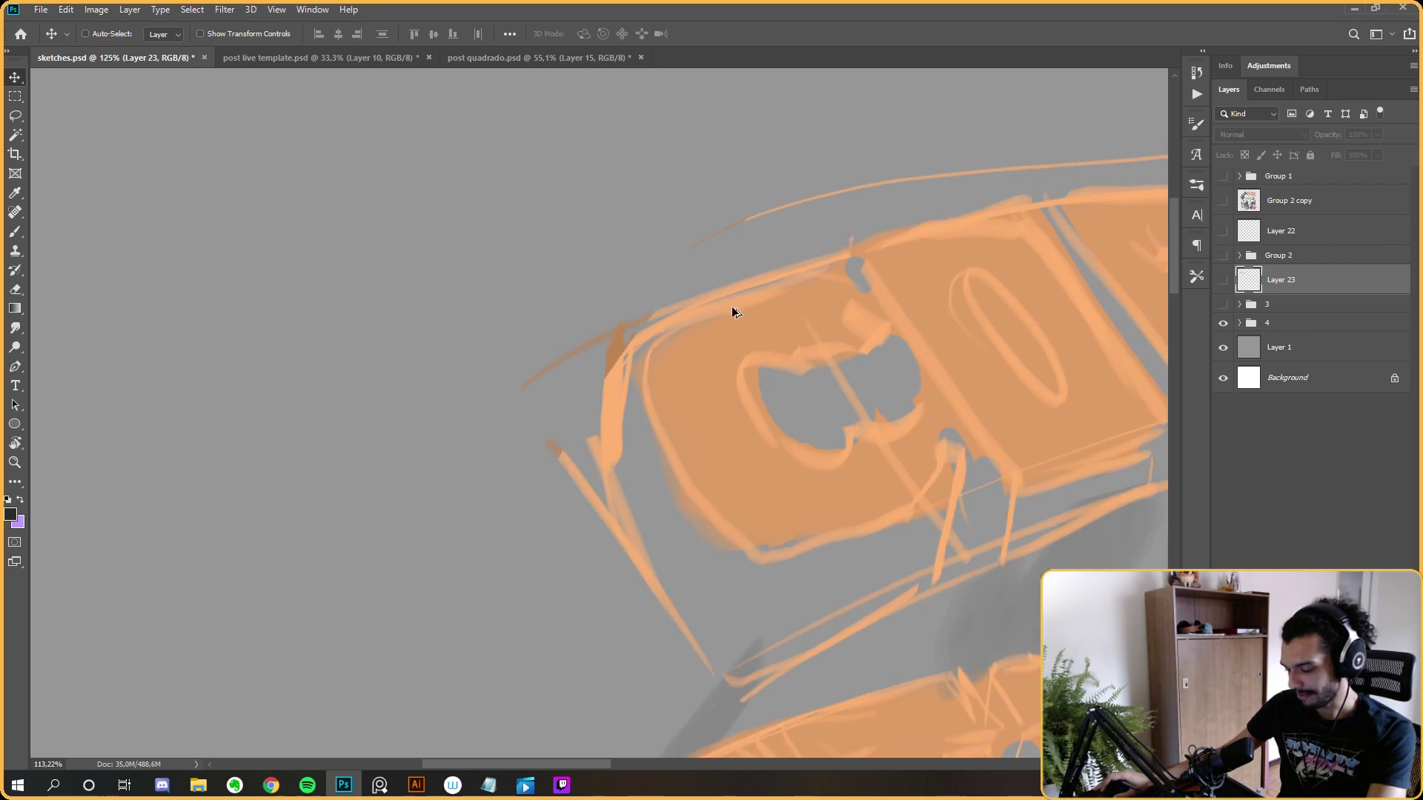
{"action": "scroll", "coordinate": [595, 405], "scroll_direction": "up", "scroll_amount": 2}
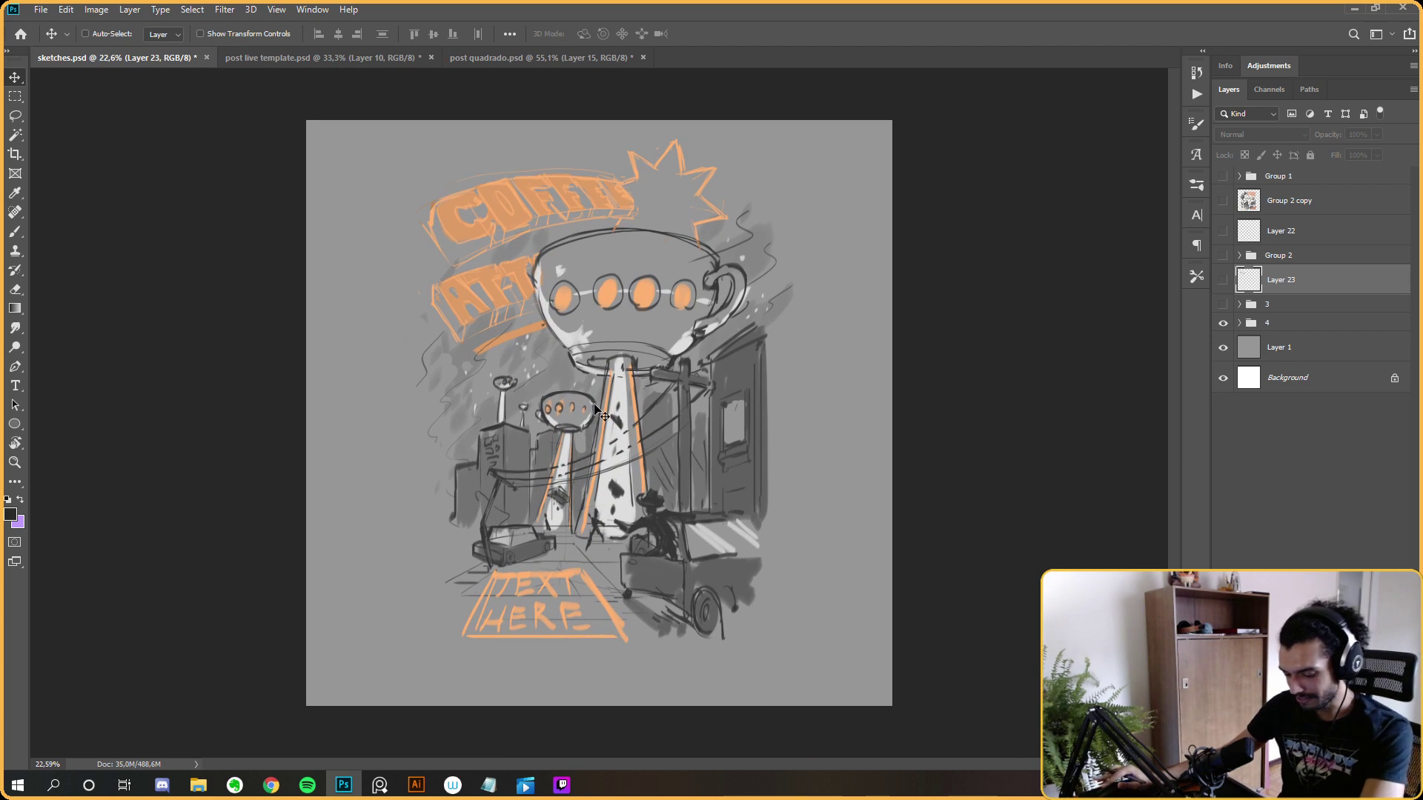
{"action": "scroll", "coordinate": [596, 407], "scroll_direction": "up", "scroll_amount": 1}
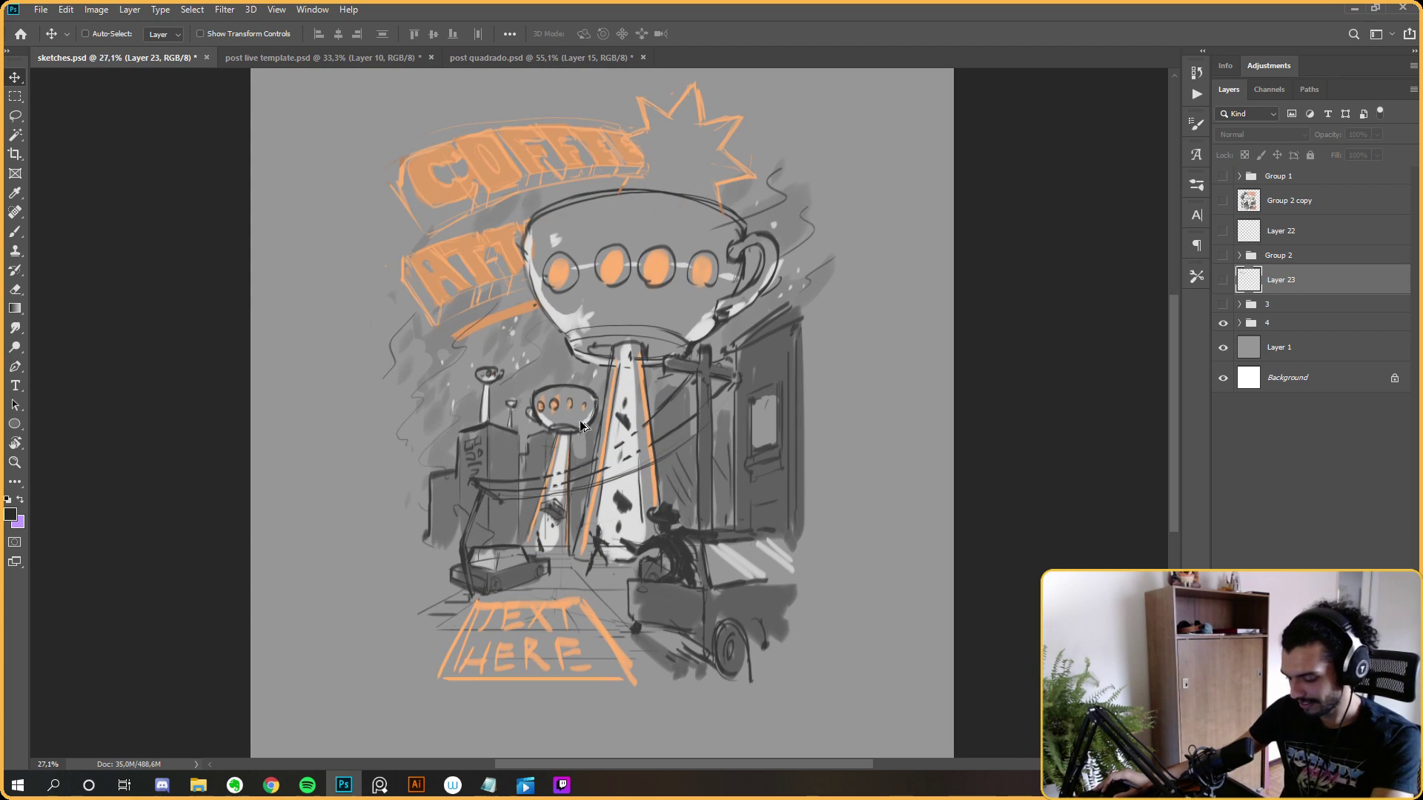
{"action": "left_click_drag", "start_coordinate": [567, 407], "coordinate": [535, 395]}
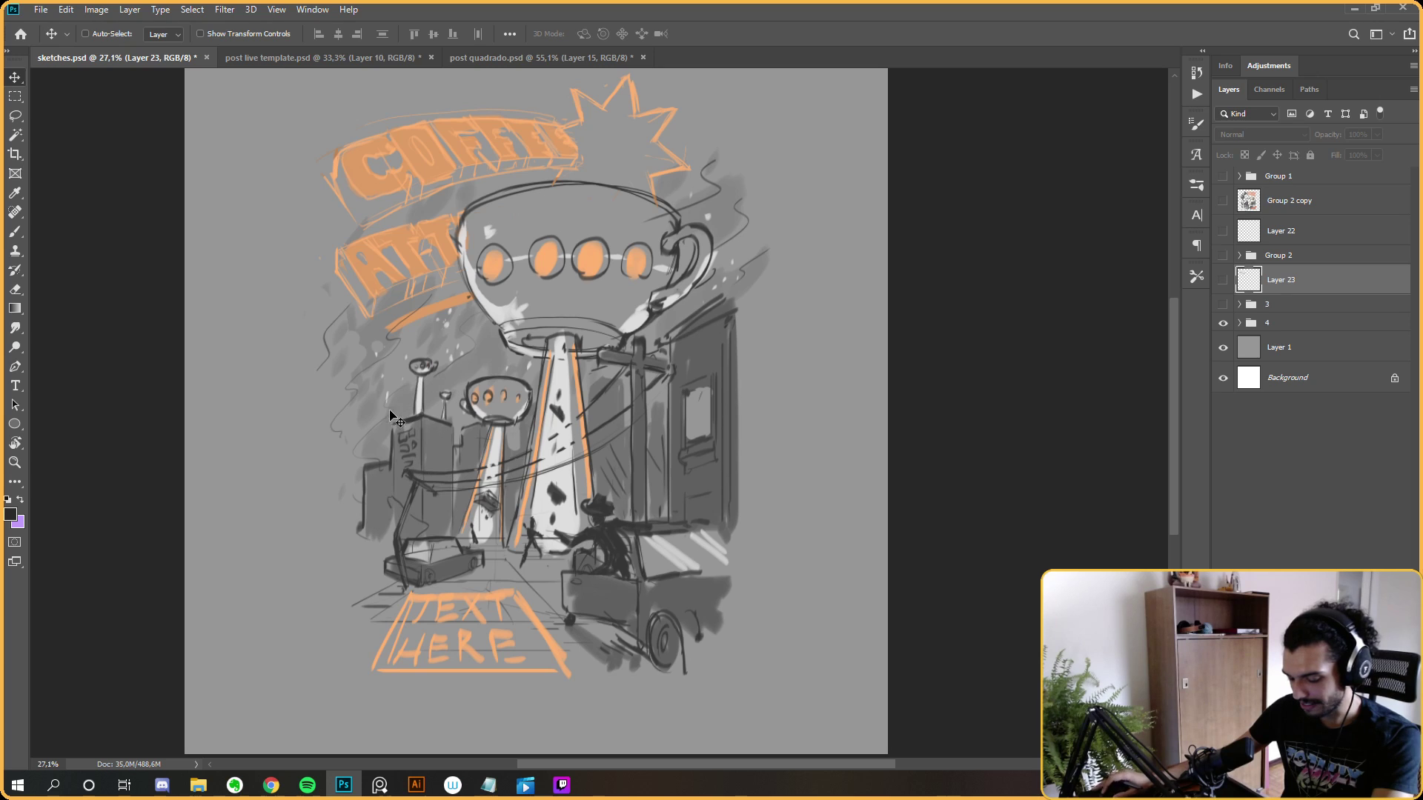
{"action": "scroll", "coordinate": [548, 389], "scroll_direction": "up", "scroll_amount": 2}
{"action": "scroll", "coordinate": [580, 370], "scroll_direction": "down", "scroll_amount": 2}
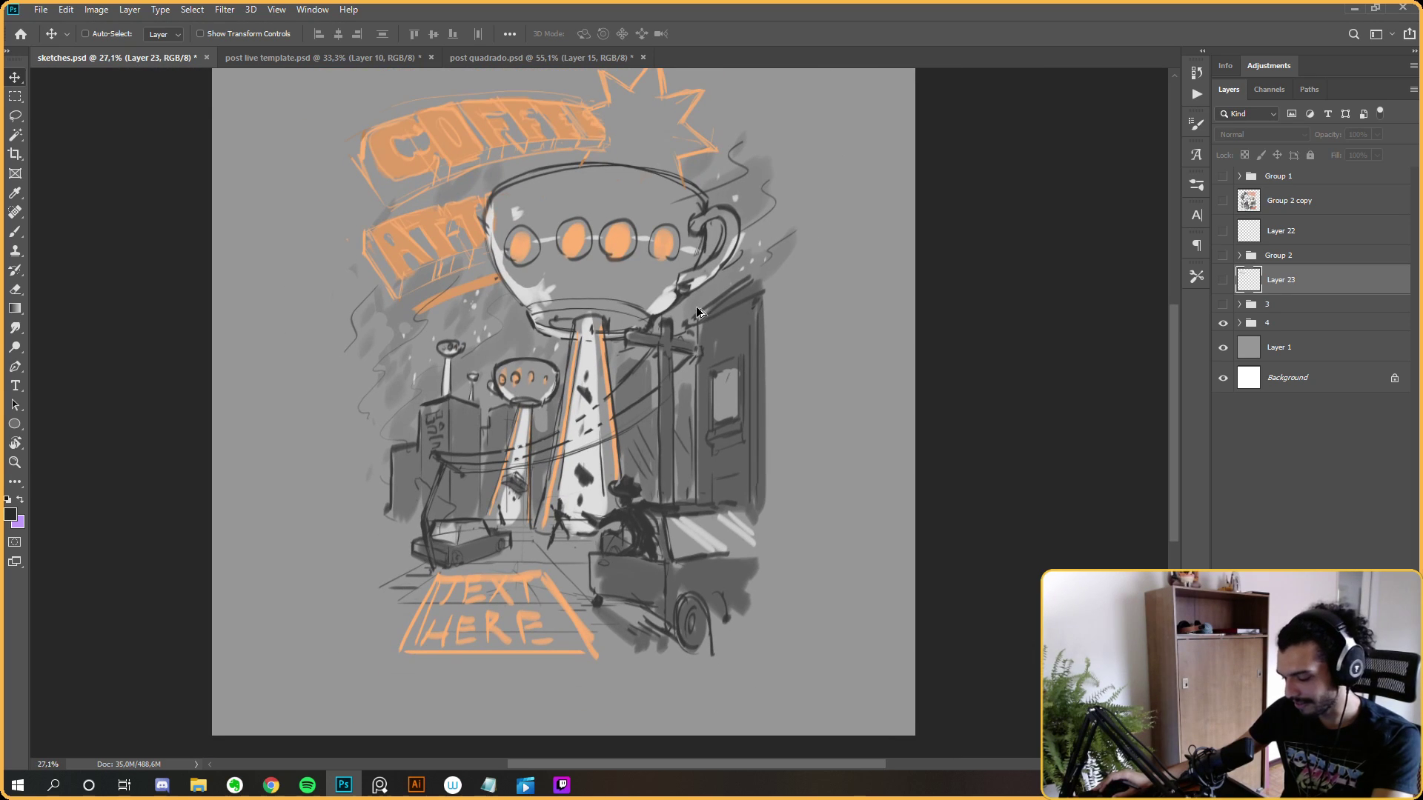
{"action": "scroll", "coordinate": [696, 311], "scroll_direction": "down", "scroll_amount": 1}
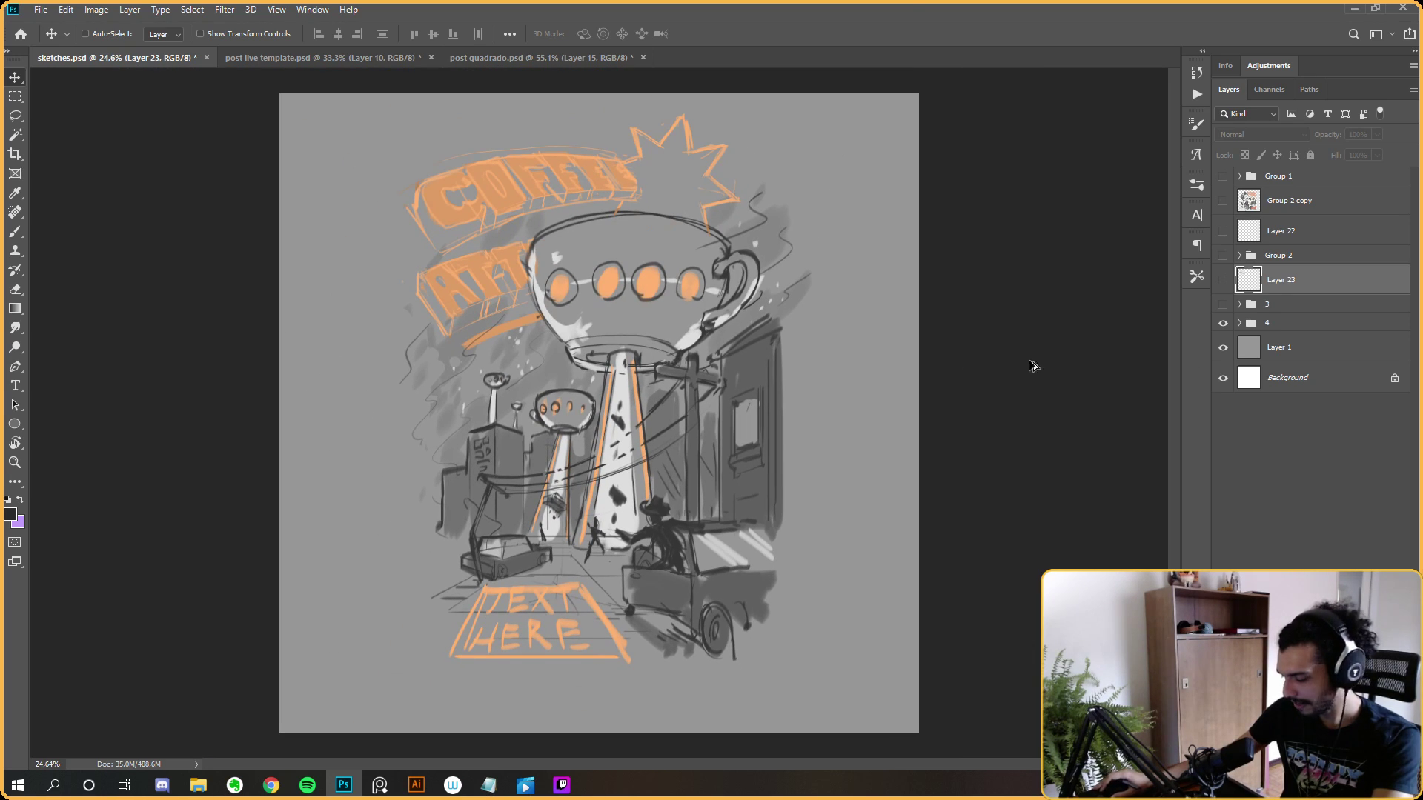
View the group 3 sketch in place of group 4, and return to group 4 and select it.
{"action": "left_click", "coordinate": [1222, 323]}
{"action": "left_click", "coordinate": [1223, 304]}
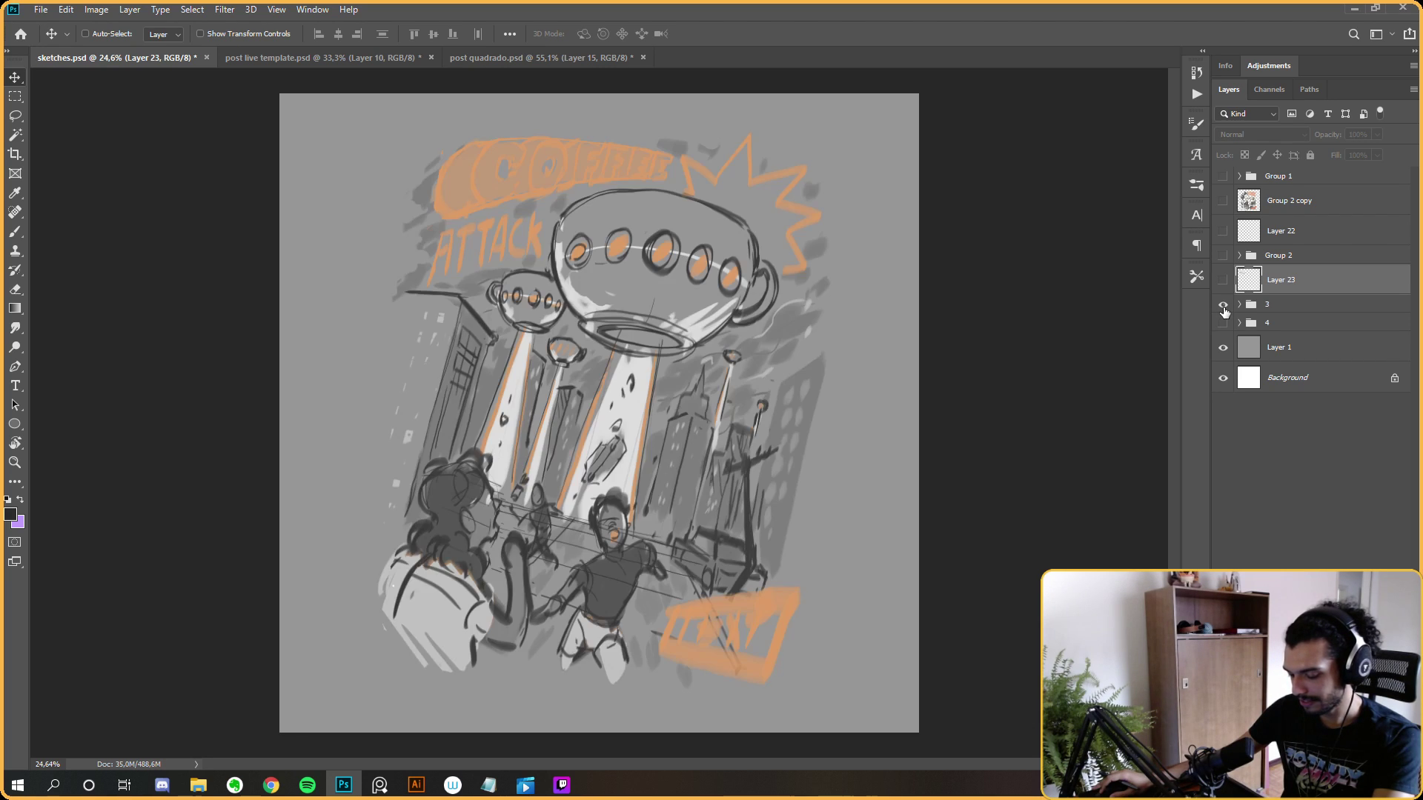
{"action": "scroll", "coordinate": [632, 485], "scroll_direction": "down", "scroll_amount": 1}
{"action": "scroll", "coordinate": [632, 486], "scroll_direction": "up", "scroll_amount": 2}
{"action": "scroll", "coordinate": [632, 486], "scroll_direction": "down", "scroll_amount": 1}
{"action": "left_click", "coordinate": [1222, 305]}
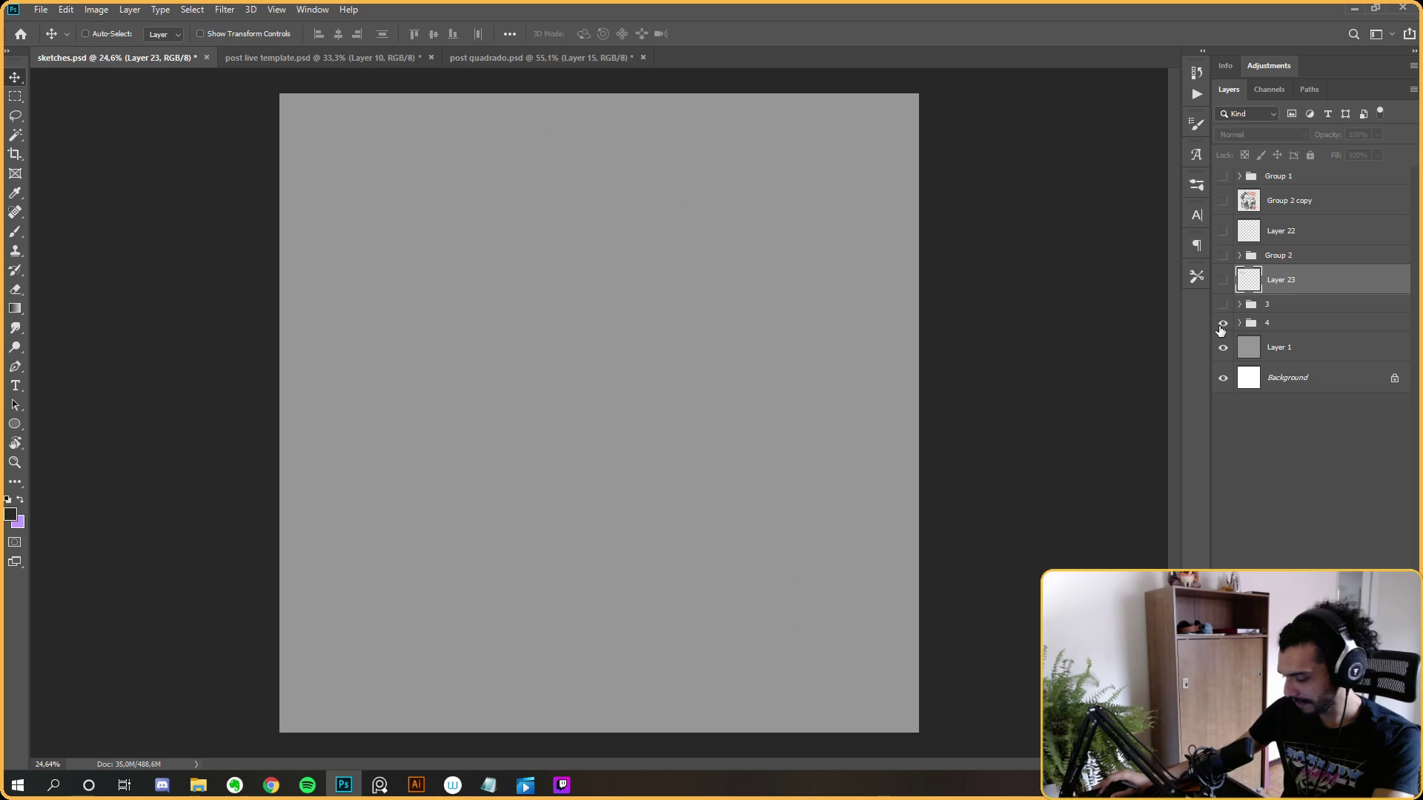
{"action": "left_click", "coordinate": [1222, 323]}
{"action": "left_click", "coordinate": [1274, 323]}
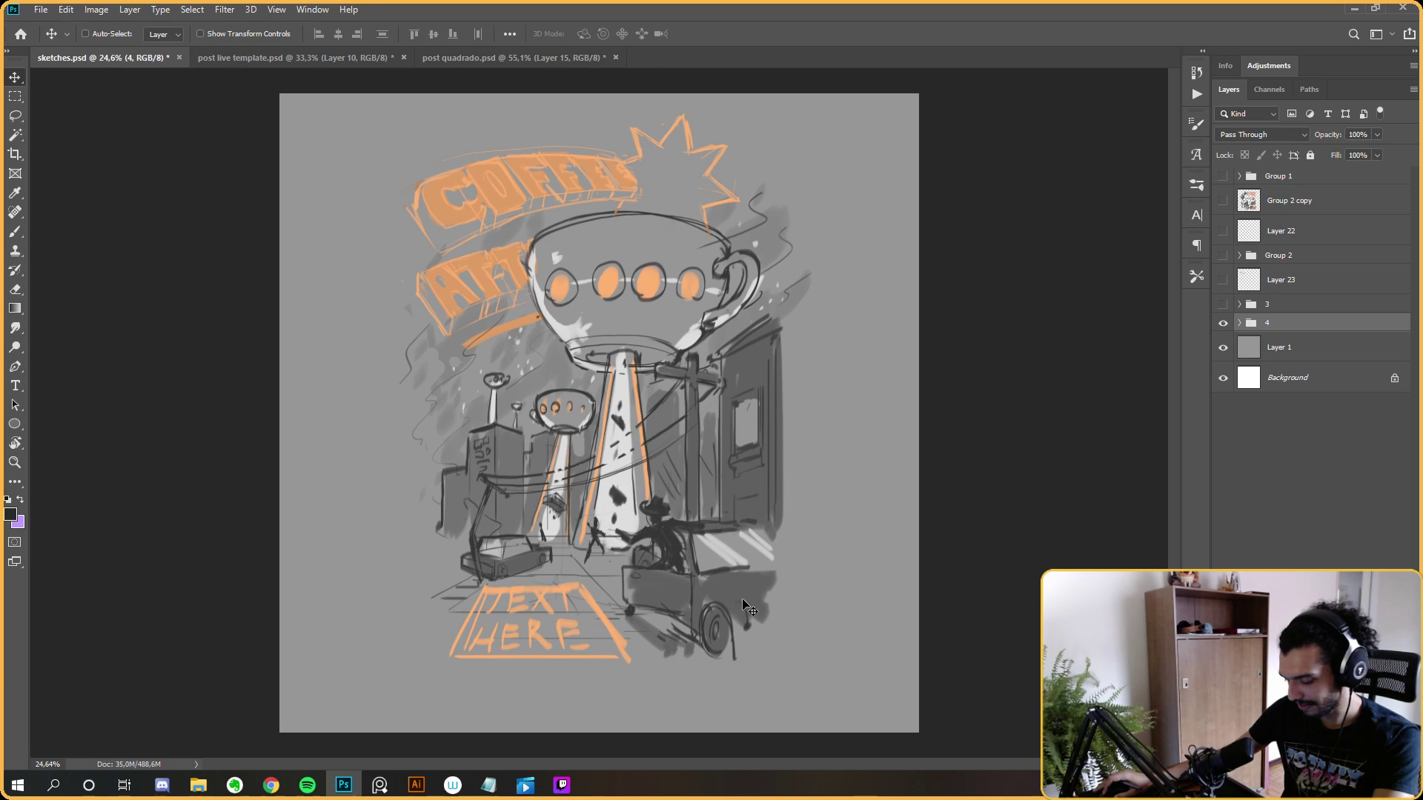
Examine the group 4 sketch, and switch to group 3 and select it to inspect its composition.
{"action": "scroll", "coordinate": [520, 510], "scroll_direction": "up", "scroll_amount": 1}
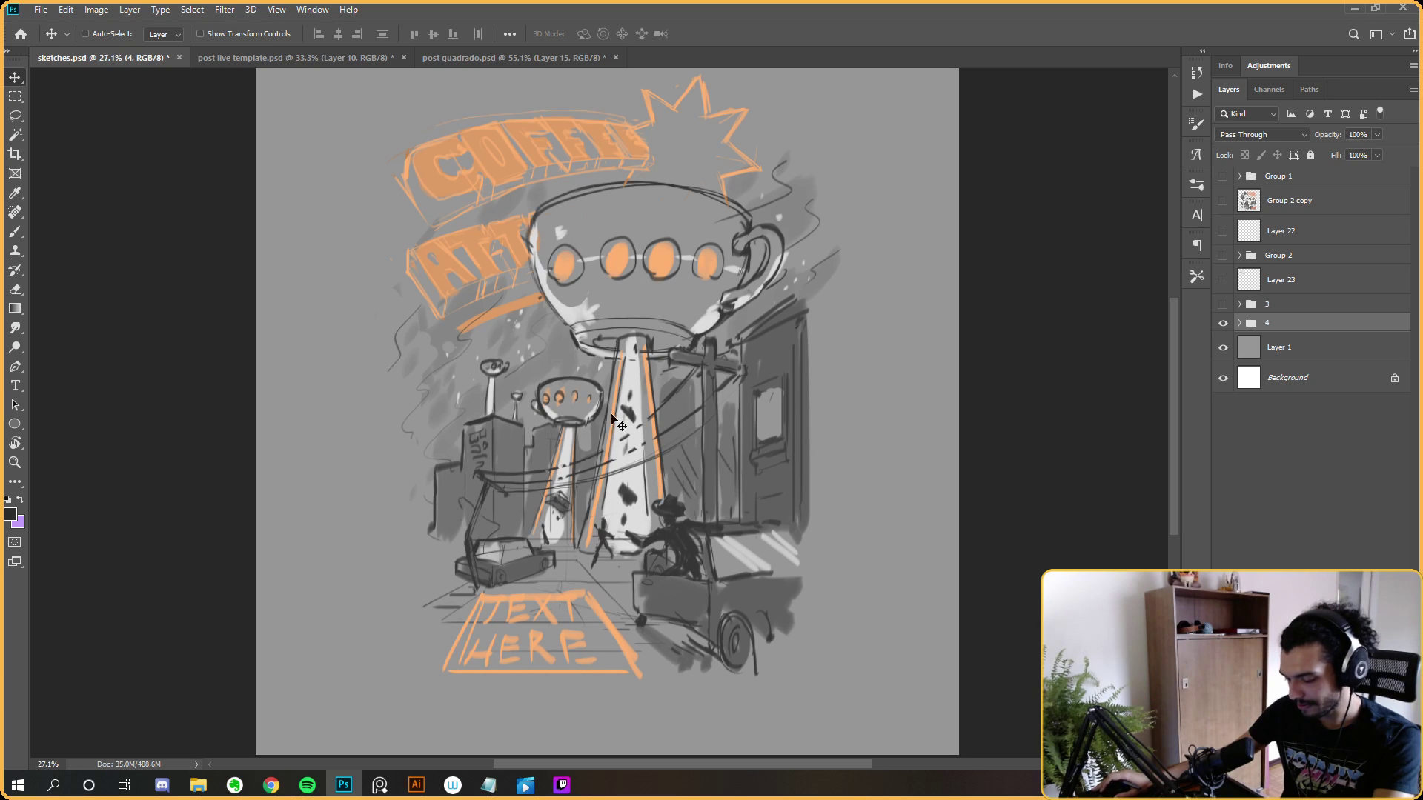
{"action": "left_click", "coordinate": [1224, 324]}
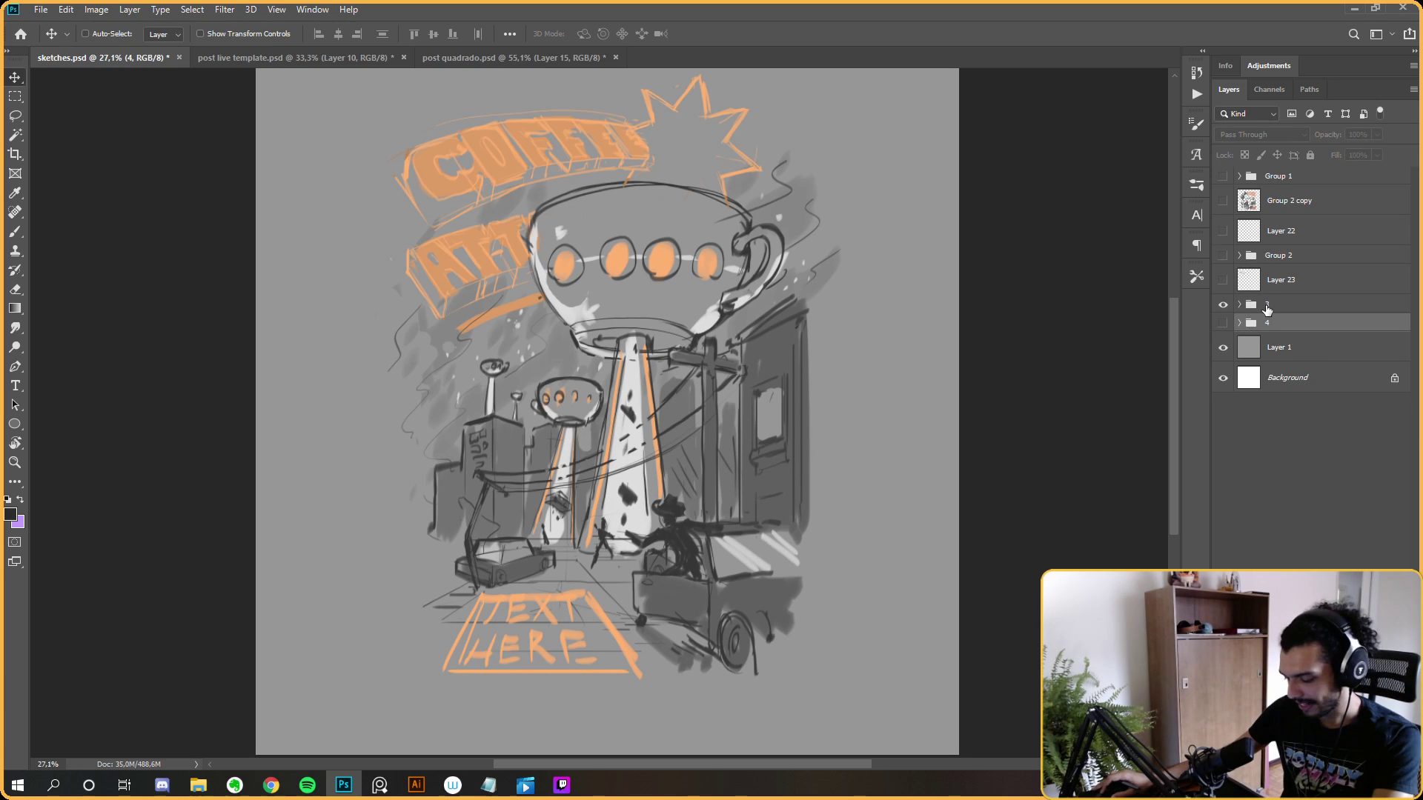
{"action": "left_click", "coordinate": [1267, 309]}
{"action": "scroll", "coordinate": [598, 508], "scroll_direction": "down", "scroll_amount": 1}
{"action": "scroll", "coordinate": [599, 507], "scroll_direction": "up", "scroll_amount": 1}
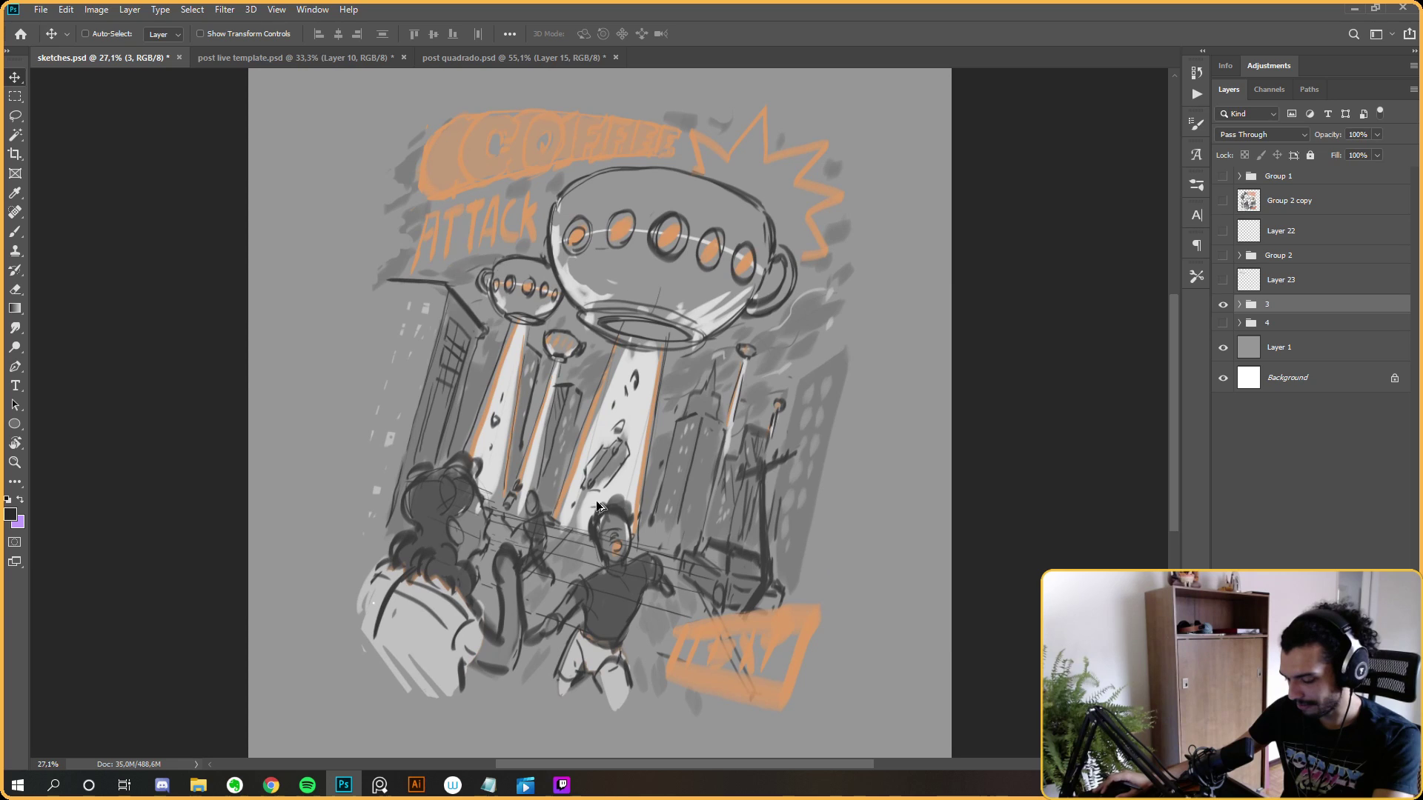
{"action": "scroll", "coordinate": [598, 507], "scroll_direction": "down", "scroll_amount": 2}
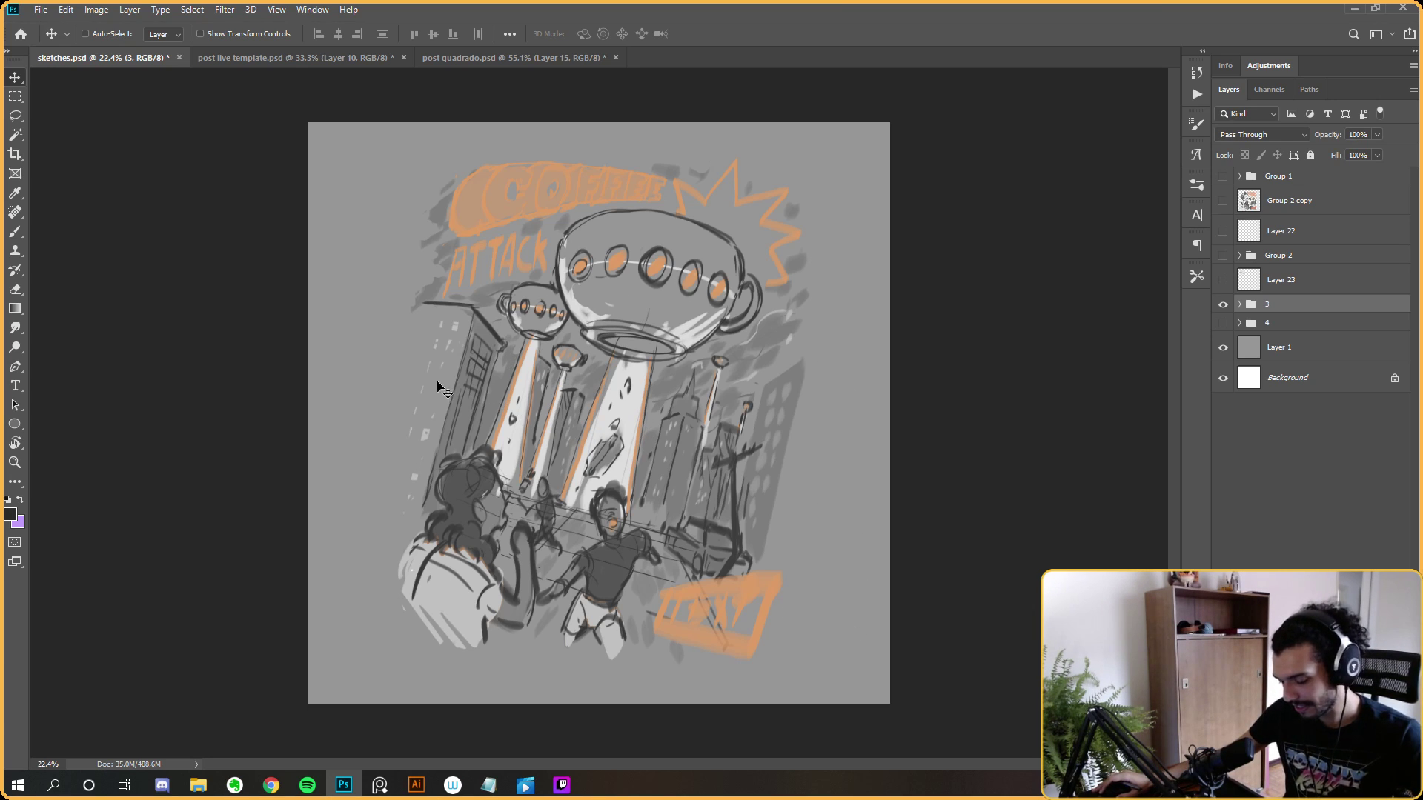
Hide group 3, and show and select the Group 2 sketch.
{"action": "left_click", "coordinate": [1223, 305]}
{"action": "left_click", "coordinate": [1223, 255]}
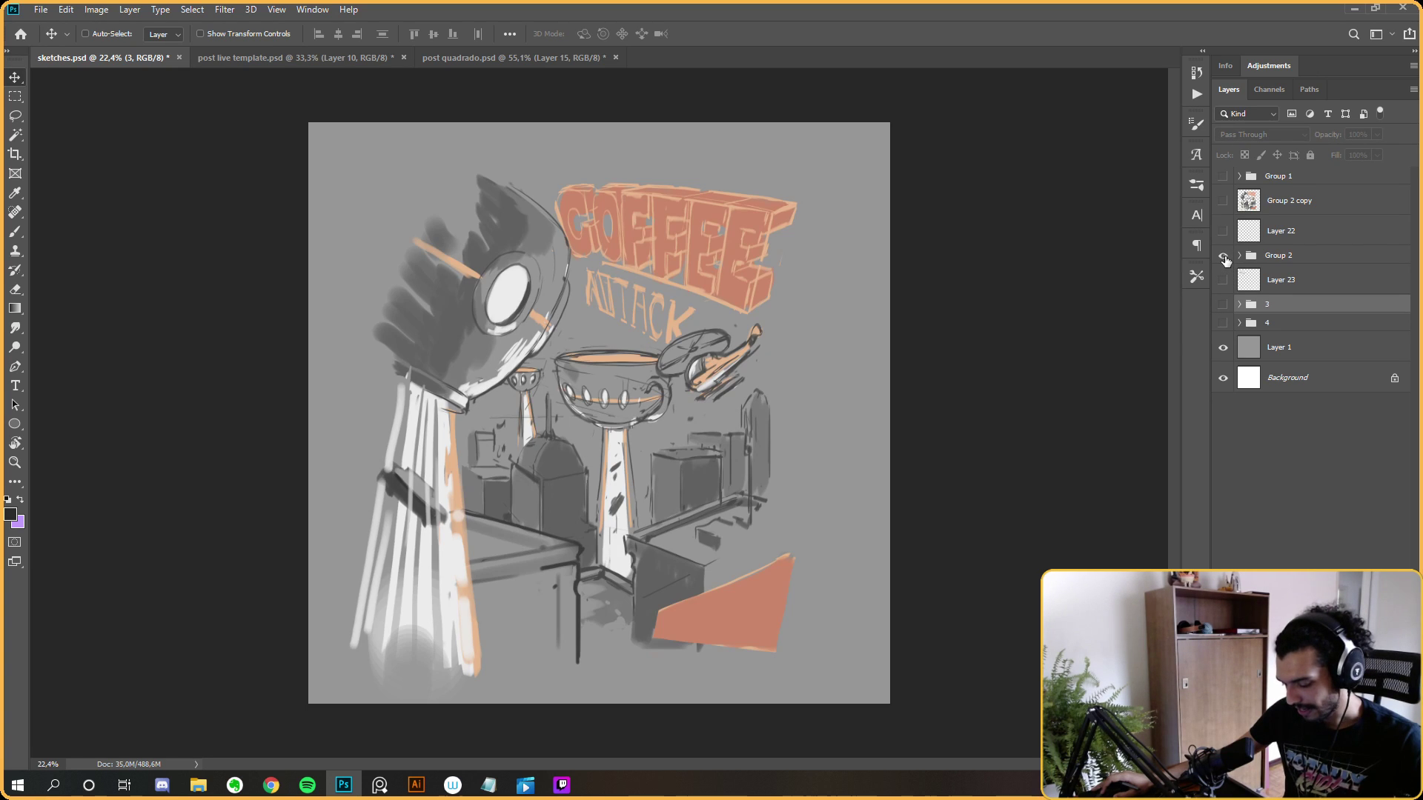
{"action": "left_click", "coordinate": [1297, 255]}
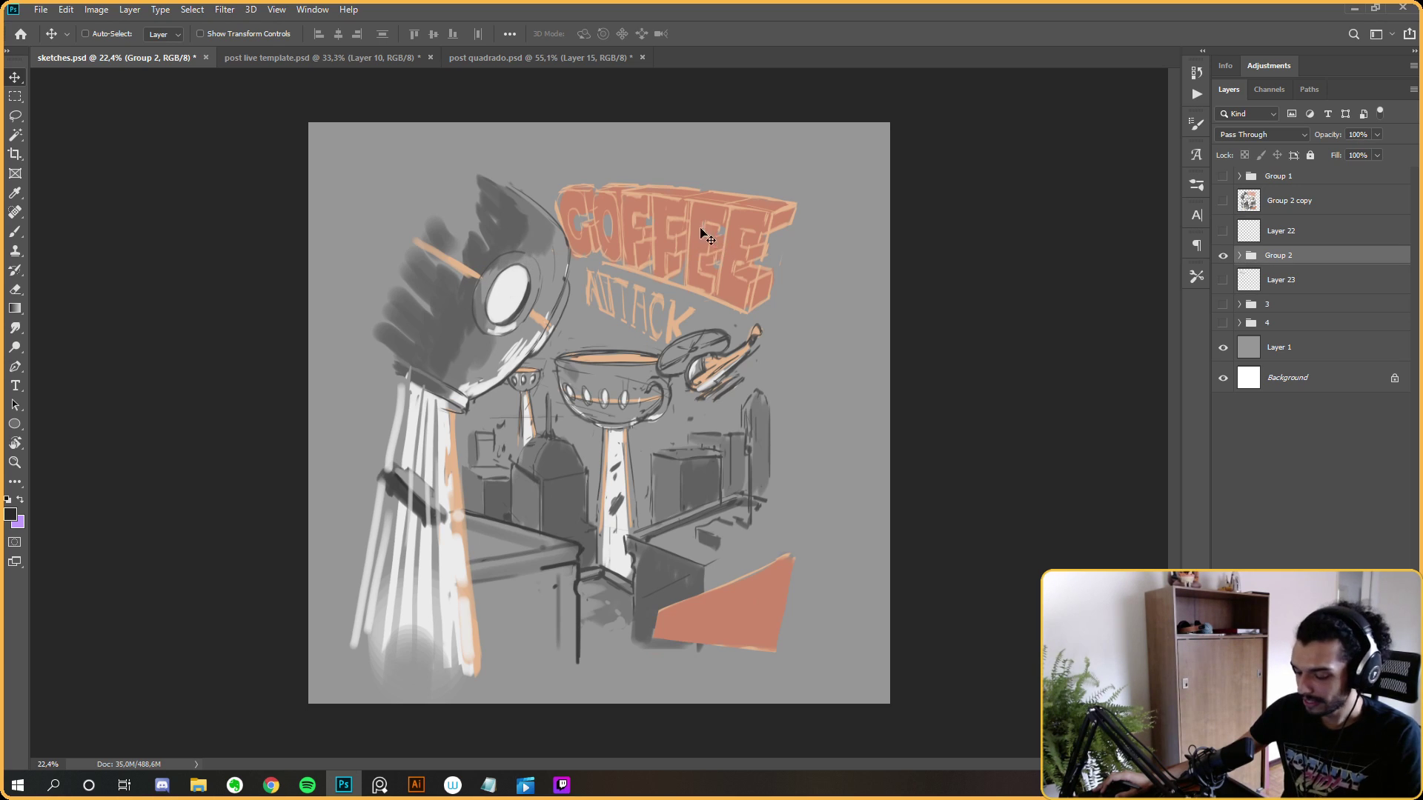
Add a new empty layer inside Group 2 directly above Layer 18, ready for painting with the Brush tool.
{"action": "left_click", "coordinate": [1239, 255]}
{"action": "left_click", "coordinate": [1282, 408]}
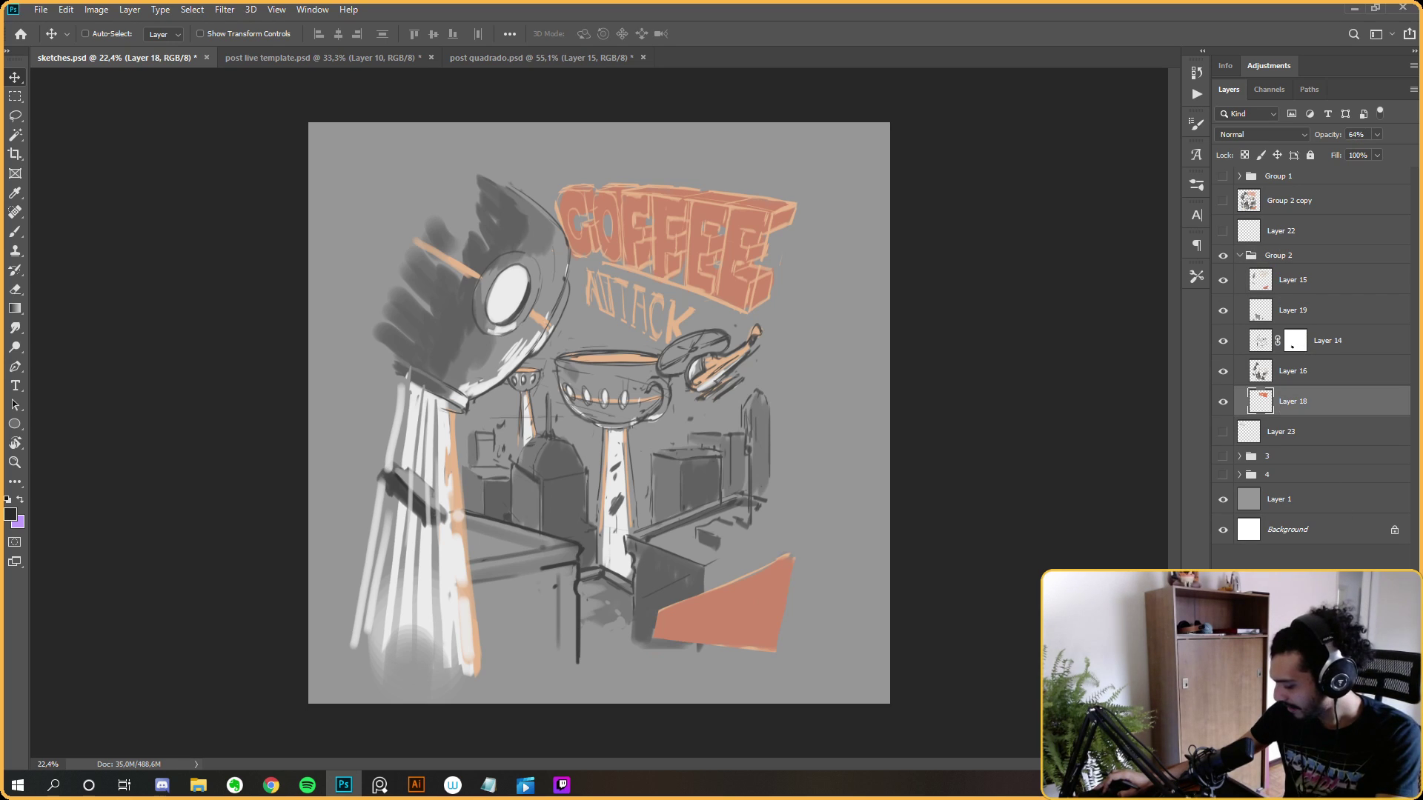
{"action": "key", "text": "ctrl+shift+alt+n"}
{"action": "key", "text": "b"}
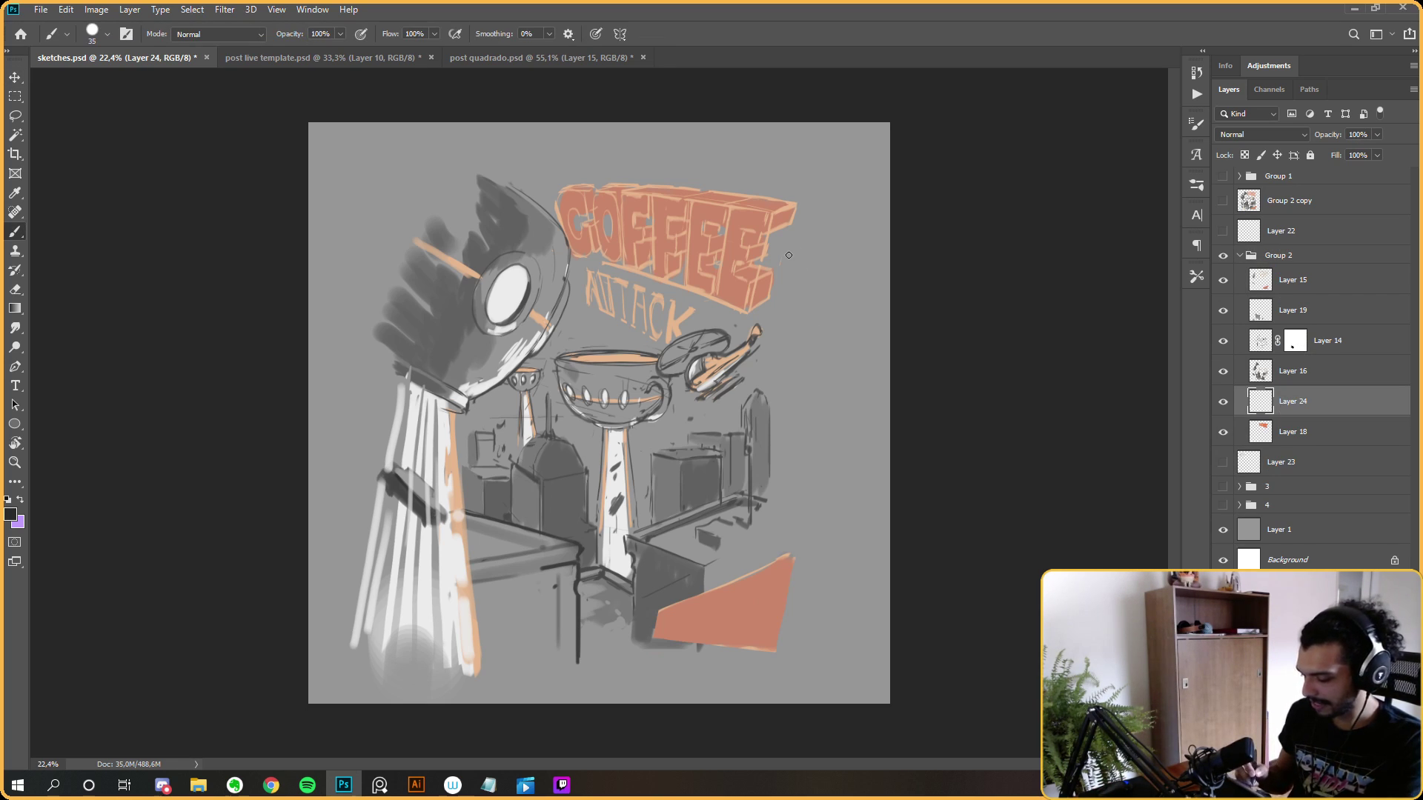
Paint soft grey cloud strokes with a size 150 brush around the COFFEE ATTACK lettering and behind the skyline on the new layer.
{"action": "key", "text": "bracketleft"}
{"action": "left_click_drag", "start_coordinate": [667, 437], "coordinate": [724, 403]}
{"action": "key", "text": "ctrl+z"}
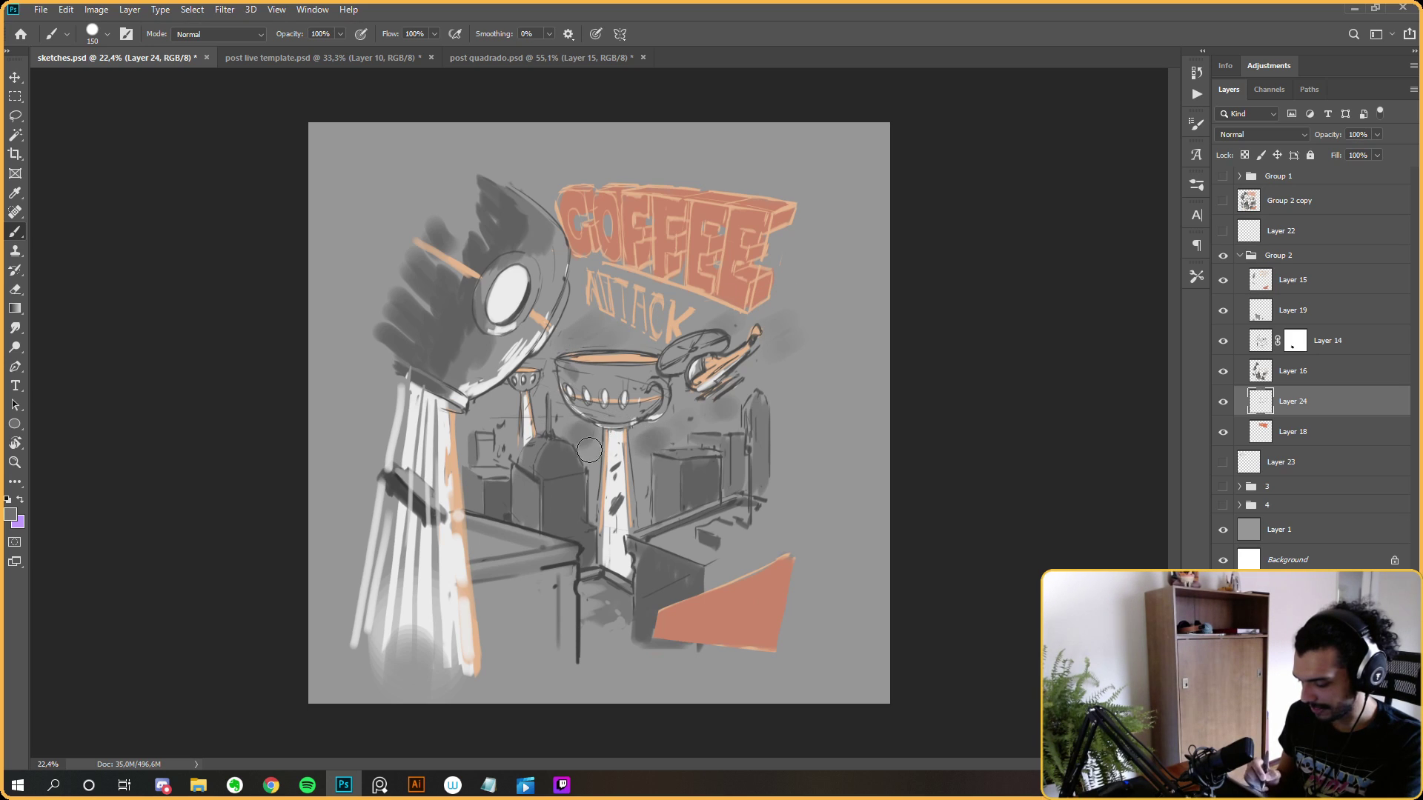
{"action": "left_click_drag", "start_coordinate": [819, 244], "coordinate": [784, 246]}
{"action": "mouse_move", "coordinate": [770, 452]}
{"action": "left_mouse_down"}
{"action": "mouse_move", "coordinate": [818, 450]}
{"action": "mouse_move", "coordinate": [786, 488]}
{"action": "mouse_move", "coordinate": [815, 406]}
{"action": "left_mouse_up"}
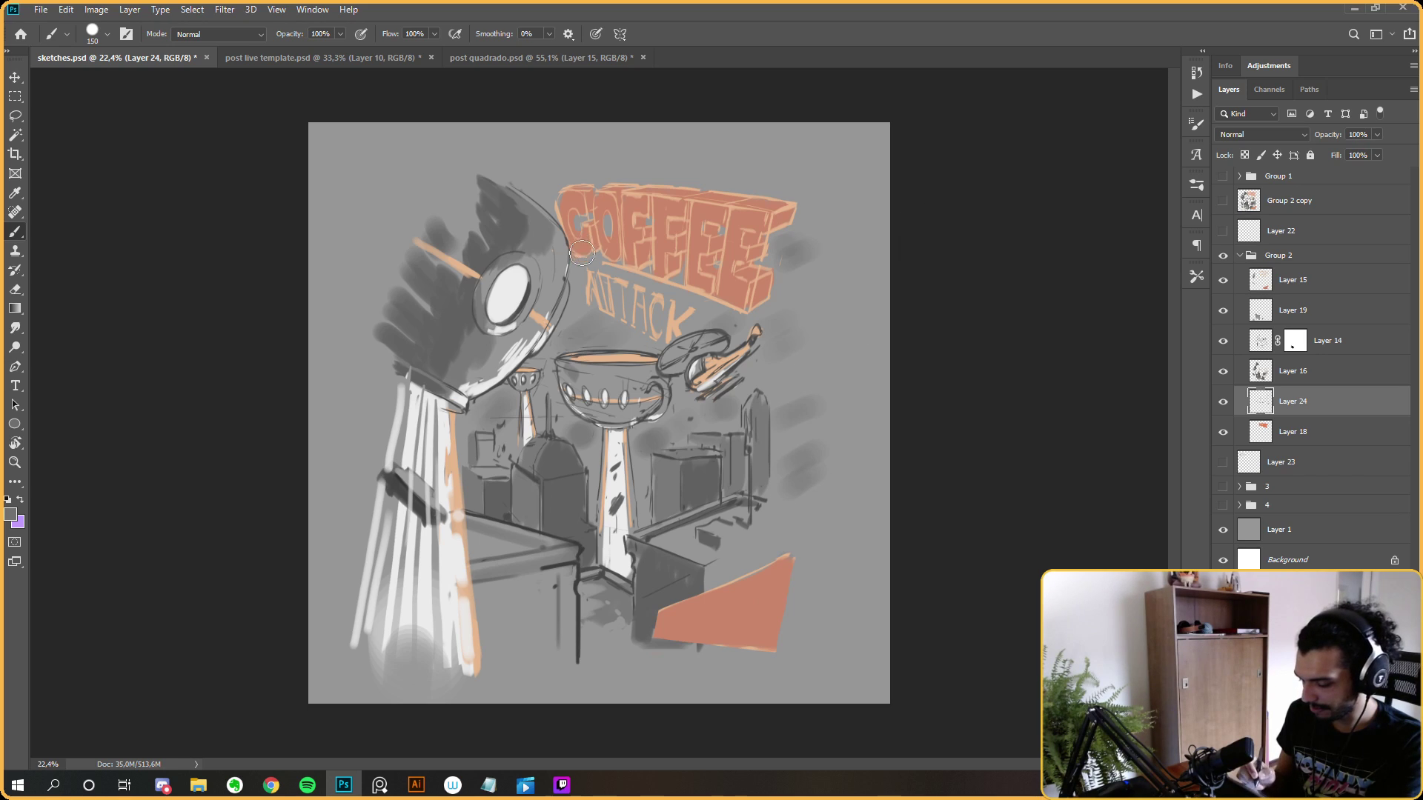
{"action": "left_click_drag", "start_coordinate": [534, 180], "coordinate": [572, 165]}
{"action": "left_click_drag", "start_coordinate": [682, 175], "coordinate": [728, 159]}
Trim the grey cloud strokes along the right side of the sketch with a size 700 eraser.
{"action": "key", "text": "r"}
{"action": "left_click_drag", "start_coordinate": [904, 547], "coordinate": [871, 459]}
{"action": "key", "text": "Escape"}
{"action": "key", "text": "e"}
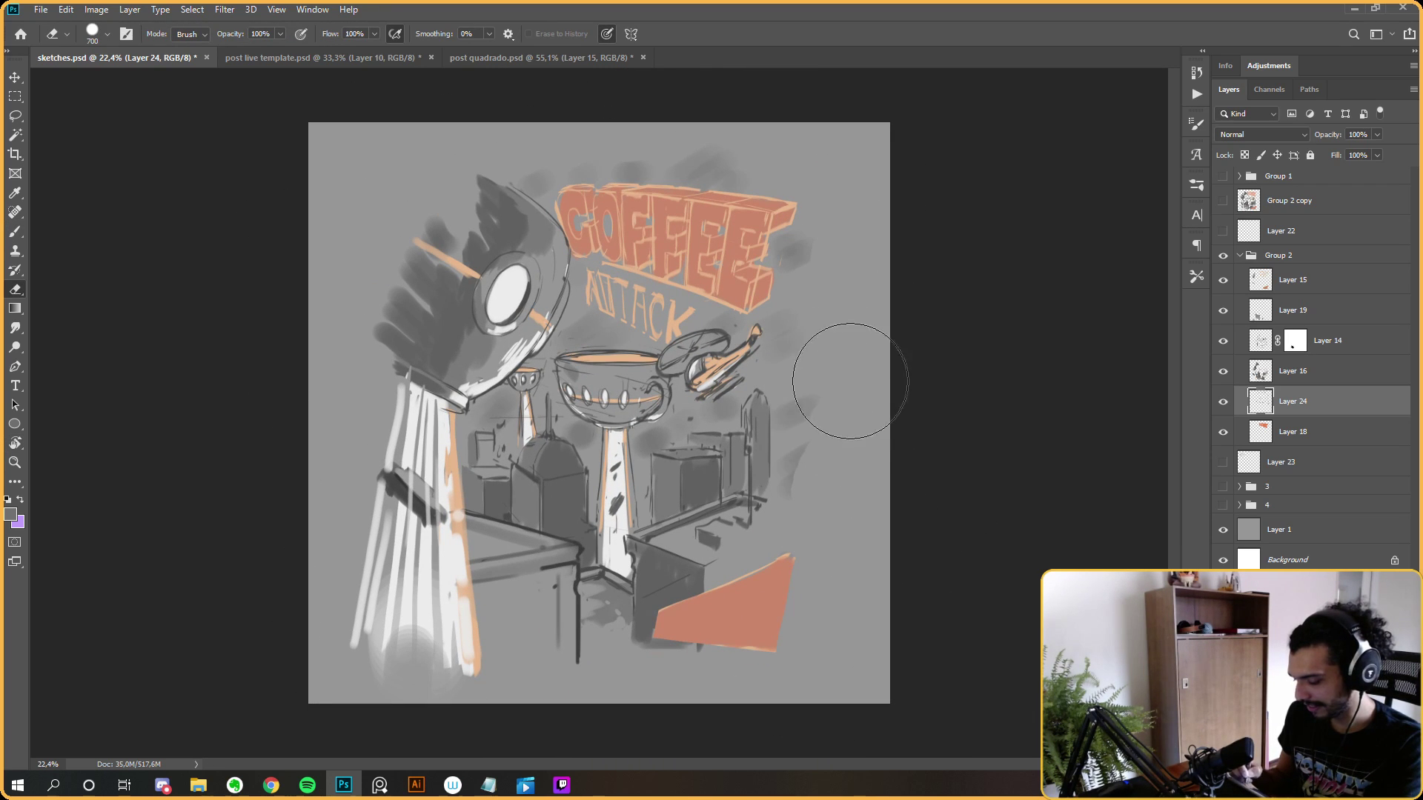
{"action": "key", "text": "b"}
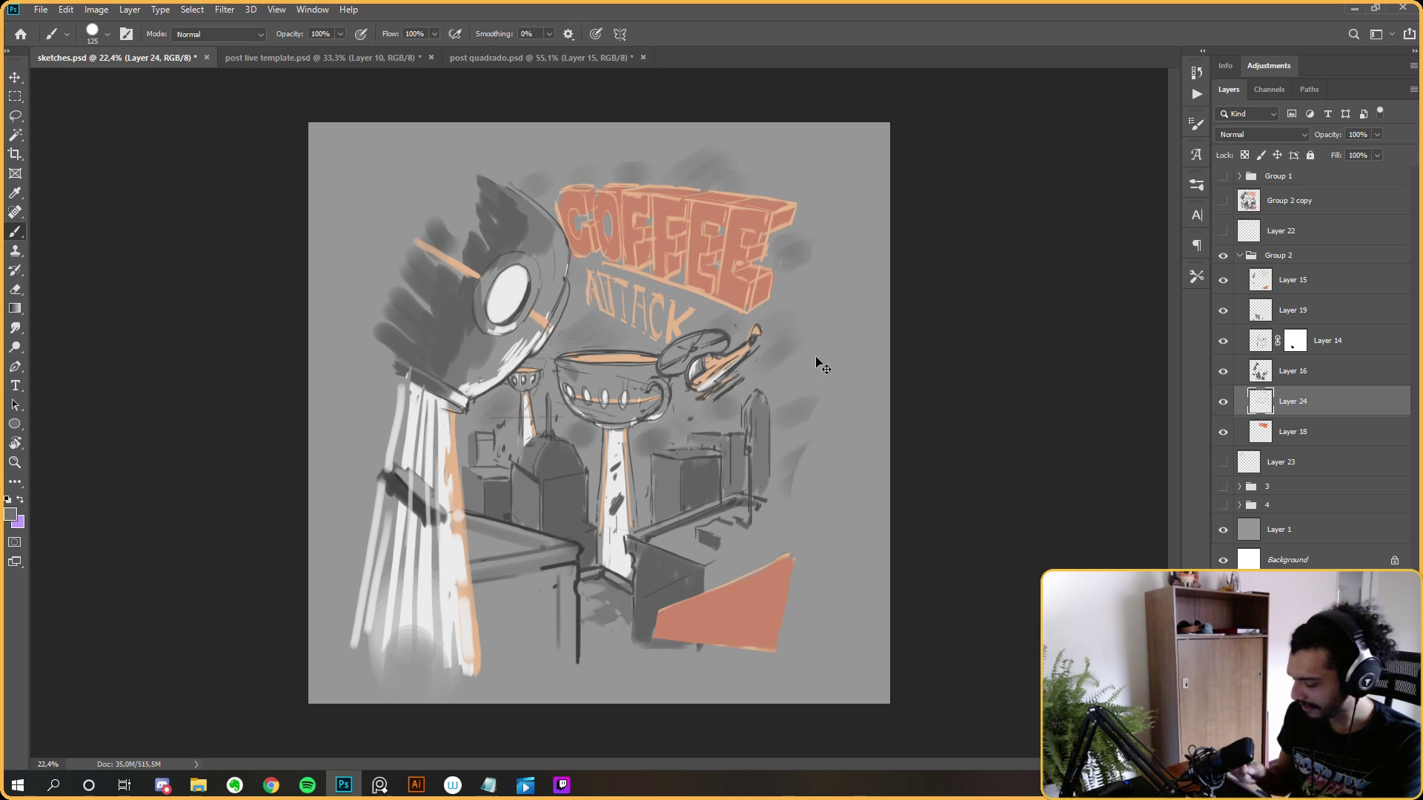
{"action": "key", "text": "ctrl+space"}
{"action": "left_click_drag", "start_coordinate": [830, 320], "coordinate": [782, 354]}
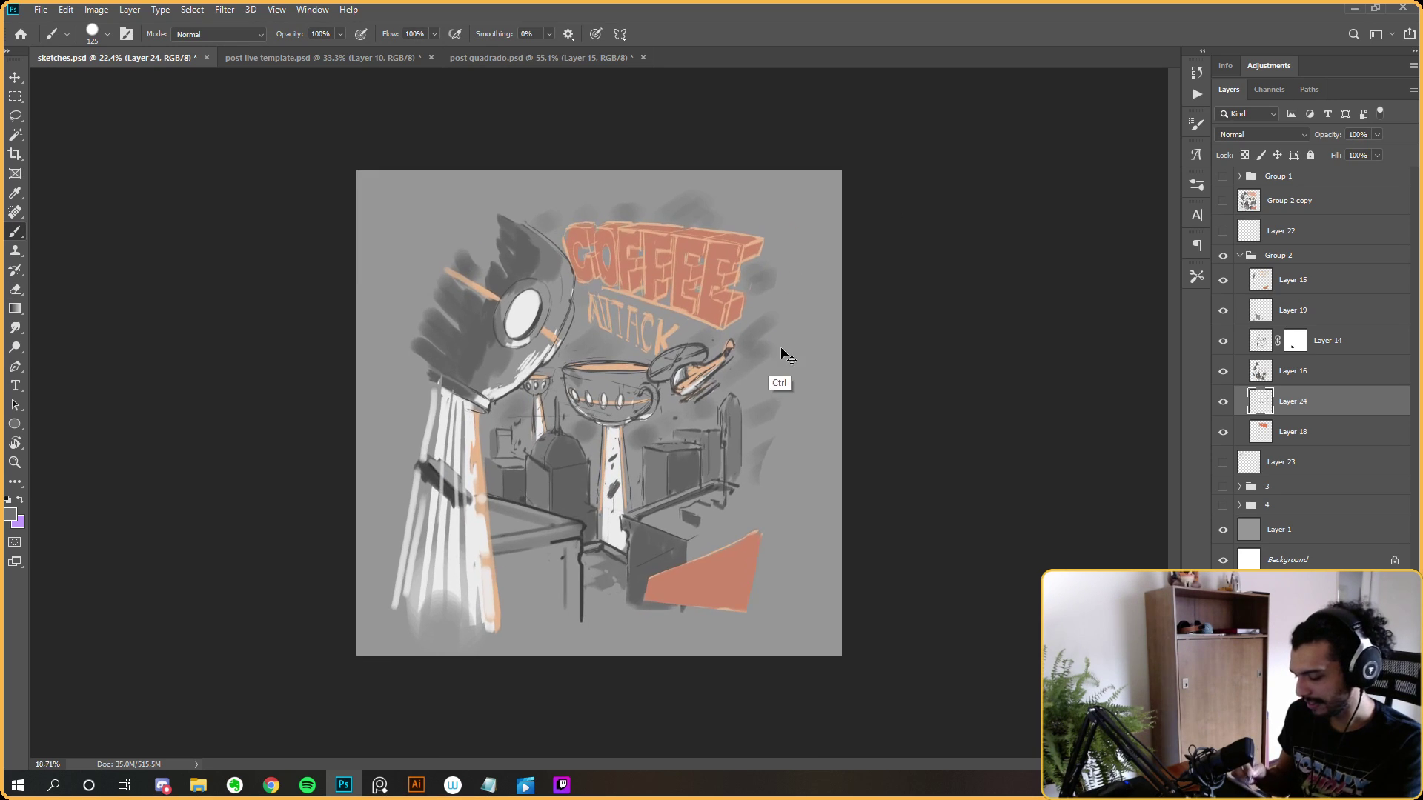
Sample the light tone of the central beam and dot small white specks around the coffee cups with a size 20 brush.
{"action": "key", "text": "bracketleft"}
{"action": "left_click", "coordinate": [612, 482], "text": "alt"}
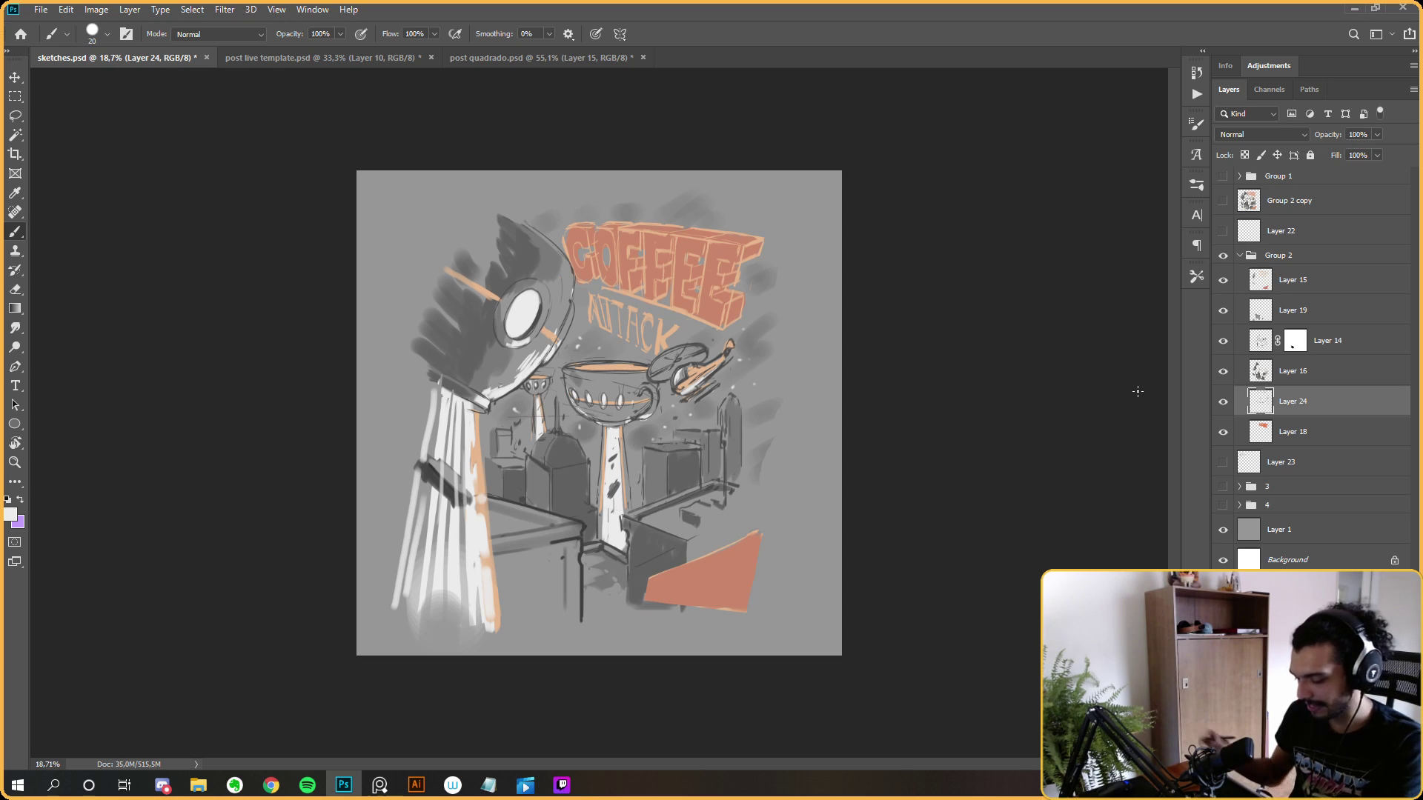
Collapse Group 2 and hide its sketch.
{"action": "left_click", "coordinate": [1238, 255]}
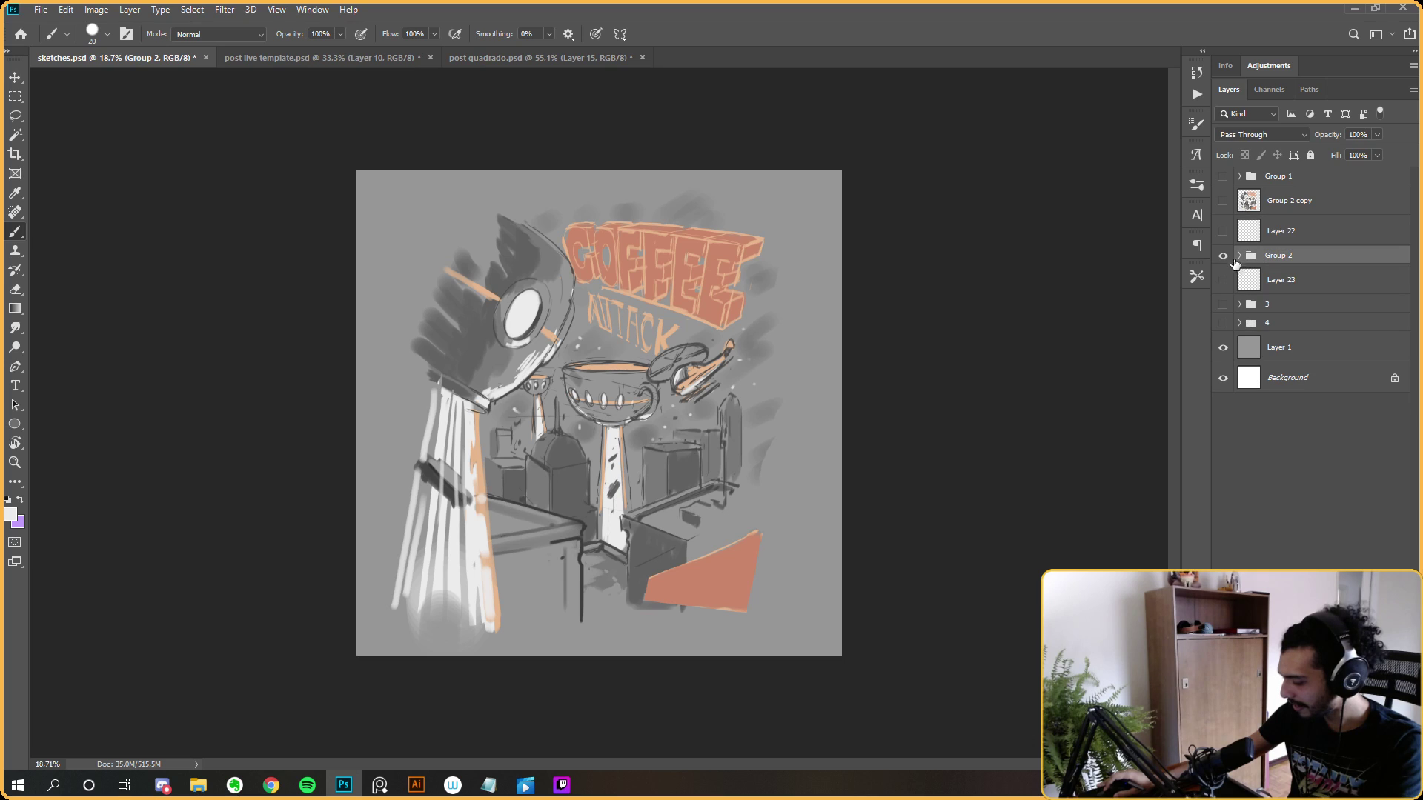
{"action": "left_click", "coordinate": [1223, 255]}
{"action": "left_click", "coordinate": [1223, 179]}
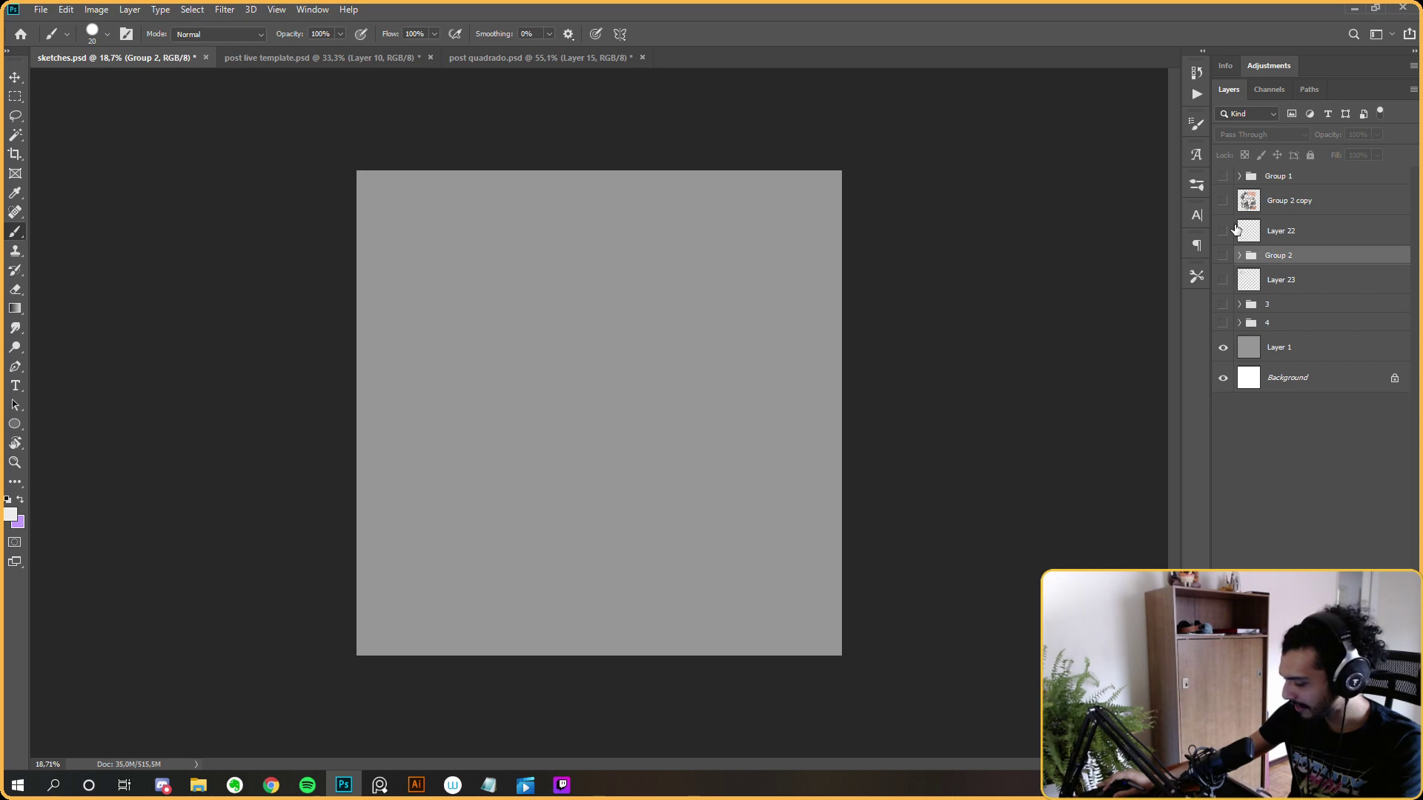
Select Group 2 copy and show it briefly to review the earlier poster version, leaving it hidden.
{"action": "left_click", "coordinate": [1223, 203]}
{"action": "left_click", "coordinate": [1253, 213]}
{"action": "left_click", "coordinate": [1220, 205]}
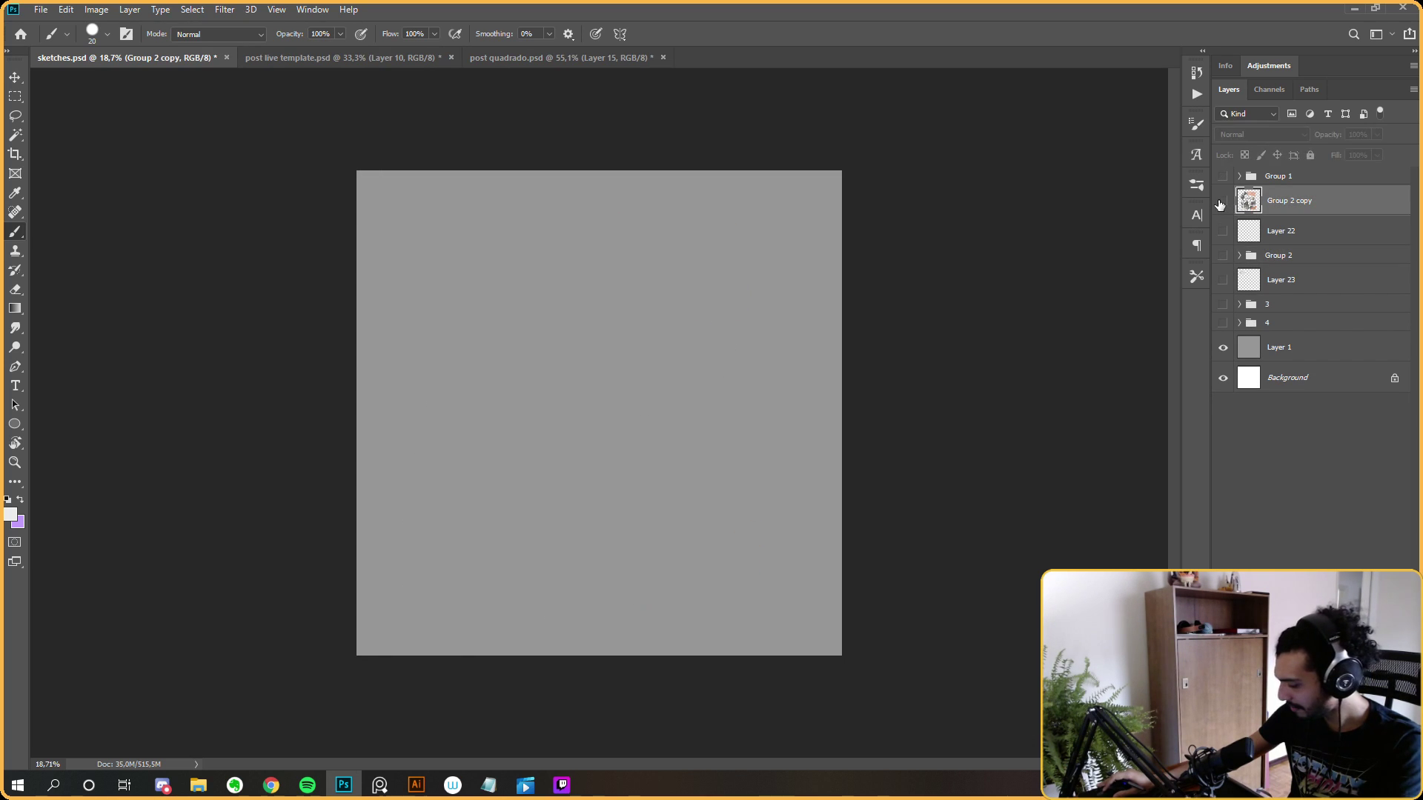
{"action": "left_click", "coordinate": [1223, 204]}
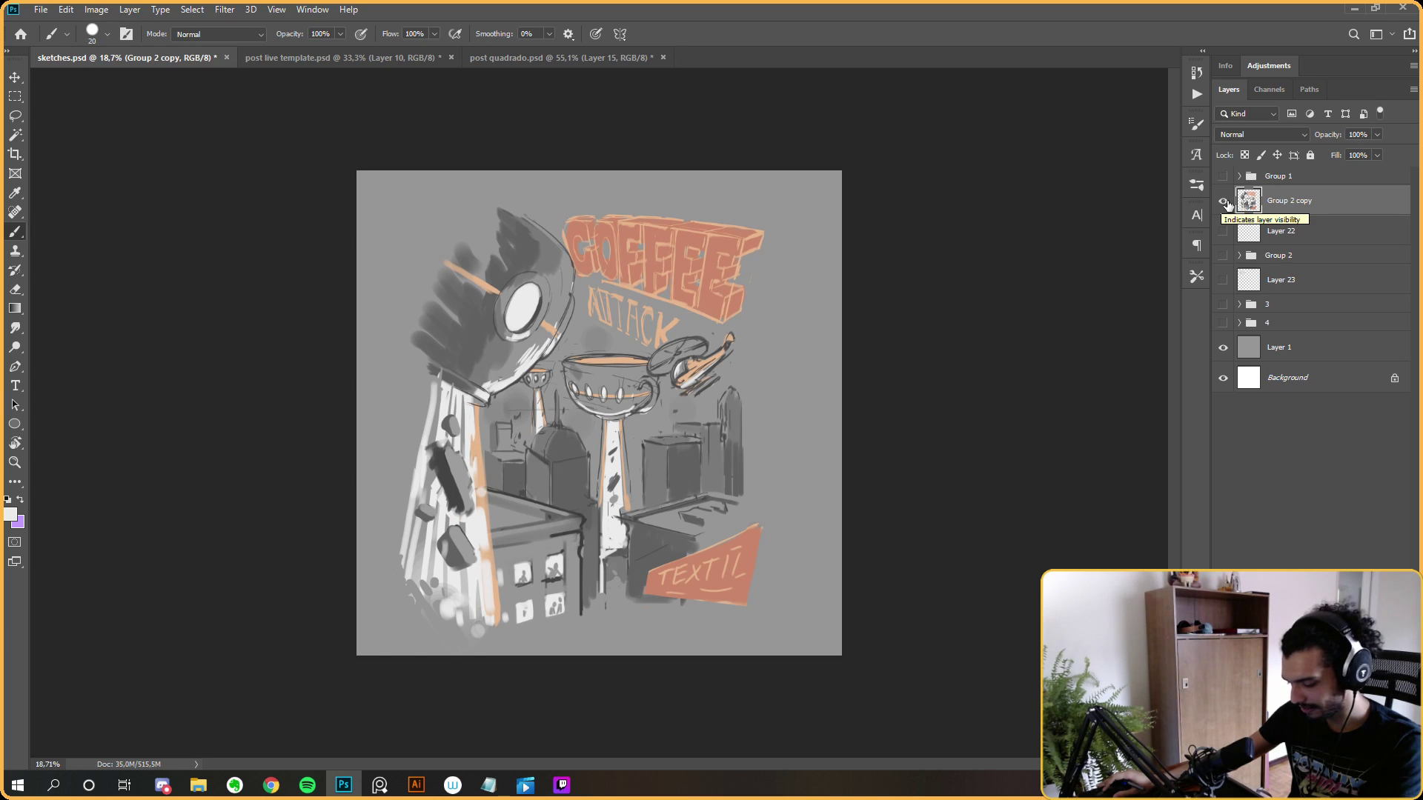
{"action": "left_click", "coordinate": [1222, 202]}
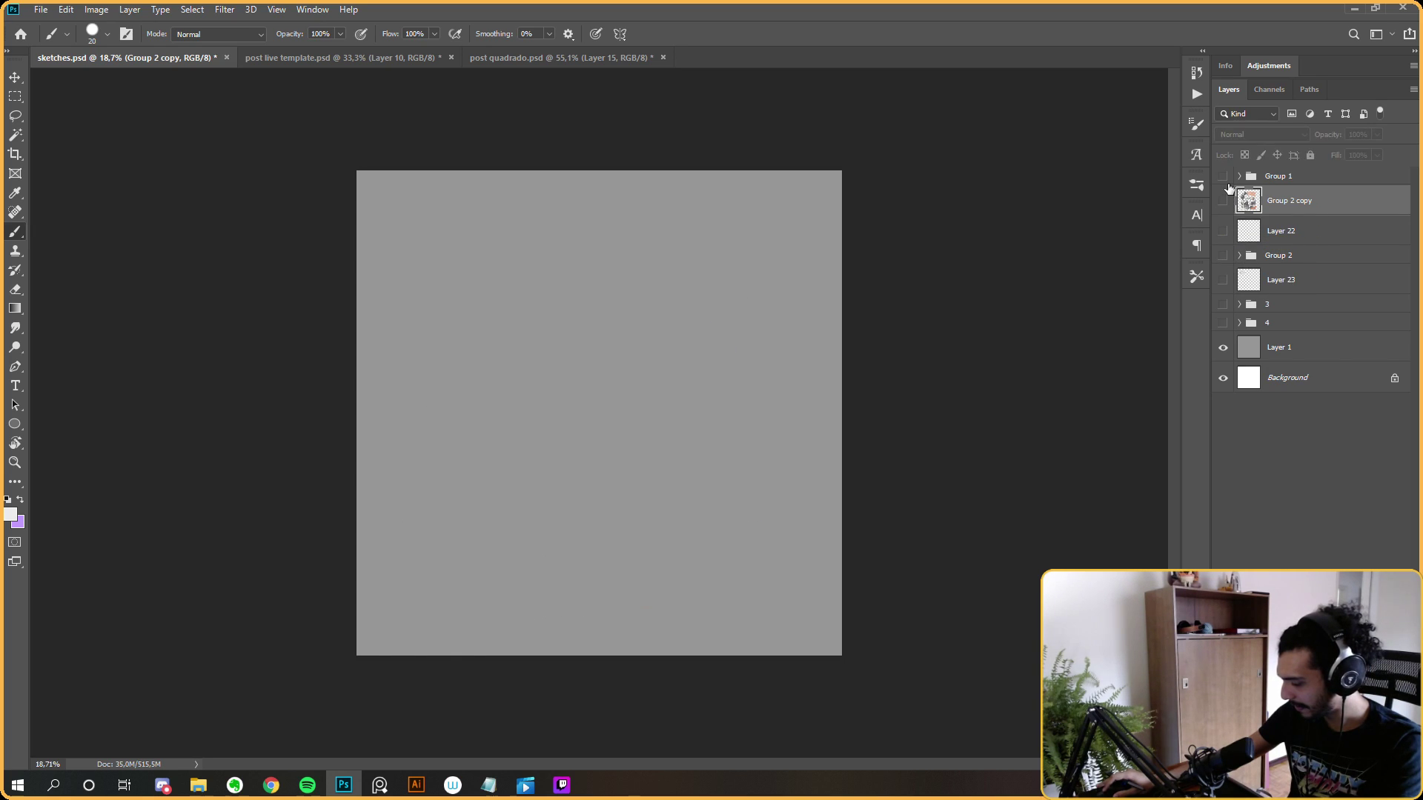
Show Layer 23 with the concept notes for idea 4, enlarged enough to read the handwriting.
{"action": "left_click", "coordinate": [1223, 280]}
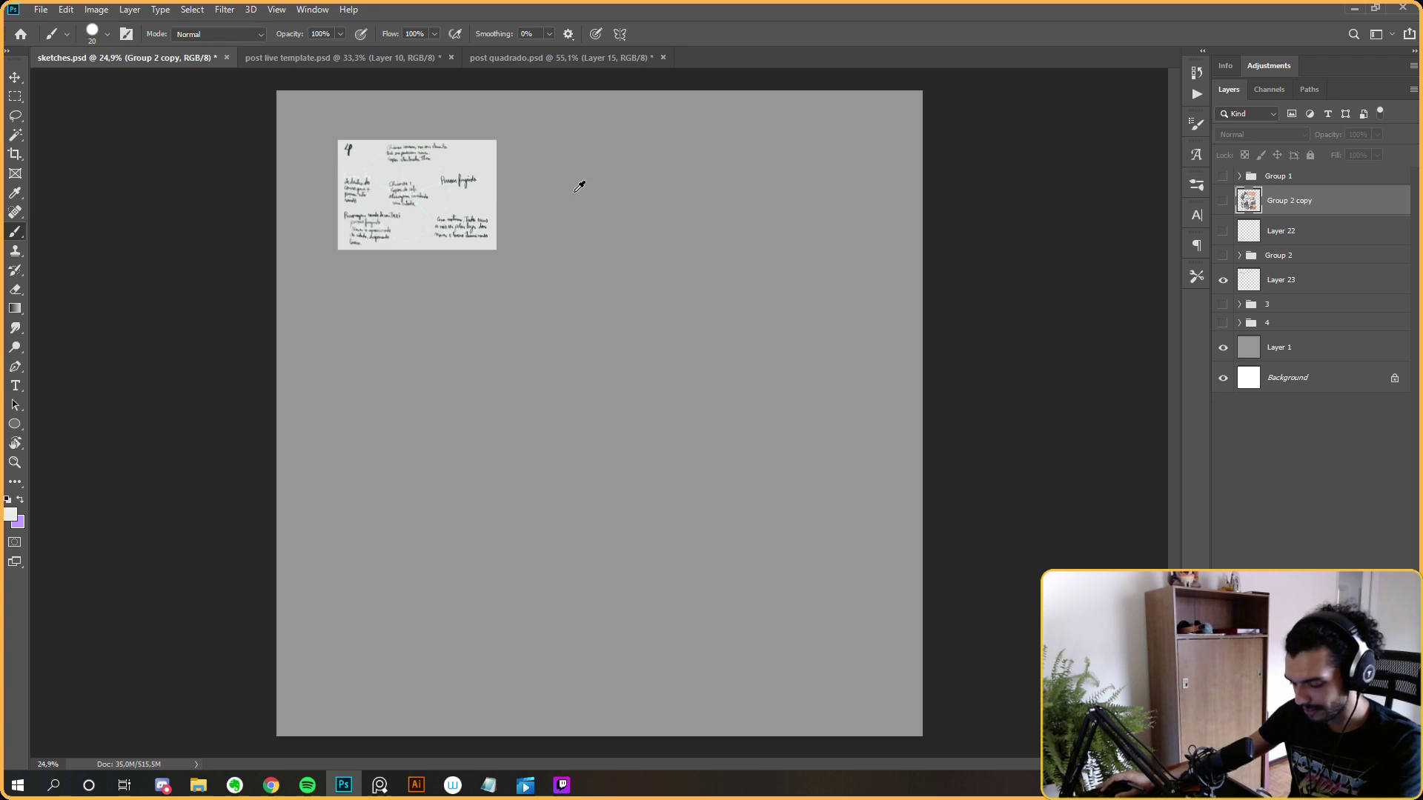
{"action": "scroll", "coordinate": [448, 186], "scroll_direction": "up", "scroll_amount": 10}
{"action": "left_click_drag", "start_coordinate": [451, 355], "coordinate": [460, 367]}
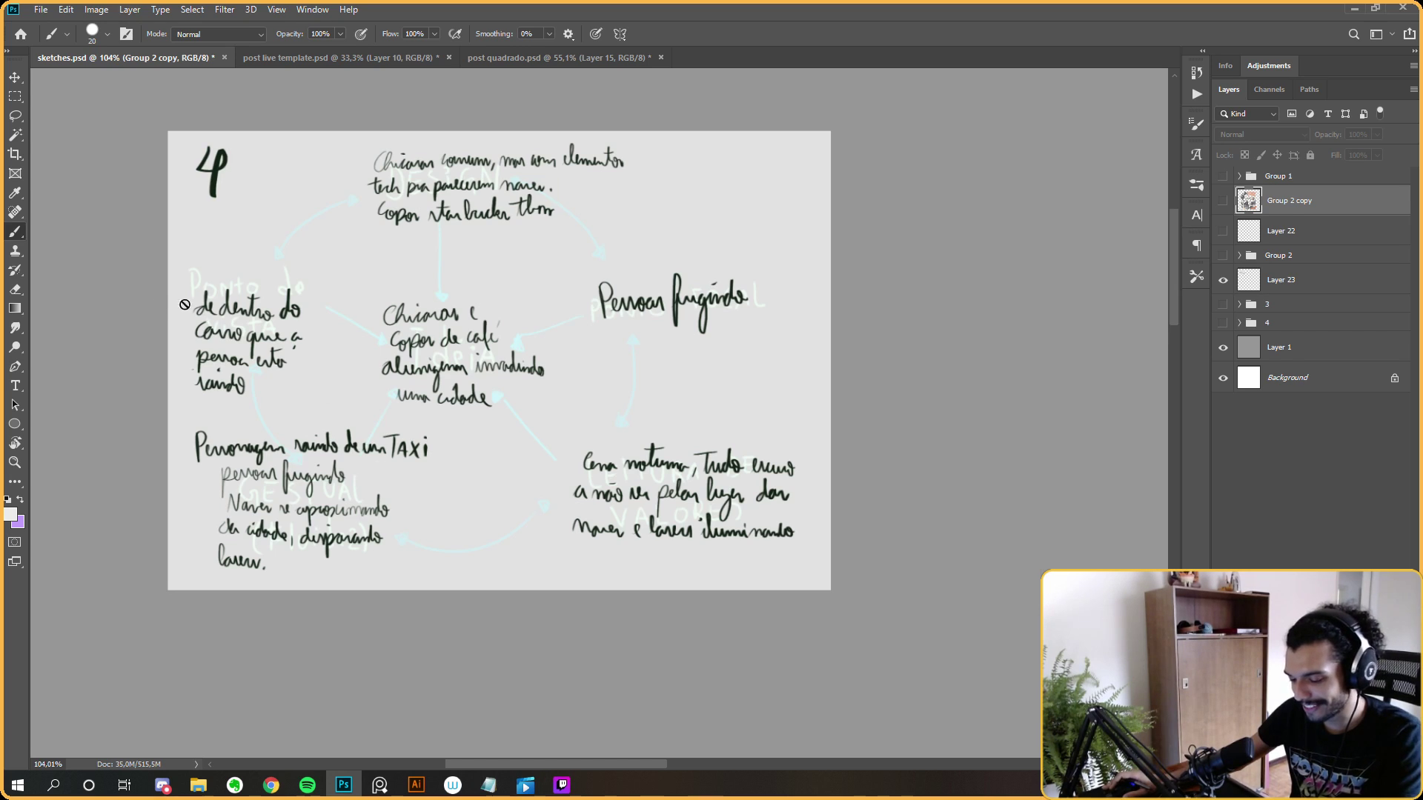
{"action": "scroll", "coordinate": [419, 286], "scroll_direction": "up", "scroll_amount": 4}
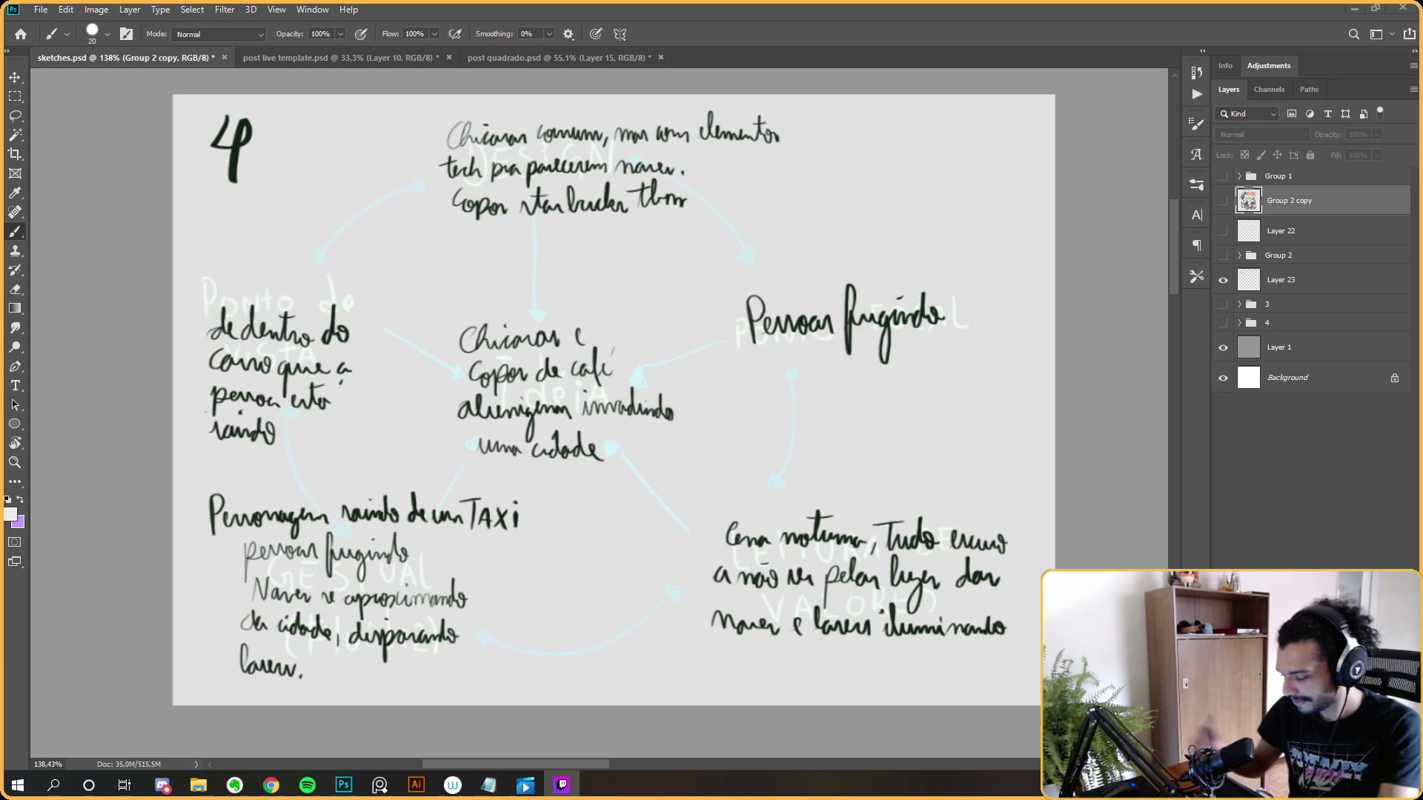
Make Layer 23, which holds the concept notes, the active layer.
{"action": "left_click", "coordinate": [1098, 450]}
{"action": "key", "text": "Return"}
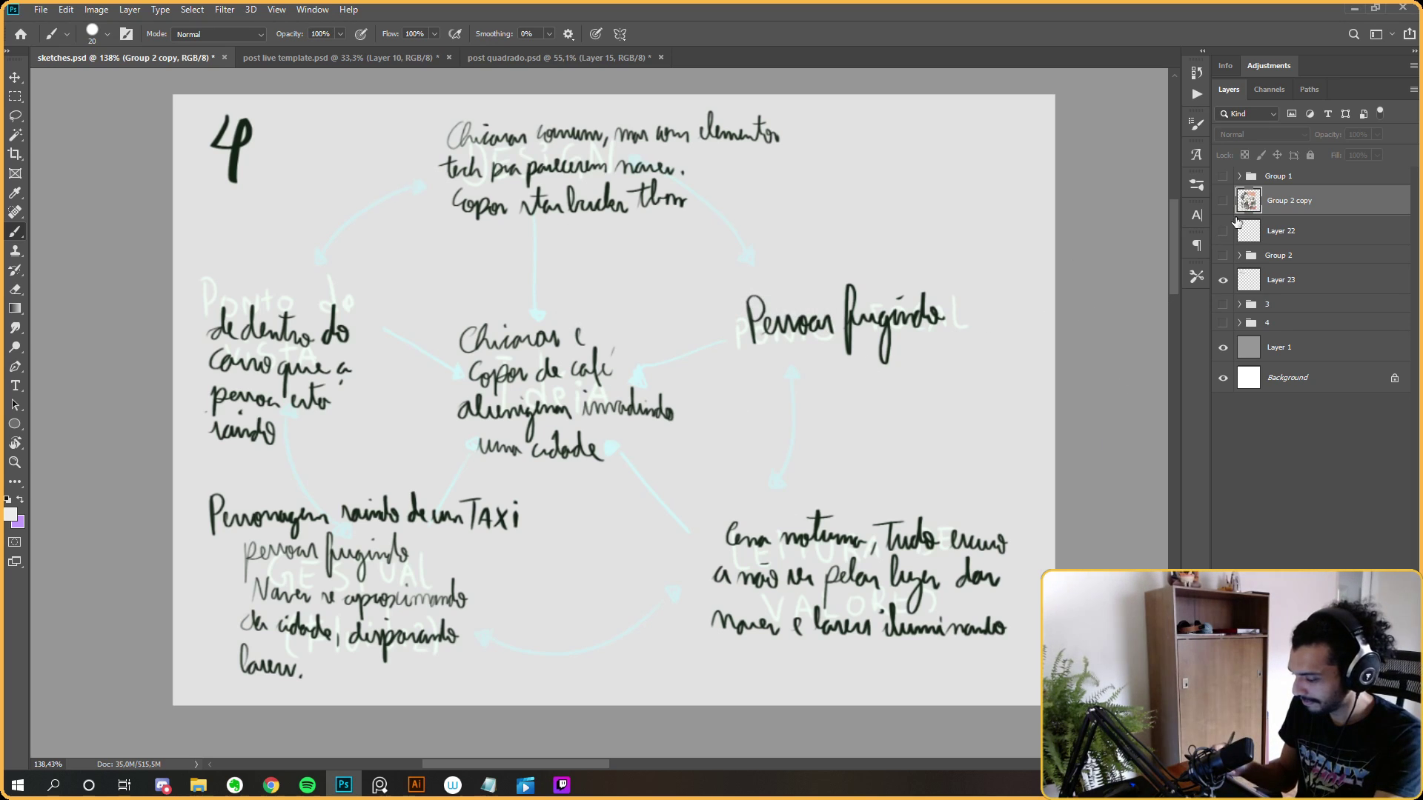
{"action": "left_click", "coordinate": [1222, 283]}
{"action": "scroll", "coordinate": [864, 437], "scroll_direction": "down", "scroll_amount": 1}
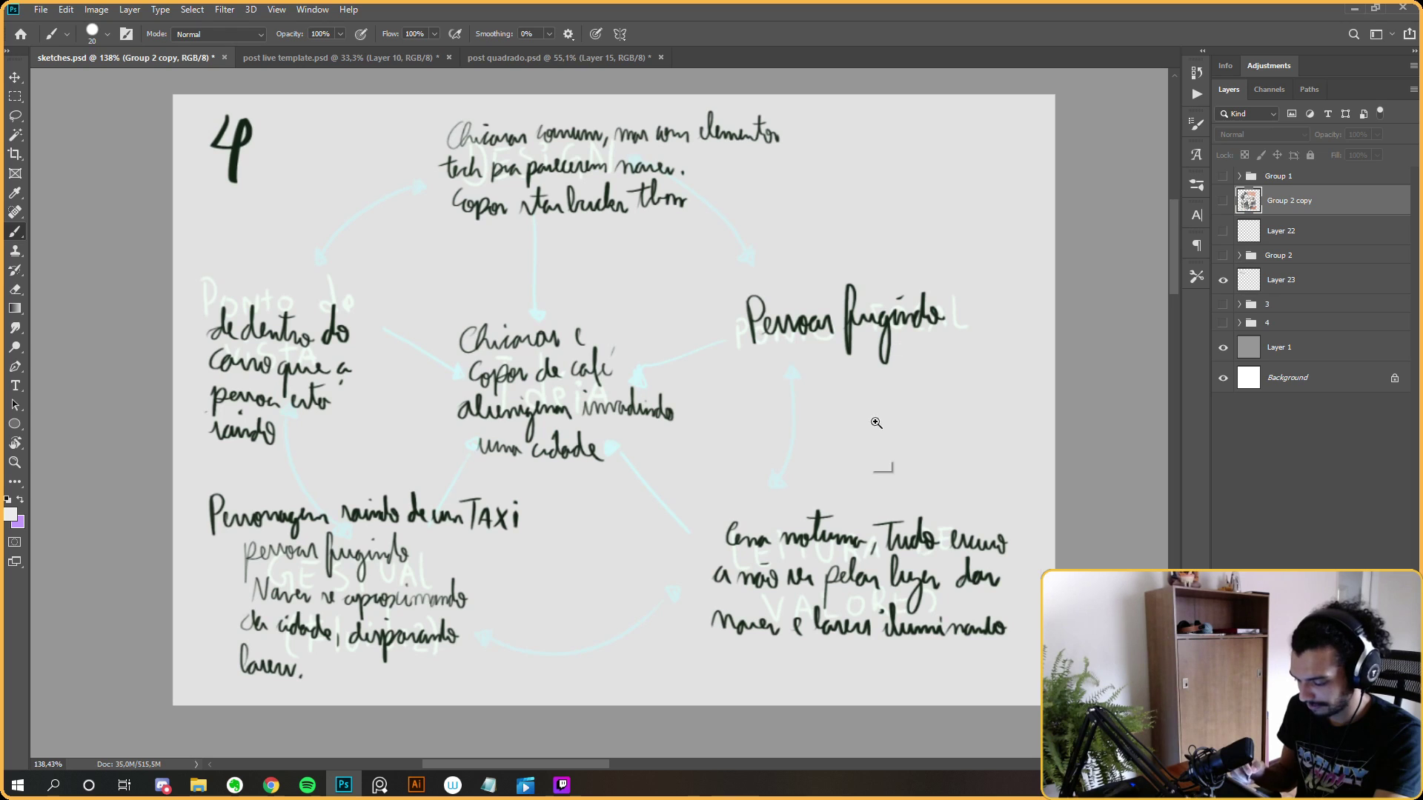
{"action": "scroll", "coordinate": [864, 438], "scroll_direction": "down", "scroll_amount": 1}
{"action": "left_click", "coordinate": [1298, 279]}
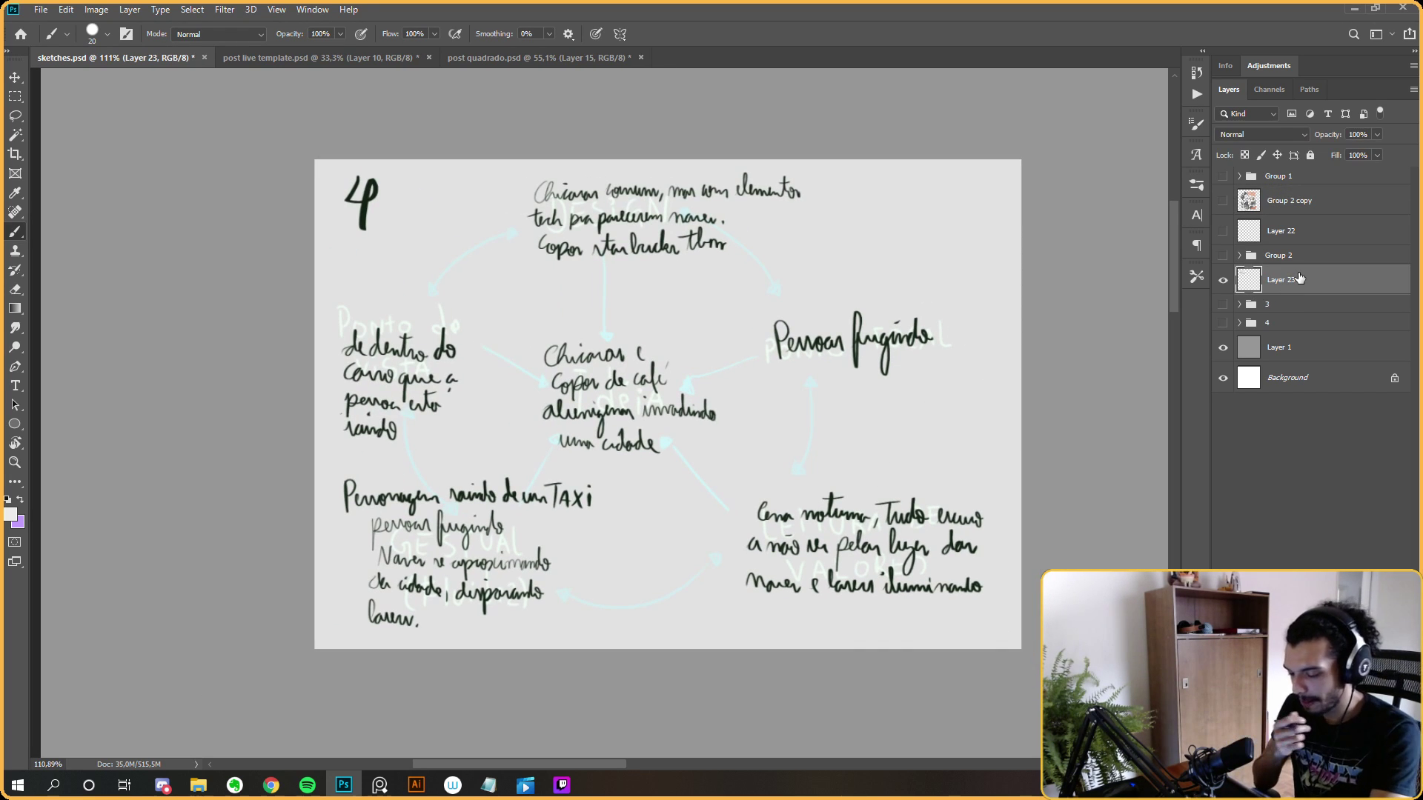
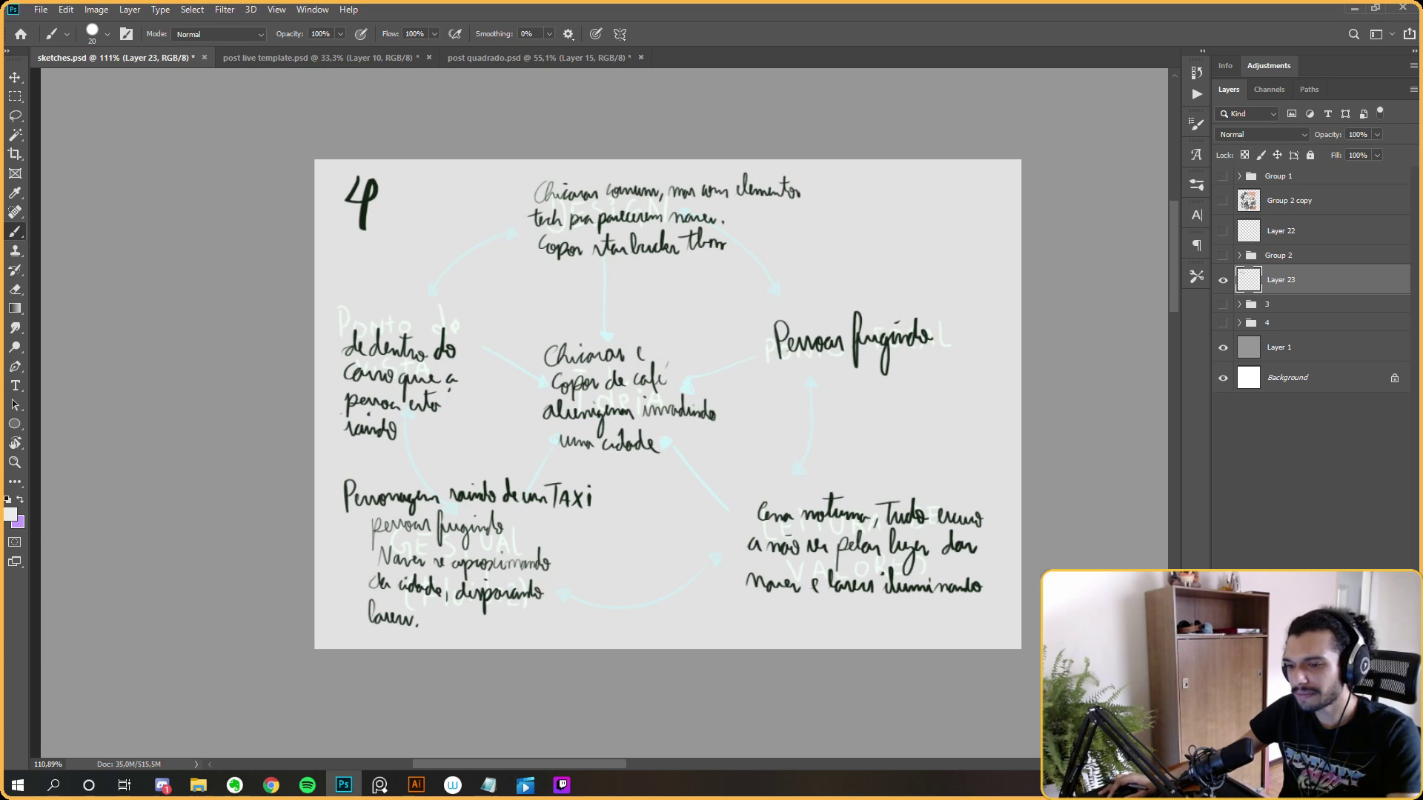
Examine the handwritten notes for idea 4, both as a whole and close up.
{"action": "key", "text": "alt+Tab"}
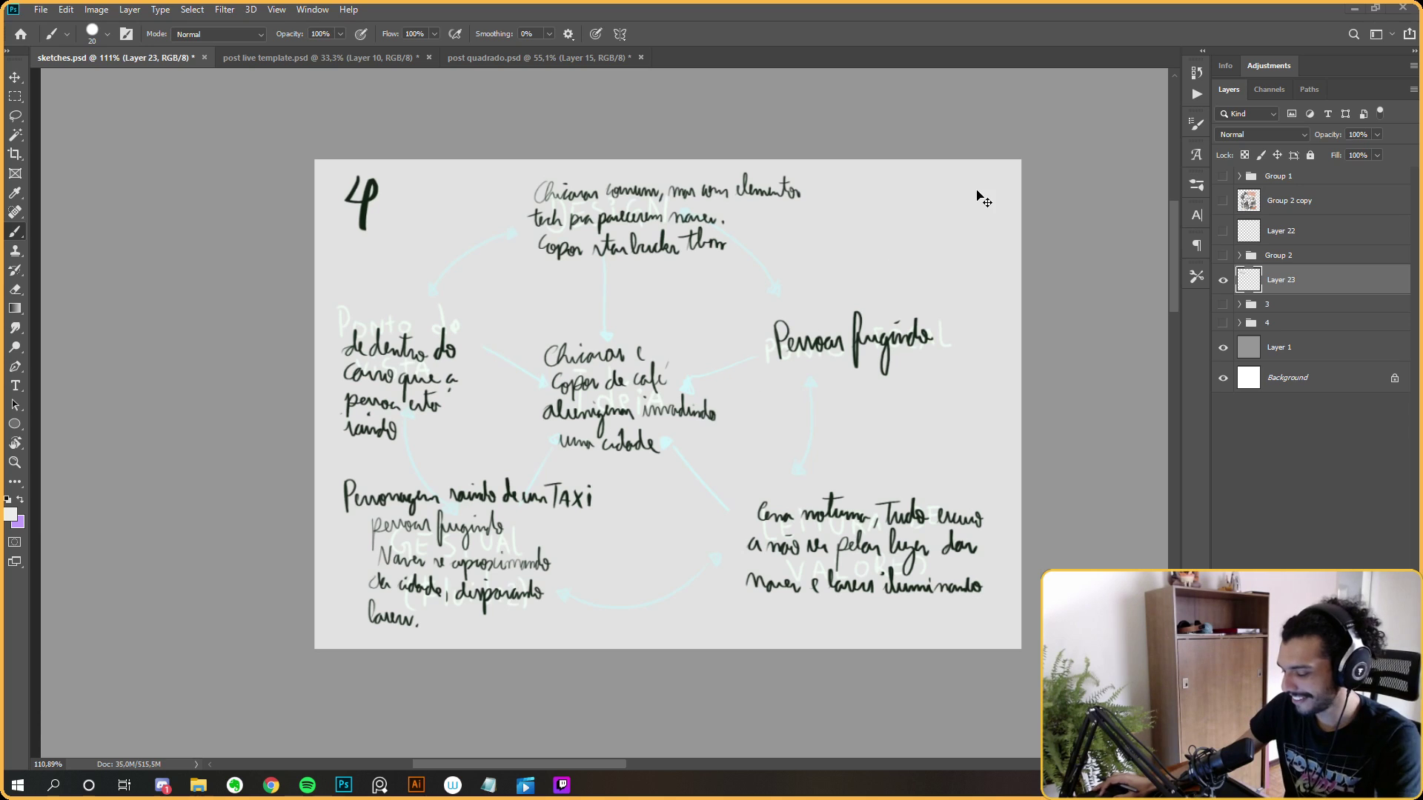
{"action": "scroll", "coordinate": [648, 371], "scroll_direction": "down", "scroll_amount": 3}
{"action": "scroll", "coordinate": [649, 370], "scroll_direction": "down", "scroll_amount": 4}
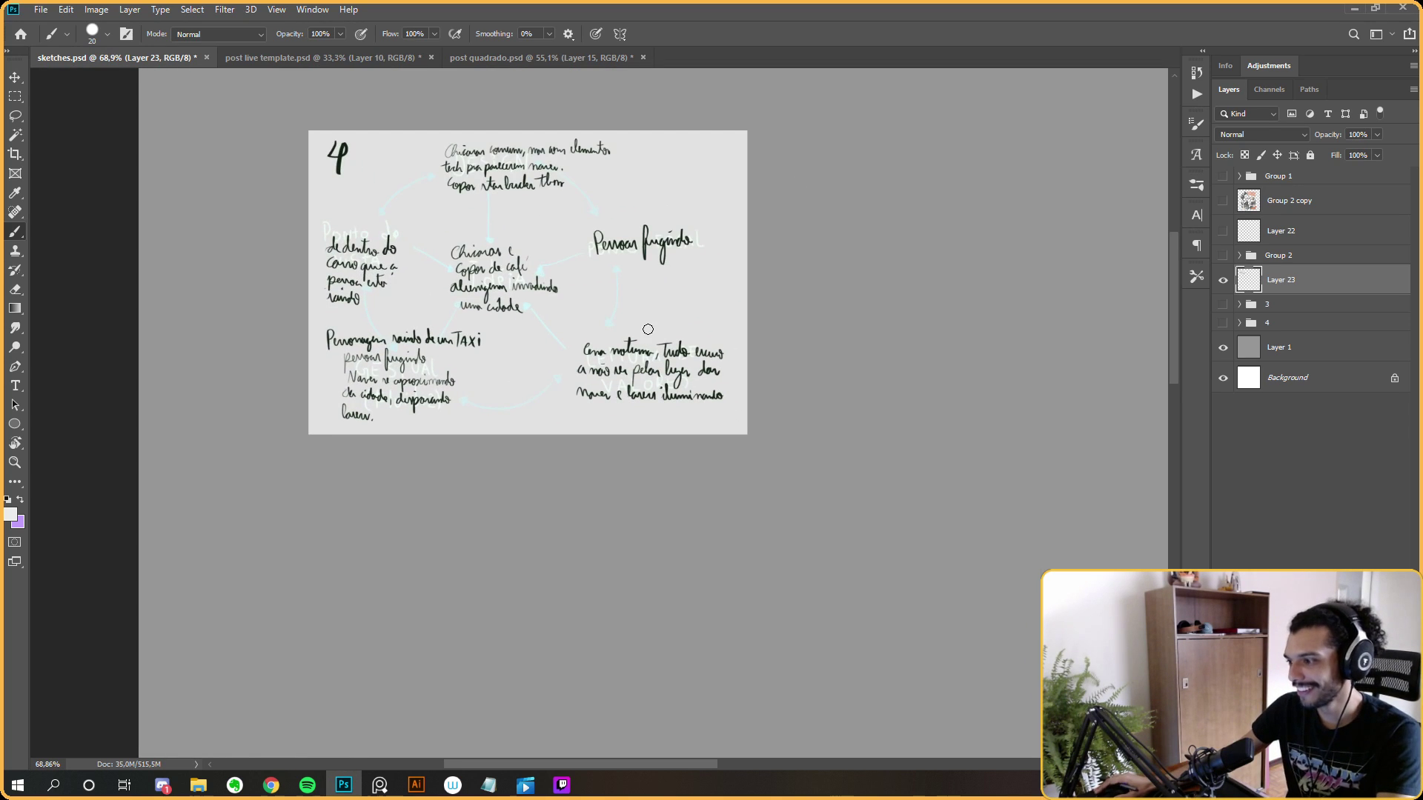
{"action": "scroll", "coordinate": [735, 339], "scroll_direction": "down", "scroll_amount": 3}
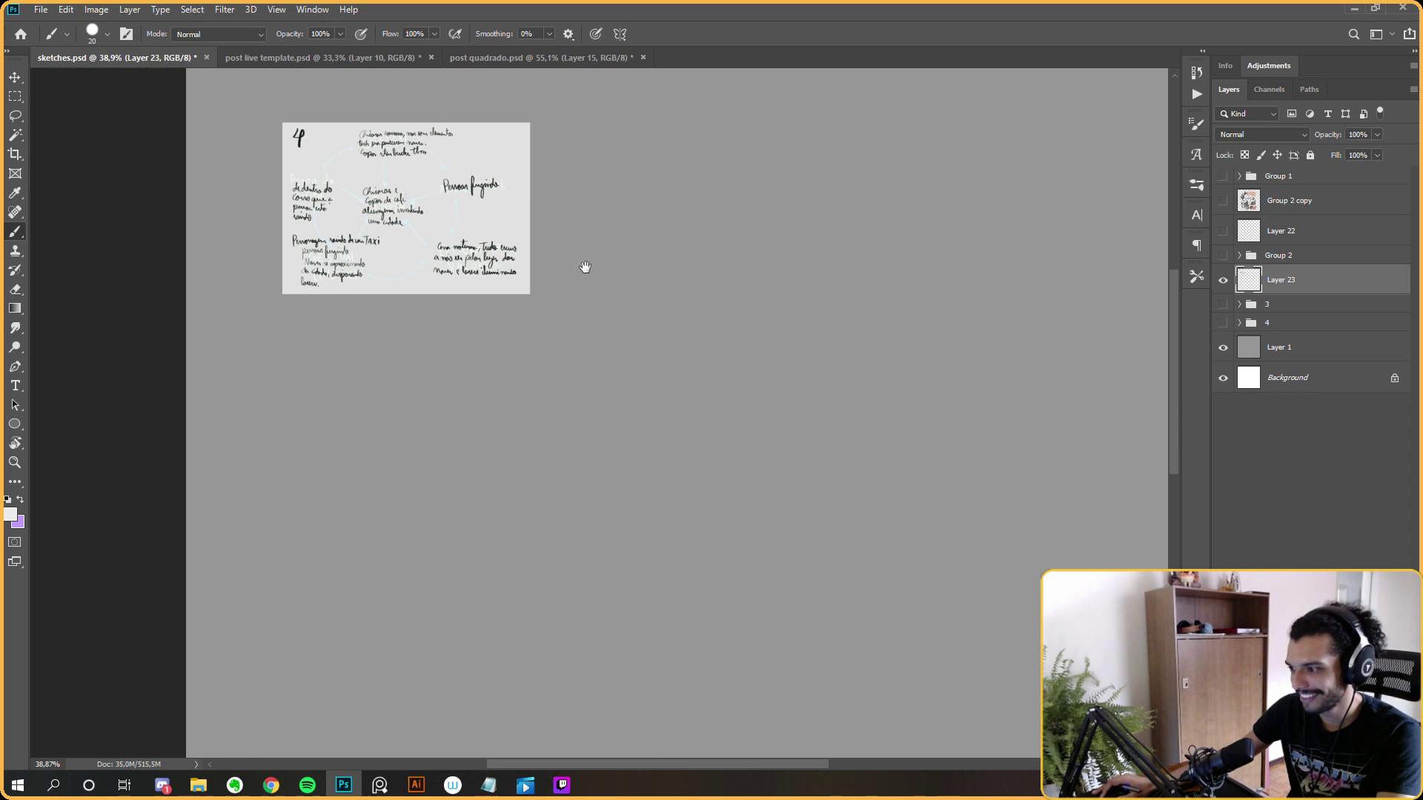
{"action": "scroll", "coordinate": [615, 319], "scroll_direction": "right", "scroll_amount": 3}
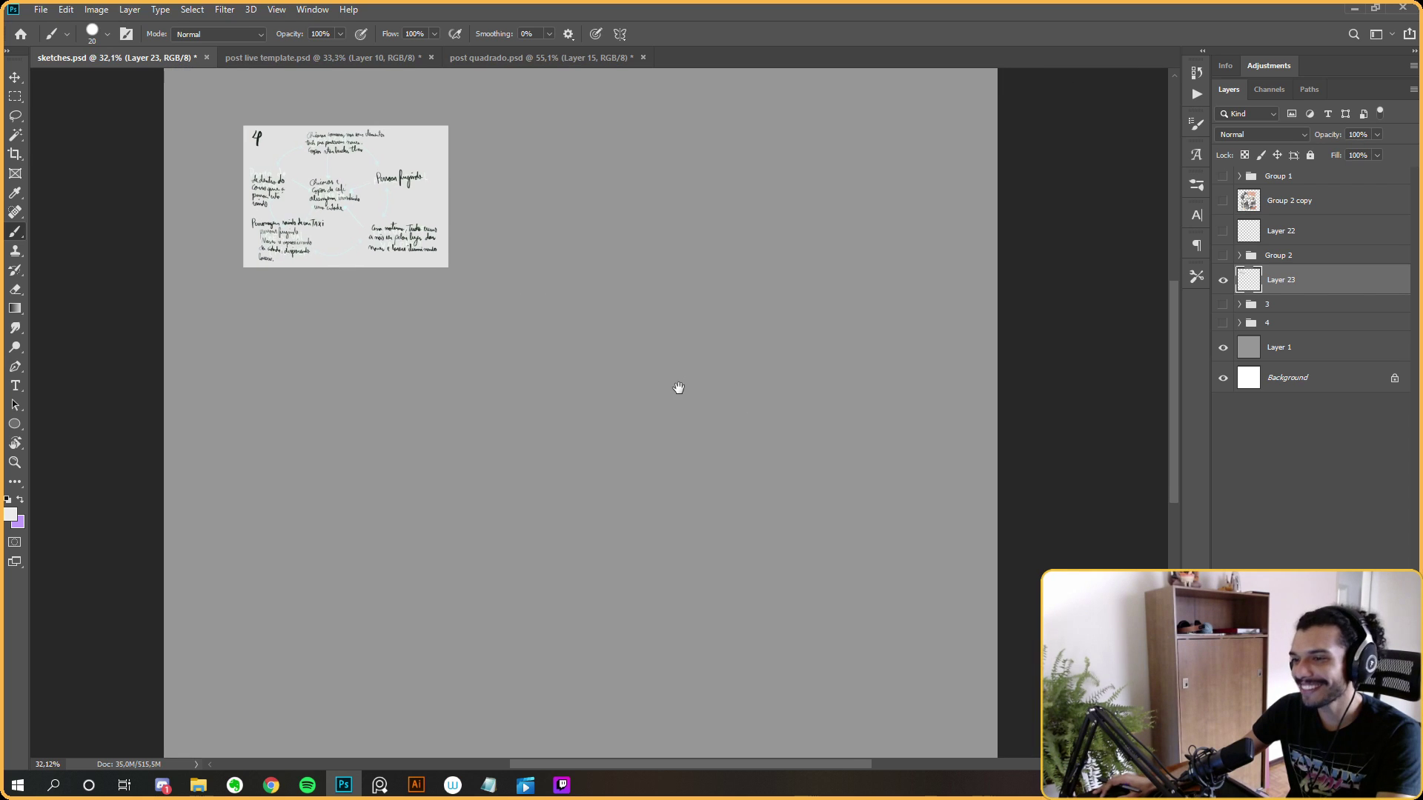
{"action": "scroll", "coordinate": [664, 385], "scroll_direction": "left", "scroll_amount": 1}
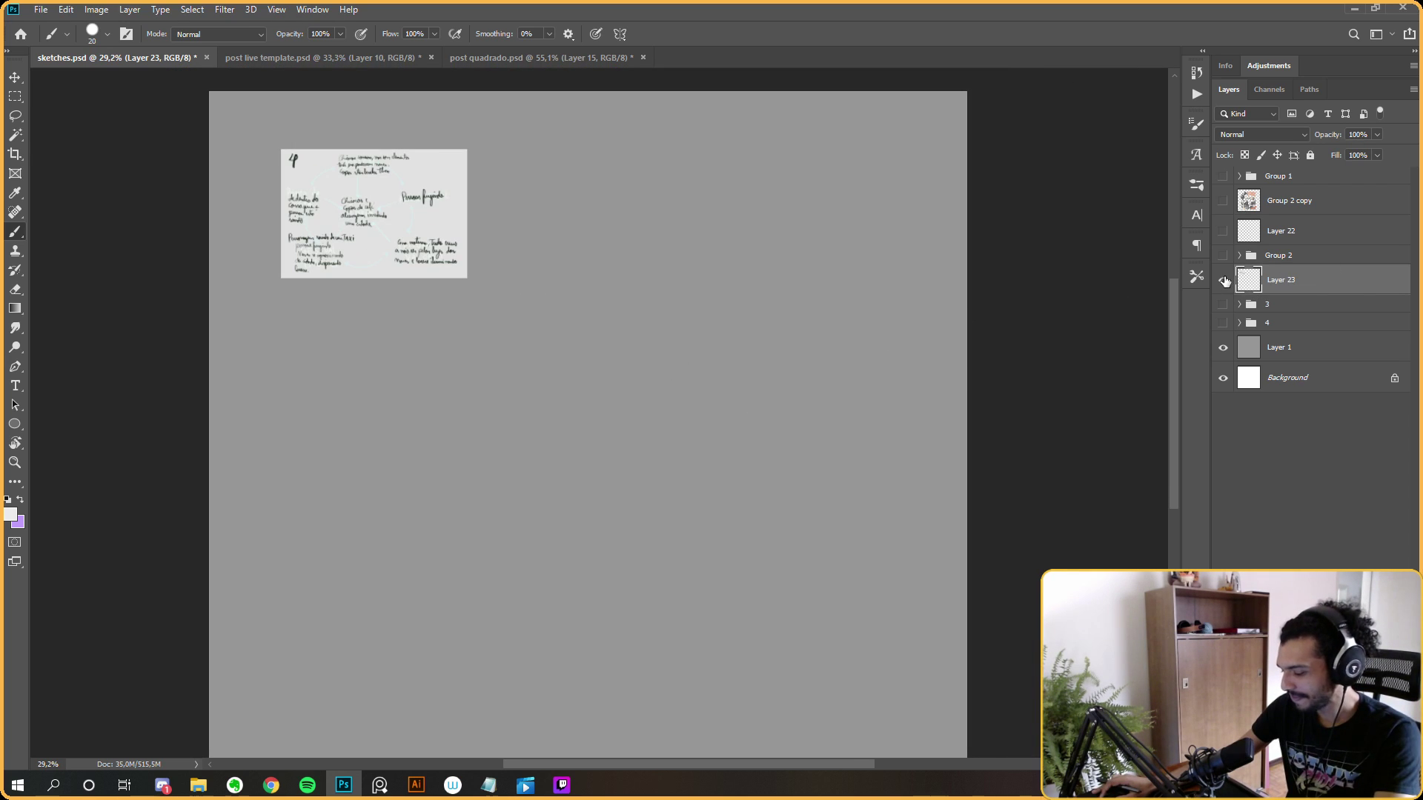
{"action": "scroll", "coordinate": [398, 191], "scroll_direction": "up", "scroll_amount": 12}
{"action": "left_click_drag", "start_coordinate": [434, 261], "coordinate": [397, 278]}
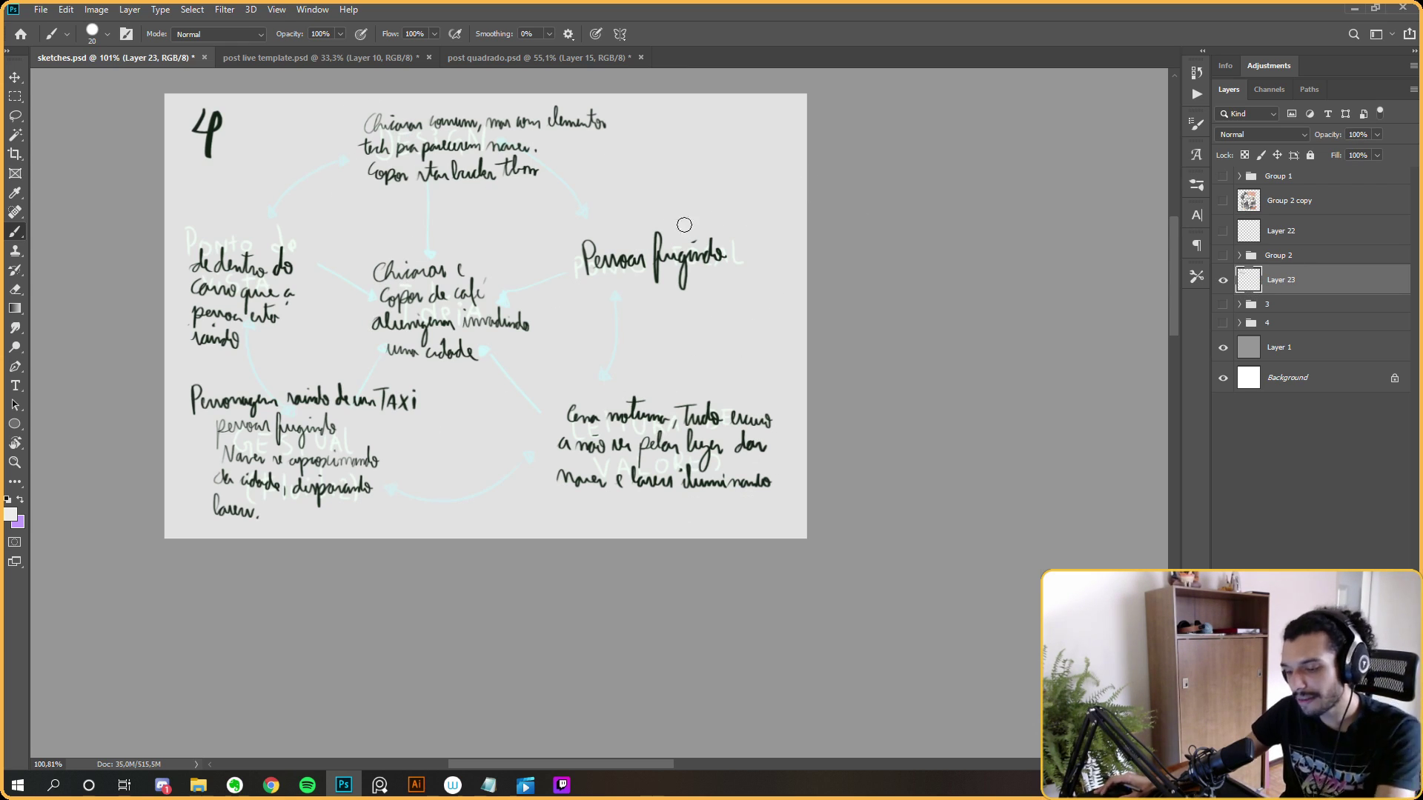
{"action": "scroll", "coordinate": [393, 296], "scroll_direction": "up", "scroll_amount": 2}
{"action": "left_click_drag", "start_coordinate": [418, 308], "coordinate": [453, 338]}
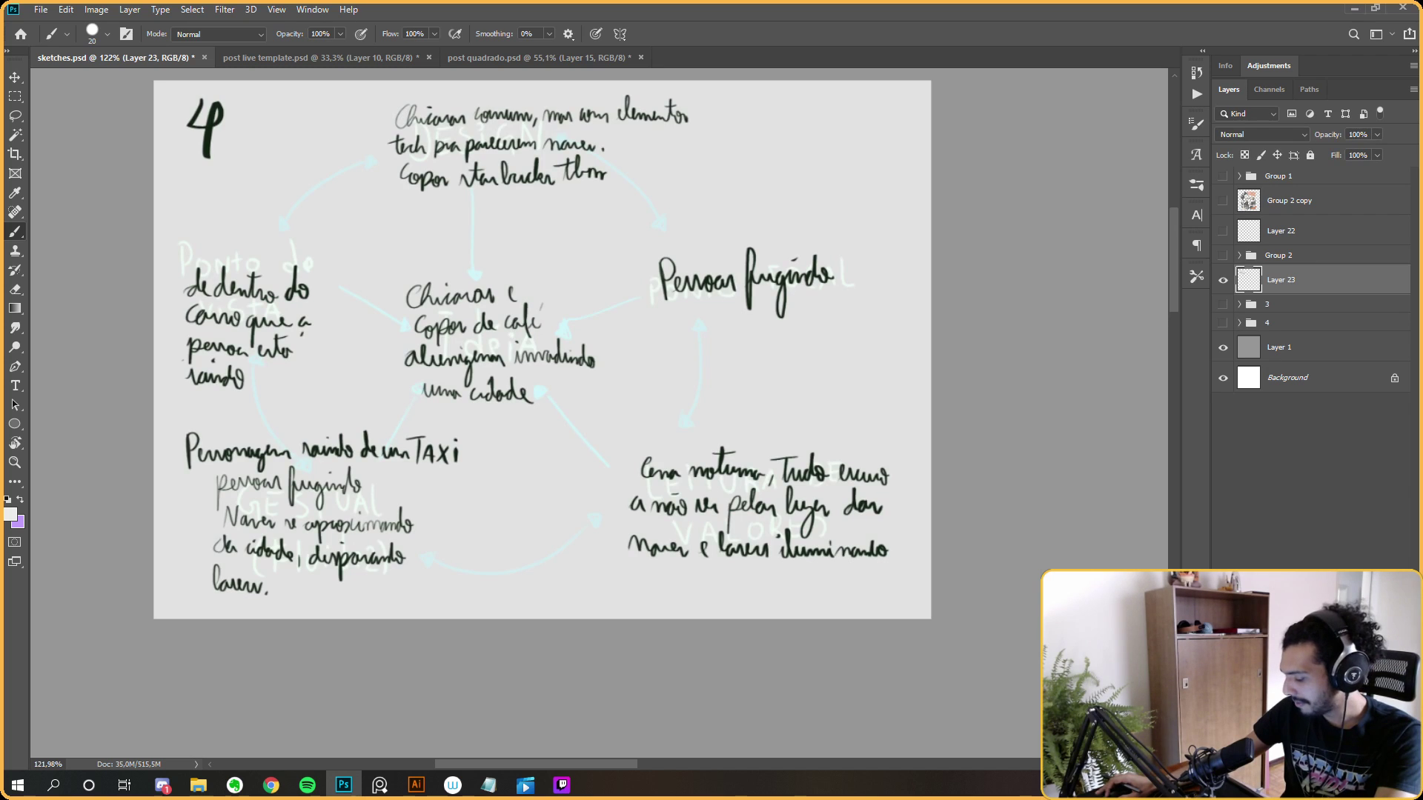
Add a new layer above Layer 23 and paint a white dot and a short diagonal stroke between the central and right-hand notes.
{"action": "key", "text": "ctrl+shift+alt+n"}
{"action": "left_click", "coordinate": [615, 292]}
{"action": "left_click_drag", "start_coordinate": [608, 317], "coordinate": [682, 354]}
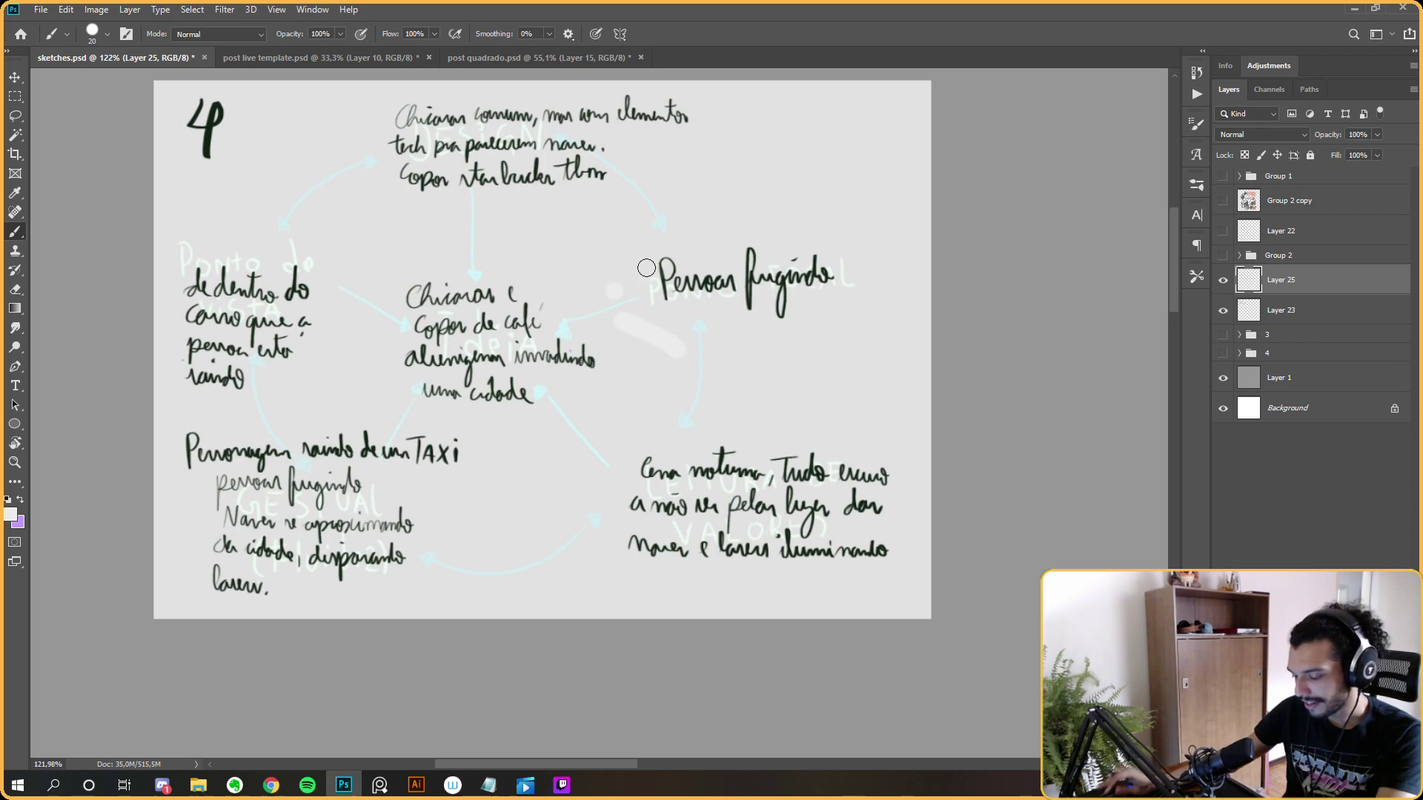
{"action": "scroll", "coordinate": [554, 266], "scroll_direction": "up", "scroll_amount": 2}
{"action": "left_click_drag", "start_coordinate": [554, 265], "coordinate": [667, 278]}
{"action": "scroll", "coordinate": [667, 278], "scroll_direction": "down", "scroll_amount": 2}
{"action": "left_click_drag", "start_coordinate": [761, 311], "coordinate": [700, 335]}
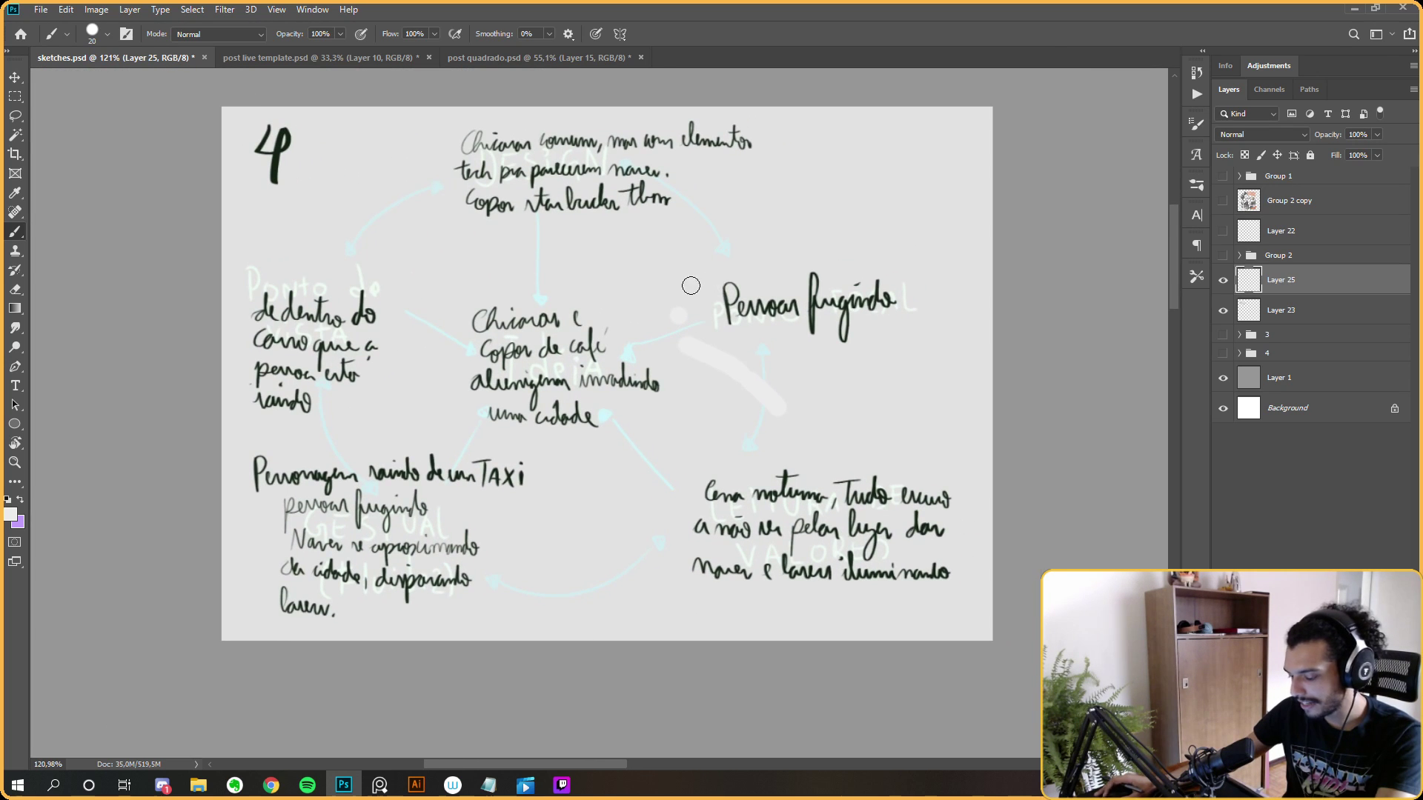
Switch to a near-black size 3 brush and draw a small circle above the central note about alien coffee cups.
{"action": "key", "text": "x"}
{"action": "key", "text": "bracketleft"}
{"action": "key", "text": "bracketleft"}
{"action": "key", "text": "bracketleft"}
{"action": "key", "text": "bracketleft"}
{"action": "key", "text": "bracketleft"}
{"action": "key", "text": "bracketleft"}
{"action": "key", "text": "bracketleft"}
{"action": "key", "text": "bracketleft"}
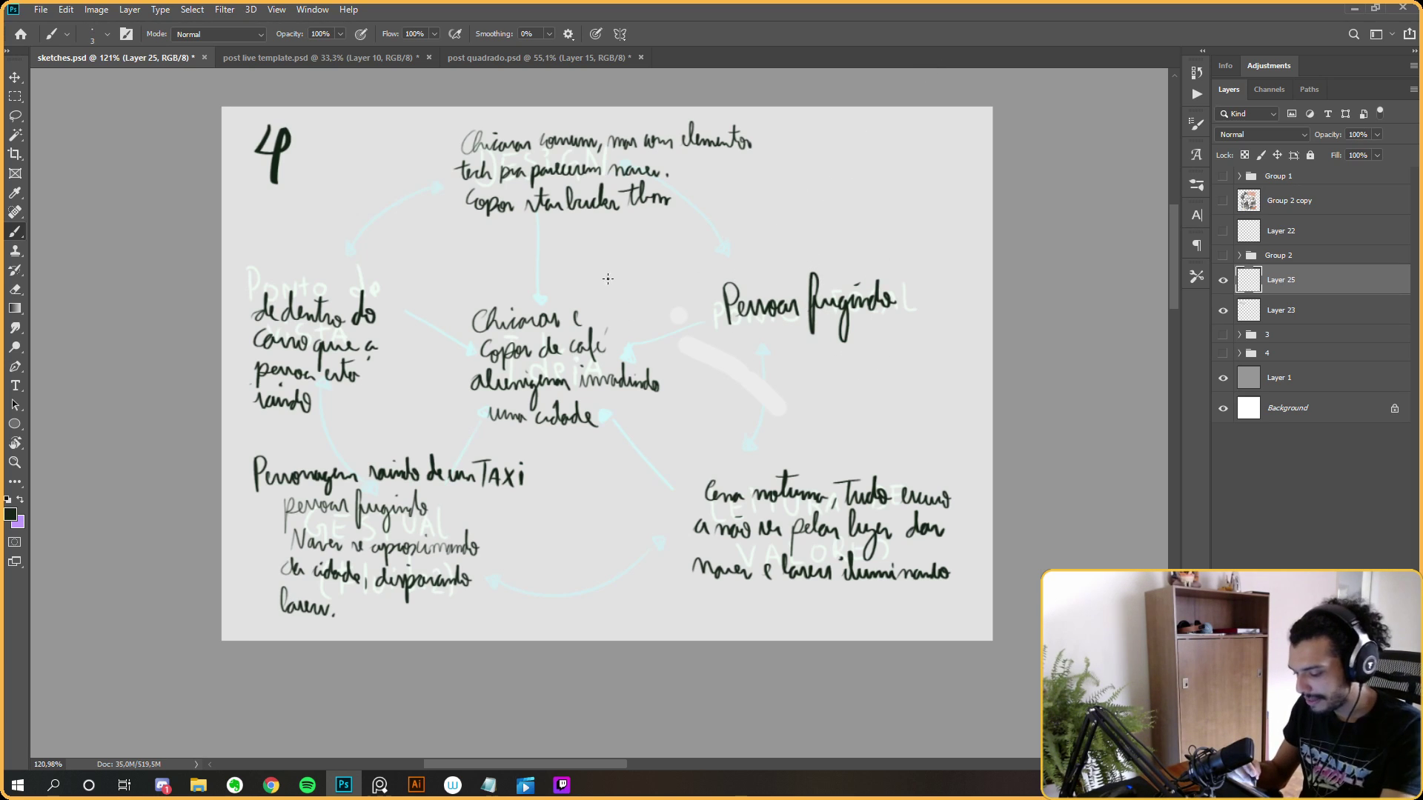
{"action": "left_click_drag", "start_coordinate": [553, 277], "coordinate": [551, 275]}
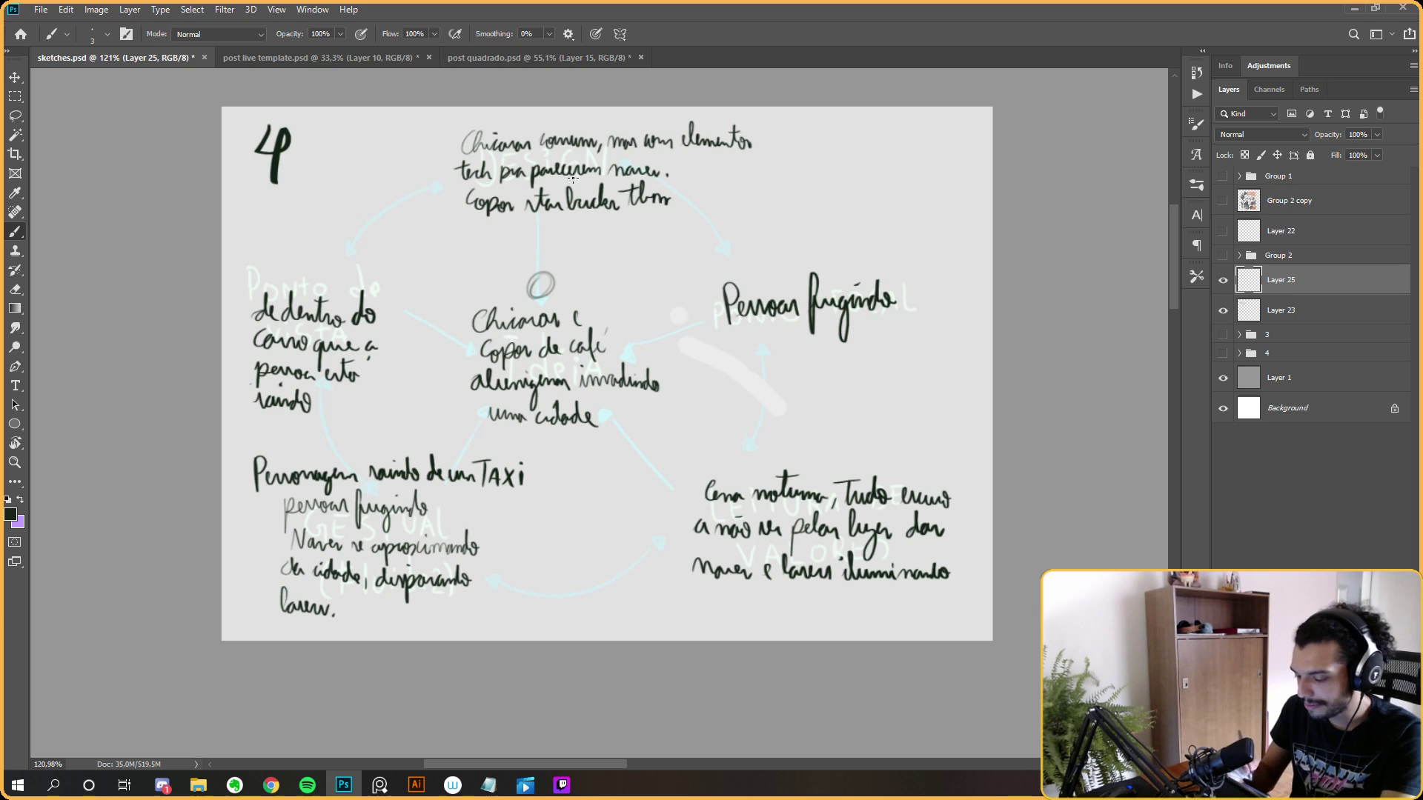
Circle the cup design note above the central idea and strike through its Starbucks mention.
{"action": "left_click_drag", "start_coordinate": [470, 228], "coordinate": [425, 180]}
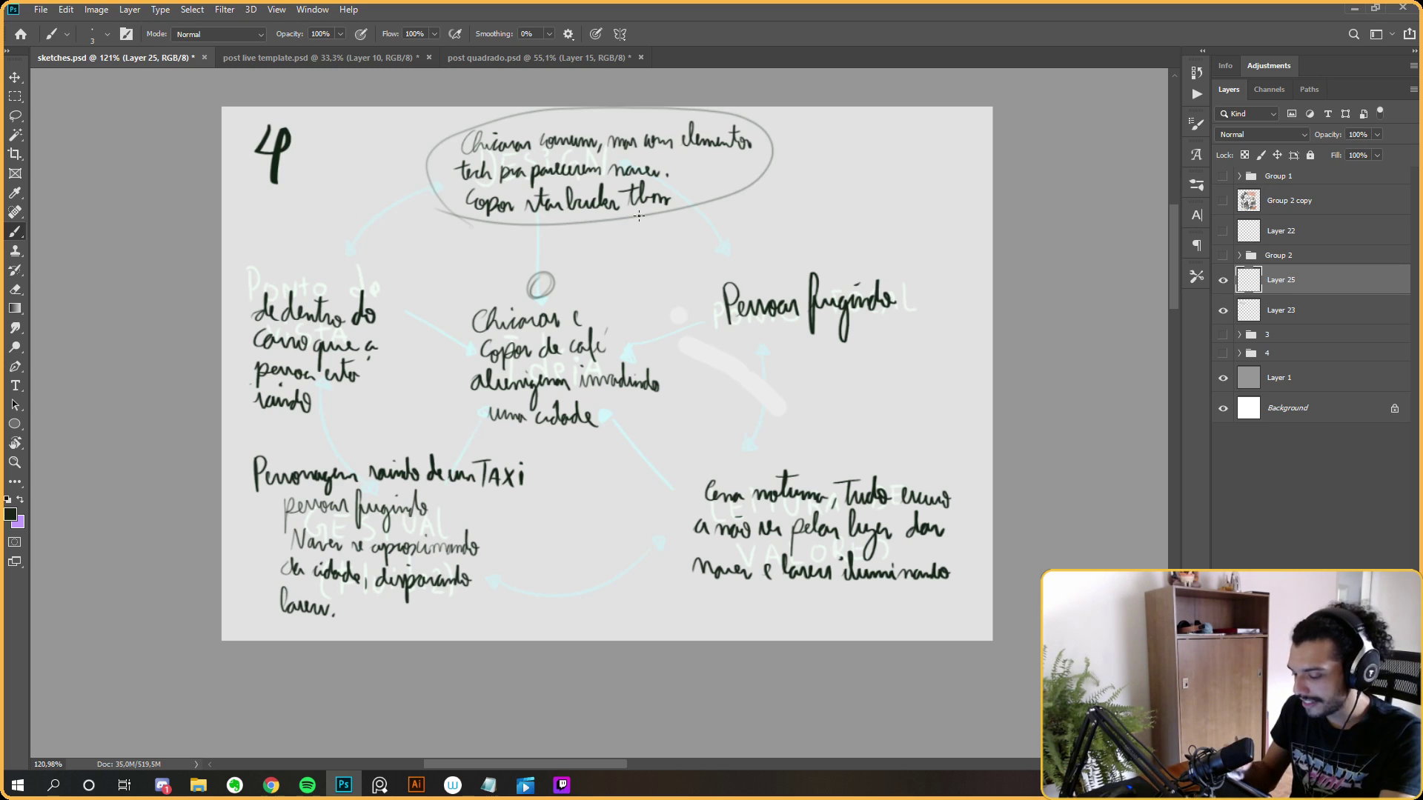
{"action": "scroll", "coordinate": [726, 166], "scroll_direction": "down", "scroll_amount": 2}
{"action": "mouse_move", "coordinate": [726, 165]}
{"action": "left_mouse_down"}
{"action": "mouse_move", "coordinate": [737, 203]}
{"action": "mouse_move", "coordinate": [742, 163]}
{"action": "left_mouse_up"}
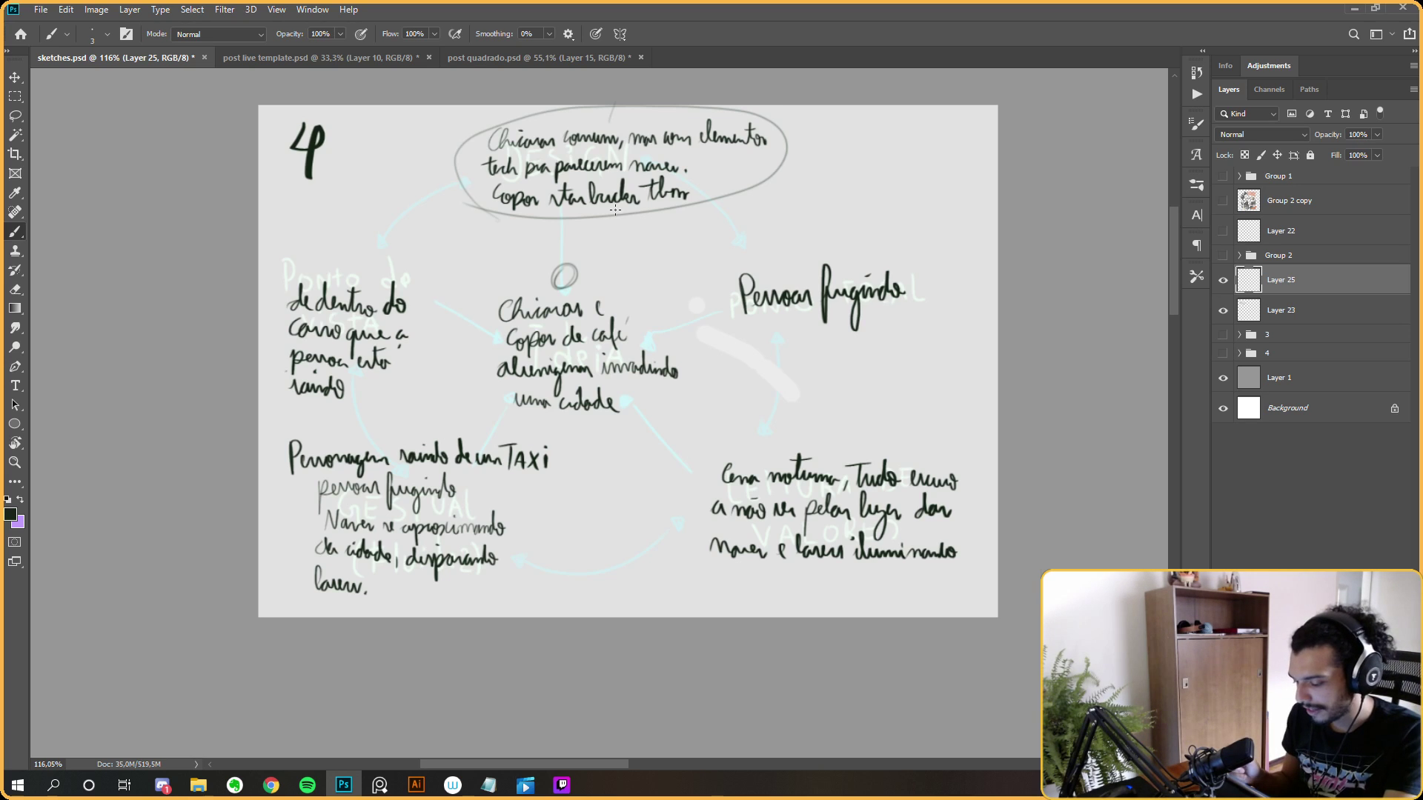
{"action": "left_click_drag", "start_coordinate": [515, 210], "coordinate": [639, 191]}
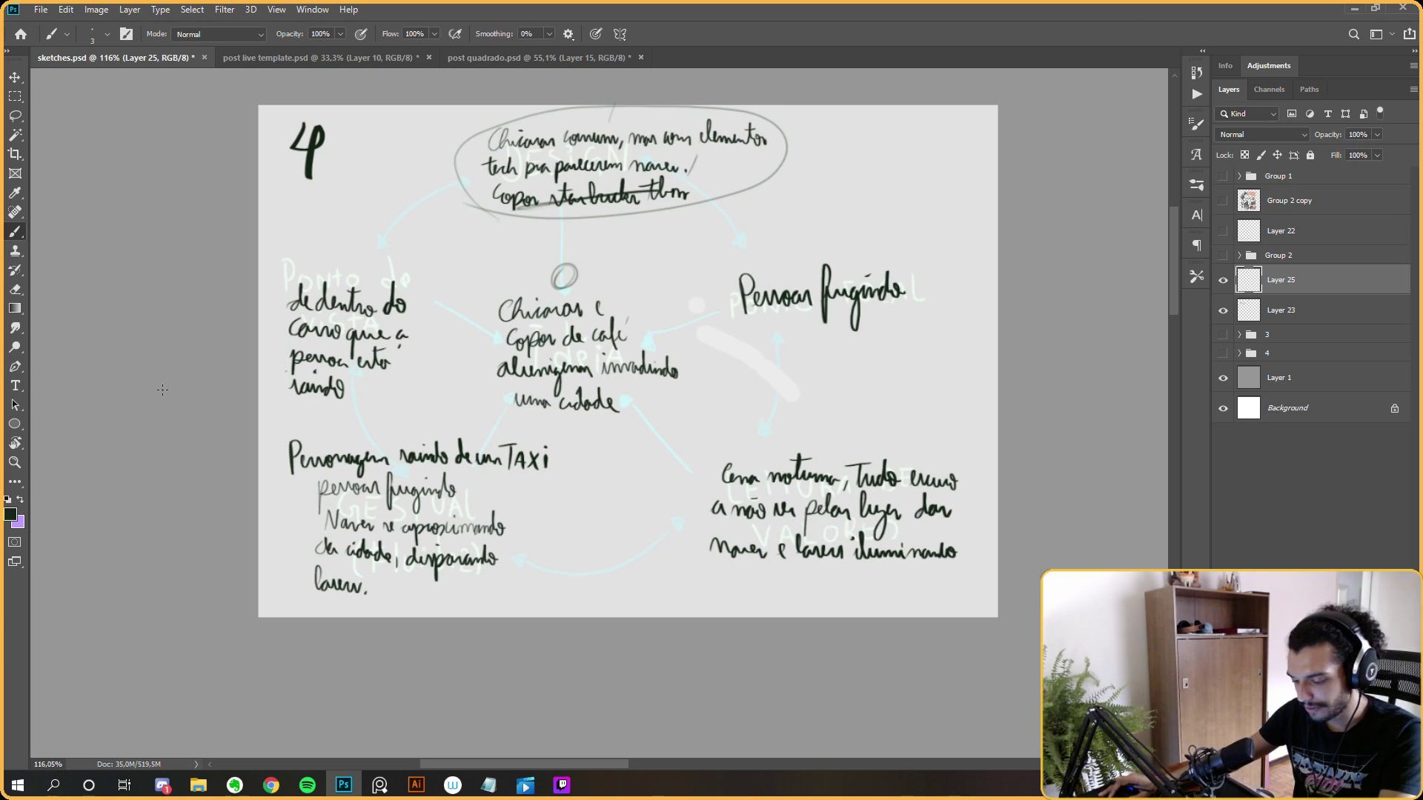
Purge all histories and clipboard data to free memory.
{"action": "left_click", "coordinate": [64, 11]}
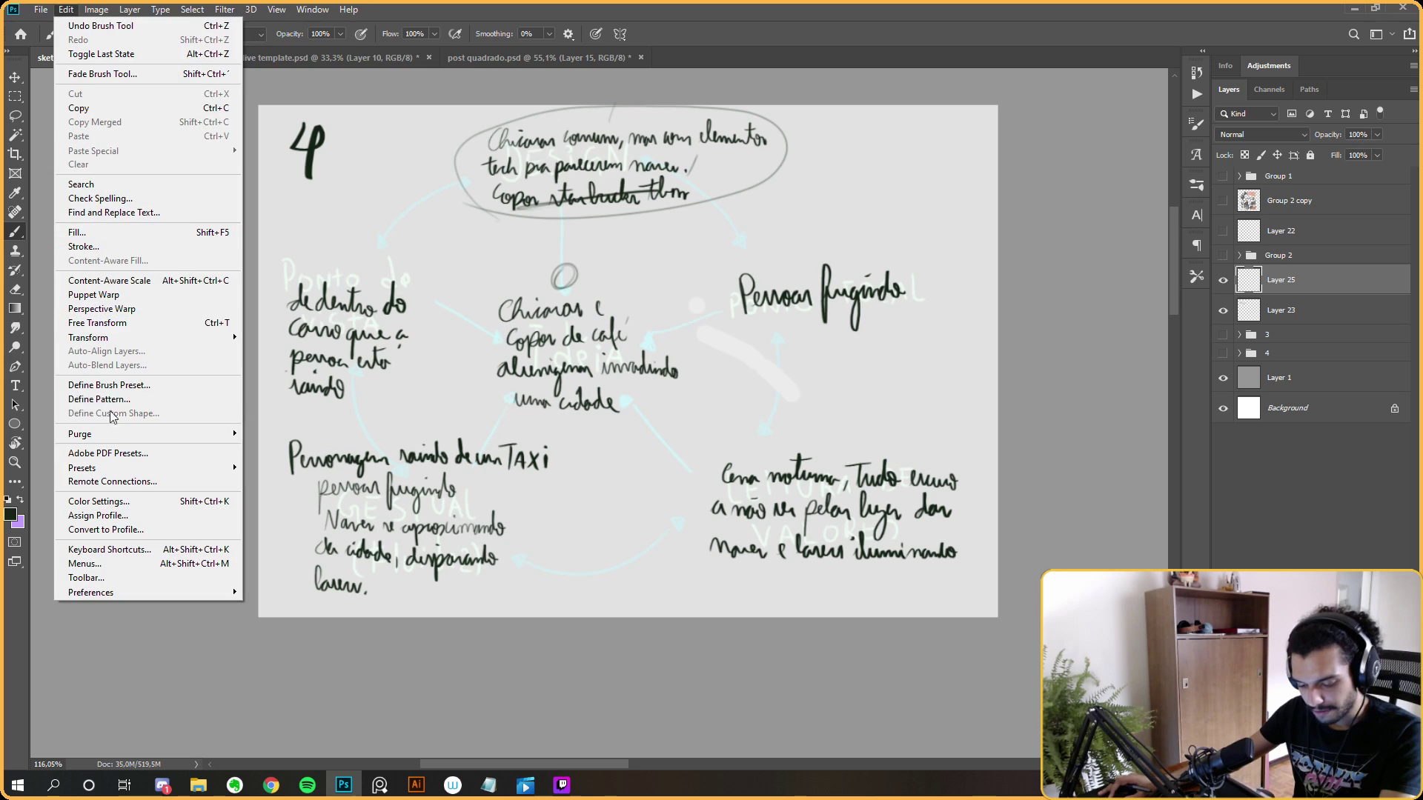
{"action": "mouse_move", "coordinate": [152, 434]}
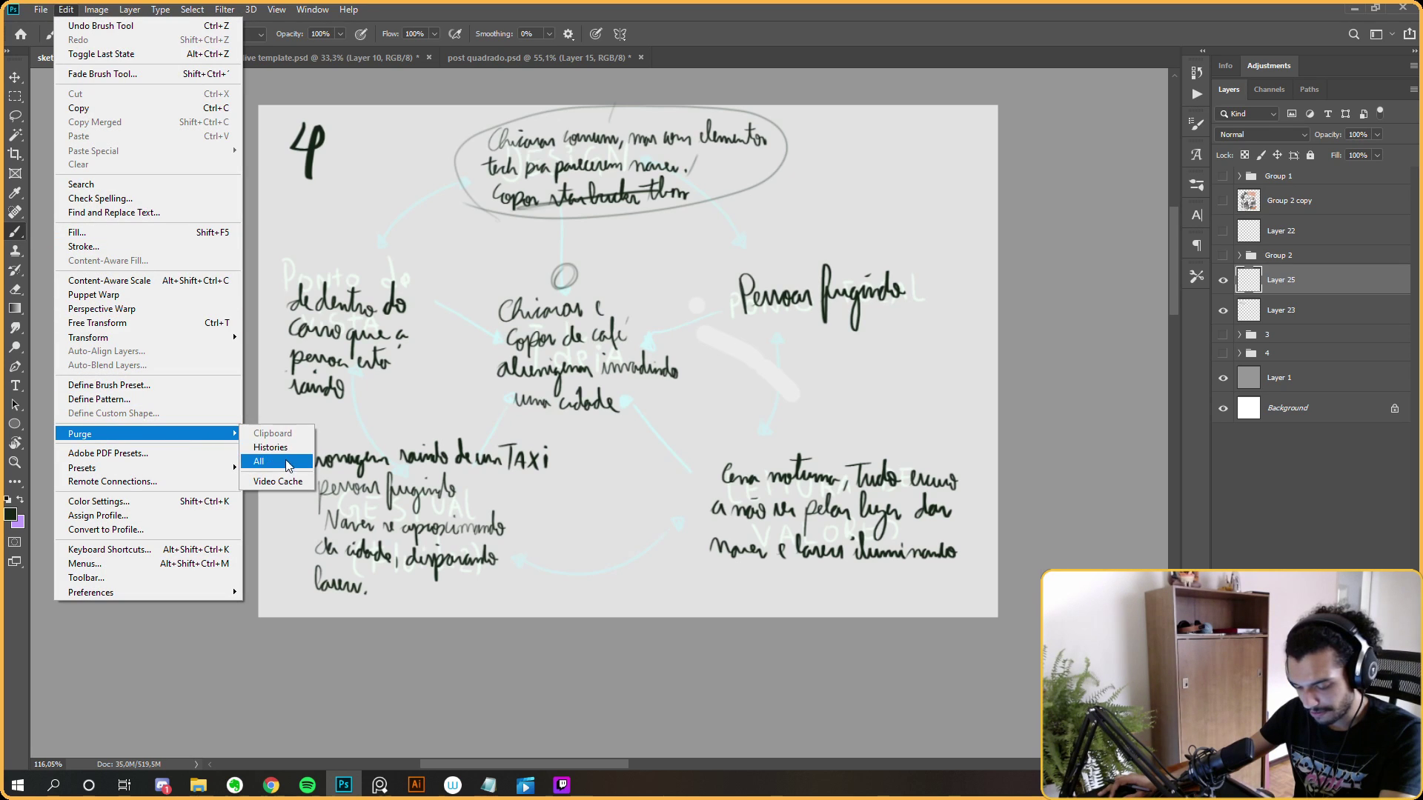
{"action": "left_click", "coordinate": [276, 461]}
Underline the "Pessoas fugindo" note with the thin dark brush.
{"action": "scroll", "coordinate": [651, 327], "scroll_direction": "down", "scroll_amount": 2}
{"action": "scroll", "coordinate": [651, 327], "scroll_direction": "up", "scroll_amount": 2}
{"action": "scroll", "coordinate": [563, 348], "scroll_direction": "right", "scroll_amount": 1}
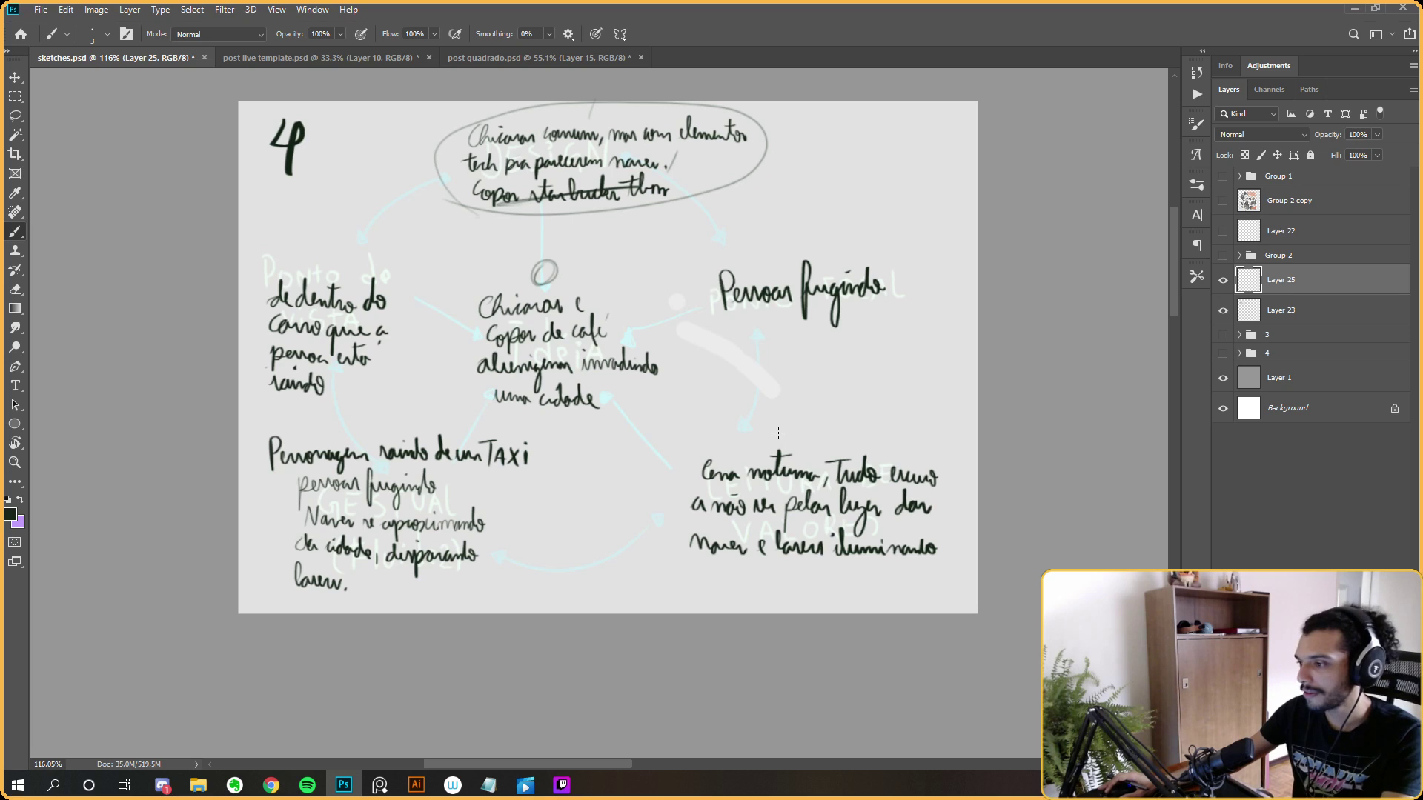
{"action": "scroll", "coordinate": [638, 381], "scroll_direction": "up", "scroll_amount": 3}
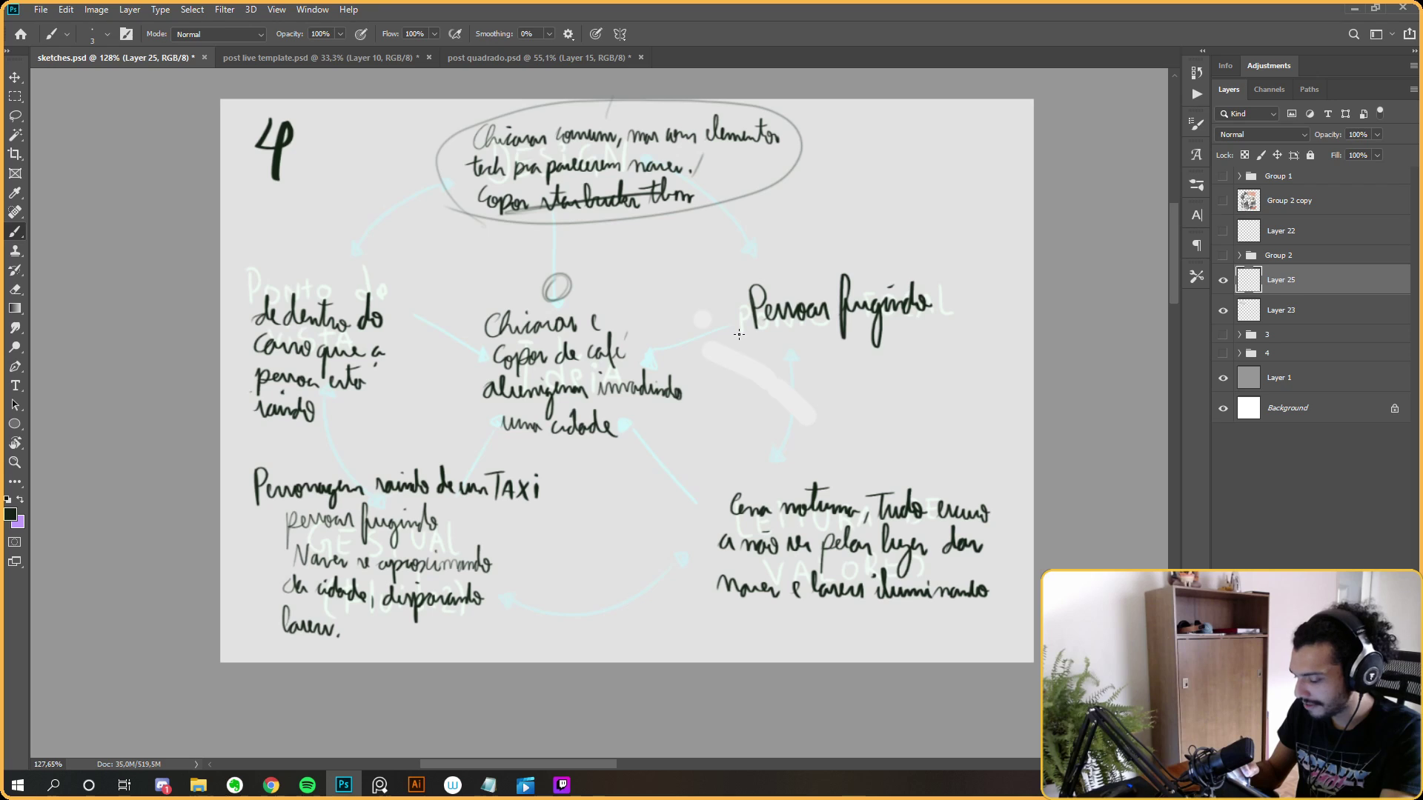
{"action": "left_click_drag", "start_coordinate": [738, 338], "coordinate": [961, 332]}
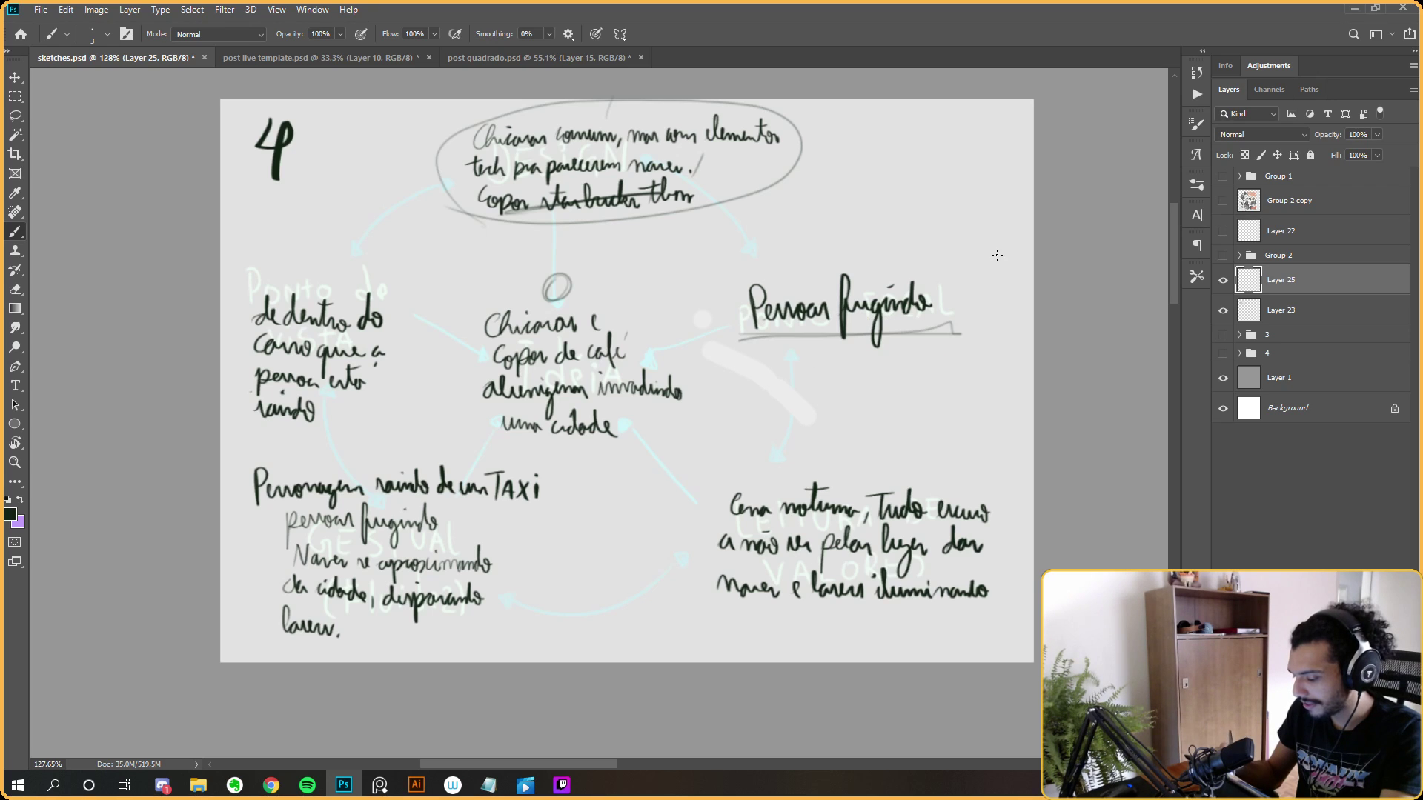
Draw a star above the "Pessoas fugindo" note and sketch a loose circle around the note.
{"action": "scroll", "coordinate": [935, 227], "scroll_direction": "down", "scroll_amount": 3}
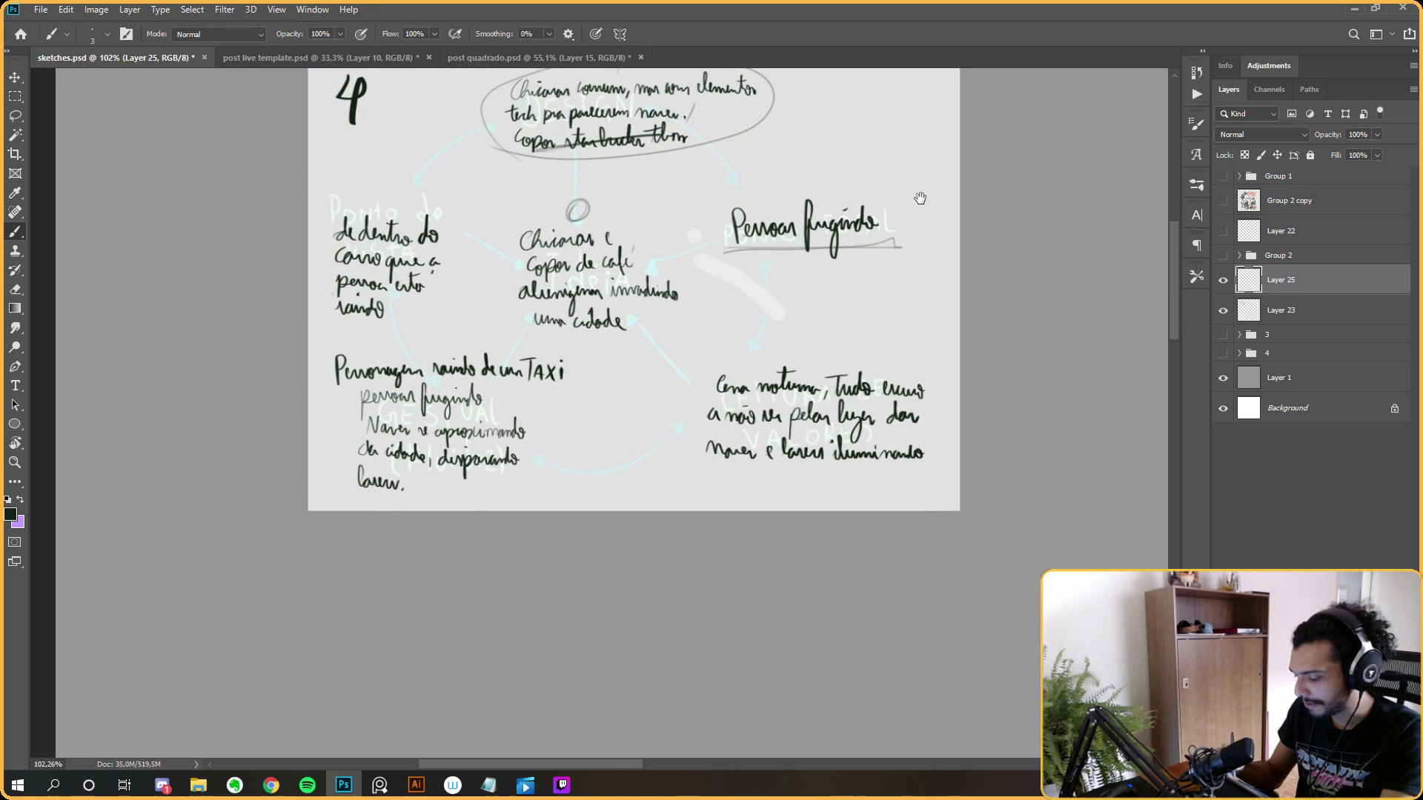
{"action": "left_click_drag", "start_coordinate": [920, 198], "coordinate": [908, 230]}
{"action": "mouse_move", "coordinate": [785, 220]}
{"action": "left_mouse_down"}
{"action": "mouse_move", "coordinate": [823, 193]}
{"action": "mouse_move", "coordinate": [787, 216]}
{"action": "left_mouse_up"}
{"action": "scroll", "coordinate": [909, 198], "scroll_direction": "down", "scroll_amount": 2}
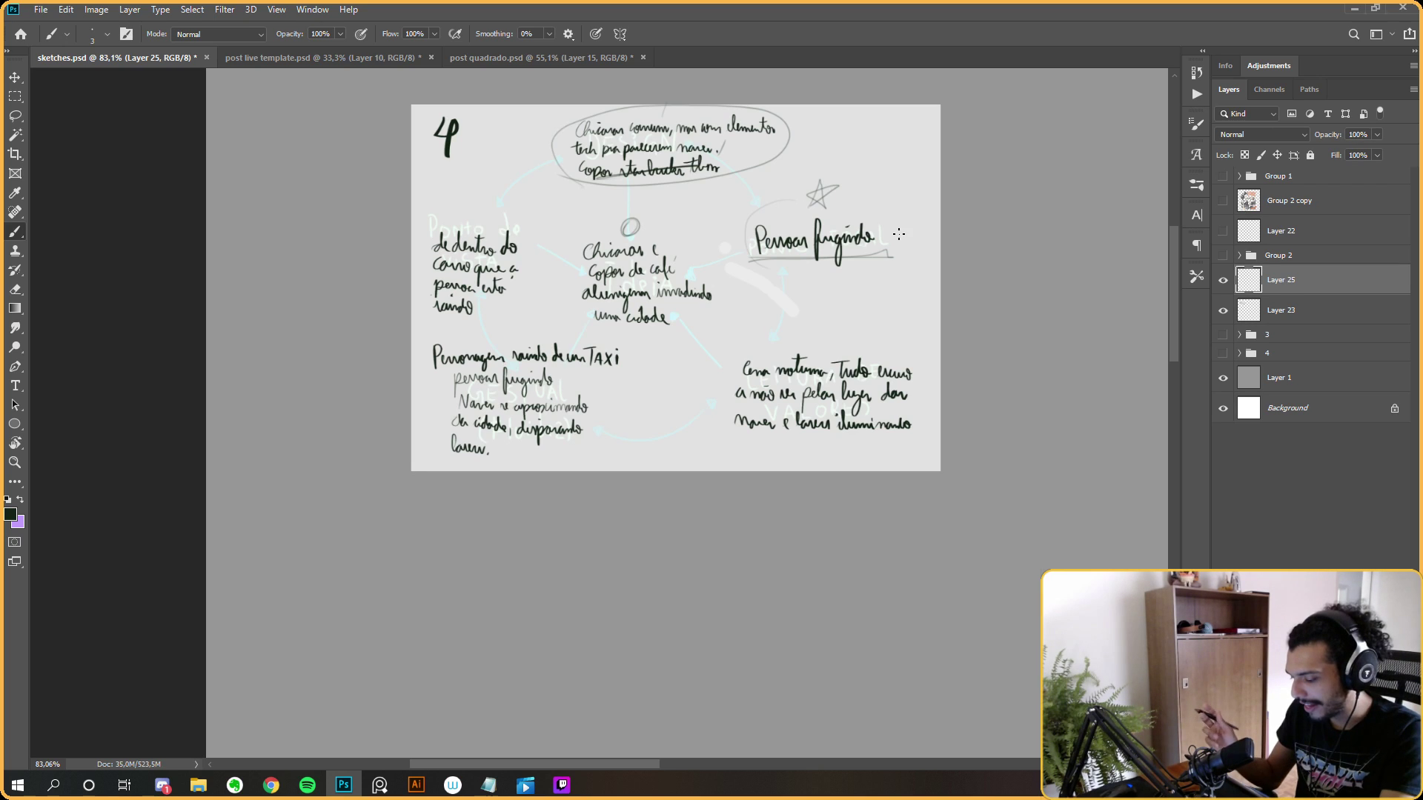
{"action": "mouse_move", "coordinate": [865, 201]}
{"action": "left_mouse_down"}
{"action": "mouse_move", "coordinate": [907, 297]}
{"action": "mouse_move", "coordinate": [901, 243]}
{"action": "left_mouse_up"}
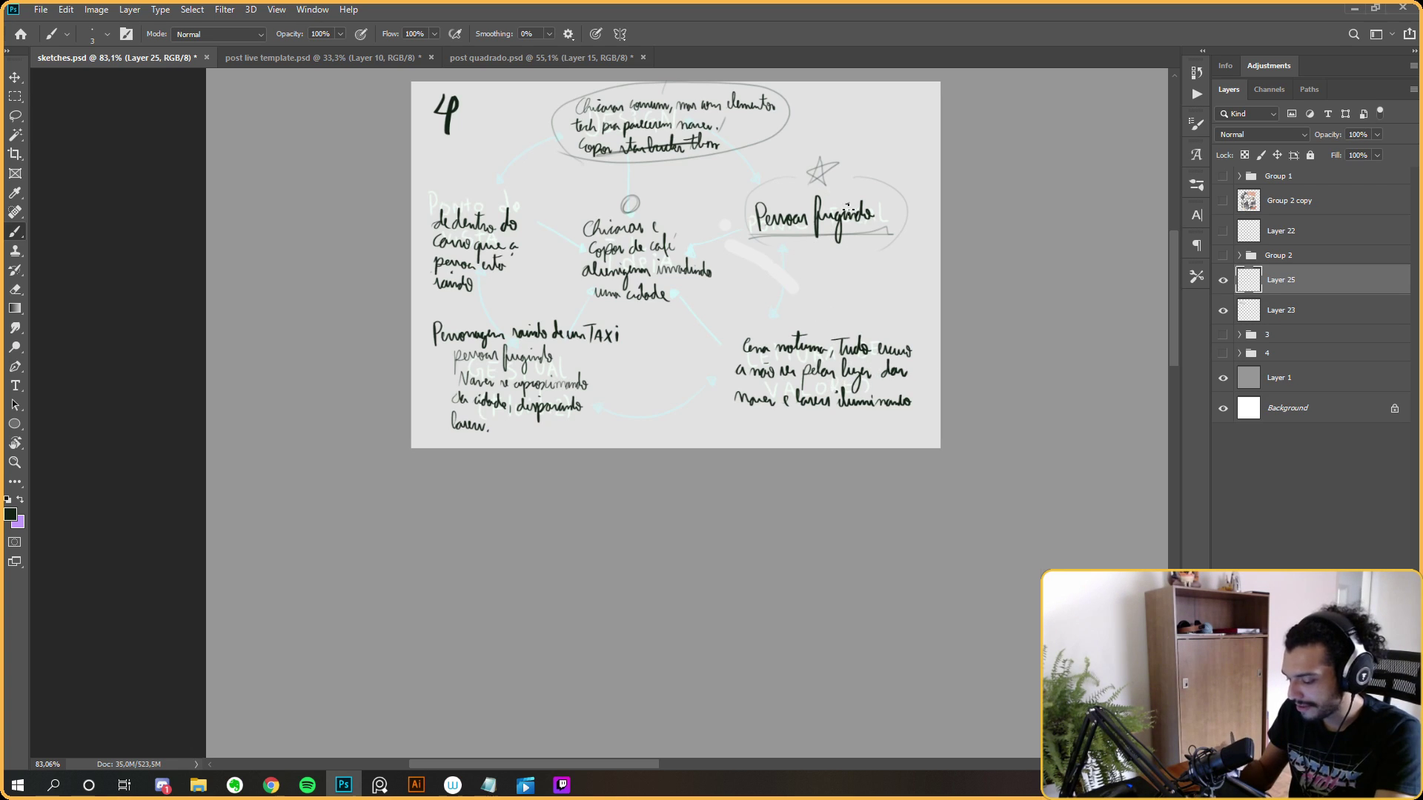
Mark the "de dentro do carro" viewpoint note of idea 4 with a small dot above it.
{"action": "scroll", "coordinate": [741, 296], "scroll_direction": "left", "scroll_amount": 1}
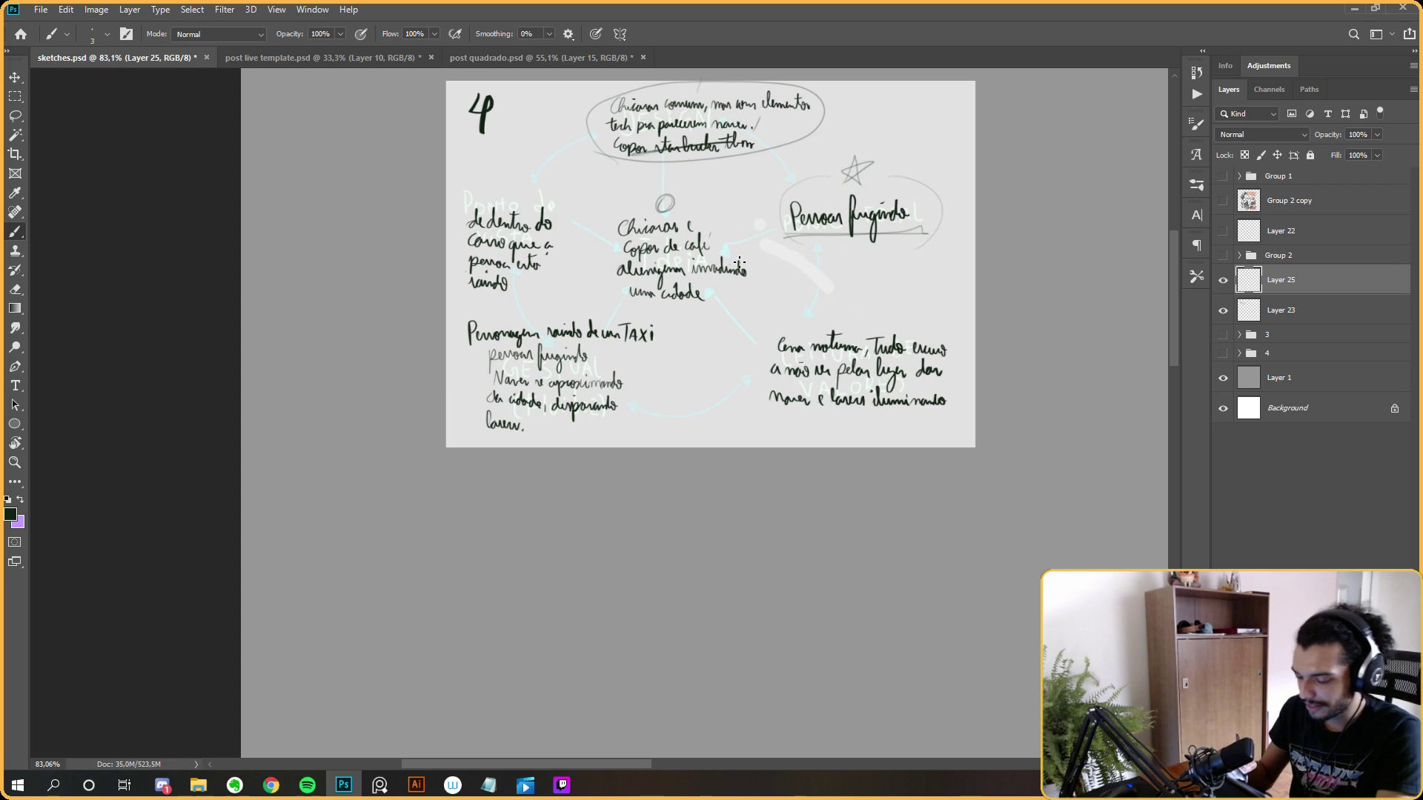
{"action": "left_click_drag", "start_coordinate": [737, 260], "coordinate": [730, 276]}
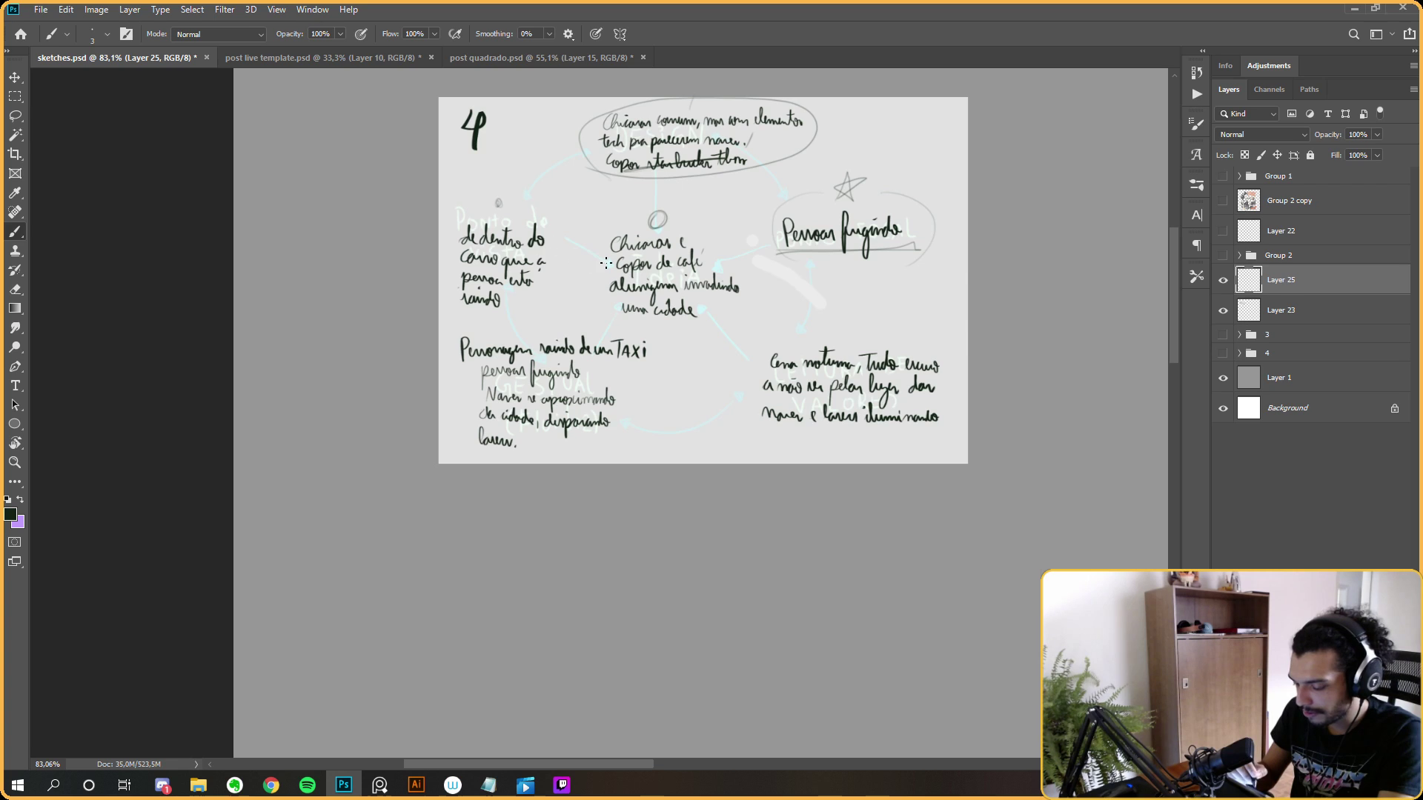
{"action": "left_click_drag", "start_coordinate": [573, 252], "coordinate": [553, 278]}
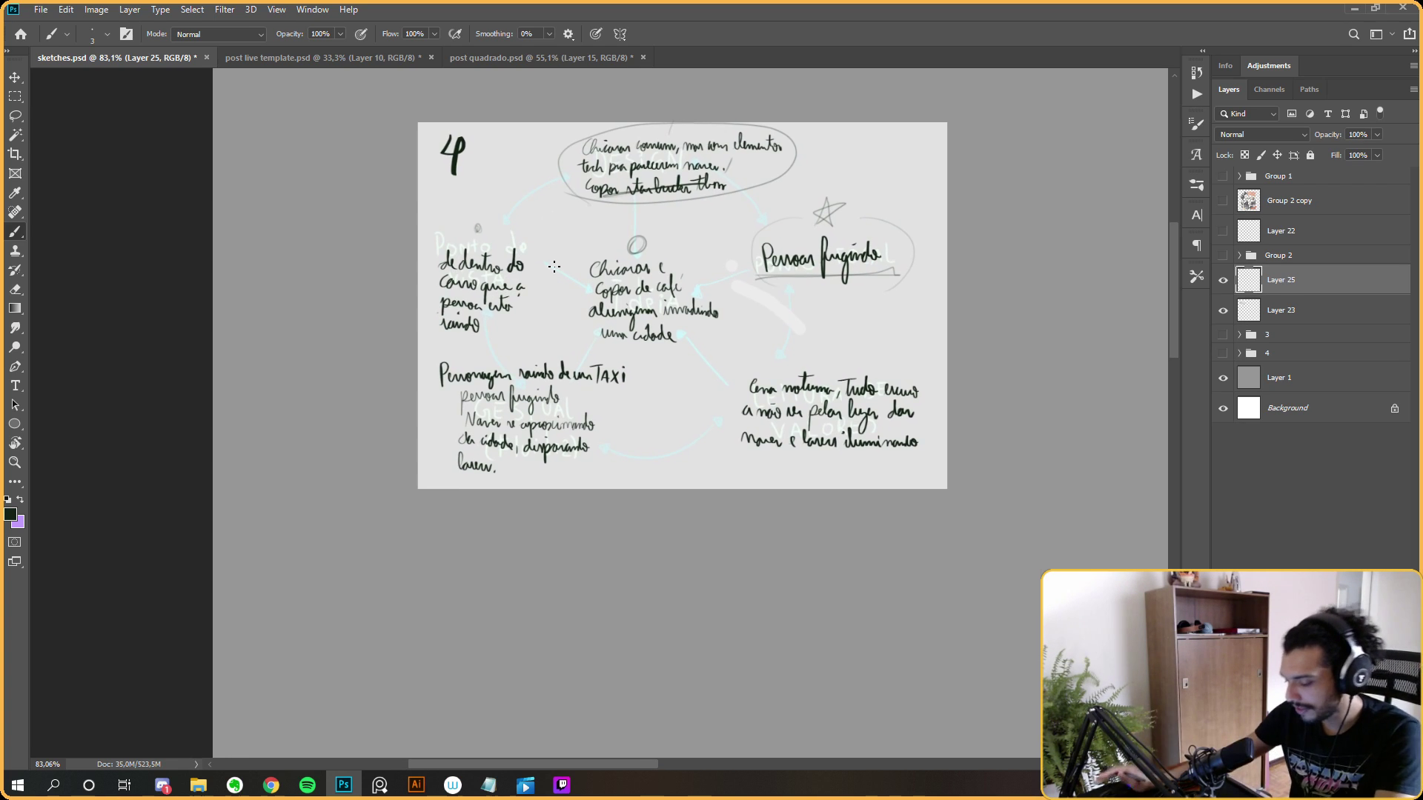
{"action": "left_click_drag", "start_coordinate": [780, 309], "coordinate": [721, 437]}
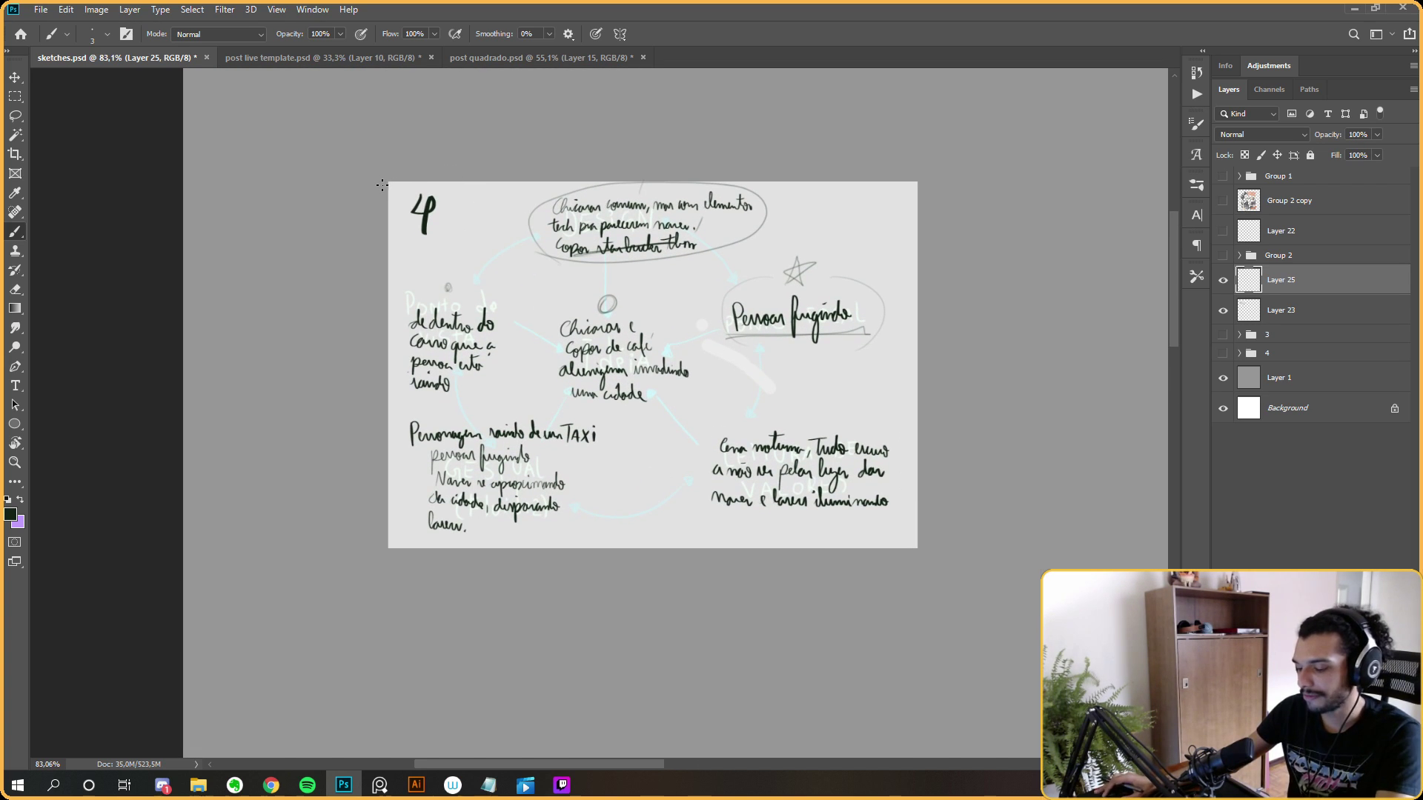
Hide Layer 25 and Layer 23, expand group 4, and add a new empty layer above Layer 25.
{"action": "left_click", "coordinate": [1223, 281]}
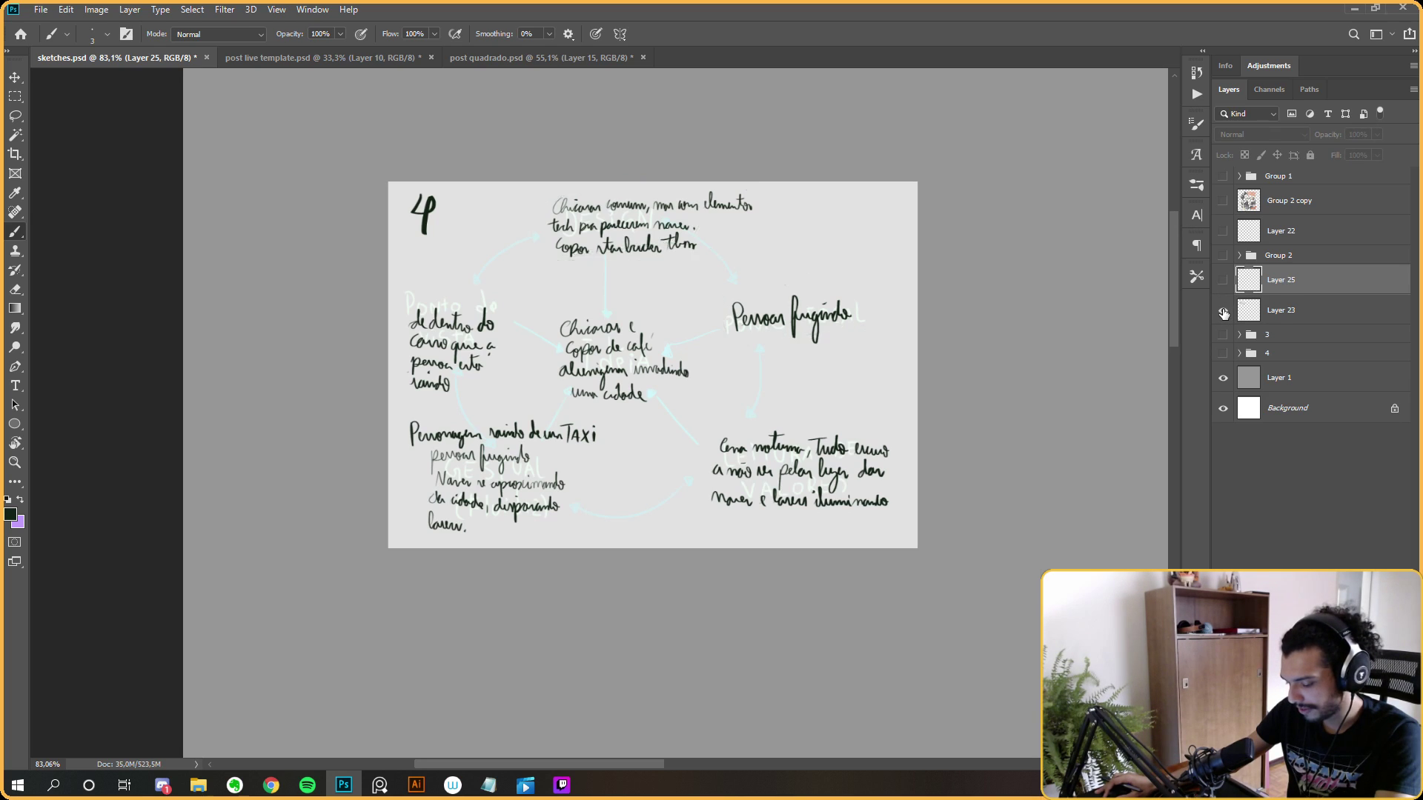
{"action": "left_click", "coordinate": [1224, 312]}
{"action": "left_click", "coordinate": [1239, 353]}
{"action": "scroll", "coordinate": [841, 276], "scroll_direction": "down", "scroll_amount": 2}
{"action": "scroll", "coordinate": [841, 276], "scroll_direction": "down", "scroll_amount": 2}
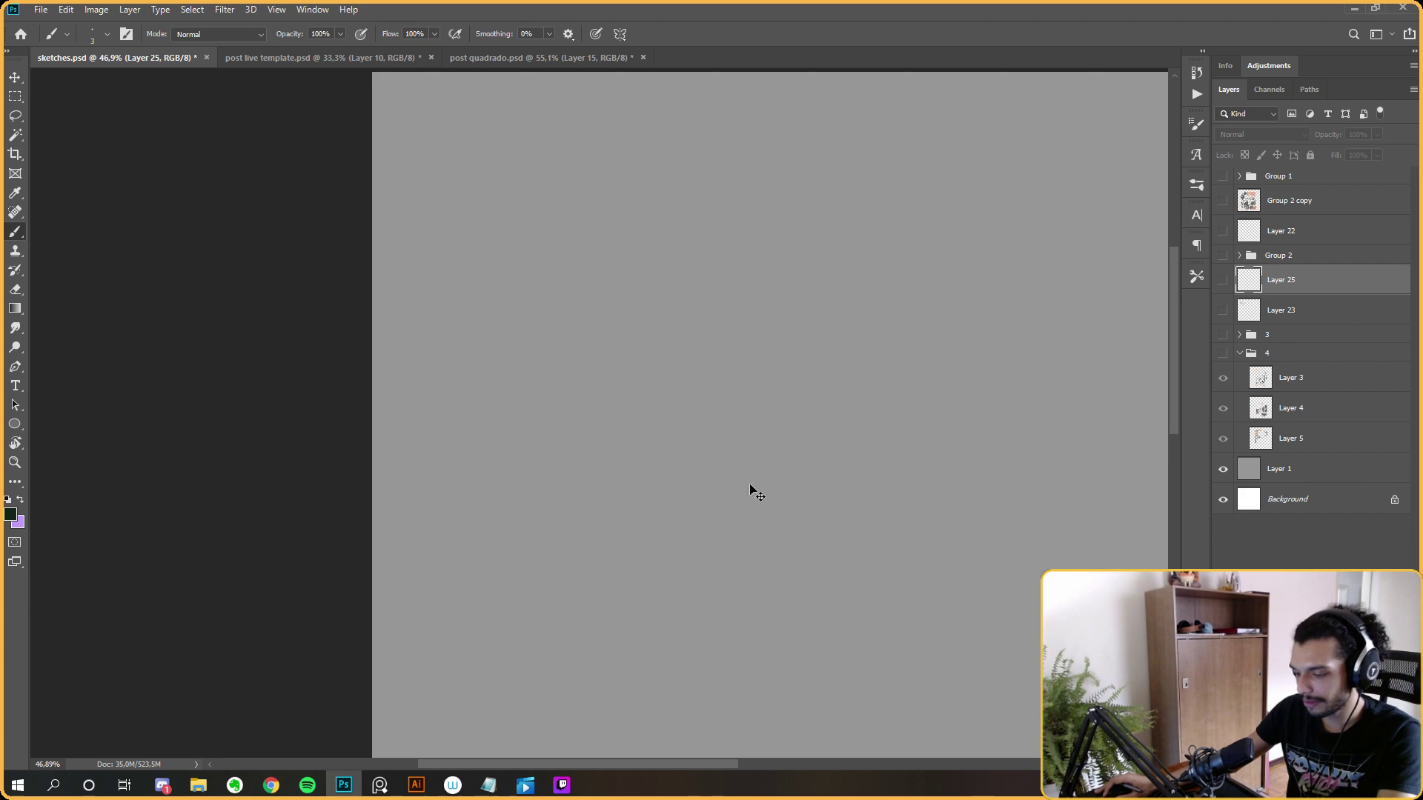
{"action": "key", "text": "ctrl+shift+alt+n"}
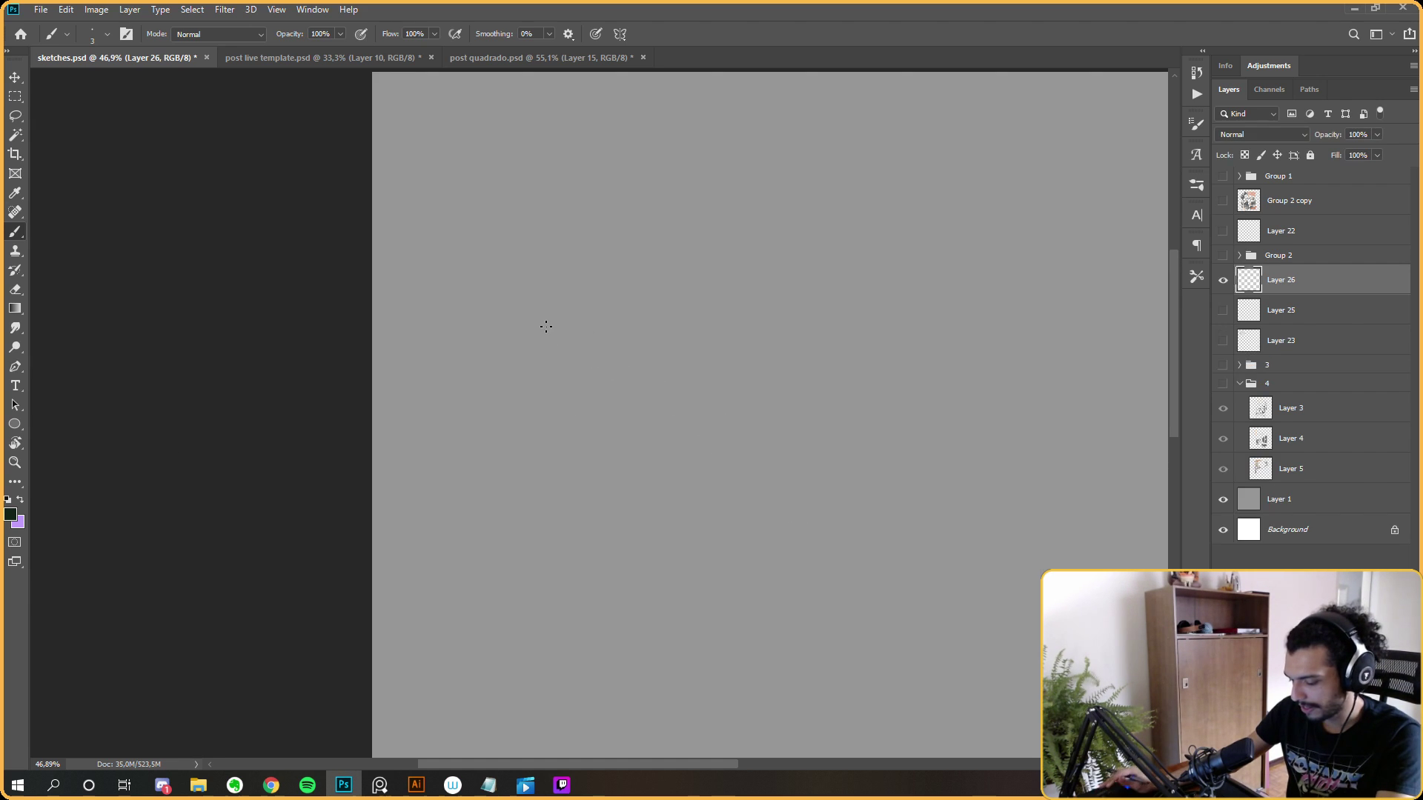
Examine the handwritten concept notes of ideas 1 to 4, looking closely at idea 2.
{"action": "scroll", "coordinate": [770, 415], "scroll_direction": "down", "scroll_amount": 2}
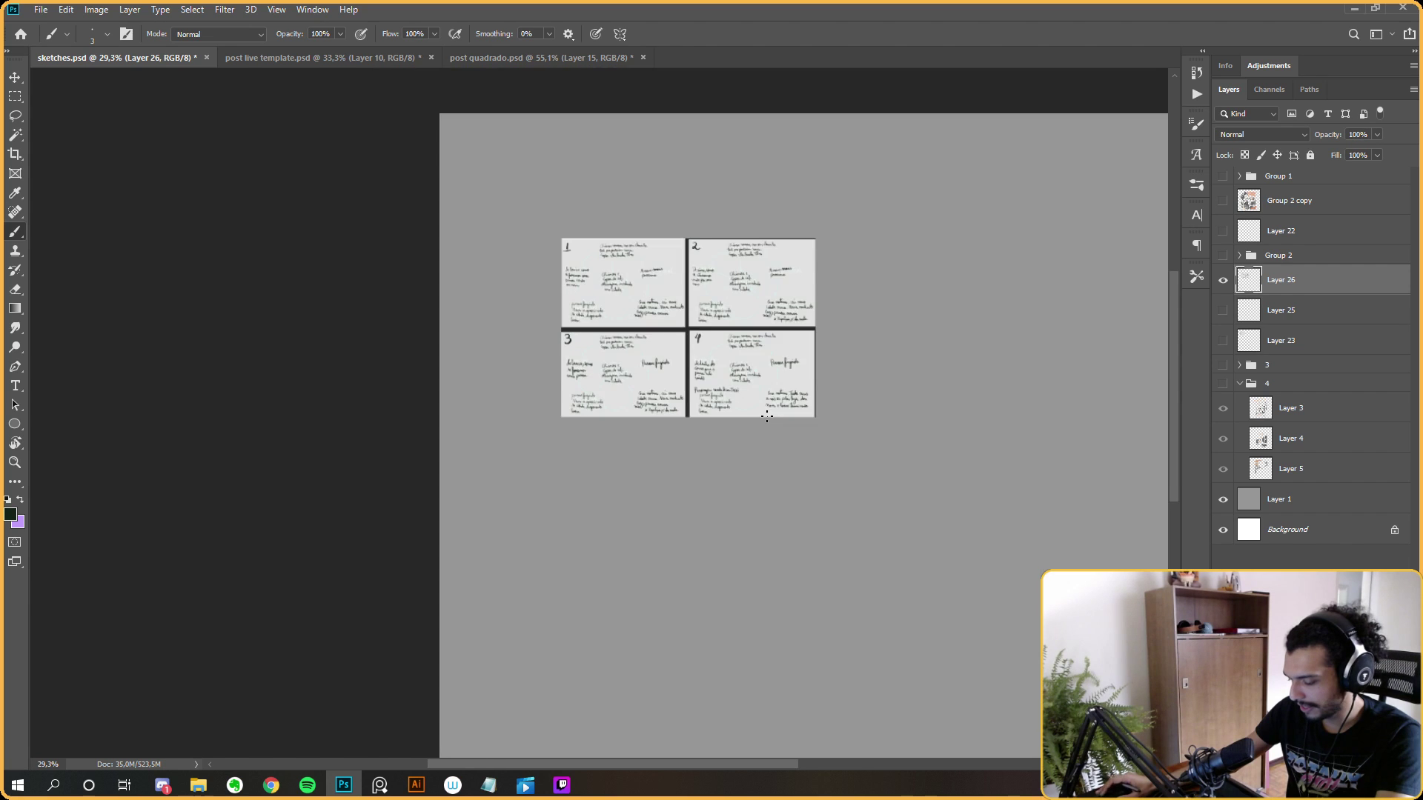
{"action": "scroll", "coordinate": [745, 372], "scroll_direction": "up", "scroll_amount": 5}
{"action": "scroll", "coordinate": [536, 216], "scroll_direction": "up", "scroll_amount": 2}
{"action": "scroll", "coordinate": [652, 305], "scroll_direction": "down", "scroll_amount": 3}
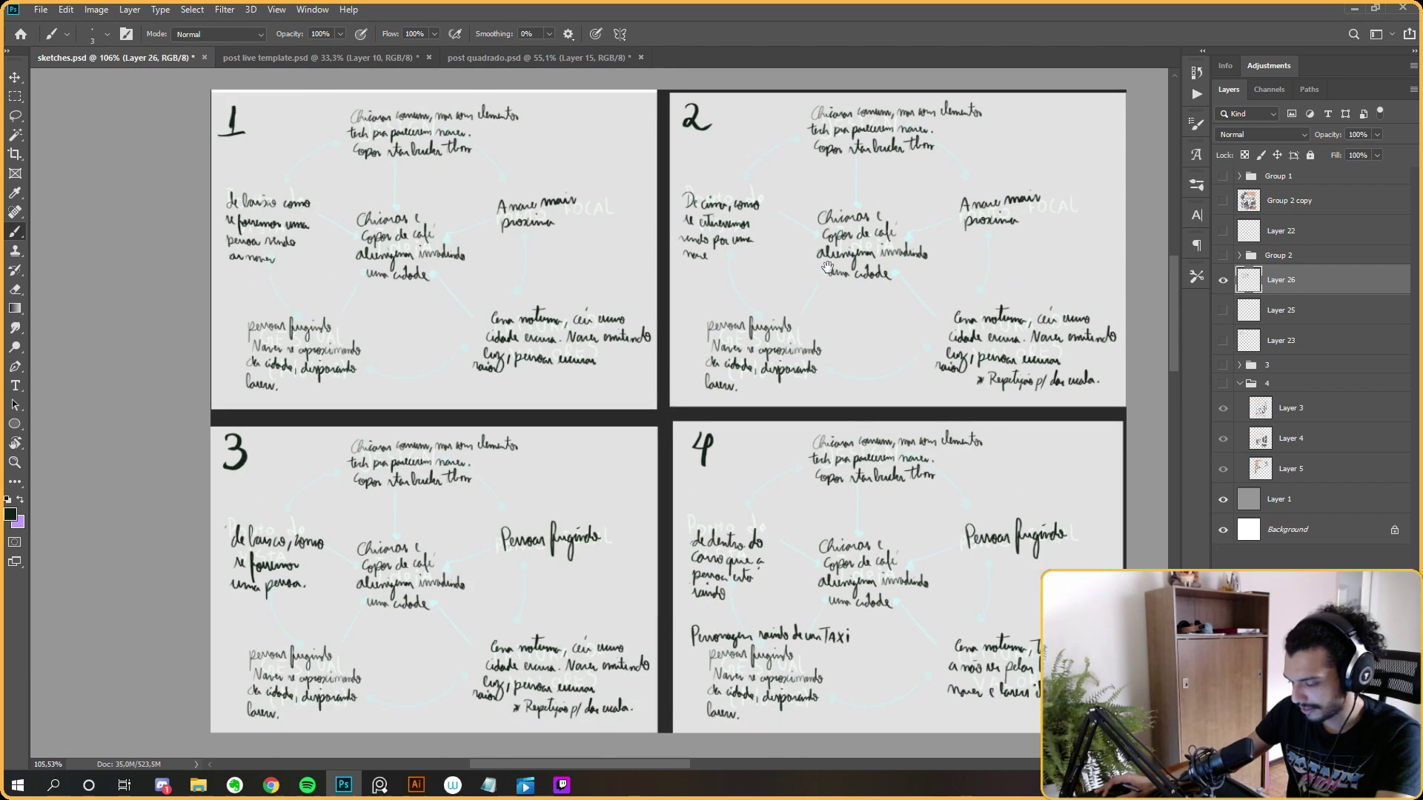
{"action": "scroll", "coordinate": [652, 306], "scroll_direction": "up", "scroll_amount": 3}
{"action": "scroll", "coordinate": [652, 305], "scroll_direction": "up", "scroll_amount": 2}
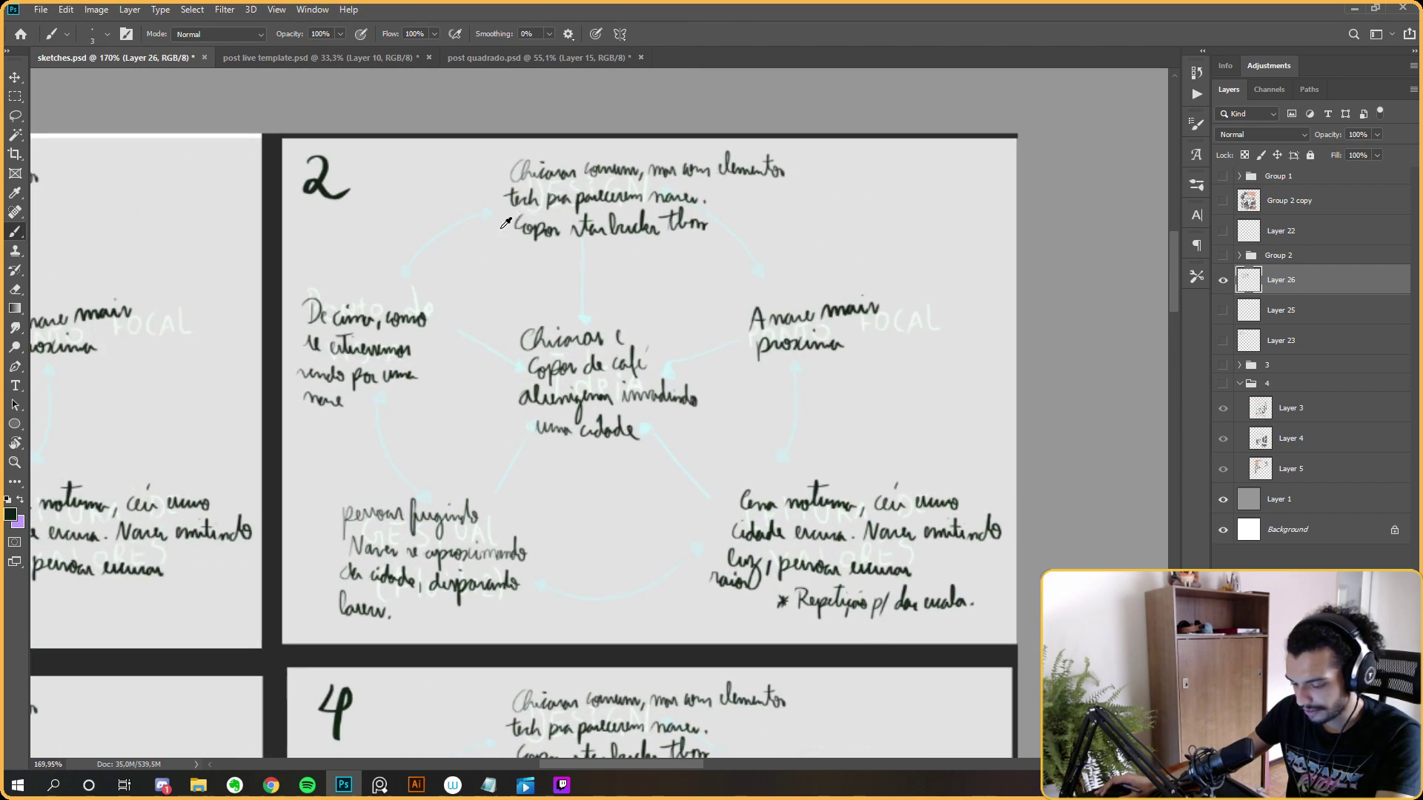
{"action": "scroll", "coordinate": [388, 349], "scroll_direction": "down", "scroll_amount": 2}
{"action": "left_click_drag", "start_coordinate": [388, 348], "coordinate": [548, 345]}
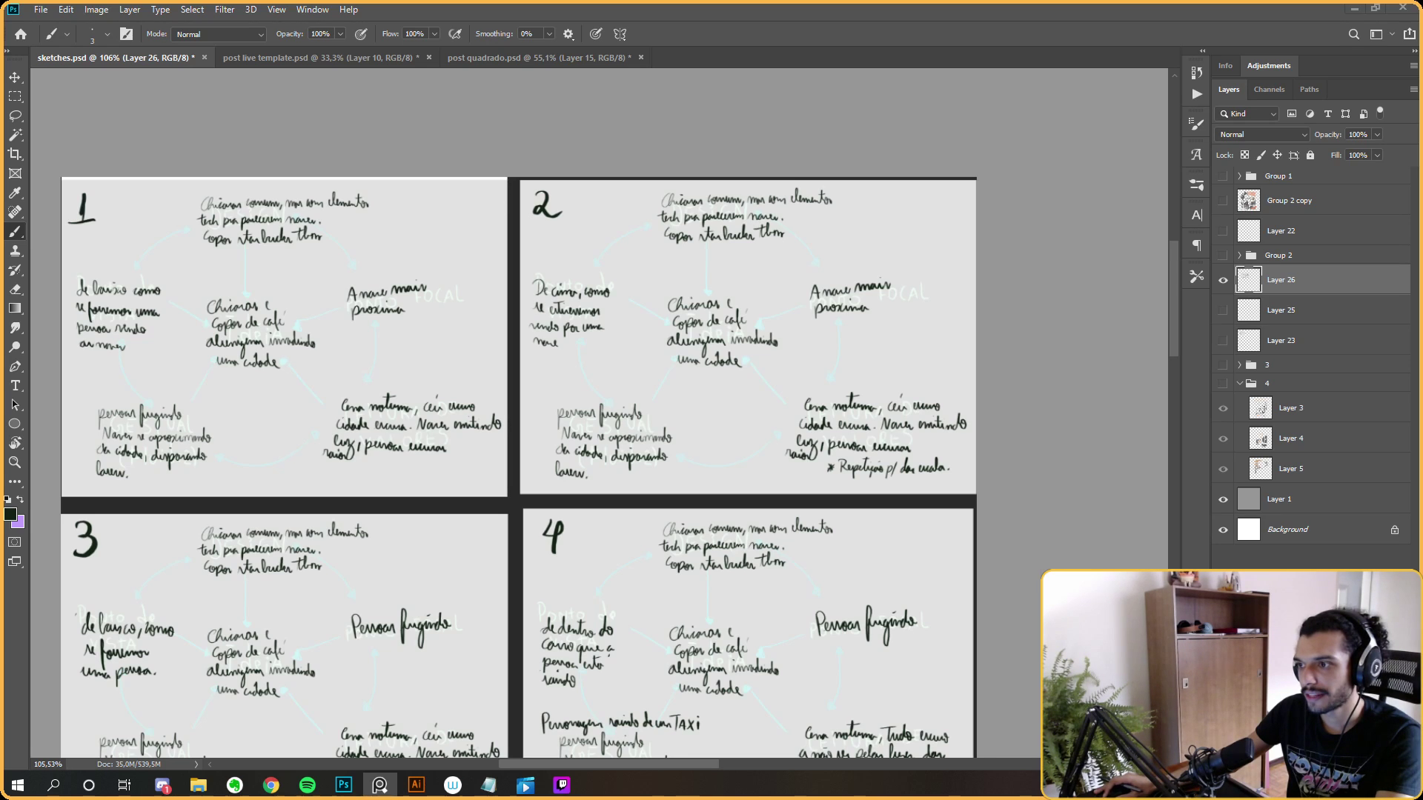
Switch to the PureRef reference board, extend its window downward, and examine the three Coffee Invasion and three Coffee Attack sketches.
{"action": "left_click", "coordinate": [380, 785]}
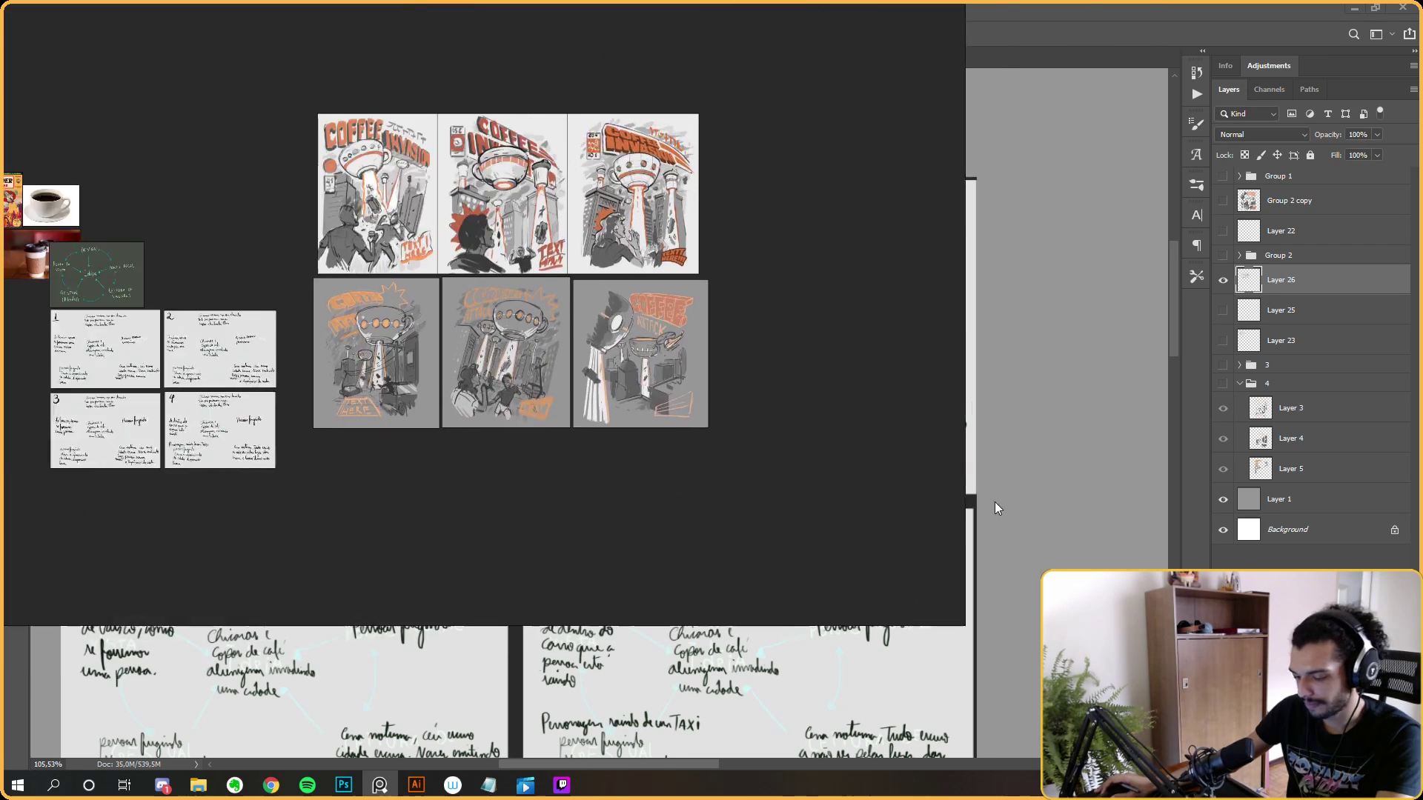
{"action": "scroll", "coordinate": [741, 282], "scroll_direction": "up", "scroll_amount": 3}
{"action": "scroll", "coordinate": [732, 276], "scroll_direction": "up", "scroll_amount": 2}
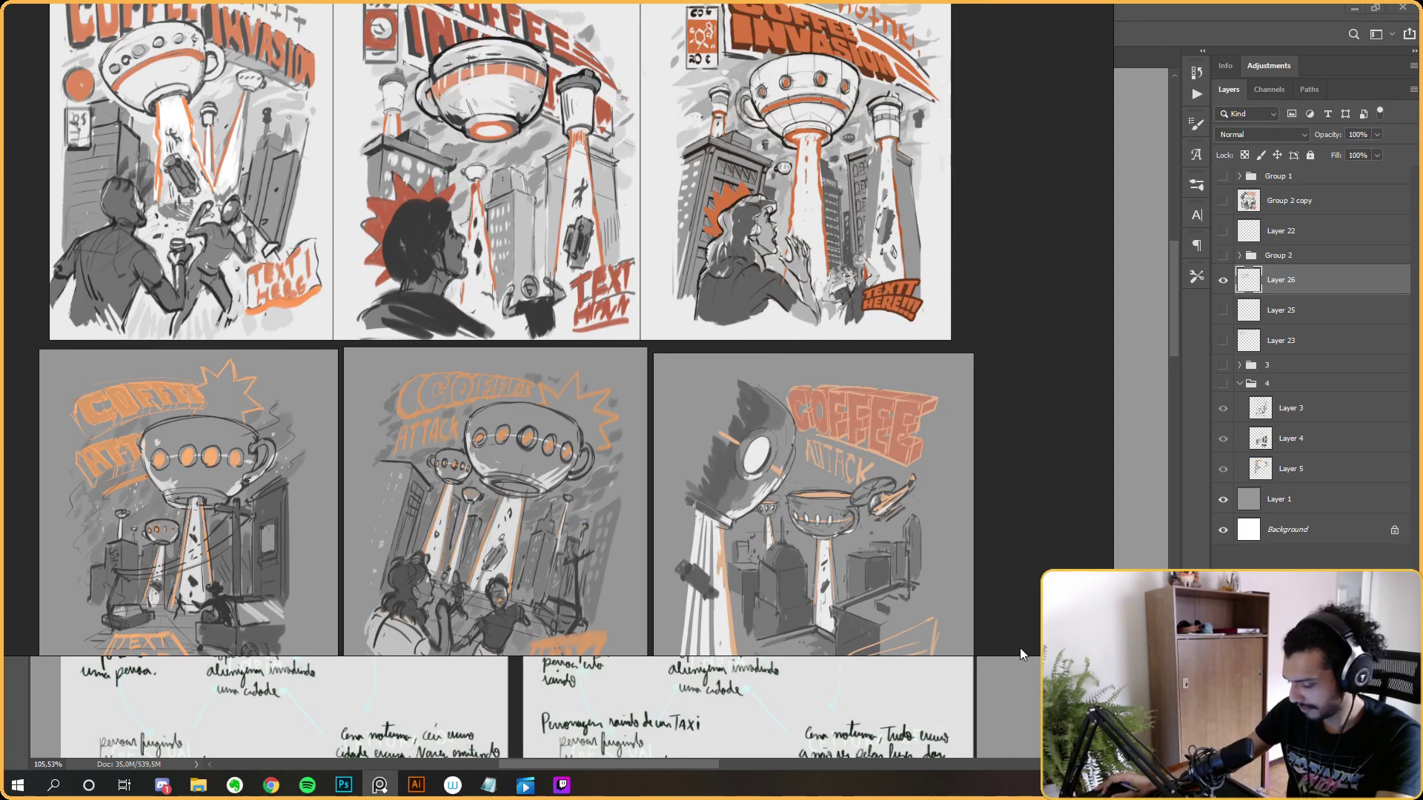
{"action": "left_click_drag", "start_coordinate": [1020, 654], "coordinate": [1020, 771]}
{"action": "left_click_drag", "start_coordinate": [455, 289], "coordinate": [488, 317]}
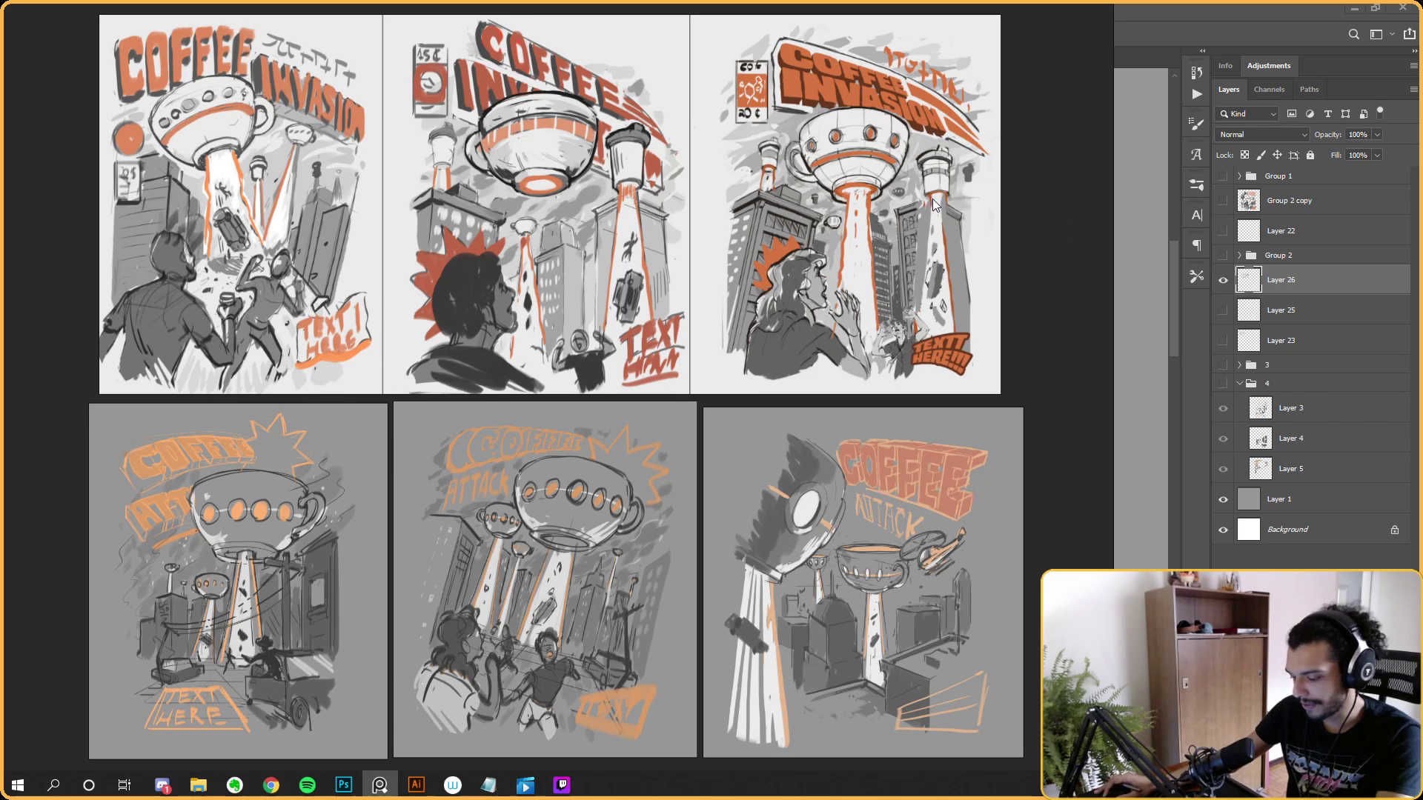
{"action": "scroll", "coordinate": [935, 202], "scroll_direction": "down", "scroll_amount": 2}
{"action": "scroll", "coordinate": [920, 194], "scroll_direction": "up", "scroll_amount": 2}
{"action": "left_click_drag", "start_coordinate": [844, 270], "coordinate": [812, 251]}
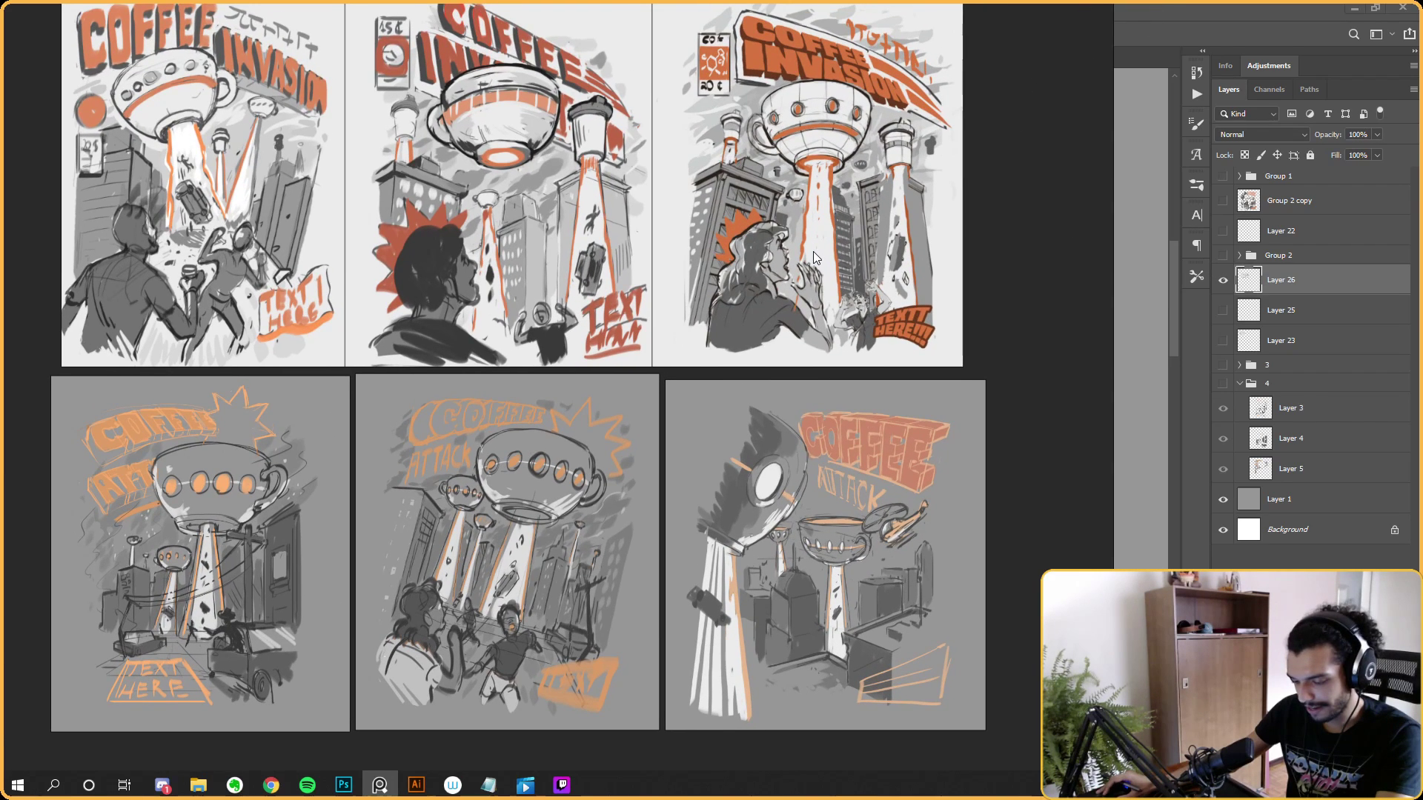
Compare the concept notes in Photoshop with the third Coffee Invasion sketch on the PureRef board, checking its viewpoint, focal point and values.
{"action": "key", "text": "alt+Tab"}
{"action": "scroll", "coordinate": [407, 254], "scroll_direction": "up", "scroll_amount": 3}
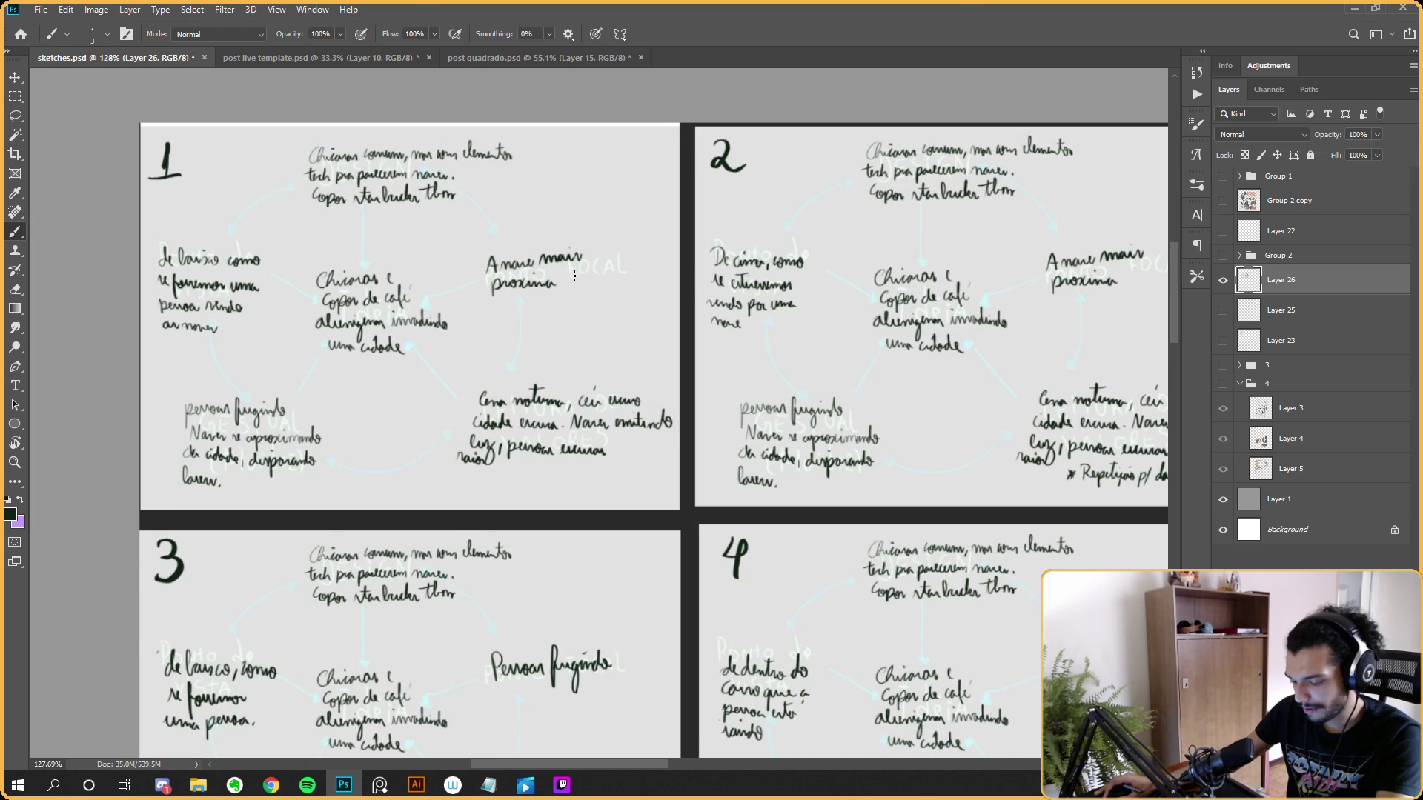
{"action": "key", "text": "alt+Tab"}
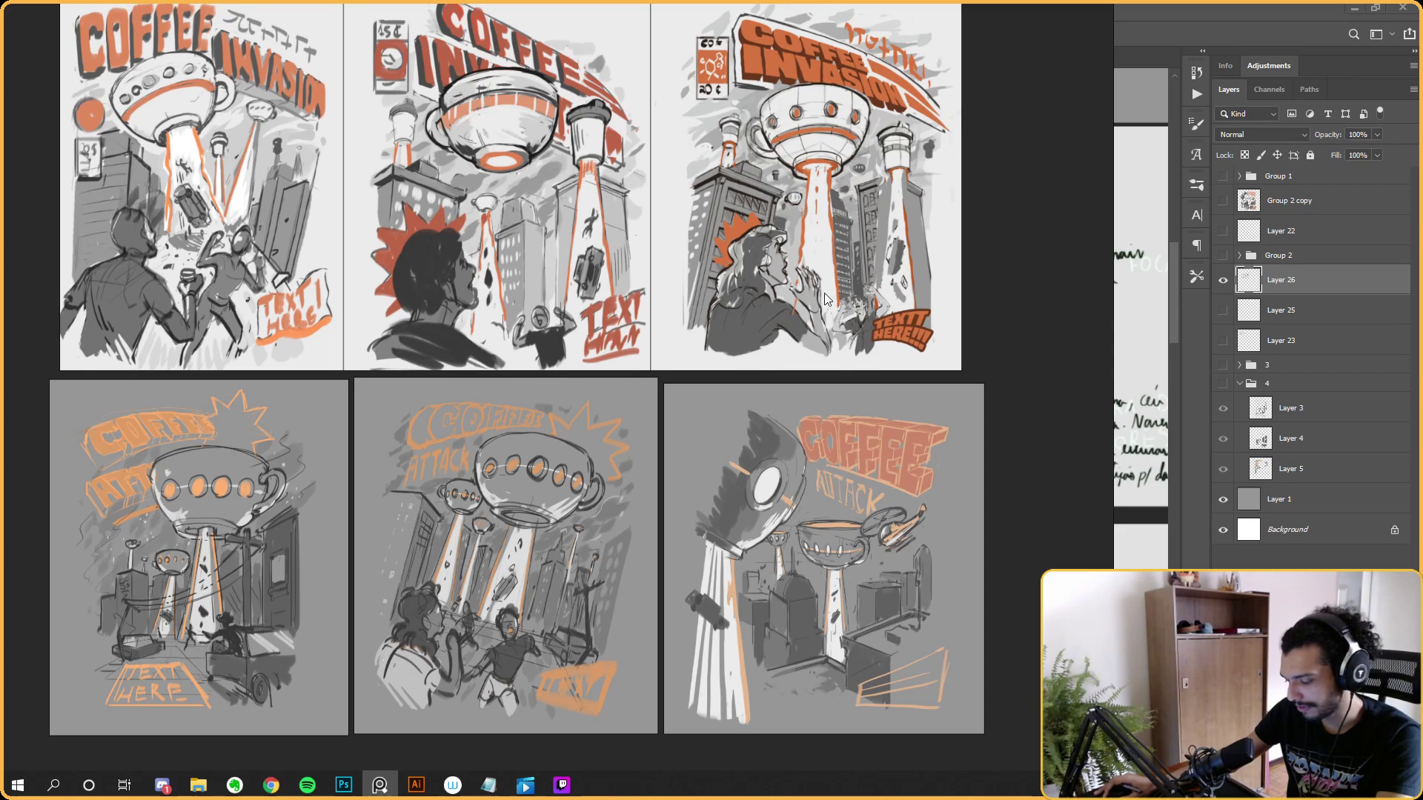
{"action": "mouse_move", "coordinate": [831, 186]}
{"action": "left_mouse_down"}
{"action": "mouse_move", "coordinate": [896, 180]}
{"action": "mouse_move", "coordinate": [270, 212]}
{"action": "left_mouse_up"}
{"action": "scroll", "coordinate": [193, 218], "scroll_direction": "up", "scroll_amount": 4}
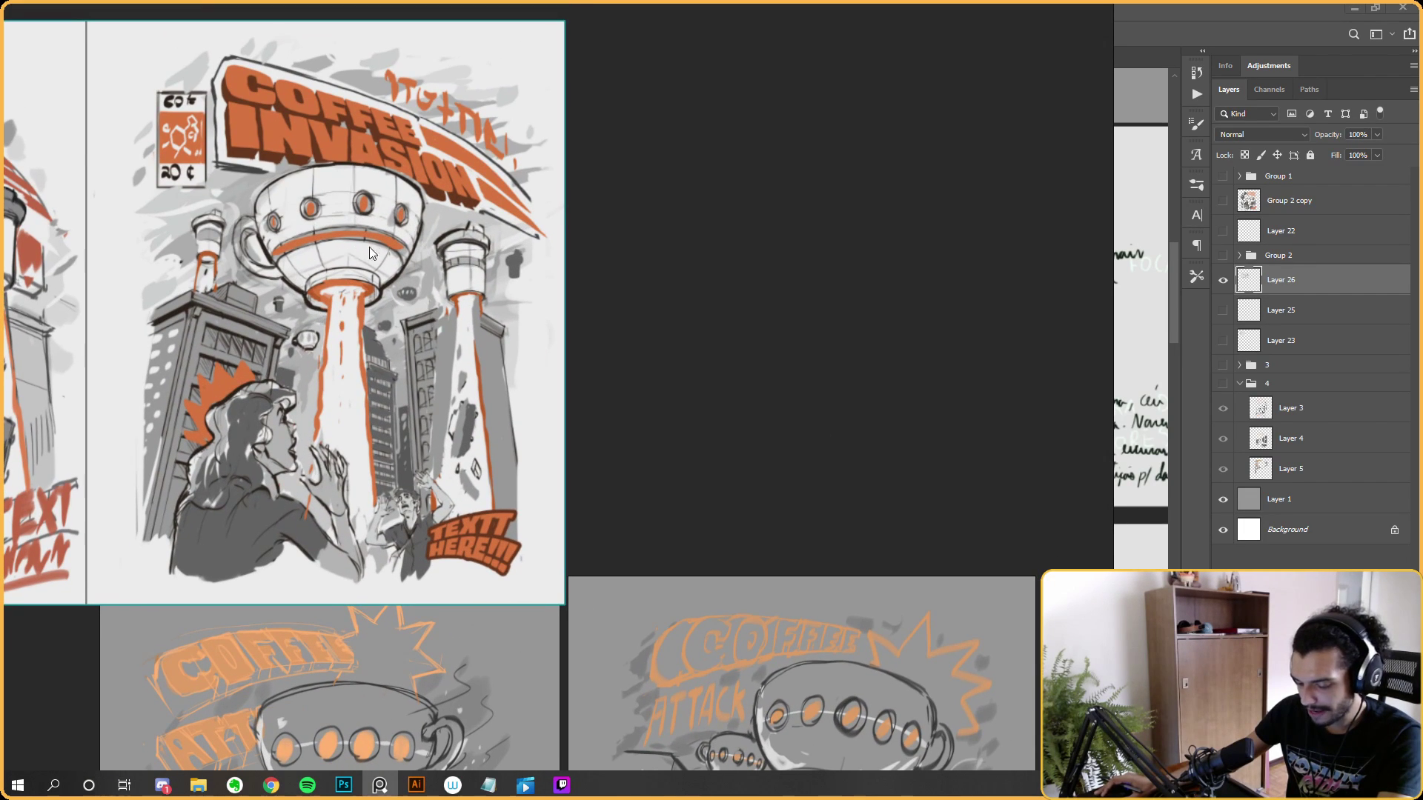
{"action": "key", "text": "alt+Tab"}
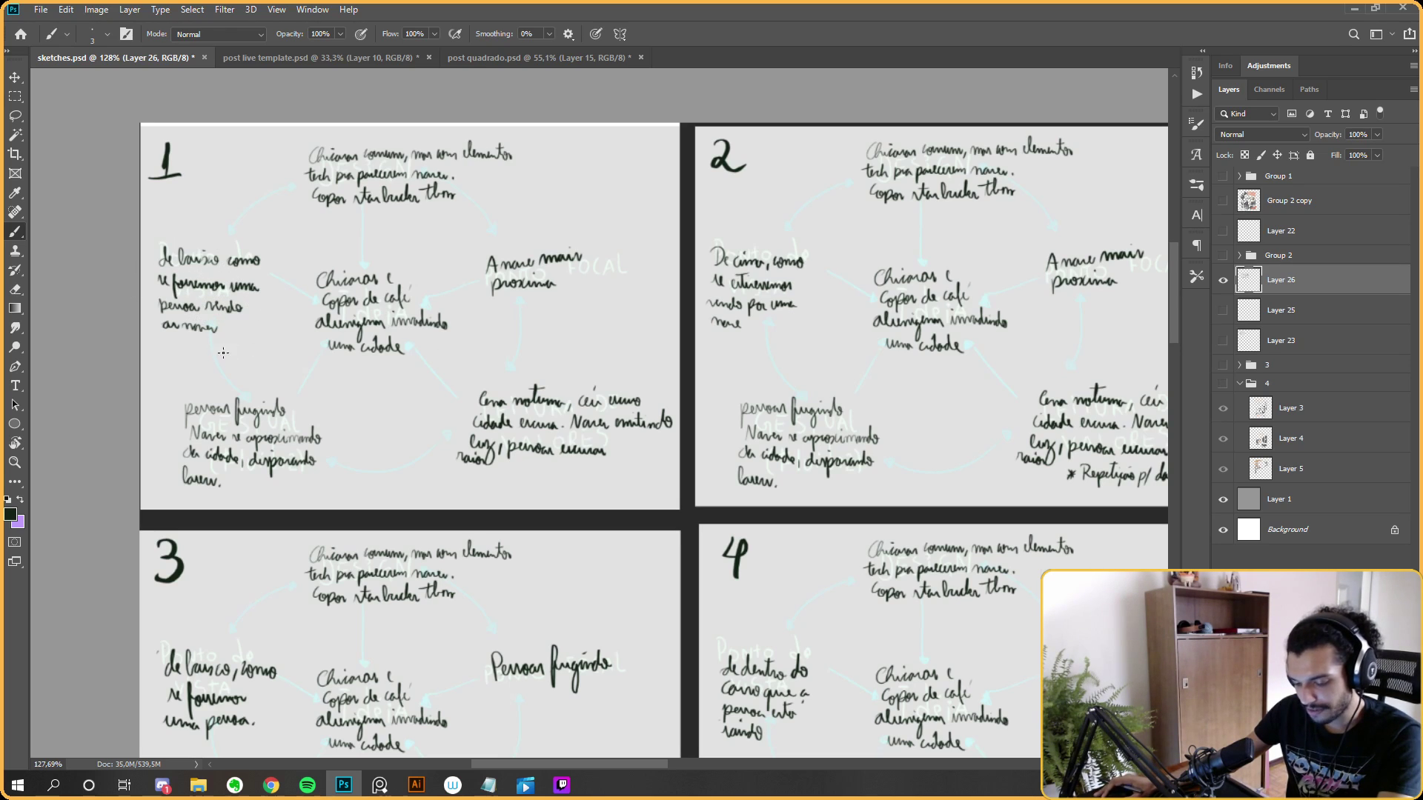
{"action": "key", "text": "alt+Tab"}
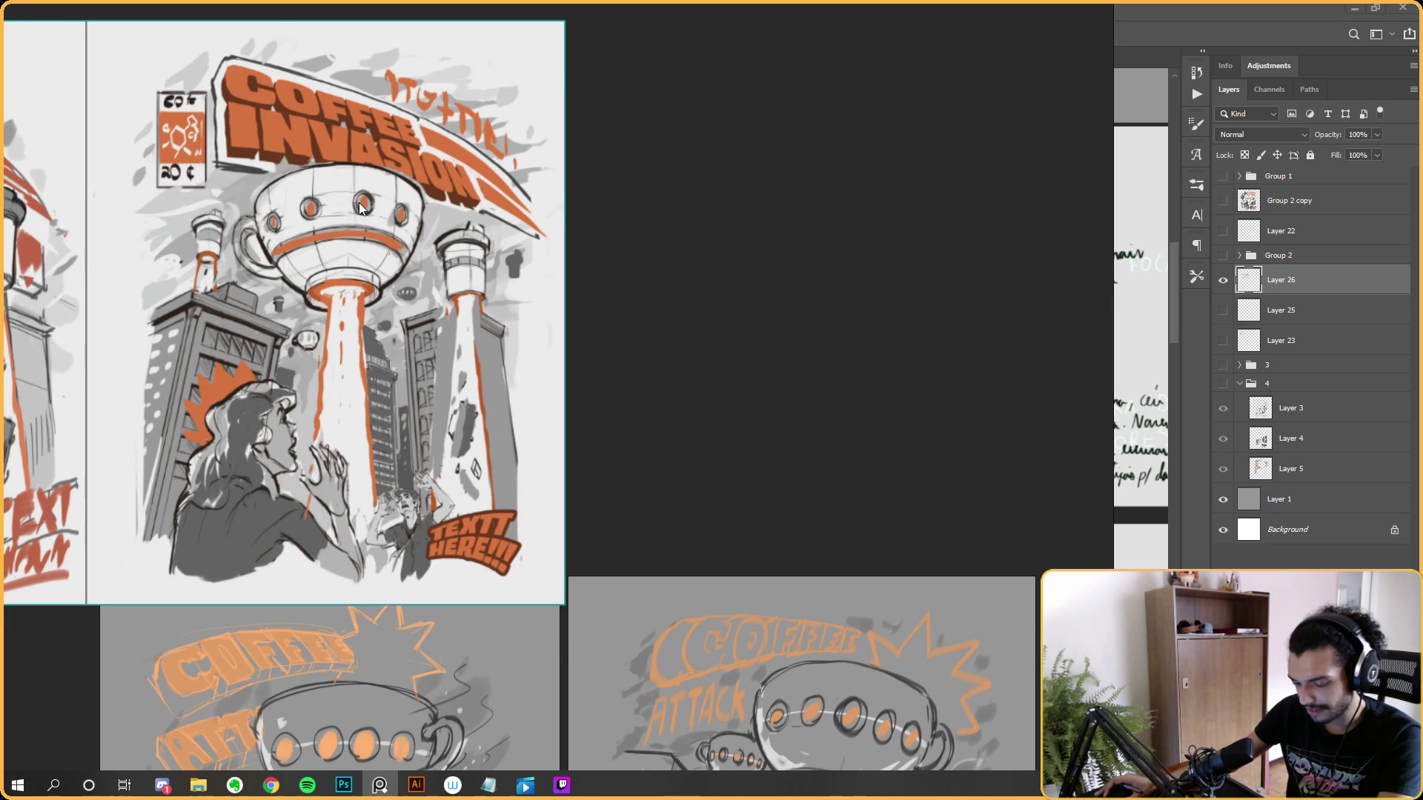
{"action": "key", "text": "alt+Tab"}
{"action": "key", "text": "alt+Tab"}
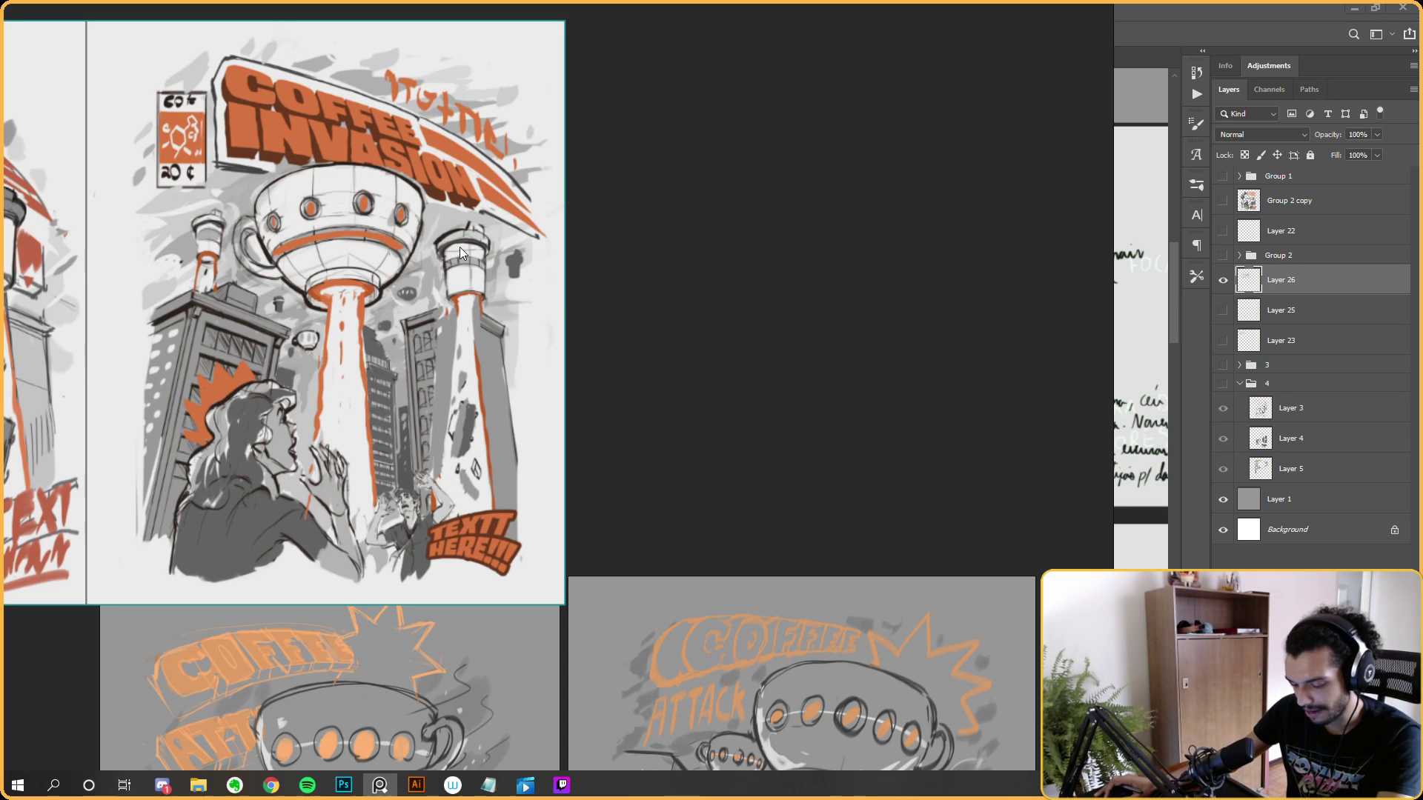
{"action": "key", "text": "alt+Tab"}
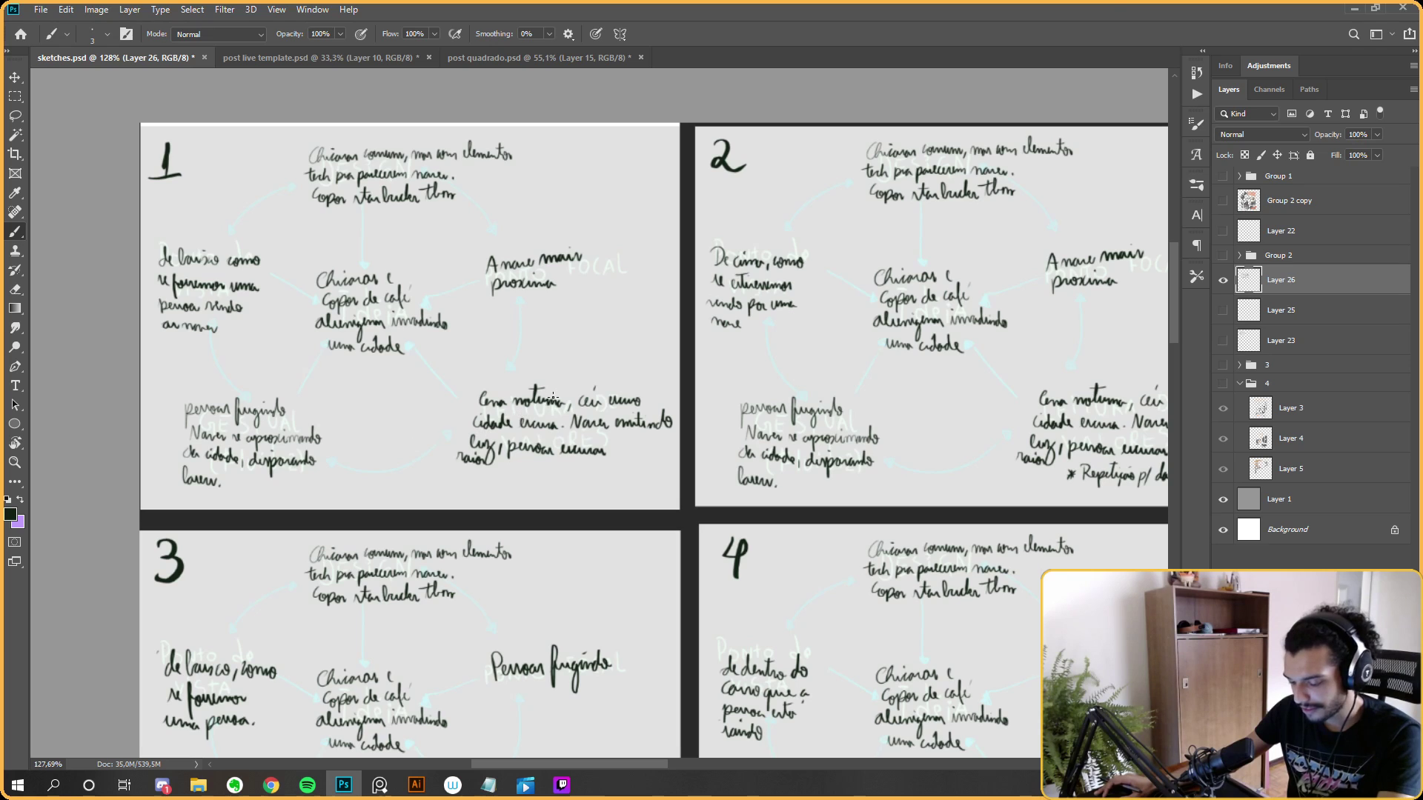
{"action": "key", "text": "alt+Tab"}
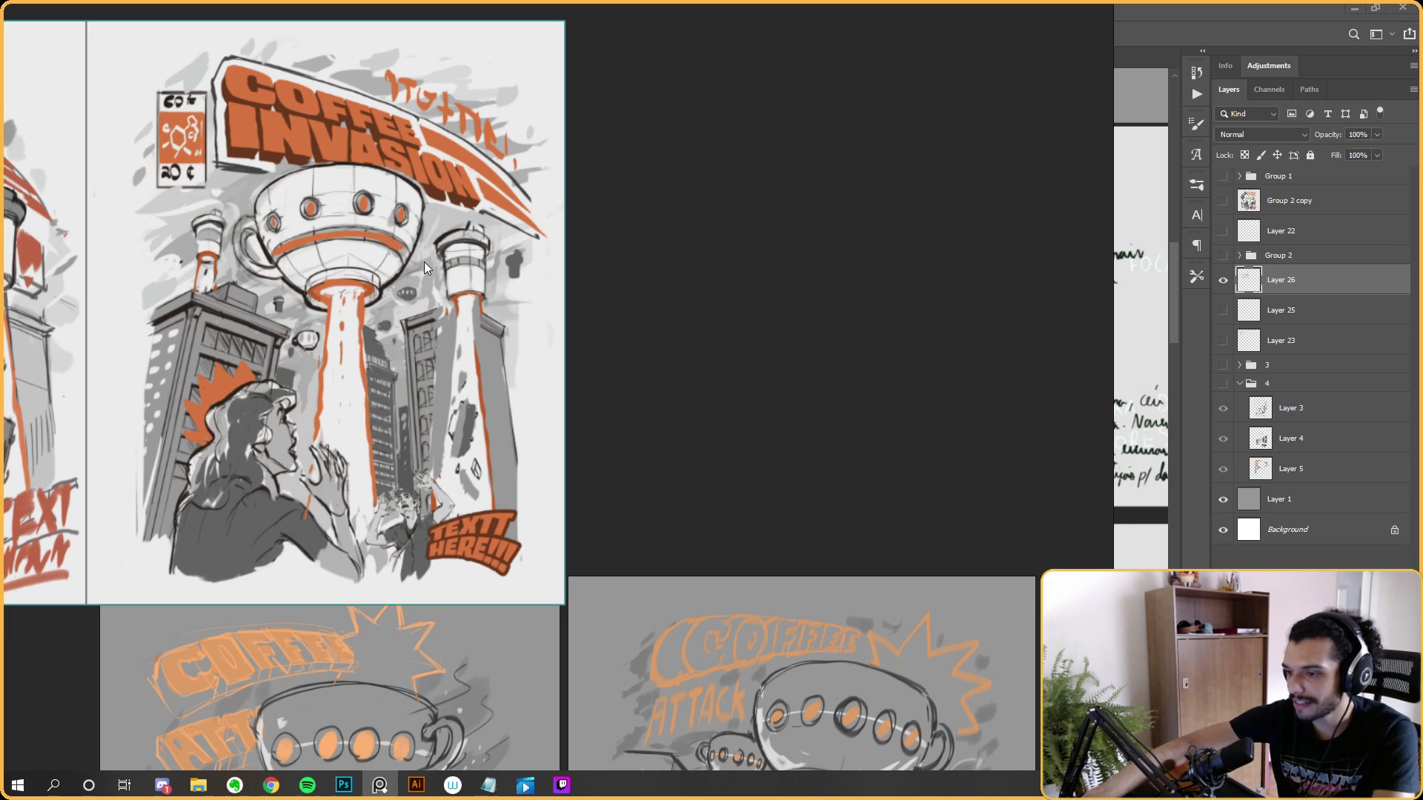
{"action": "left_click", "coordinate": [716, 172]}
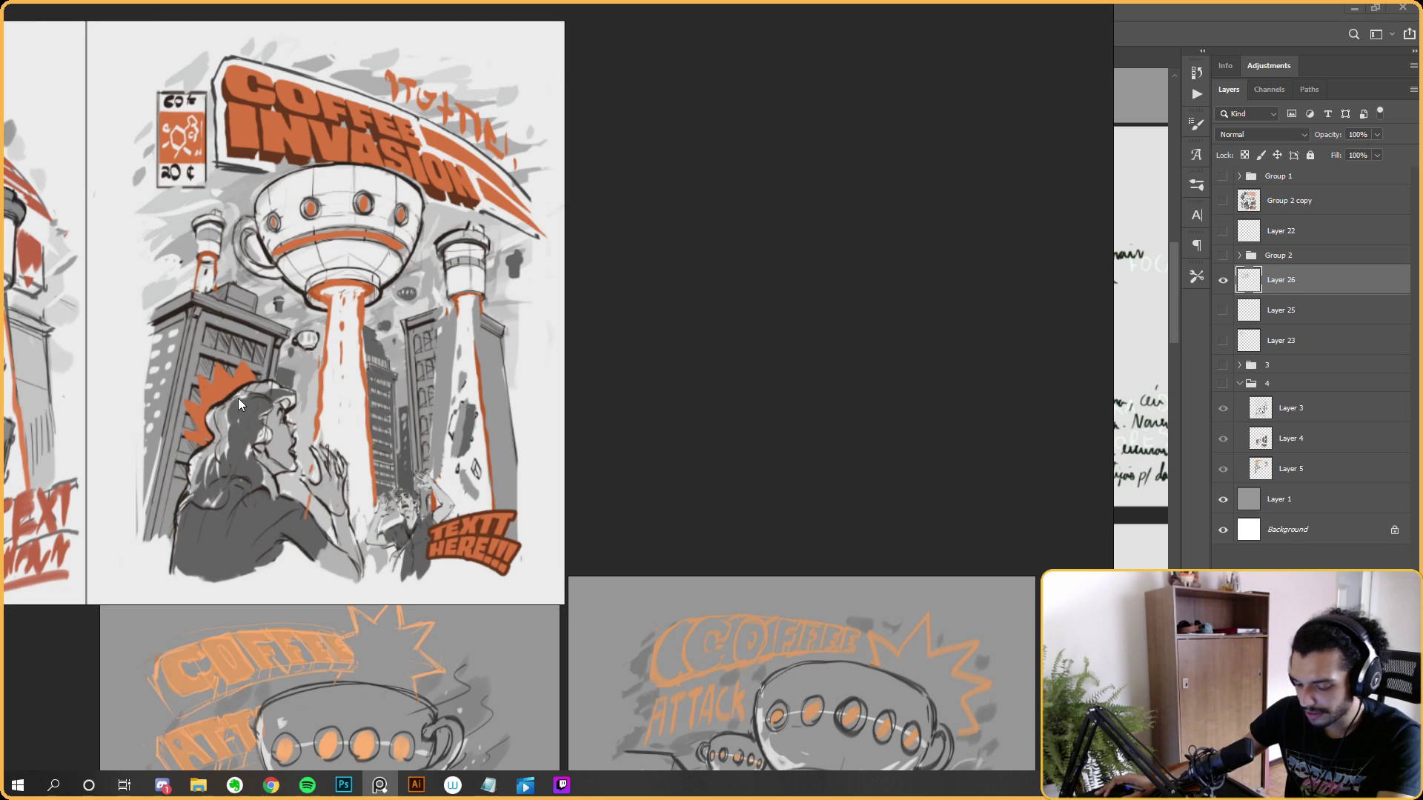
{"action": "scroll", "coordinate": [372, 300], "scroll_direction": "down", "scroll_amount": 1}
{"action": "scroll", "coordinate": [372, 301], "scroll_direction": "up", "scroll_amount": 1}
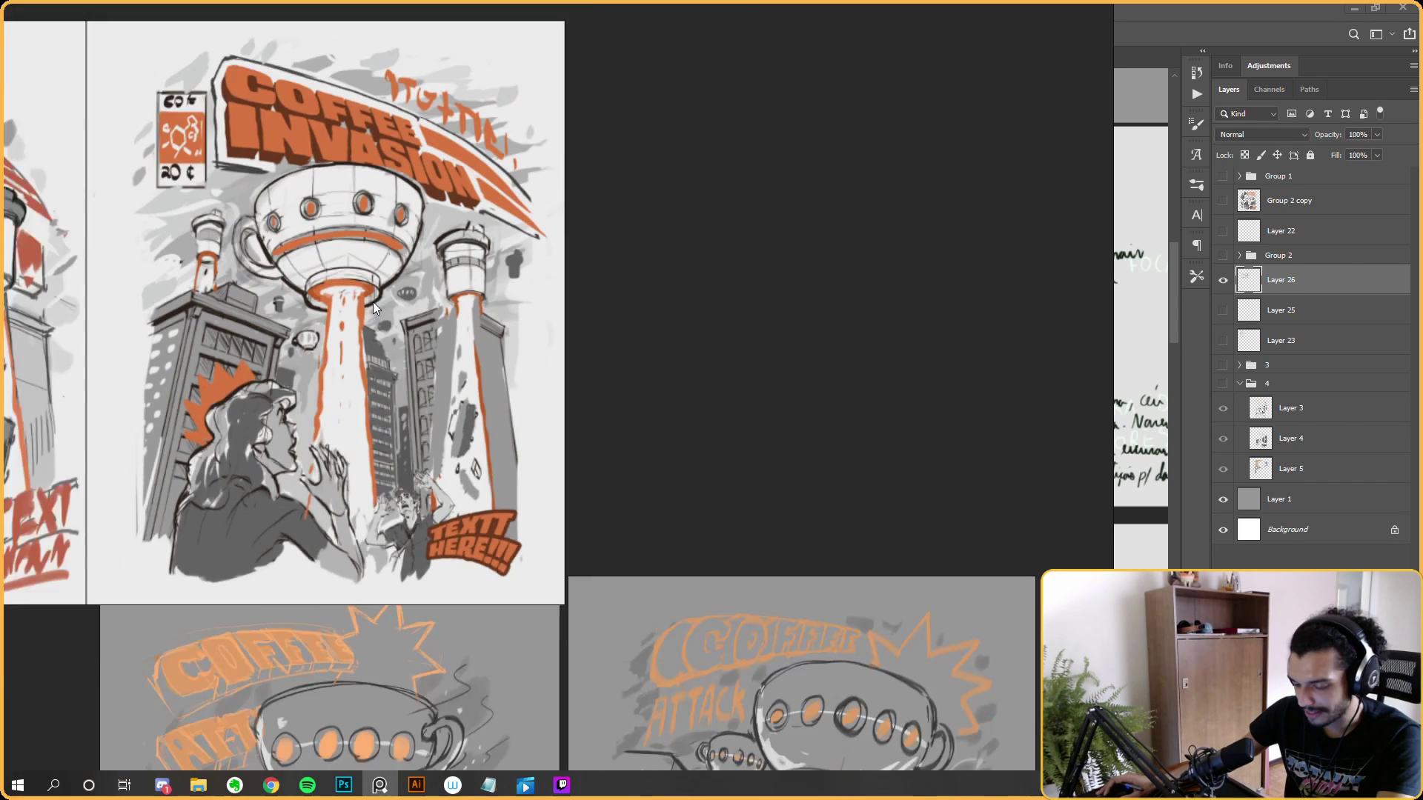
{"action": "scroll", "coordinate": [372, 300], "scroll_direction": "up", "scroll_amount": 1}
{"action": "scroll", "coordinate": [336, 335], "scroll_direction": "down", "scroll_amount": 1}
Examine the first Coffee Attack sketch on the reference board, including its cup ship, street scene and figure at the vehicle.
{"action": "mouse_move", "coordinate": [468, 656]}
{"action": "left_mouse_down"}
{"action": "mouse_move", "coordinate": [449, 603]}
{"action": "mouse_move", "coordinate": [497, 332]}
{"action": "left_mouse_up"}
{"action": "scroll", "coordinate": [518, 356], "scroll_direction": "down", "scroll_amount": 2}
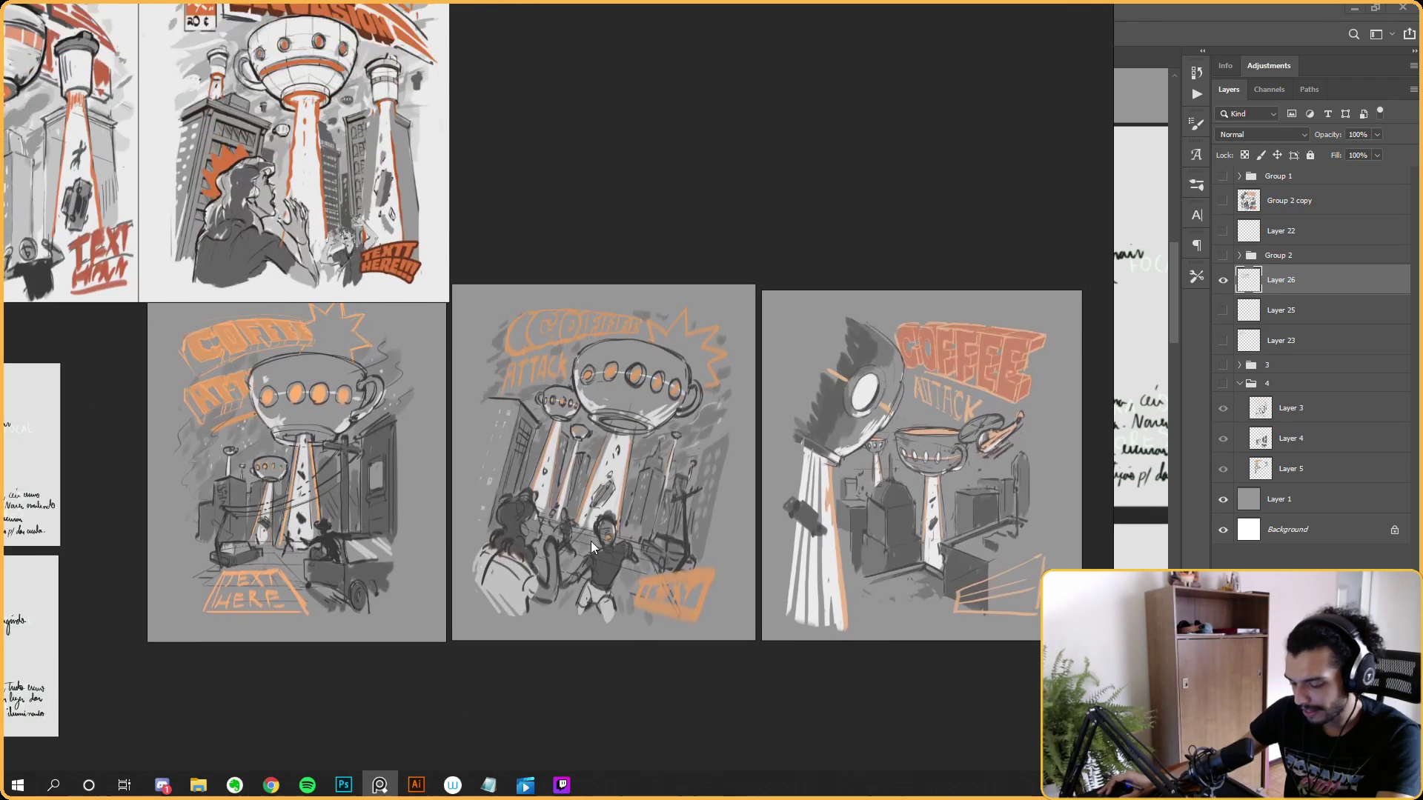
{"action": "scroll", "coordinate": [647, 159], "scroll_direction": "down", "scroll_amount": 2}
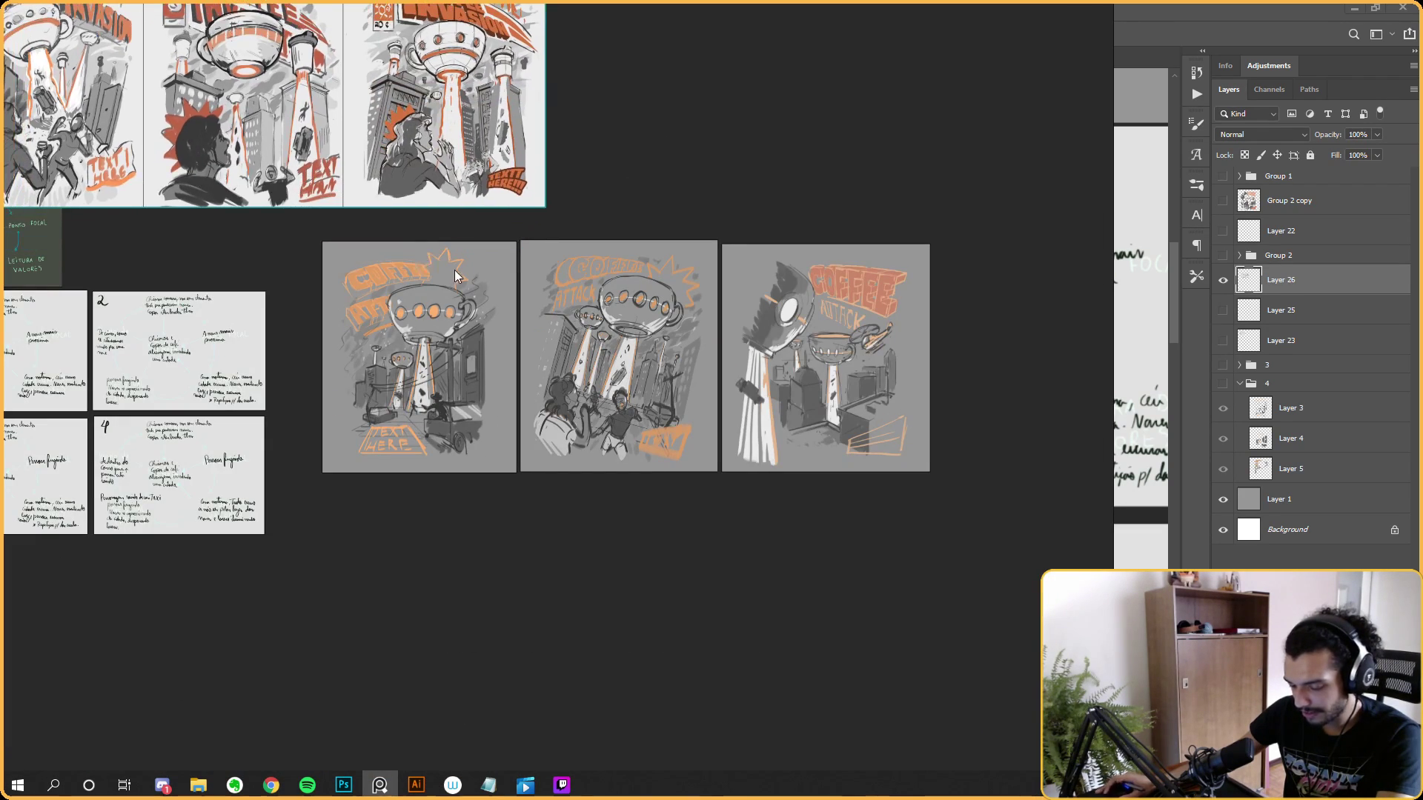
{"action": "key", "text": "alt+Tab"}
{"action": "mouse_move", "coordinate": [665, 367]}
{"action": "left_mouse_down"}
{"action": "mouse_move", "coordinate": [738, 421]}
{"action": "mouse_move", "coordinate": [652, 280]}
{"action": "left_mouse_up"}
{"action": "key", "text": "alt+Tab"}
{"action": "scroll", "coordinate": [381, 460], "scroll_direction": "up", "scroll_amount": 4}
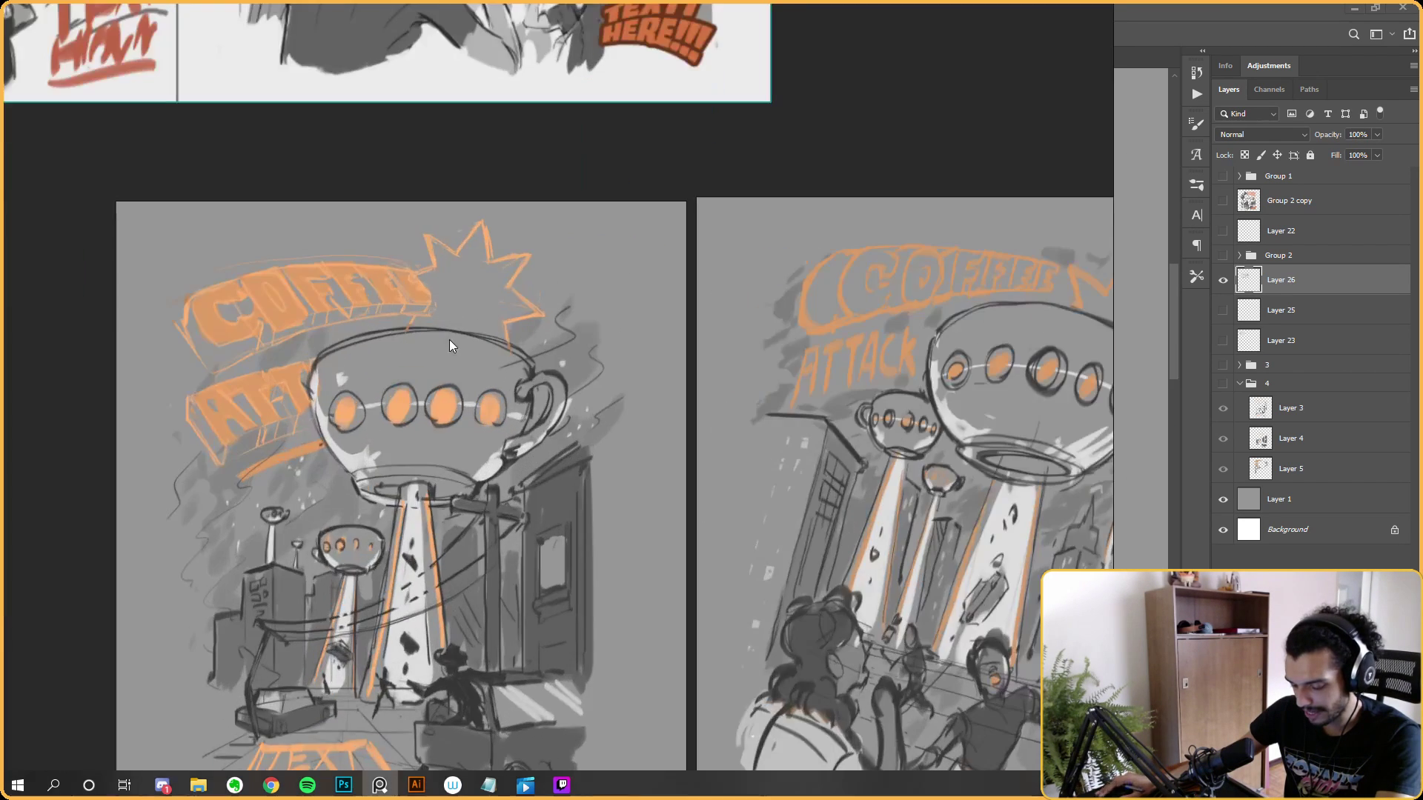
{"action": "left_click_drag", "start_coordinate": [455, 305], "coordinate": [562, 162]}
{"action": "scroll", "coordinate": [556, 249], "scroll_direction": "up", "scroll_amount": 2}
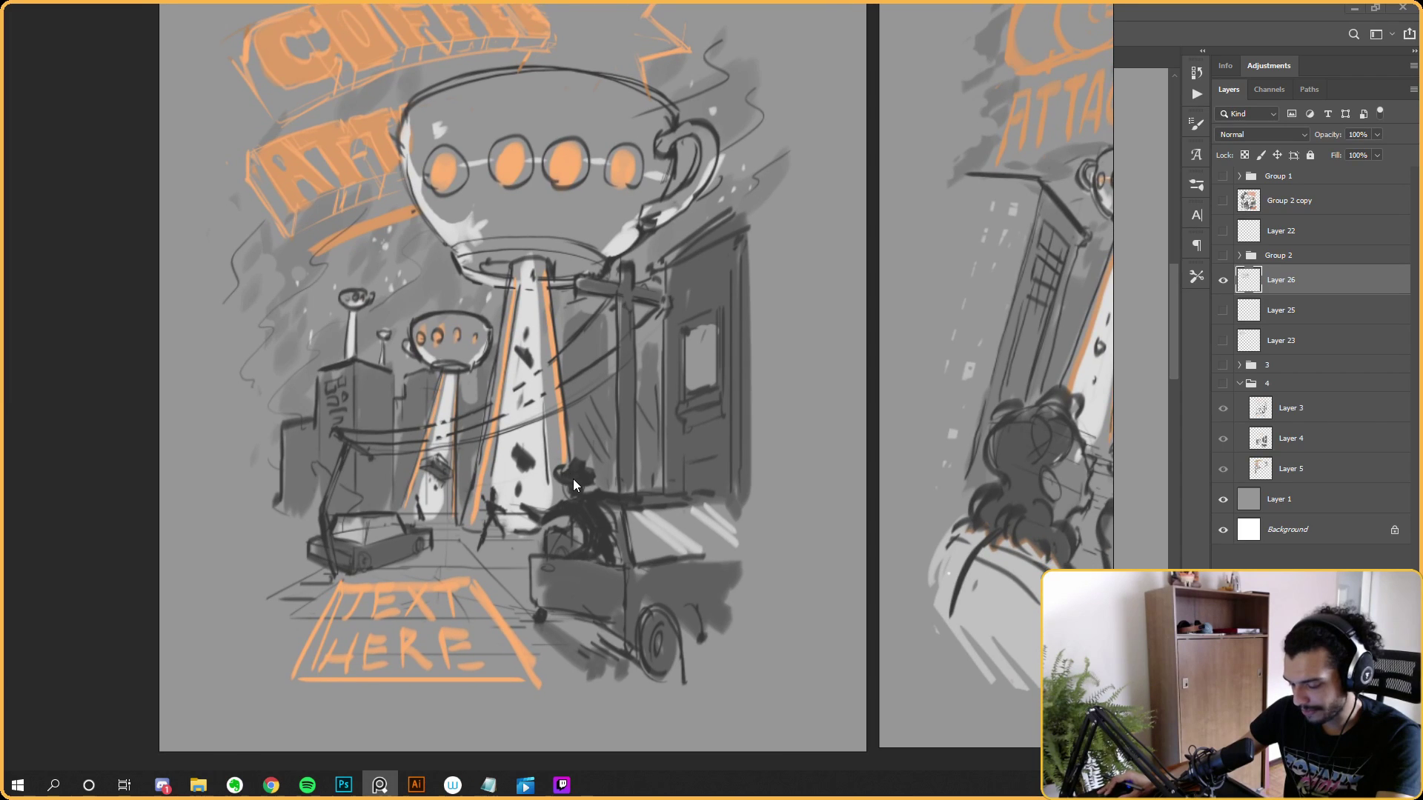
{"action": "scroll", "coordinate": [574, 496], "scroll_direction": "down", "scroll_amount": 2}
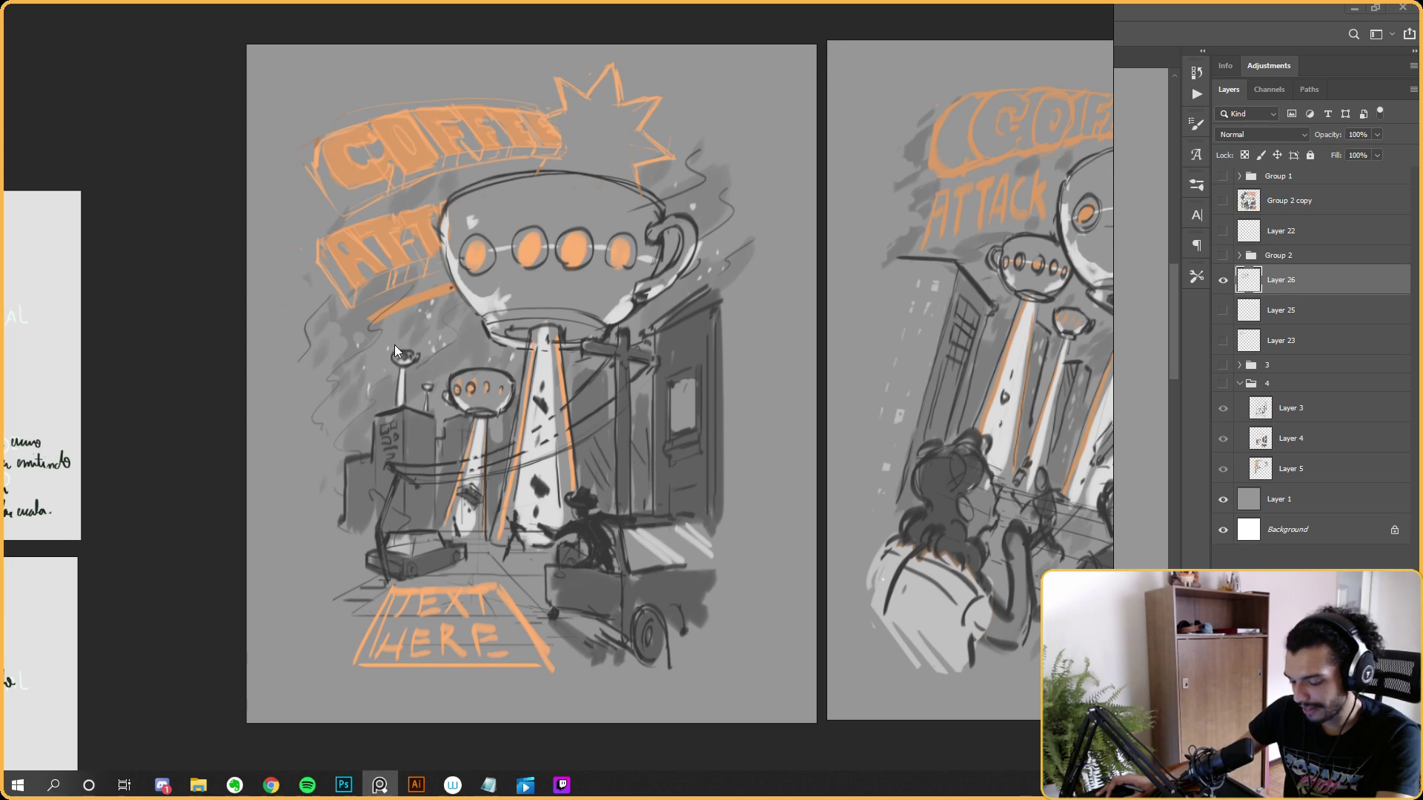
{"action": "scroll", "coordinate": [647, 238], "scroll_direction": "down", "scroll_amount": 2}
{"action": "scroll", "coordinate": [605, 214], "scroll_direction": "up", "scroll_amount": 2}
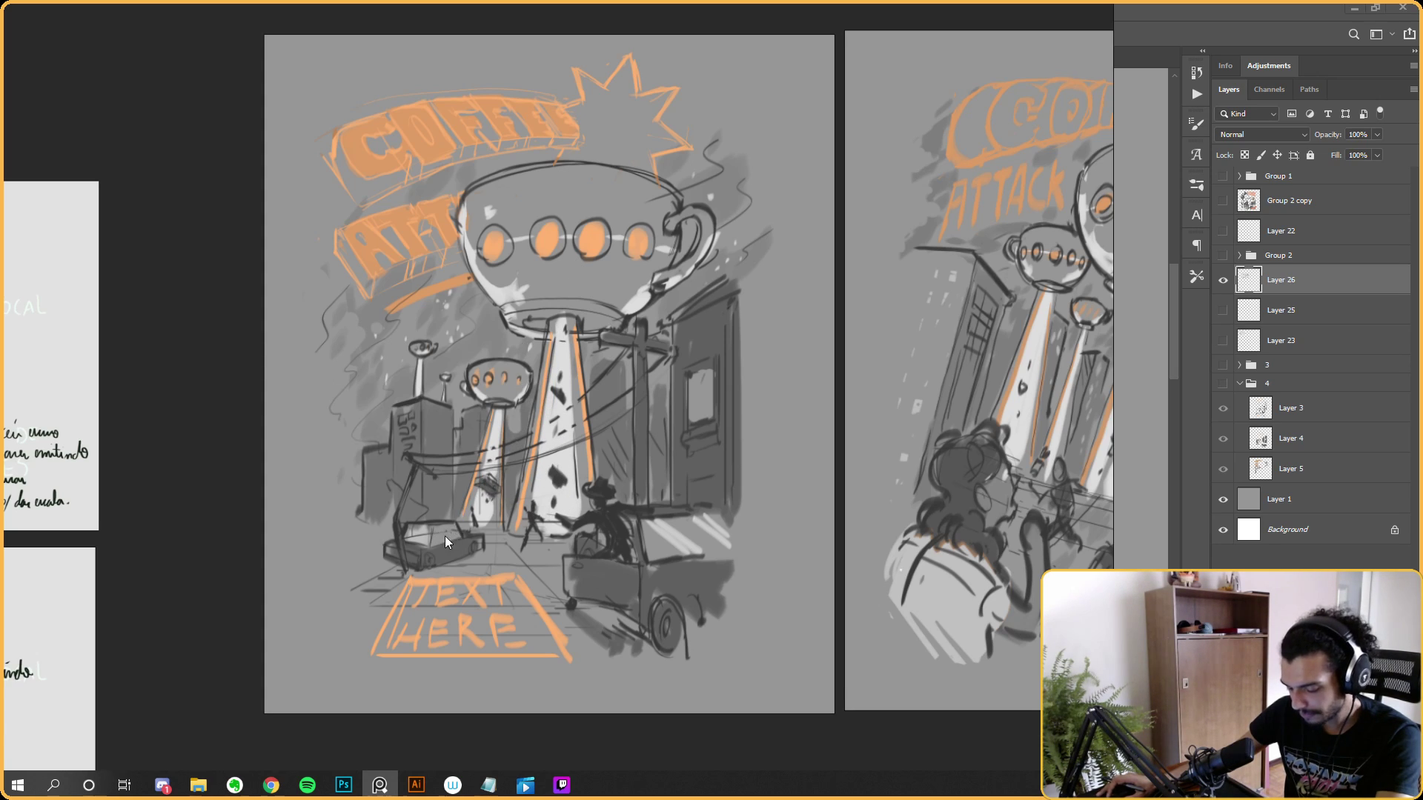
Examine the second Coffee Attack sketch with the fleeing people, alongside its neighbouring sketches.
{"action": "scroll", "coordinate": [628, 221], "scroll_direction": "right", "scroll_amount": 10}
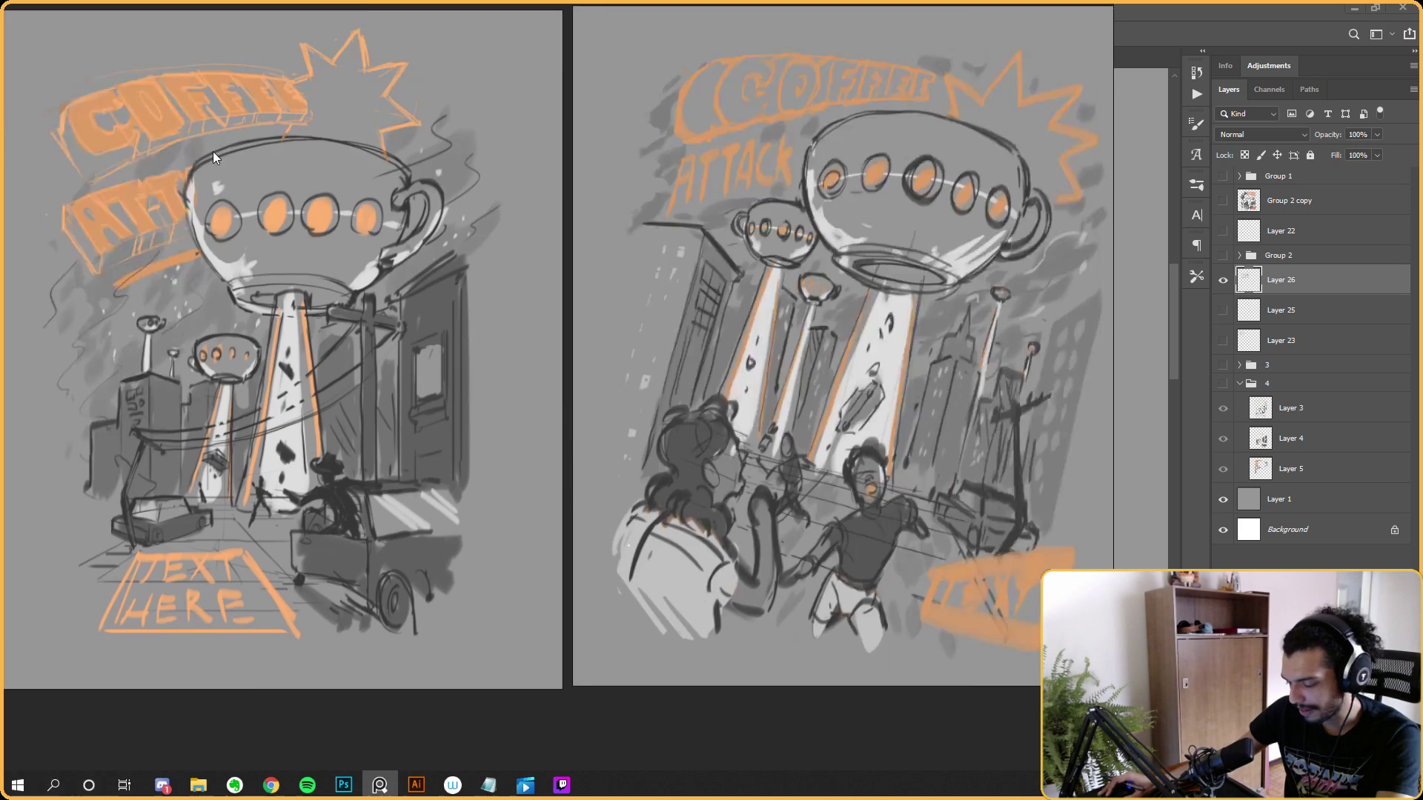
{"action": "scroll", "coordinate": [314, 335], "scroll_direction": "down", "scroll_amount": 3}
{"action": "scroll", "coordinate": [313, 335], "scroll_direction": "up", "scroll_amount": 5}
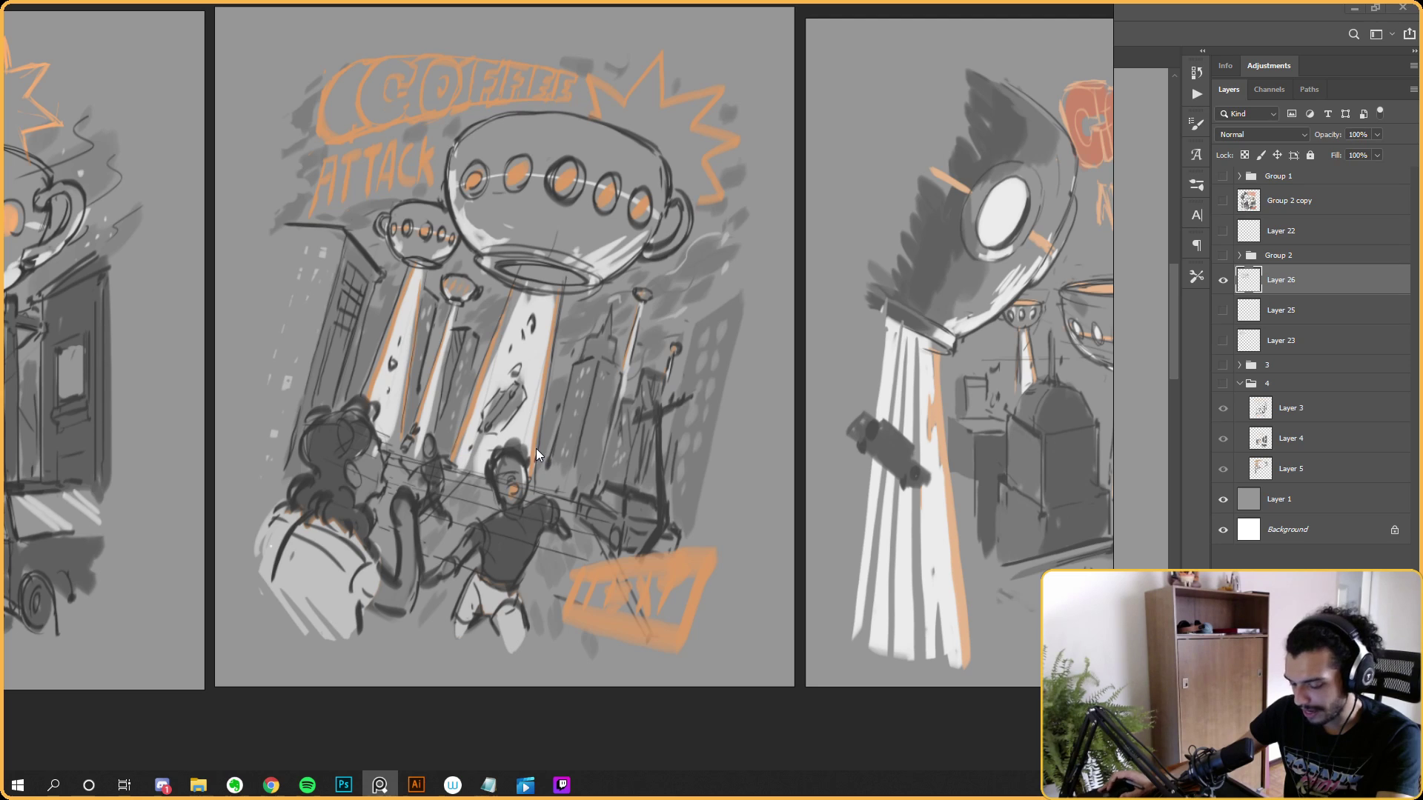
{"action": "scroll", "coordinate": [584, 409], "scroll_direction": "up", "scroll_amount": 3}
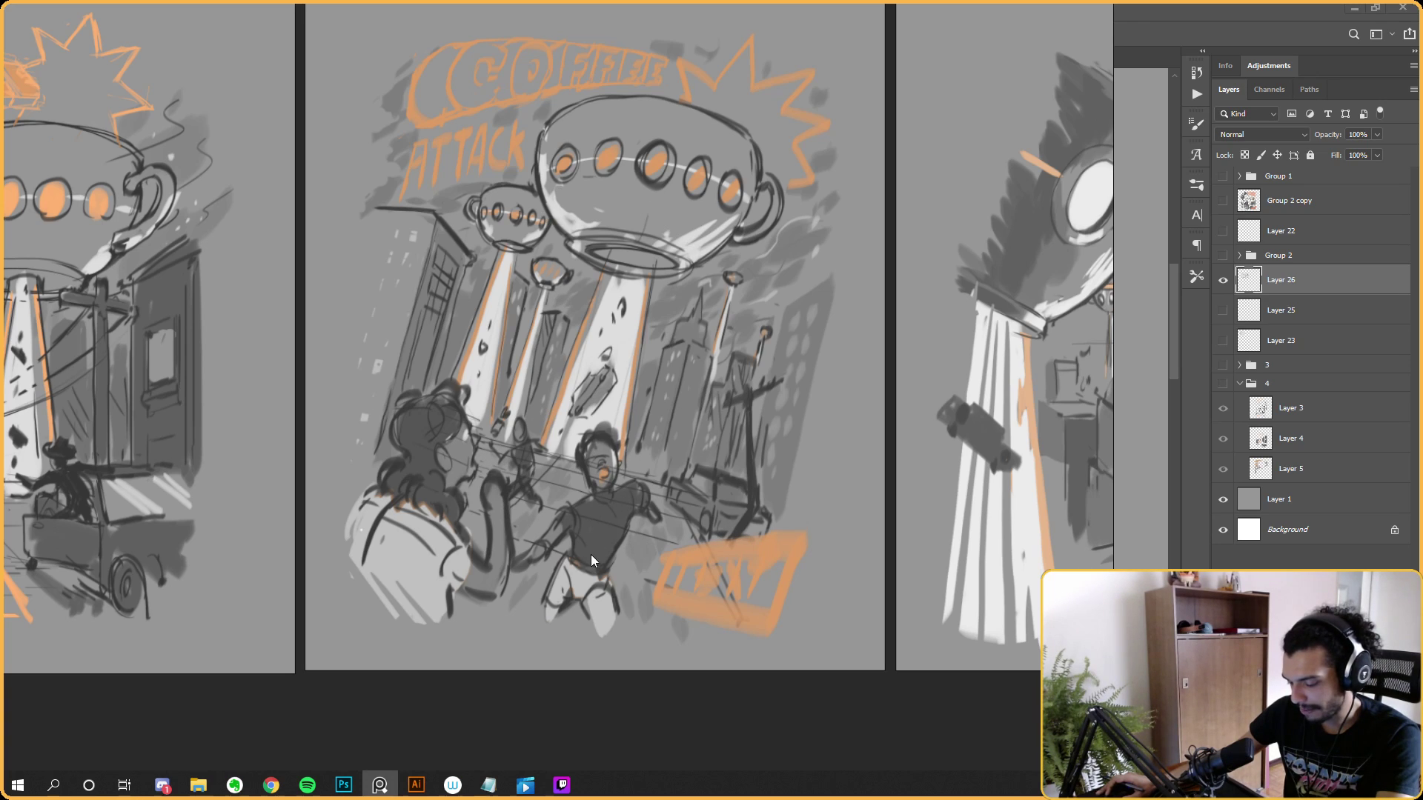
{"action": "scroll", "coordinate": [680, 392], "scroll_direction": "right", "scroll_amount": 10}
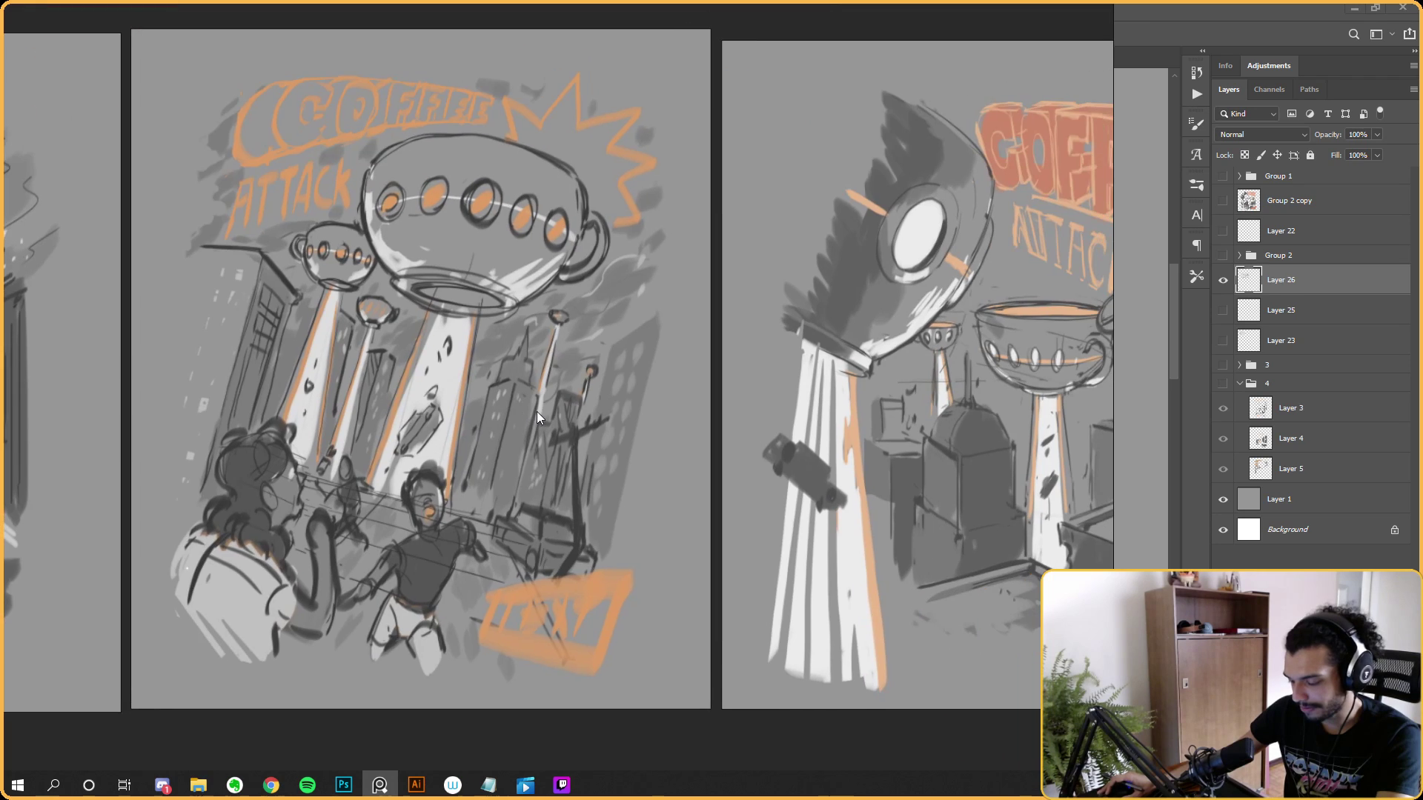
Examine the third Coffee Attack sketch on the reference board, including its tilted cup ship, beam and city buildings.
{"action": "scroll", "coordinate": [525, 340], "scroll_direction": "down", "scroll_amount": 2}
{"action": "scroll", "coordinate": [661, 346], "scroll_direction": "right", "scroll_amount": 3}
{"action": "scroll", "coordinate": [593, 366], "scroll_direction": "up", "scroll_amount": 1}
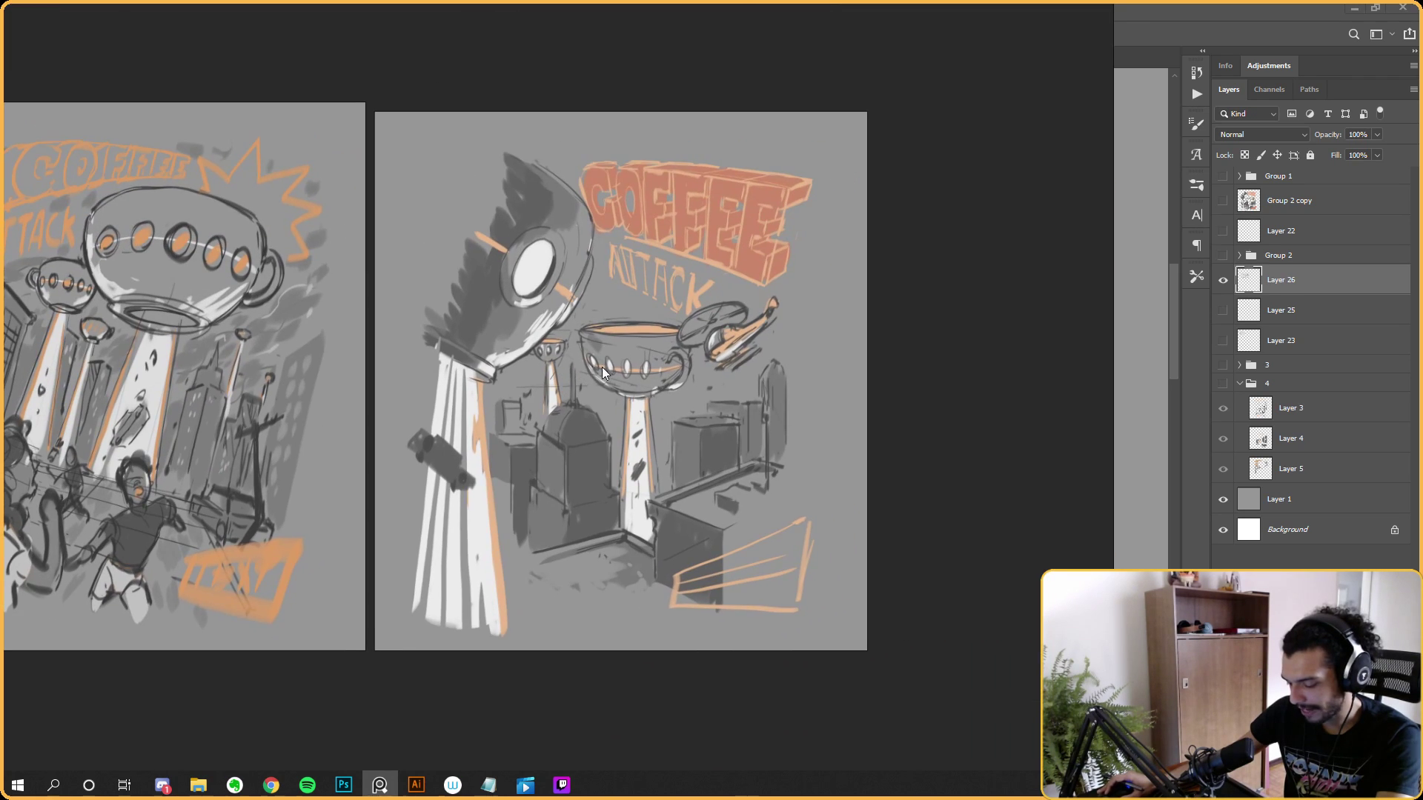
{"action": "scroll", "coordinate": [647, 393], "scroll_direction": "up", "scroll_amount": 3}
{"action": "scroll", "coordinate": [741, 400], "scroll_direction": "down", "scroll_amount": 1}
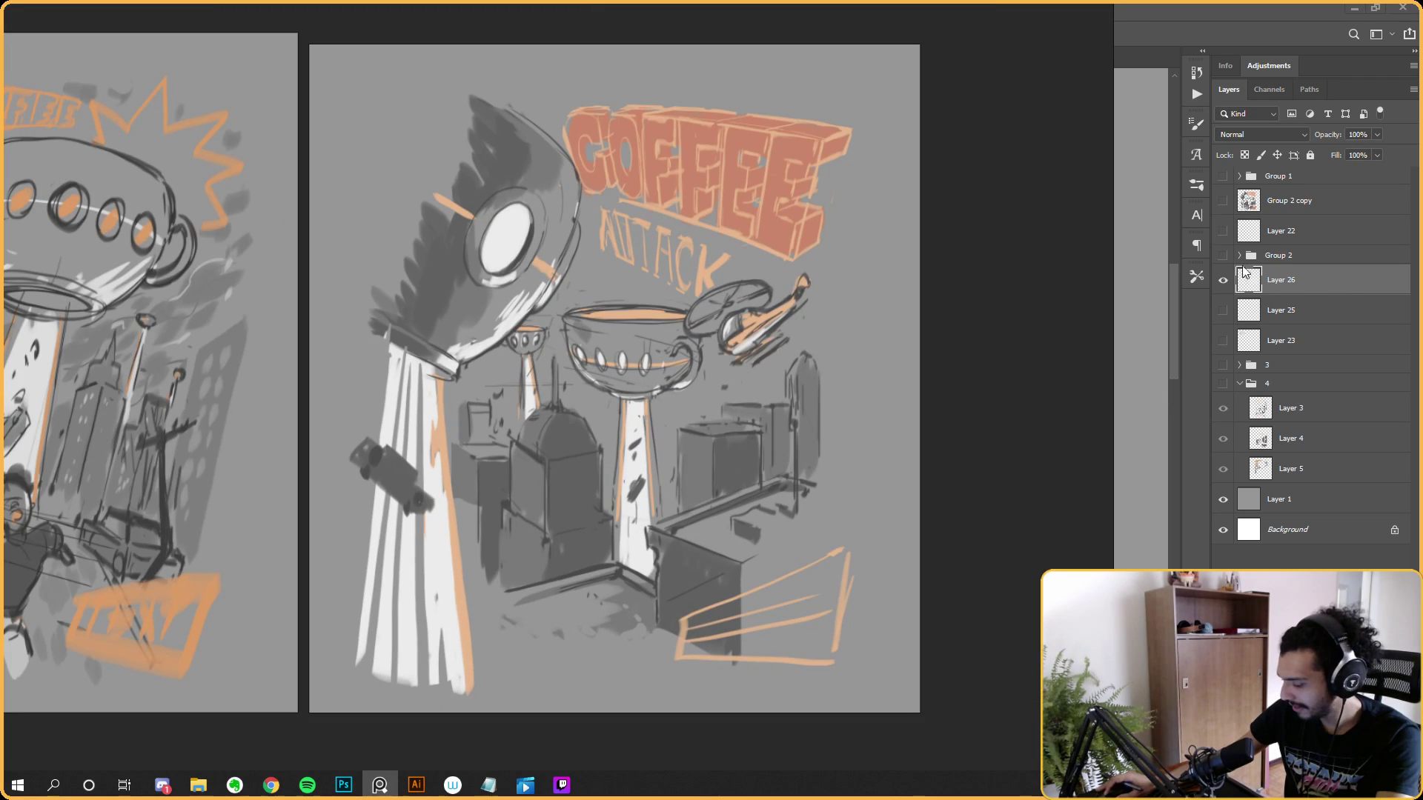
Switch to Photoshop, hide Layer 26, and show and select Group 2 copy to view the whole sketch.
{"action": "left_click", "coordinate": [1222, 280]}
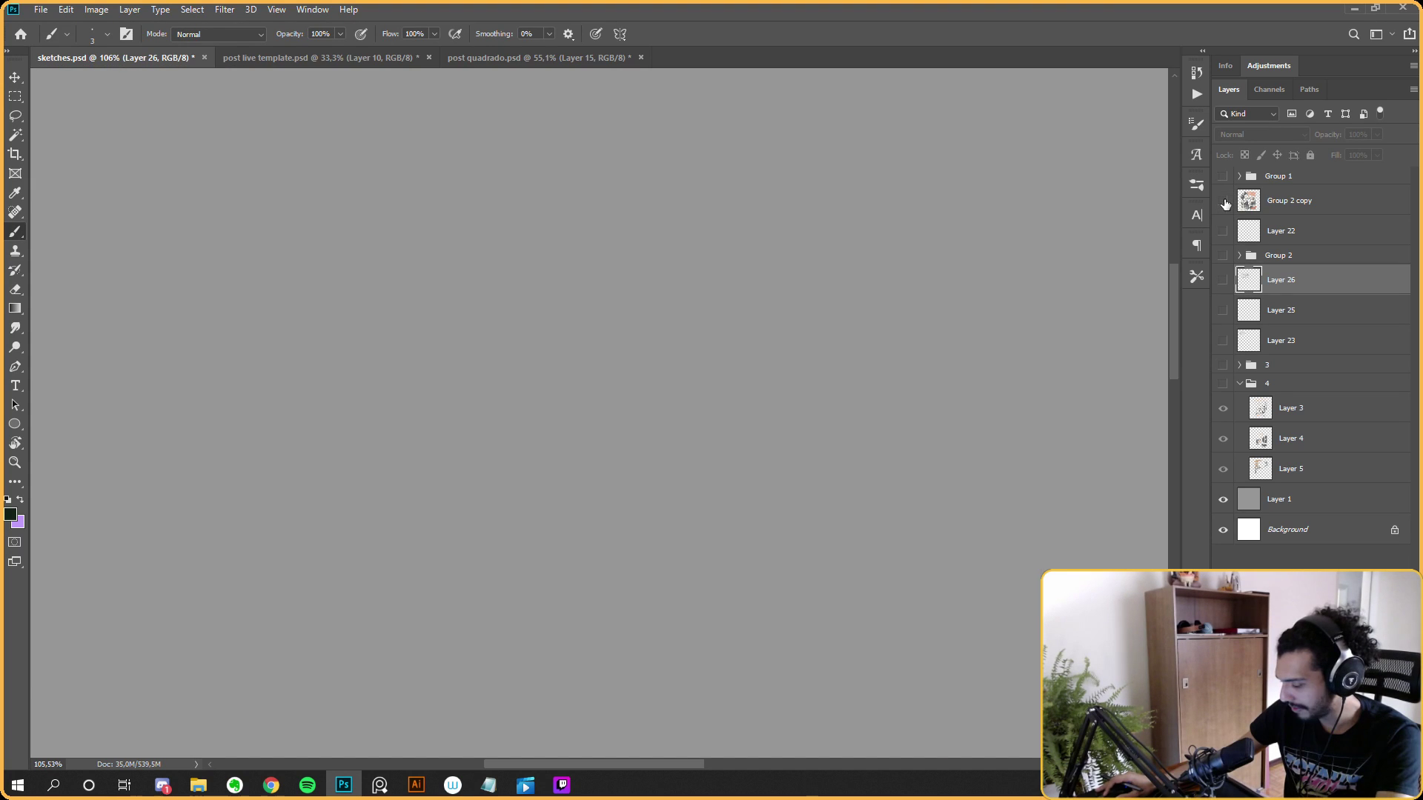
{"action": "left_click", "coordinate": [1224, 200]}
{"action": "left_click", "coordinate": [1290, 201]}
{"action": "scroll", "coordinate": [845, 407], "scroll_direction": "down", "scroll_amount": 3}
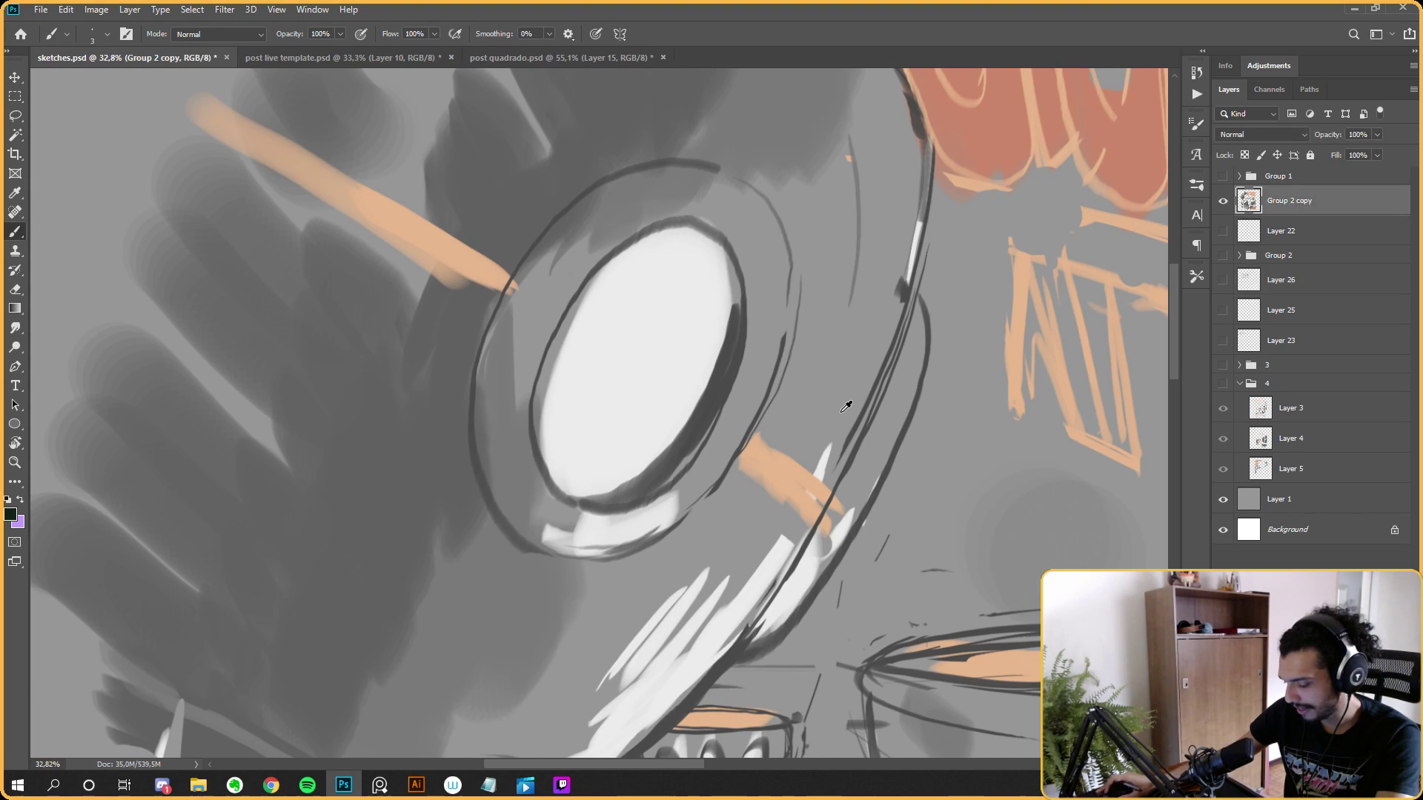
{"action": "scroll", "coordinate": [845, 406], "scroll_direction": "down", "scroll_amount": 5}
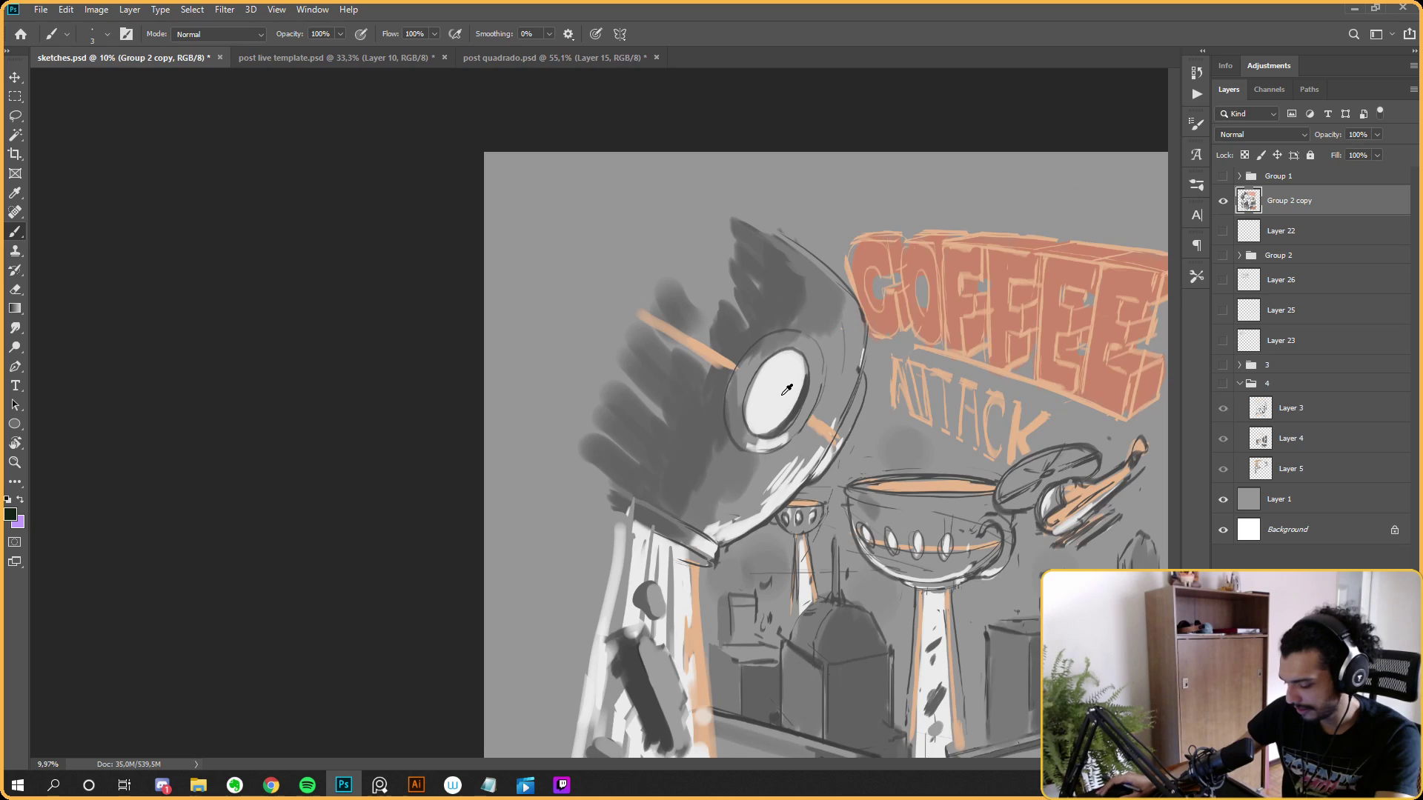
{"action": "scroll", "coordinate": [609, 415], "scroll_direction": "up", "scroll_amount": 4}
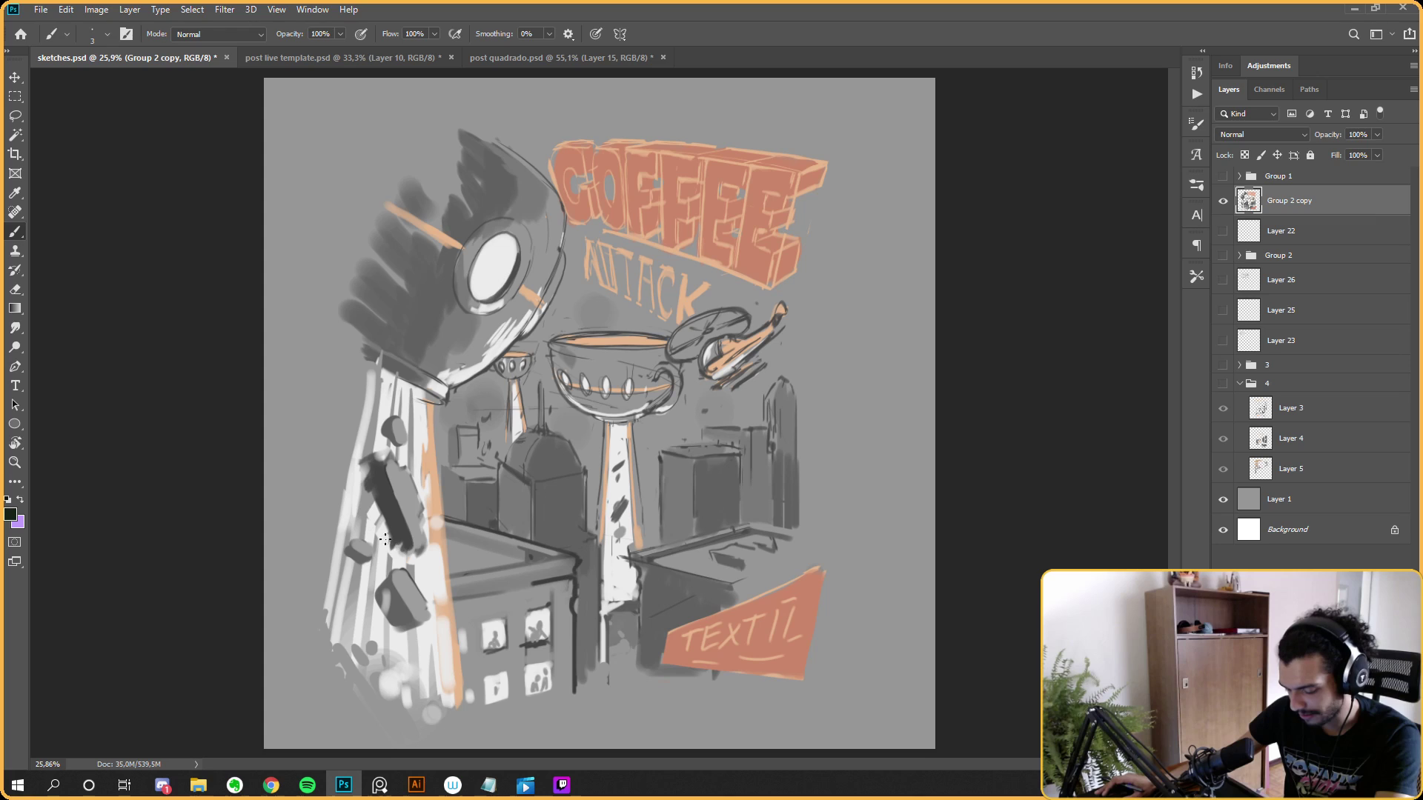
Hide Group 2 copy, collapse and show group 4, and deselect all layers.
{"action": "left_click", "coordinate": [1223, 205]}
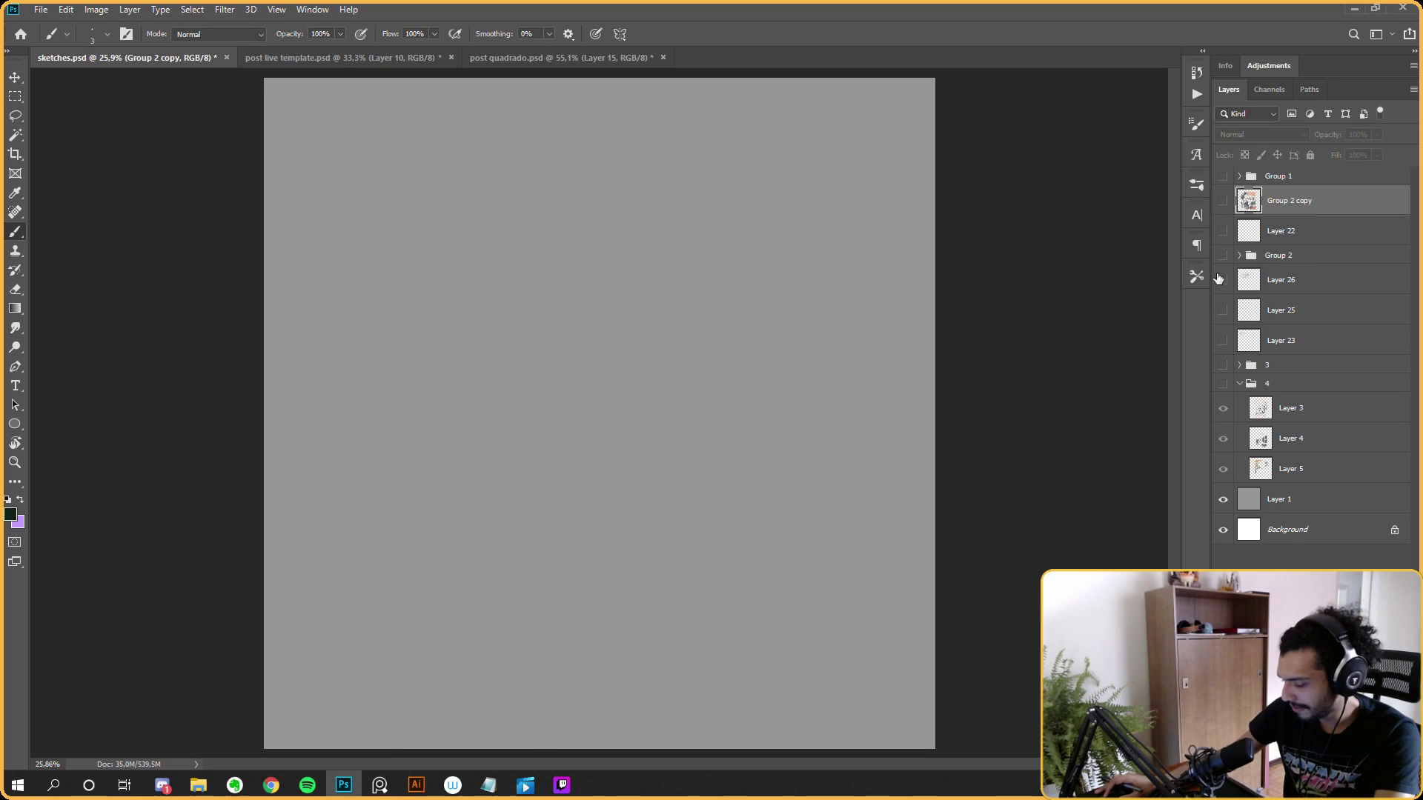
{"action": "left_click", "coordinate": [1223, 280]}
{"action": "left_click", "coordinate": [1223, 281]}
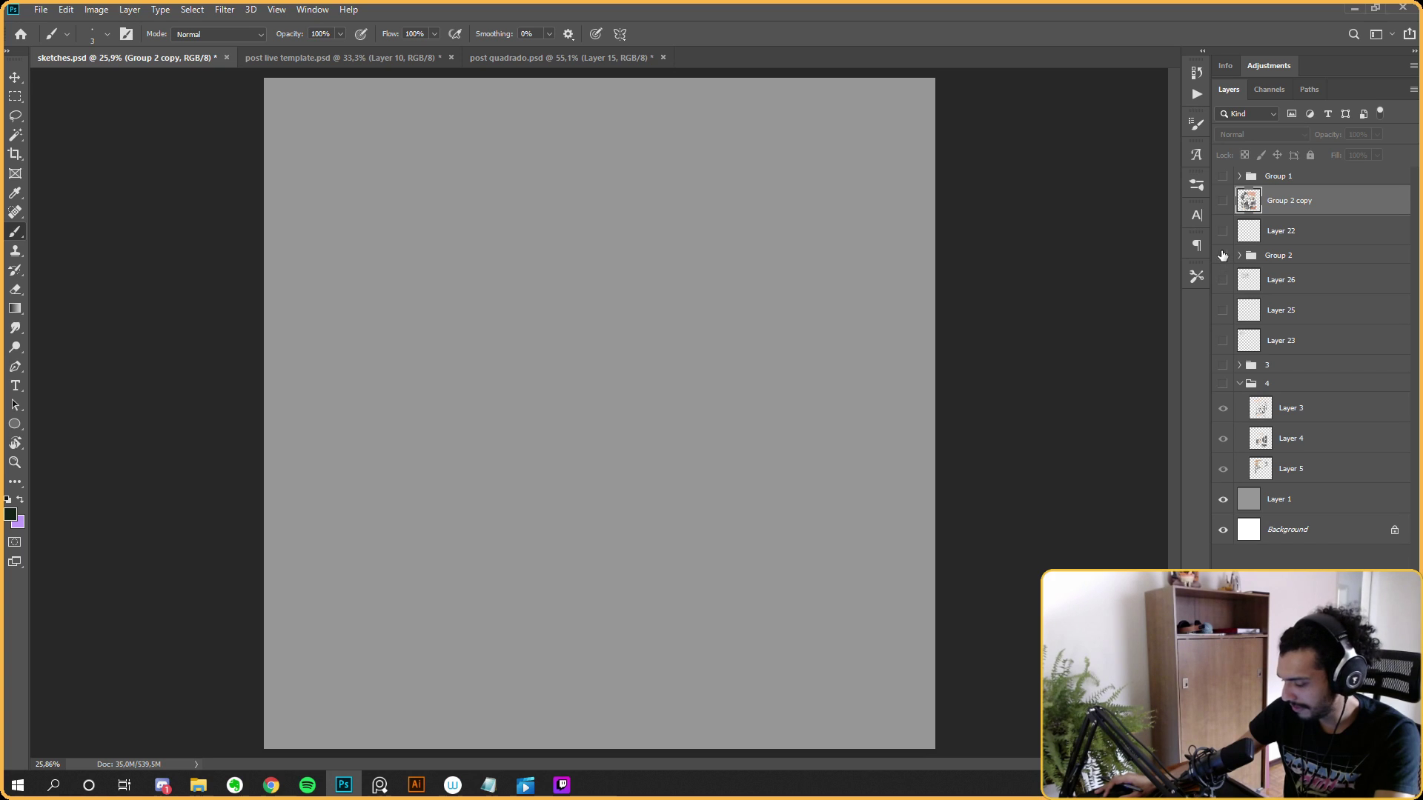
{"action": "left_click", "coordinate": [1223, 176]}
{"action": "left_click", "coordinate": [1223, 176]}
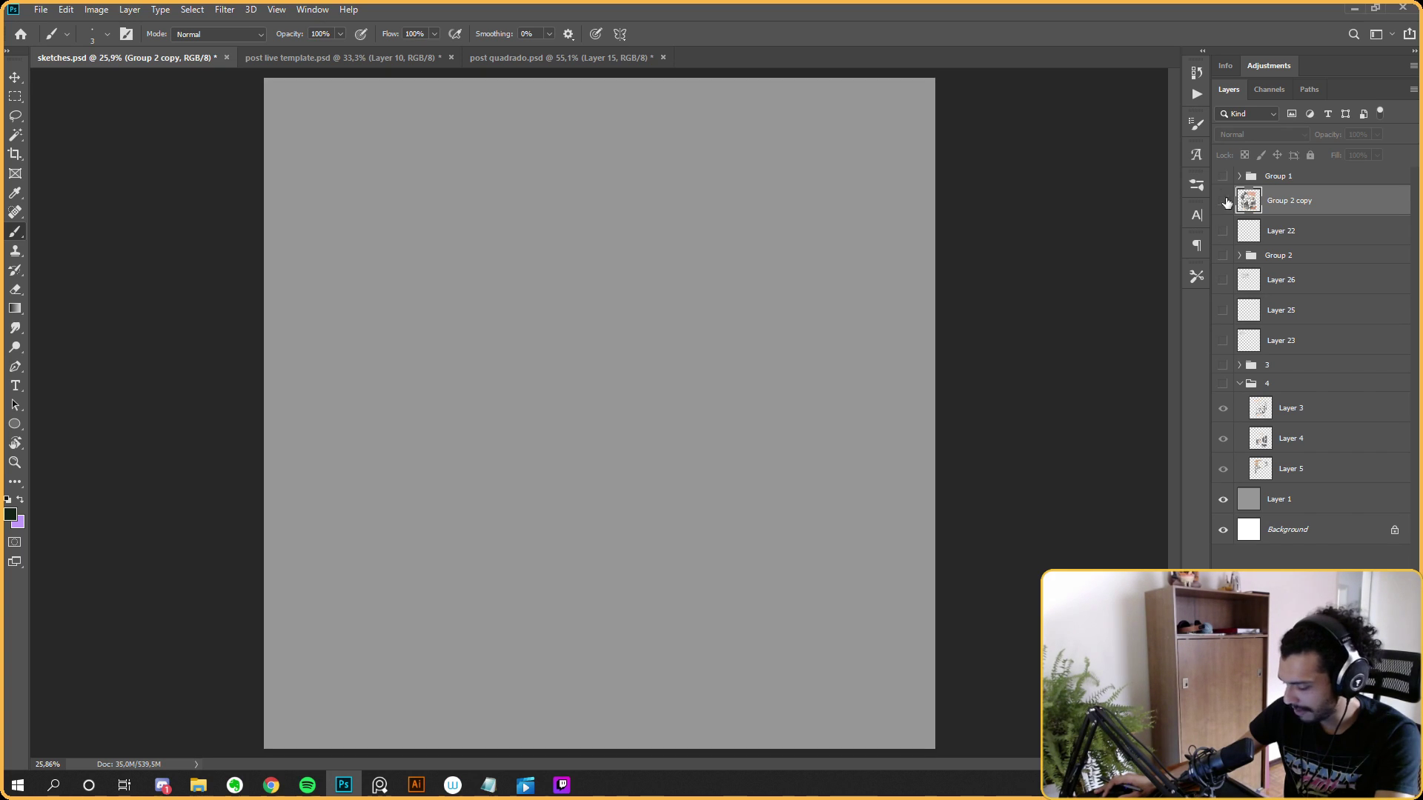
{"action": "left_click", "coordinate": [1239, 384]}
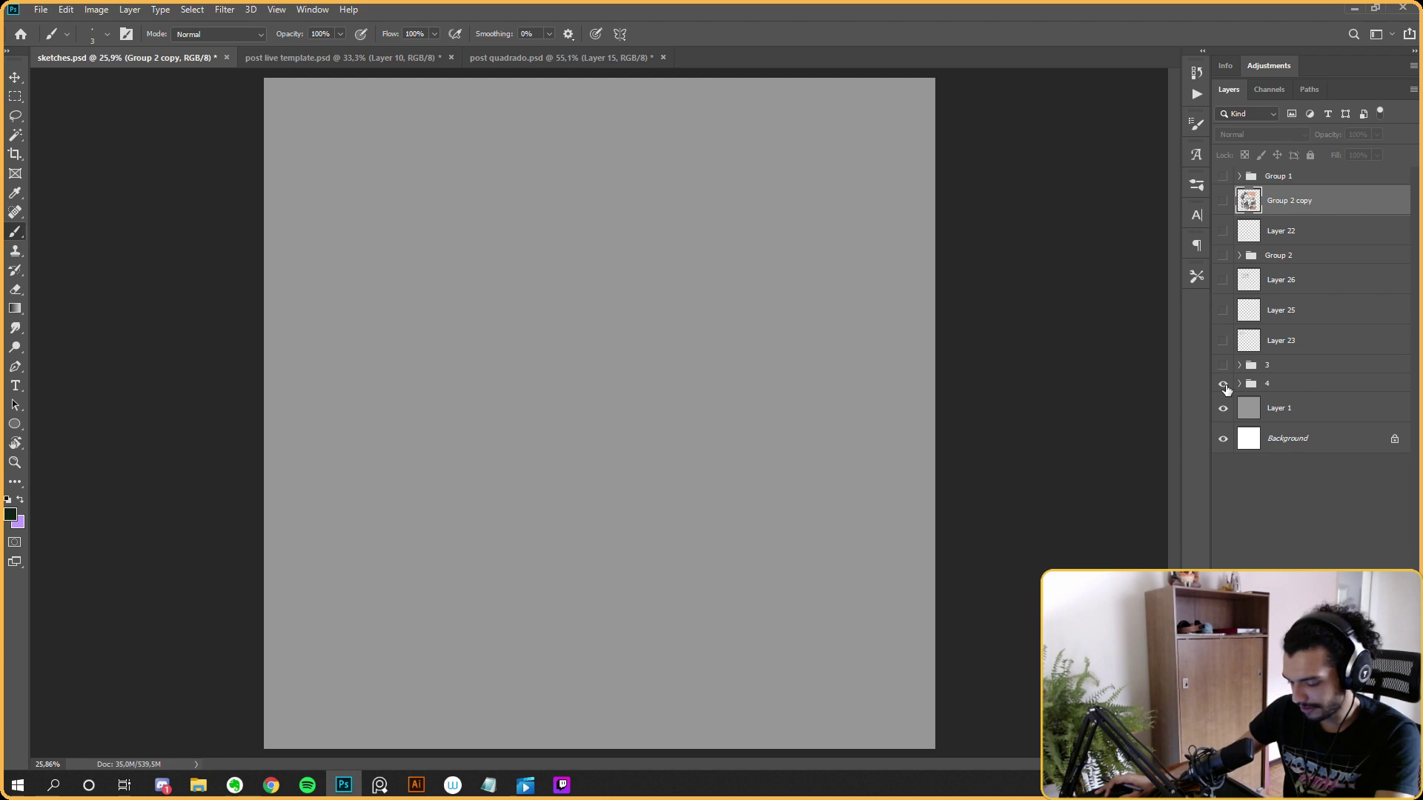
{"action": "left_click", "coordinate": [1222, 384]}
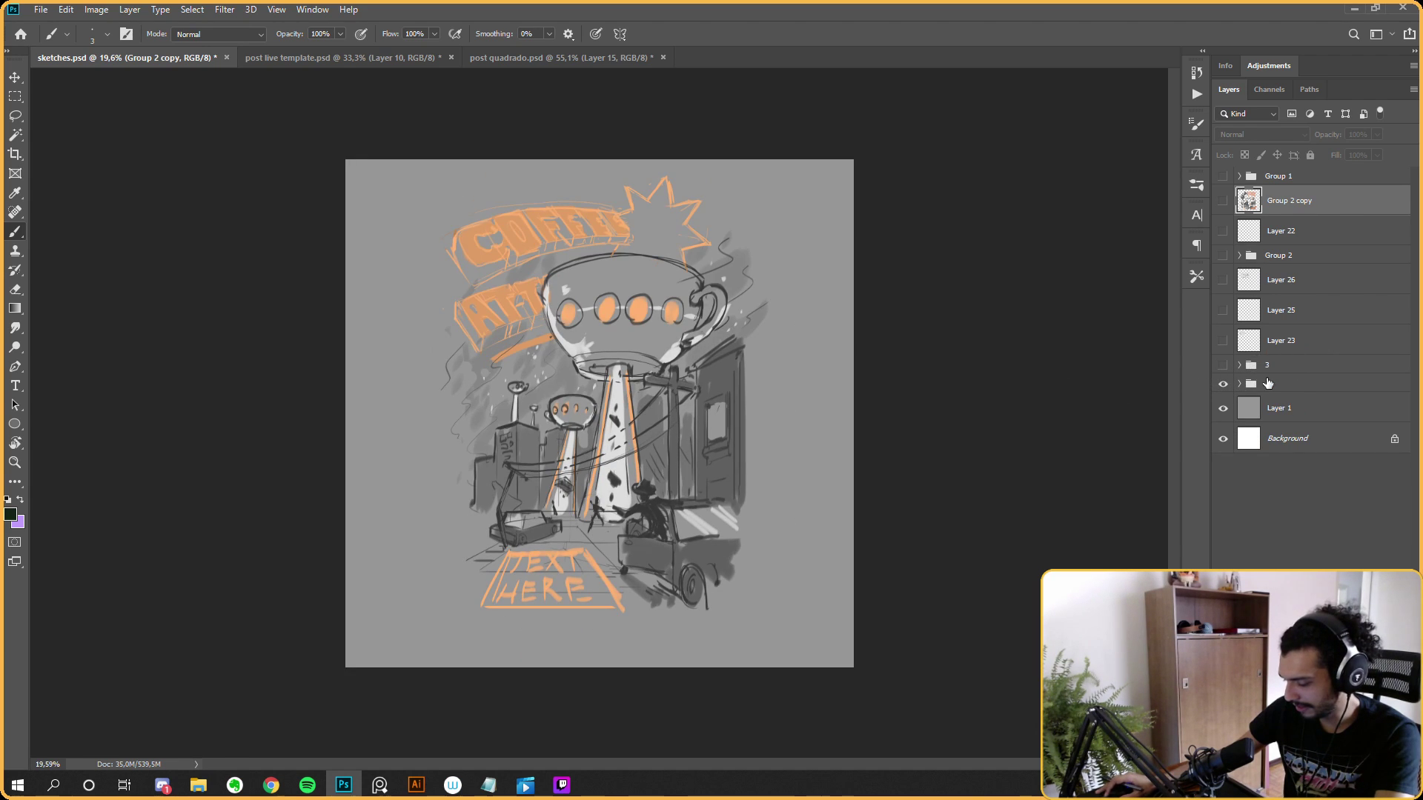
{"action": "key", "text": "ctrl+alt+shift+a"}
{"action": "scroll", "coordinate": [578, 368], "scroll_direction": "down", "scroll_amount": 1}
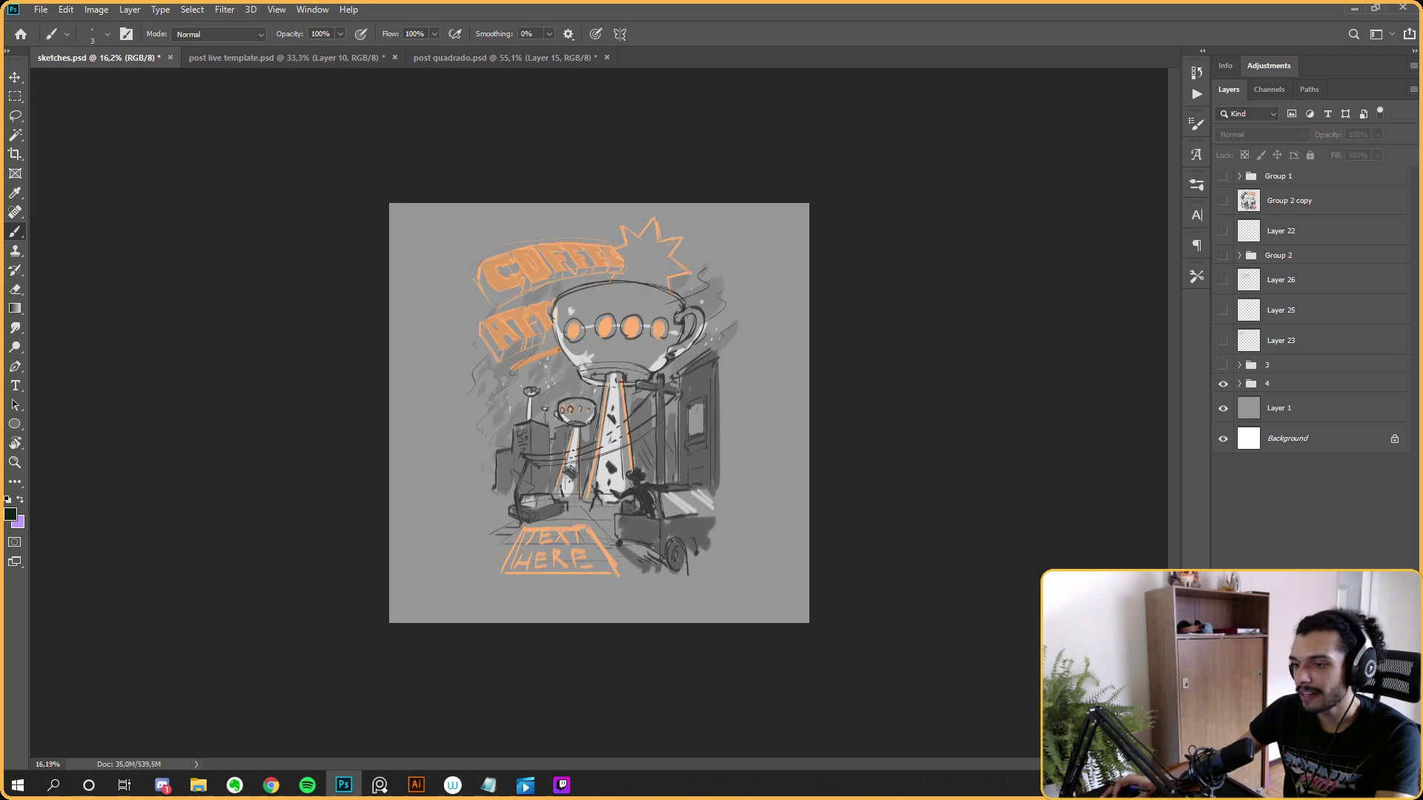
Switch to PureRef, capture the third Coffee Invasion sketch as a screenshot, and paste the copy beneath the Coffee Attack sketches.
{"action": "left_click", "coordinate": [379, 785]}
{"action": "scroll", "coordinate": [923, 385], "scroll_direction": "down", "scroll_amount": 2}
{"action": "scroll", "coordinate": [637, 419], "scroll_direction": "down", "scroll_amount": 2}
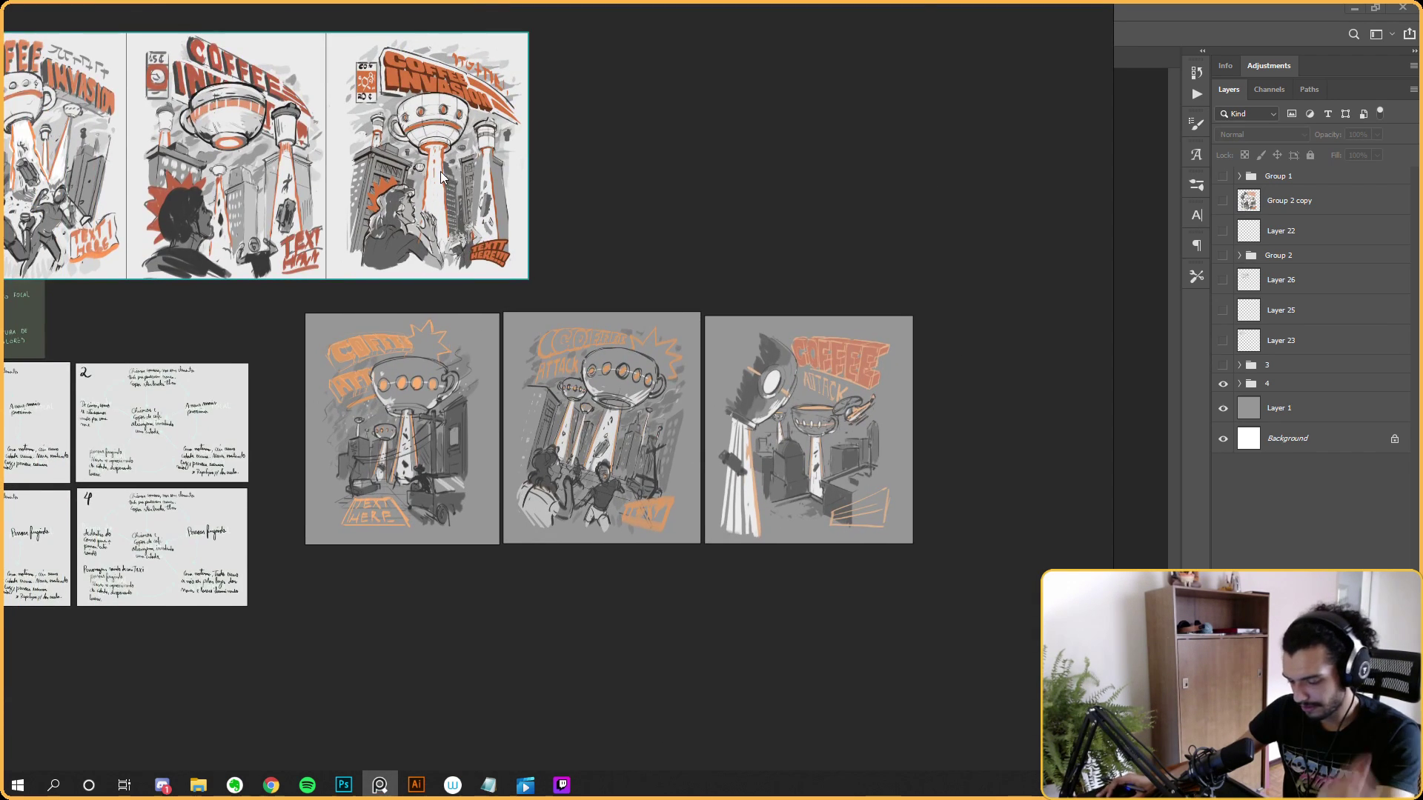
{"action": "left_click", "coordinate": [573, 601]}
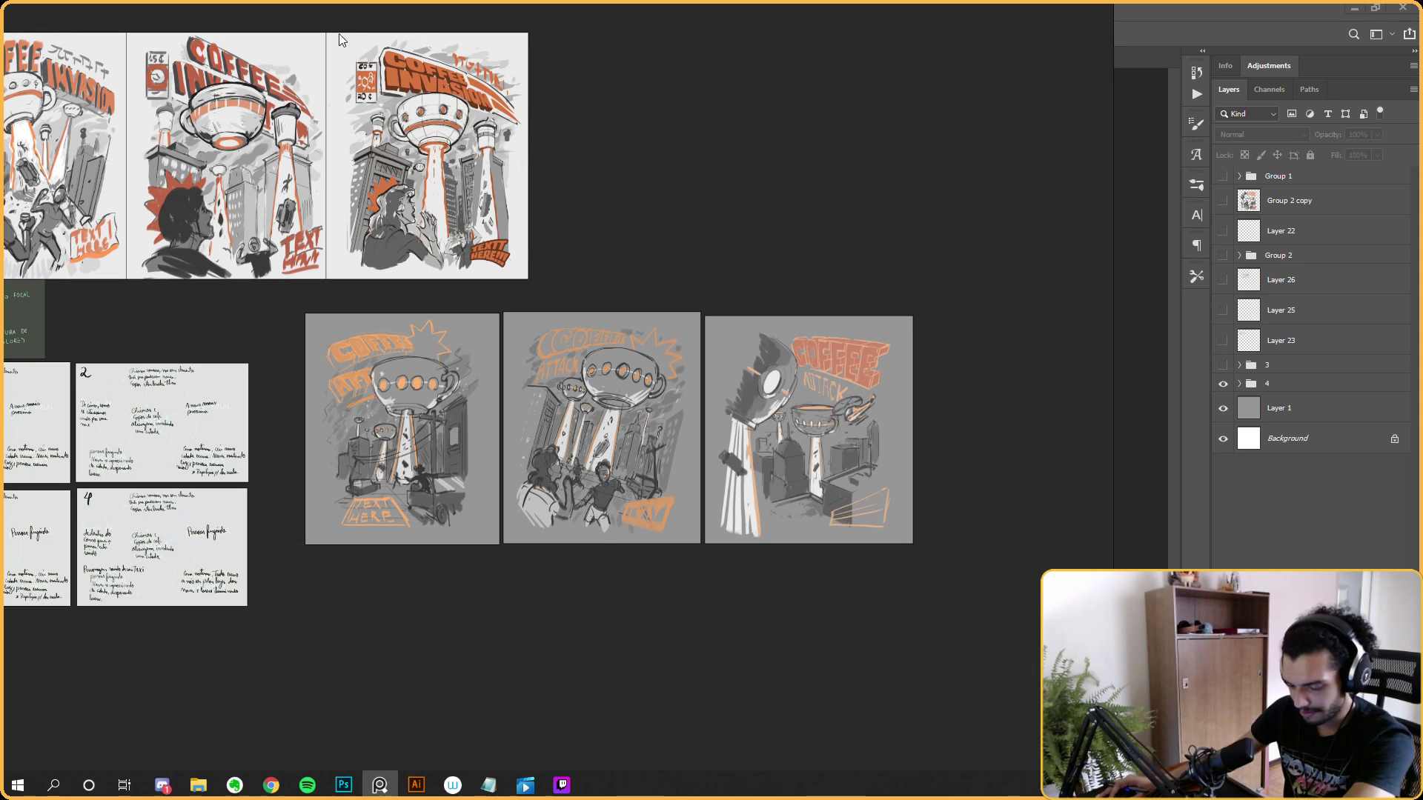
{"action": "key", "text": "Print"}
{"action": "mouse_move", "coordinate": [330, 35]}
{"action": "left_mouse_down"}
{"action": "mouse_move", "coordinate": [460, 242]}
{"action": "mouse_move", "coordinate": [524, 277]}
{"action": "left_mouse_up"}
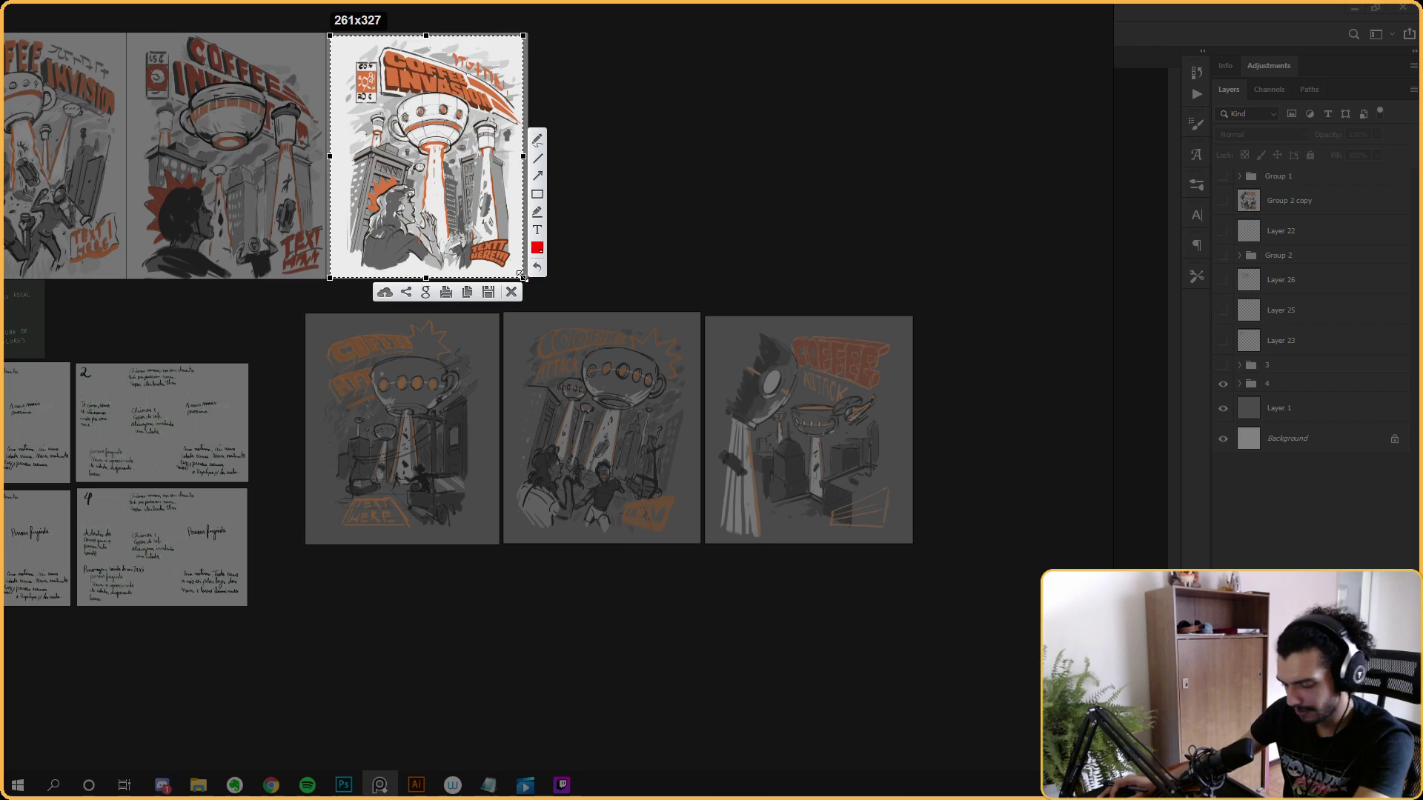
{"action": "left_click", "coordinate": [469, 293]}
{"action": "mouse_move", "coordinate": [756, 634]}
{"action": "left_mouse_down"}
{"action": "mouse_move", "coordinate": [714, 473]}
{"action": "mouse_move", "coordinate": [704, 519]}
{"action": "mouse_move", "coordinate": [812, 584]}
{"action": "mouse_move", "coordinate": [749, 566]}
{"action": "mouse_move", "coordinate": [594, 568]}
{"action": "mouse_move", "coordinate": [823, 483]}
{"action": "left_mouse_up"}
{"action": "key", "text": "ctrl+v"}
{"action": "left_click", "coordinate": [816, 485]}
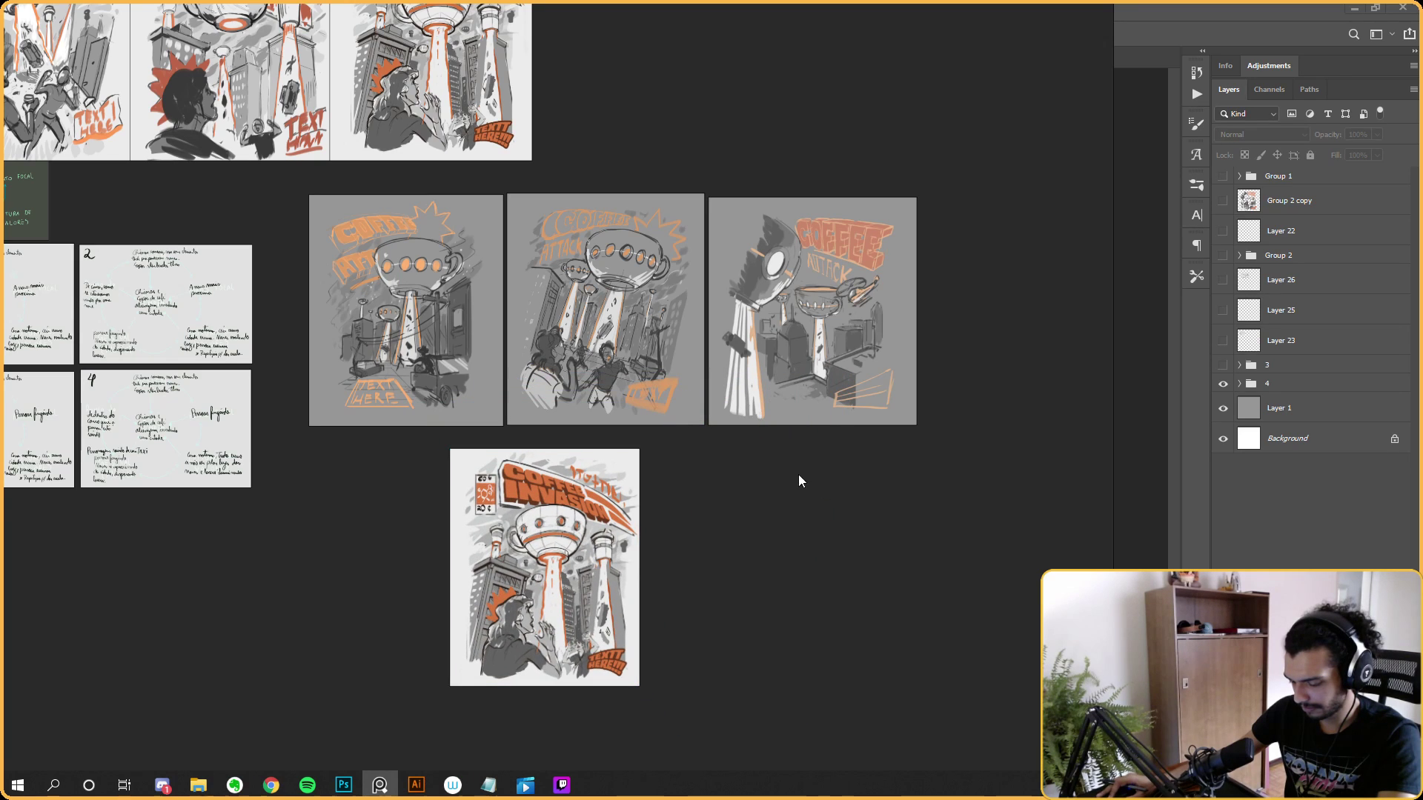
Place the first and second Coffee Attack sketches on either side of the pasted Coffee Invasion copy, setting the third apart above.
{"action": "mouse_move", "coordinate": [616, 358]}
{"action": "left_mouse_down"}
{"action": "mouse_move", "coordinate": [757, 651]}
{"action": "mouse_move", "coordinate": [751, 629]}
{"action": "mouse_move", "coordinate": [826, 542]}
{"action": "left_mouse_up"}
{"action": "mouse_move", "coordinate": [510, 311]}
{"action": "left_mouse_down"}
{"action": "mouse_move", "coordinate": [442, 534]}
{"action": "mouse_move", "coordinate": [444, 576]}
{"action": "mouse_move", "coordinate": [466, 568]}
{"action": "left_mouse_up"}
{"action": "left_click_drag", "start_coordinate": [808, 551], "coordinate": [815, 539]}
{"action": "left_click_drag", "start_coordinate": [877, 219], "coordinate": [793, 123]}
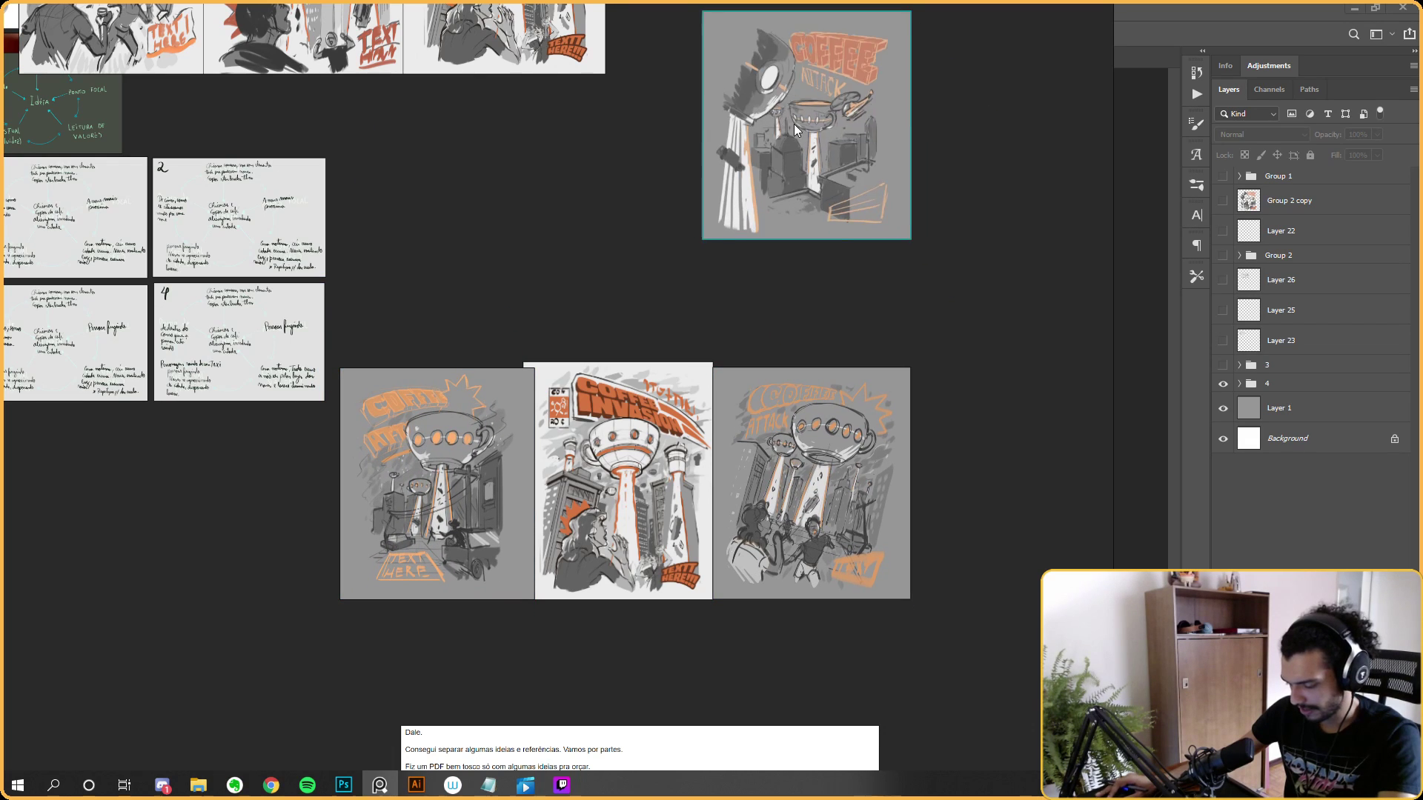
{"action": "scroll", "coordinate": [710, 190], "scroll_direction": "down", "scroll_amount": 2}
{"action": "scroll", "coordinate": [598, 189], "scroll_direction": "up", "scroll_amount": 5}
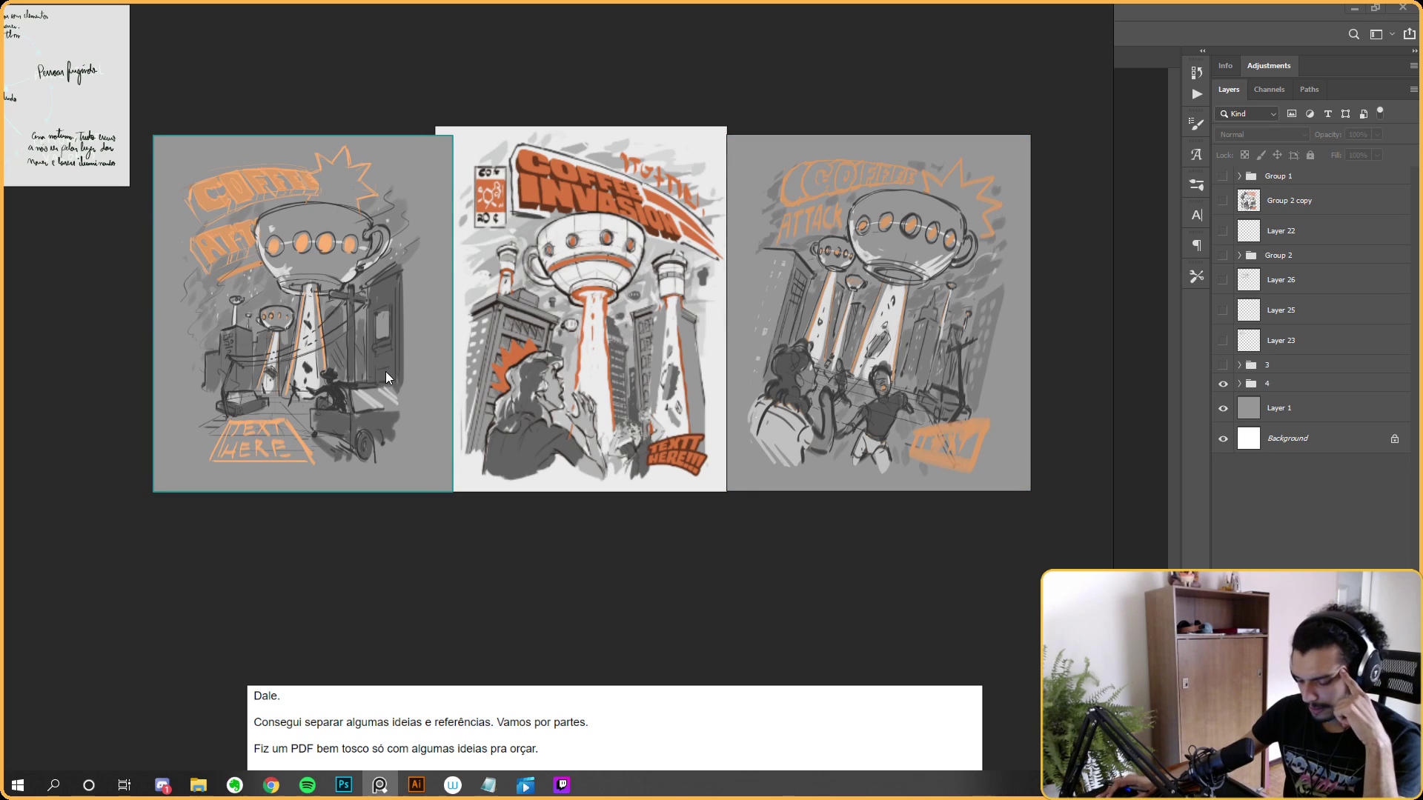
{"action": "scroll", "coordinate": [654, 559], "scroll_direction": "up", "scroll_amount": 3}
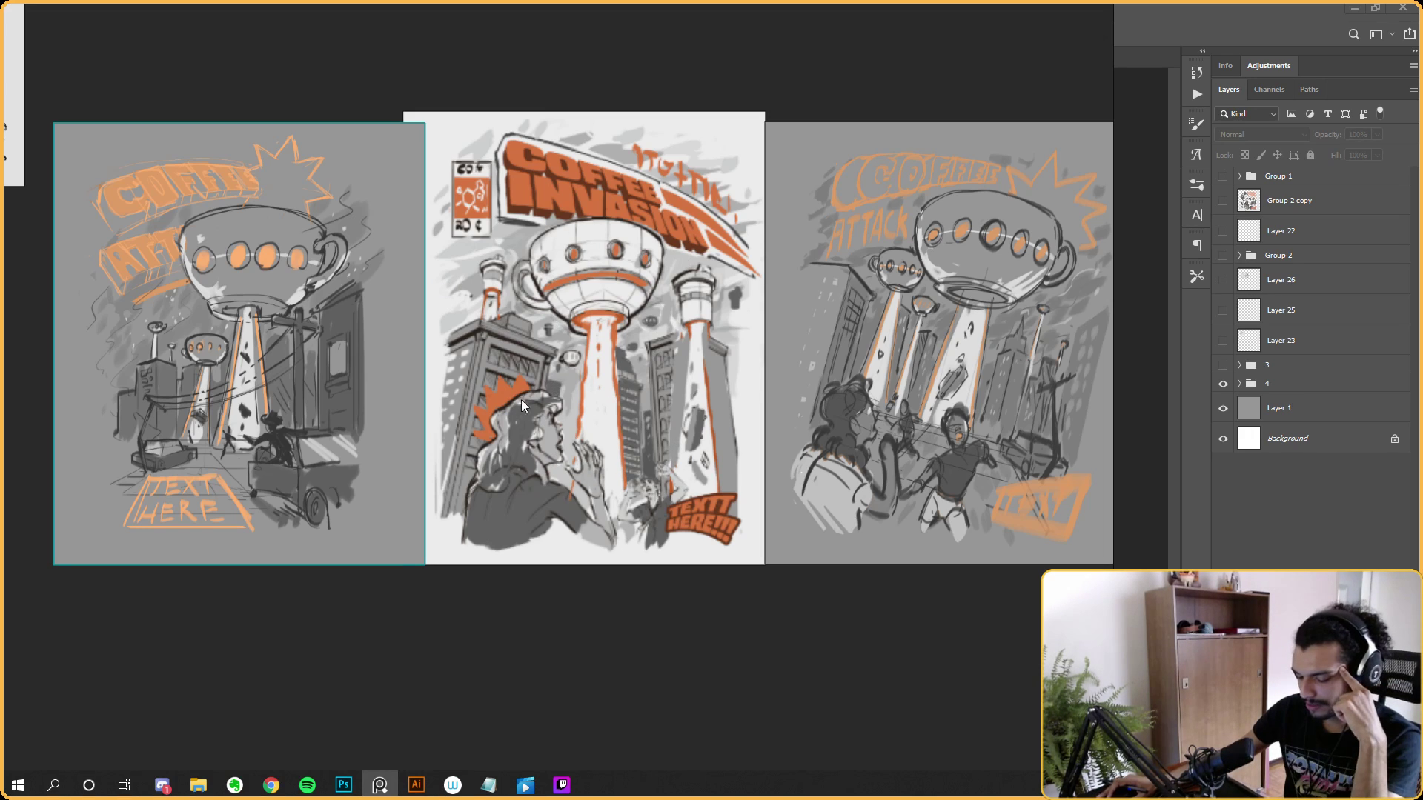
{"action": "scroll", "coordinate": [698, 254], "scroll_direction": "down", "scroll_amount": 2}
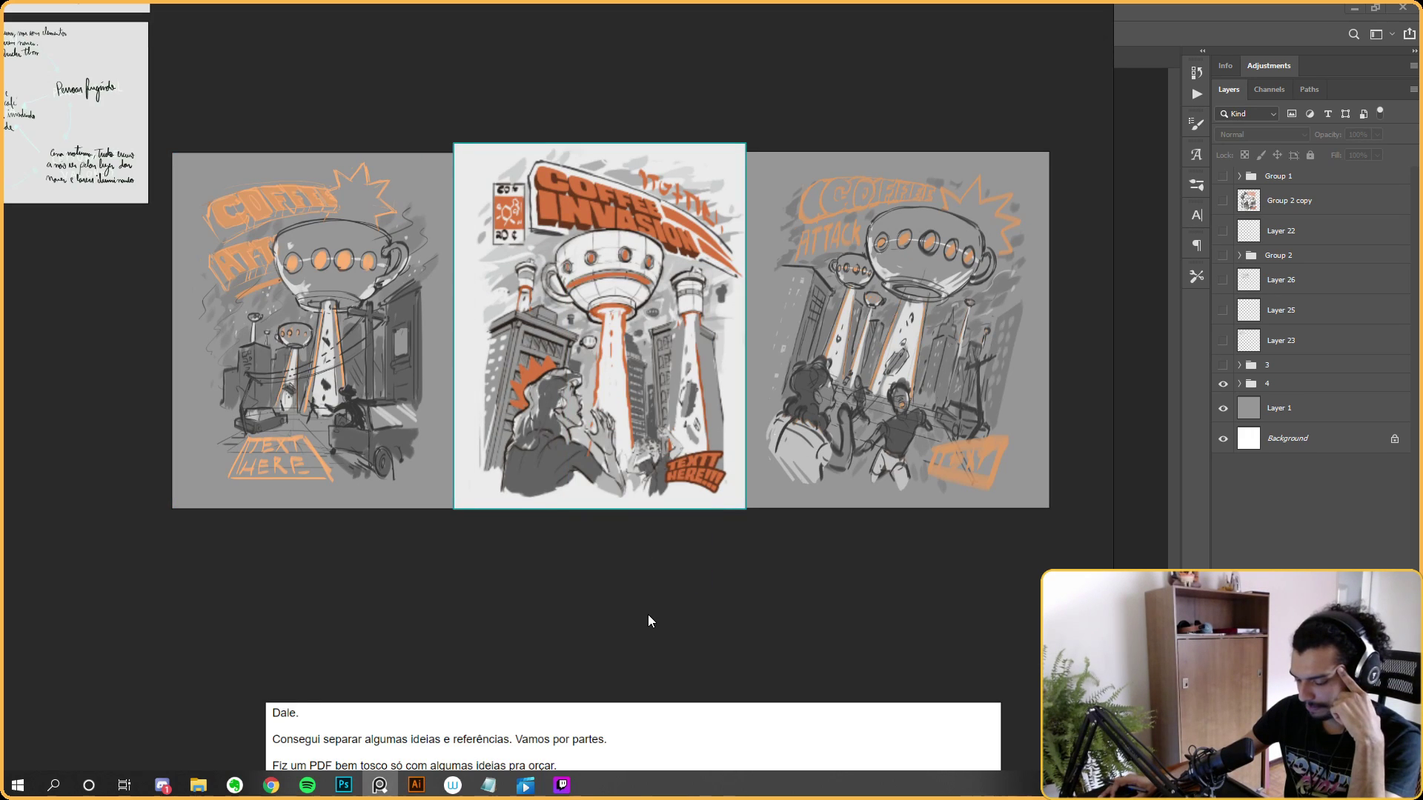
Spread the two Coffee Attack sketches outward to leave gaps around the central Coffee Invasion sketch.
{"action": "left_click_drag", "start_coordinate": [845, 440], "coordinate": [865, 440]}
{"action": "left_click_drag", "start_coordinate": [358, 423], "coordinate": [320, 419]}
{"action": "left_click_drag", "start_coordinate": [858, 361], "coordinate": [851, 361]}
{"action": "left_click", "coordinate": [953, 564]}
{"action": "left_click", "coordinate": [900, 477]}
{"action": "left_click_drag", "start_coordinate": [475, 567], "coordinate": [316, 442]}
{"action": "left_click", "coordinate": [592, 518]}
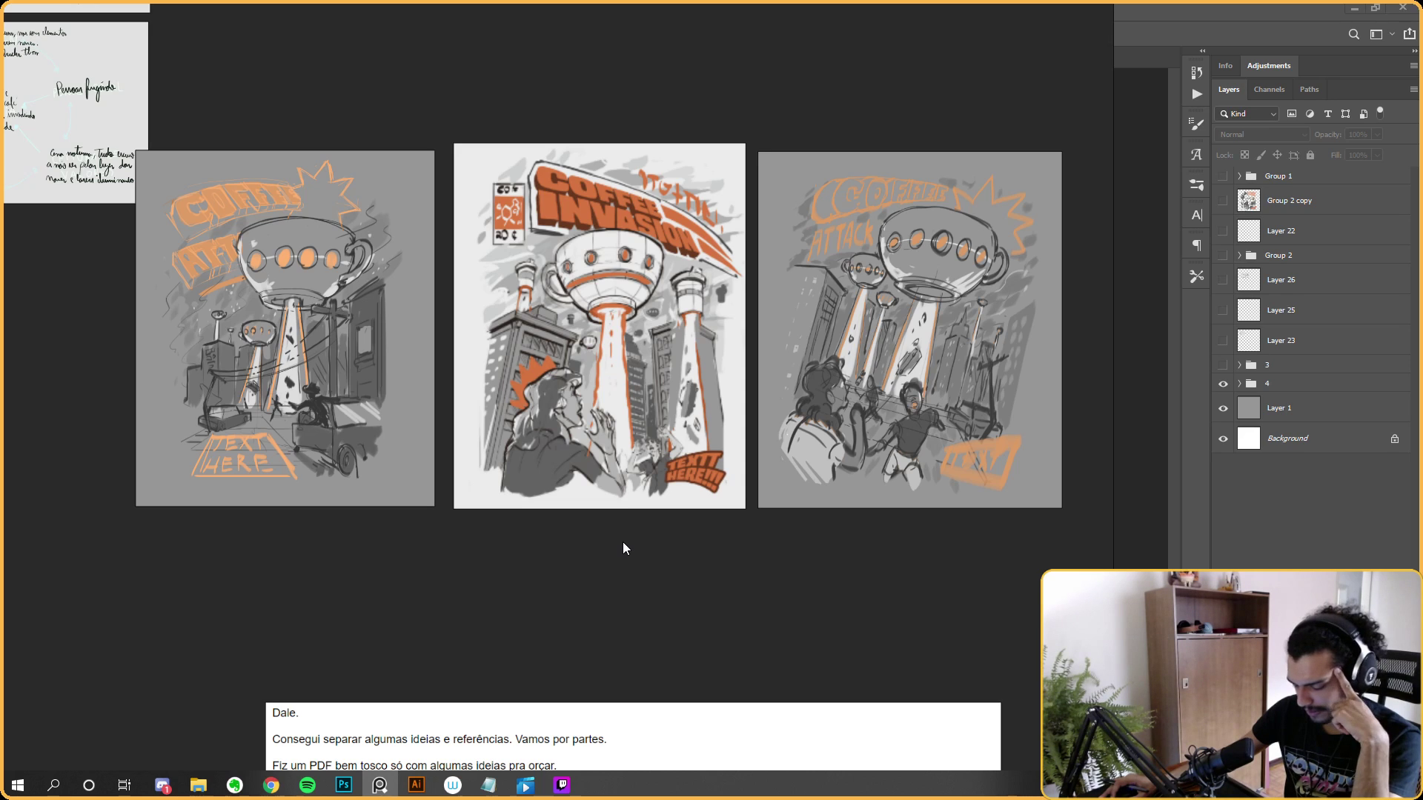
Compare the composition of the three sketches in the row with each other.
{"action": "scroll", "coordinate": [379, 394], "scroll_direction": "down", "scroll_amount": 3}
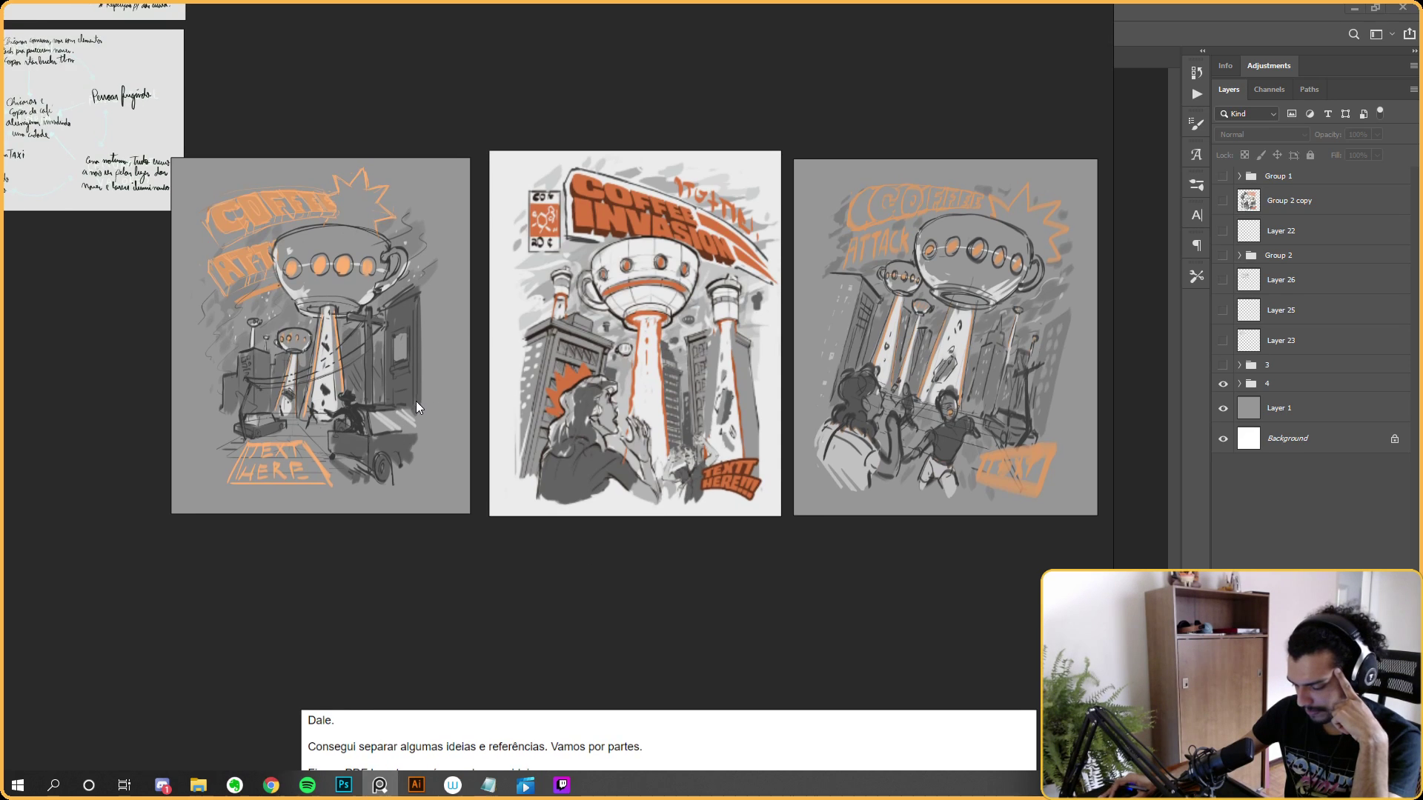
{"action": "mouse_move", "coordinate": [394, 403]}
{"action": "left_mouse_down"}
{"action": "mouse_move", "coordinate": [60, 460]}
{"action": "mouse_move", "coordinate": [448, 415]}
{"action": "mouse_move", "coordinate": [398, 406]}
{"action": "left_mouse_up"}
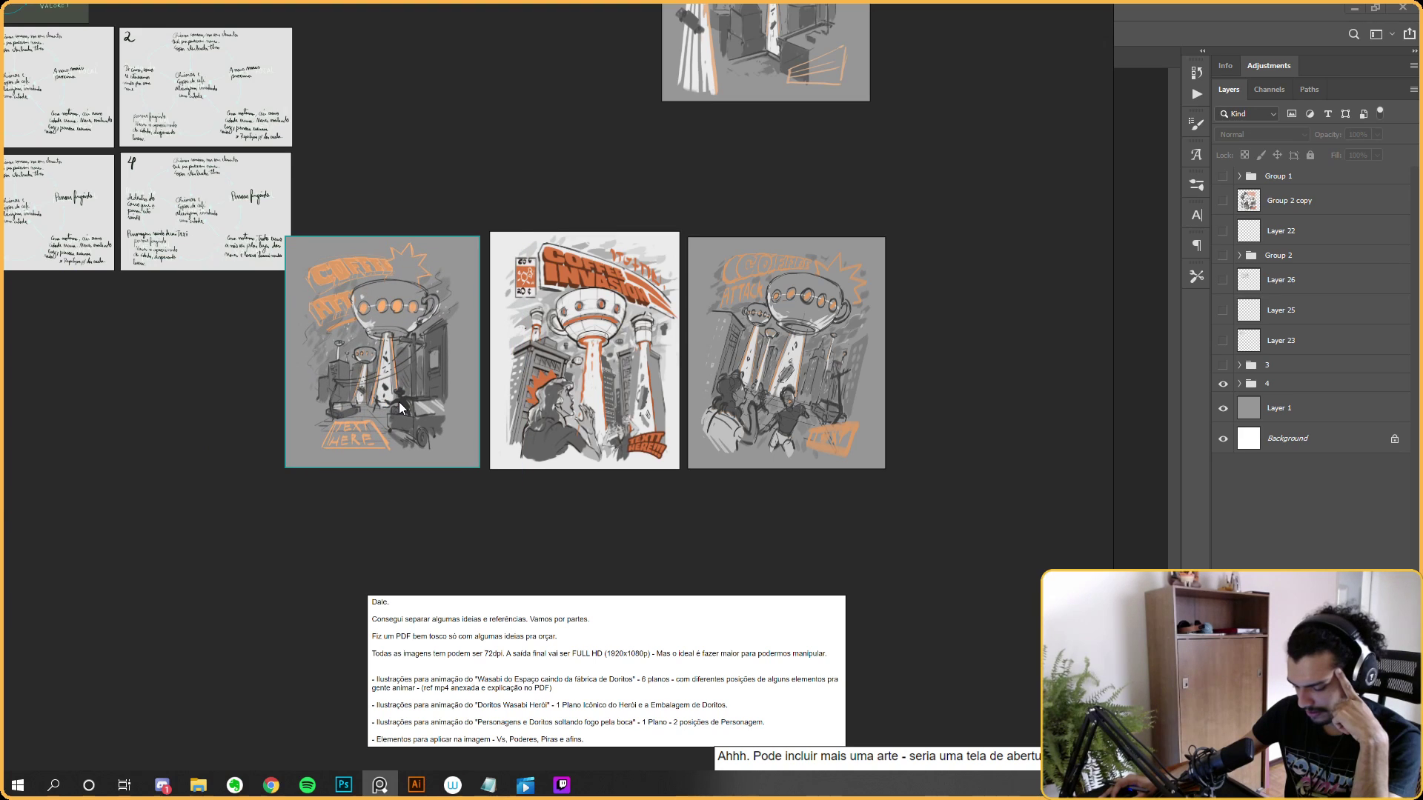
{"action": "scroll", "coordinate": [877, 375], "scroll_direction": "up", "scroll_amount": 3}
{"action": "left_click_drag", "start_coordinate": [793, 367], "coordinate": [434, 447]}
{"action": "scroll", "coordinate": [786, 503], "scroll_direction": "down", "scroll_amount": 3}
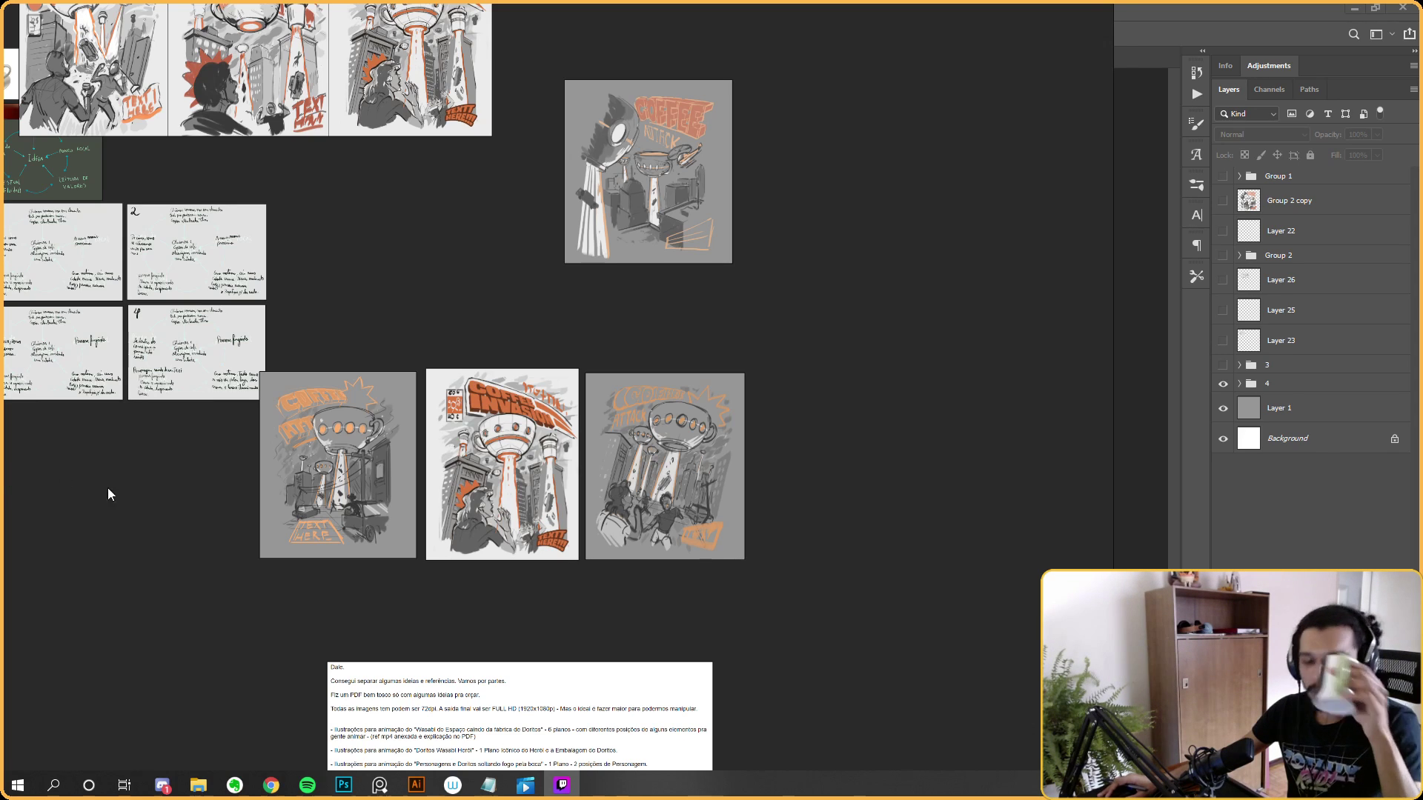
Survey the whole reference board, examining the comic covers, coffee photos and earlier Coffee Invasion sketches.
{"action": "scroll", "coordinate": [461, 412], "scroll_direction": "down", "scroll_amount": 10}
{"action": "scroll", "coordinate": [366, 430], "scroll_direction": "up", "scroll_amount": 5}
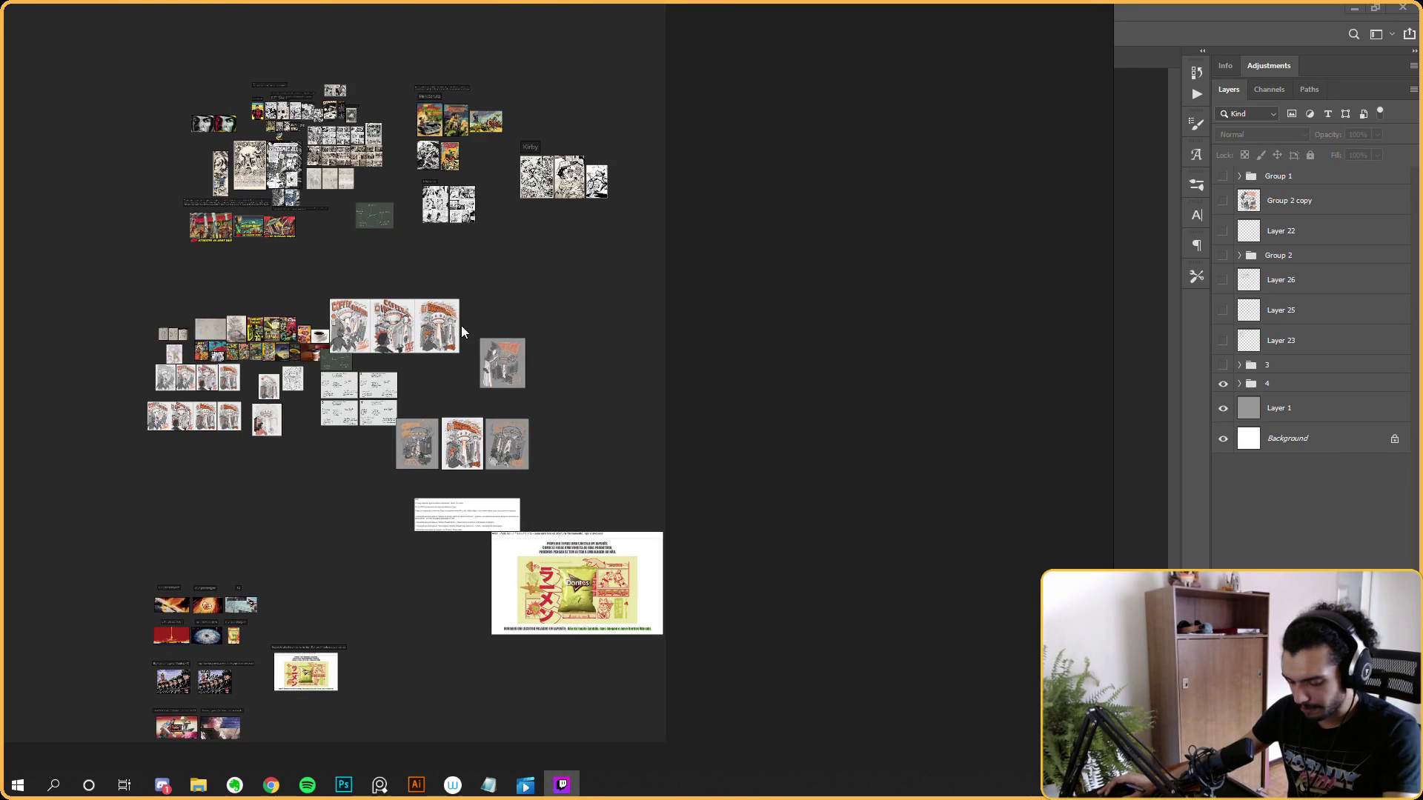
{"action": "scroll", "coordinate": [367, 435], "scroll_direction": "down", "scroll_amount": 8}
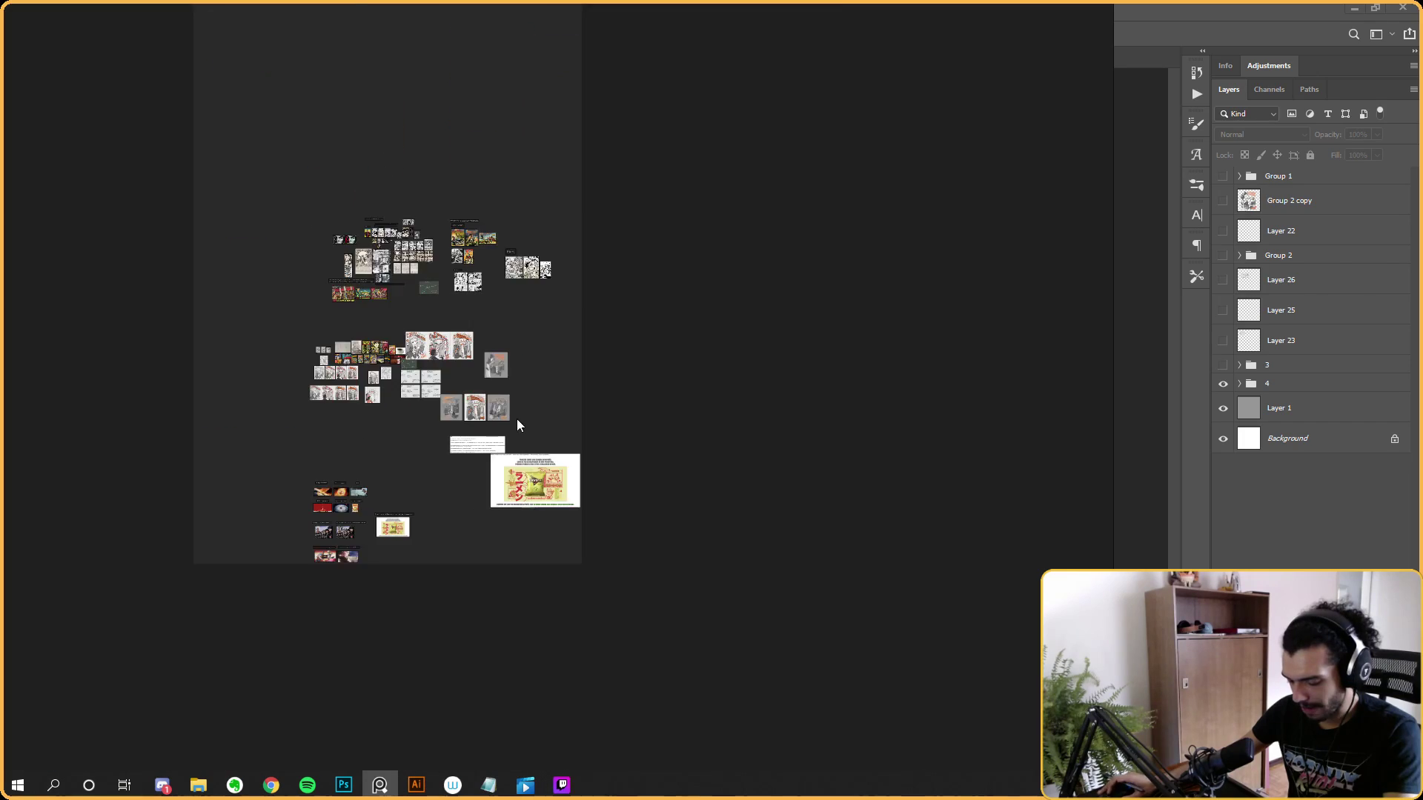
{"action": "scroll", "coordinate": [491, 393], "scroll_direction": "up", "scroll_amount": 3}
{"action": "left_click_drag", "start_coordinate": [448, 335], "coordinate": [489, 444]}
{"action": "scroll", "coordinate": [393, 413], "scroll_direction": "up", "scroll_amount": 8}
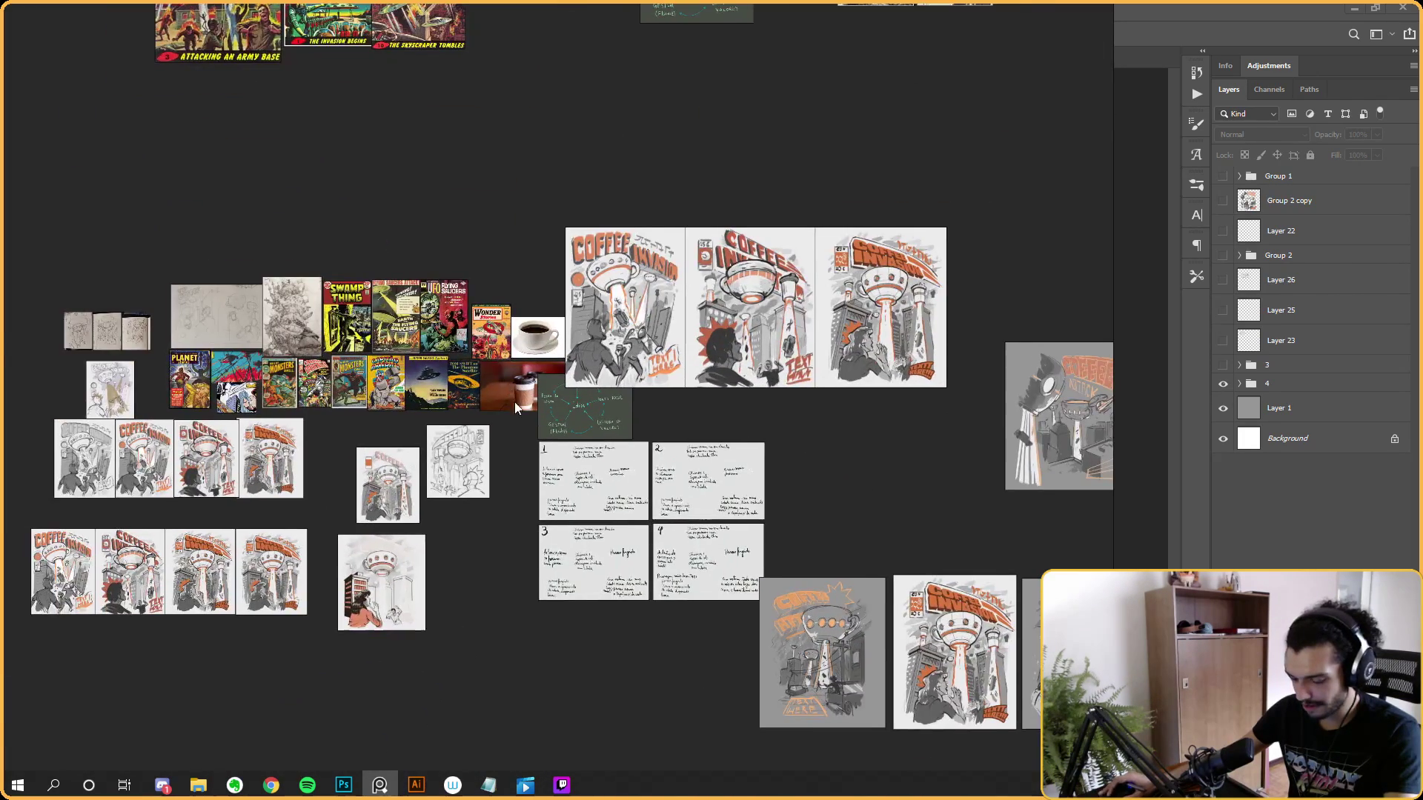
{"action": "scroll", "coordinate": [228, 418], "scroll_direction": "up", "scroll_amount": 4}
{"action": "scroll", "coordinate": [228, 417], "scroll_direction": "down", "scroll_amount": 4}
{"action": "scroll", "coordinate": [504, 302], "scroll_direction": "up", "scroll_amount": 3}
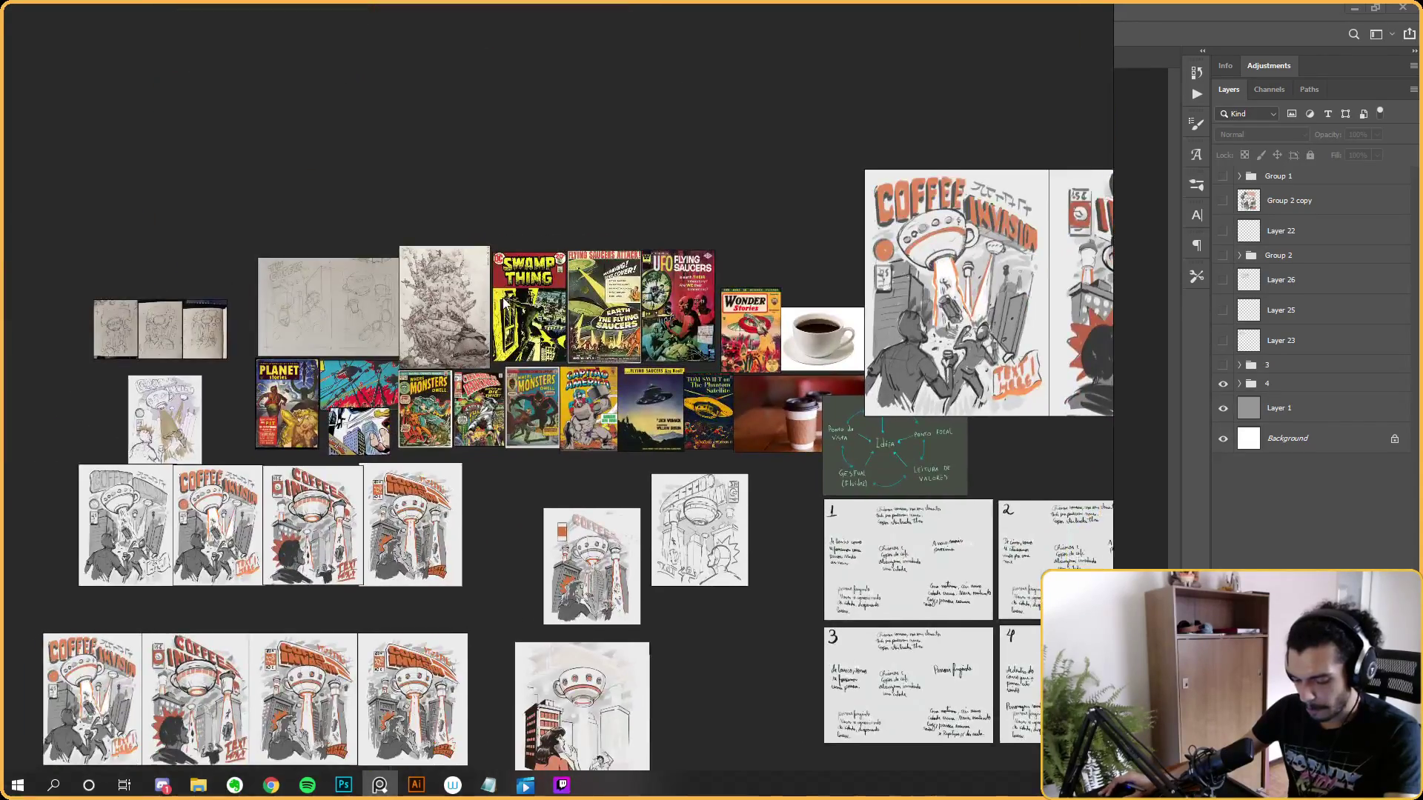
{"action": "scroll", "coordinate": [308, 385], "scroll_direction": "down", "scroll_amount": 6}
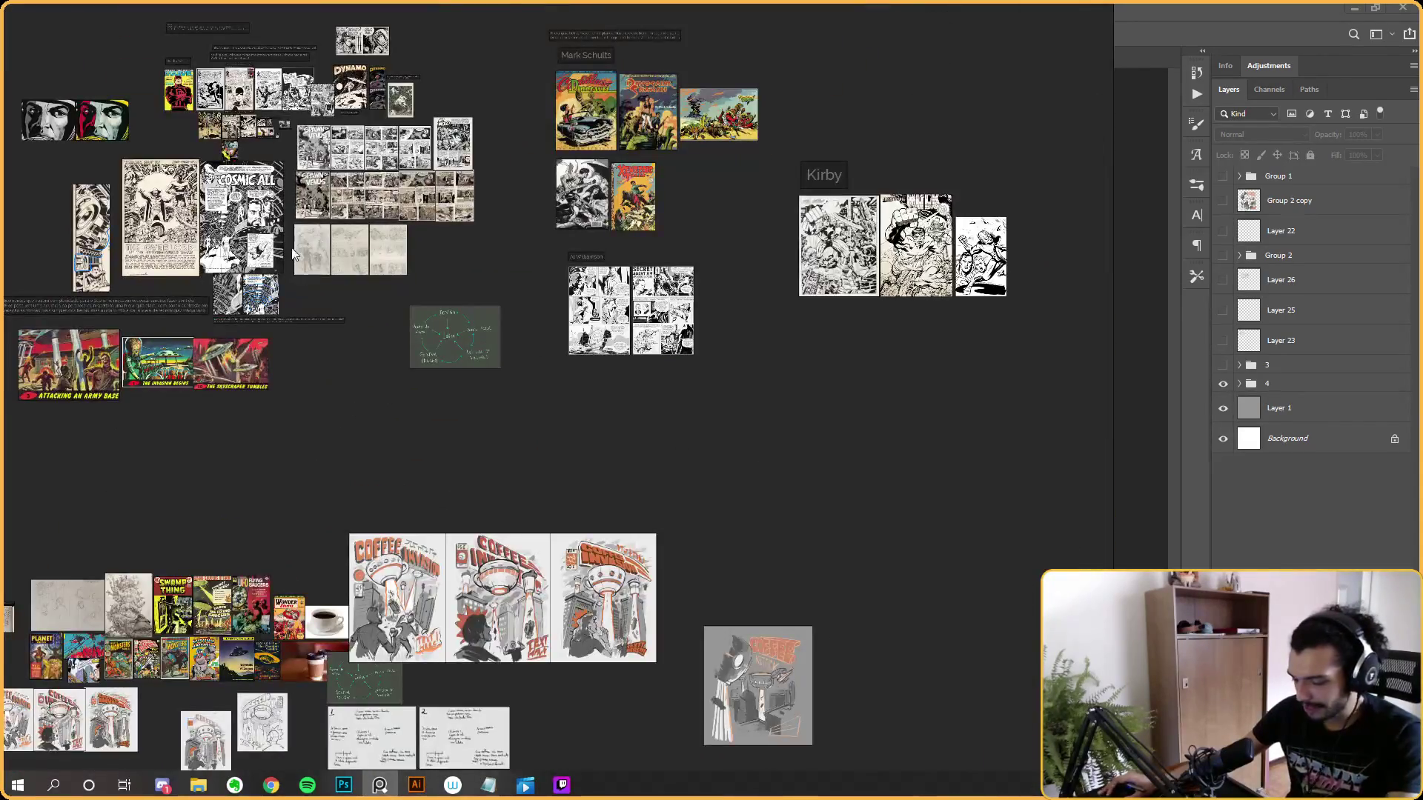
Examine the Wally Wood comic references, including the Daredevil, Dynamo, Spawn of Venus and Cosmic All pages.
{"action": "left_click_drag", "start_coordinate": [345, 422], "coordinate": [493, 564]}
{"action": "scroll", "coordinate": [408, 252], "scroll_direction": "up", "scroll_amount": 6}
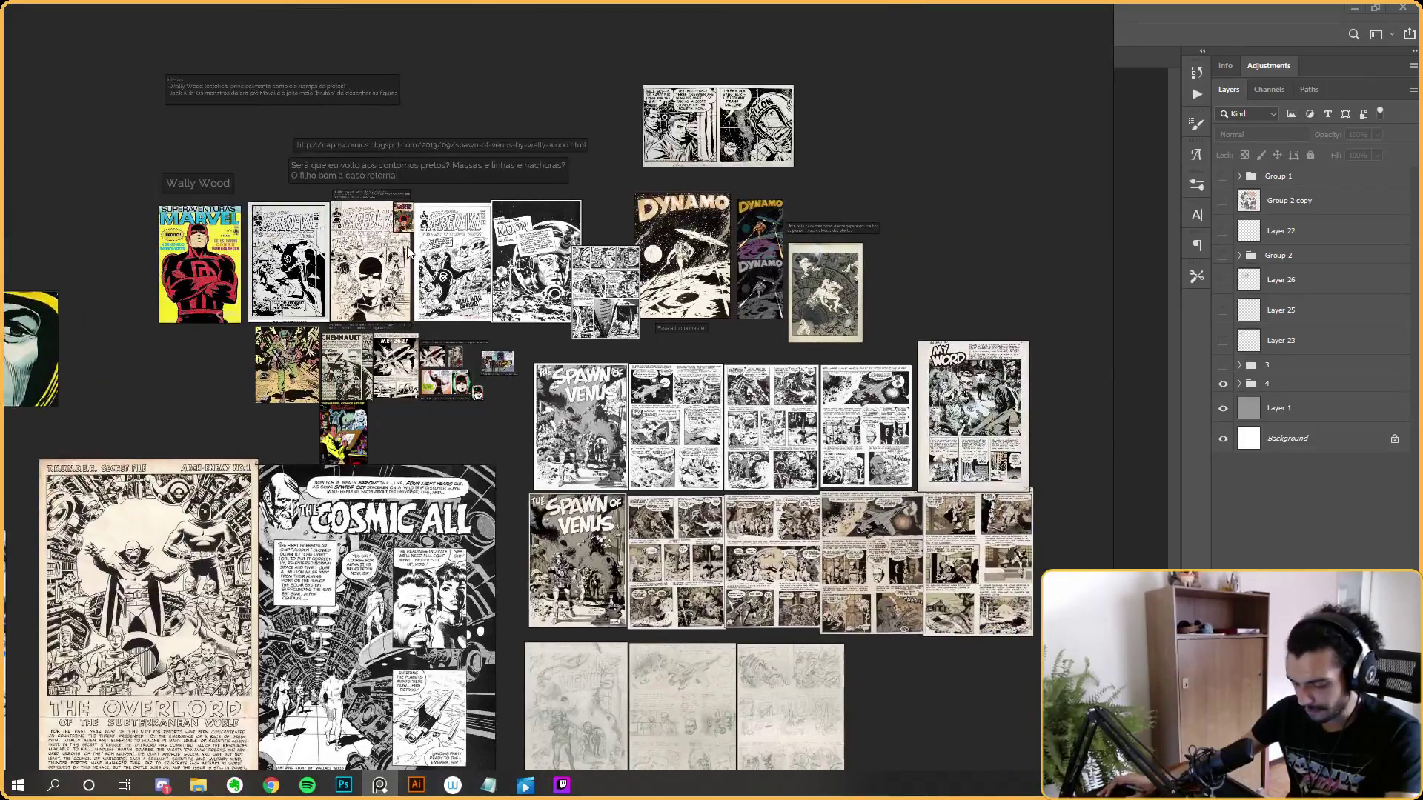
{"action": "scroll", "coordinate": [408, 252], "scroll_direction": "up", "scroll_amount": 2}
{"action": "scroll", "coordinate": [482, 195], "scroll_direction": "up", "scroll_amount": 3}
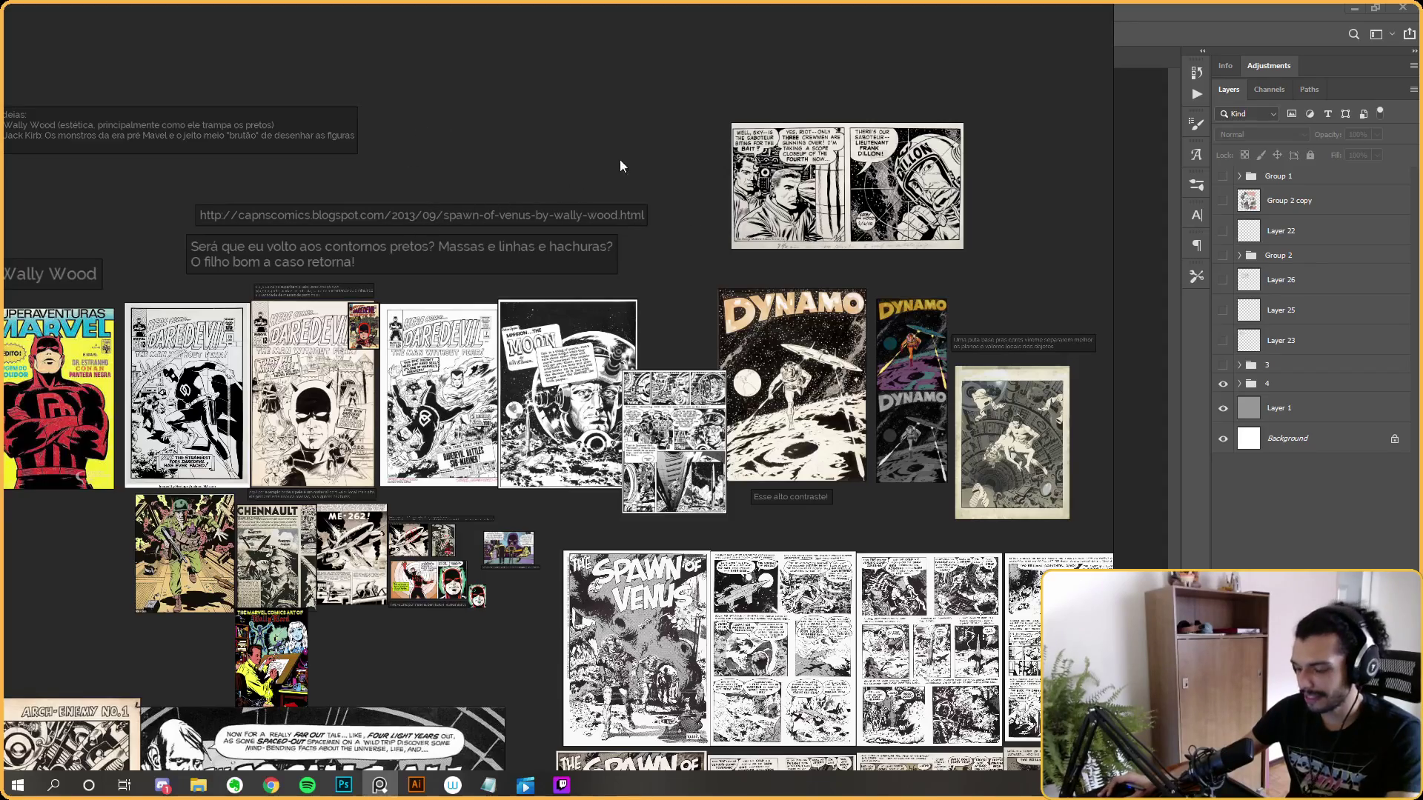
{"action": "scroll", "coordinate": [508, 217], "scroll_direction": "down", "scroll_amount": 4}
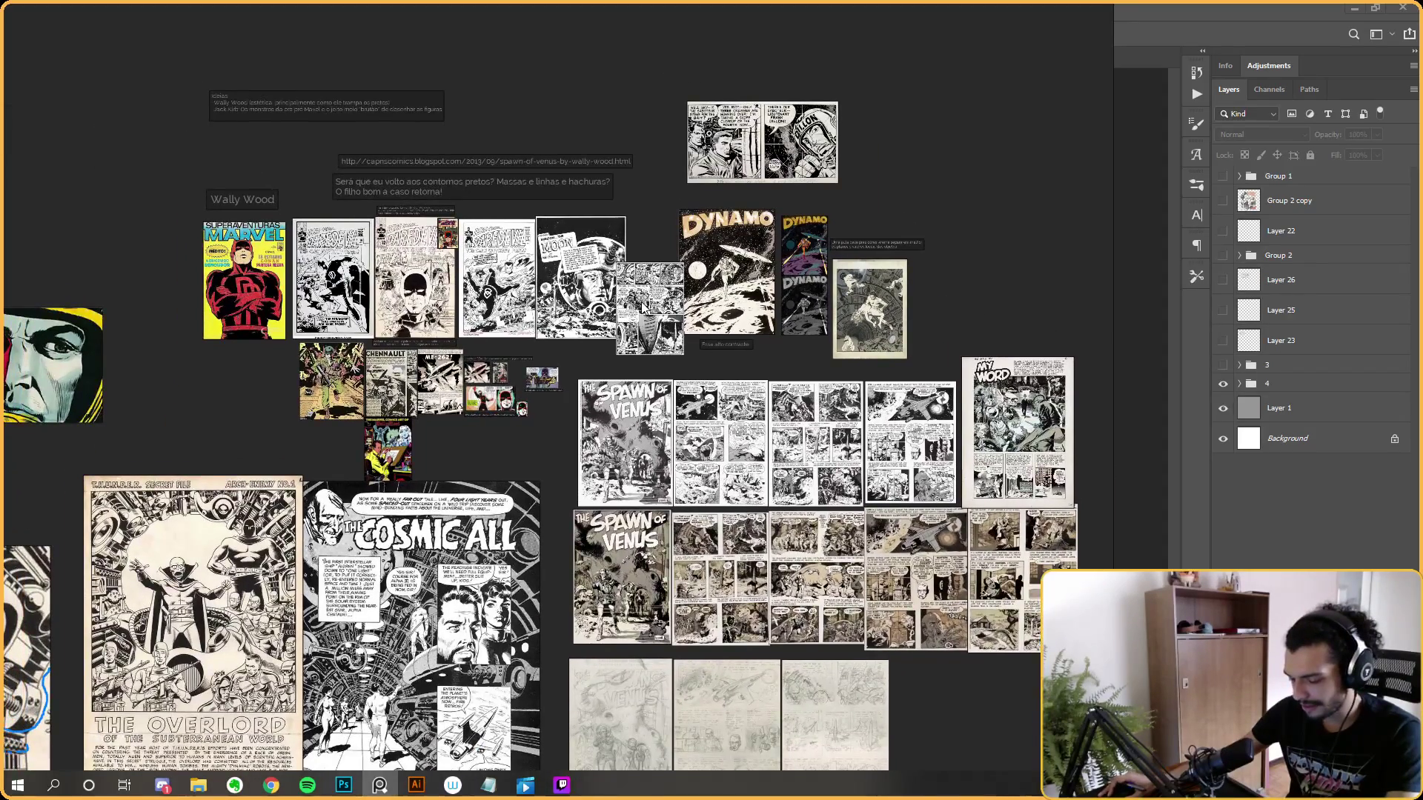
{"action": "scroll", "coordinate": [130, 259], "scroll_direction": "up", "scroll_amount": 2}
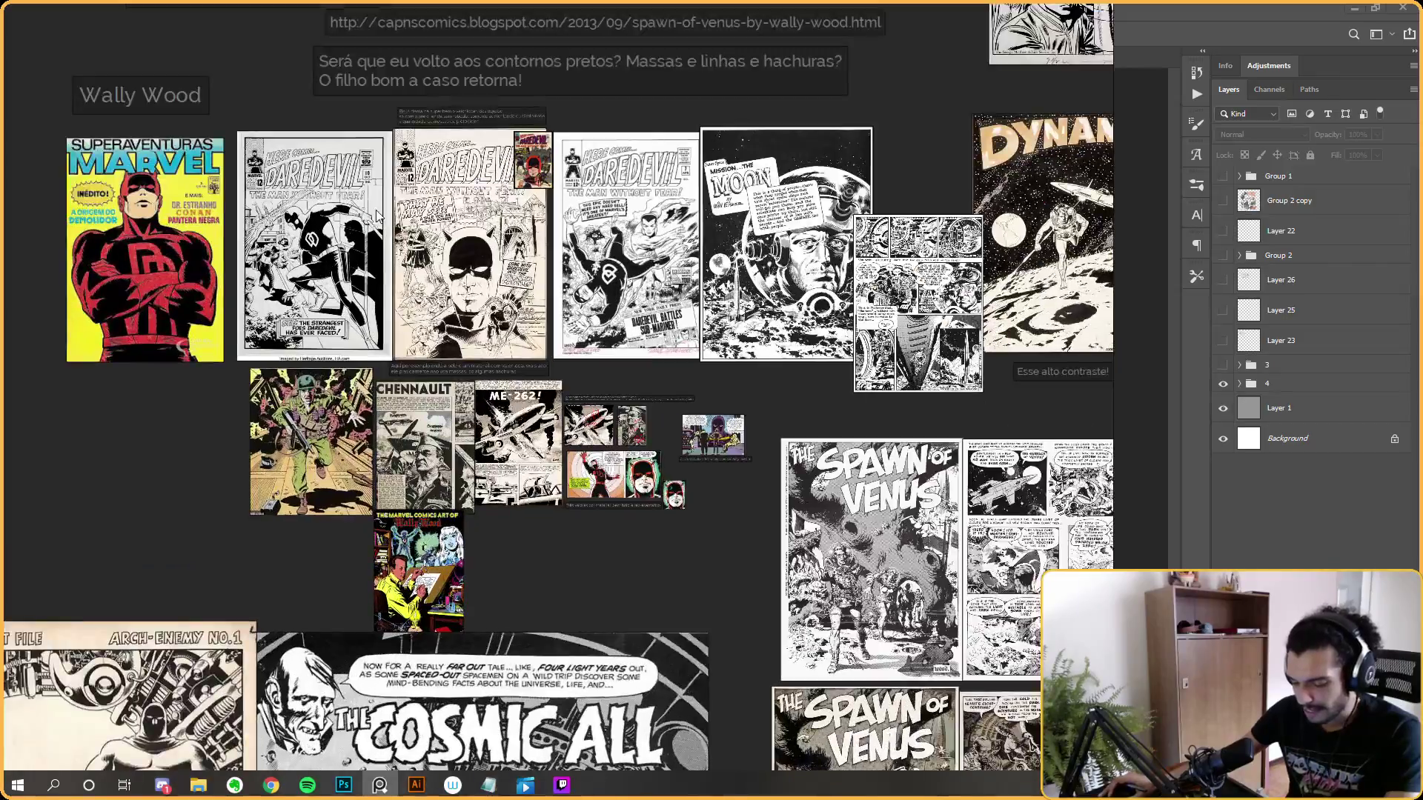
{"action": "scroll", "coordinate": [495, 326], "scroll_direction": "down", "scroll_amount": 4}
{"action": "scroll", "coordinate": [494, 326], "scroll_direction": "down", "scroll_amount": 3}
{"action": "scroll", "coordinate": [536, 242], "scroll_direction": "up", "scroll_amount": 3}
{"action": "scroll", "coordinate": [537, 242], "scroll_direction": "up", "scroll_amount": 2}
{"action": "scroll", "coordinate": [569, 356], "scroll_direction": "down", "scroll_amount": 3}
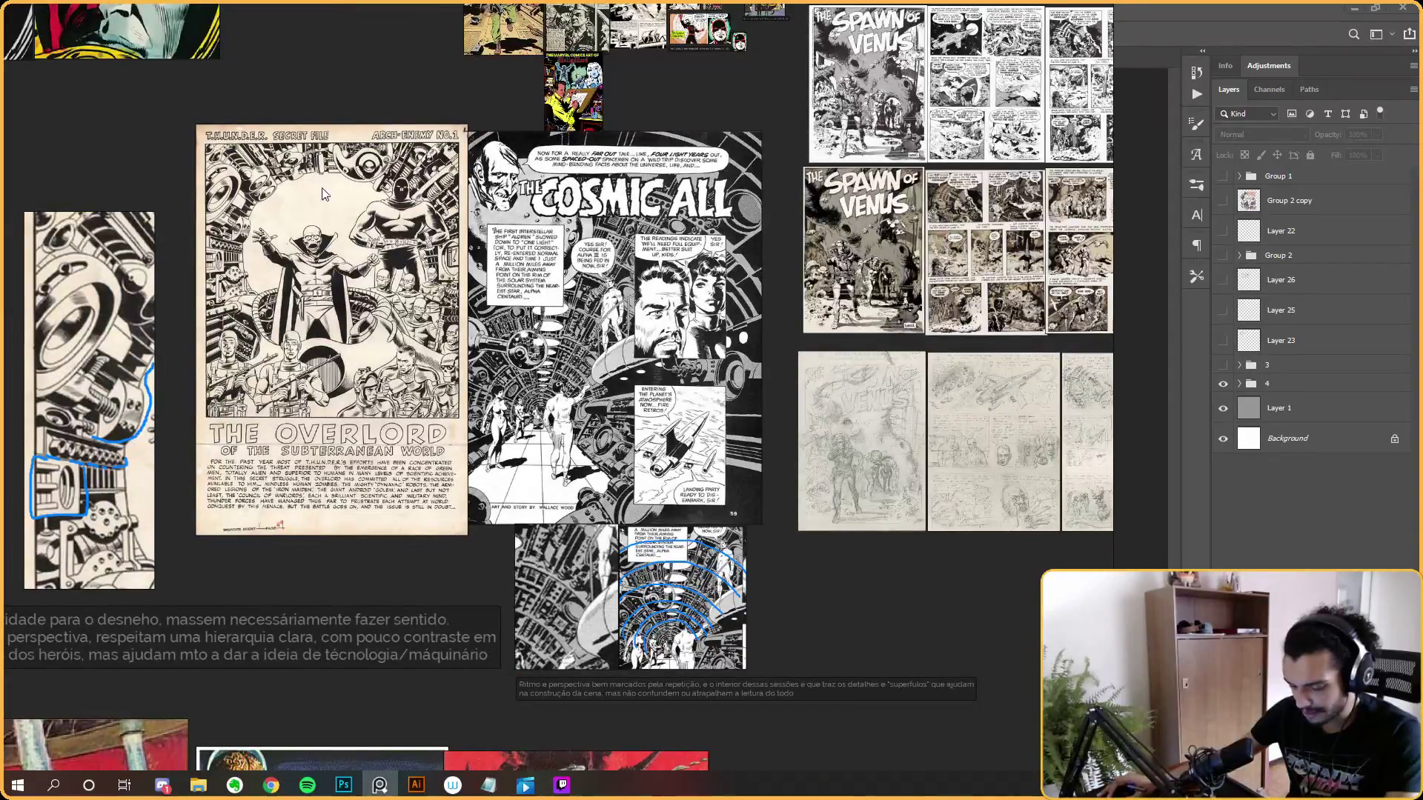
{"action": "scroll", "coordinate": [318, 190], "scroll_direction": "up", "scroll_amount": 5}
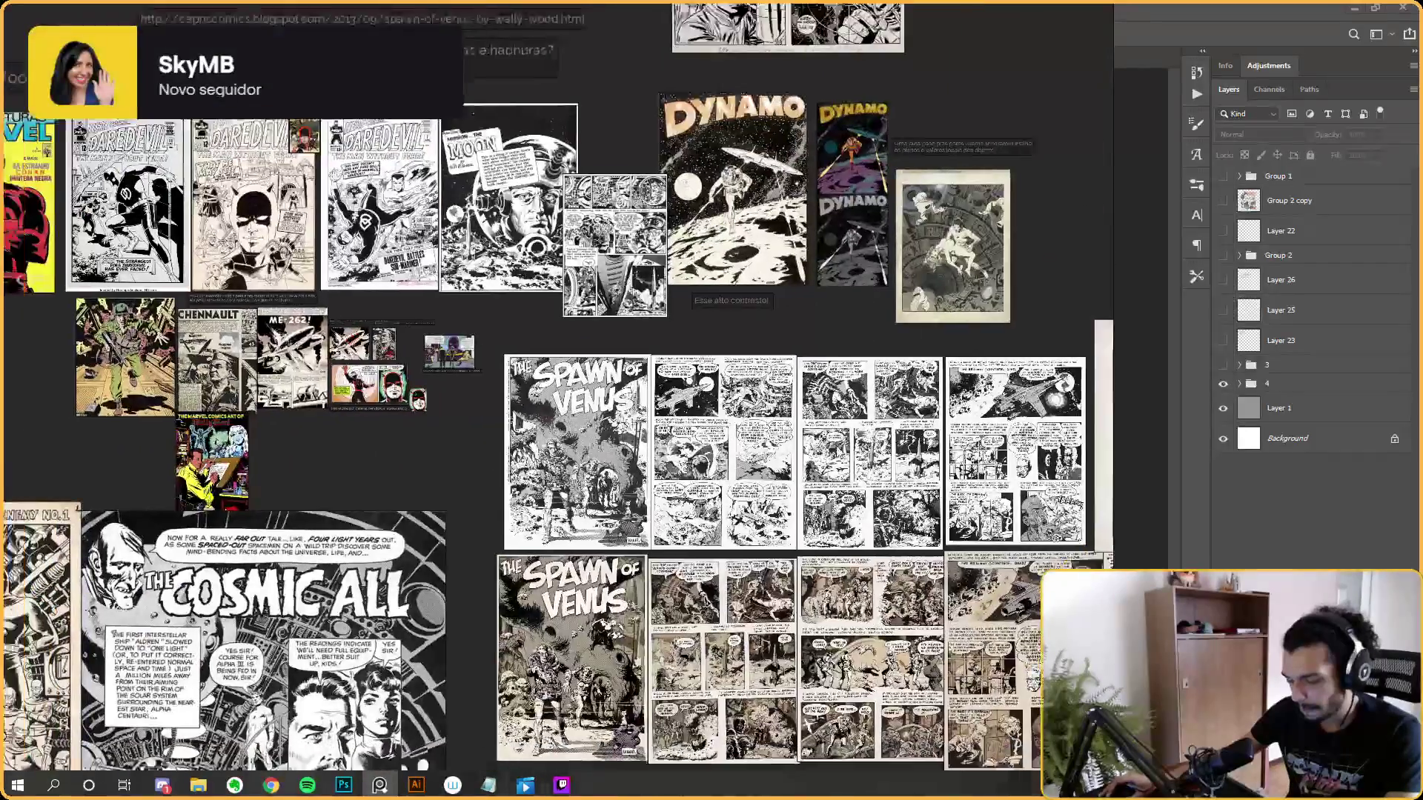
Examine the Spawn of Venus pages, the Daredevil covers and the Dynamo cover with its small colour and grayscale versions.
{"action": "scroll", "coordinate": [792, 349], "scroll_direction": "down", "scroll_amount": 3}
{"action": "scroll", "coordinate": [792, 349], "scroll_direction": "right", "scroll_amount": 5}
{"action": "scroll", "coordinate": [331, 287], "scroll_direction": "up", "scroll_amount": 6}
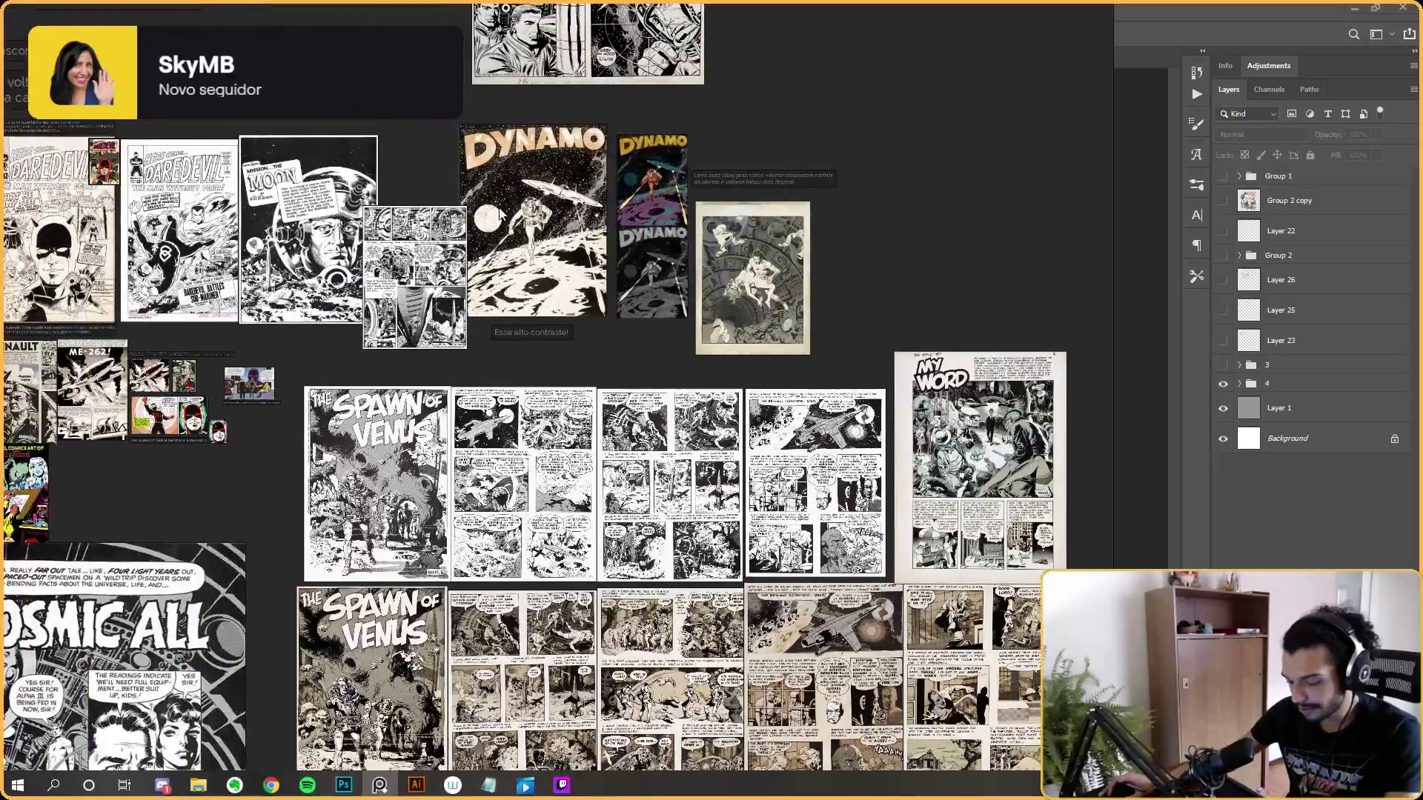
{"action": "scroll", "coordinate": [375, 215], "scroll_direction": "down", "scroll_amount": 3}
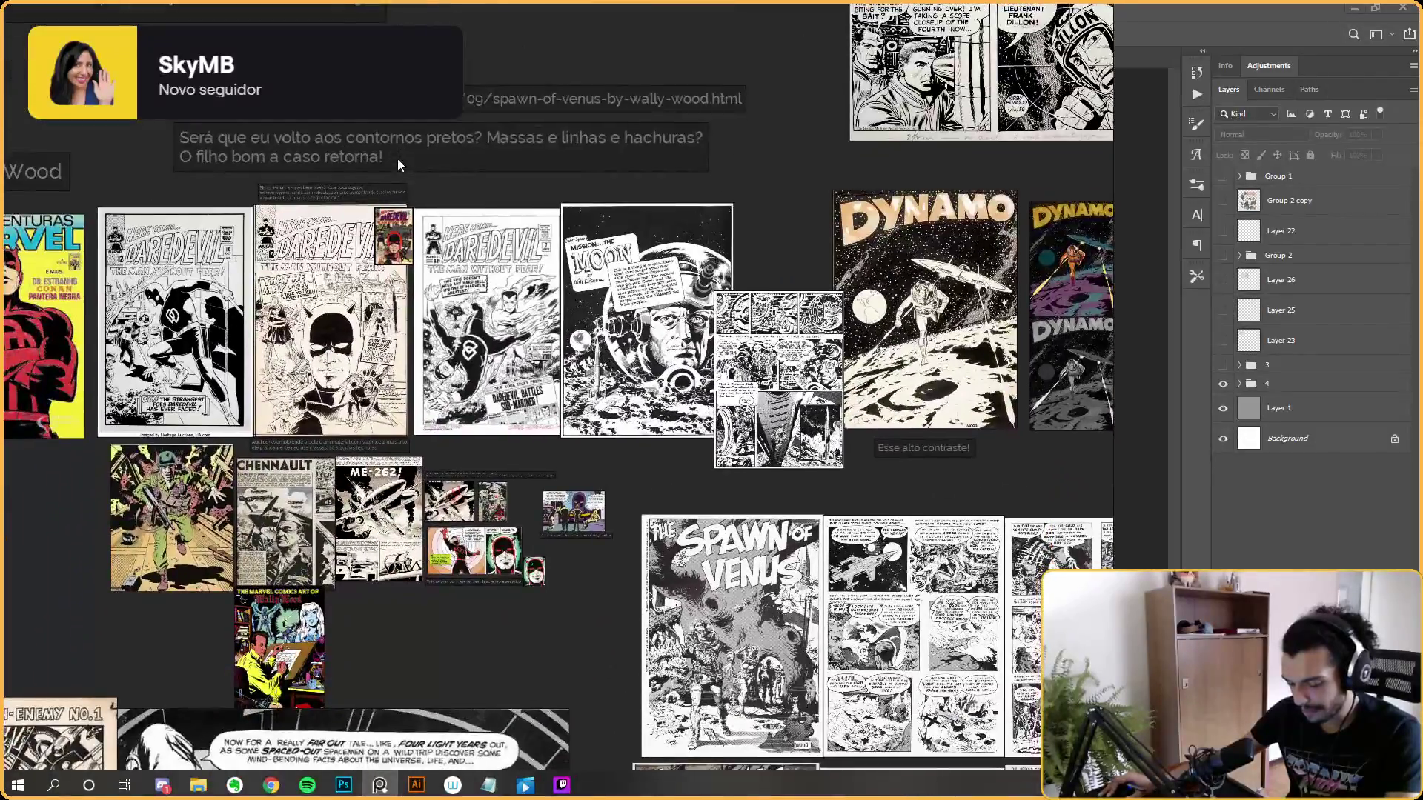
{"action": "scroll", "coordinate": [549, 222], "scroll_direction": "right", "scroll_amount": 6}
{"action": "scroll", "coordinate": [705, 287], "scroll_direction": "up", "scroll_amount": 4}
{"action": "scroll", "coordinate": [740, 294], "scroll_direction": "down", "scroll_amount": 5}
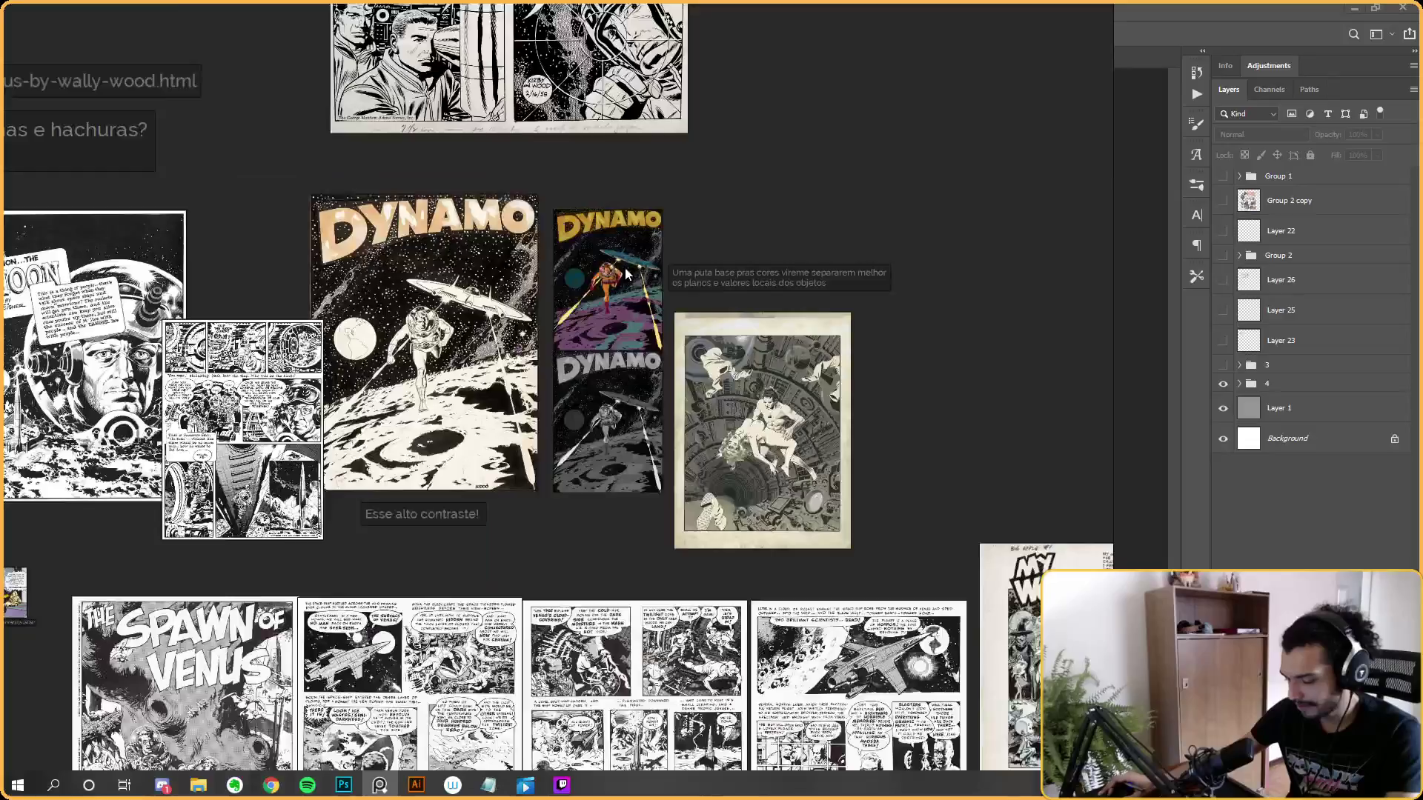
{"action": "scroll", "coordinate": [523, 285], "scroll_direction": "down", "scroll_amount": 2}
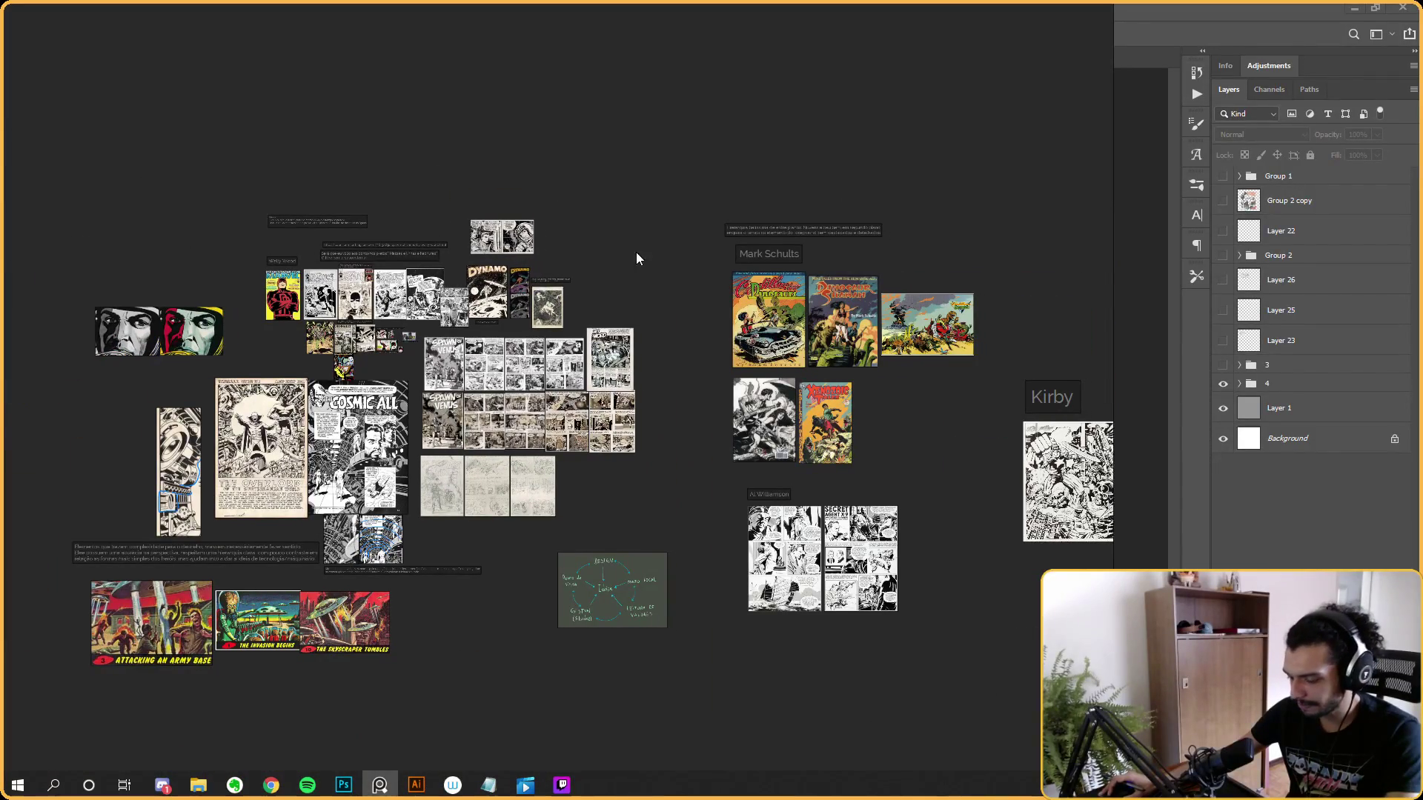
Survey the wider reference board, covering the Wally Wood, Mark Schultz and Kirby artwork groups.
{"action": "scroll", "coordinate": [636, 254], "scroll_direction": "down", "scroll_amount": 1}
{"action": "scroll", "coordinate": [636, 255], "scroll_direction": "right", "scroll_amount": 3}
{"action": "scroll", "coordinate": [750, 265], "scroll_direction": "right", "scroll_amount": 5}
{"action": "scroll", "coordinate": [686, 155], "scroll_direction": "left", "scroll_amount": 5}
{"action": "scroll", "coordinate": [686, 155], "scroll_direction": "down", "scroll_amount": 3}
{"action": "left_click_drag", "start_coordinate": [686, 155], "coordinate": [447, 250]}
{"action": "scroll", "coordinate": [606, 256], "scroll_direction": "left", "scroll_amount": 5}
{"action": "scroll", "coordinate": [606, 256], "scroll_direction": "up", "scroll_amount": 2}
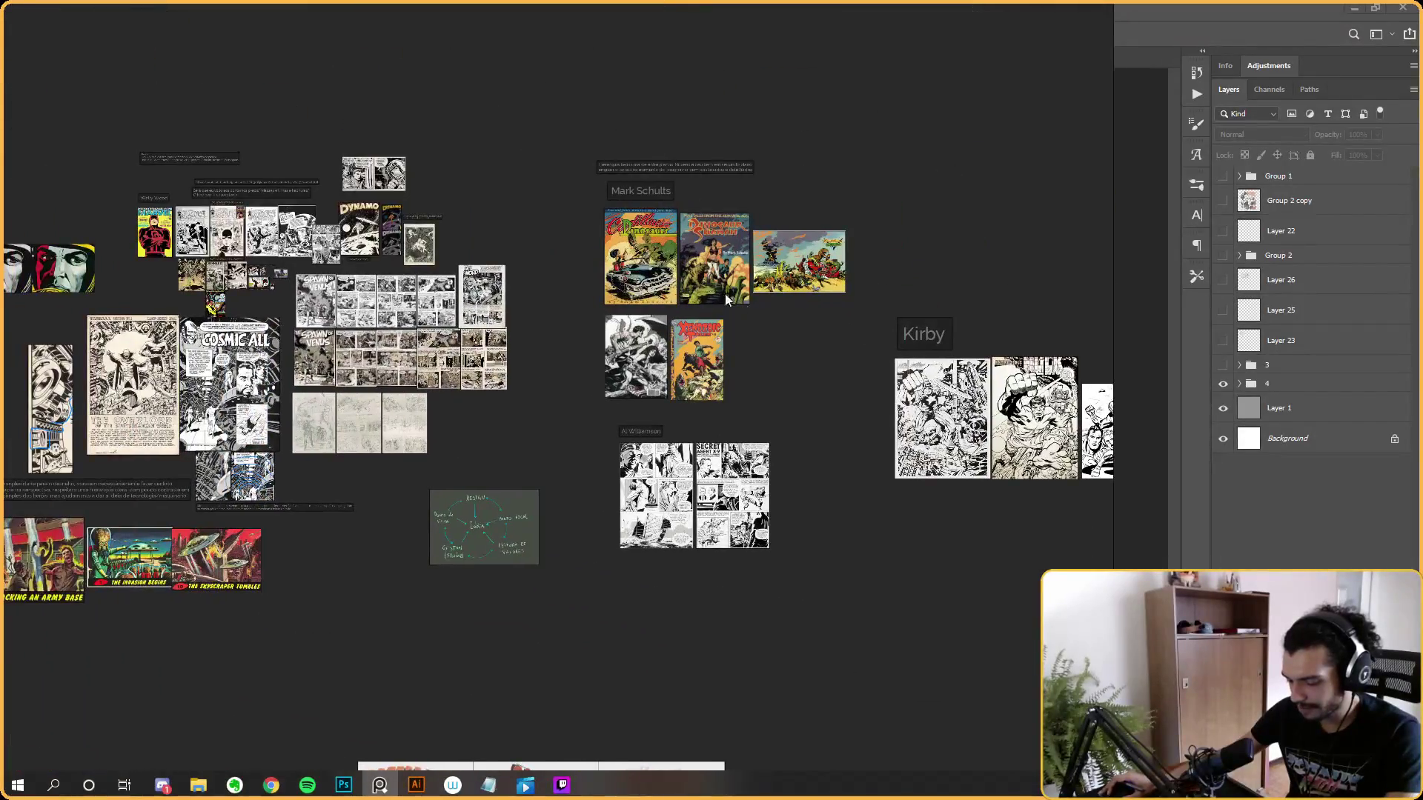
{"action": "scroll", "coordinate": [701, 292], "scroll_direction": "up", "scroll_amount": 1}
{"action": "scroll", "coordinate": [393, 269], "scroll_direction": "down", "scroll_amount": 1}
Examine the Cosmic All page and its detail crops with blue perspective arcs and notes on rhythm.
{"action": "scroll", "coordinate": [393, 269], "scroll_direction": "up", "scroll_amount": 5}
{"action": "left_click_drag", "start_coordinate": [579, 273], "coordinate": [347, 363]}
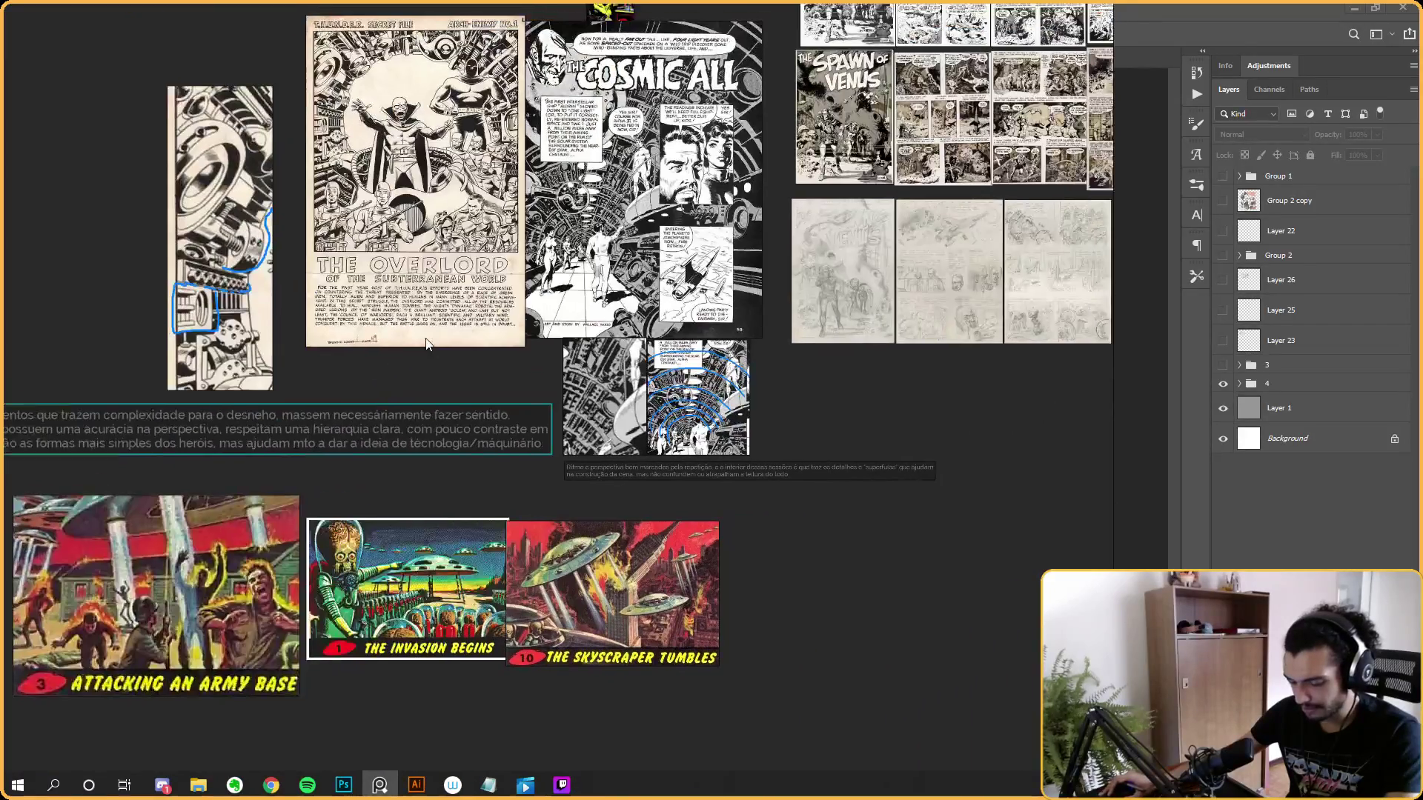
{"action": "scroll", "coordinate": [870, 483], "scroll_direction": "up", "scroll_amount": 4}
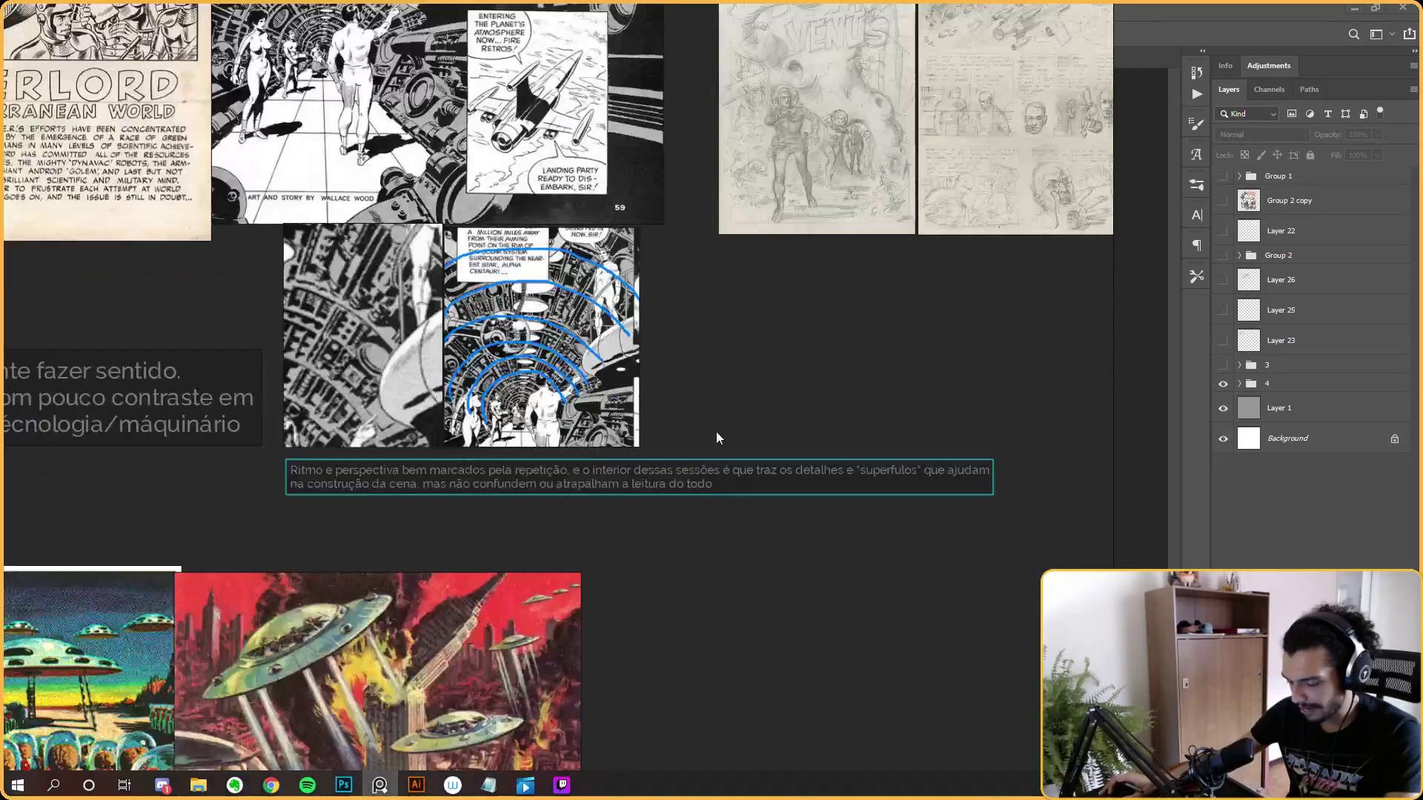
{"action": "scroll", "coordinate": [420, 220], "scroll_direction": "up", "scroll_amount": 5}
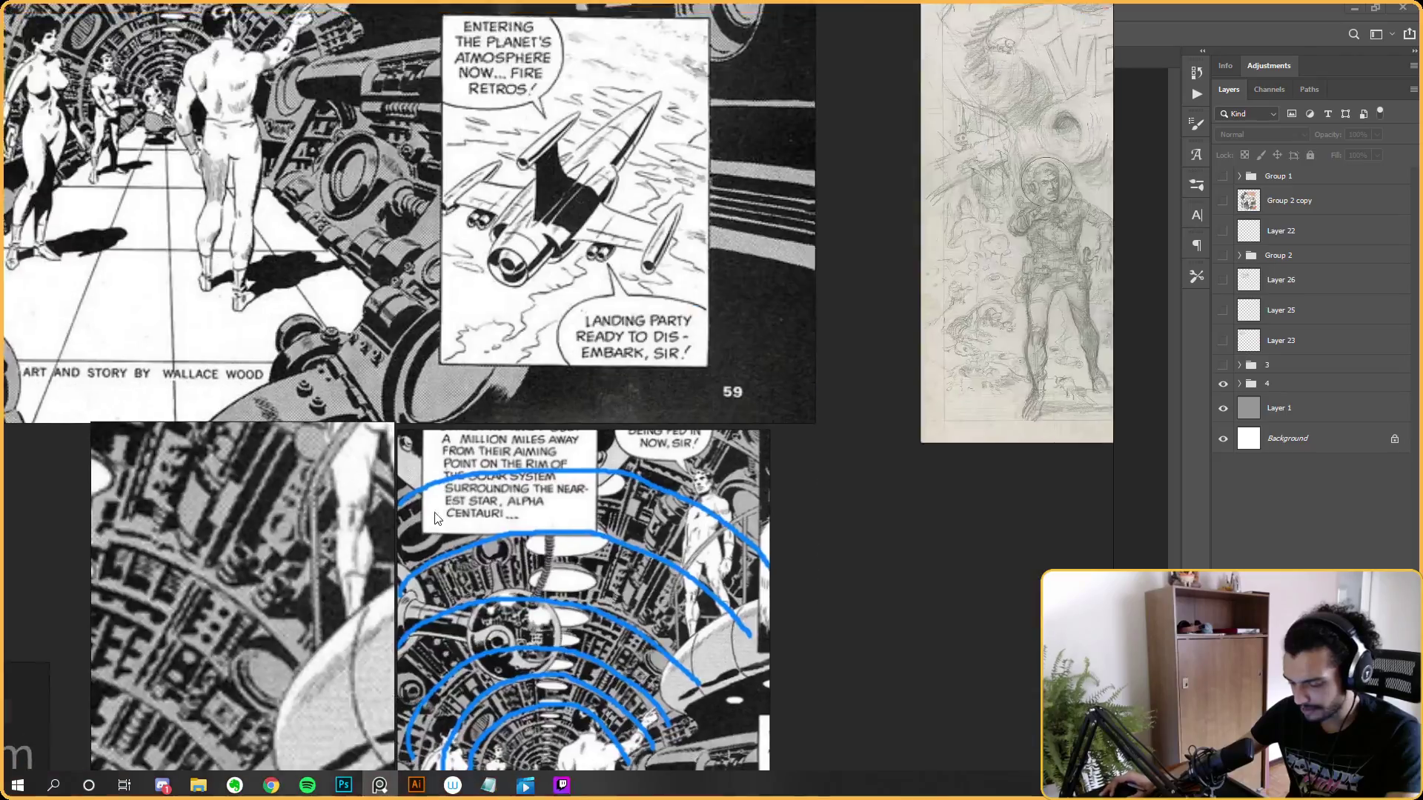
{"action": "scroll", "coordinate": [489, 225], "scroll_direction": "down", "scroll_amount": 2}
{"action": "scroll", "coordinate": [489, 224], "scroll_direction": "down", "scroll_amount": 5}
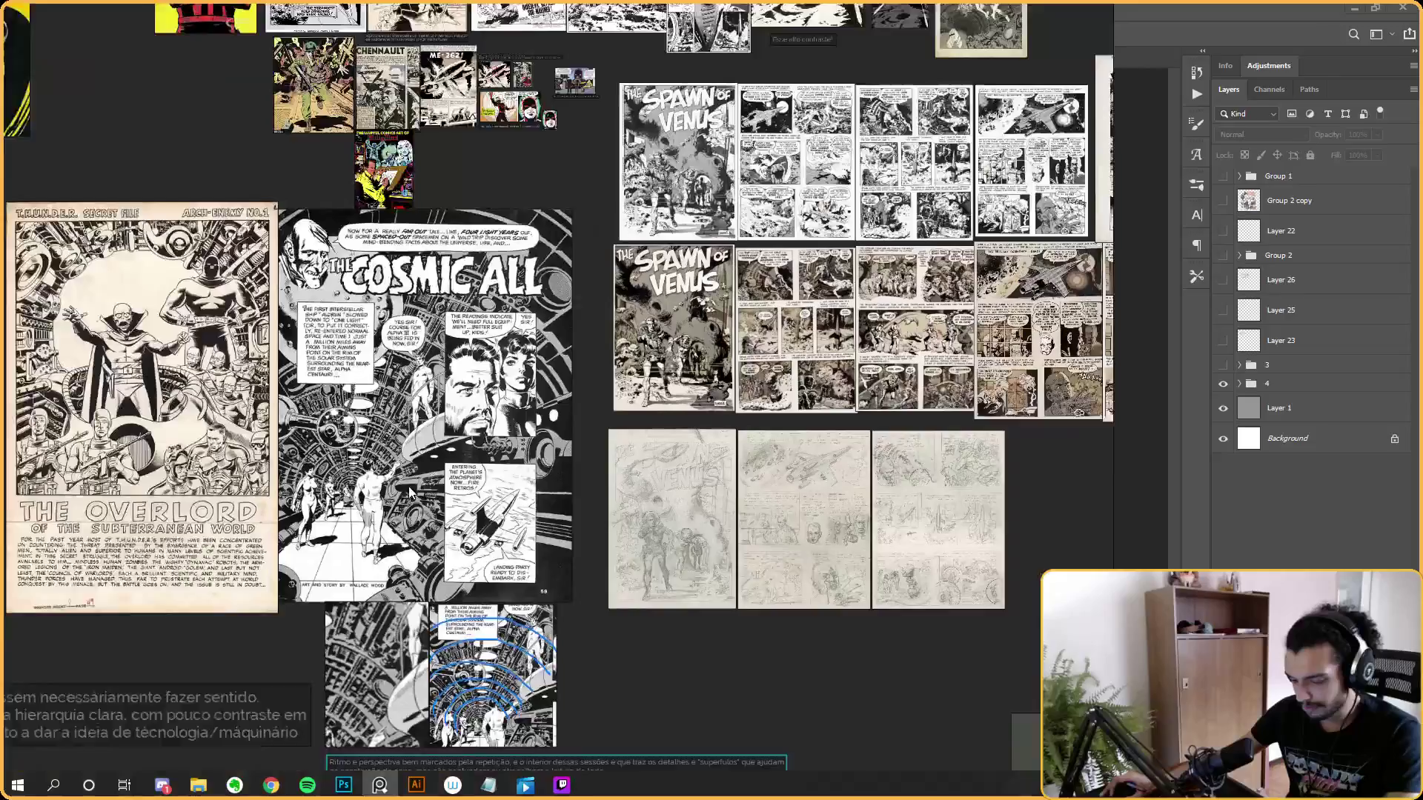
Examine the value-annotated crops of the ME-262 plane, the Chennault portrait and the Daredevil panels with their notes.
{"action": "scroll", "coordinate": [211, 383], "scroll_direction": "up", "scroll_amount": 3}
{"action": "scroll", "coordinate": [211, 383], "scroll_direction": "up", "scroll_amount": 3}
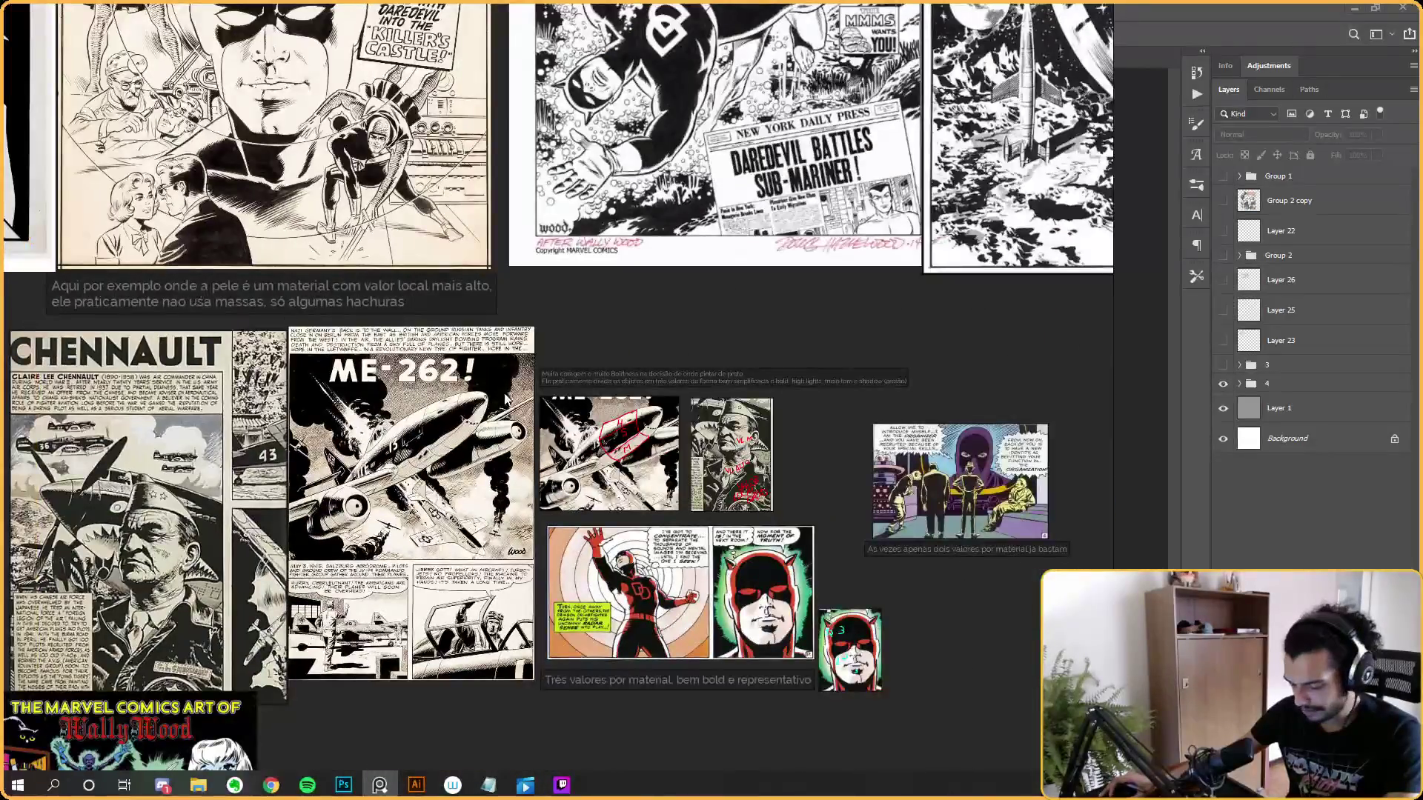
{"action": "scroll", "coordinate": [646, 371], "scroll_direction": "up", "scroll_amount": 5}
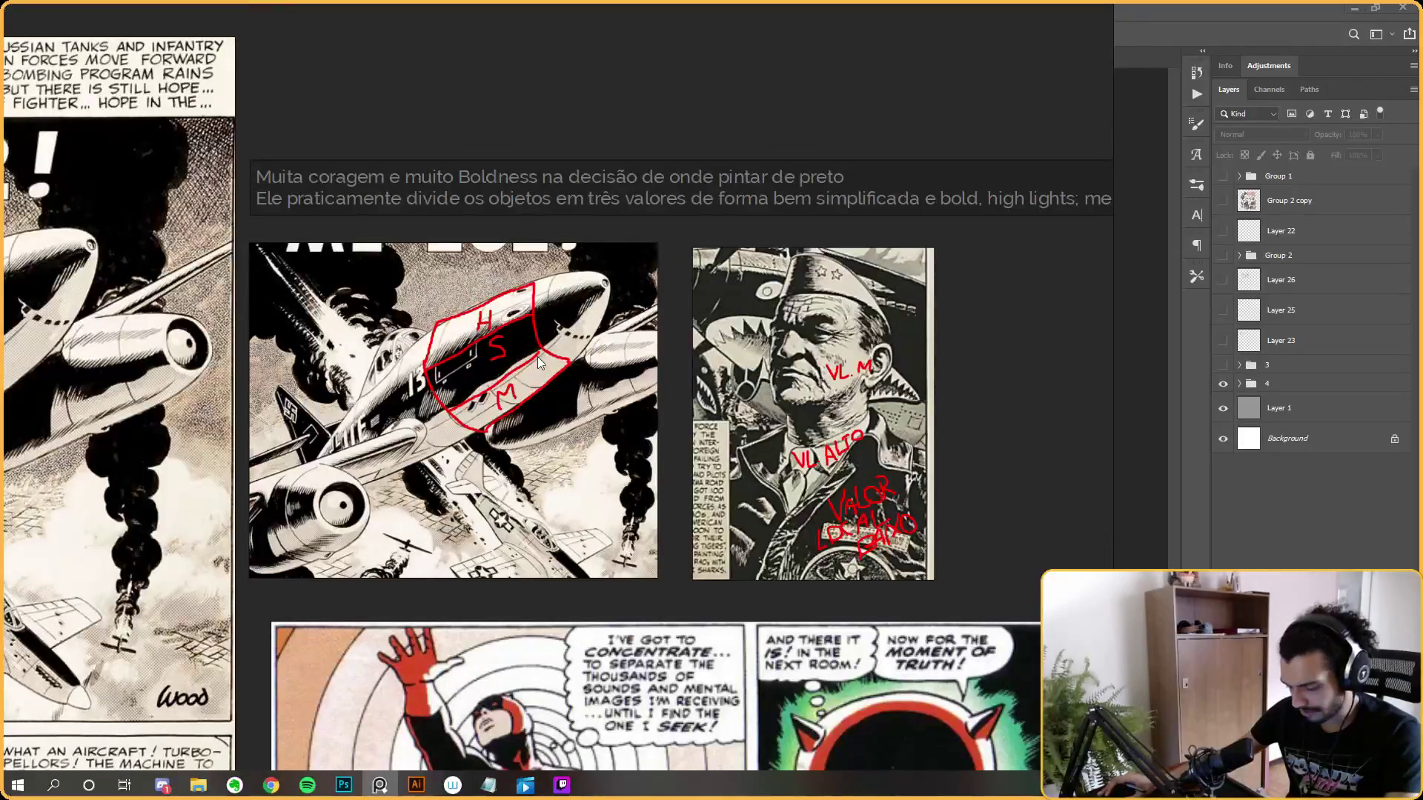
{"action": "scroll", "coordinate": [810, 376], "scroll_direction": "down", "scroll_amount": 3}
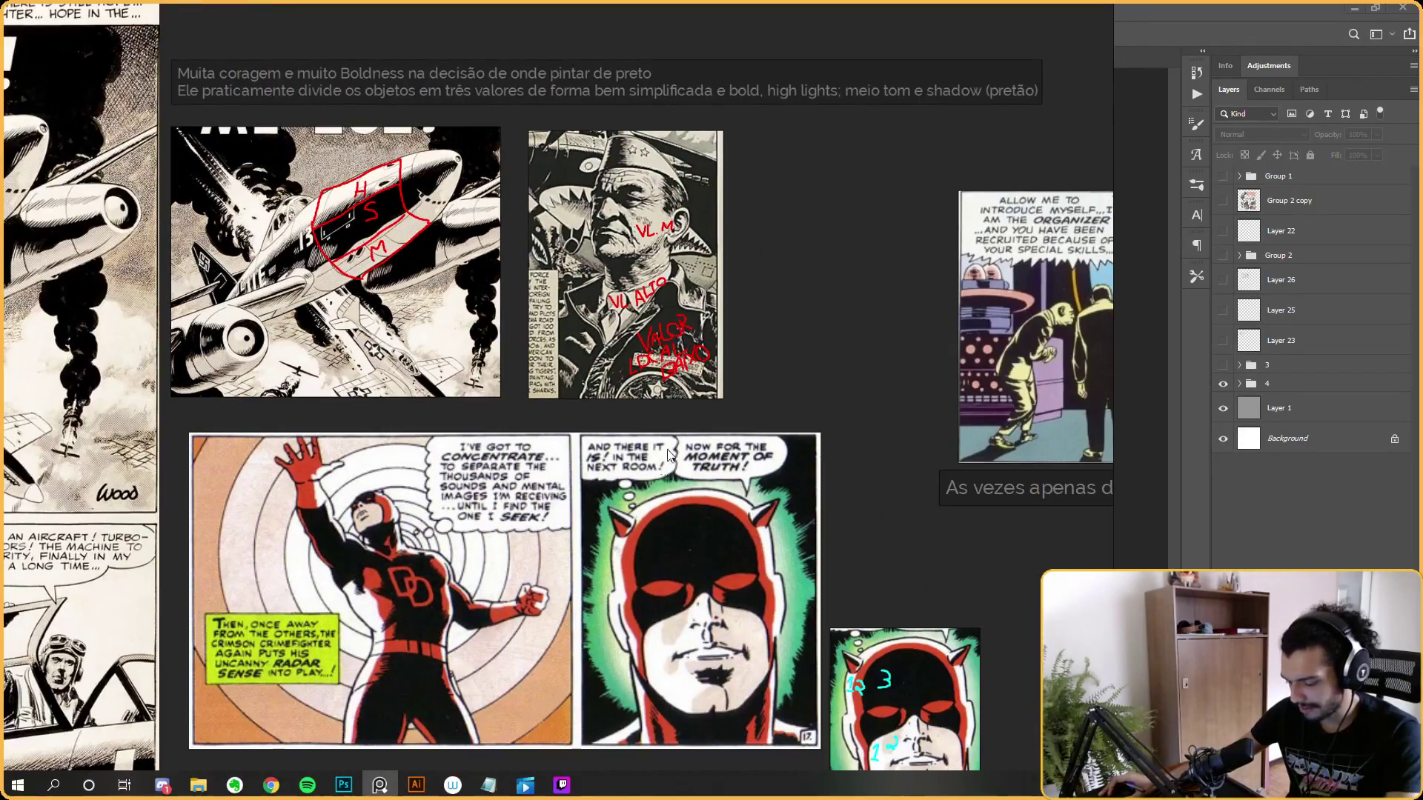
{"action": "scroll", "coordinate": [648, 487], "scroll_direction": "down", "scroll_amount": 2}
Study the H, S and M value areas marked on the ME-262 plane and the full ME-262 comic page.
{"action": "scroll", "coordinate": [357, 273], "scroll_direction": "up", "scroll_amount": 5}
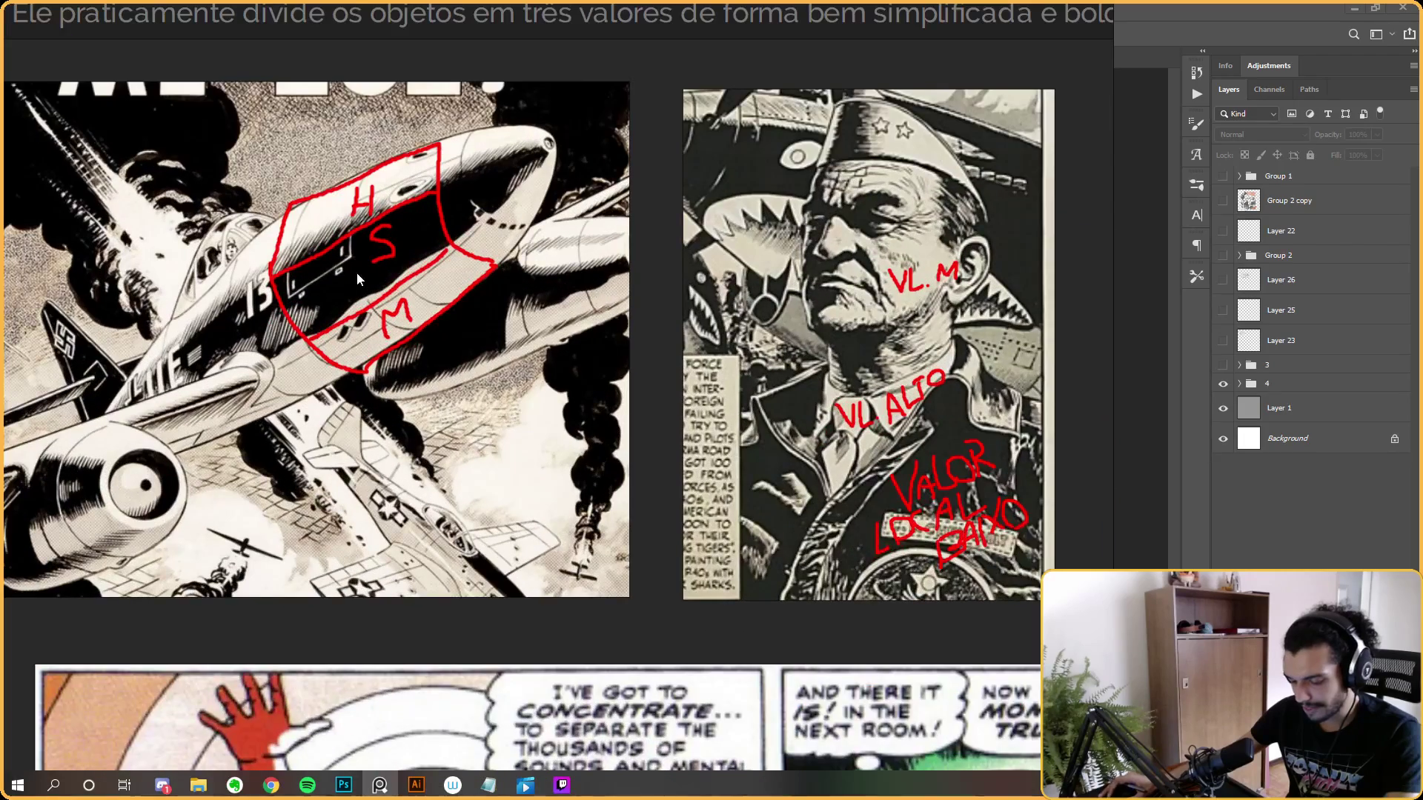
{"action": "left_click_drag", "start_coordinate": [357, 272], "coordinate": [472, 372]}
{"action": "scroll", "coordinate": [481, 371], "scroll_direction": "up", "scroll_amount": 1}
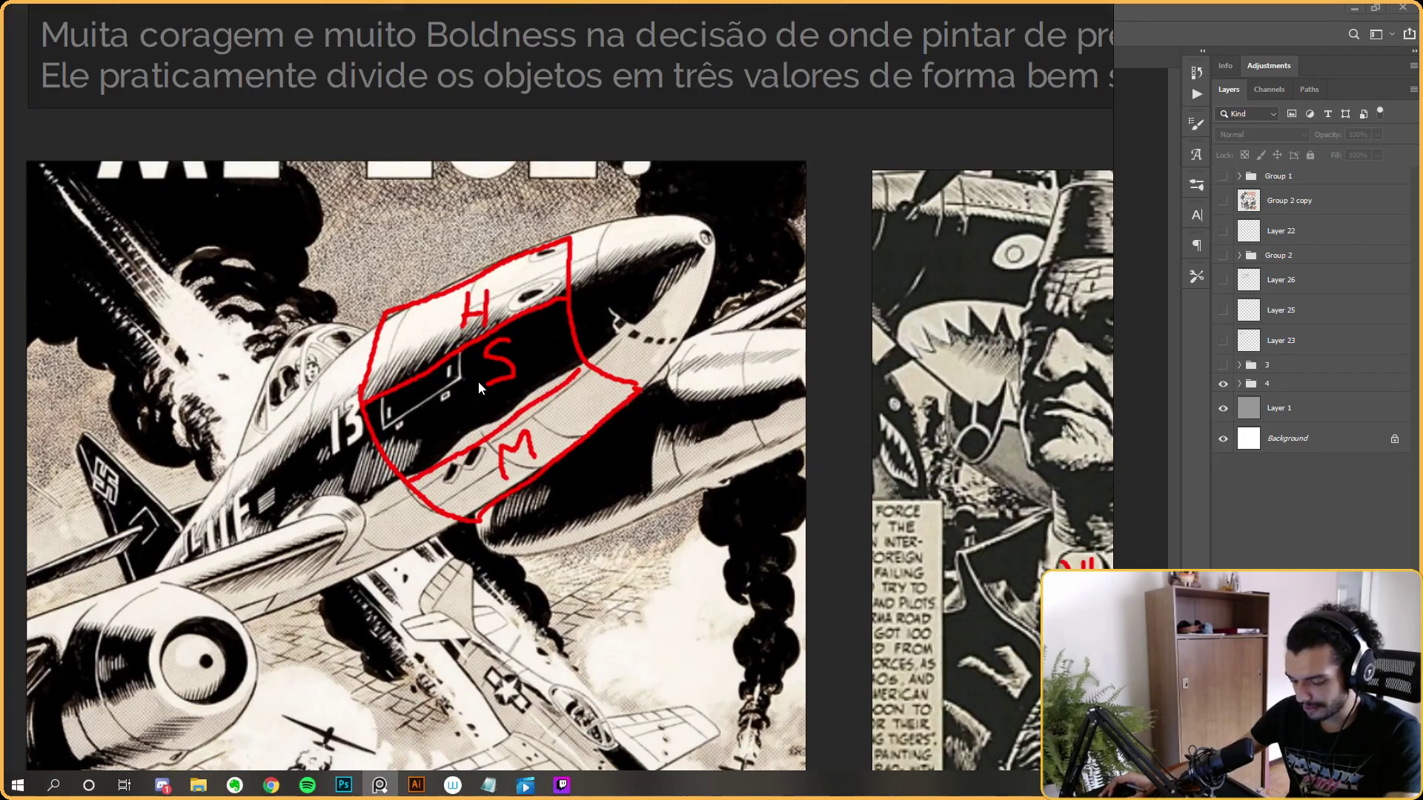
{"action": "left_click_drag", "start_coordinate": [498, 323], "coordinate": [532, 322]}
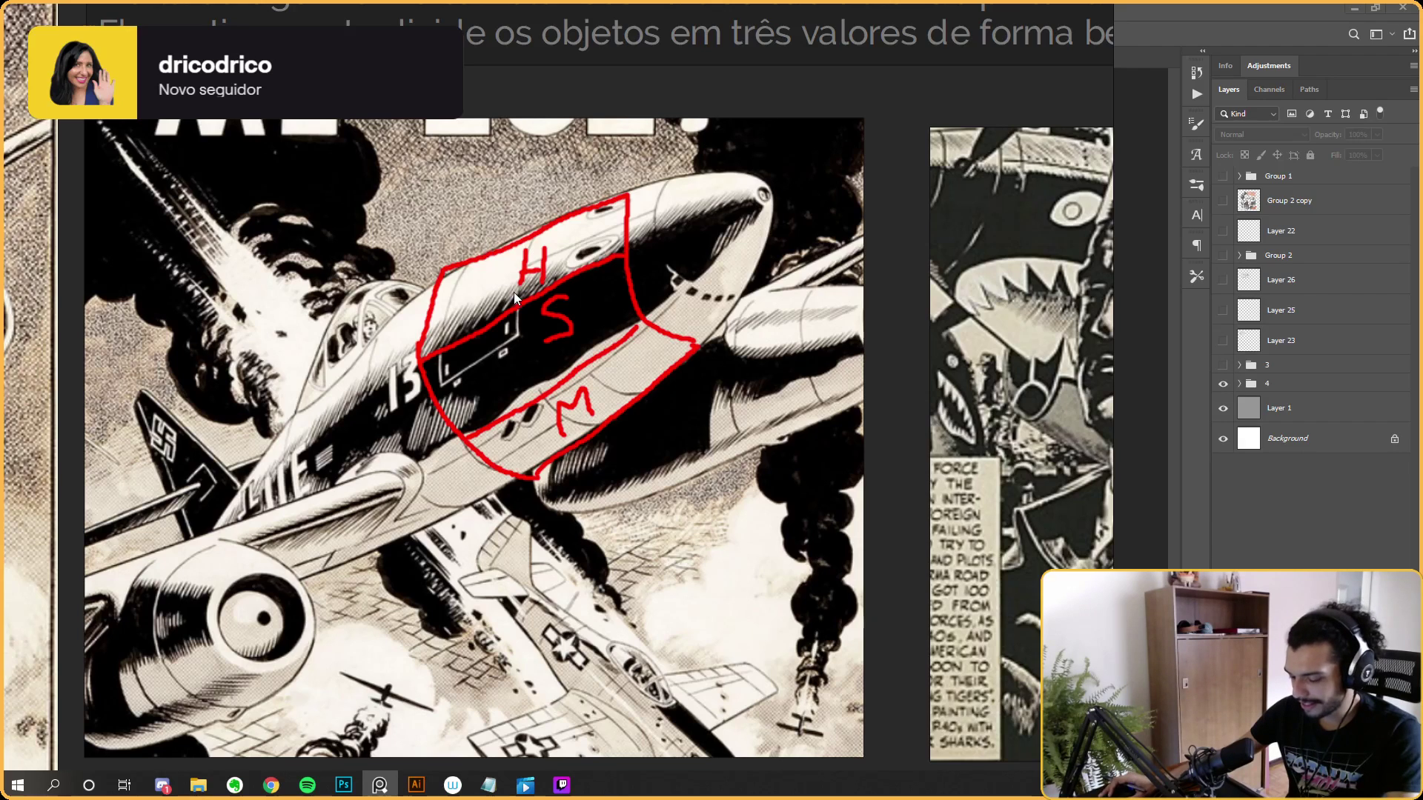
{"action": "scroll", "coordinate": [507, 284], "scroll_direction": "down", "scroll_amount": 2}
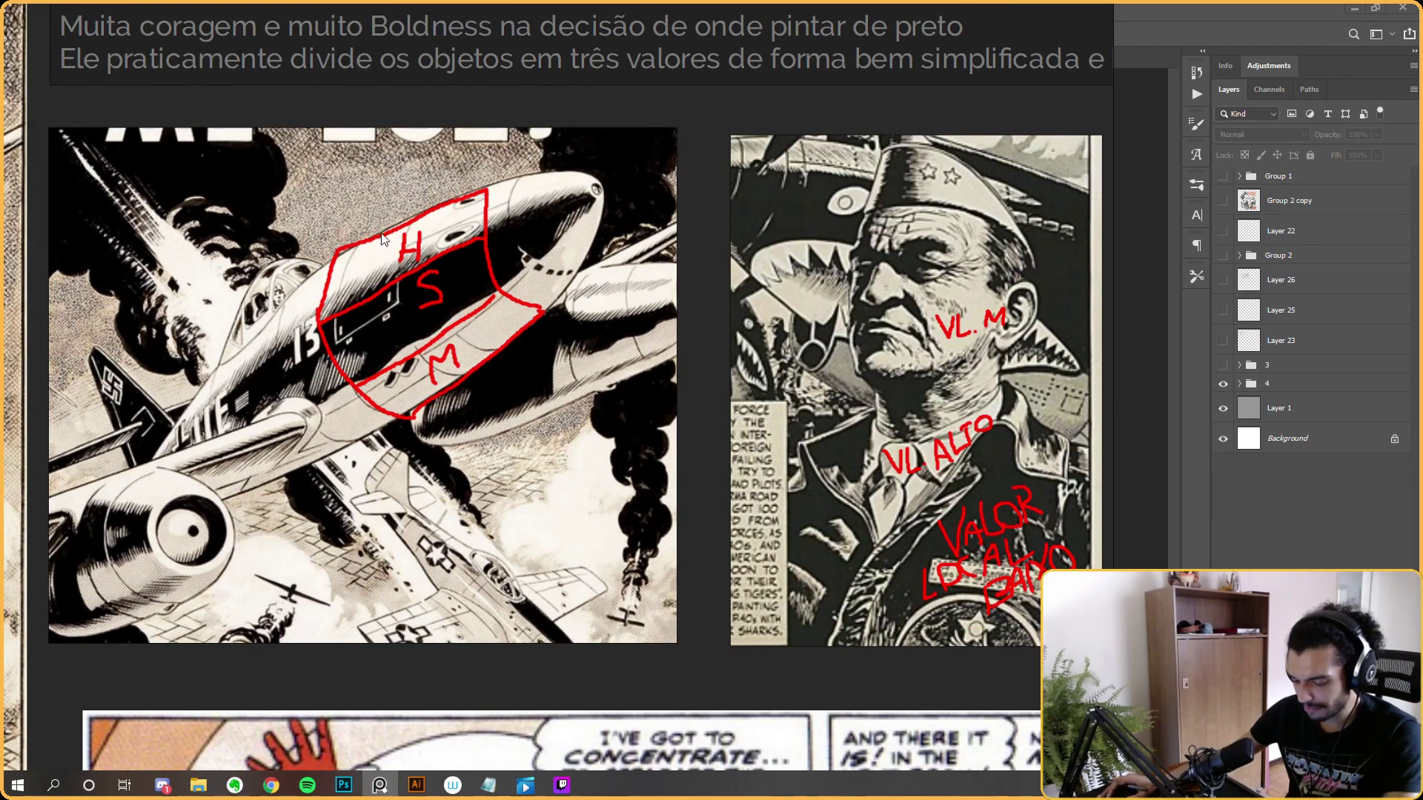
{"action": "left_click_drag", "start_coordinate": [257, 252], "coordinate": [335, 260]}
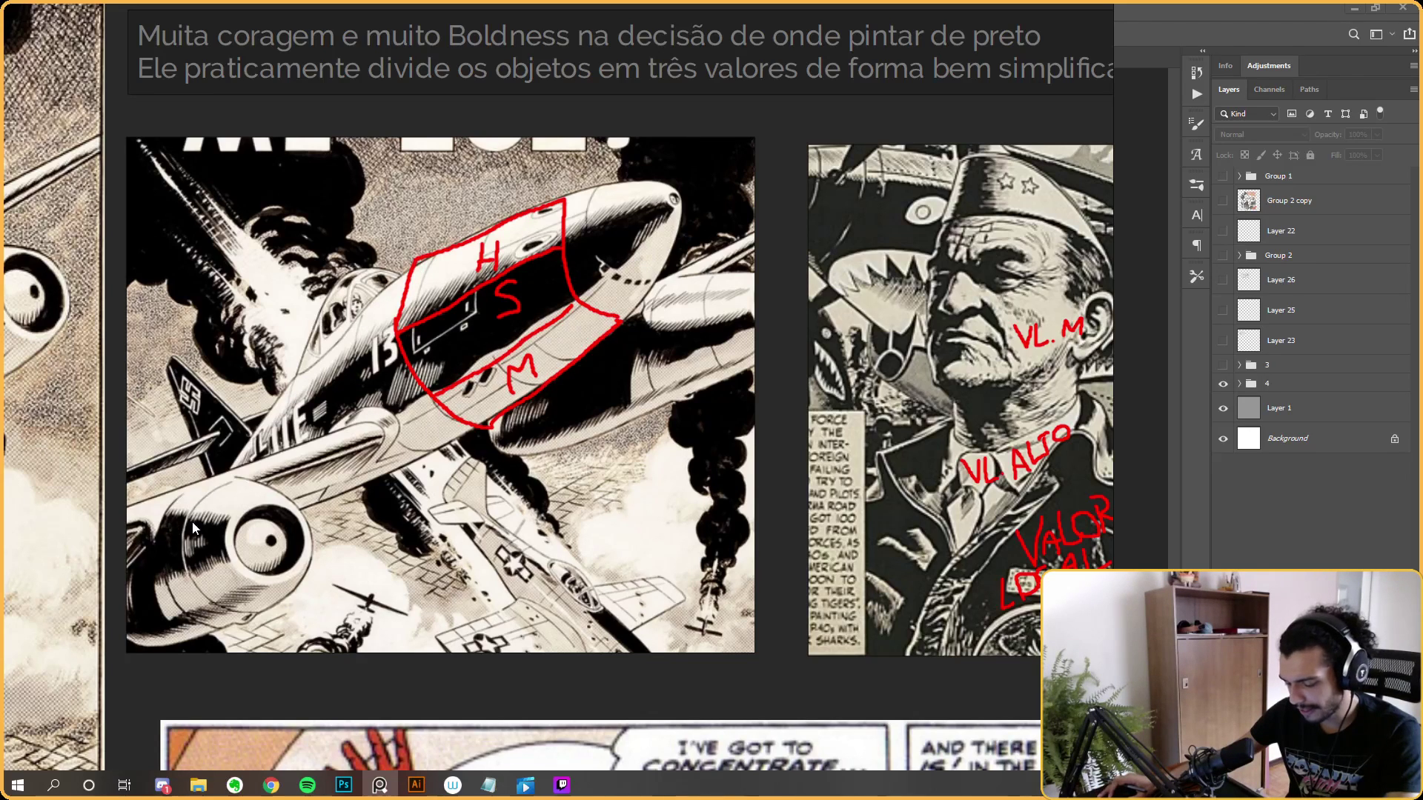
{"action": "scroll", "coordinate": [376, 269], "scroll_direction": "down", "scroll_amount": 4}
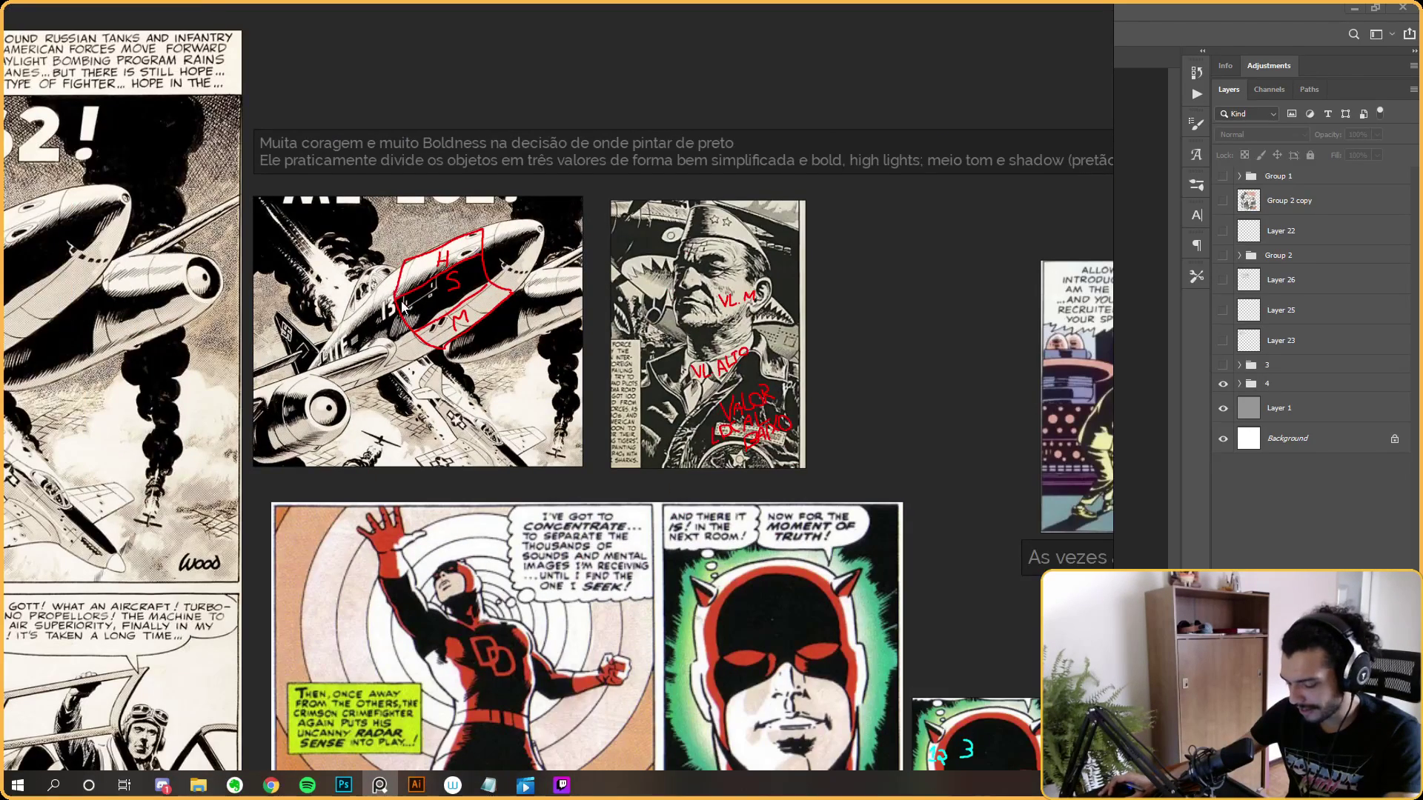
{"action": "scroll", "coordinate": [433, 212], "scroll_direction": "up", "scroll_amount": 2}
{"action": "scroll", "coordinate": [434, 212], "scroll_direction": "down", "scroll_amount": 1}
{"action": "scroll", "coordinate": [311, 356], "scroll_direction": "up", "scroll_amount": 1}
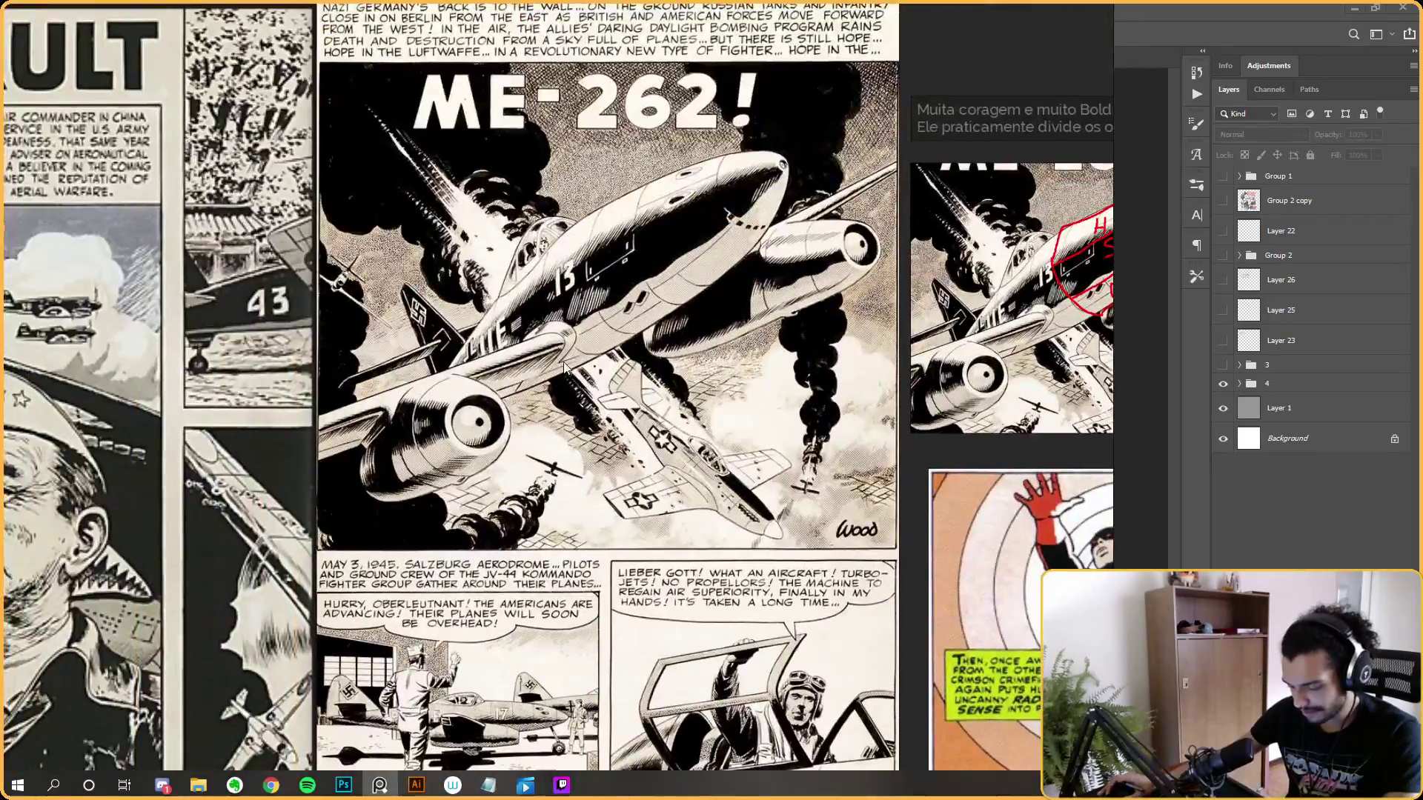
Examine the inking of the Daredevil "Killer's Castle" cover and the note about light skin values beneath it.
{"action": "scroll", "coordinate": [223, 445], "scroll_direction": "down", "scroll_amount": 2}
{"action": "scroll", "coordinate": [198, 508], "scroll_direction": "up", "scroll_amount": 2}
{"action": "scroll", "coordinate": [199, 508], "scroll_direction": "down", "scroll_amount": 1}
{"action": "scroll", "coordinate": [312, 523], "scroll_direction": "up", "scroll_amount": 1}
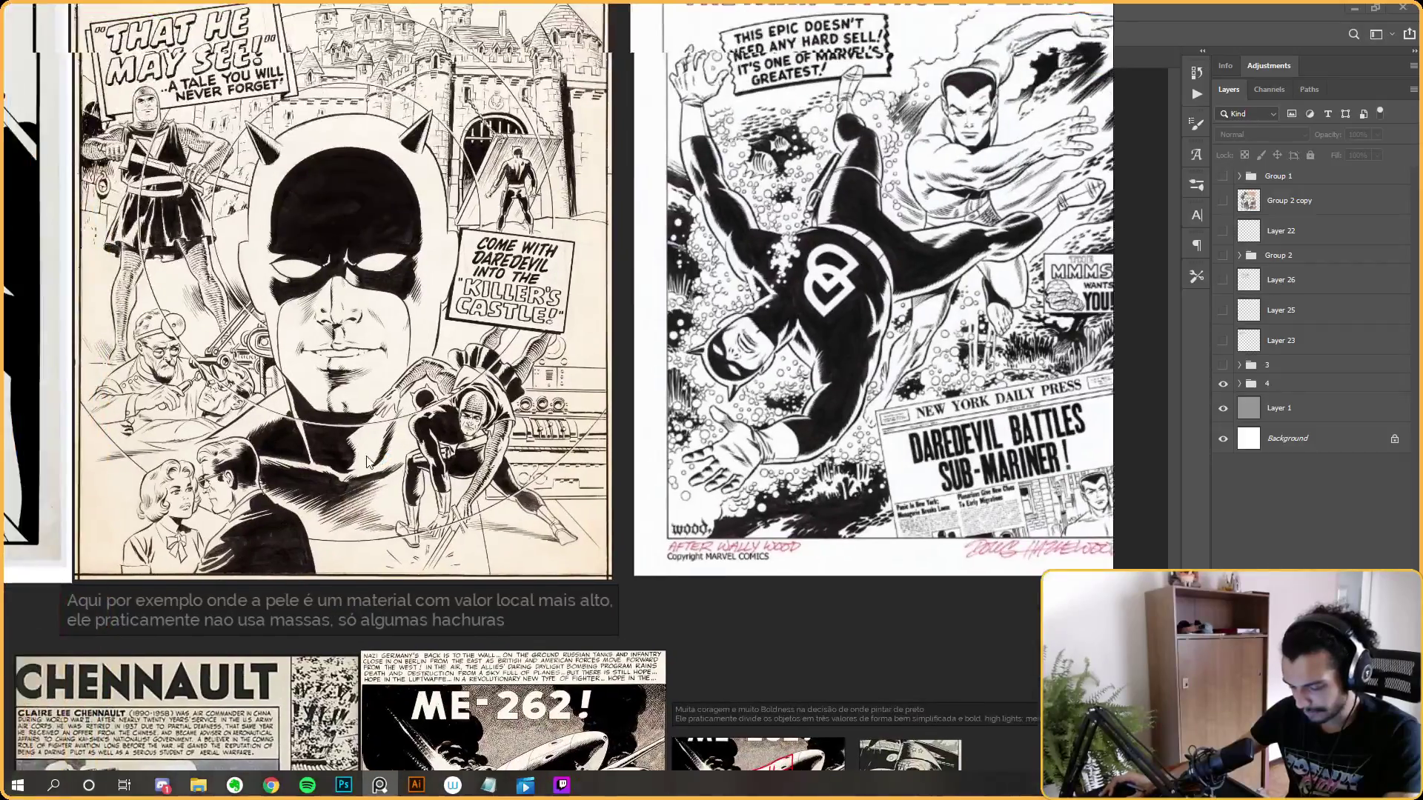
{"action": "scroll", "coordinate": [312, 523], "scroll_direction": "up", "scroll_amount": 2}
{"action": "scroll", "coordinate": [415, 355], "scroll_direction": "down", "scroll_amount": 1}
{"action": "scroll", "coordinate": [472, 387], "scroll_direction": "up", "scroll_amount": 3}
{"action": "scroll", "coordinate": [475, 388], "scroll_direction": "down", "scroll_amount": 1}
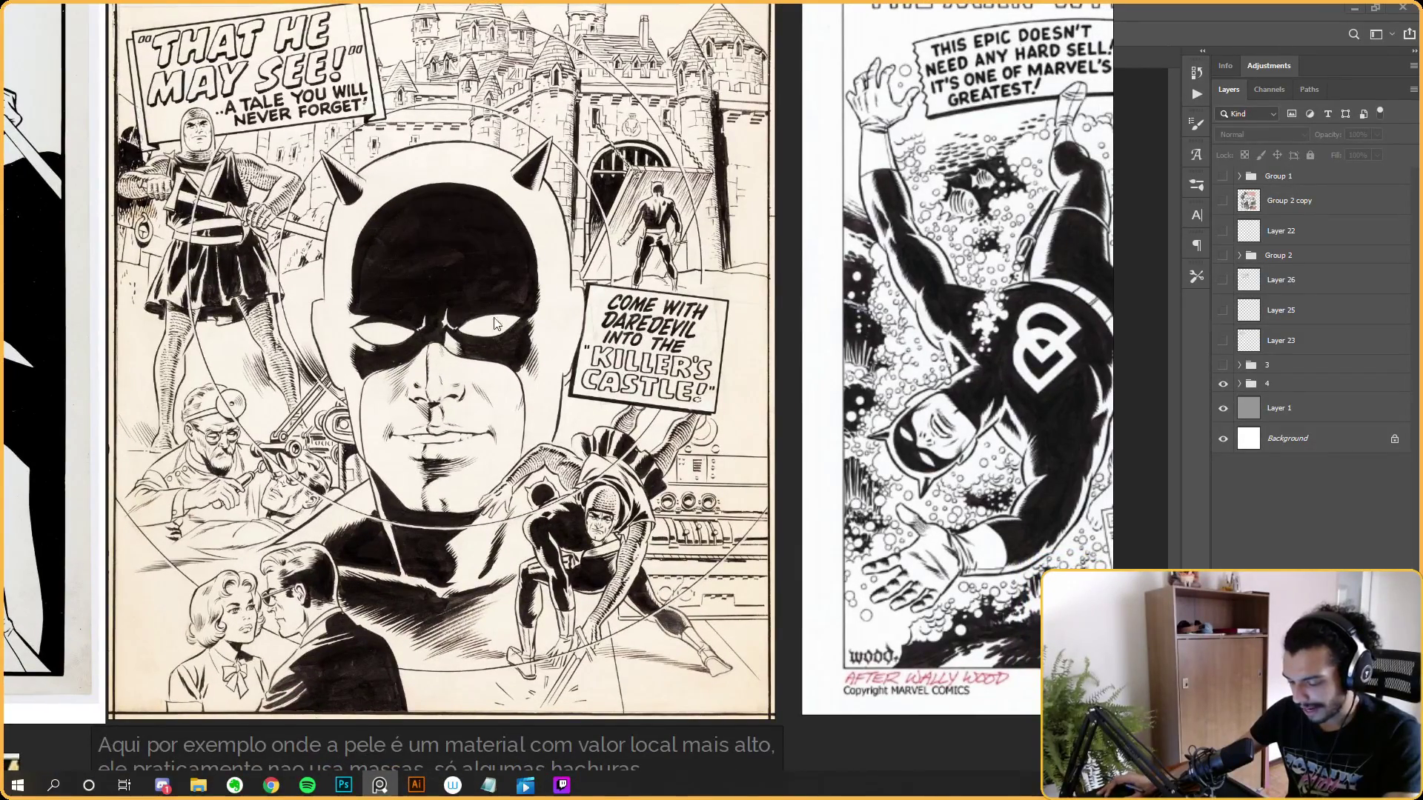
{"action": "scroll", "coordinate": [580, 316], "scroll_direction": "down", "scroll_amount": 1}
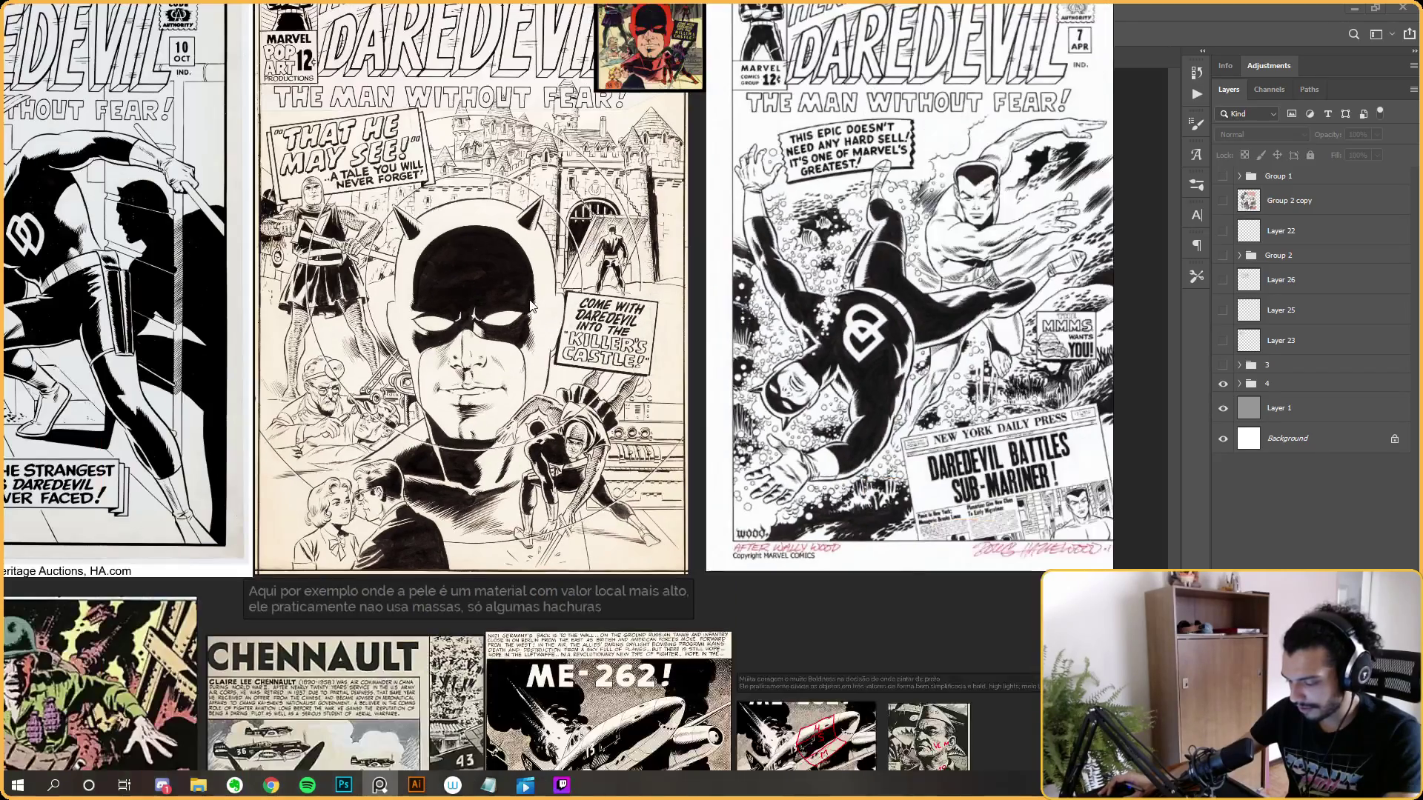
{"action": "scroll", "coordinate": [521, 304], "scroll_direction": "up", "scroll_amount": 1}
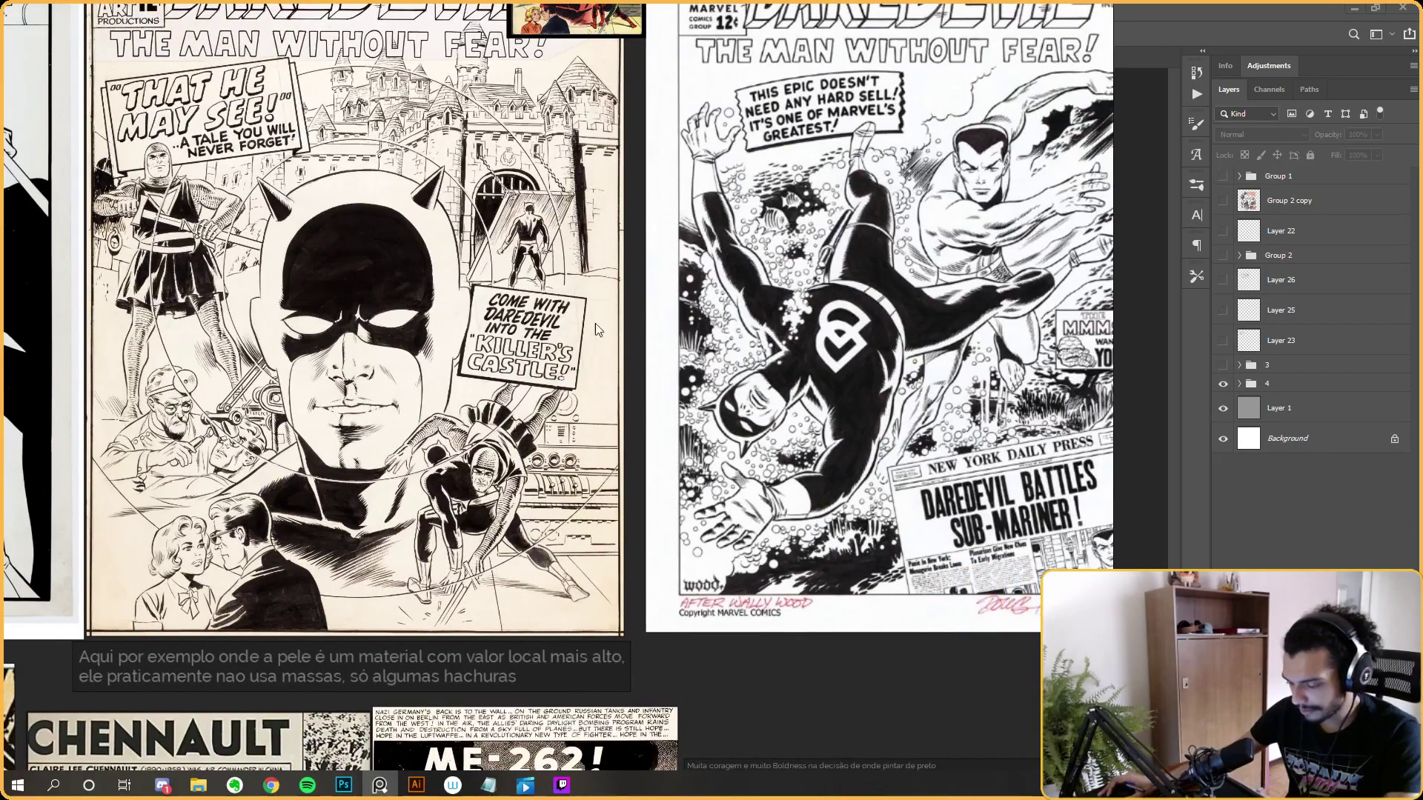
Examine the black masses and hatching on the "Daredevil Battles Sub-Mariner" cover, including the falling figure.
{"action": "scroll", "coordinate": [549, 370], "scroll_direction": "right", "scroll_amount": 5}
{"action": "scroll", "coordinate": [518, 444], "scroll_direction": "up", "scroll_amount": 2}
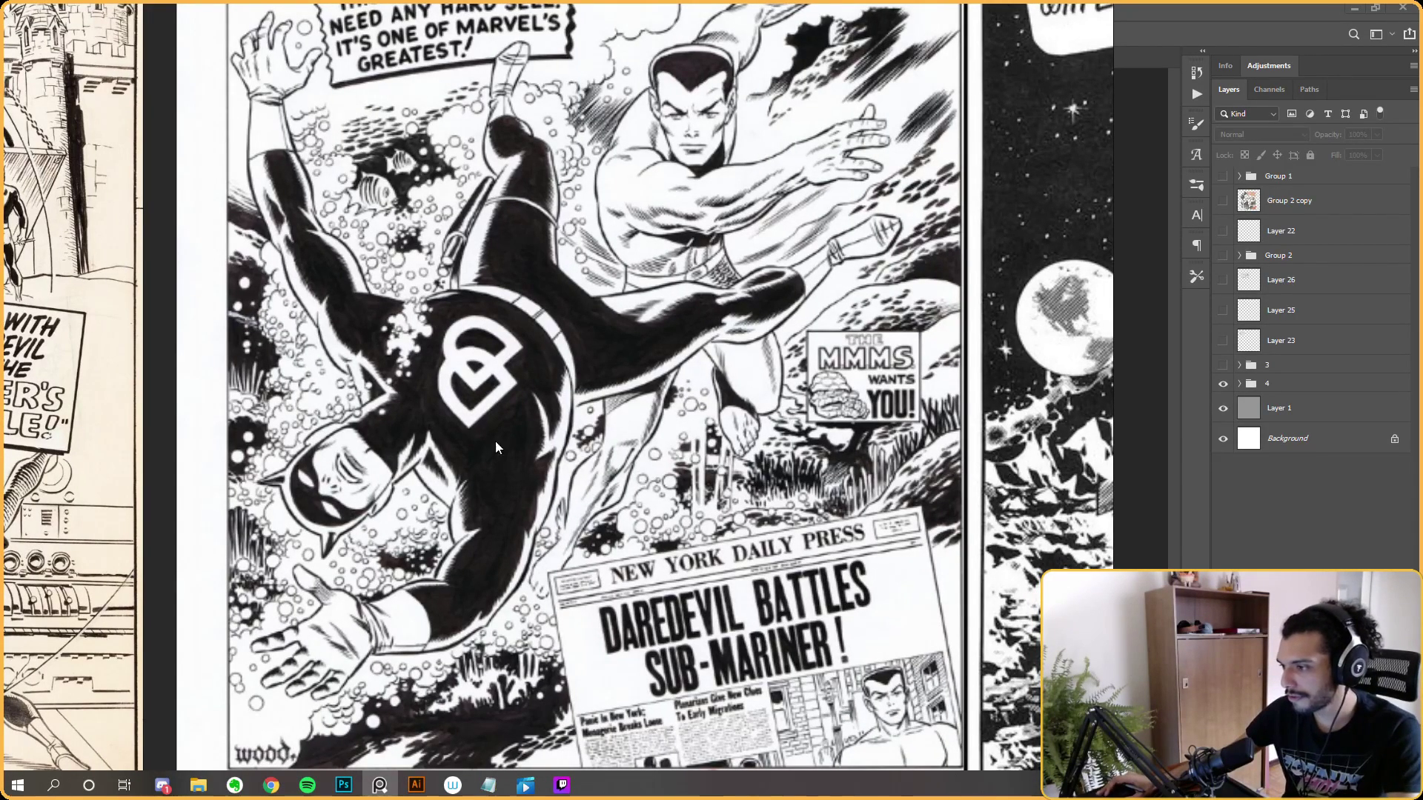
{"action": "scroll", "coordinate": [560, 436], "scroll_direction": "down", "scroll_amount": 2}
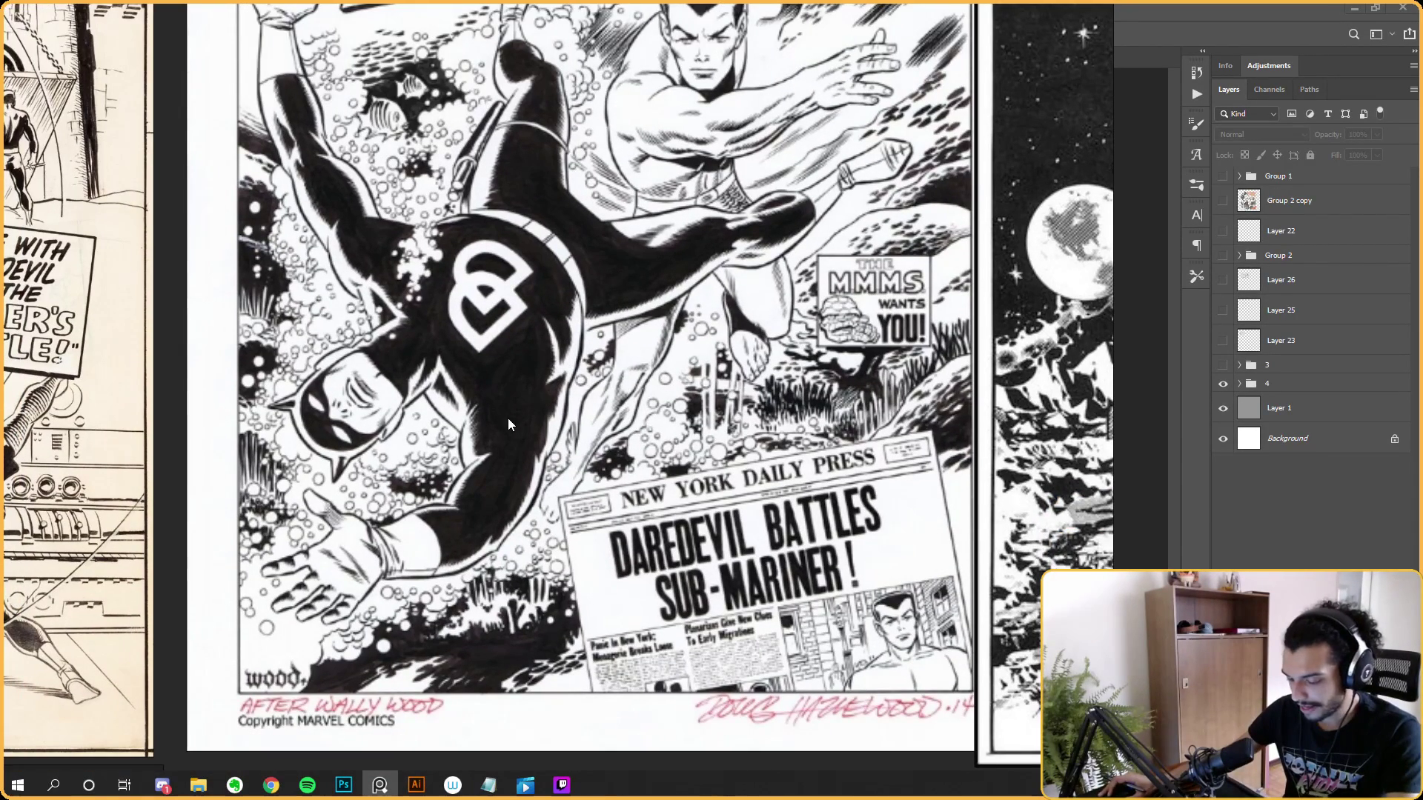
{"action": "scroll", "coordinate": [415, 412], "scroll_direction": "up", "scroll_amount": 2}
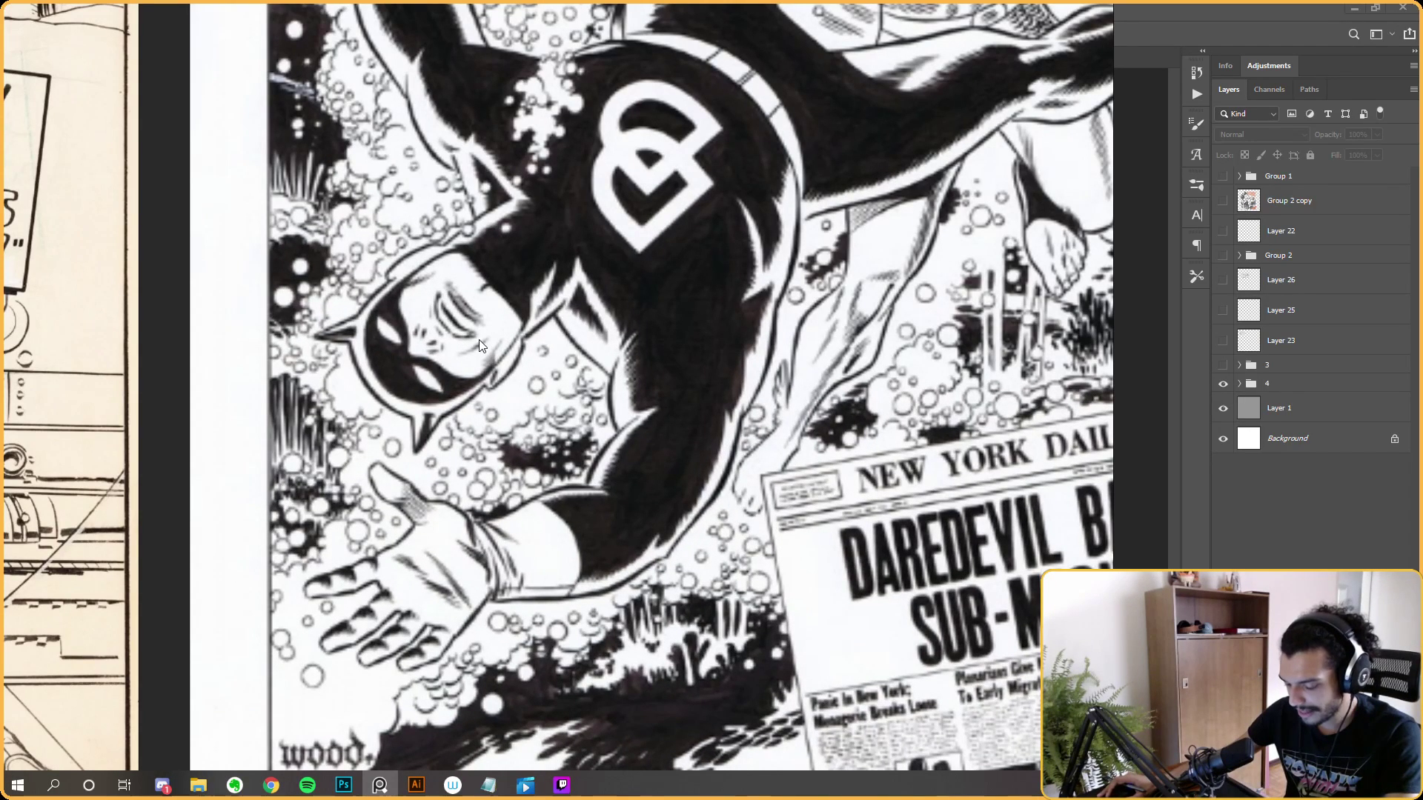
{"action": "scroll", "coordinate": [456, 409], "scroll_direction": "down", "scroll_amount": 2}
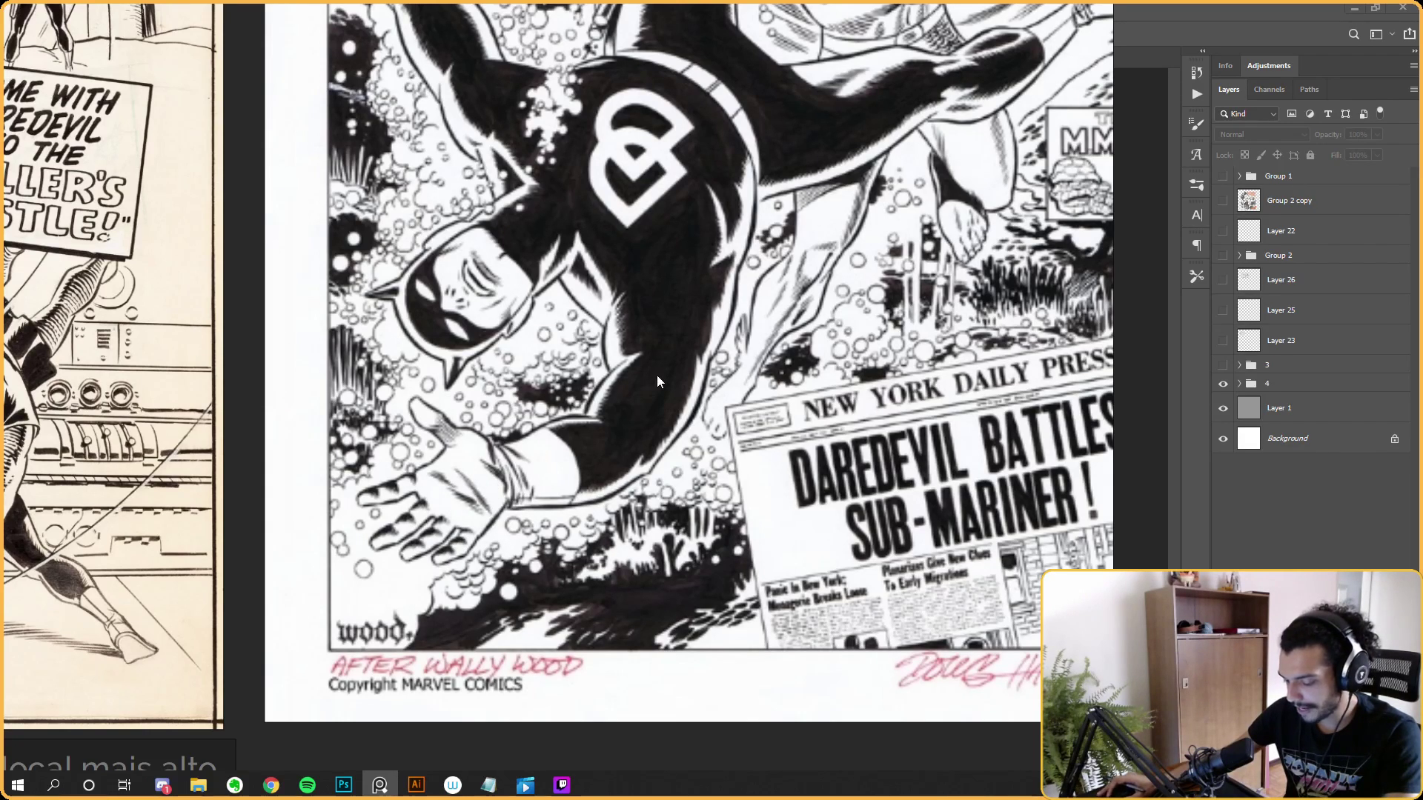
{"action": "scroll", "coordinate": [530, 346], "scroll_direction": "down", "scroll_amount": 2}
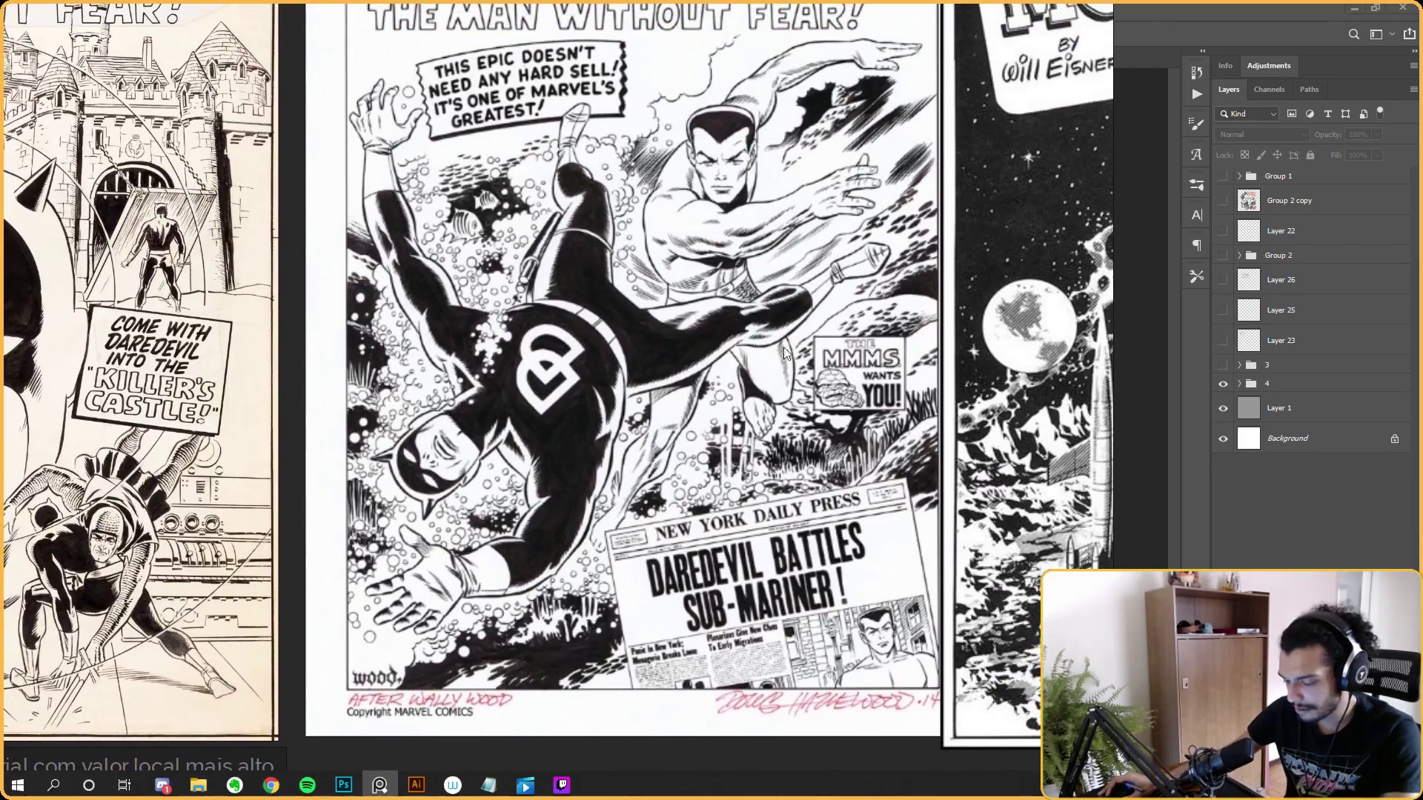
Examine the Dynamo cover's high-contrast line art and the colour version next to it.
{"action": "left_click_drag", "start_coordinate": [784, 346], "coordinate": [268, 363]}
{"action": "scroll", "coordinate": [624, 362], "scroll_direction": "down", "scroll_amount": 2}
{"action": "scroll", "coordinate": [269, 363], "scroll_direction": "up", "scroll_amount": 2}
{"action": "scroll", "coordinate": [446, 394], "scroll_direction": "down", "scroll_amount": 3}
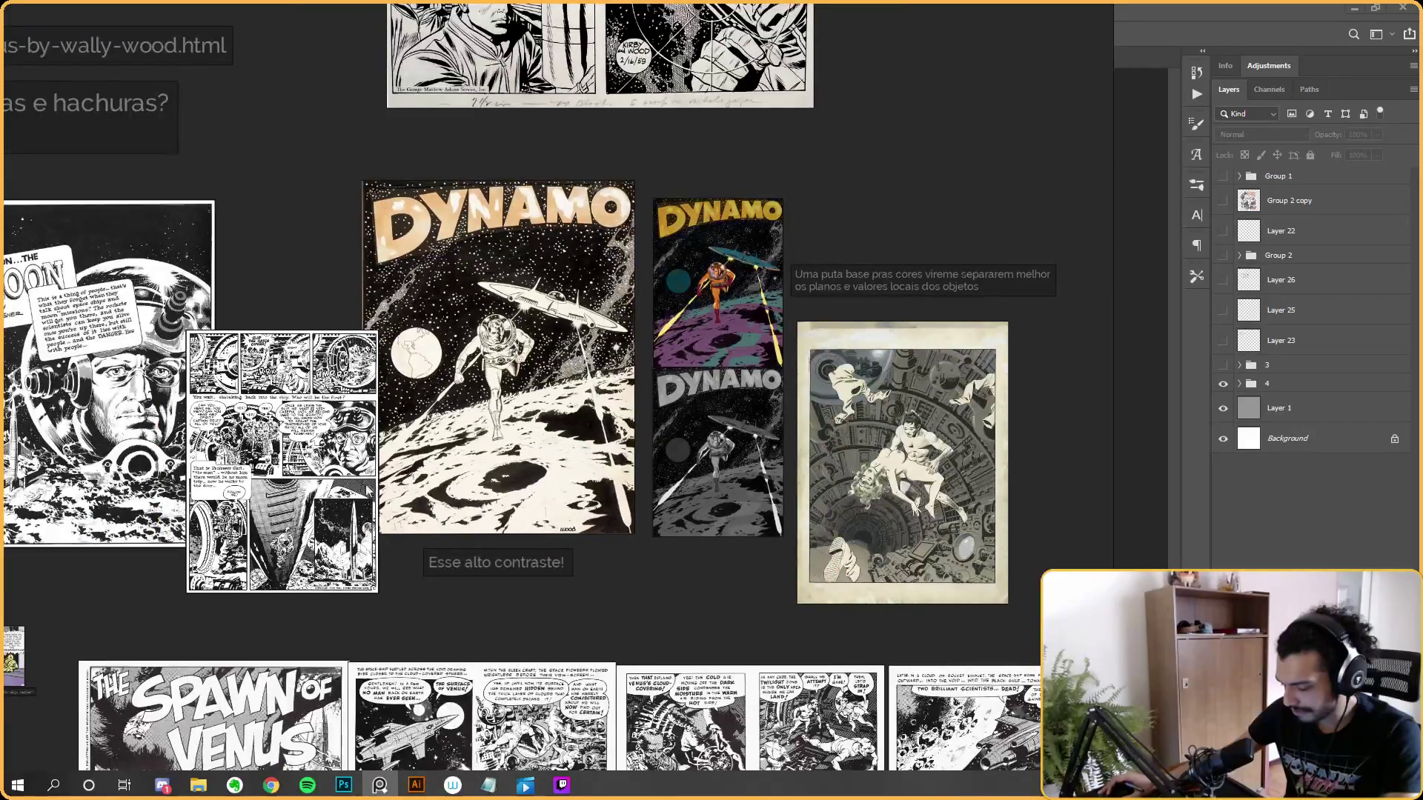
{"action": "left_click_drag", "start_coordinate": [489, 478], "coordinate": [403, 449]}
{"action": "scroll", "coordinate": [481, 423], "scroll_direction": "up", "scroll_amount": 4}
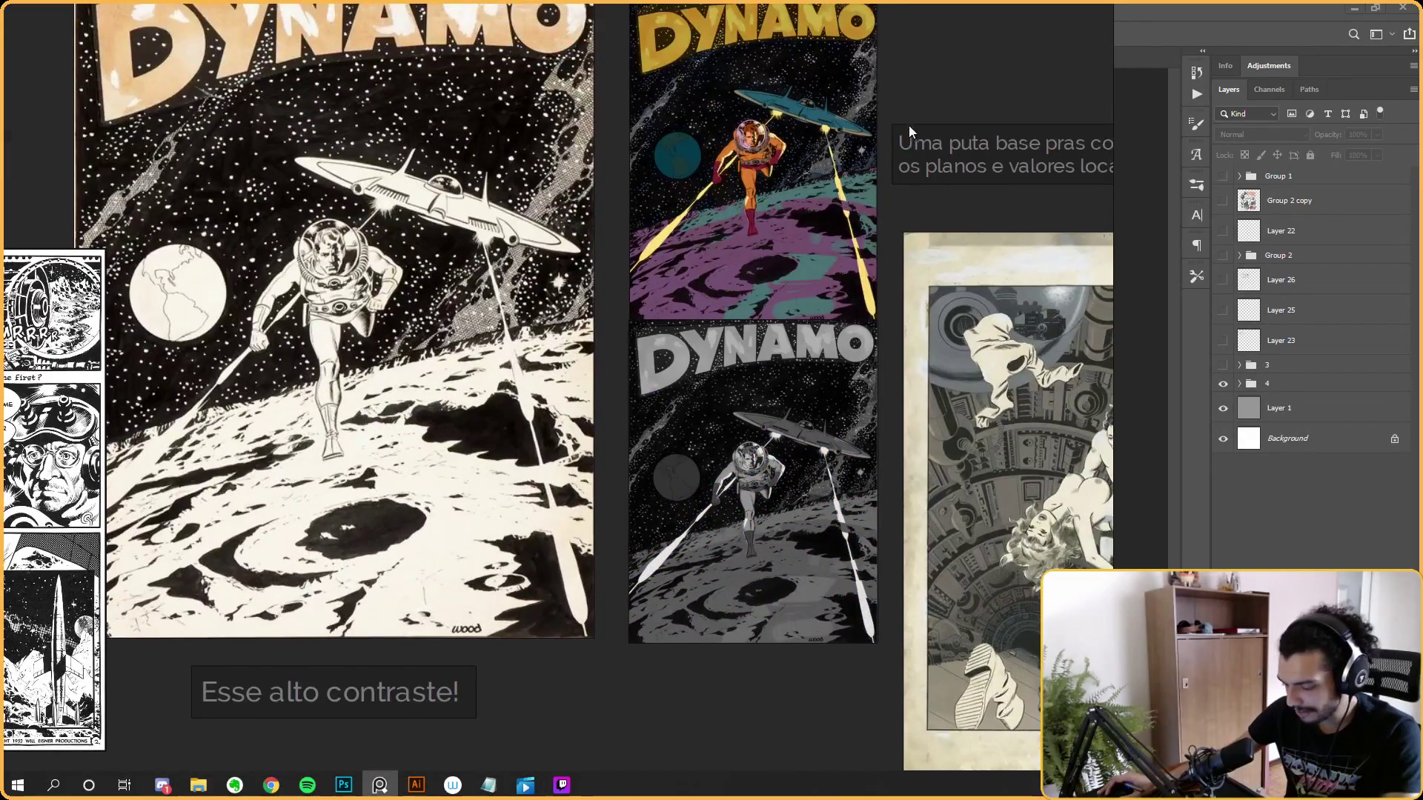
{"action": "scroll", "coordinate": [816, 137], "scroll_direction": "up", "scroll_amount": 2}
{"action": "left_click_drag", "start_coordinate": [759, 145], "coordinate": [720, 246]}
{"action": "scroll", "coordinate": [667, 268], "scroll_direction": "down", "scroll_amount": 1}
{"action": "scroll", "coordinate": [775, 217], "scroll_direction": "up", "scroll_amount": 3}
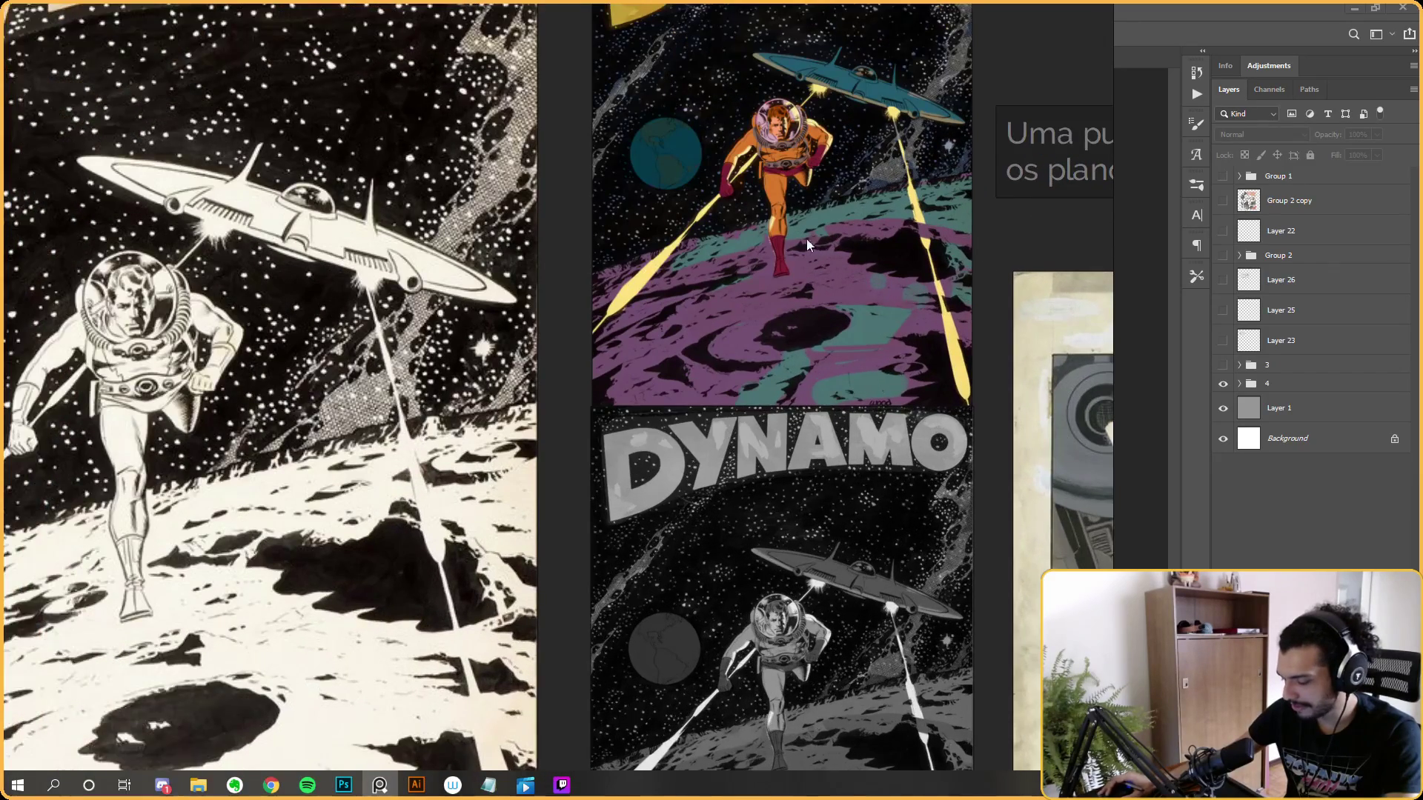
{"action": "scroll", "coordinate": [806, 239], "scroll_direction": "up", "scroll_amount": 1}
{"action": "left_click_drag", "start_coordinate": [652, 251], "coordinate": [696, 254]}
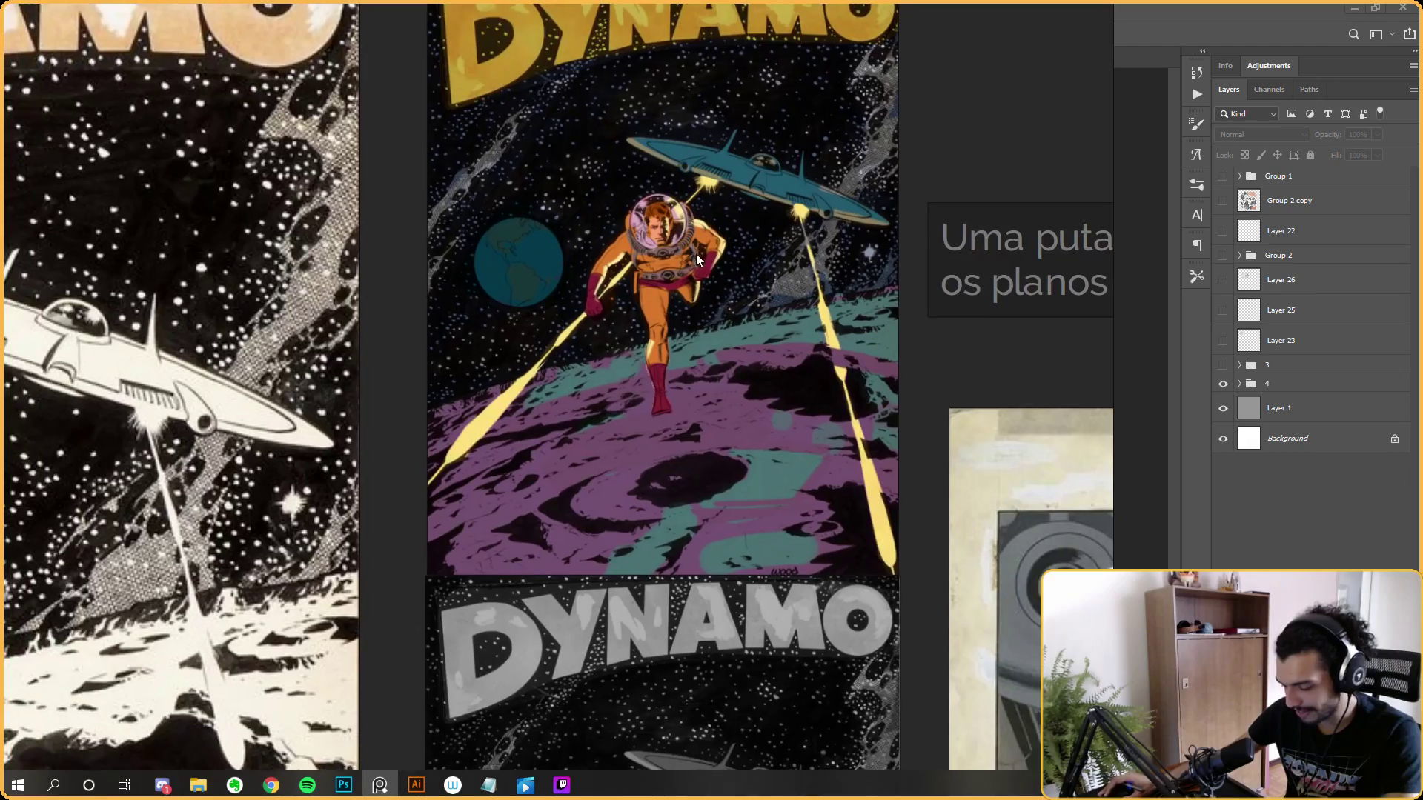
Compare the Dynamo line art with its colour and grayscale versions, and view the adjacent illustration of floating figures.
{"action": "scroll", "coordinate": [606, 376], "scroll_direction": "down", "scroll_amount": 2}
{"action": "left_click_drag", "start_coordinate": [606, 376], "coordinate": [886, 229]}
{"action": "left_click_drag", "start_coordinate": [644, 367], "coordinate": [526, 367]}
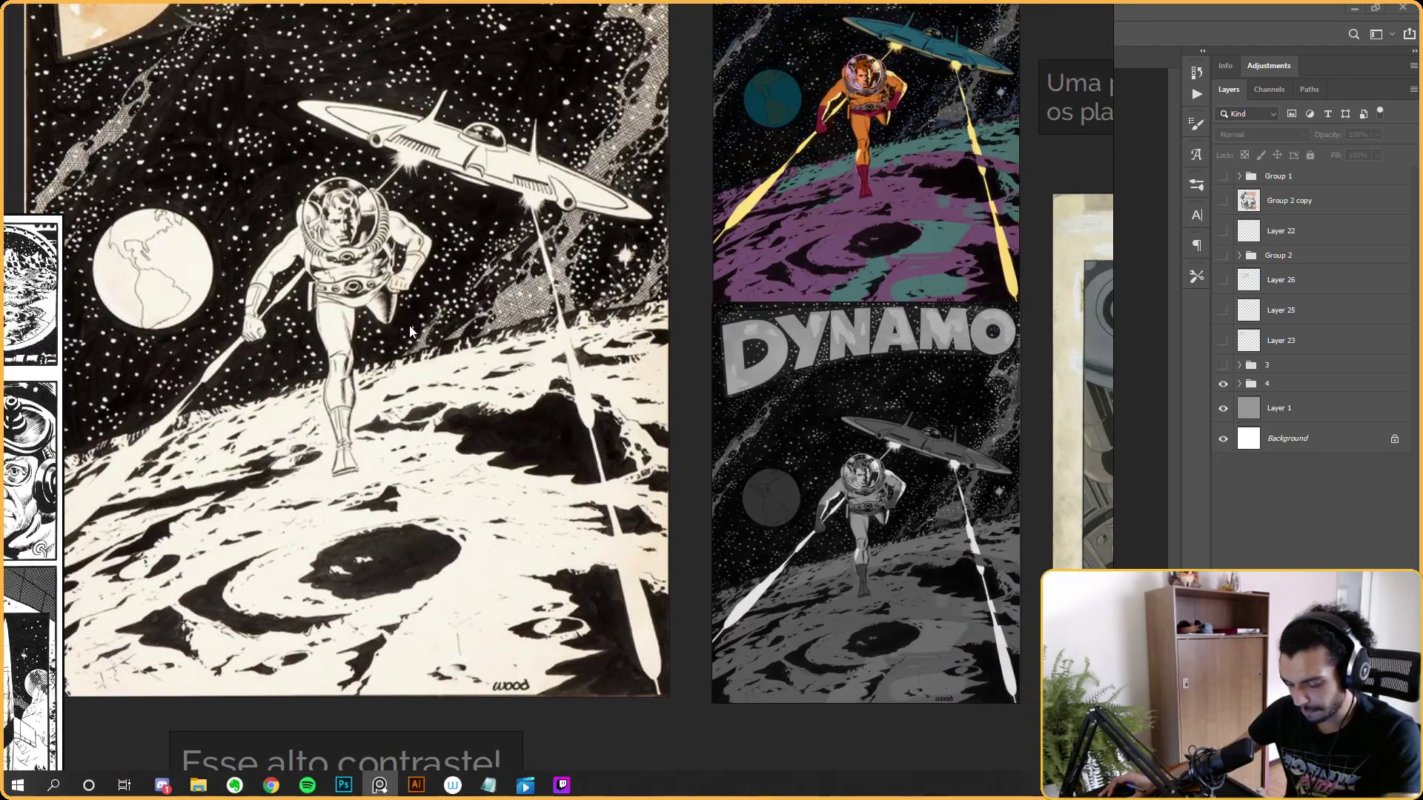
{"action": "scroll", "coordinate": [445, 363], "scroll_direction": "up", "scroll_amount": 1}
{"action": "scroll", "coordinate": [507, 389], "scroll_direction": "down", "scroll_amount": 2}
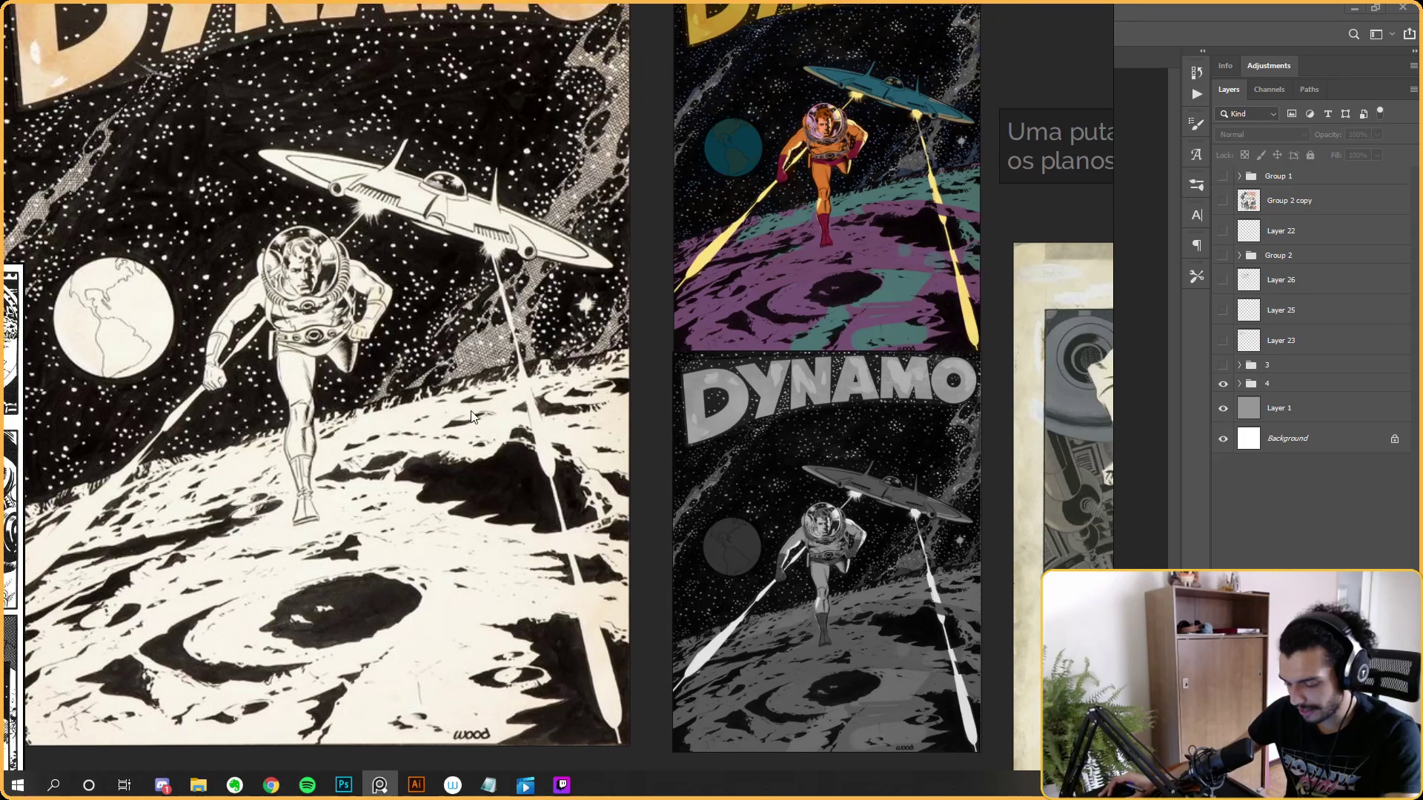
{"action": "left_click_drag", "start_coordinate": [756, 416], "coordinate": [566, 379]}
{"action": "scroll", "coordinate": [566, 380], "scroll_direction": "down", "scroll_amount": 4}
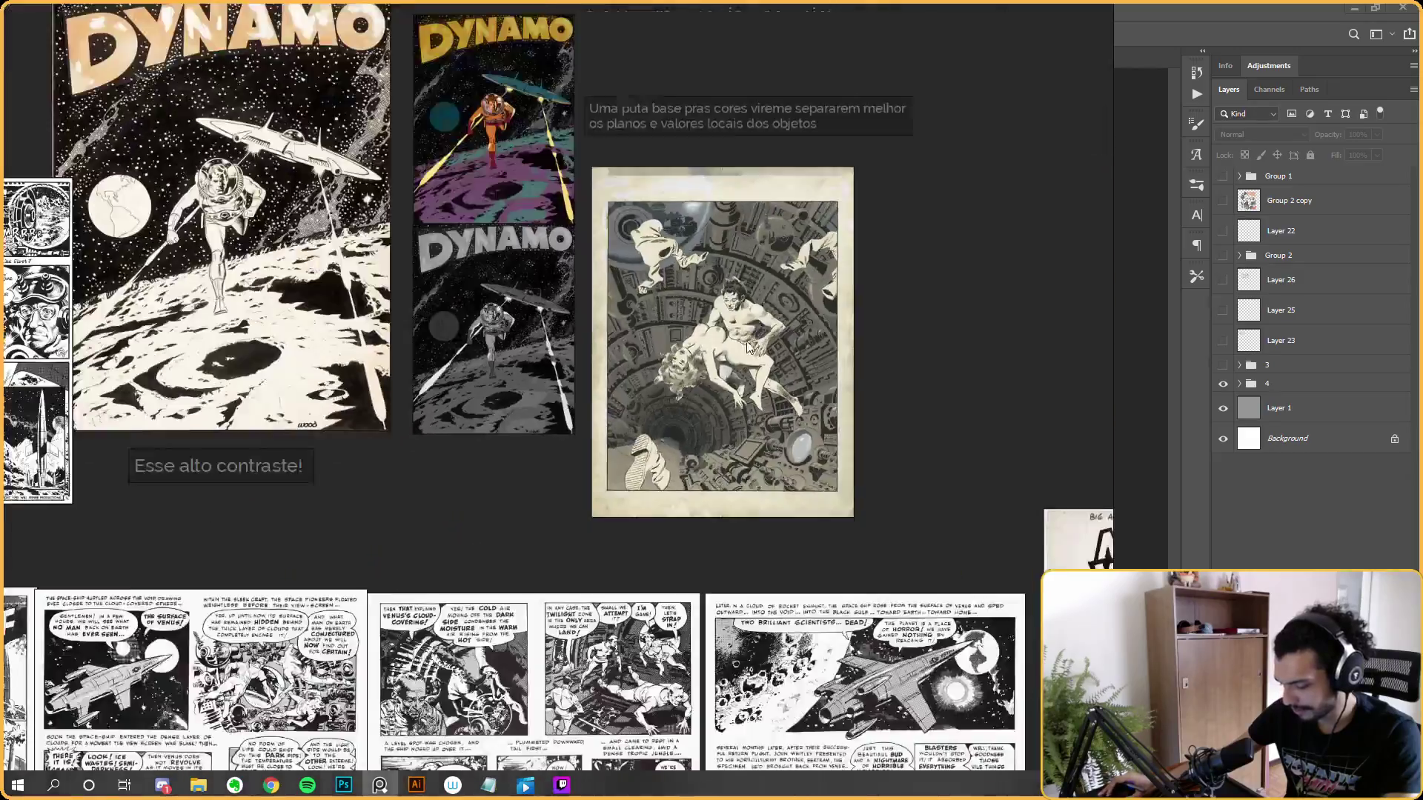
Examine the two-panel strip with the helmeted Dillon and its contrast alongside the Dynamo and Mission to the Moon art.
{"action": "scroll", "coordinate": [749, 349], "scroll_direction": "down", "scroll_amount": 2}
{"action": "left_click_drag", "start_coordinate": [749, 349], "coordinate": [593, 223]}
{"action": "scroll", "coordinate": [592, 222], "scroll_direction": "up", "scroll_amount": 2}
{"action": "scroll", "coordinate": [647, 331], "scroll_direction": "down", "scroll_amount": 2}
{"action": "scroll", "coordinate": [519, 297], "scroll_direction": "up", "scroll_amount": 2}
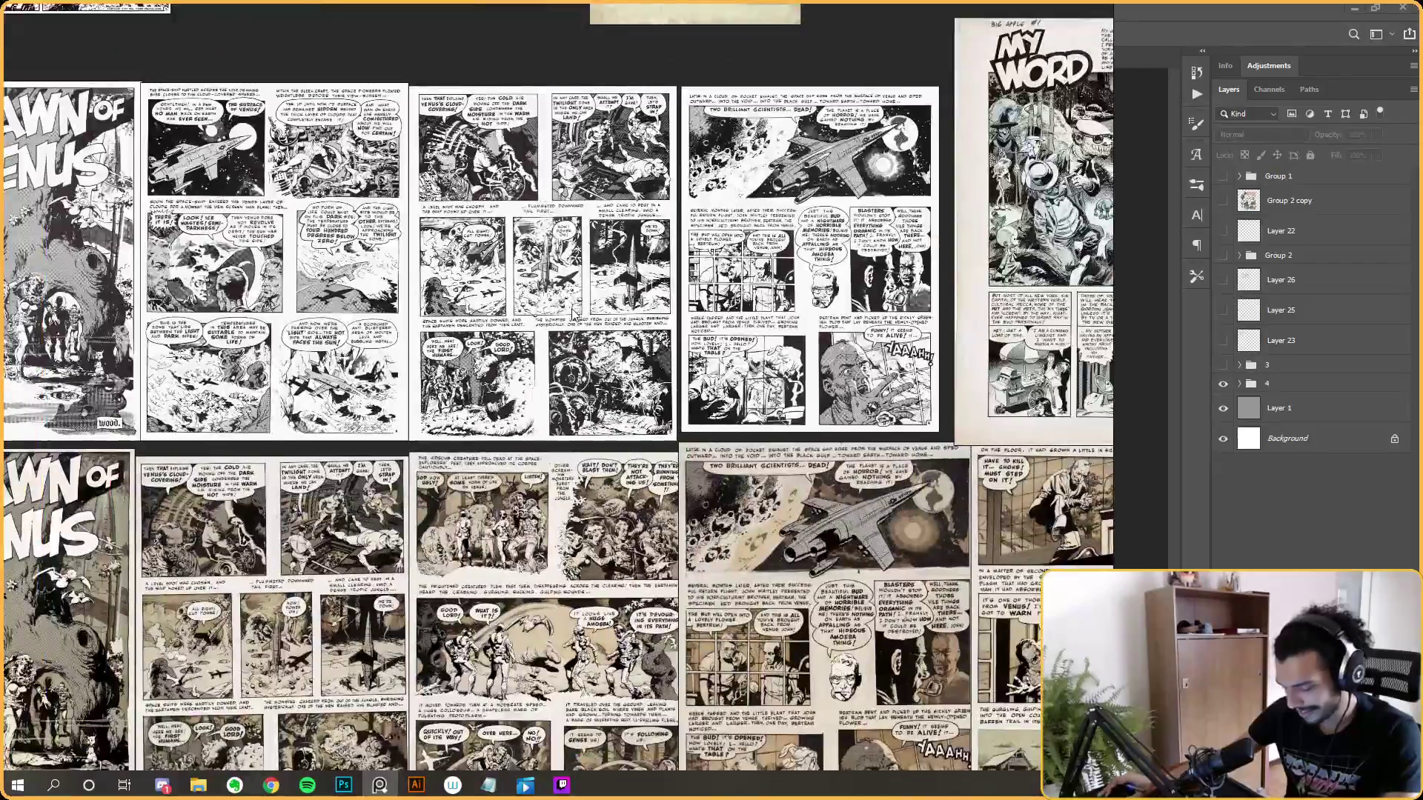
{"action": "scroll", "coordinate": [382, 227], "scroll_direction": "up", "scroll_amount": 3}
{"action": "scroll", "coordinate": [381, 227], "scroll_direction": "up", "scroll_amount": 5}
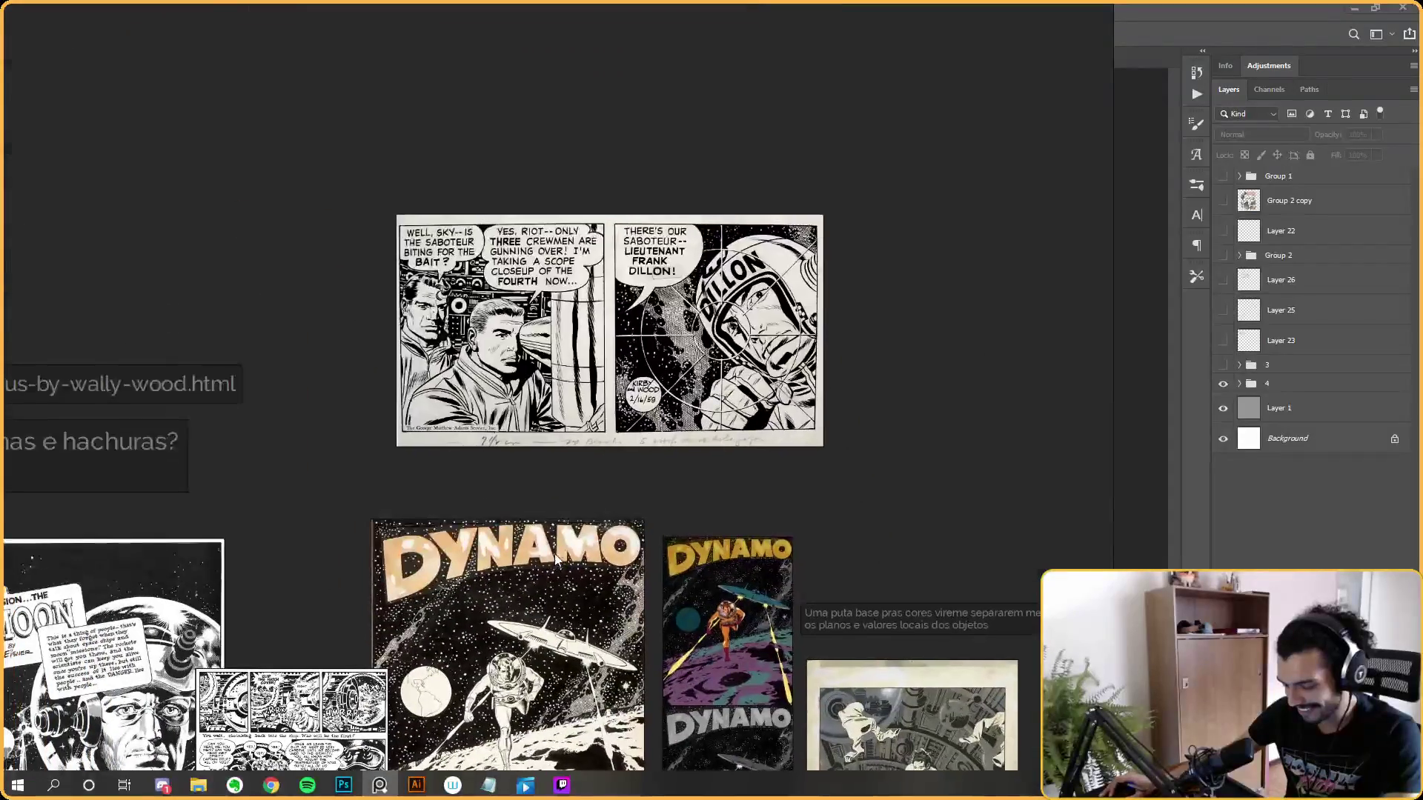
{"action": "left_click_drag", "start_coordinate": [402, 491], "coordinate": [557, 309]}
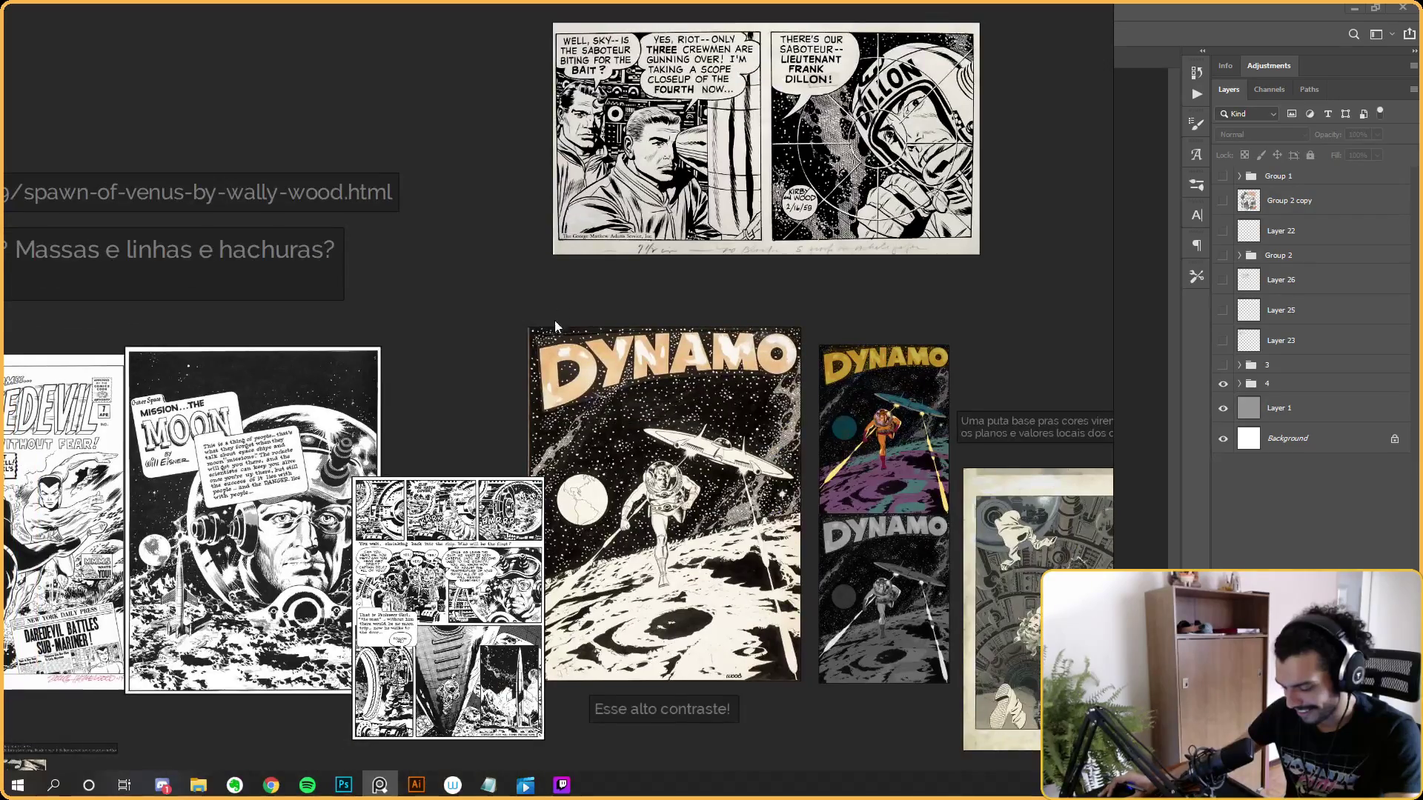
{"action": "scroll", "coordinate": [718, 572], "scroll_direction": "down", "scroll_amount": 3}
{"action": "left_click_drag", "start_coordinate": [717, 572], "coordinate": [825, 257]}
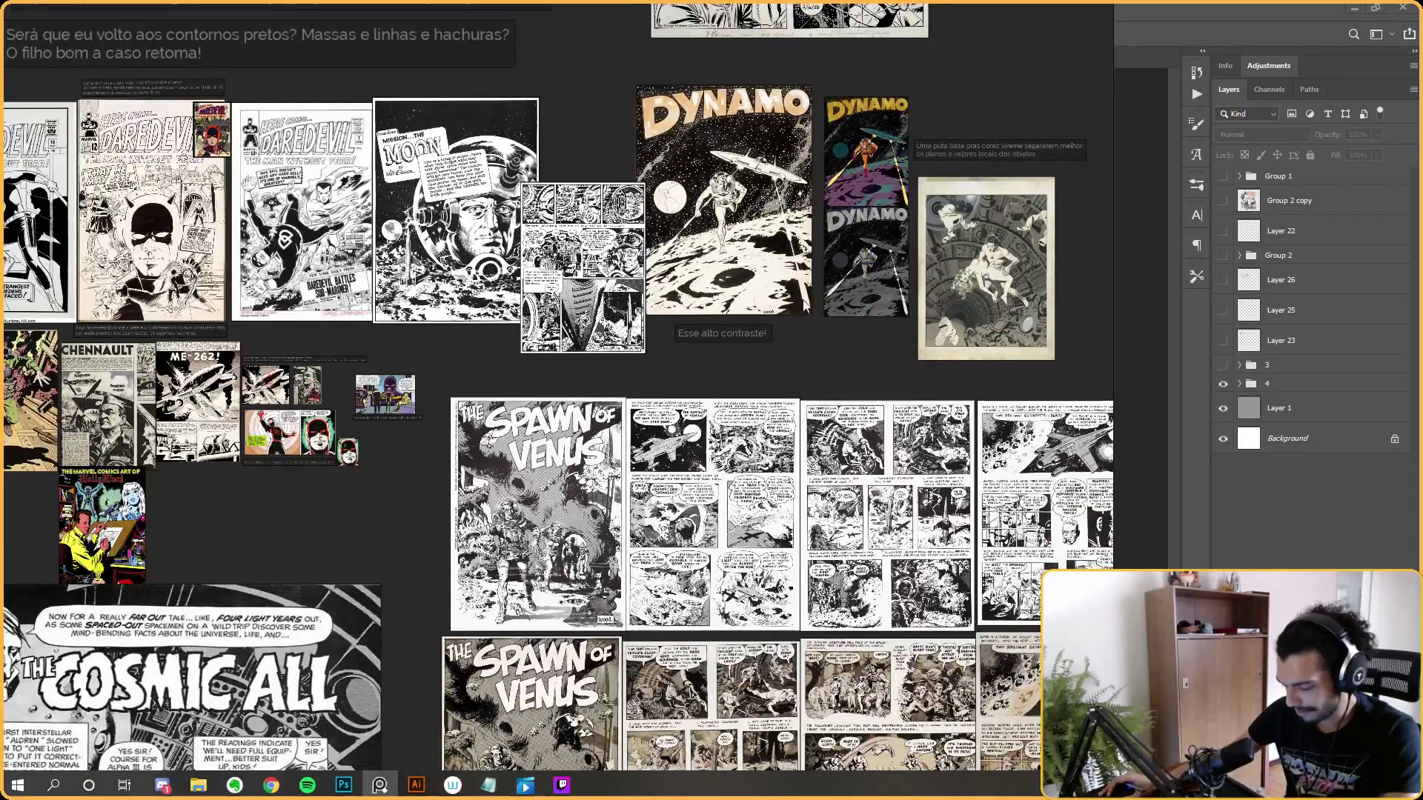
Compare the black-and-white "The Spawn of Venus" pages with their toned versions, including the title page and spaceship panels.
{"action": "scroll", "coordinate": [778, 341], "scroll_direction": "down", "scroll_amount": 5}
{"action": "scroll", "coordinate": [429, 274], "scroll_direction": "up", "scroll_amount": 4}
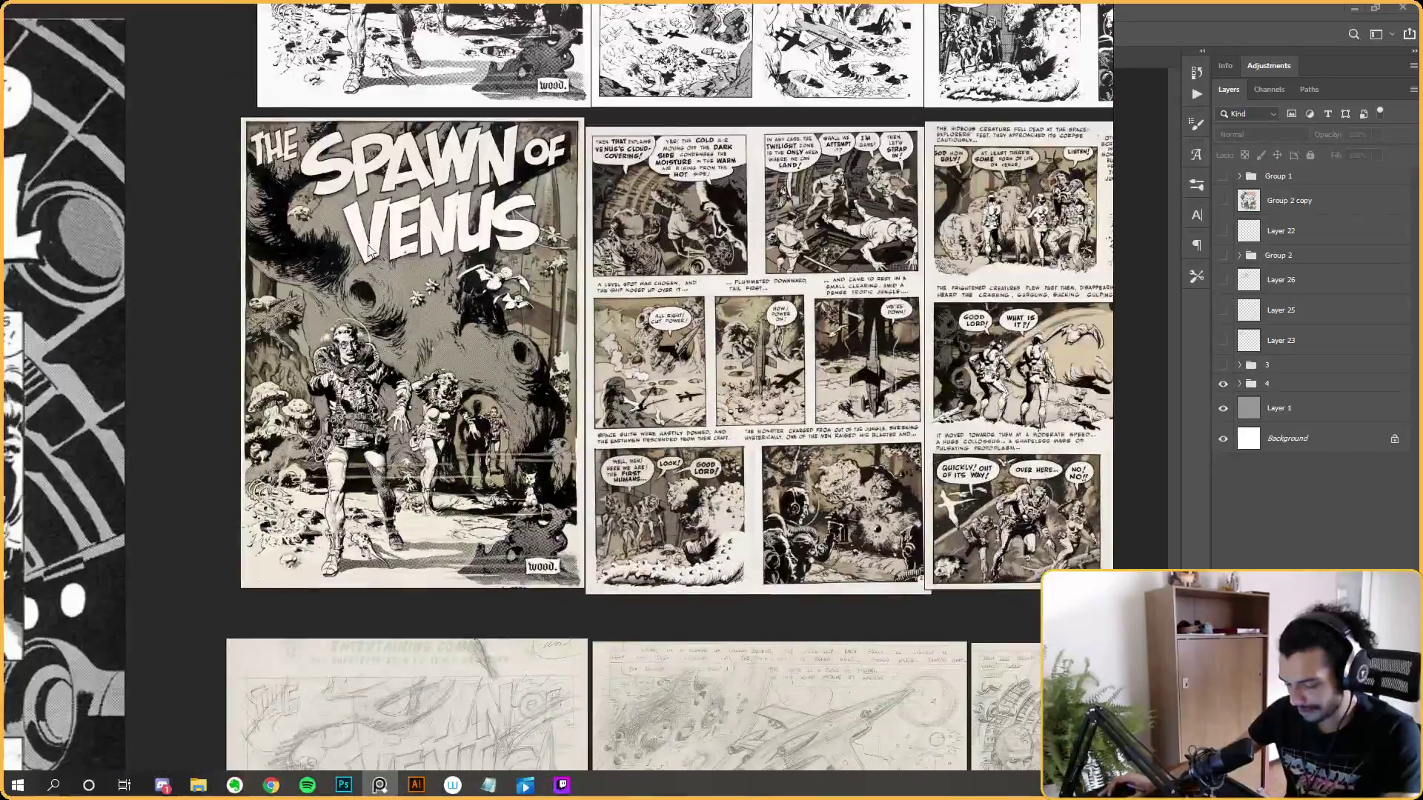
{"action": "scroll", "coordinate": [430, 271], "scroll_direction": "down", "scroll_amount": 3}
{"action": "scroll", "coordinate": [523, 384], "scroll_direction": "up", "scroll_amount": 5}
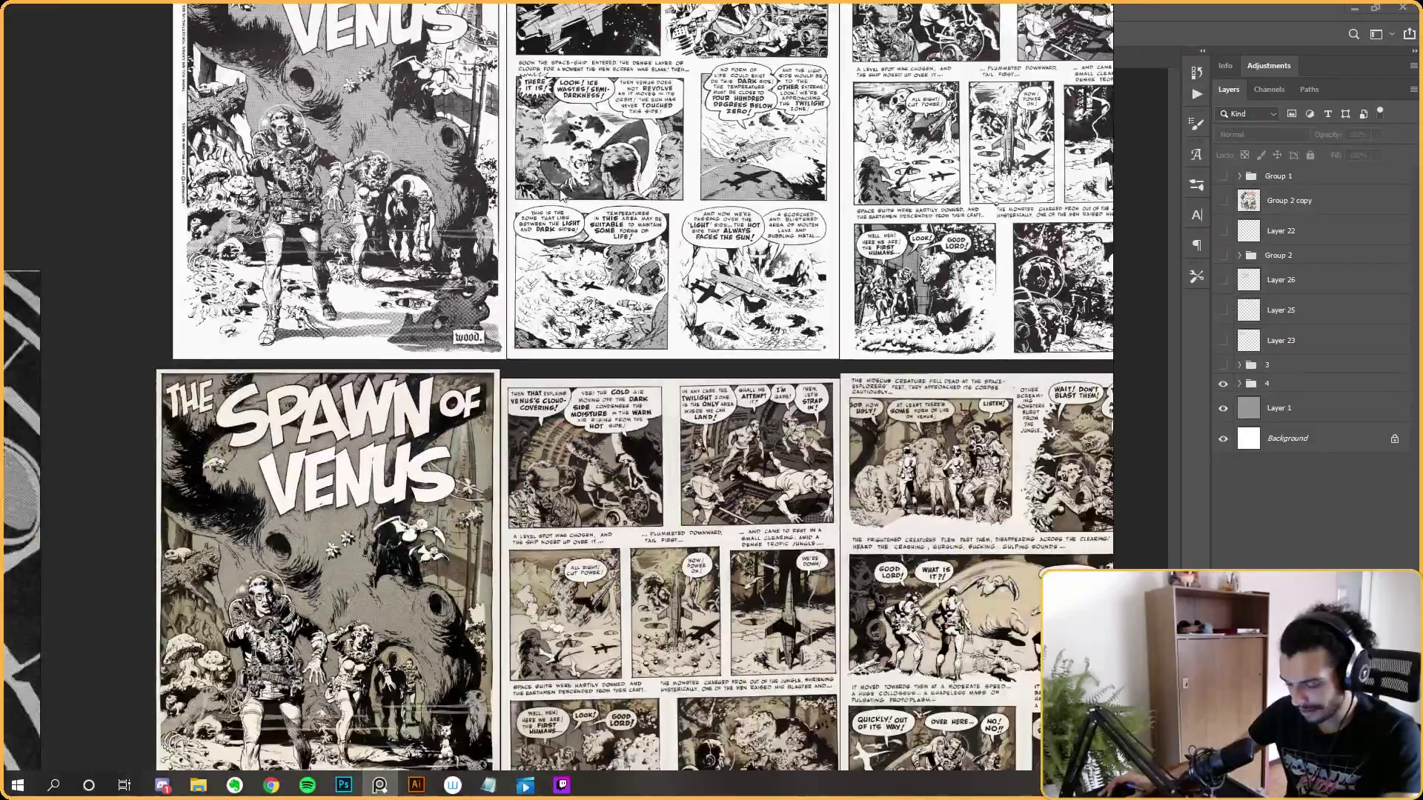
{"action": "scroll", "coordinate": [523, 385], "scroll_direction": "down", "scroll_amount": 3}
{"action": "left_click_drag", "start_coordinate": [273, 153], "coordinate": [686, 610]}
{"action": "scroll", "coordinate": [881, 157], "scroll_direction": "right", "scroll_amount": 5}
{"action": "scroll", "coordinate": [682, 349], "scroll_direction": "up", "scroll_amount": 4}
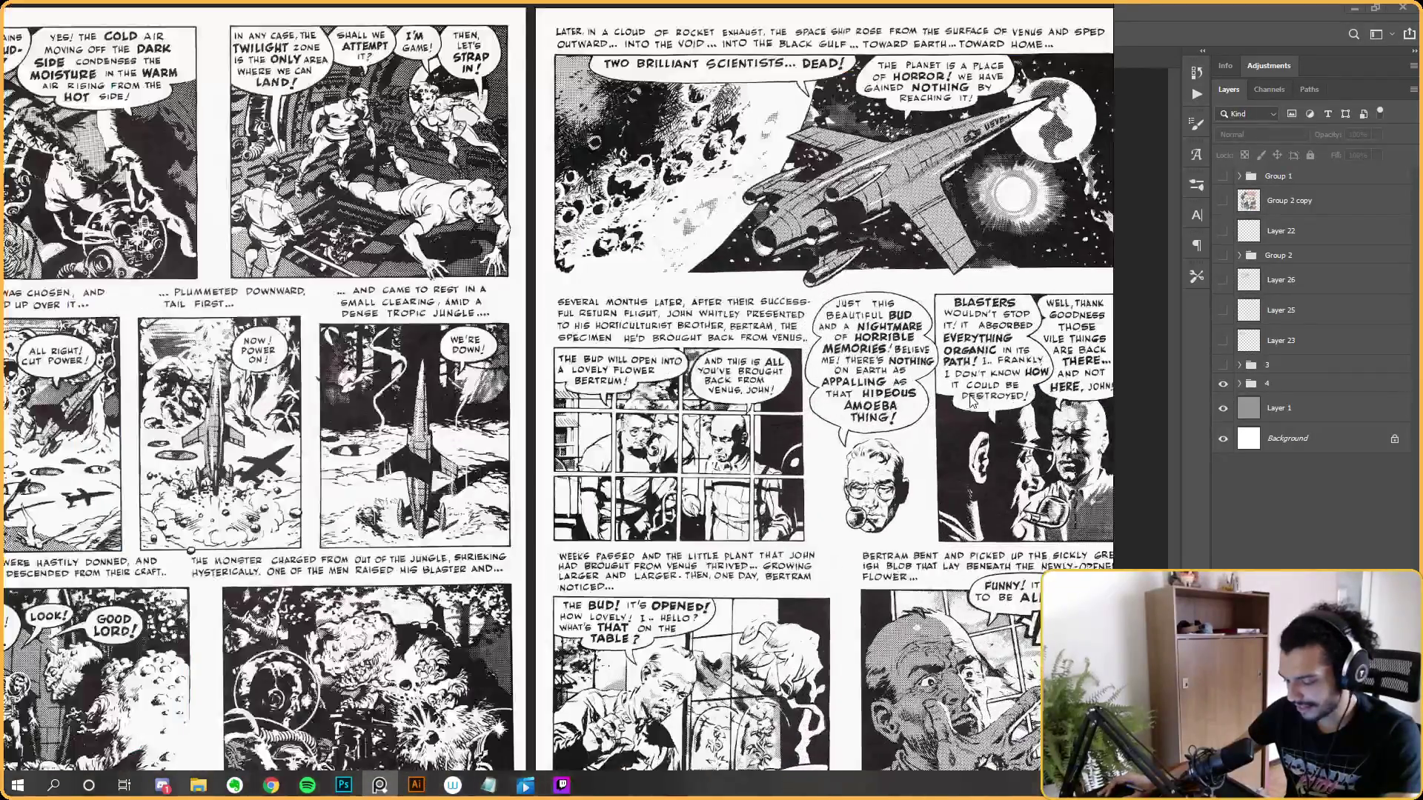
{"action": "scroll", "coordinate": [191, 198], "scroll_direction": "down", "scroll_amount": 4}
{"action": "scroll", "coordinate": [192, 199], "scroll_direction": "up", "scroll_amount": 1}
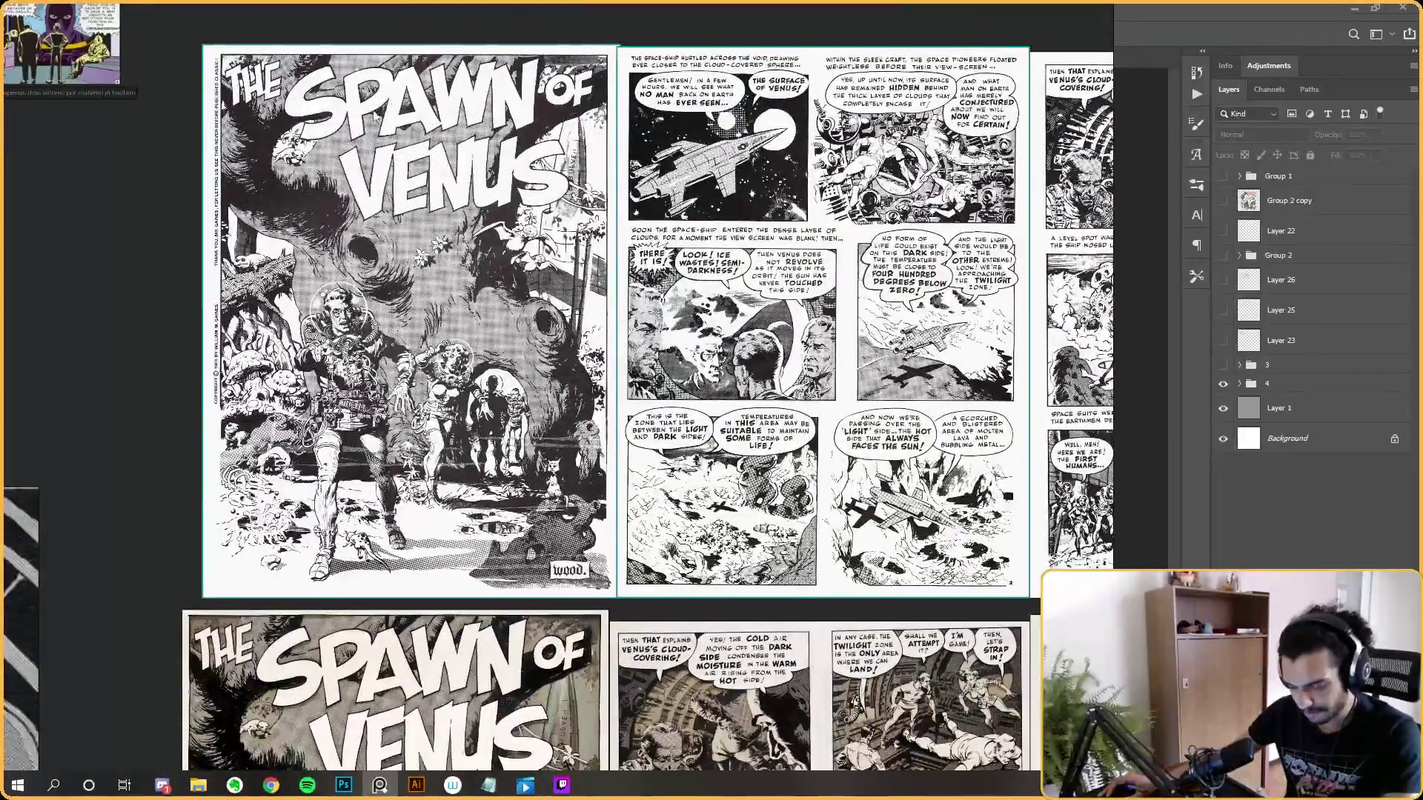
{"action": "scroll", "coordinate": [192, 199], "scroll_direction": "right", "scroll_amount": 2}
{"action": "scroll", "coordinate": [191, 197], "scroll_direction": "right", "scroll_amount": 1}
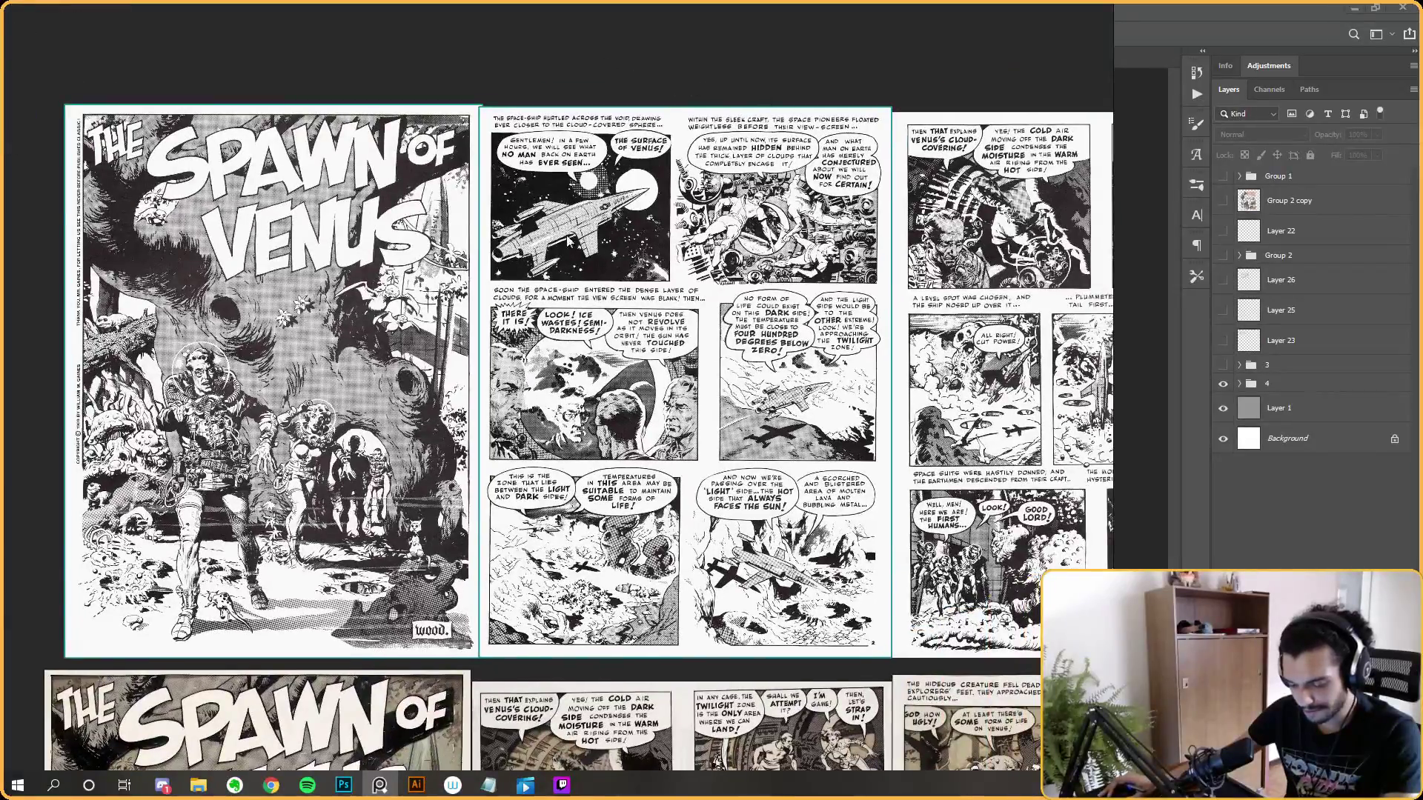
Examine the toned "The Spawn of Venus" title page, focusing on how the gray values separate the astronauts from the creature.
{"action": "scroll", "coordinate": [556, 371], "scroll_direction": "down", "scroll_amount": 2}
{"action": "scroll", "coordinate": [556, 370], "scroll_direction": "right", "scroll_amount": 8}
{"action": "scroll", "coordinate": [582, 328], "scroll_direction": "down", "scroll_amount": 2}
{"action": "scroll", "coordinate": [583, 327], "scroll_direction": "up", "scroll_amount": 3}
{"action": "scroll", "coordinate": [175, 193], "scroll_direction": "down", "scroll_amount": 2}
{"action": "scroll", "coordinate": [82, 282], "scroll_direction": "down", "scroll_amount": 1}
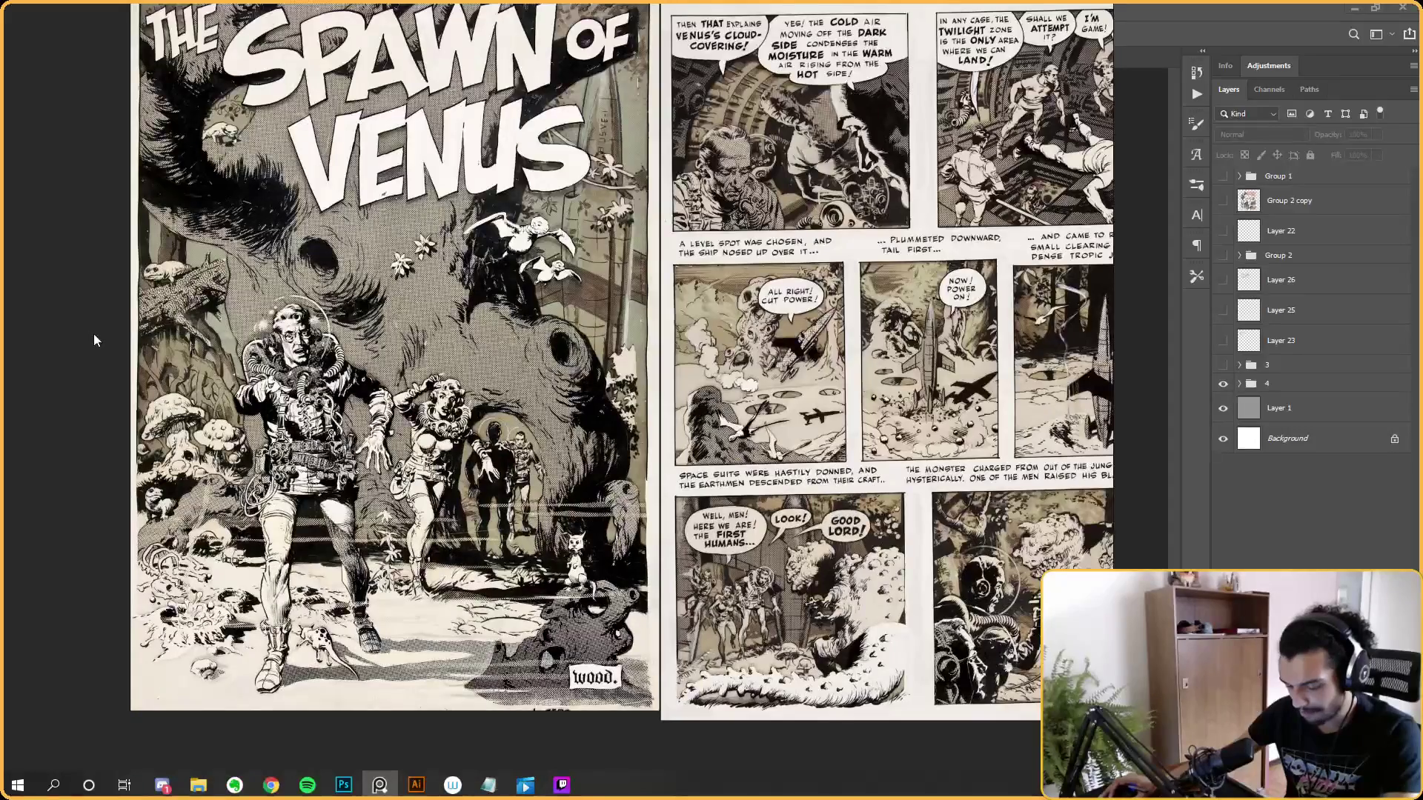
{"action": "scroll", "coordinate": [295, 373], "scroll_direction": "up", "scroll_amount": 2}
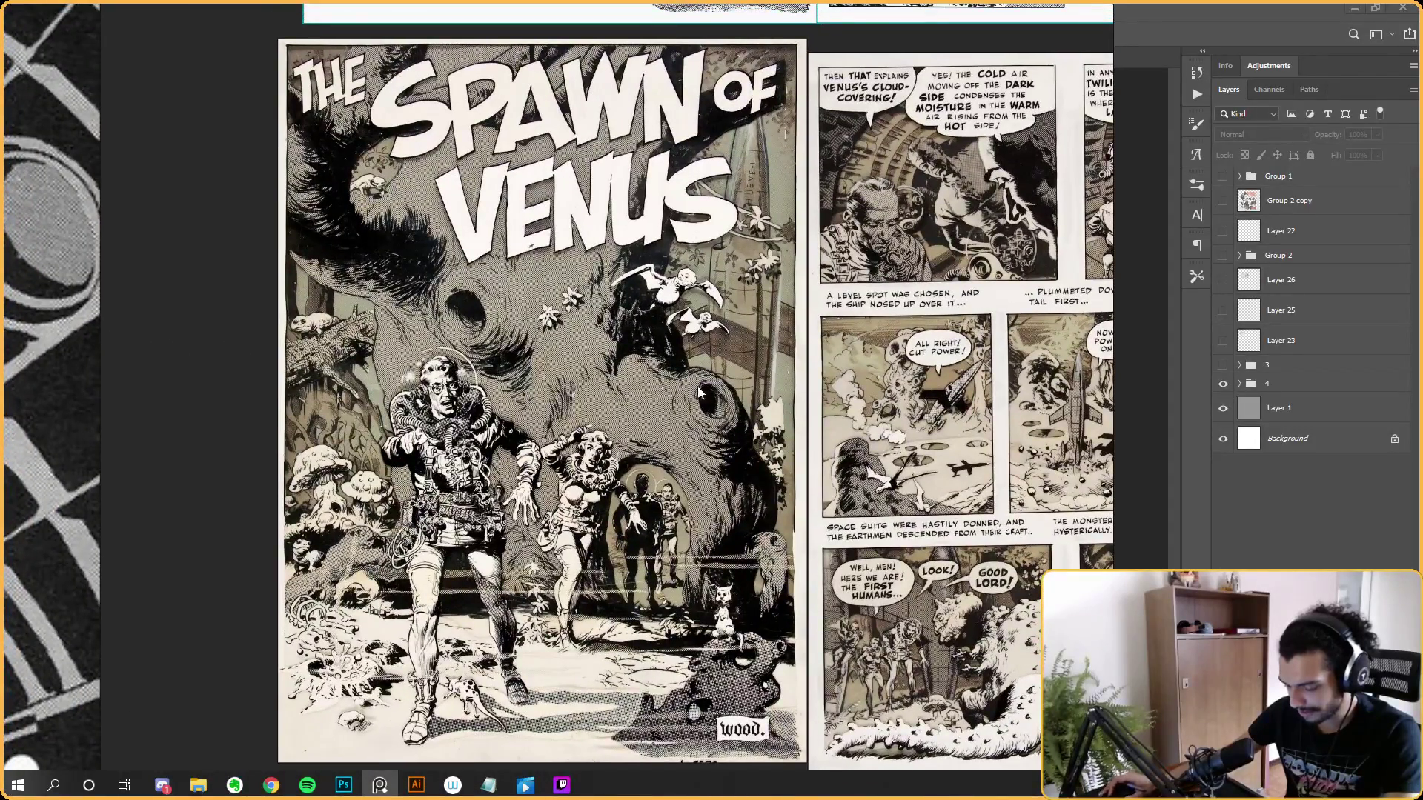
{"action": "scroll", "coordinate": [655, 376], "scroll_direction": "up", "scroll_amount": 1}
{"action": "scroll", "coordinate": [776, 366], "scroll_direction": "up", "scroll_amount": 1}
{"action": "scroll", "coordinate": [795, 358], "scroll_direction": "down", "scroll_amount": 1}
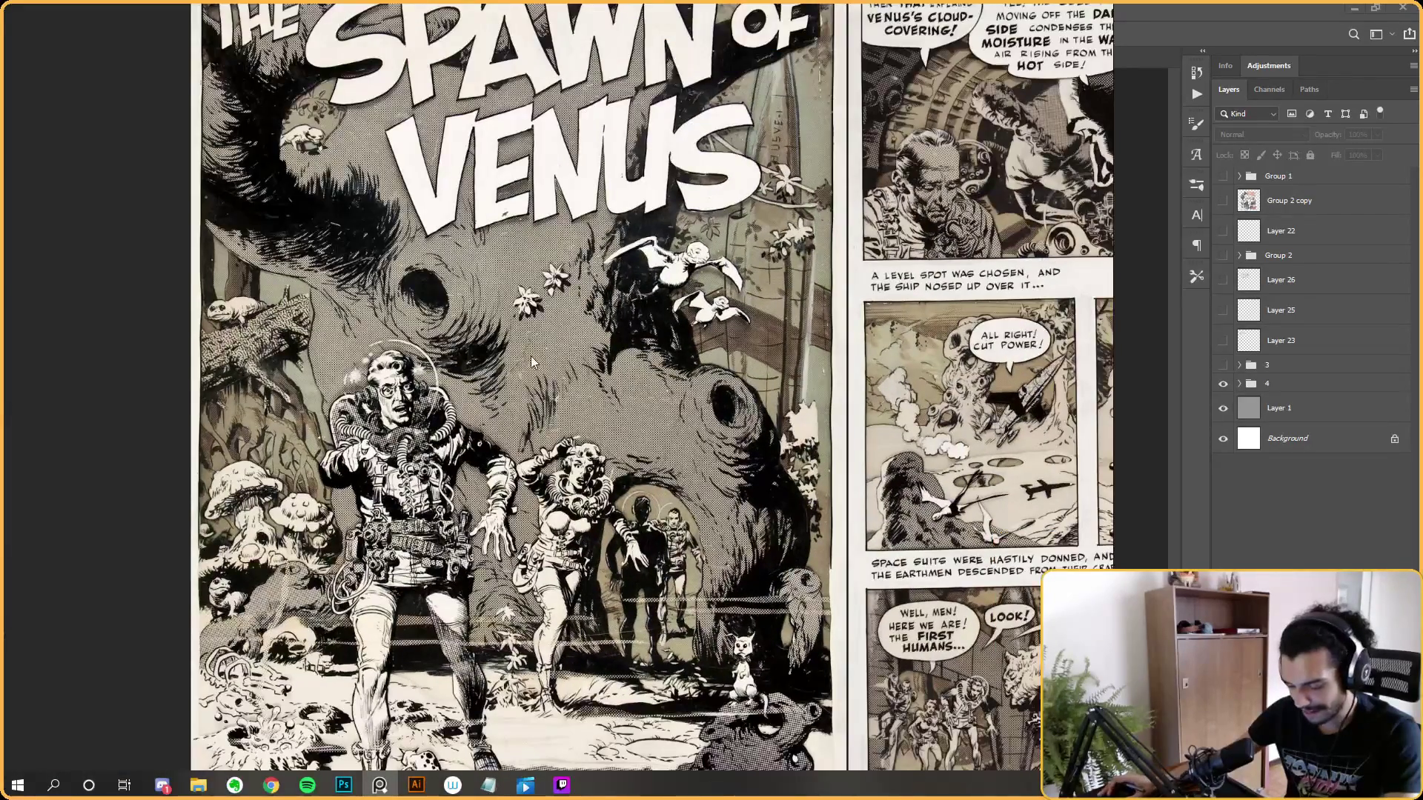
{"action": "scroll", "coordinate": [732, 239], "scroll_direction": "down", "scroll_amount": 2}
{"action": "scroll", "coordinate": [979, 180], "scroll_direction": "down", "scroll_amount": 1}
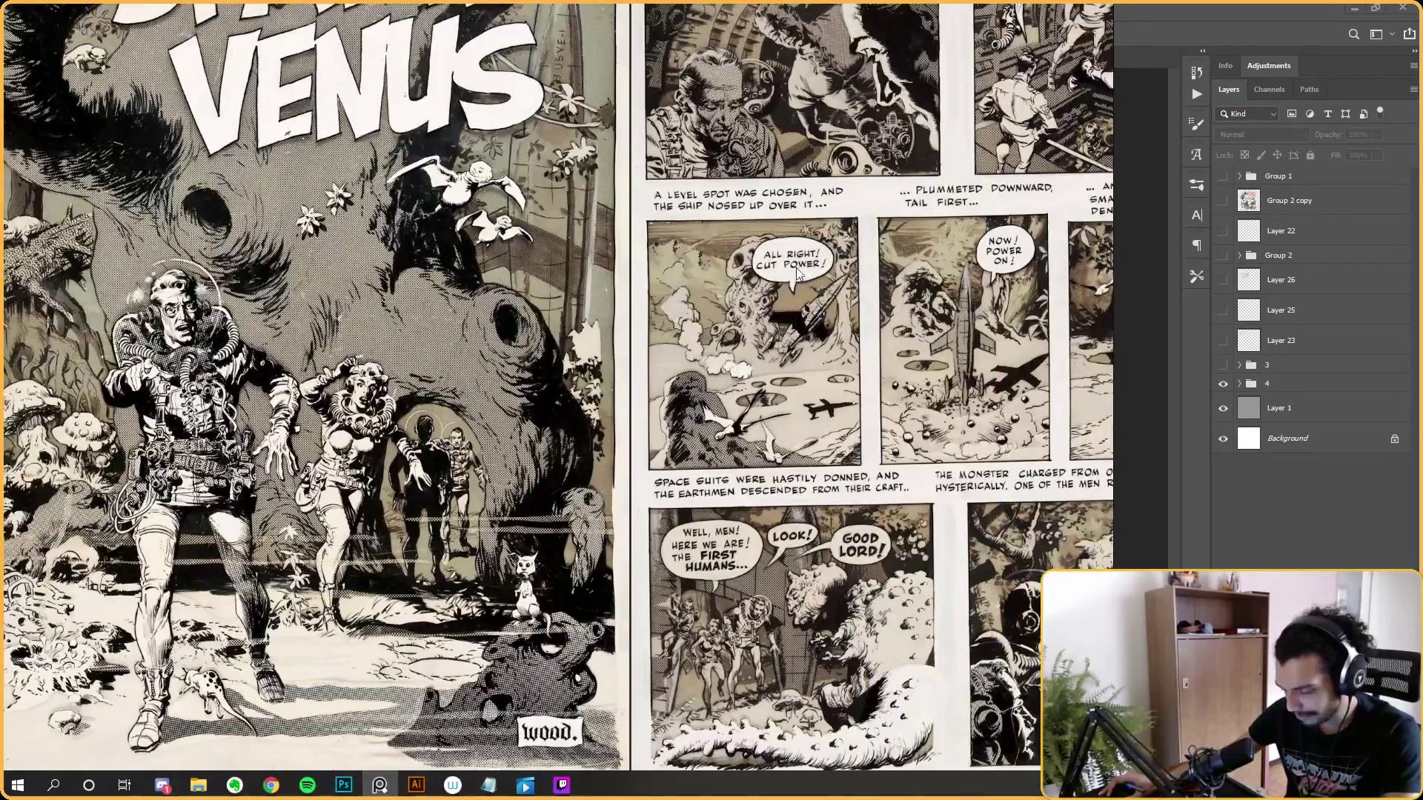
Examine the values in the toned page's rocket landing panels and the spaceship interior panels above them.
{"action": "scroll", "coordinate": [966, 311], "scroll_direction": "up", "scroll_amount": 1}
{"action": "left_click_drag", "start_coordinate": [966, 305], "coordinate": [719, 208]}
{"action": "scroll", "coordinate": [719, 208], "scroll_direction": "down", "scroll_amount": 1}
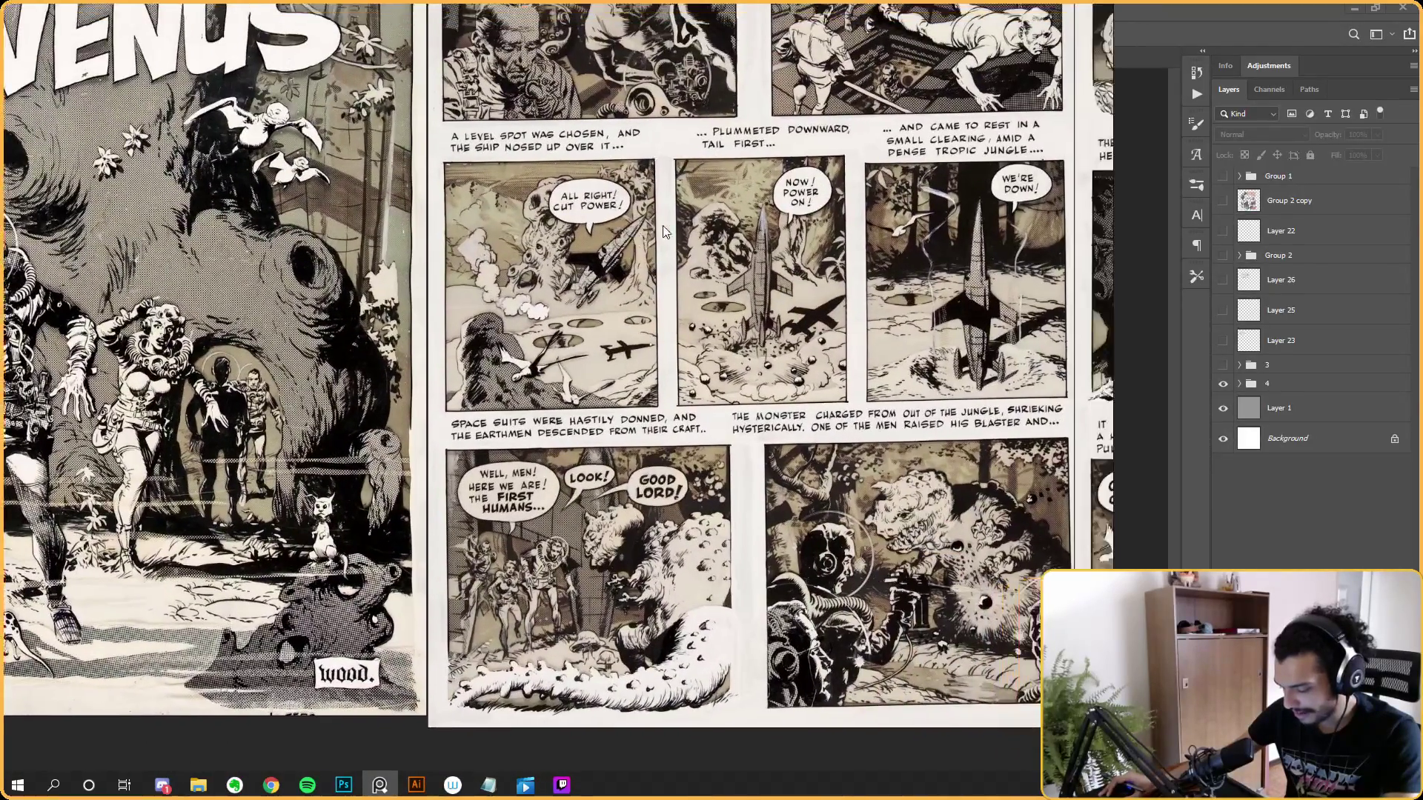
{"action": "scroll", "coordinate": [434, 363], "scroll_direction": "up", "scroll_amount": 1}
{"action": "scroll", "coordinate": [433, 363], "scroll_direction": "down", "scroll_amount": 1}
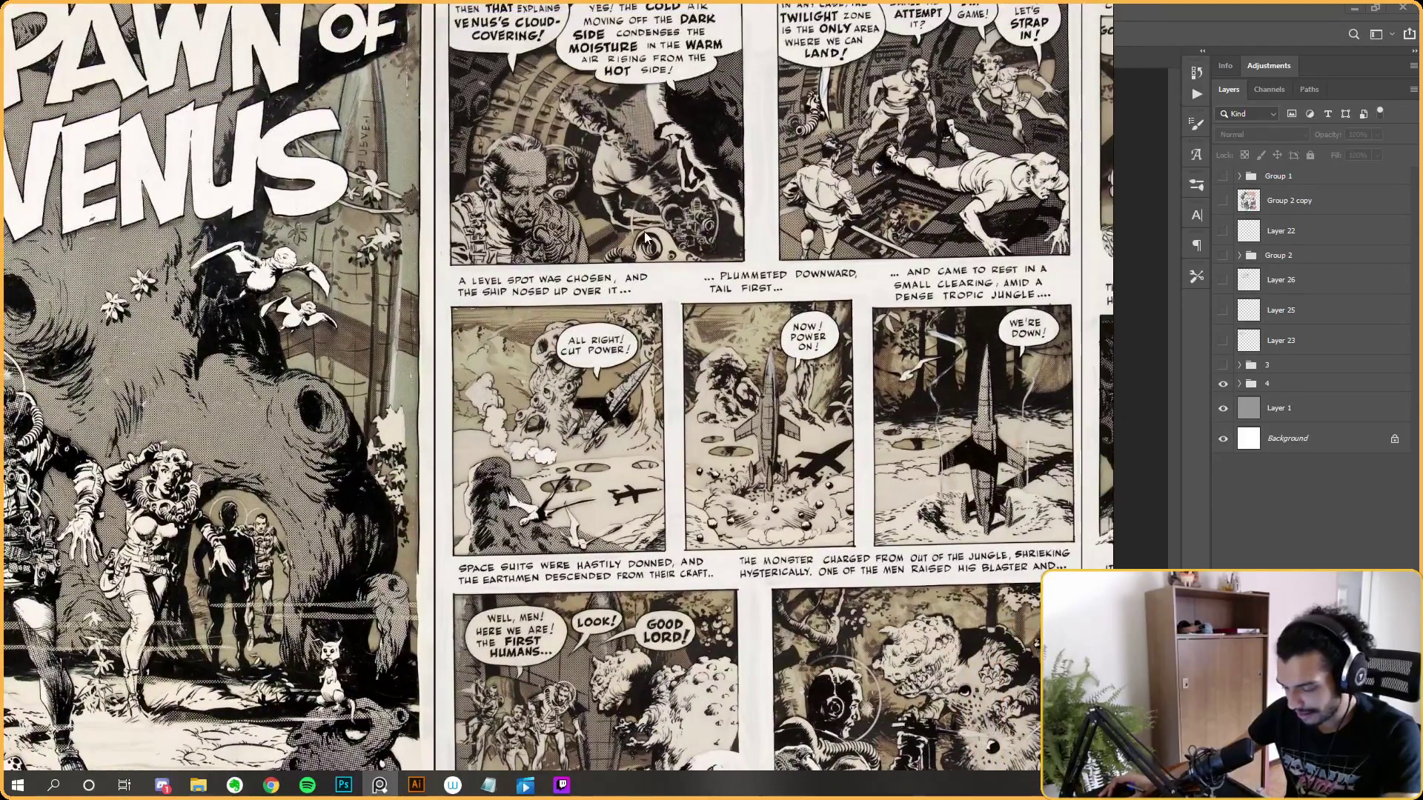
{"action": "scroll", "coordinate": [495, 212], "scroll_direction": "up", "scroll_amount": 2}
{"action": "scroll", "coordinate": [495, 210], "scroll_direction": "up", "scroll_amount": 2}
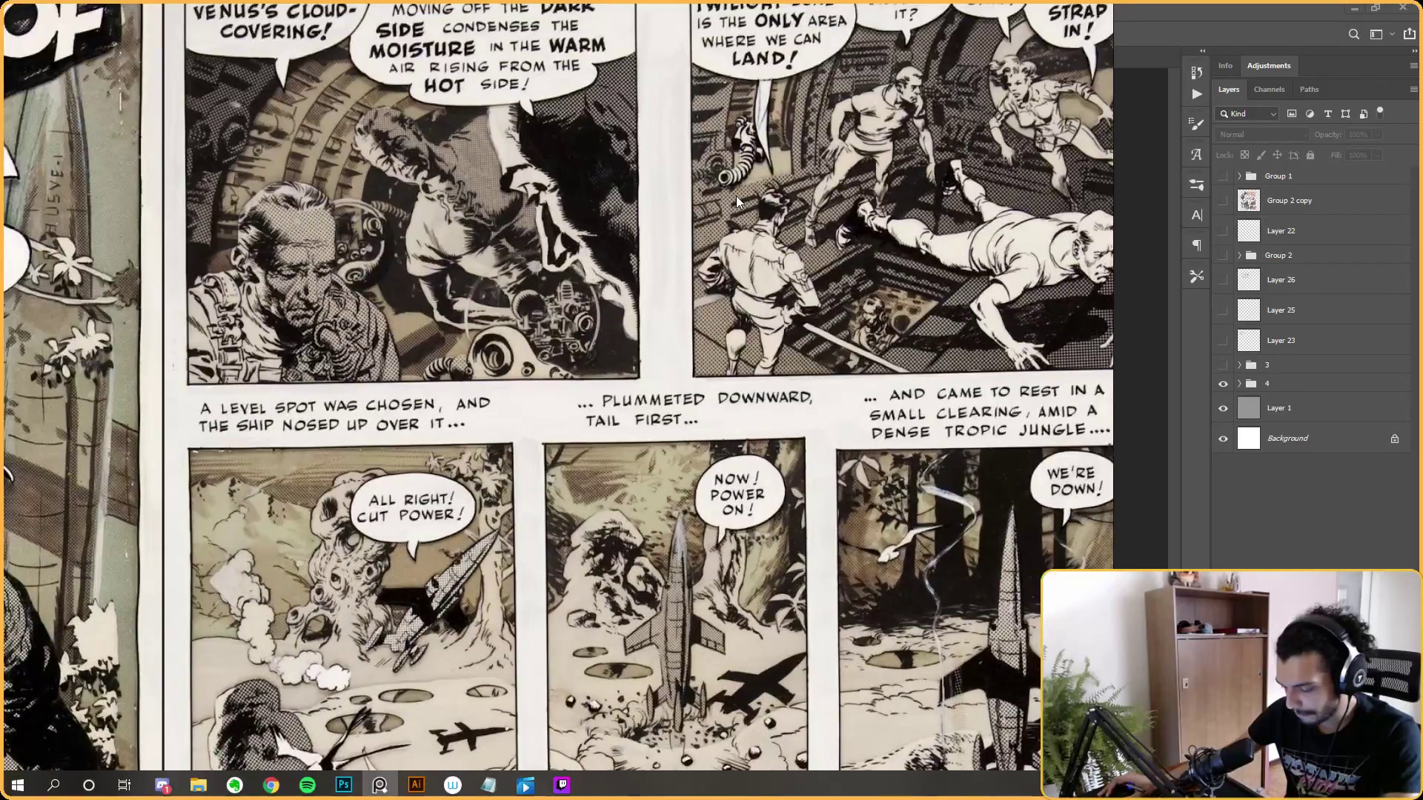
Examine the toned panels of the fallen crewman, the astronauts facing the creature and the monsters bursting from the jungle.
{"action": "scroll", "coordinate": [577, 235], "scroll_direction": "right", "scroll_amount": 5}
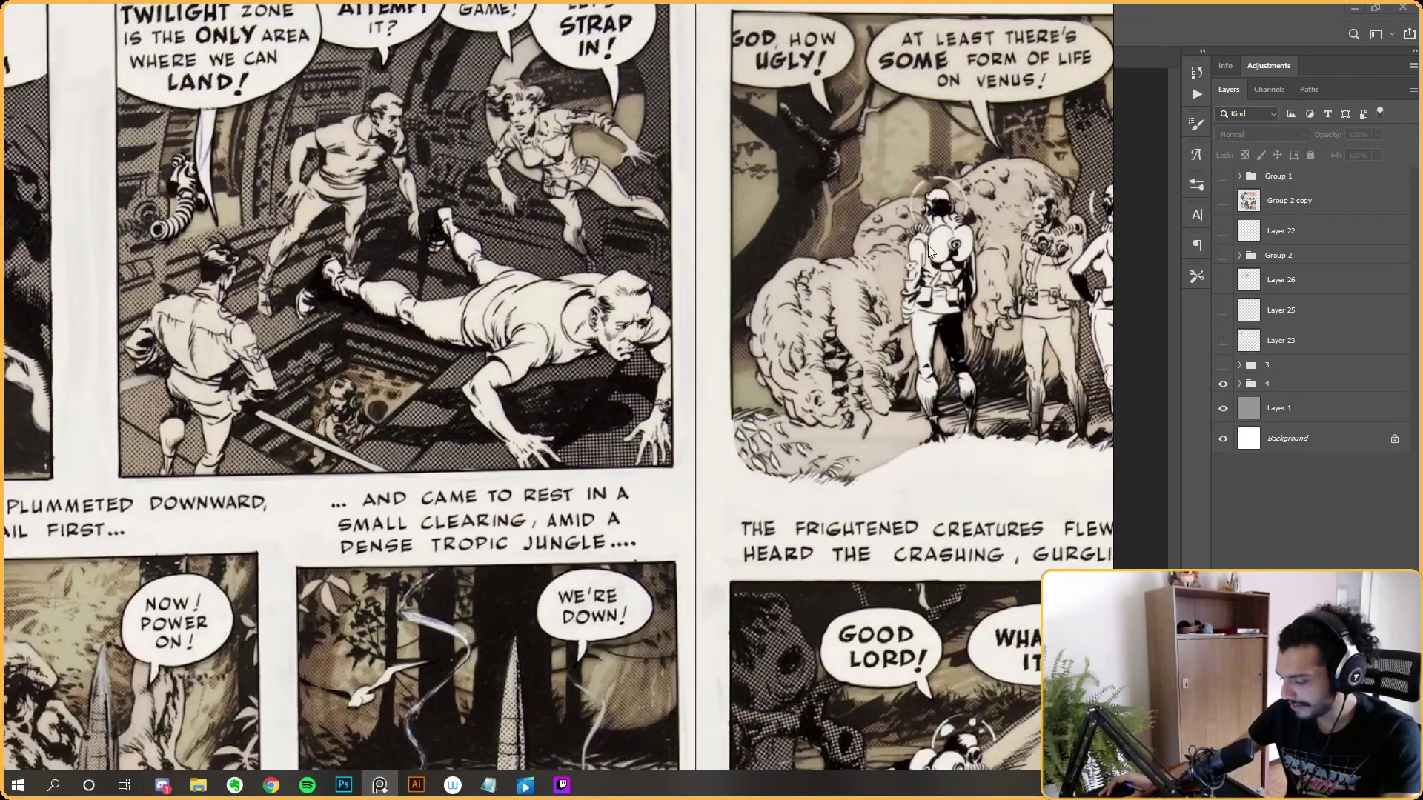
{"action": "scroll", "coordinate": [533, 280], "scroll_direction": "right", "scroll_amount": 6}
{"action": "scroll", "coordinate": [539, 278], "scroll_direction": "up", "scroll_amount": 1}
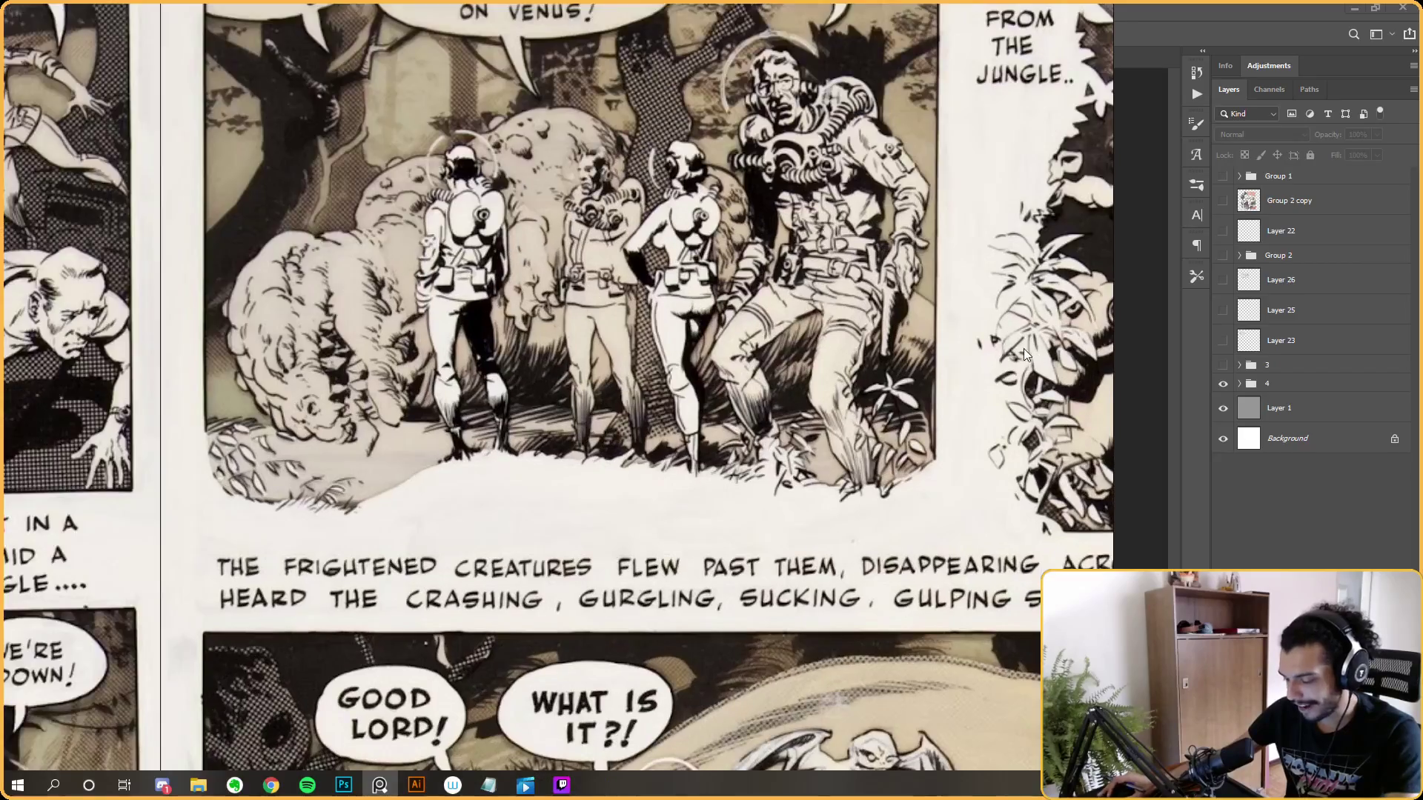
{"action": "scroll", "coordinate": [540, 278], "scroll_direction": "right", "scroll_amount": 6}
{"action": "scroll", "coordinate": [691, 396], "scroll_direction": "up", "scroll_amount": 1}
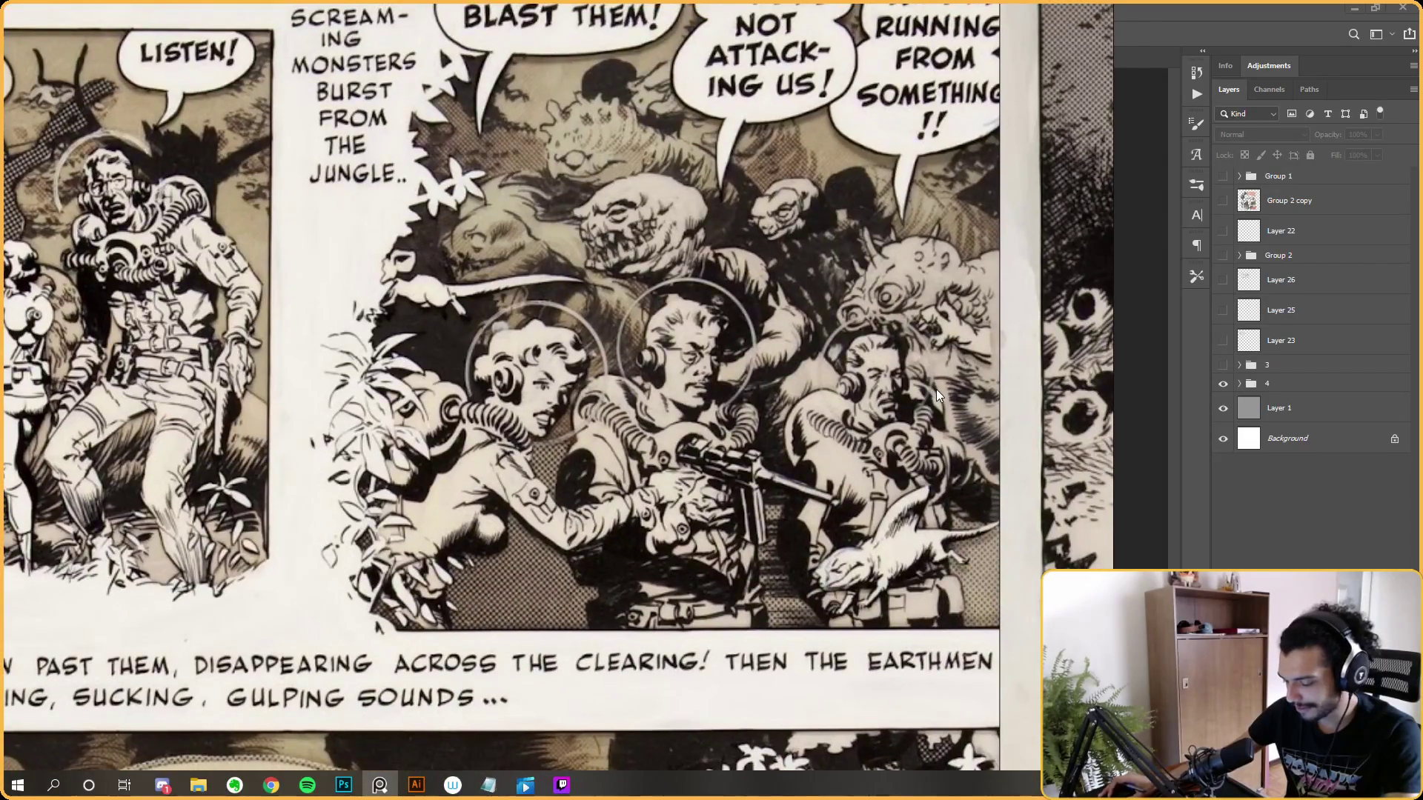
{"action": "scroll", "coordinate": [936, 389], "scroll_direction": "down", "scroll_amount": 2}
{"action": "scroll", "coordinate": [735, 278], "scroll_direction": "down", "scroll_amount": 1}
Examine the toned spaceship panel with planet and sun, and the closing pages with the amoeba creature.
{"action": "scroll", "coordinate": [735, 279], "scroll_direction": "right", "scroll_amount": 10}
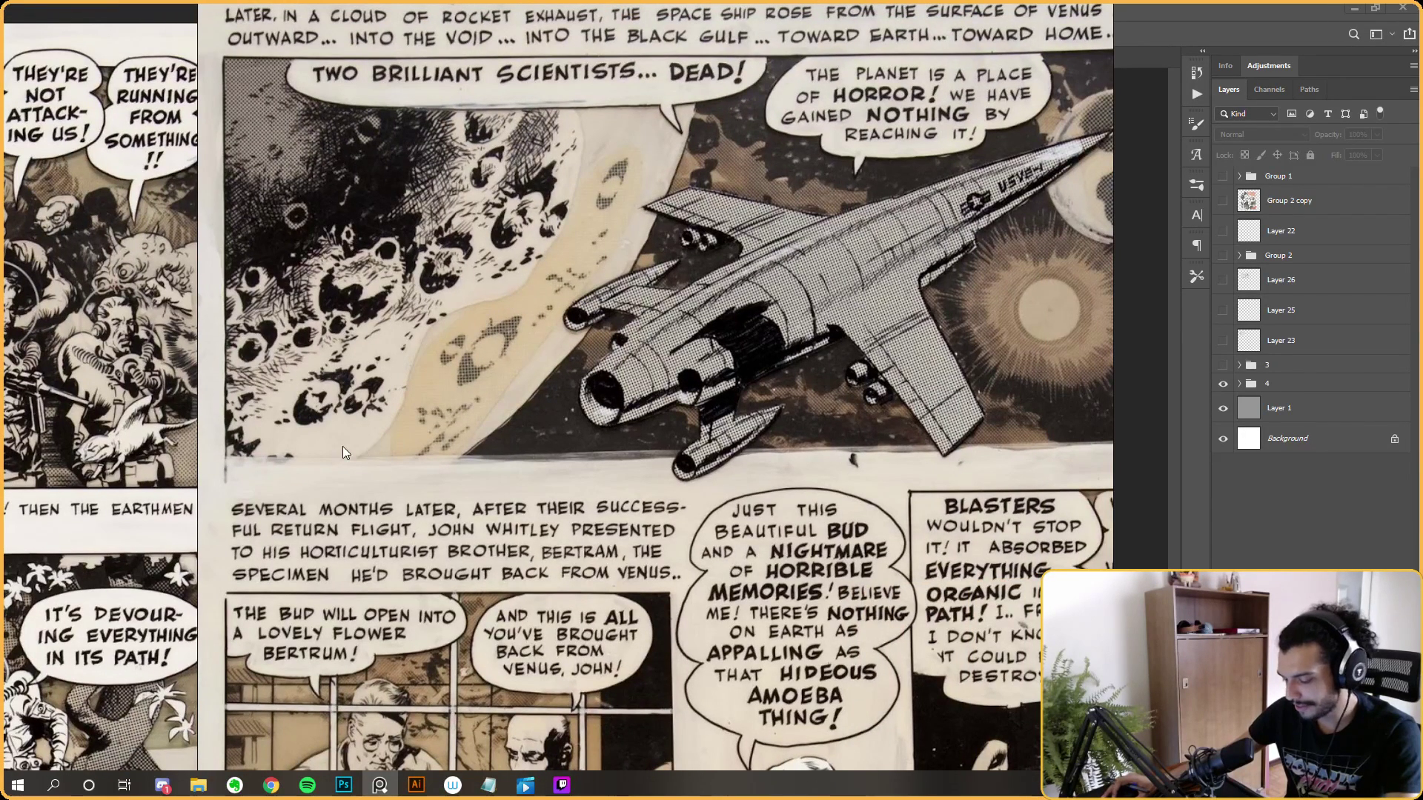
{"action": "scroll", "coordinate": [650, 422], "scroll_direction": "right", "scroll_amount": 1}
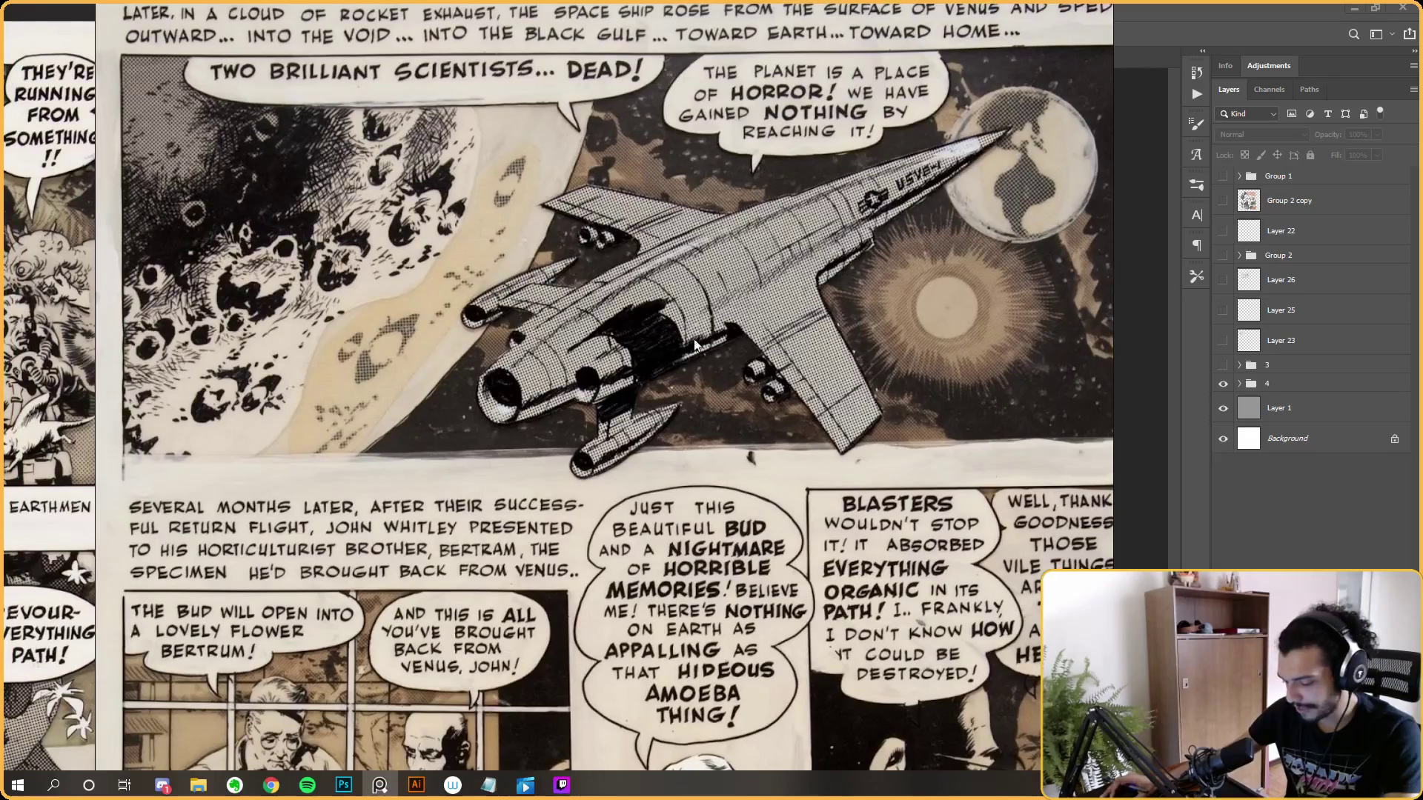
{"action": "scroll", "coordinate": [790, 283], "scroll_direction": "down", "scroll_amount": 5}
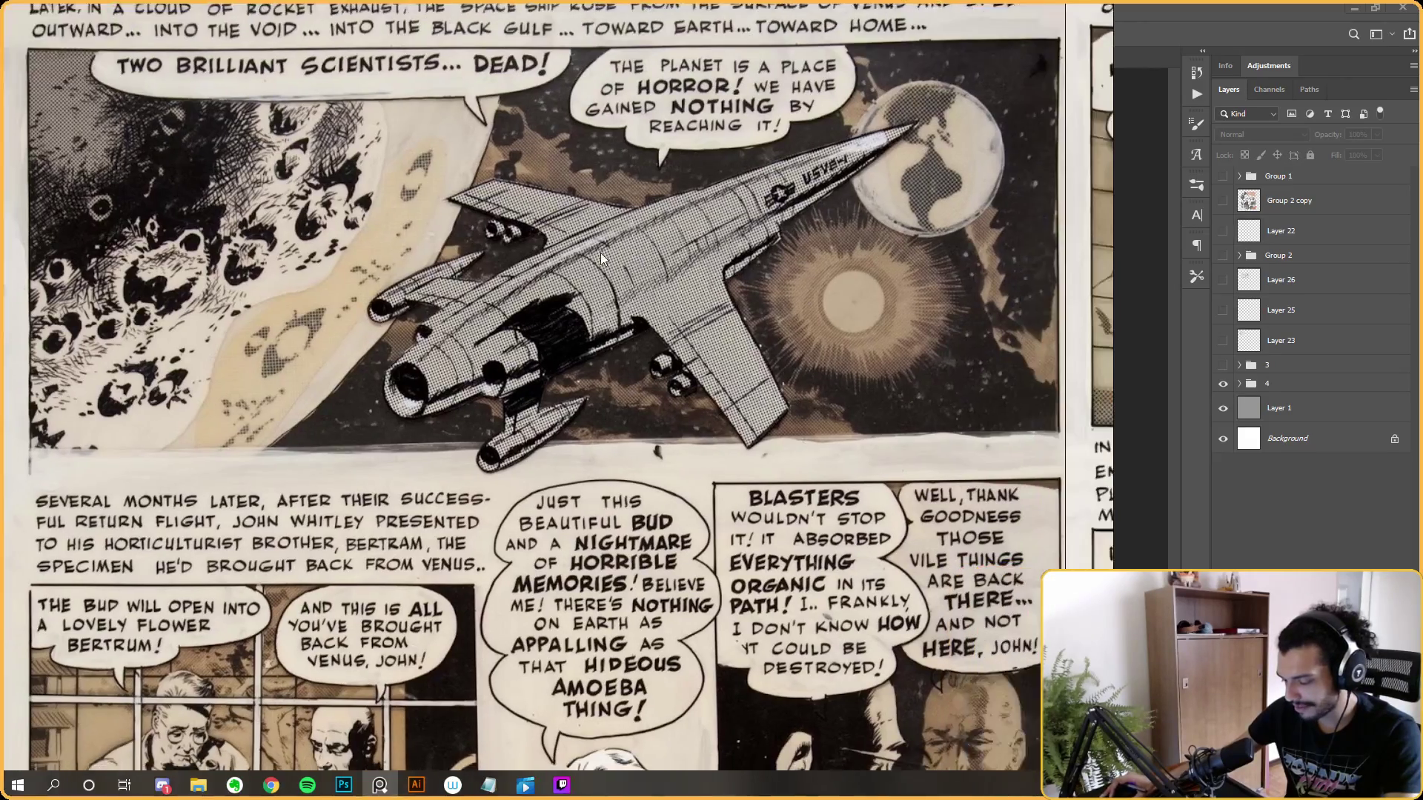
{"action": "scroll", "coordinate": [947, 200], "scroll_direction": "up", "scroll_amount": 3}
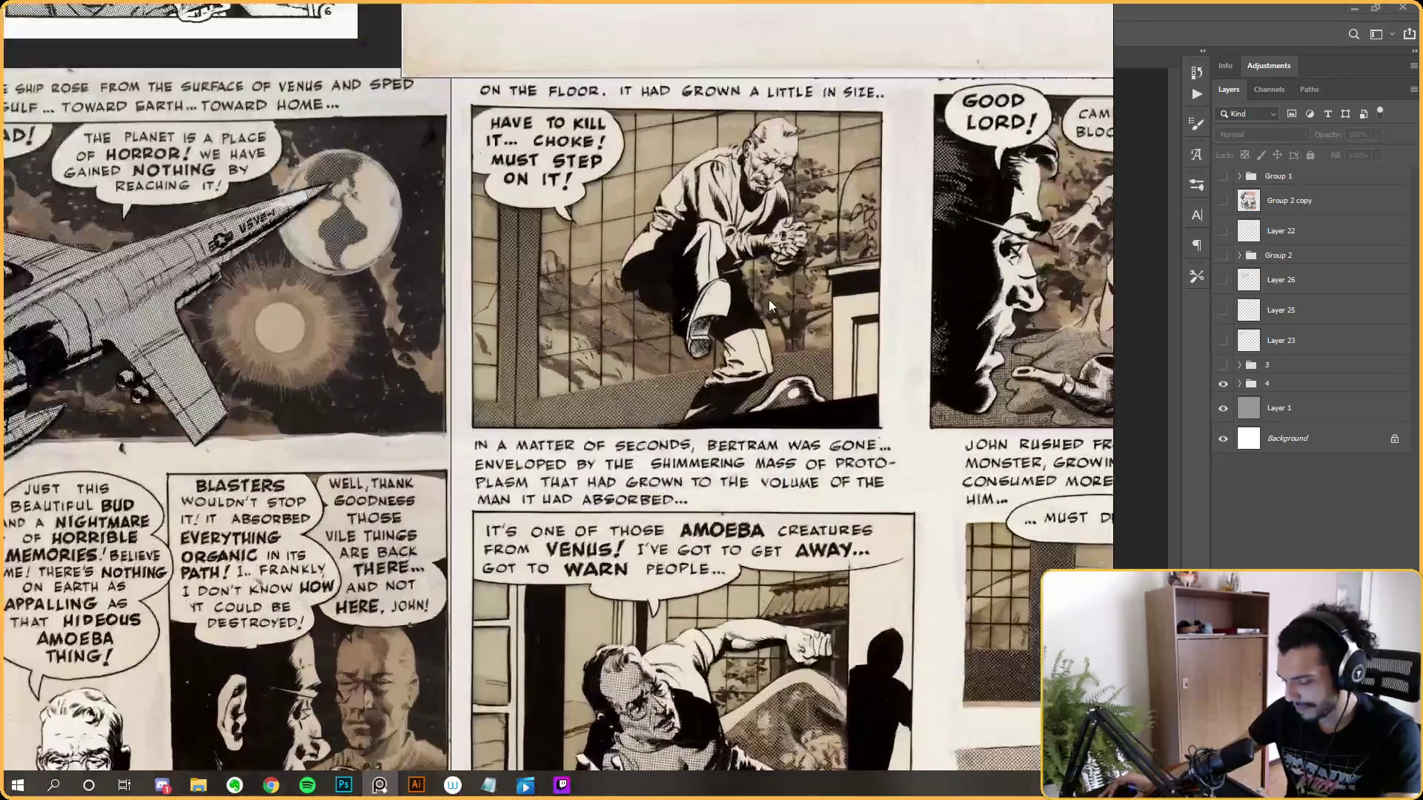
{"action": "scroll", "coordinate": [947, 200], "scroll_direction": "down", "scroll_amount": 4}
{"action": "scroll", "coordinate": [947, 200], "scroll_direction": "up", "scroll_amount": 3}
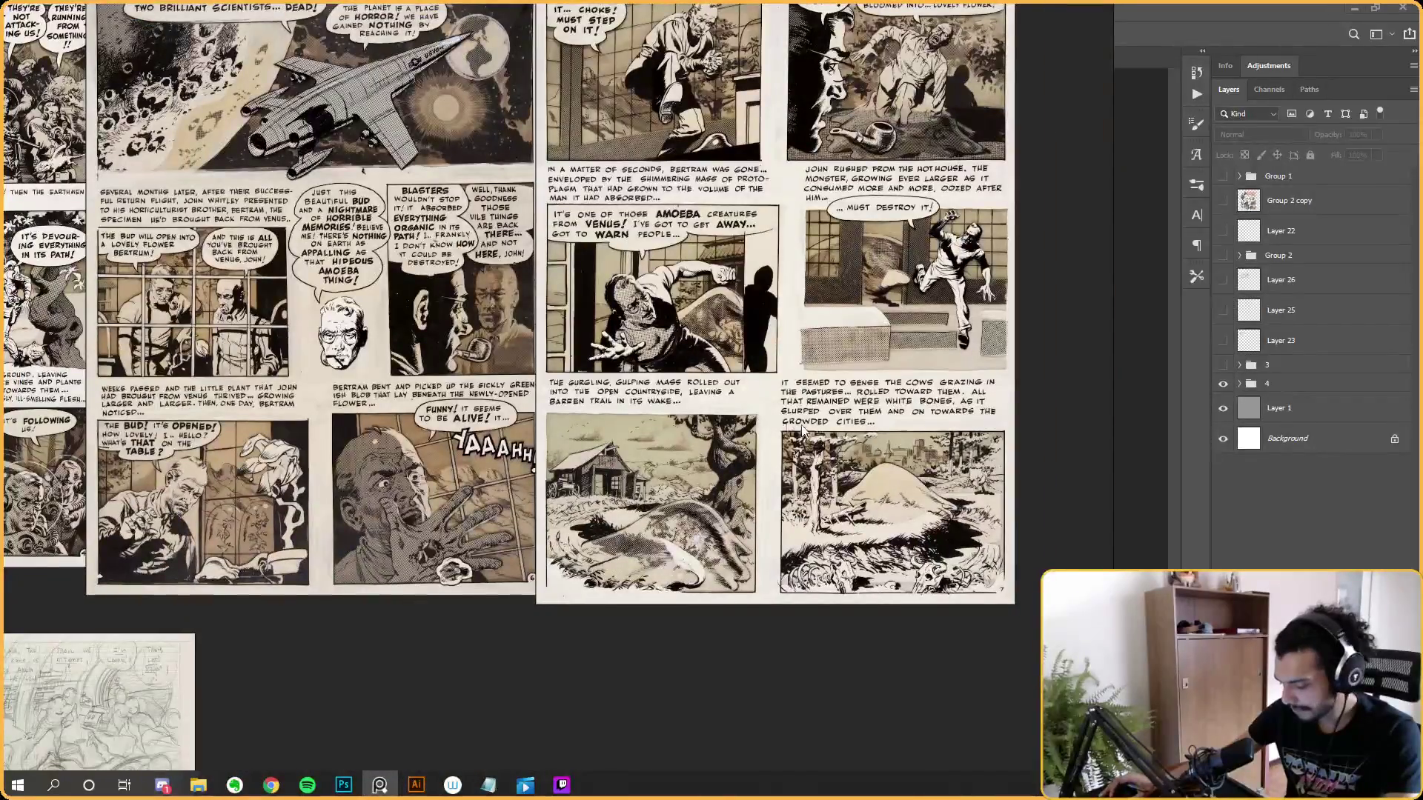
{"action": "scroll", "coordinate": [522, 339], "scroll_direction": "down", "scroll_amount": 4}
{"action": "scroll", "coordinate": [789, 283], "scroll_direction": "up", "scroll_amount": 2}
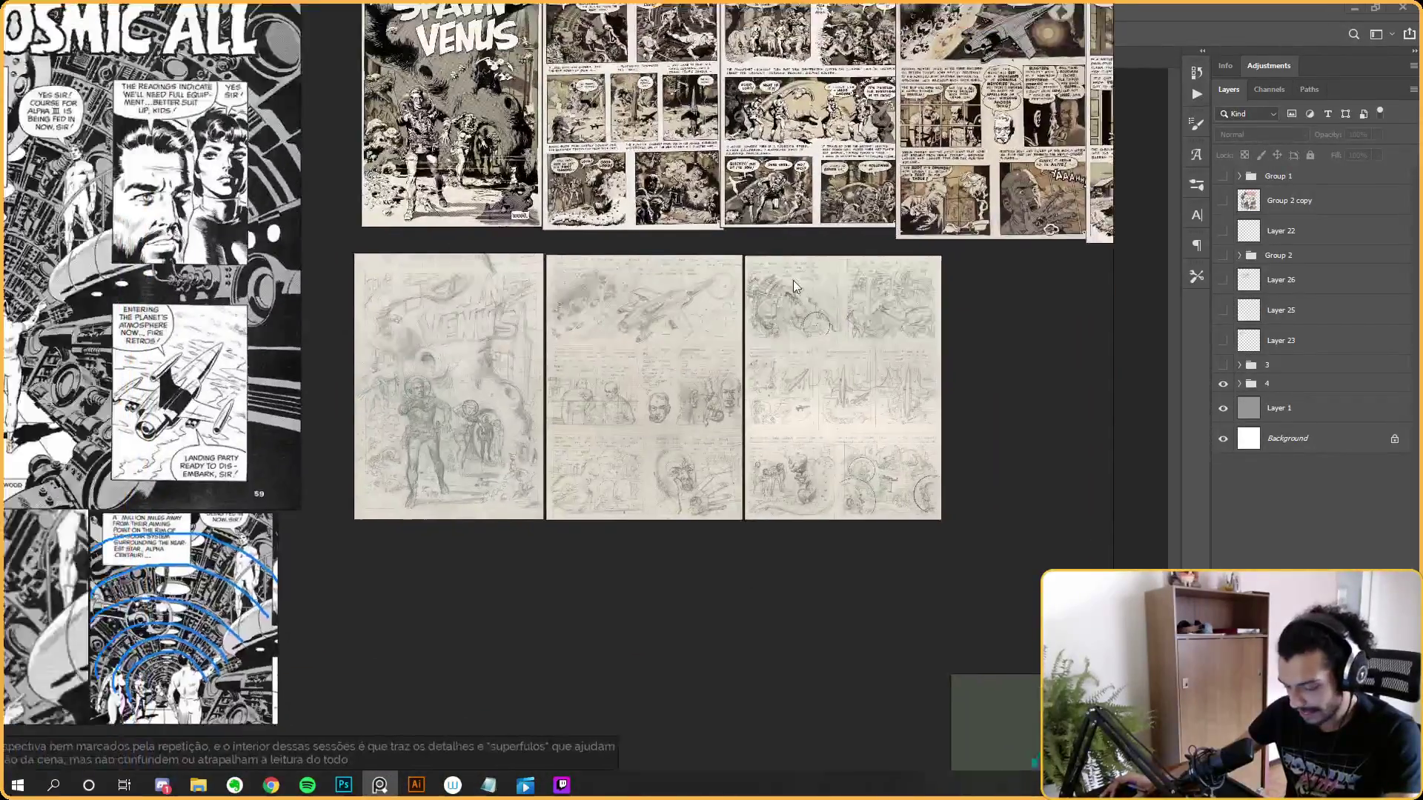
Examine the pencil drawings of the "The Spawn of Venus" title page and its two story pages.
{"action": "scroll", "coordinate": [447, 443], "scroll_direction": "up", "scroll_amount": 3}
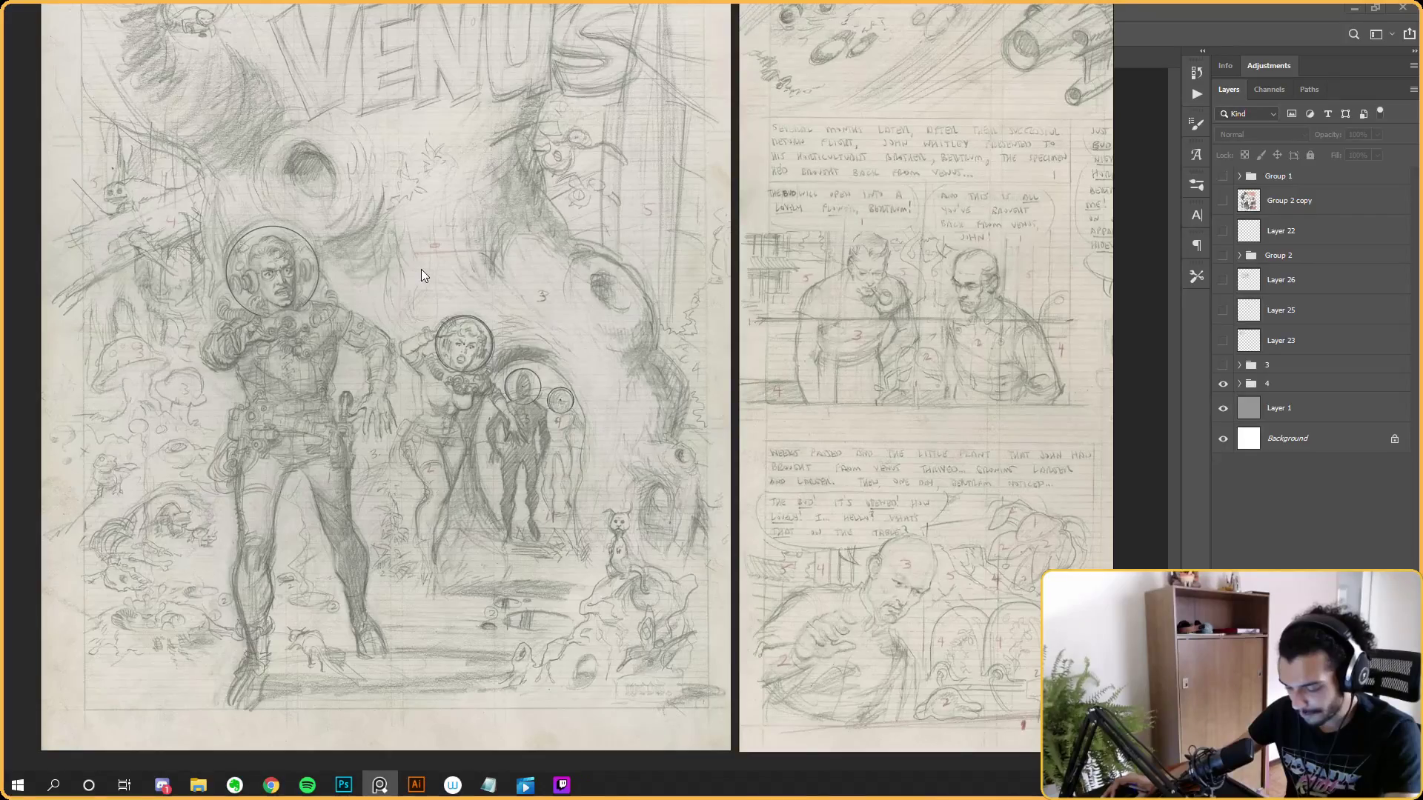
{"action": "scroll", "coordinate": [713, 259], "scroll_direction": "down", "scroll_amount": 1}
{"action": "left_click_drag", "start_coordinate": [943, 260], "coordinate": [778, 299]}
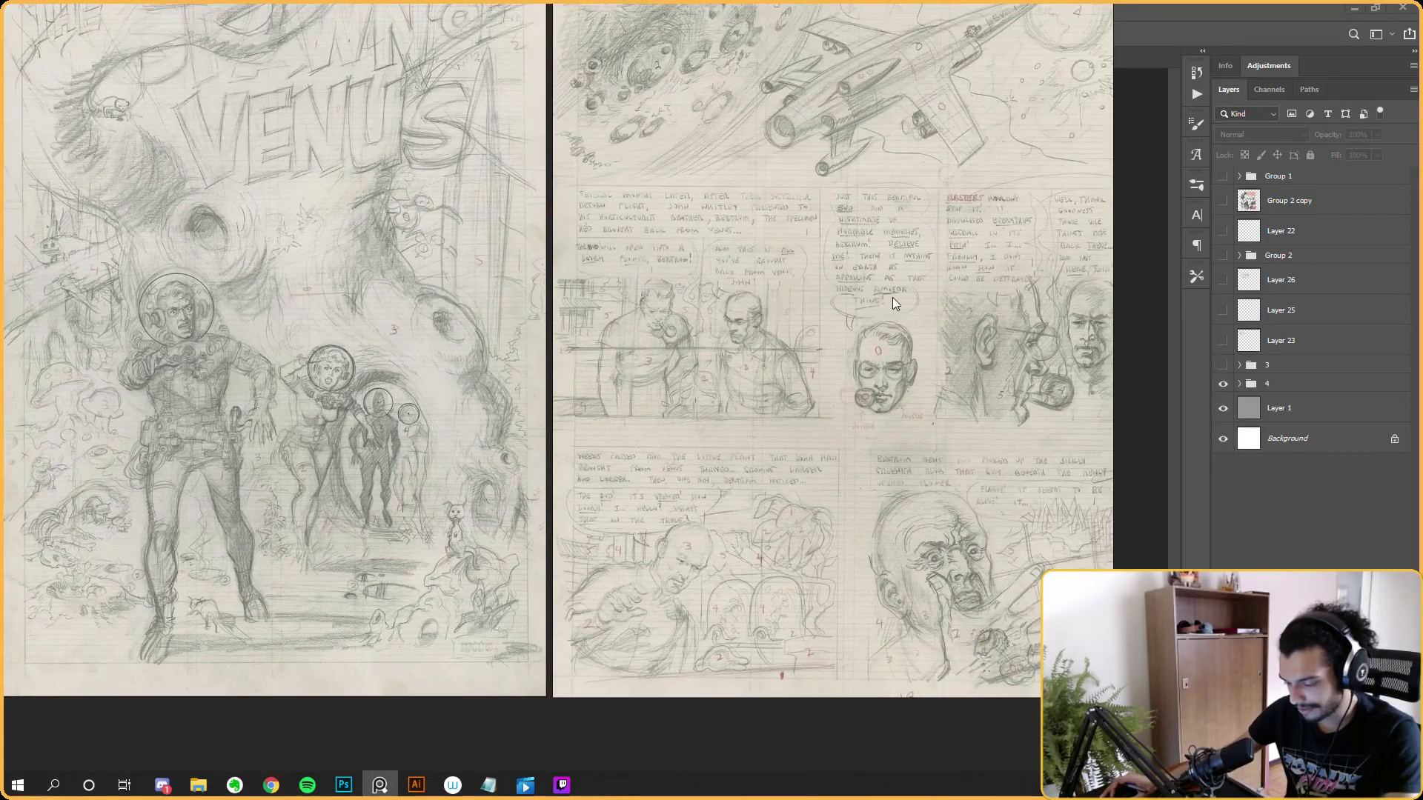
{"action": "left_click_drag", "start_coordinate": [893, 296], "coordinate": [578, 326]}
{"action": "scroll", "coordinate": [830, 299], "scroll_direction": "down", "scroll_amount": 3}
{"action": "scroll", "coordinate": [714, 357], "scroll_direction": "up", "scroll_amount": 5}
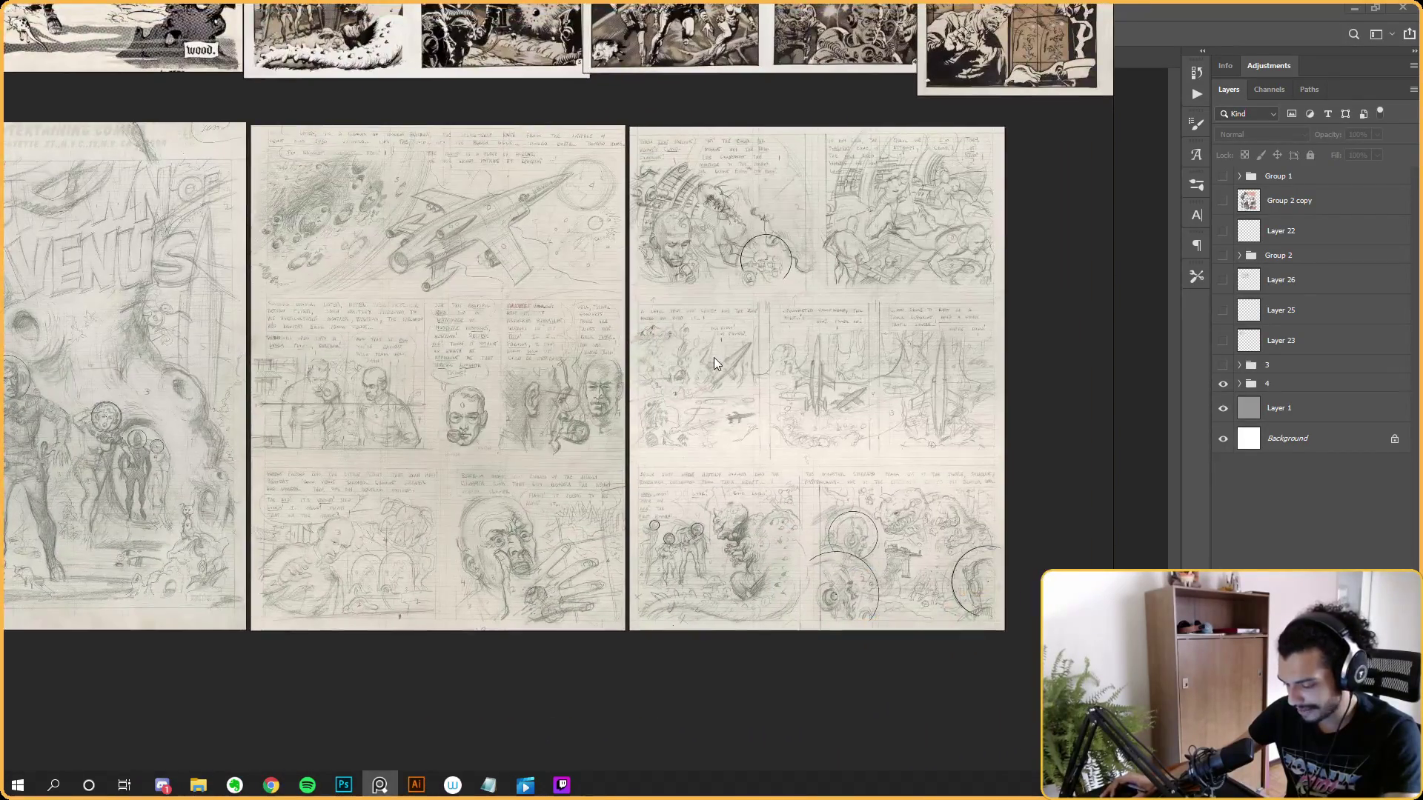
{"action": "scroll", "coordinate": [852, 378], "scroll_direction": "down", "scroll_amount": 4}
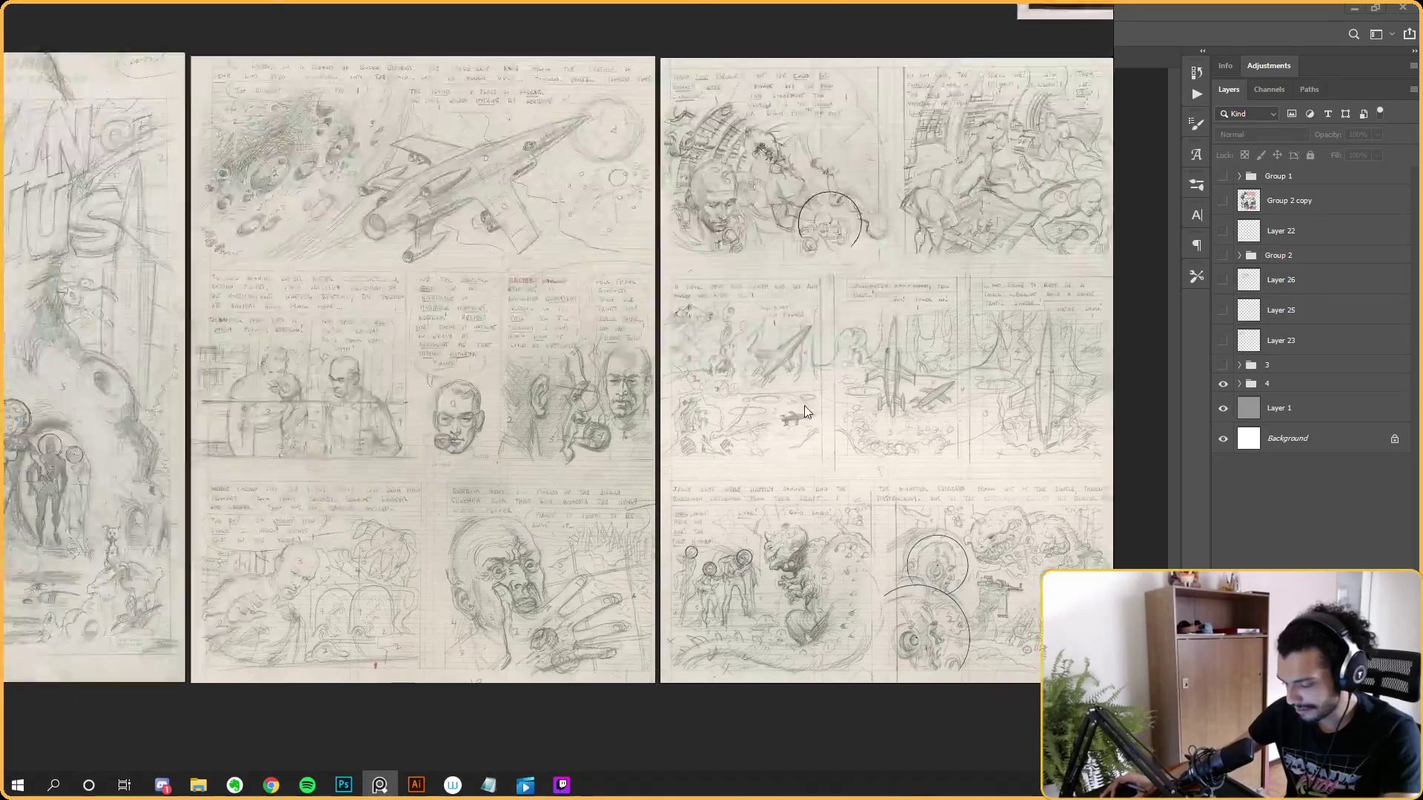
Compare the inked, toned and pencilled rows of "The Spawn of Venus" pages as a whole.
{"action": "scroll", "coordinate": [674, 456], "scroll_direction": "down", "scroll_amount": 5}
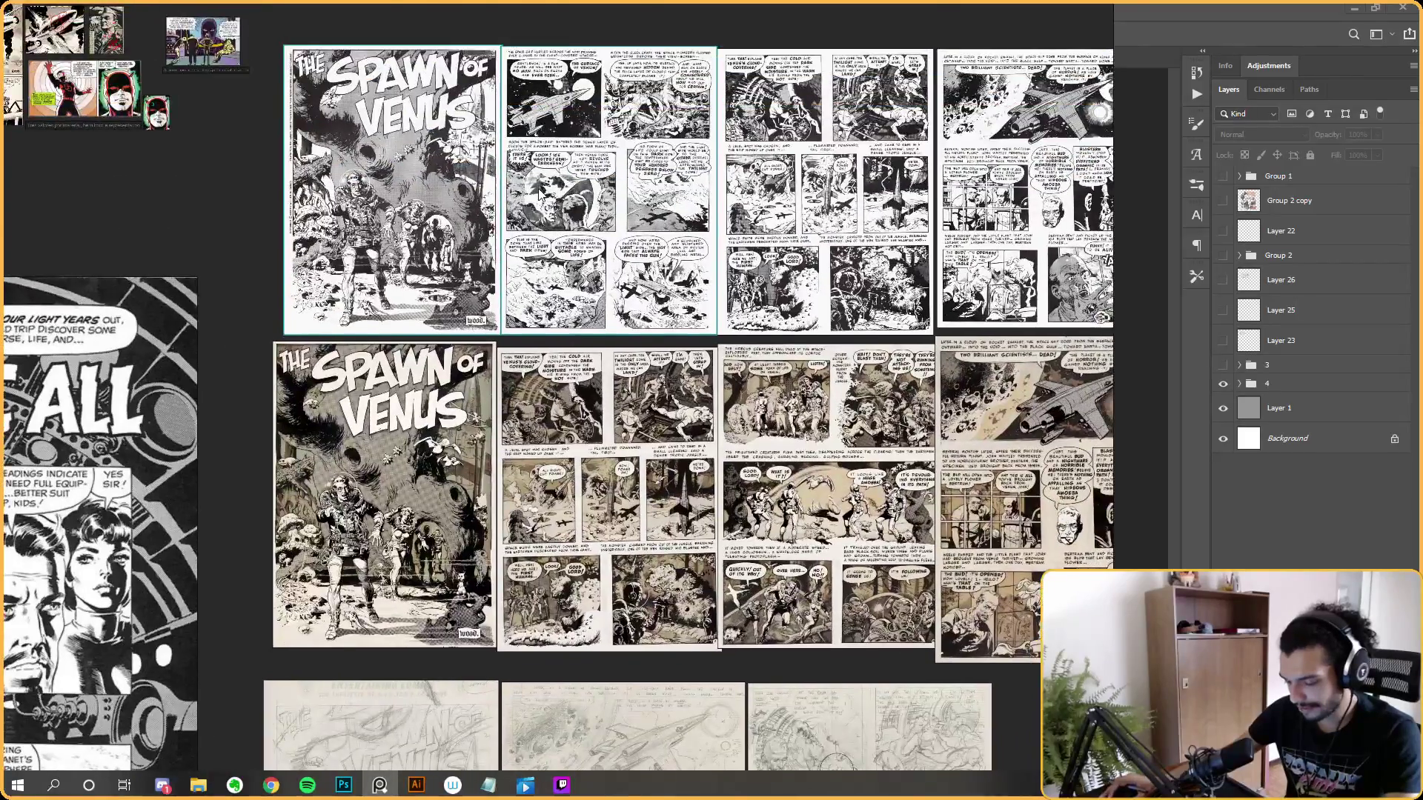
{"action": "scroll", "coordinate": [963, 167], "scroll_direction": "up", "scroll_amount": 3}
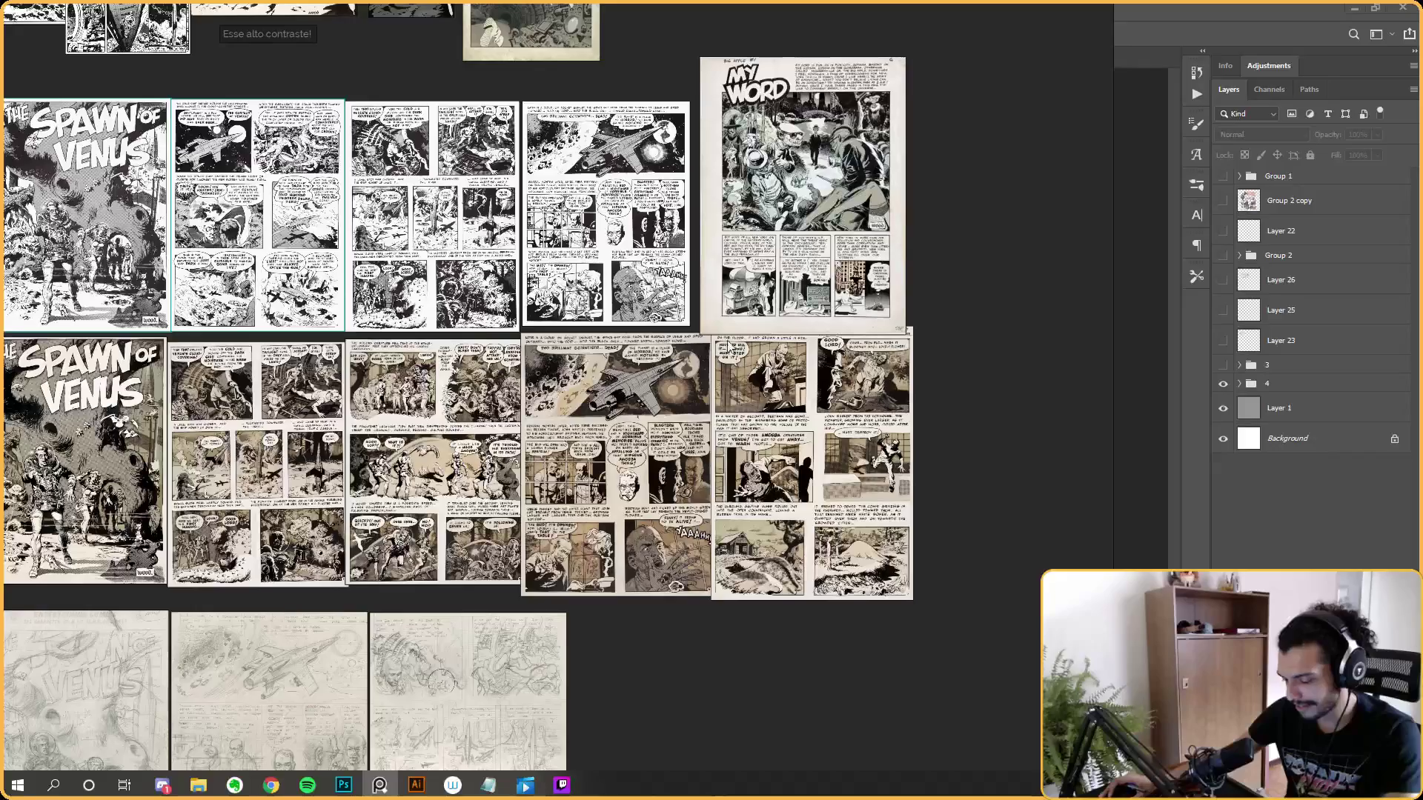
{"action": "scroll", "coordinate": [729, 491], "scroll_direction": "down", "scroll_amount": 2}
{"action": "mouse_move", "coordinate": [729, 491]}
{"action": "left_mouse_down"}
{"action": "mouse_move", "coordinate": [971, 173]}
{"action": "mouse_move", "coordinate": [683, 138]}
{"action": "left_mouse_up"}
{"action": "scroll", "coordinate": [705, 192], "scroll_direction": "down", "scroll_amount": 1}
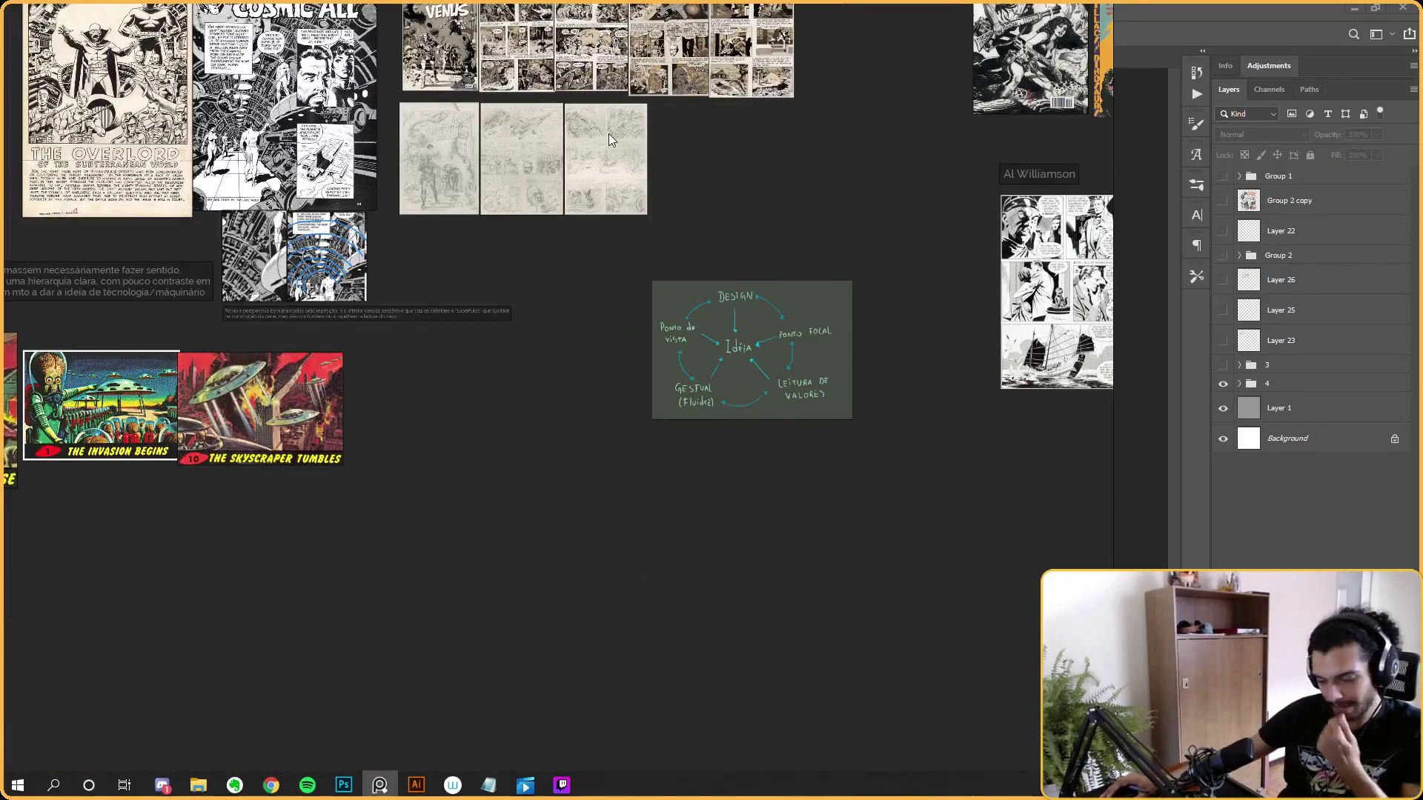
Review the Coffee Invasion and Coffee Attack poster sketches together with the four numbered idea notes.
{"action": "scroll", "coordinate": [740, 223], "scroll_direction": "down", "scroll_amount": 3}
{"action": "scroll", "coordinate": [510, 232], "scroll_direction": "up", "scroll_amount": 3}
{"action": "left_click_drag", "start_coordinate": [397, 359], "coordinate": [715, 542]}
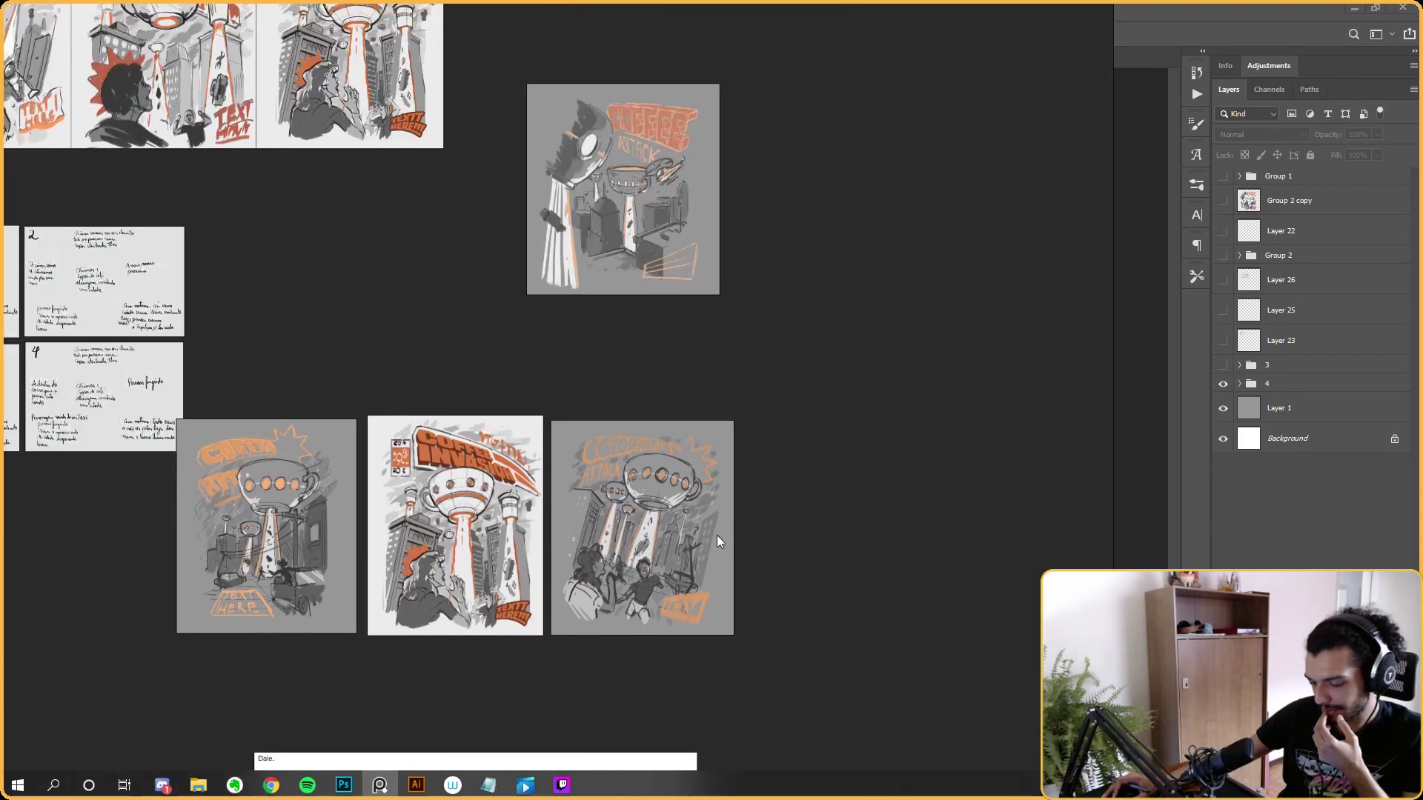
{"action": "mouse_move", "coordinate": [699, 399]}
{"action": "left_mouse_down"}
{"action": "mouse_move", "coordinate": [737, 403]}
{"action": "mouse_move", "coordinate": [781, 438]}
{"action": "left_mouse_up"}
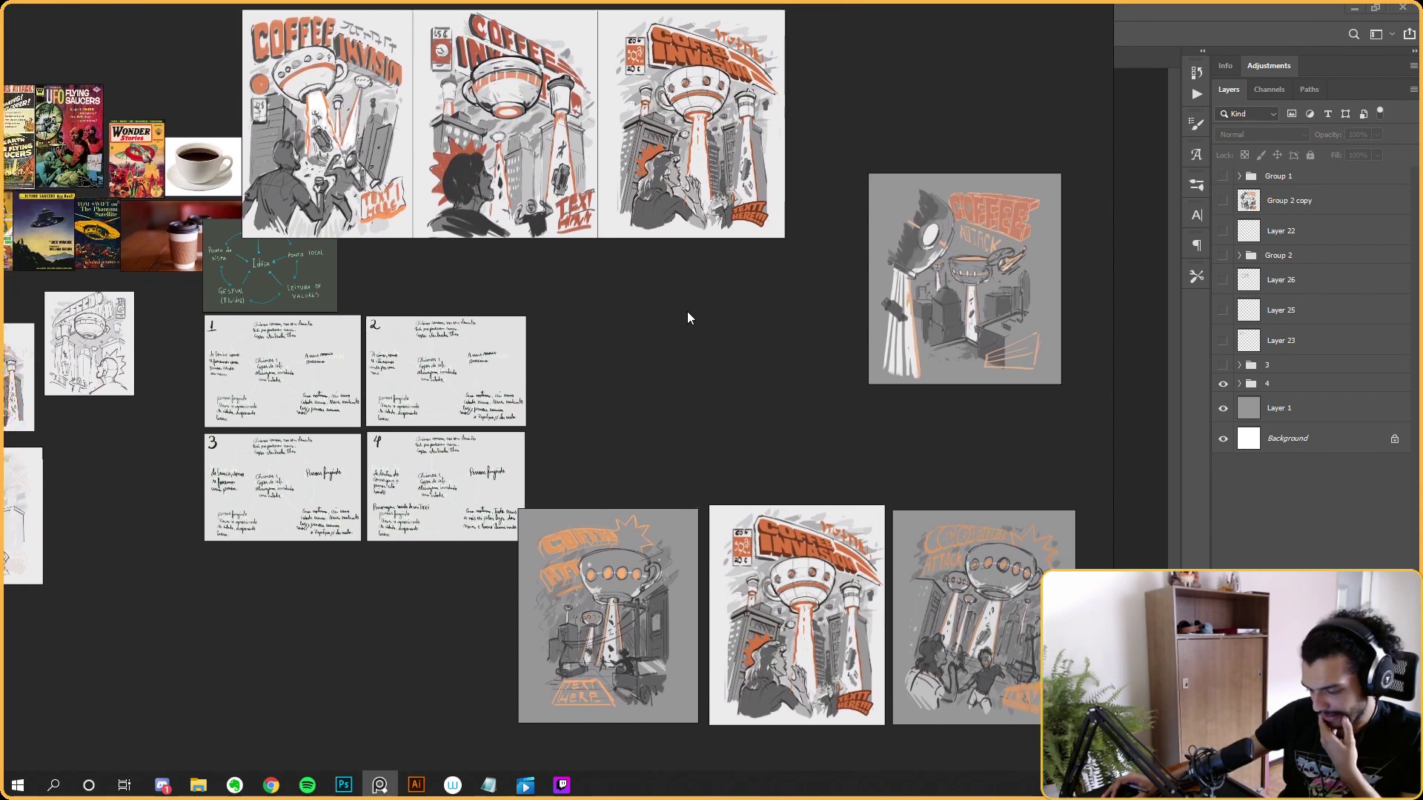
{"action": "scroll", "coordinate": [618, 344], "scroll_direction": "left", "scroll_amount": 5}
{"action": "left_click_drag", "start_coordinate": [459, 340], "coordinate": [412, 296]}
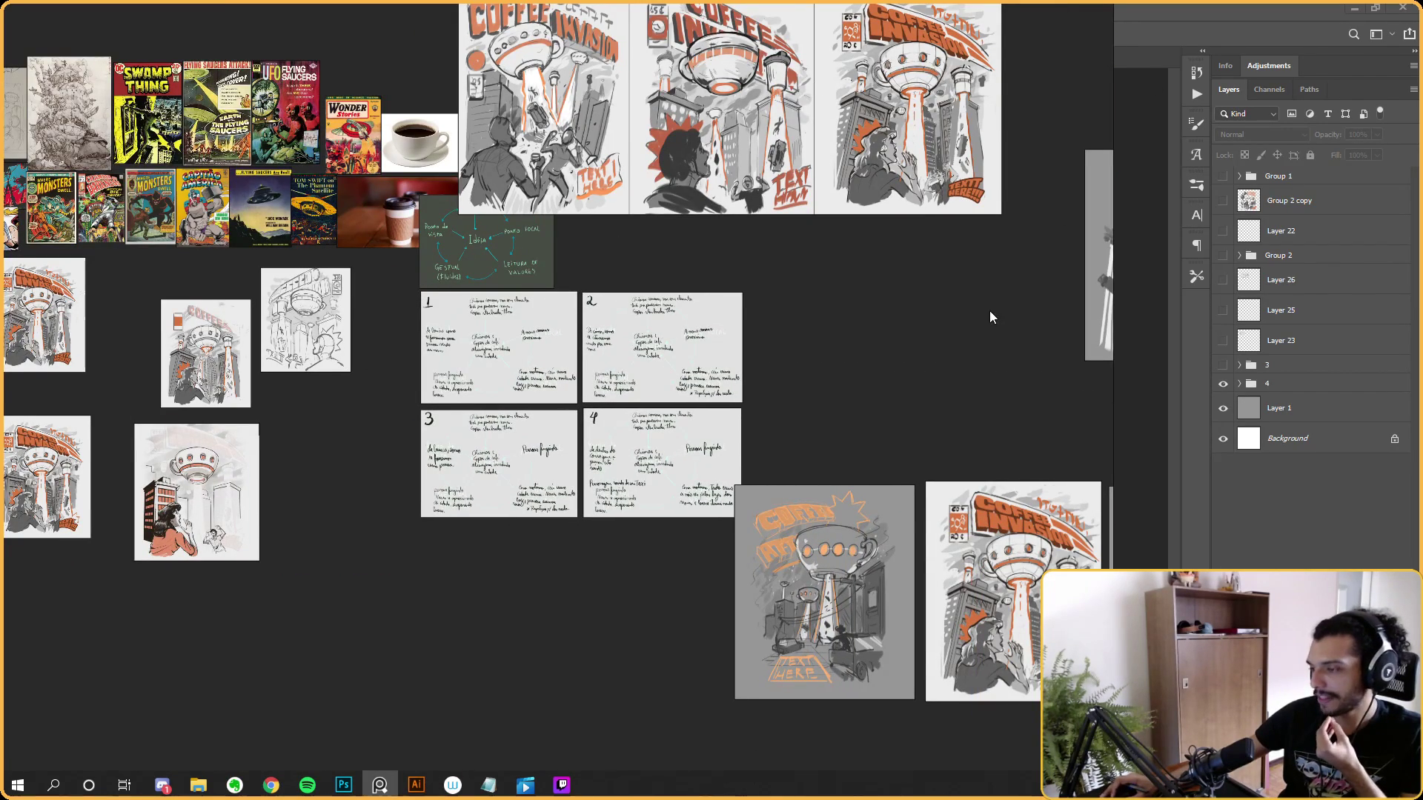
Switch to Photoshop and close post live template.psd and post quadrado.psd without saving their changes.
{"action": "left_click_drag", "start_coordinate": [989, 310], "coordinate": [982, 304]}
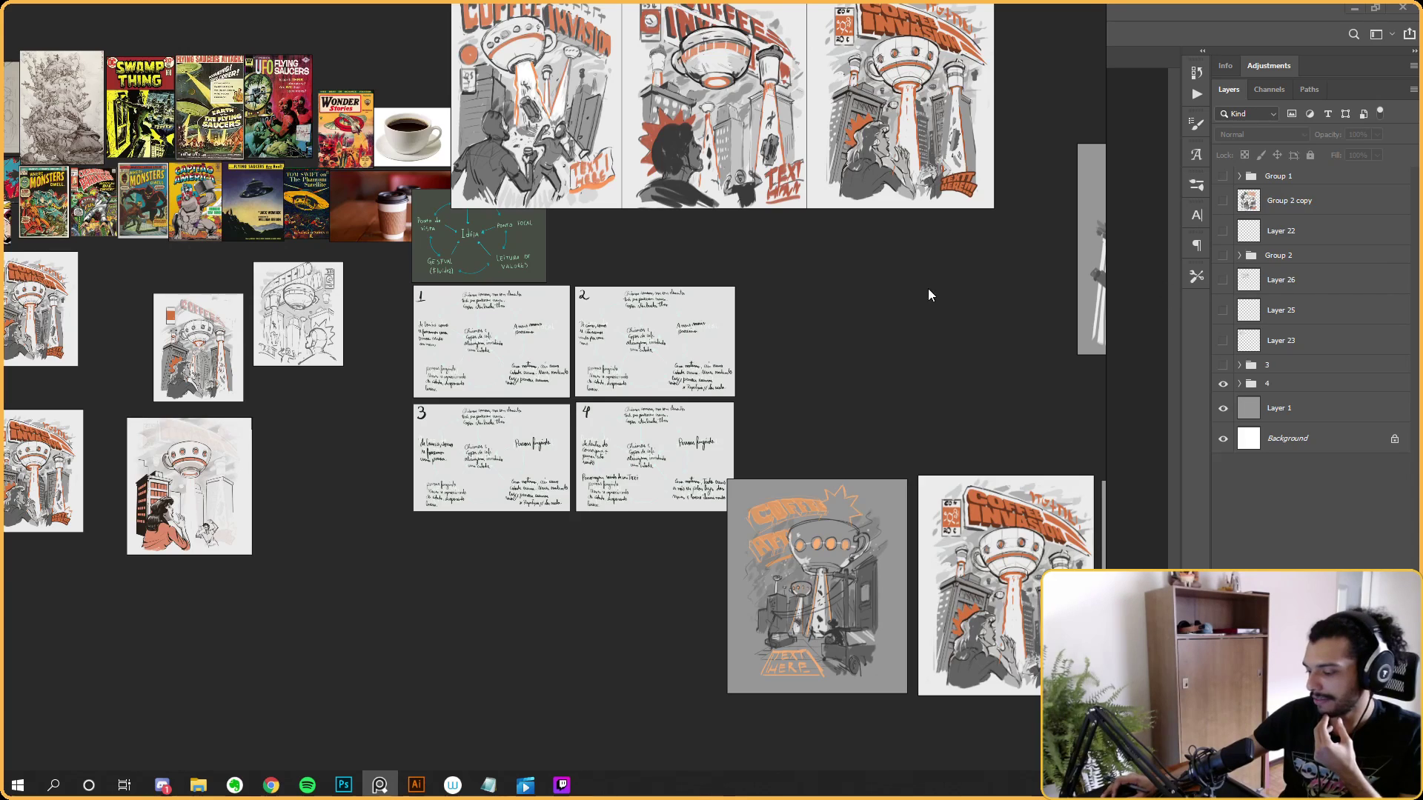
{"action": "key", "text": "alt+Tab"}
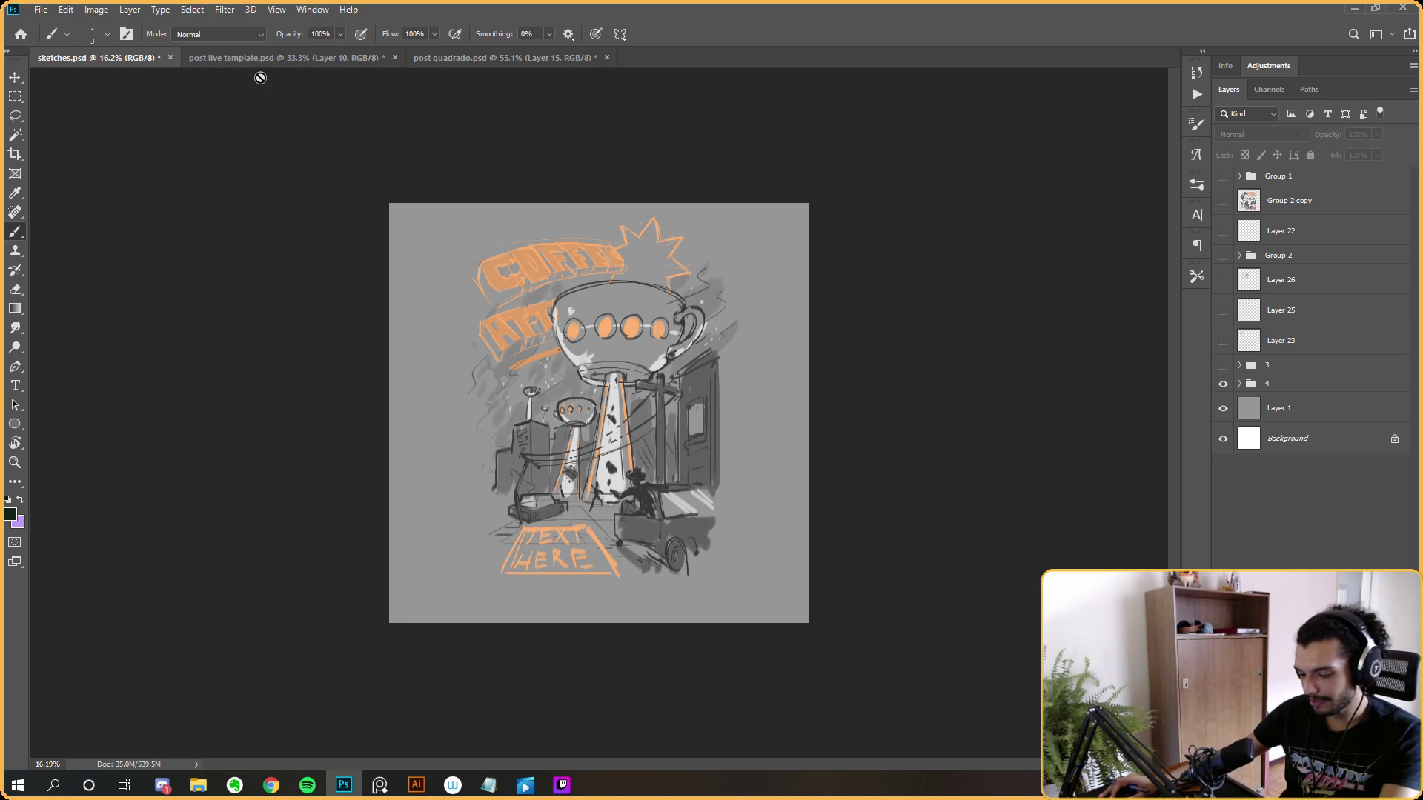
{"action": "left_click", "coordinate": [395, 57]}
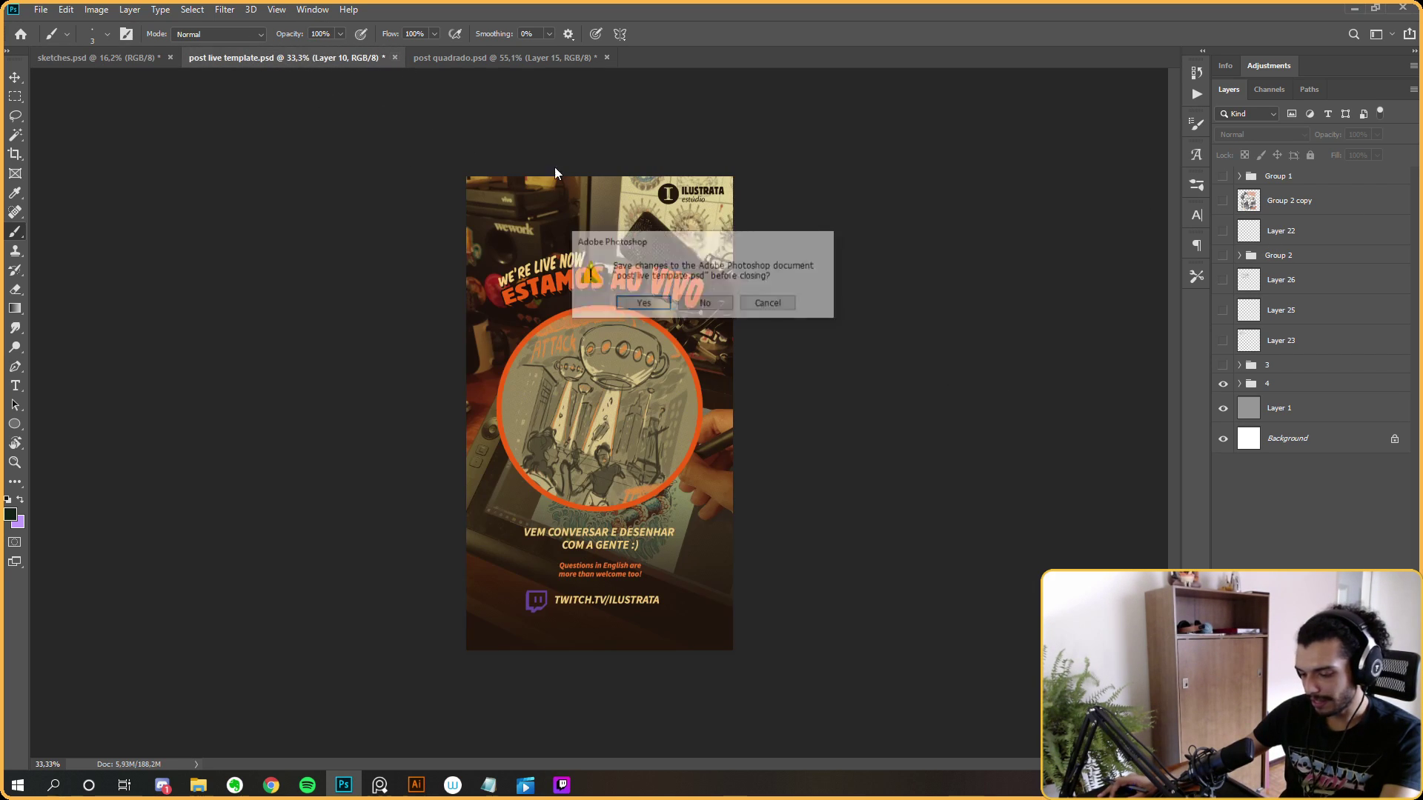
{"action": "left_click", "coordinate": [705, 306]}
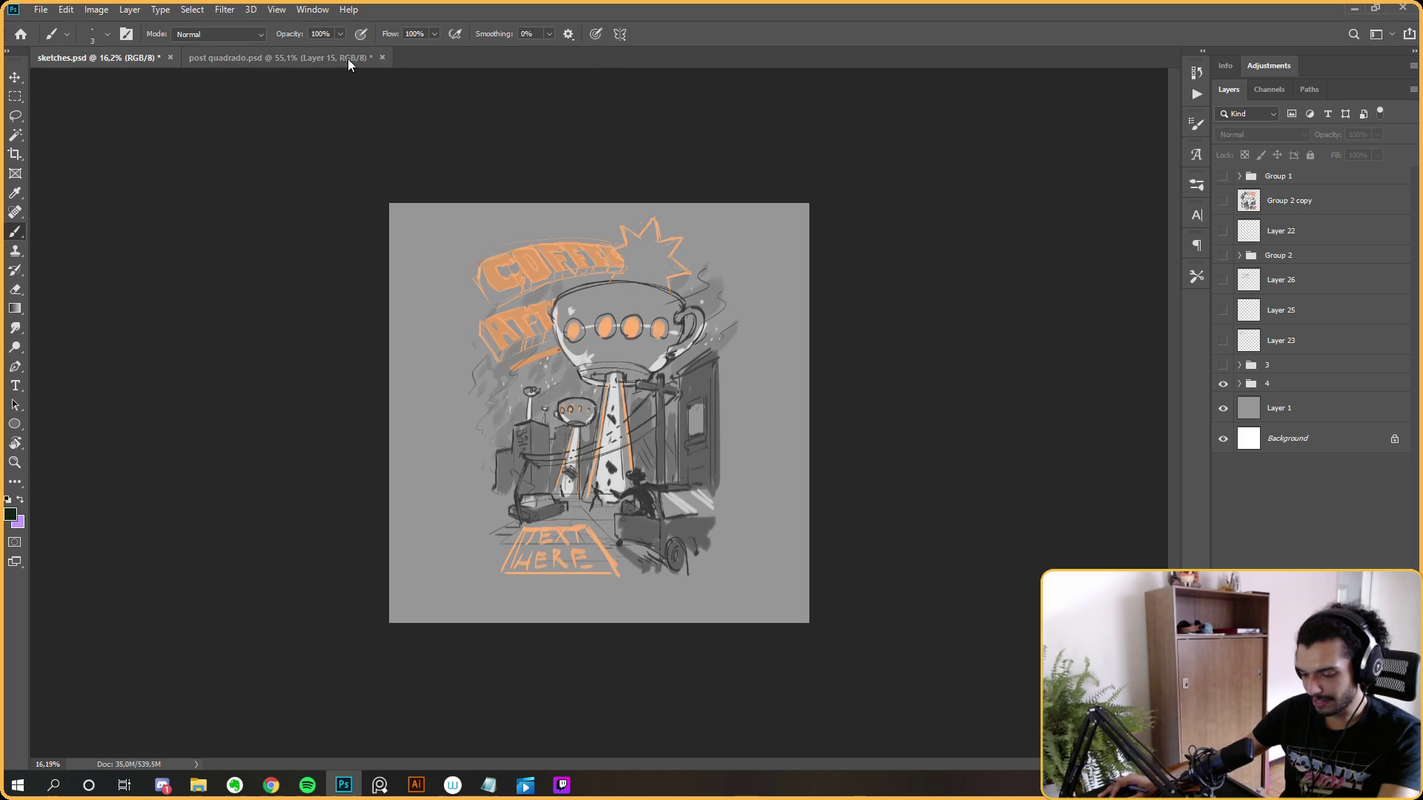
{"action": "left_click", "coordinate": [350, 57]}
{"action": "left_click", "coordinate": [382, 57]}
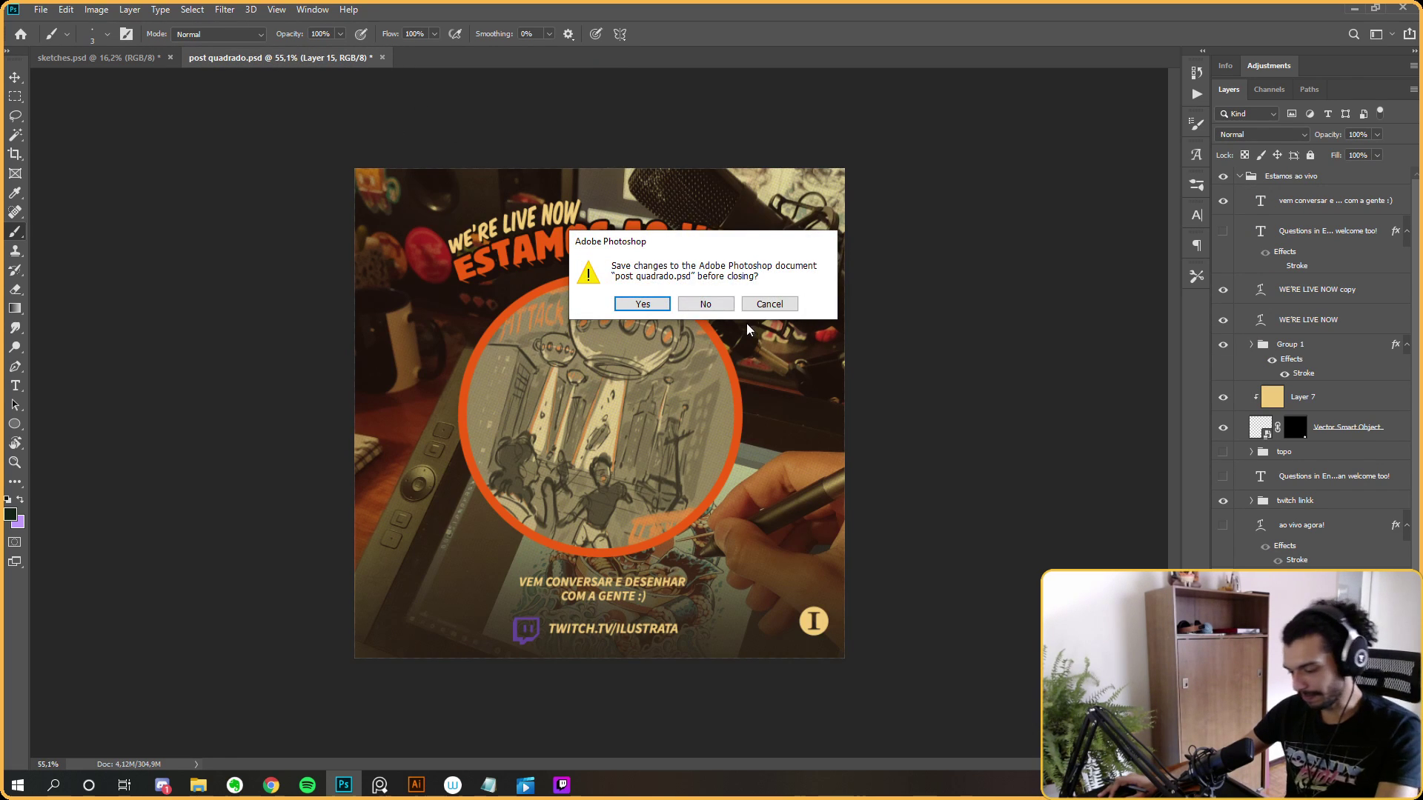
{"action": "left_click", "coordinate": [705, 304]}
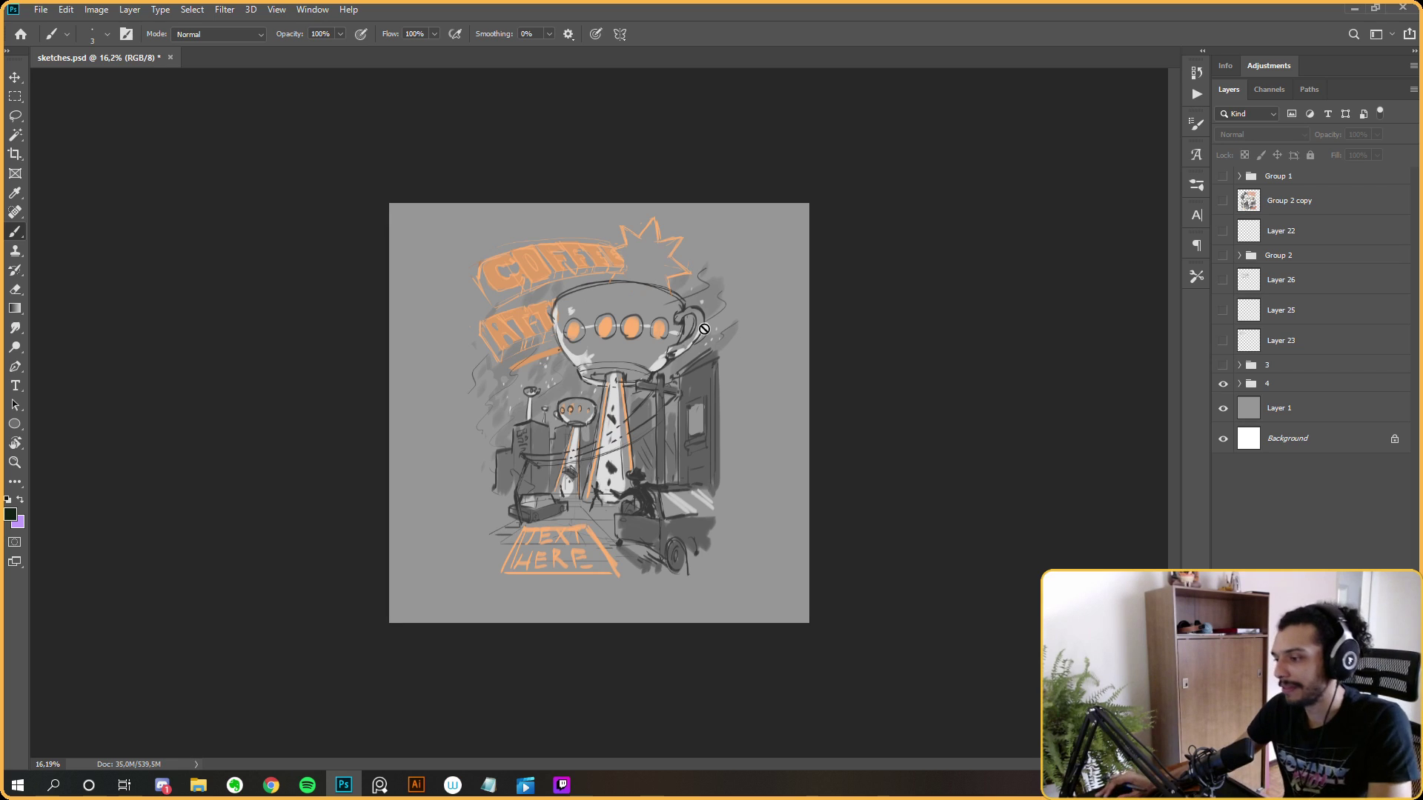
Hide sketch group 4 in sketches.psd, then show and select sketch group 3.
{"action": "scroll", "coordinate": [823, 356], "scroll_direction": "up", "scroll_amount": 2}
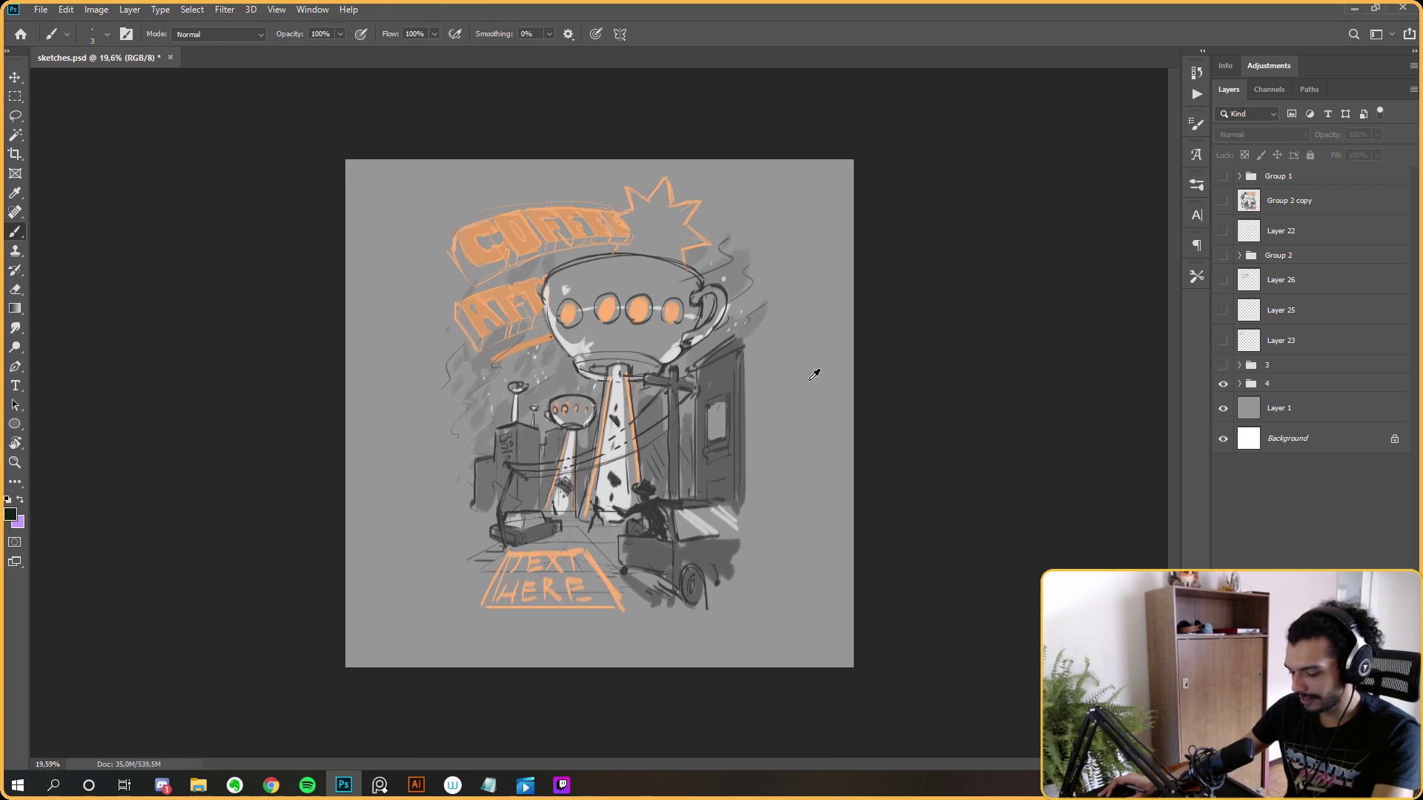
{"action": "key", "text": "f"}
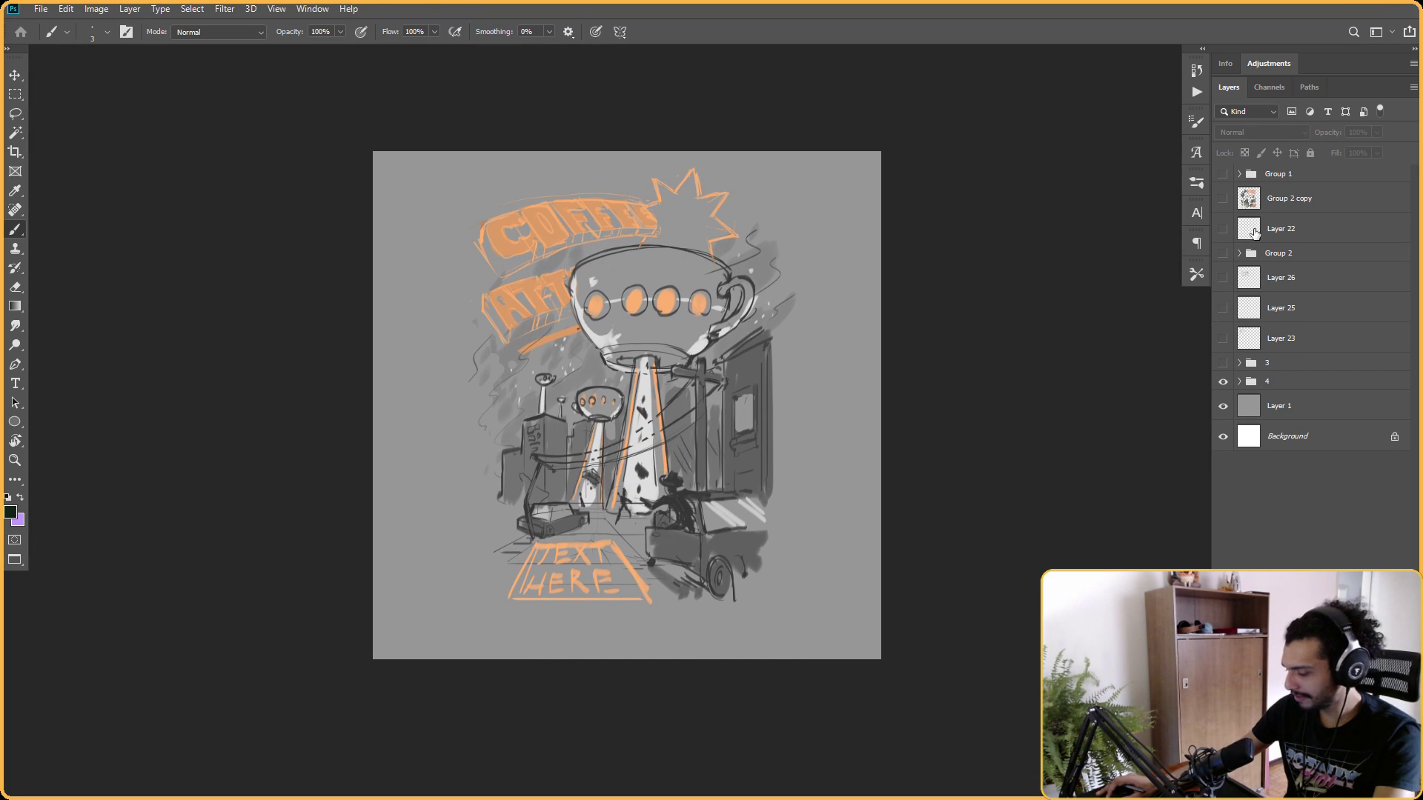
{"action": "left_click", "coordinate": [1222, 380]}
{"action": "left_click", "coordinate": [1223, 362]}
{"action": "left_click", "coordinate": [1256, 364]}
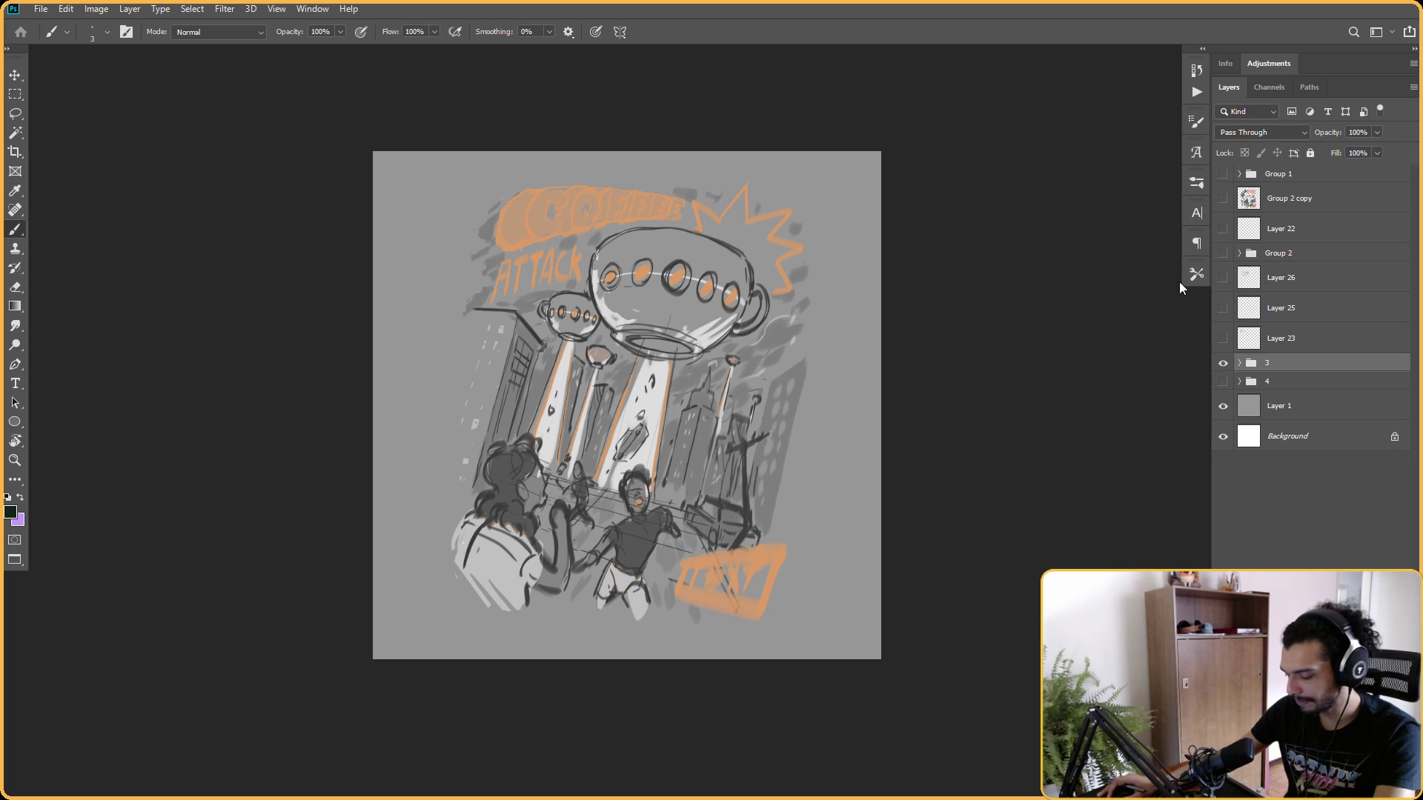
Fade the Coffee Attack sketch in group 3 to 17% opacity as a drawing guide.
{"action": "left_click", "coordinate": [1377, 131]}
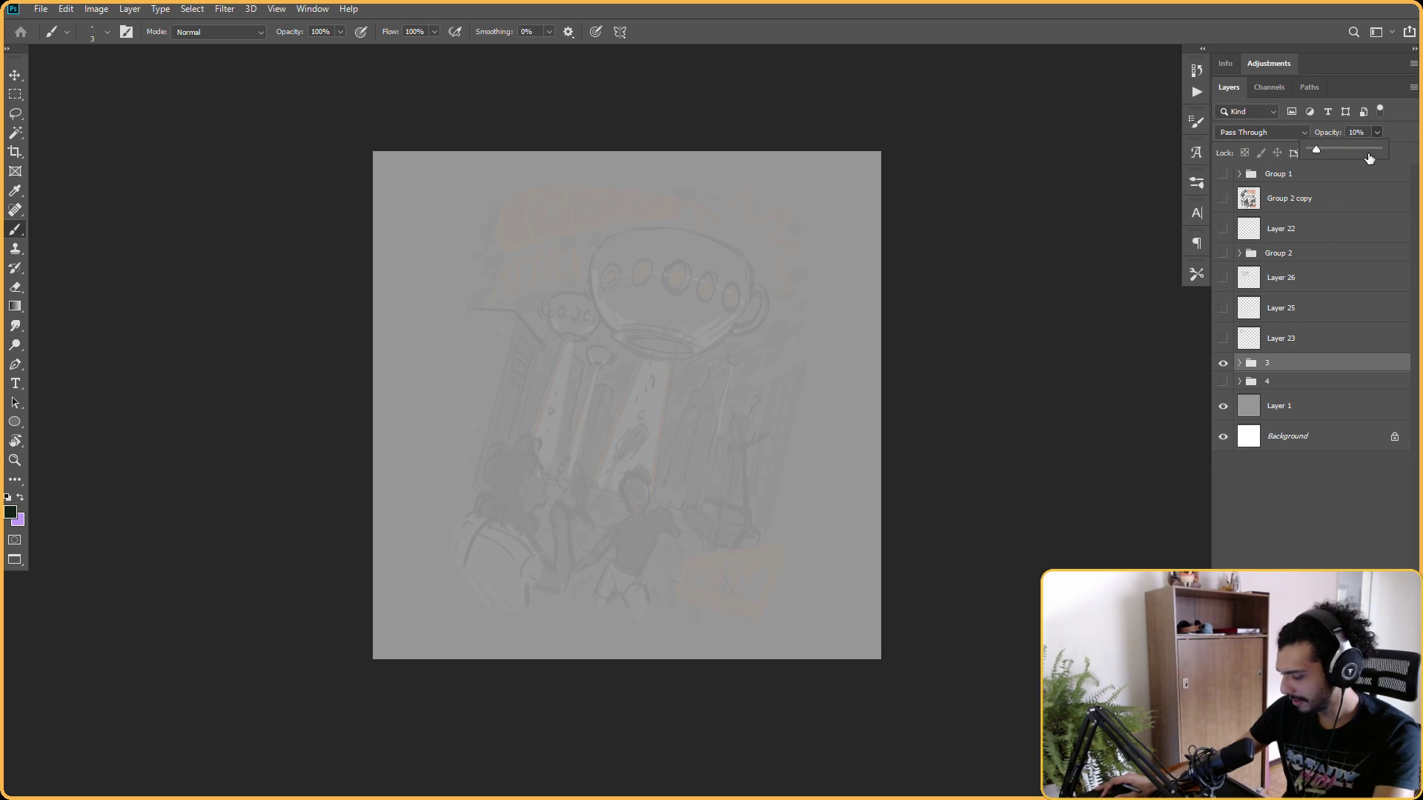
{"action": "left_click_drag", "start_coordinate": [1325, 148], "coordinate": [1329, 149]}
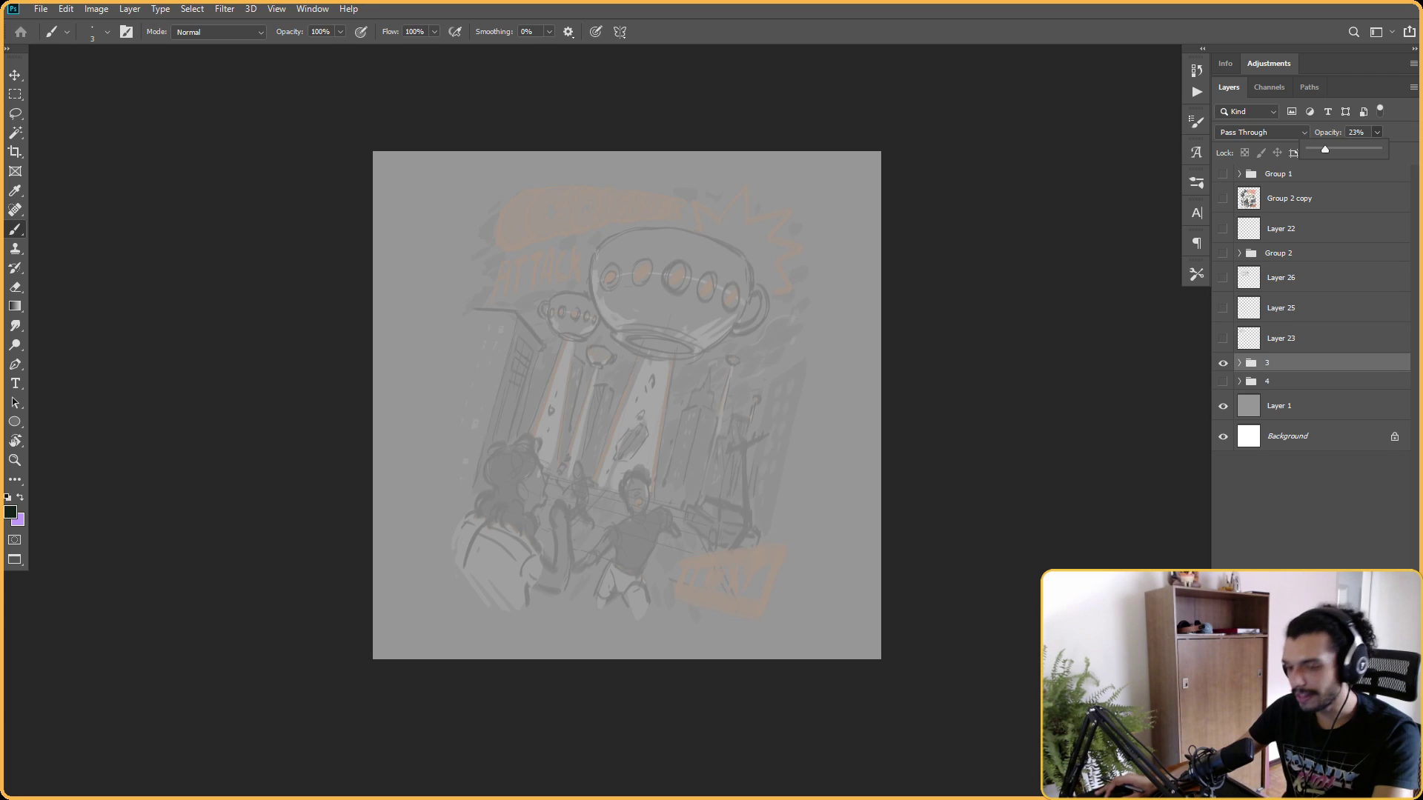
{"action": "key", "text": "Return"}
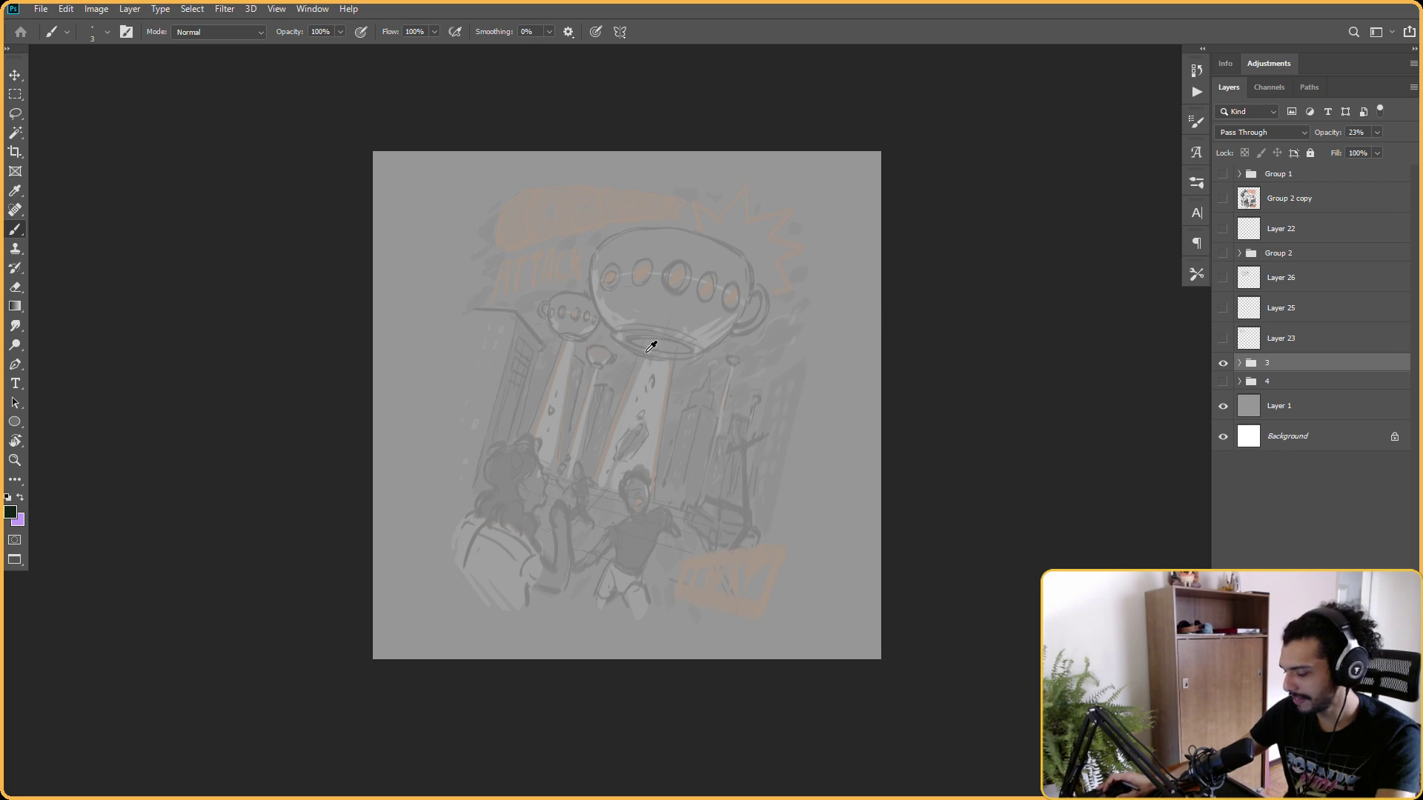
{"action": "scroll", "coordinate": [634, 348], "scroll_direction": "up", "scroll_amount": 2}
{"action": "scroll", "coordinate": [511, 362], "scroll_direction": "down", "scroll_amount": 1}
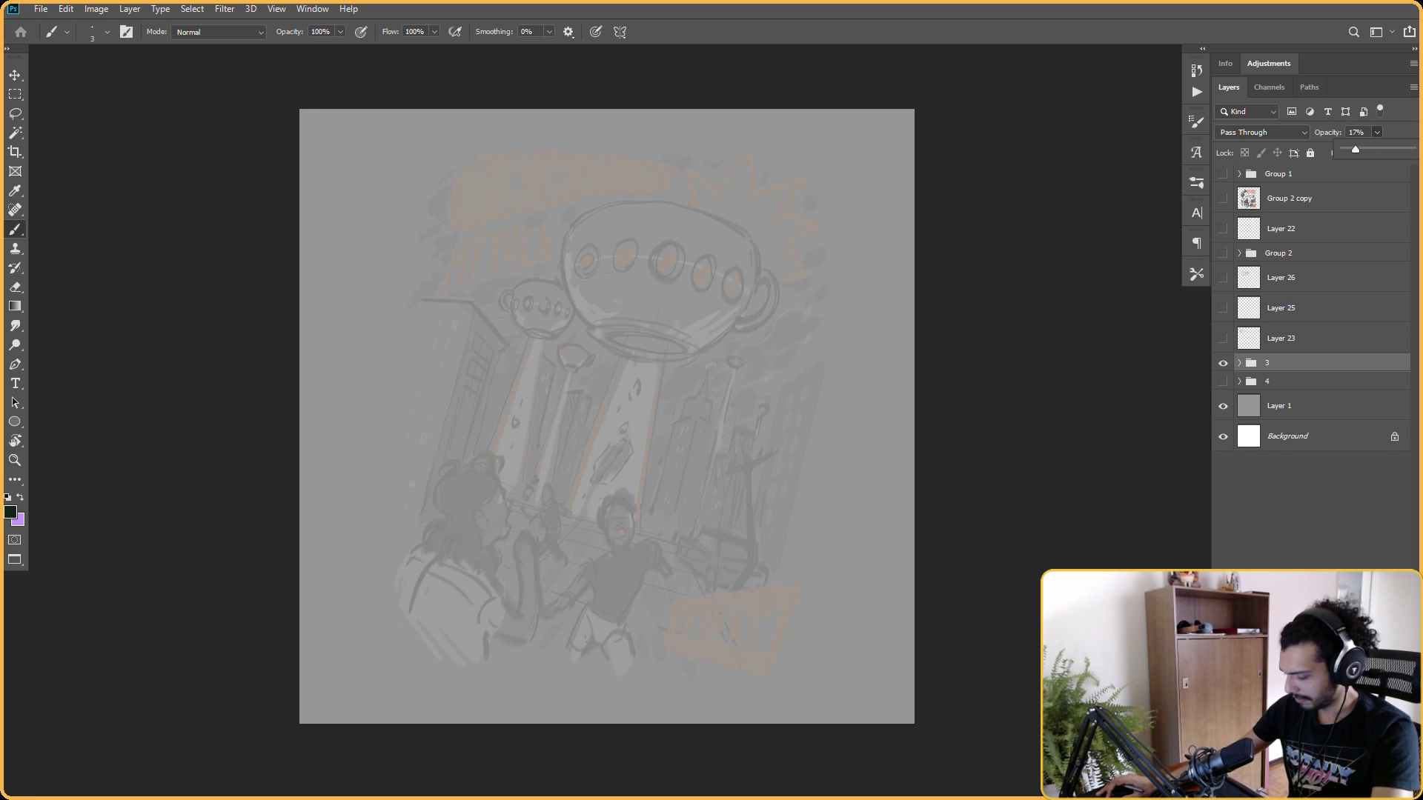
Add a new layer above group 3 and choose the BRUNO MOD brush.
{"action": "key", "text": "ctrl+shift+alt+n"}
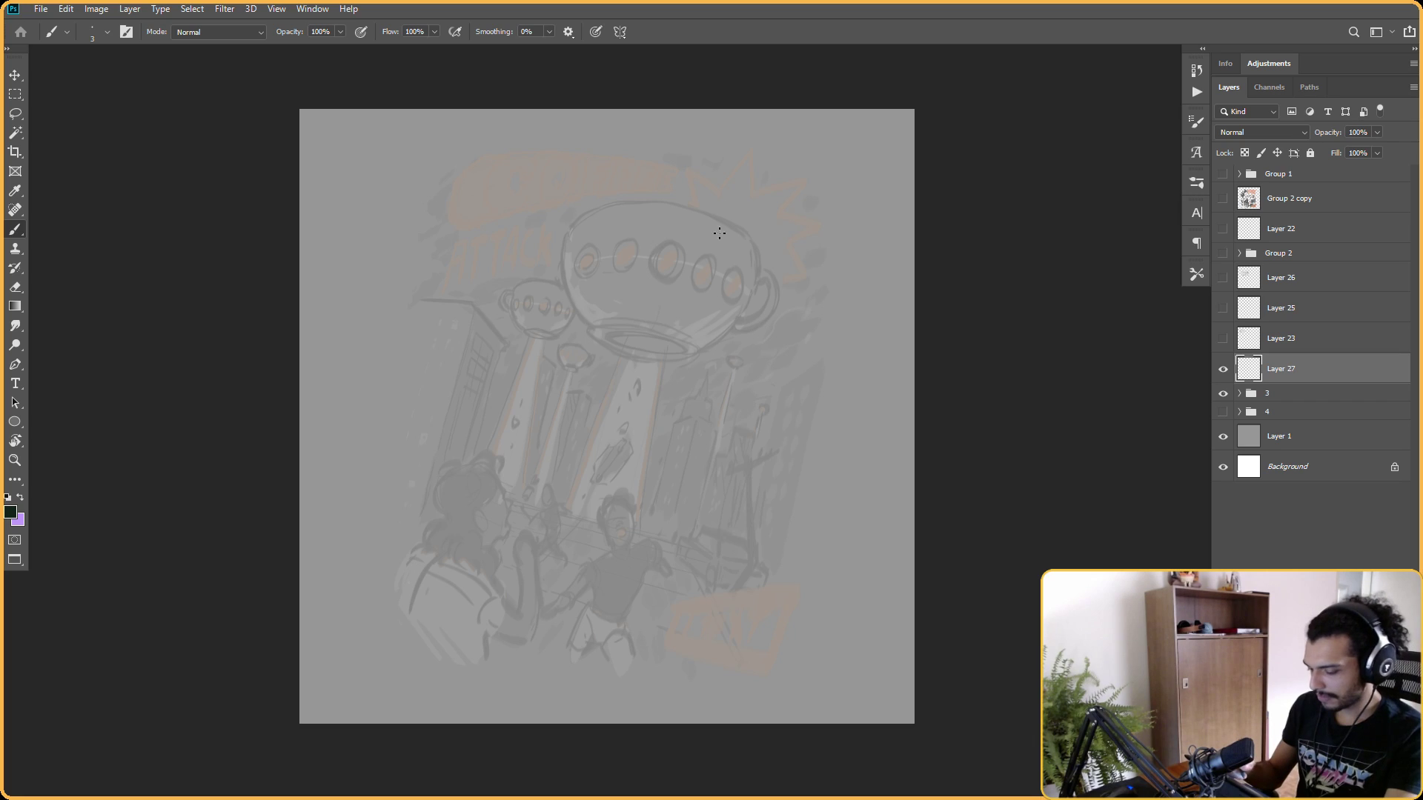
{"action": "scroll", "coordinate": [686, 318], "scroll_direction": "up", "scroll_amount": 1}
{"action": "right_click", "coordinate": [653, 271]}
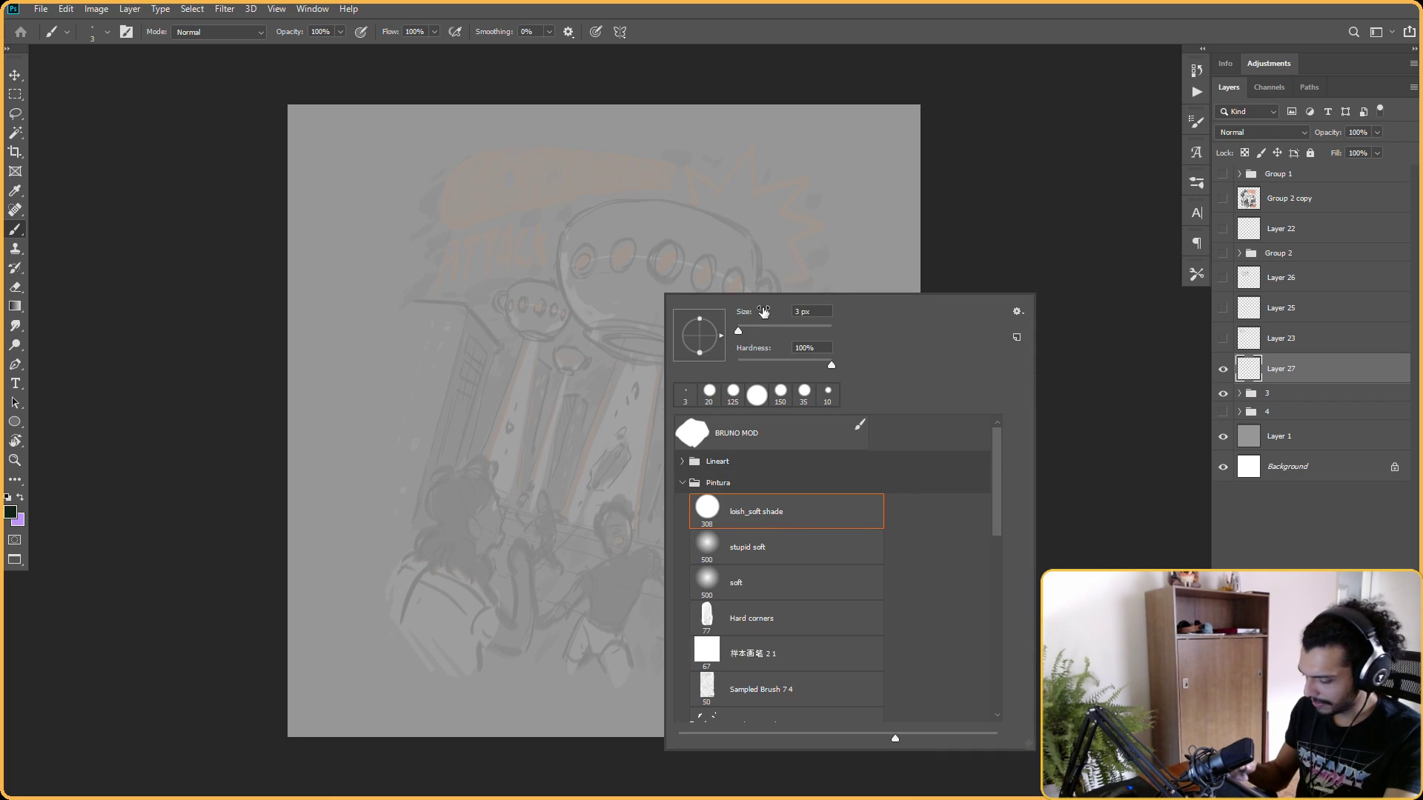
{"action": "left_click", "coordinate": [852, 433]}
{"action": "left_click", "coordinate": [956, 262]}
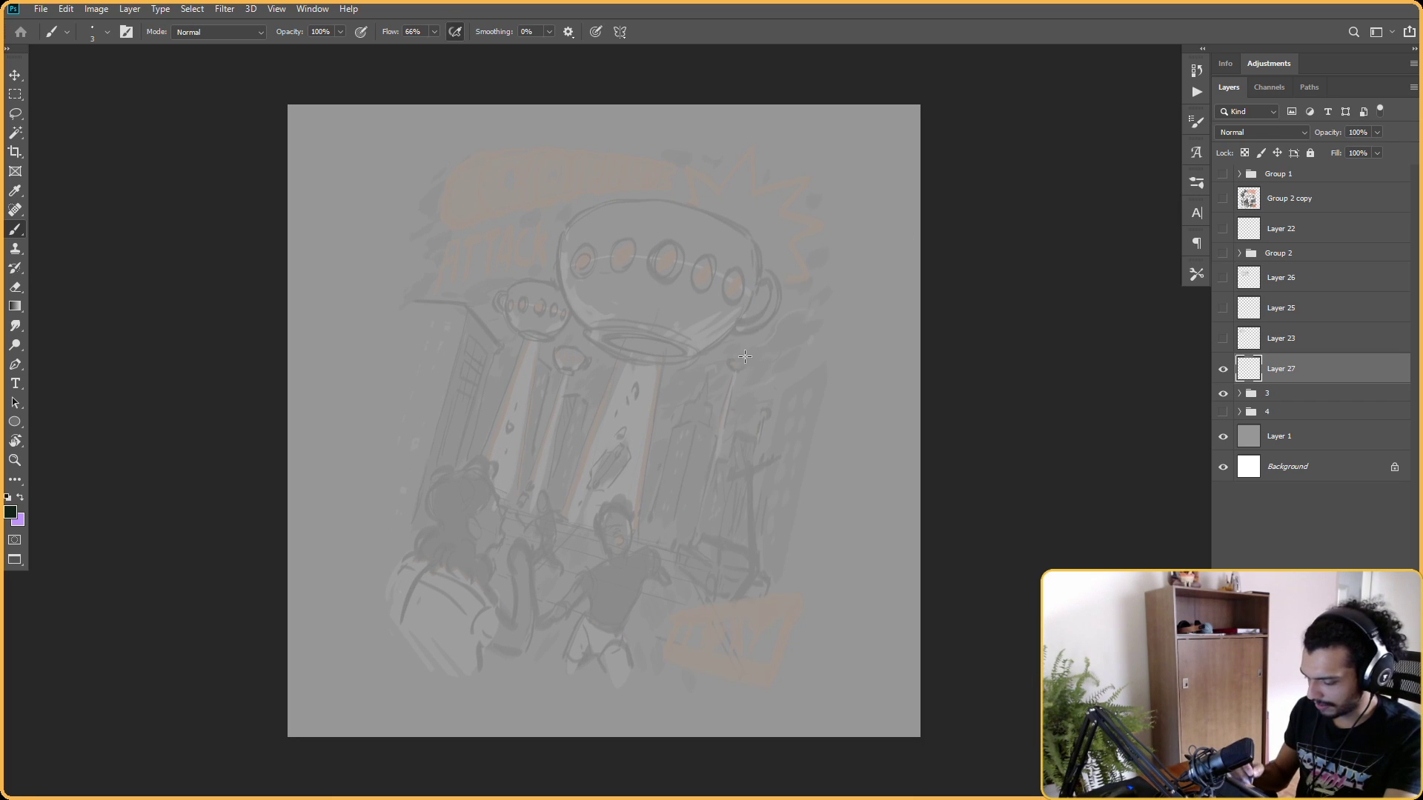
Enlarge the brush to 200 px.
{"action": "key", "text": "bracketright"}
{"action": "key", "text": "bracketright"}
{"action": "key", "text": "bracketright"}
{"action": "key", "text": "bracketright"}
{"action": "key", "text": "bracketright"}
{"action": "key", "text": "bracketright"}
{"action": "key", "text": "bracketright"}
{"action": "key", "text": "bracketright"}
{"action": "key", "text": "bracketright"}
{"action": "key", "text": "bracketright"}
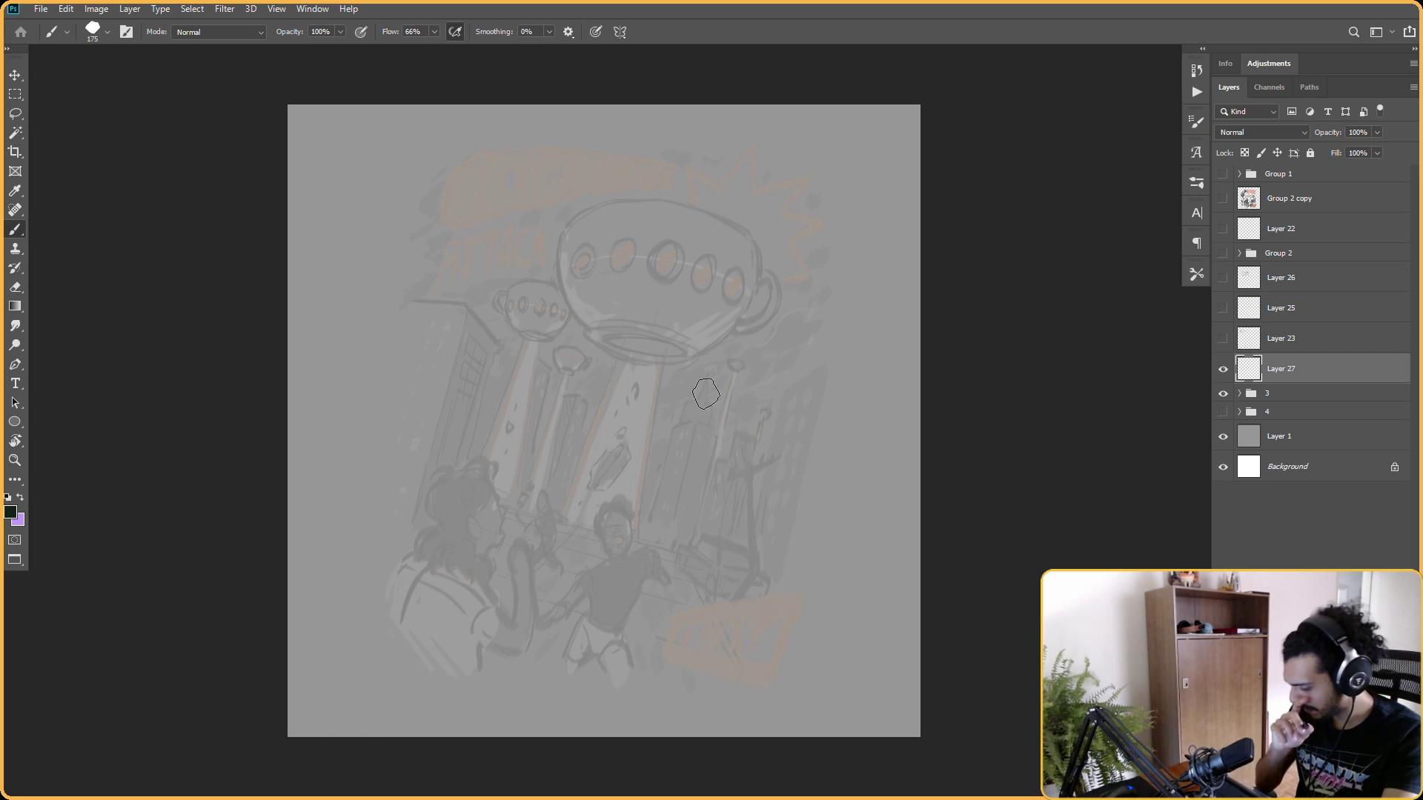
{"action": "key", "text": "bracketright"}
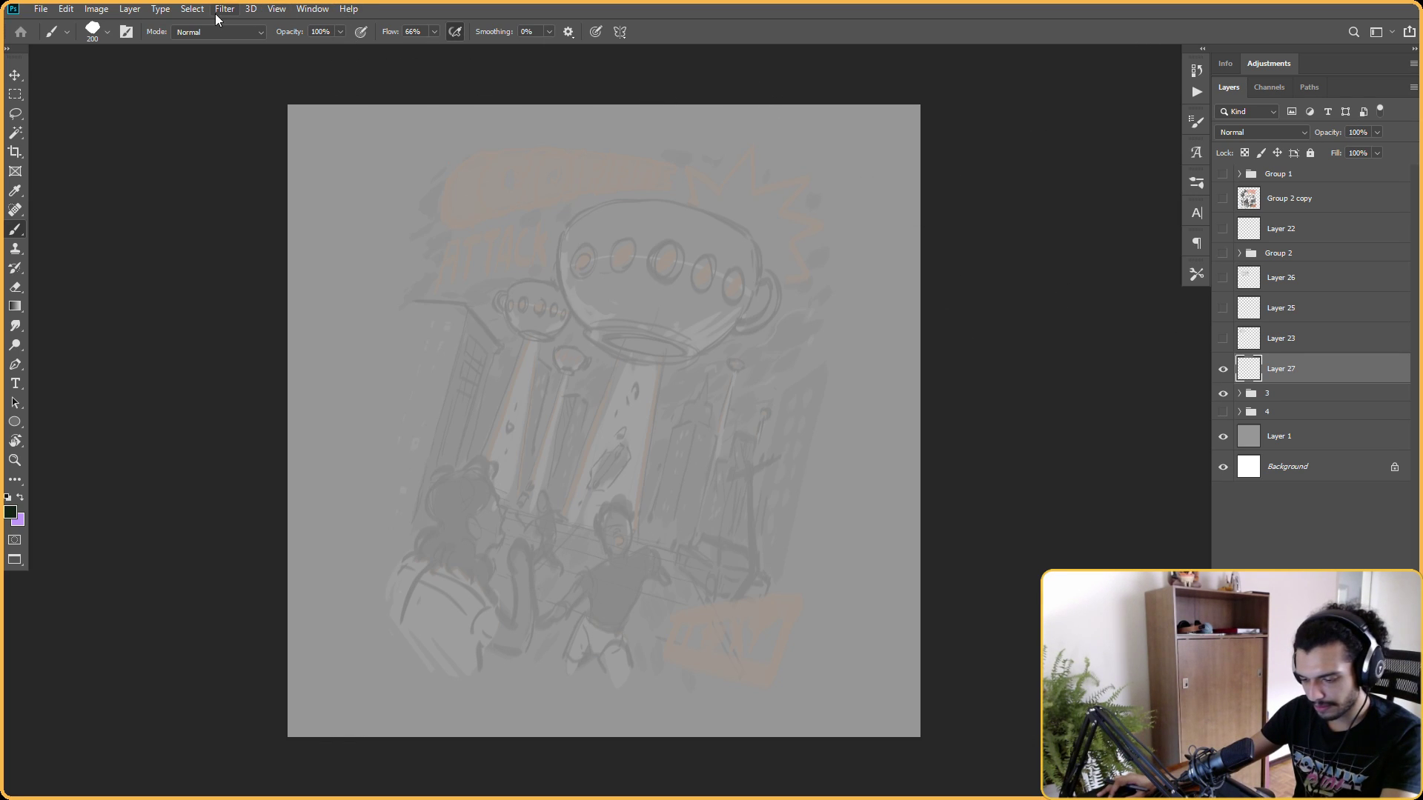
Show the Lab color sliders and raise the foreground color's lightness to 18.
{"action": "left_click", "coordinate": [312, 10]}
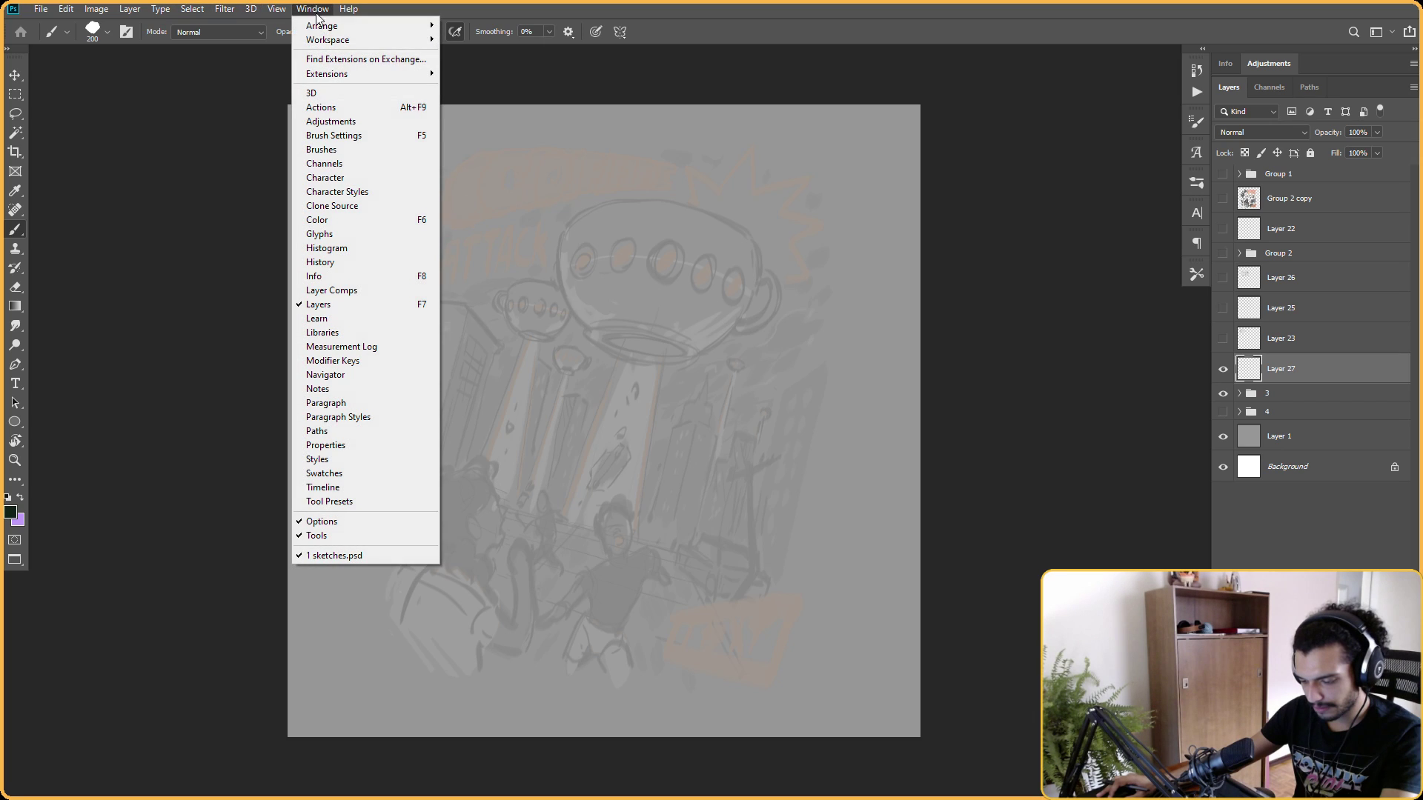
{"action": "left_click", "coordinate": [367, 220]}
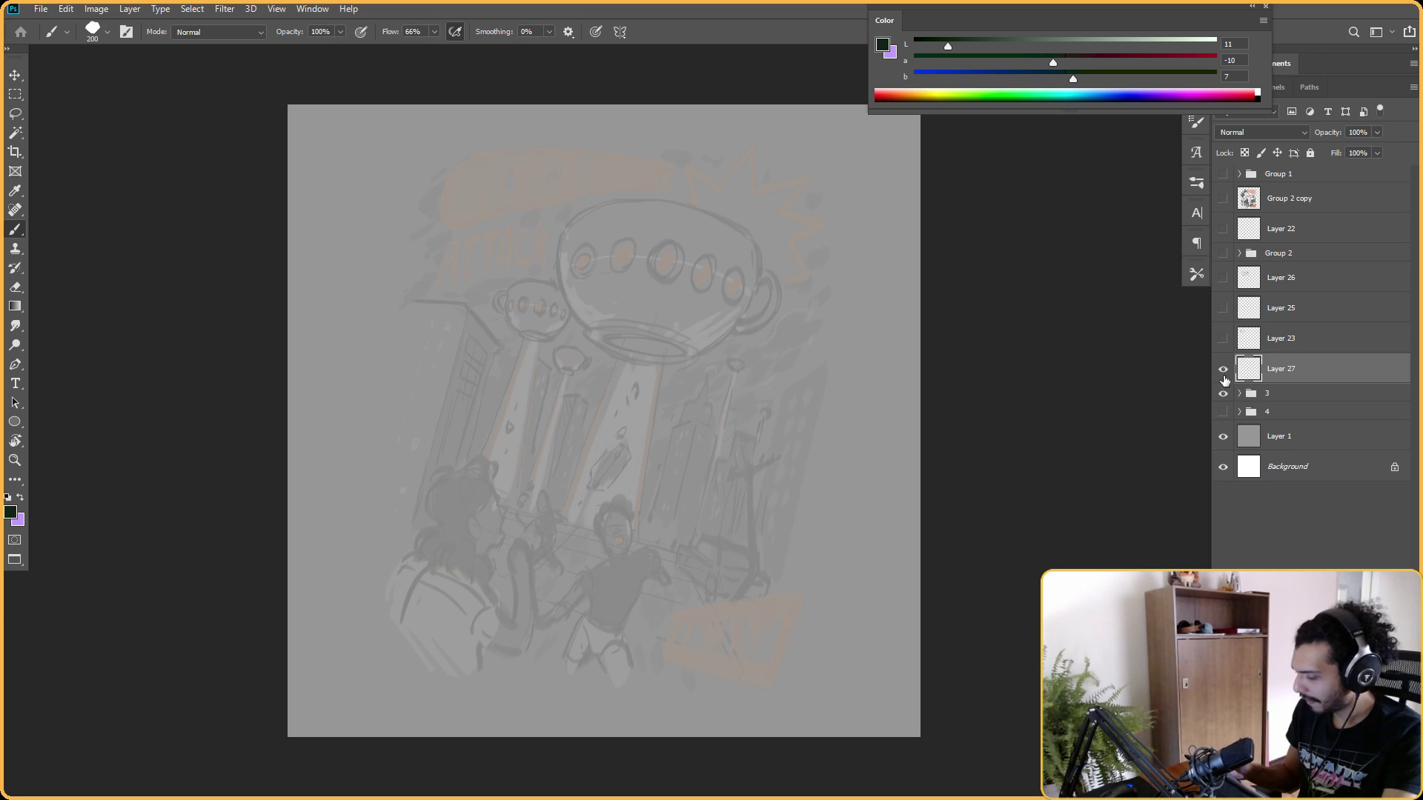
{"action": "left_click_drag", "start_coordinate": [953, 46], "coordinate": [973, 46]}
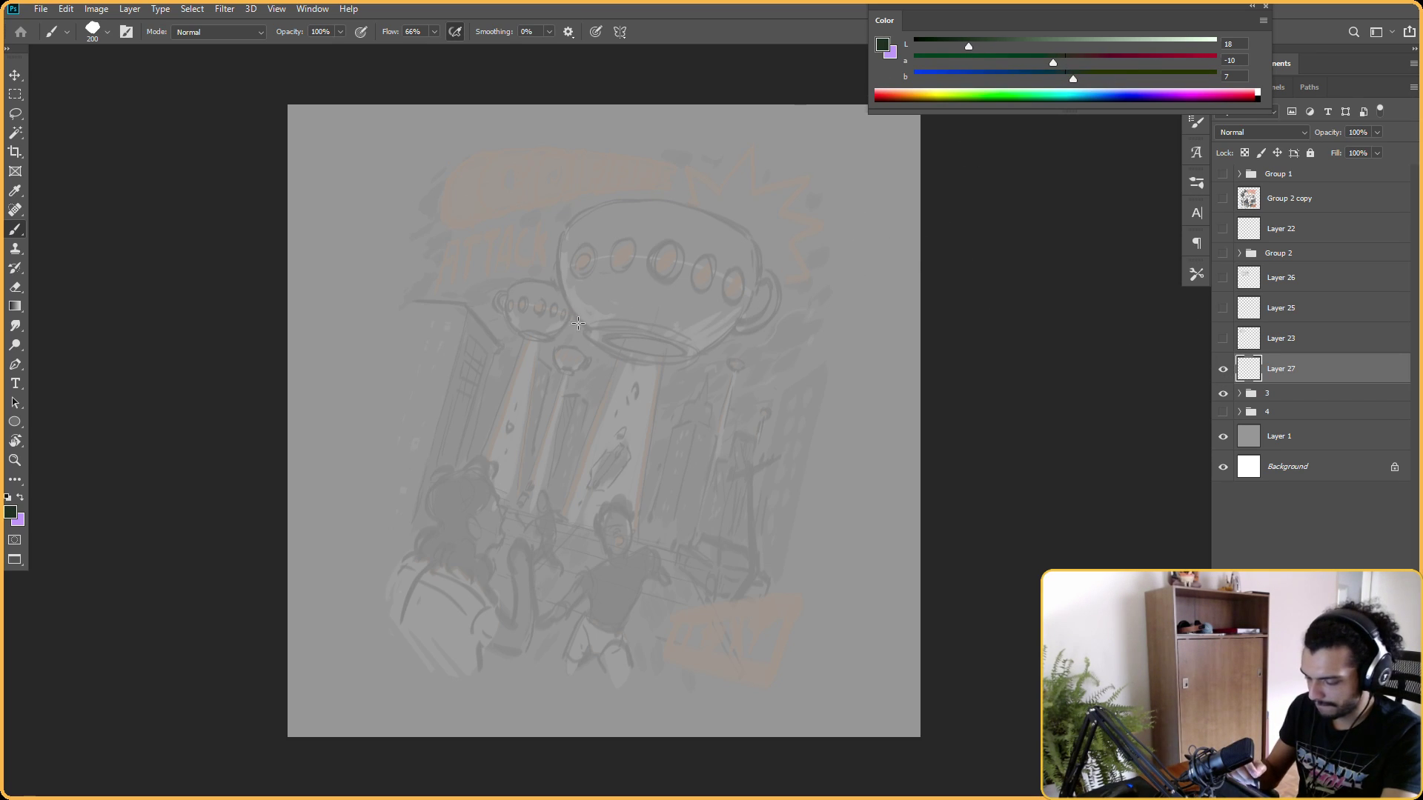
Set the brush flow to 22% and the brush size to 200 px for drawing the building.
{"action": "left_click", "coordinate": [434, 31]}
{"action": "mouse_move", "coordinate": [440, 55]}
{"action": "left_mouse_down"}
{"action": "mouse_move", "coordinate": [406, 47]}
{"action": "mouse_move", "coordinate": [404, 126]}
{"action": "left_mouse_up"}
{"action": "key", "text": "bracketright"}
{"action": "key", "text": "bracketright"}
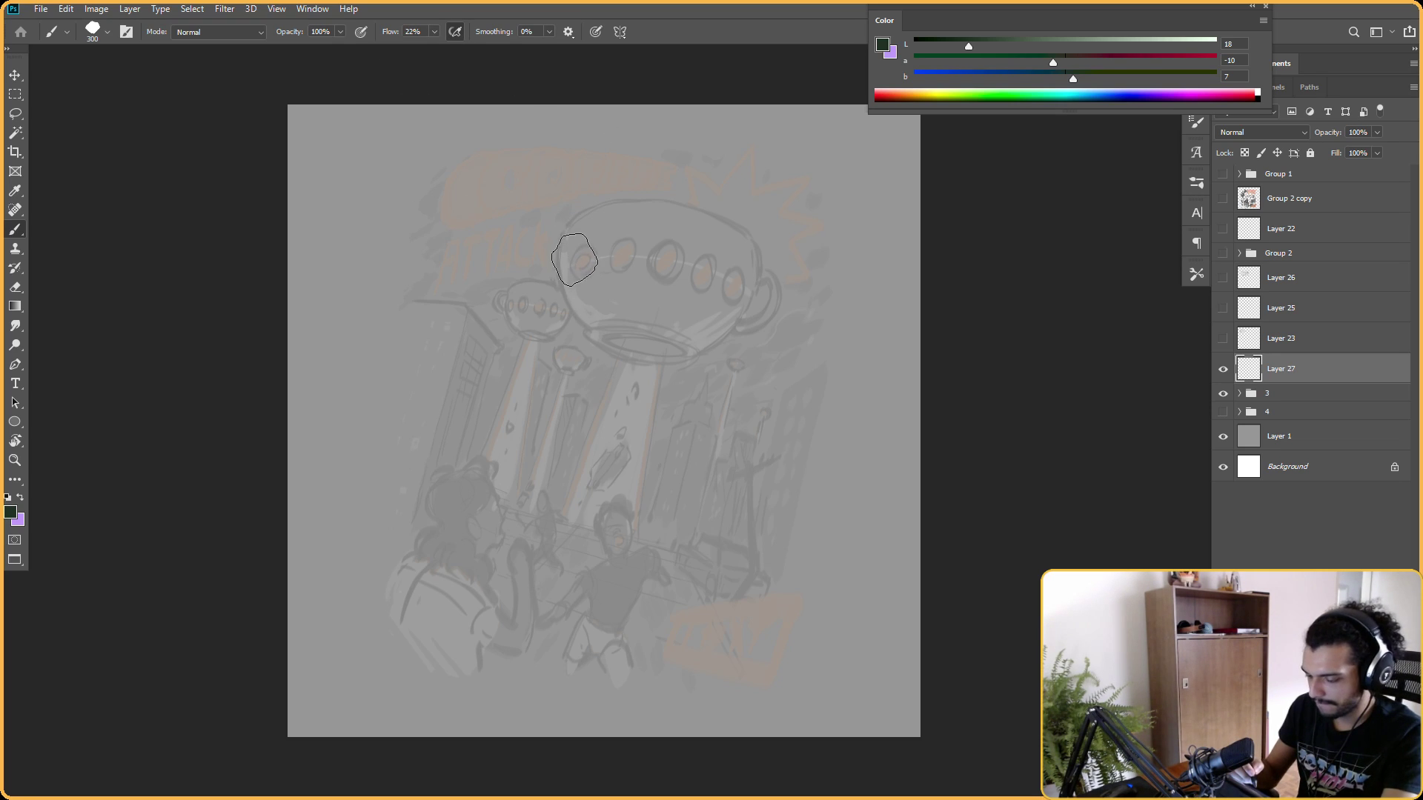
{"action": "left_click_drag", "start_coordinate": [558, 303], "coordinate": [578, 266]}
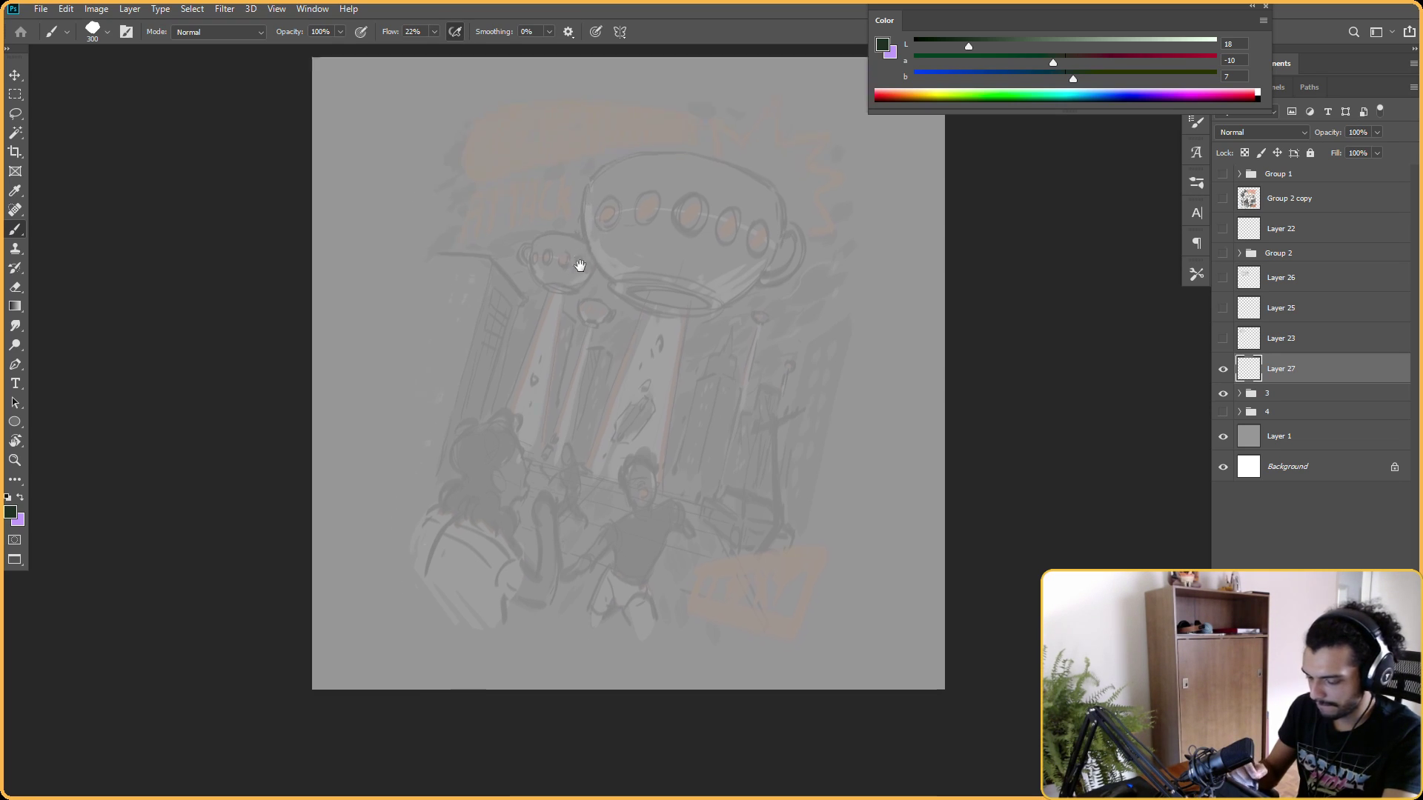
{"action": "left_click", "coordinate": [509, 279], "text": "ctrl"}
{"action": "key", "text": "bracketleft"}
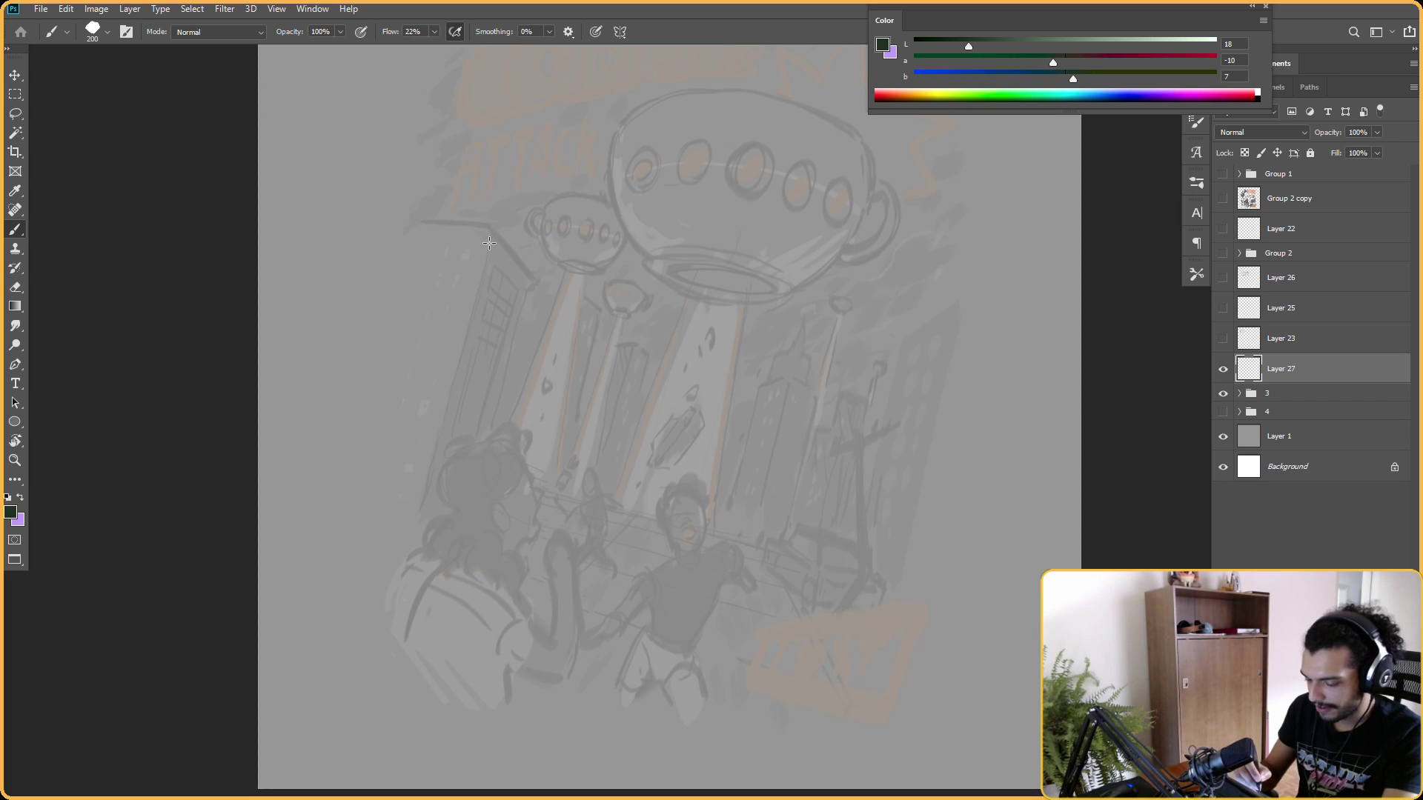
Try to draw a straight vertical edge down the building beside the small flying cup.
{"action": "key", "text": "r"}
{"action": "left_click_drag", "start_coordinate": [810, 318], "coordinate": [852, 210]}
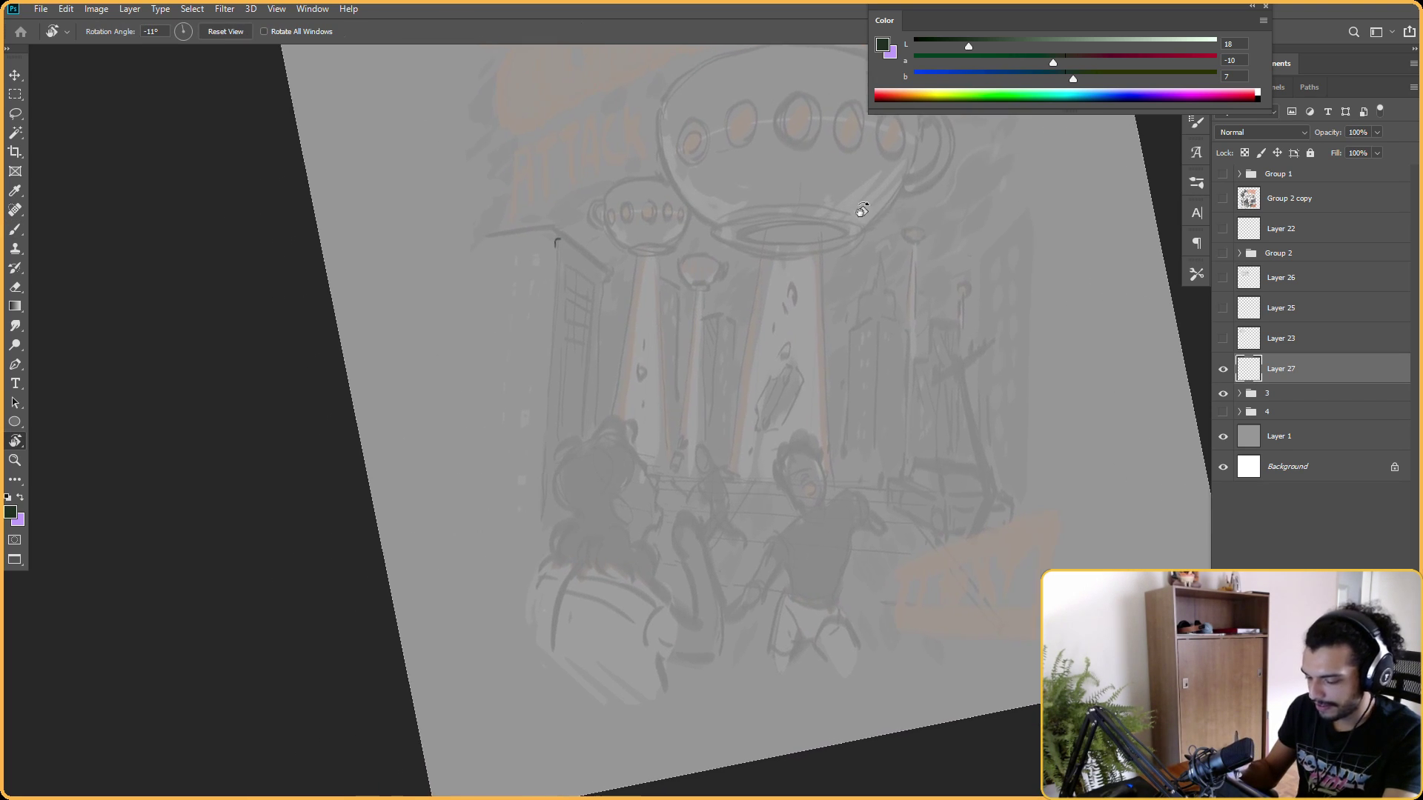
{"action": "key", "text": "b"}
{"action": "left_click", "coordinate": [555, 426], "text": "shift"}
{"action": "key", "text": "ctrl+z"}
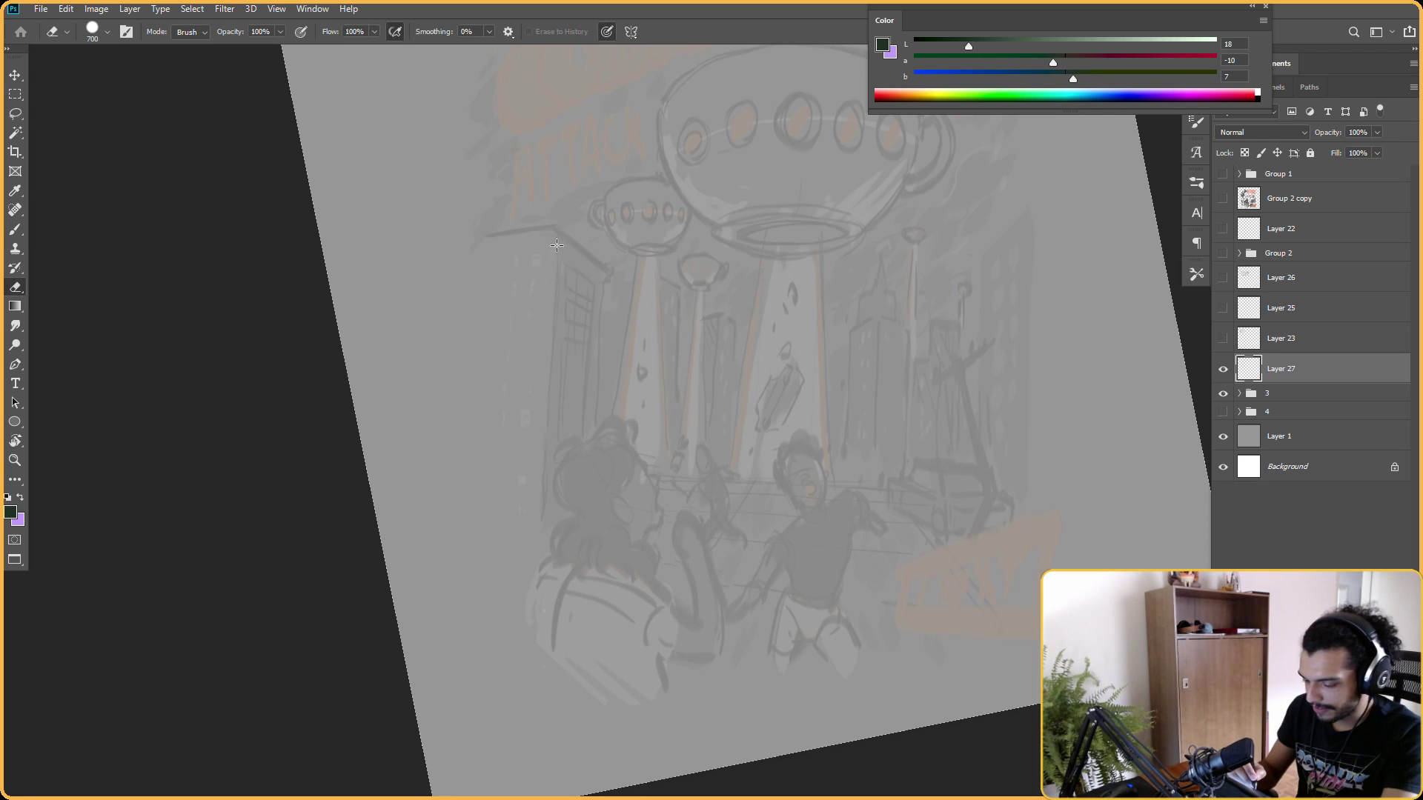
{"action": "left_click_drag", "start_coordinate": [552, 249], "coordinate": [552, 382]}
{"action": "key", "text": "ctrl+z"}
Try to draw a straight horizon line across the street behind the fleeing figures.
{"action": "key", "text": "r"}
{"action": "mouse_move", "coordinate": [800, 181]}
{"action": "left_mouse_down"}
{"action": "mouse_move", "coordinate": [803, 136]}
{"action": "mouse_move", "coordinate": [718, 159]}
{"action": "mouse_move", "coordinate": [880, 186]}
{"action": "mouse_move", "coordinate": [803, 98]}
{"action": "left_mouse_up"}
{"action": "left_click_drag", "start_coordinate": [854, 183], "coordinate": [854, 187]}
{"action": "key", "text": "b"}
{"action": "left_click_drag", "start_coordinate": [619, 200], "coordinate": [619, 419]}
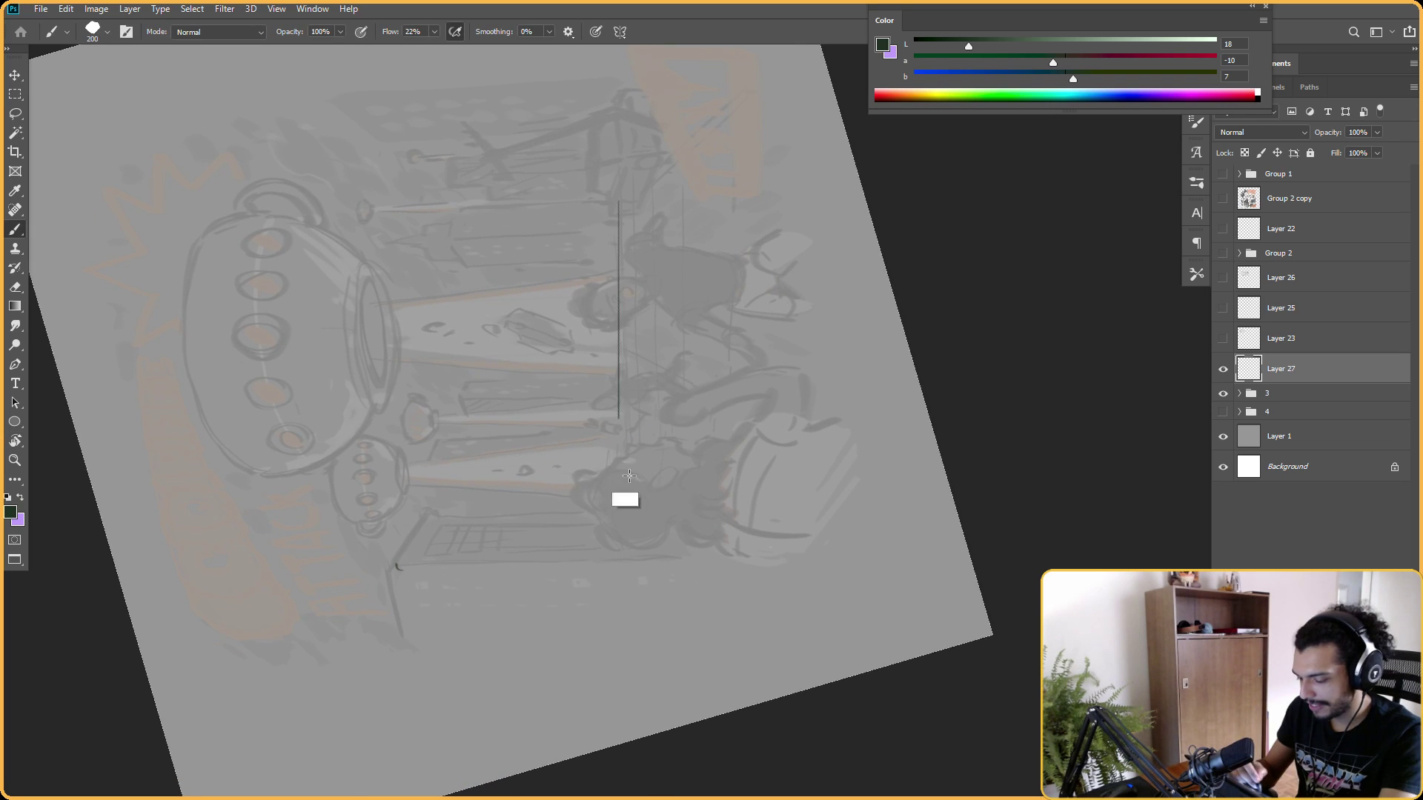
{"action": "scroll", "coordinate": [756, 255], "scroll_direction": "up", "scroll_amount": 3}
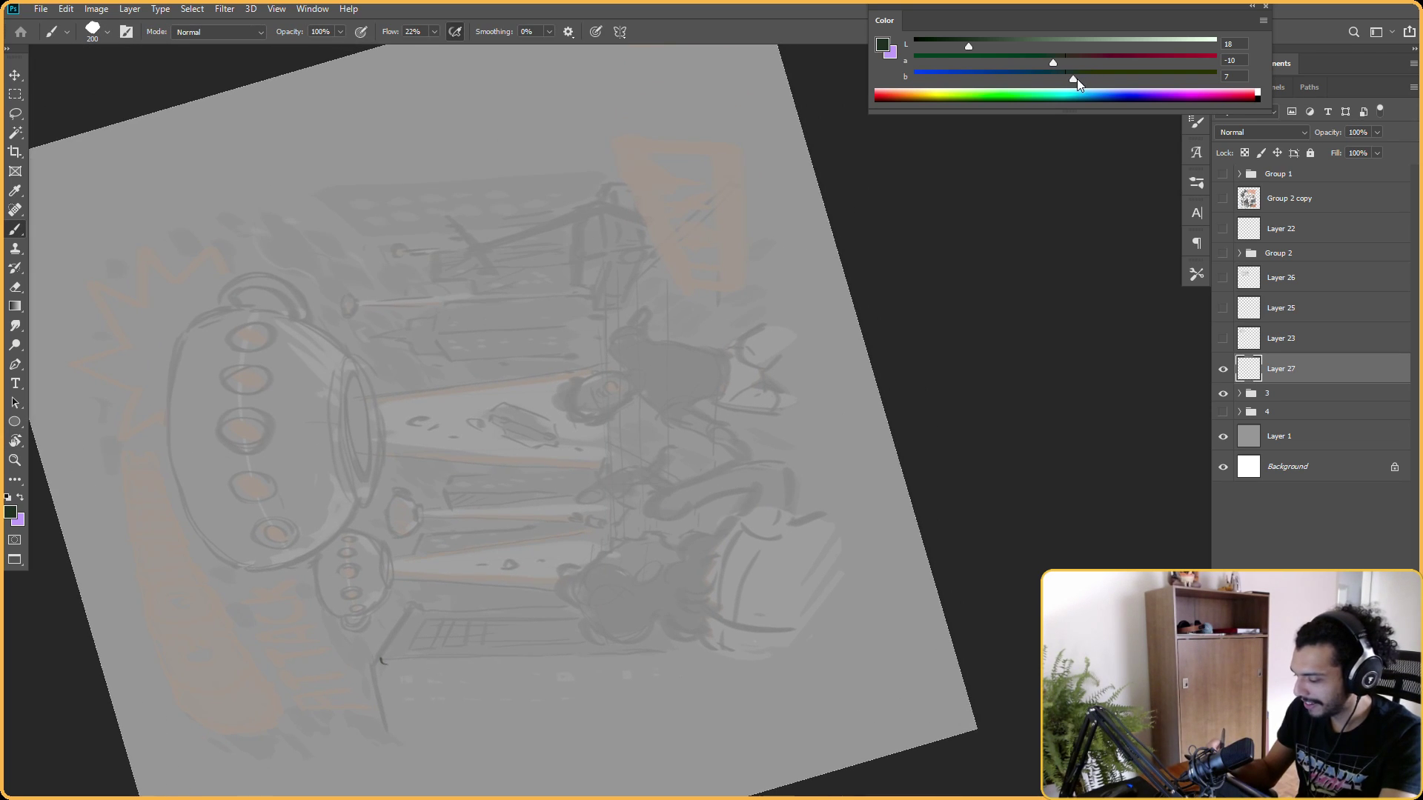
Neutralize the drawing color to a 0, b 1 and draw a straight horizon line behind the two figures.
{"action": "left_click_drag", "start_coordinate": [1055, 62], "coordinate": [1068, 78]}
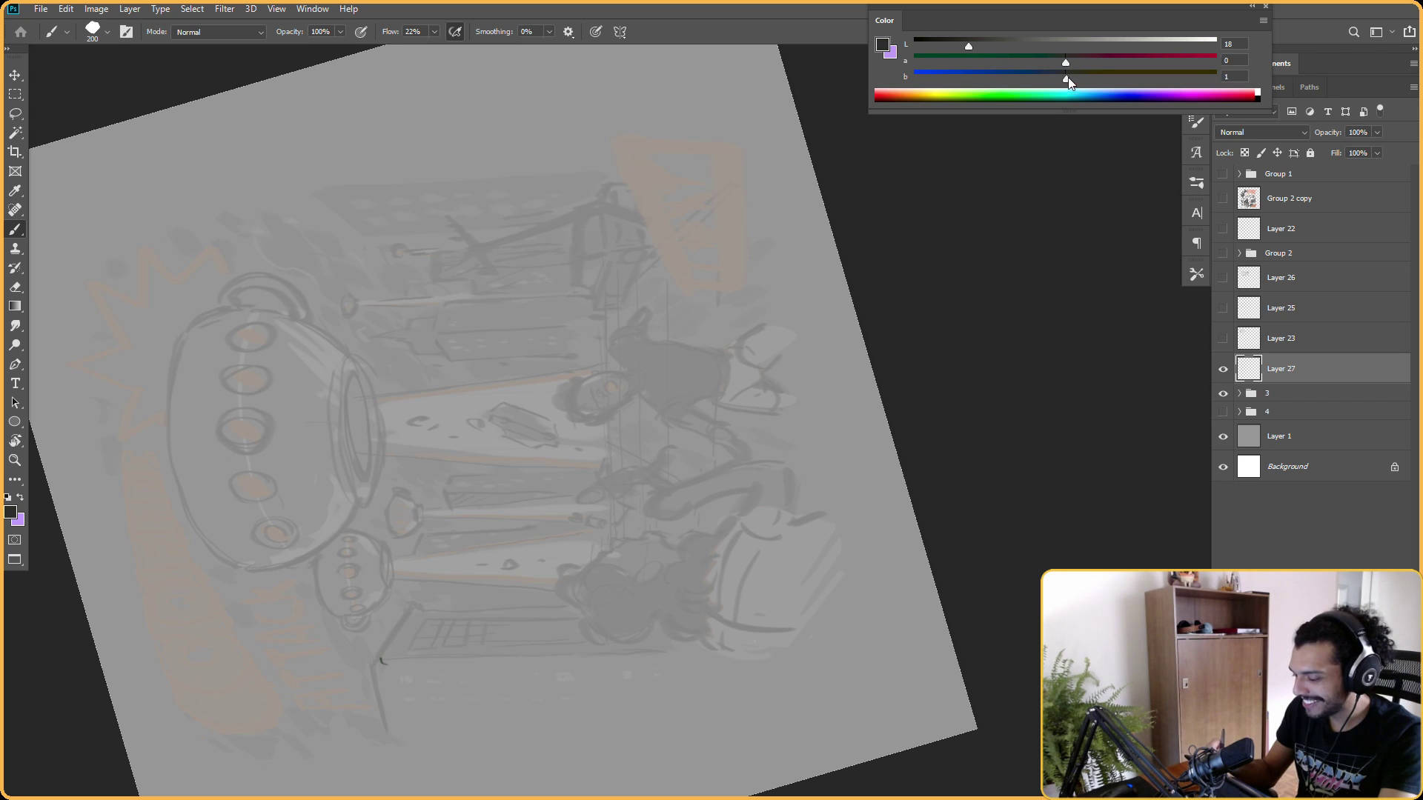
{"action": "left_click_drag", "start_coordinate": [605, 231], "coordinate": [606, 511]}
{"action": "key", "text": "ctrl+z"}
{"action": "key", "text": "r"}
{"action": "left_click_drag", "start_coordinate": [855, 195], "coordinate": [860, 206]}
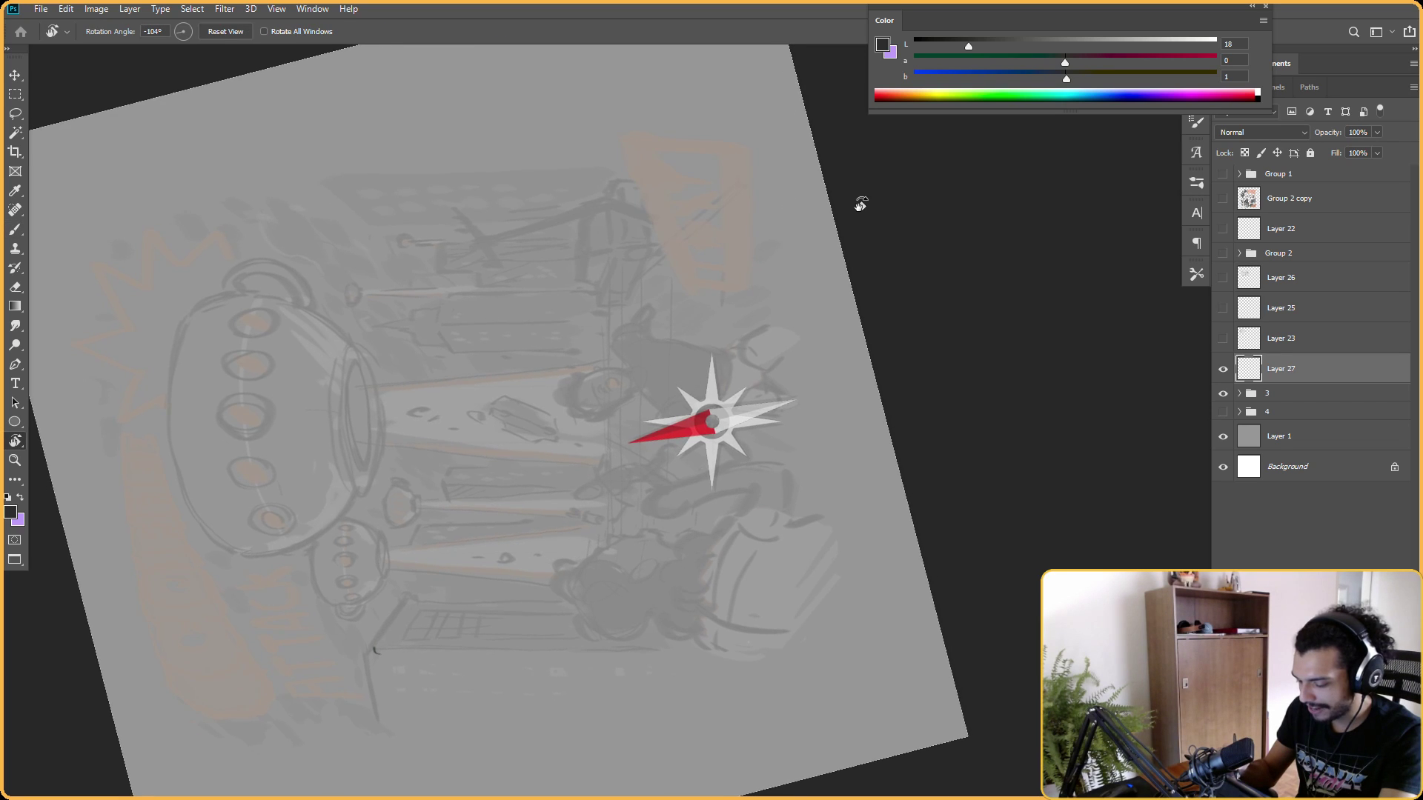
{"action": "key", "text": "b"}
{"action": "left_click_drag", "start_coordinate": [607, 274], "coordinate": [630, 530]}
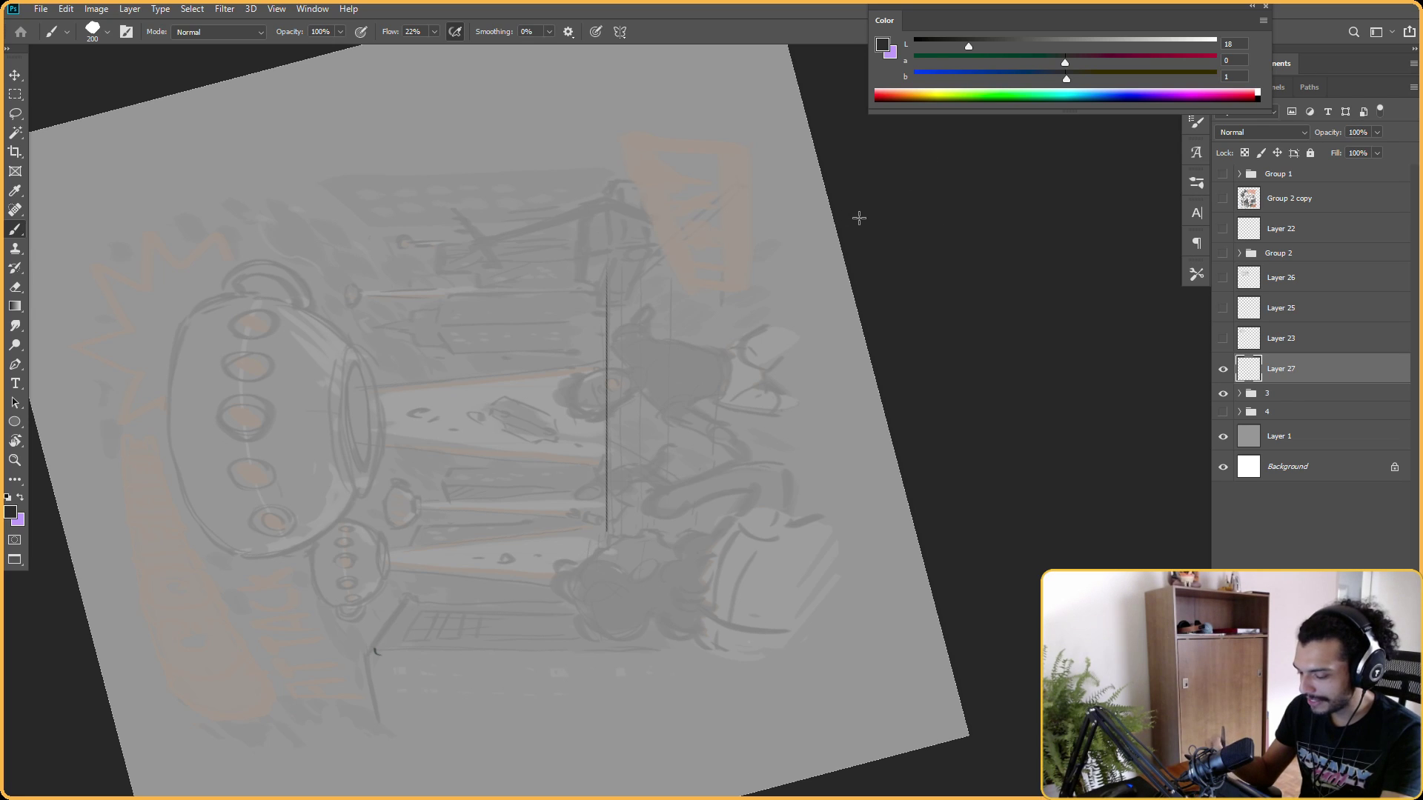
{"action": "key", "text": "Escape"}
Trim the end of the horizon line near the utility pole with a 300 px eraser.
{"action": "mouse_move", "coordinate": [927, 254]}
{"action": "left_mouse_down"}
{"action": "mouse_move", "coordinate": [921, 304]}
{"action": "mouse_move", "coordinate": [899, 247]}
{"action": "left_mouse_up"}
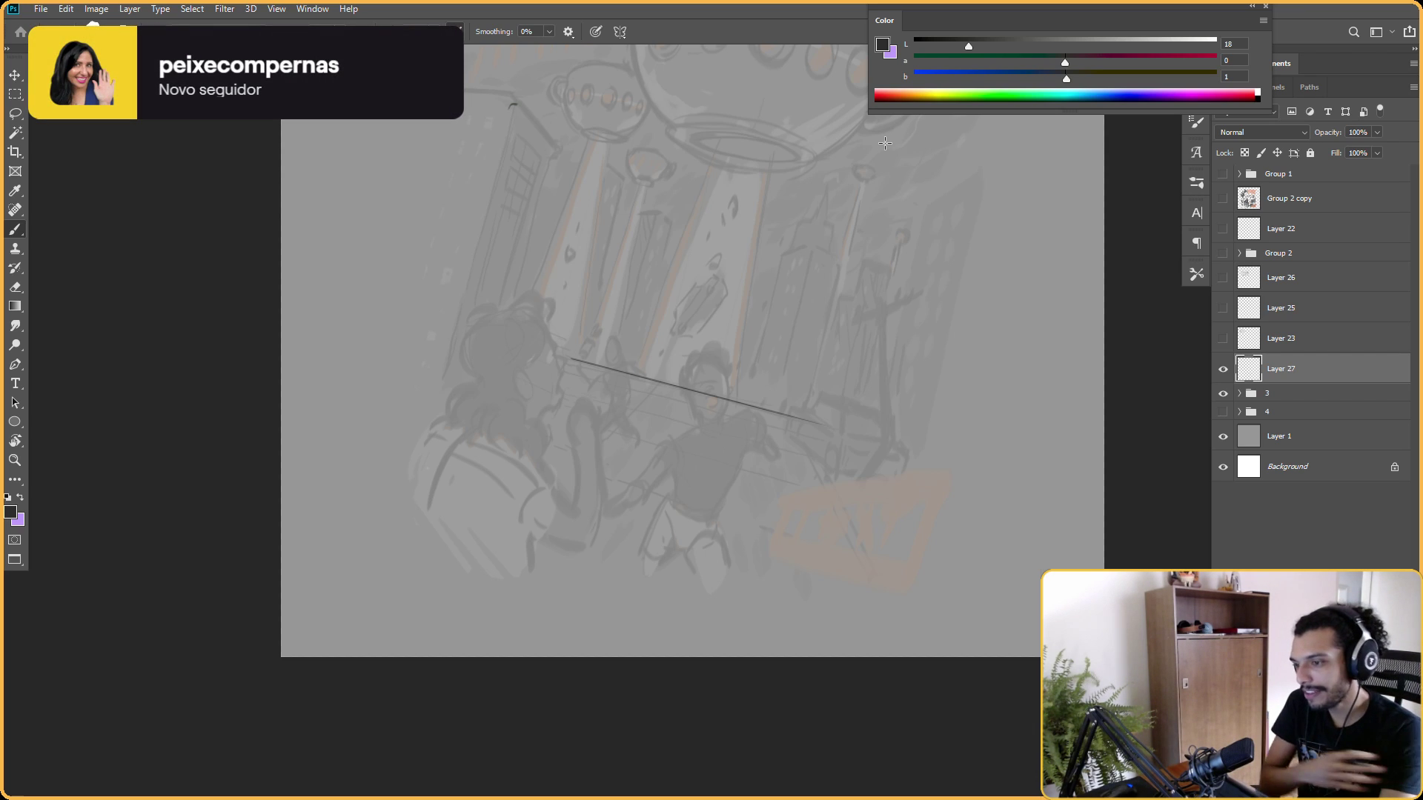
{"action": "key", "text": "e"}
{"action": "key", "text": "bracketright"}
{"action": "key", "text": "bracketright"}
{"action": "key", "text": "bracketright"}
{"action": "key", "text": "bracketleft"}
{"action": "key", "text": "bracketleft"}
{"action": "key", "text": "bracketleft"}
{"action": "mouse_move", "coordinate": [835, 318]}
{"action": "left_mouse_down"}
{"action": "mouse_move", "coordinate": [844, 301]}
{"action": "mouse_move", "coordinate": [756, 166]}
{"action": "mouse_move", "coordinate": [750, 265]}
{"action": "mouse_move", "coordinate": [820, 243]}
{"action": "mouse_move", "coordinate": [801, 264]}
{"action": "mouse_move", "coordinate": [726, 185]}
{"action": "mouse_move", "coordinate": [671, 219]}
{"action": "left_mouse_up"}
Draw a small curled molding profile at the roof corner of the building beside the small flying cup, cleaning it with the eraser.
{"action": "key", "text": "b"}
{"action": "key", "text": "r"}
{"action": "key", "text": "b"}
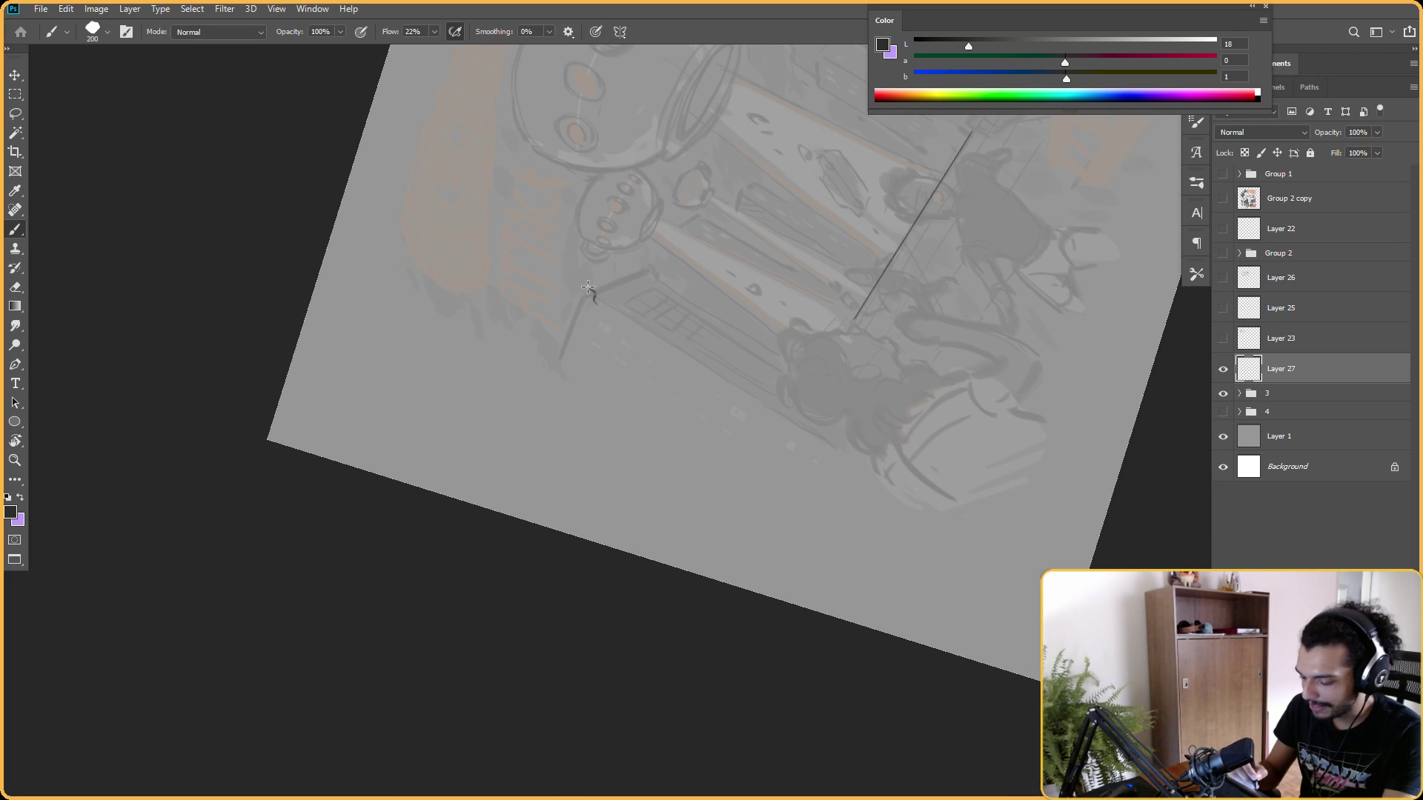
{"action": "key", "text": "e"}
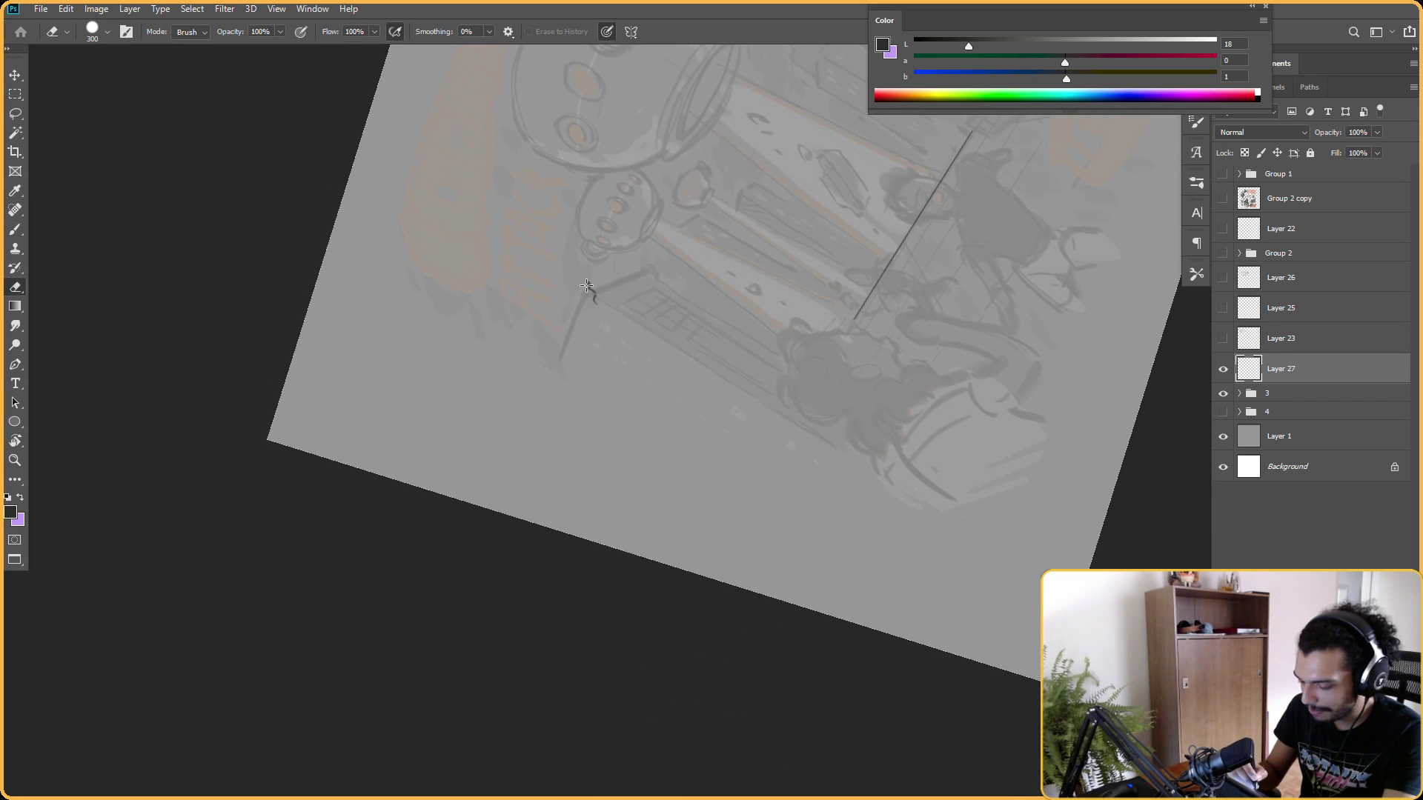
{"action": "key", "text": "b"}
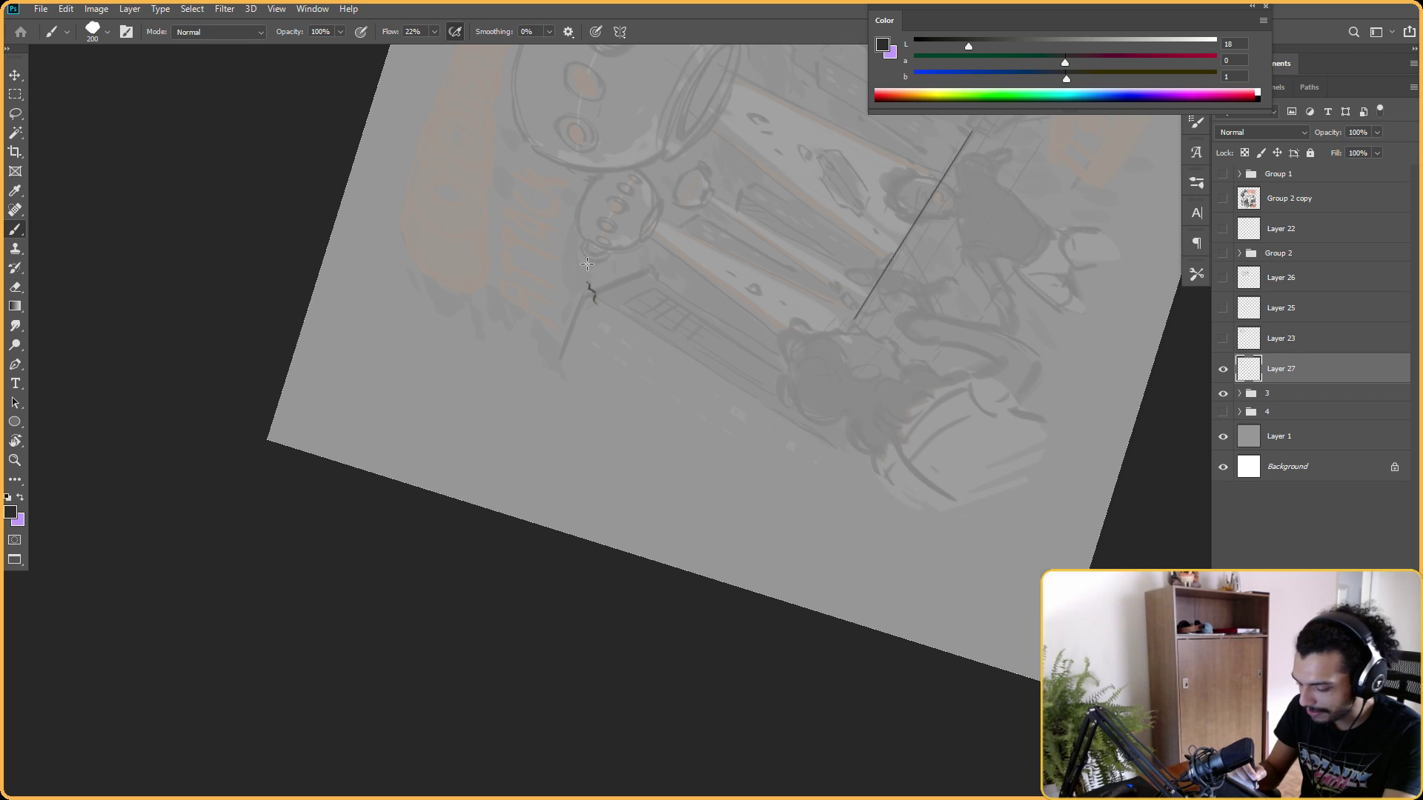
{"action": "scroll", "coordinate": [594, 226], "scroll_direction": "down", "scroll_amount": 1}
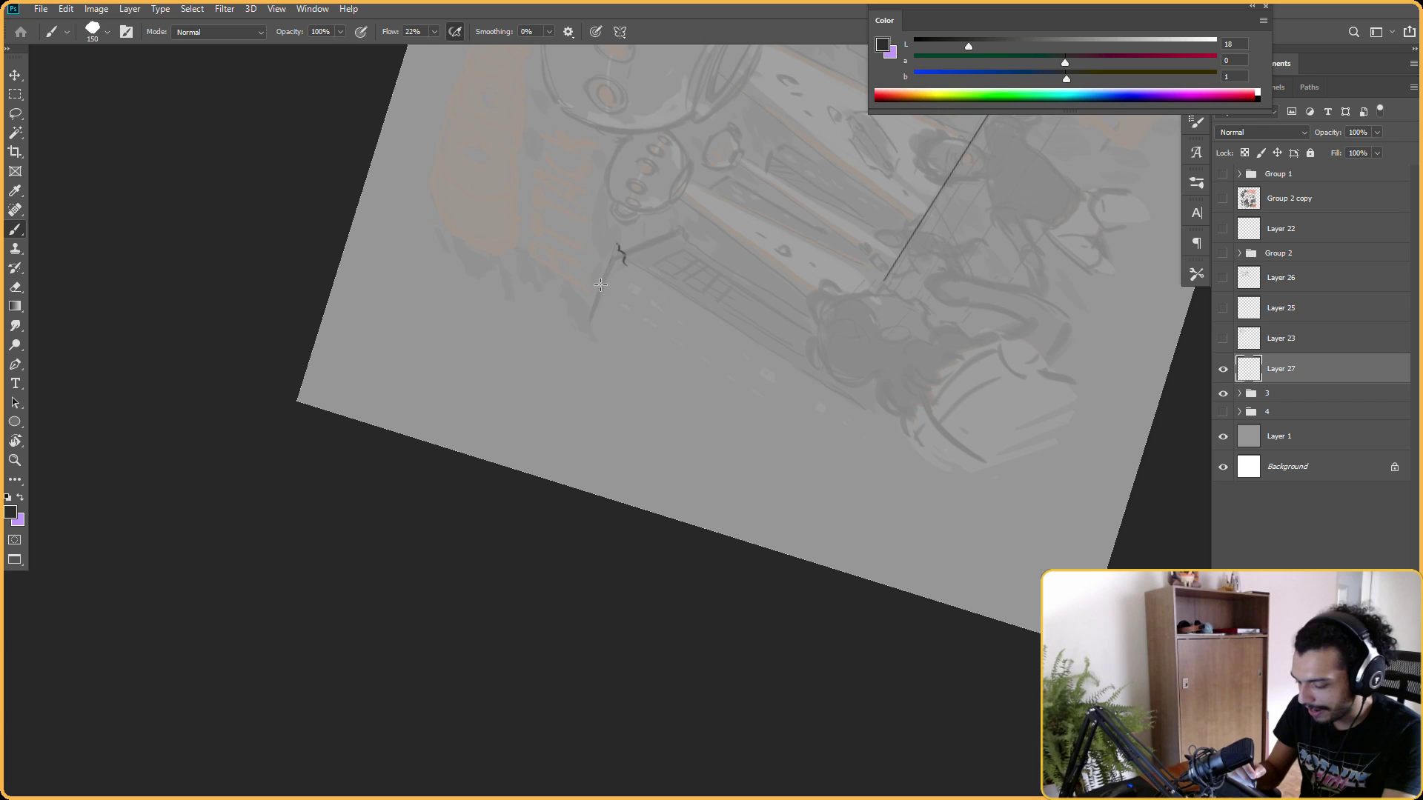
Draw the straight roofline running outward from the molded corner with a 250 px brush.
{"action": "key", "text": "bracketright"}
{"action": "key", "text": "bracketright"}
{"action": "key", "text": "bracketright"}
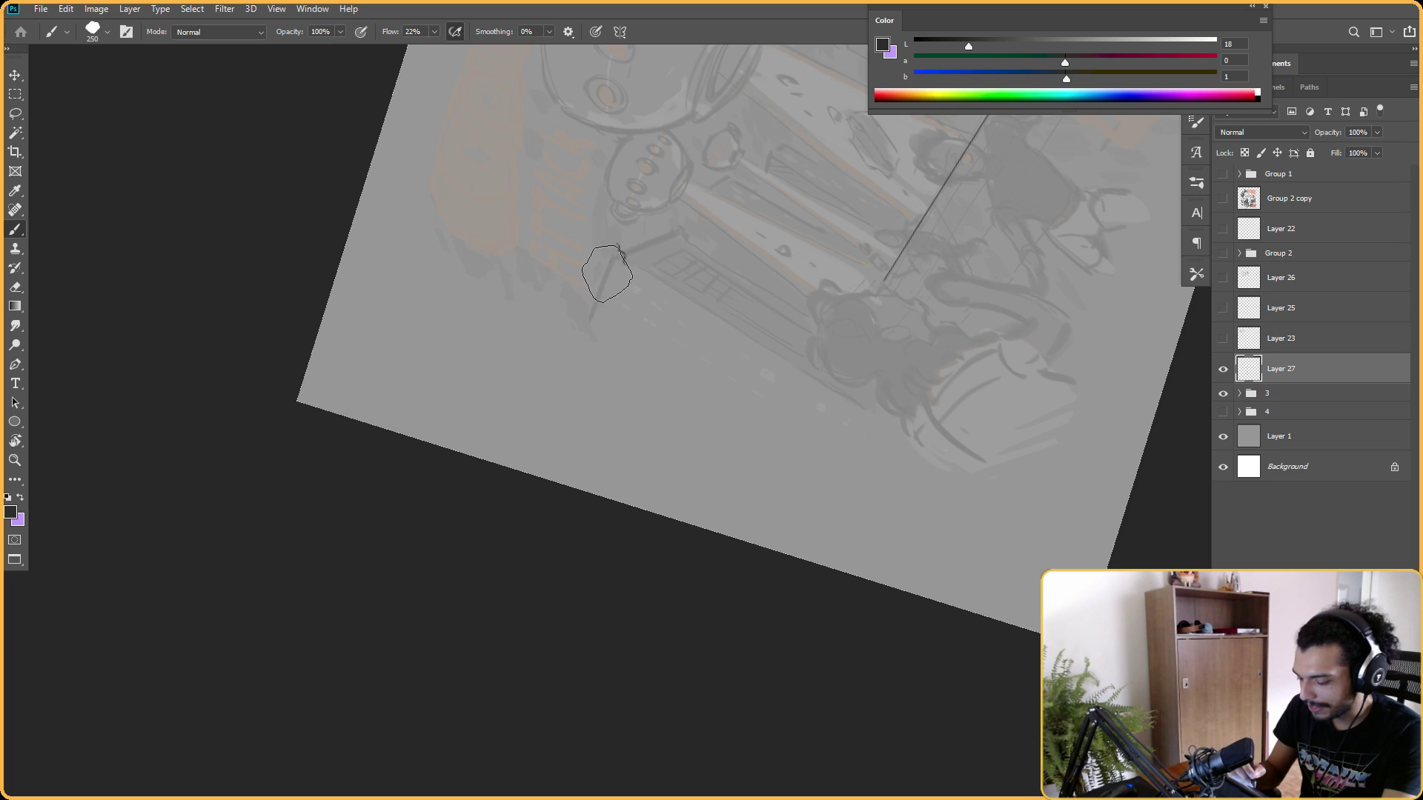
{"action": "mouse_move", "coordinate": [620, 238]}
{"action": "left_mouse_down"}
{"action": "mouse_move", "coordinate": [591, 310]}
{"action": "mouse_move", "coordinate": [613, 249]}
{"action": "mouse_move", "coordinate": [606, 272]}
{"action": "left_mouse_up"}
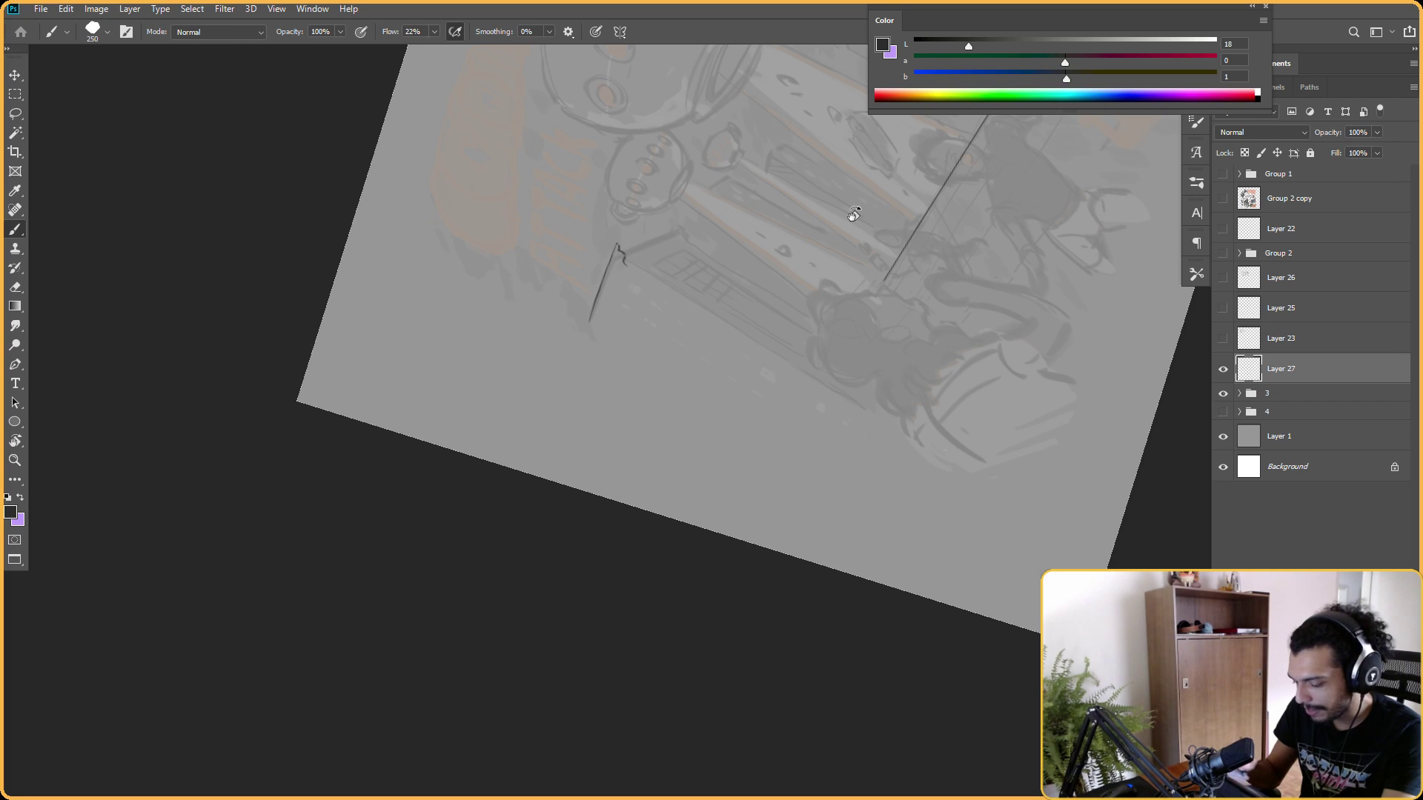
{"action": "left_click_drag", "start_coordinate": [854, 215], "coordinate": [714, 231]}
{"action": "left_click_drag", "start_coordinate": [517, 367], "coordinate": [537, 320]}
{"action": "key", "text": "ctrl+z"}
{"action": "mouse_move", "coordinate": [516, 367]}
{"action": "left_mouse_down"}
{"action": "mouse_move", "coordinate": [543, 313]}
{"action": "mouse_move", "coordinate": [810, 220]}
{"action": "mouse_move", "coordinate": [795, 296]}
{"action": "left_mouse_up"}
Draw the receding roof edge from the building's corner toward the small flying cup and clean up its end.
{"action": "key", "text": "r"}
{"action": "key", "text": "b"}
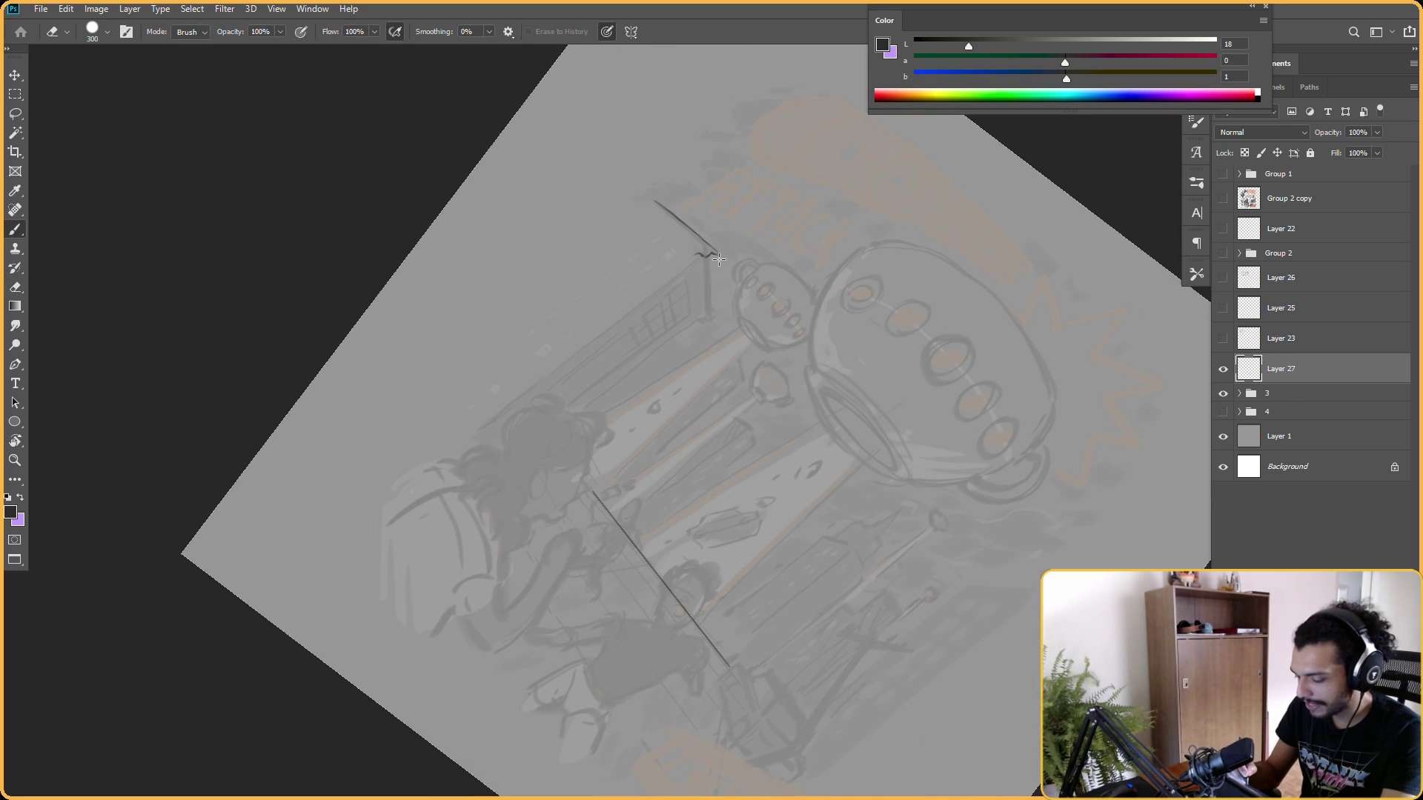
{"action": "left_click_drag", "start_coordinate": [717, 256], "coordinate": [719, 311]}
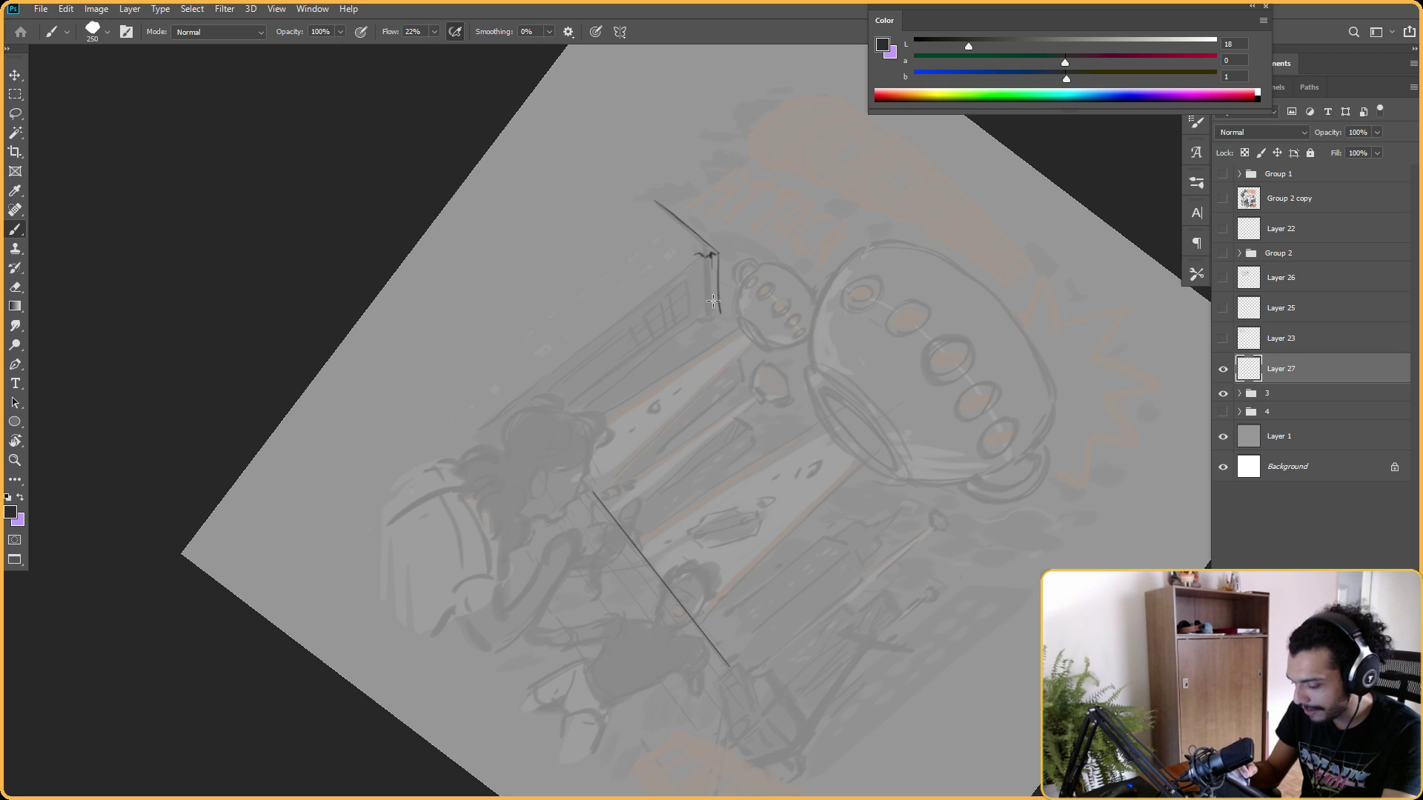
{"action": "key", "text": "r"}
{"action": "mouse_move", "coordinate": [715, 315]}
{"action": "left_mouse_down"}
{"action": "mouse_move", "coordinate": [867, 281]}
{"action": "mouse_move", "coordinate": [870, 247]}
{"action": "mouse_move", "coordinate": [676, 221]}
{"action": "mouse_move", "coordinate": [608, 331]}
{"action": "left_mouse_up"}
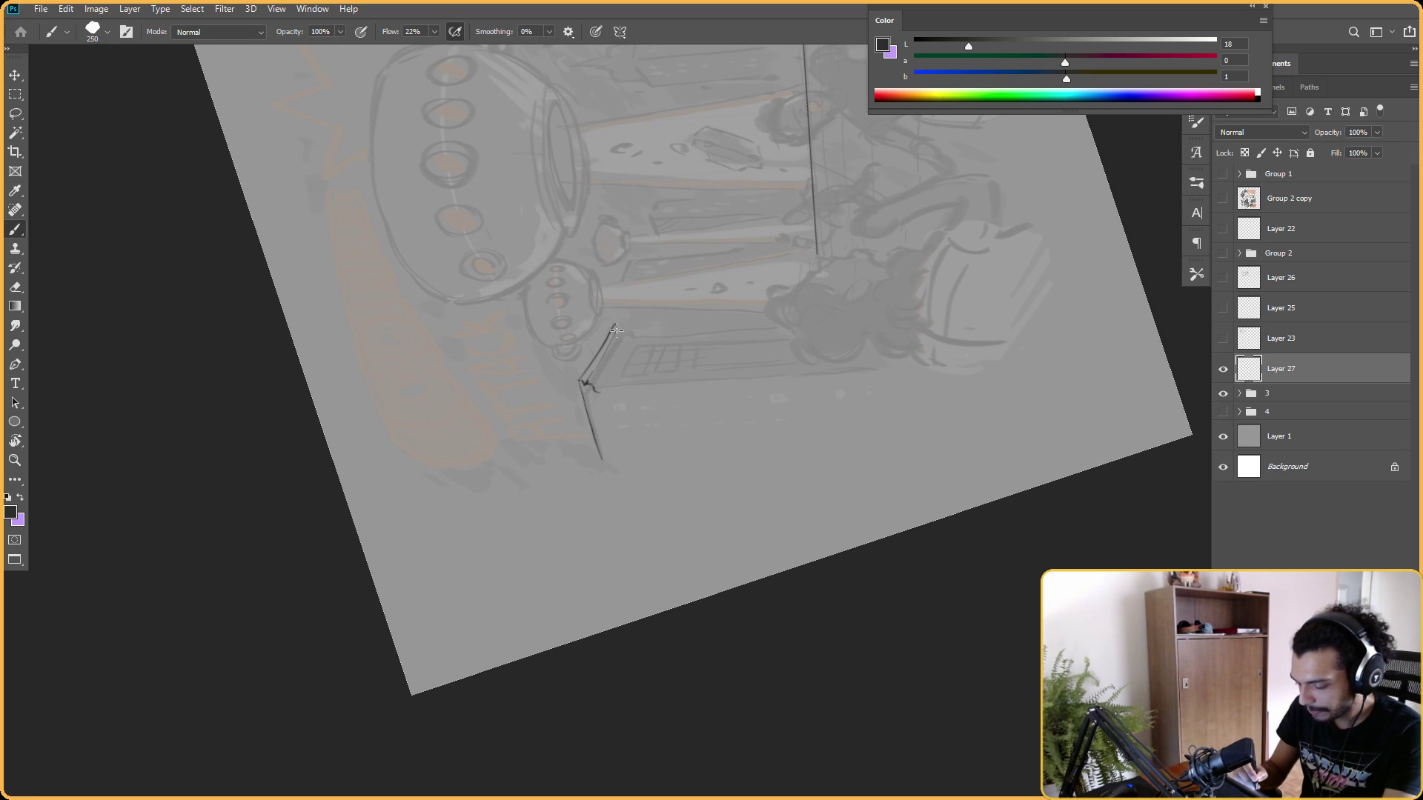
{"action": "key", "text": "e"}
{"action": "key", "text": "b"}
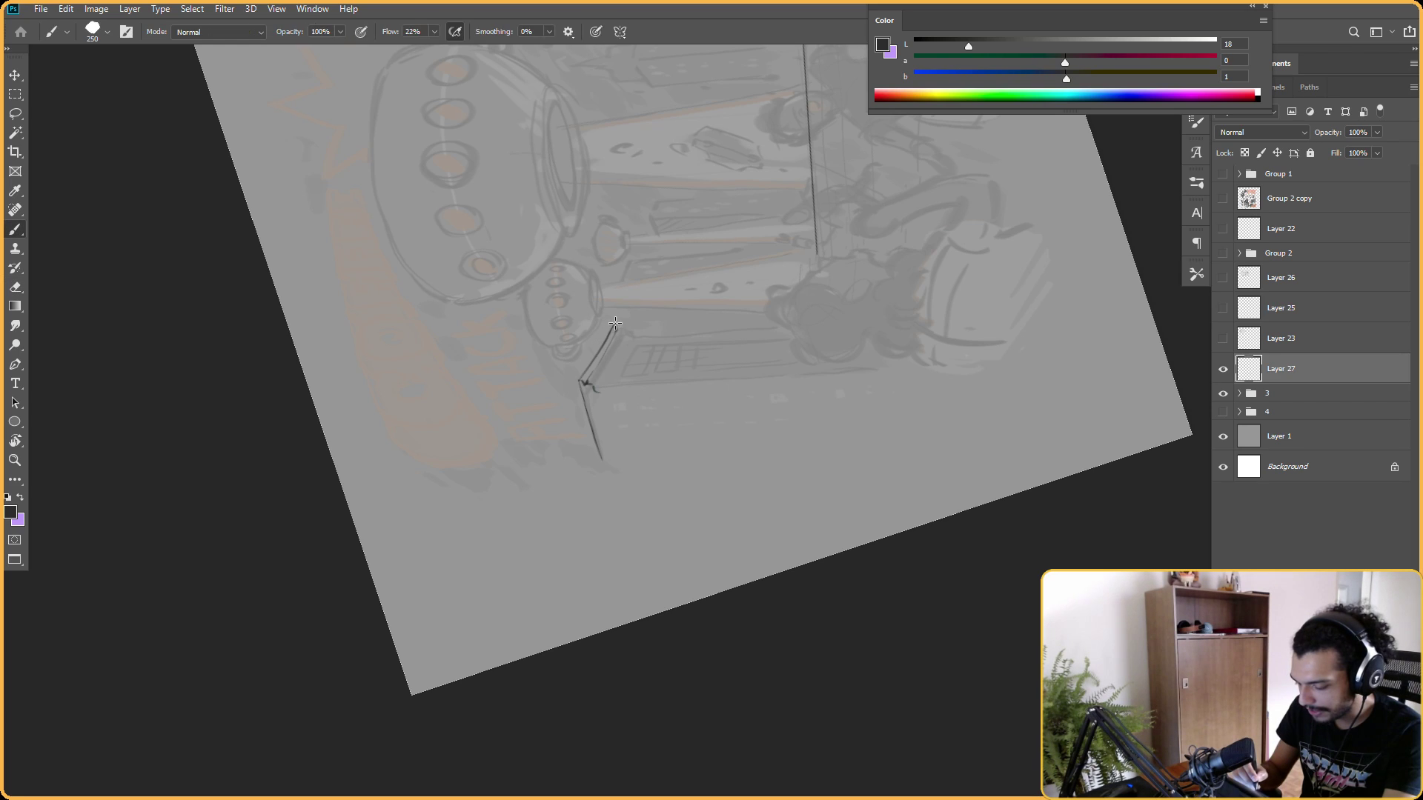
{"action": "key", "text": "e"}
{"action": "key", "text": "b"}
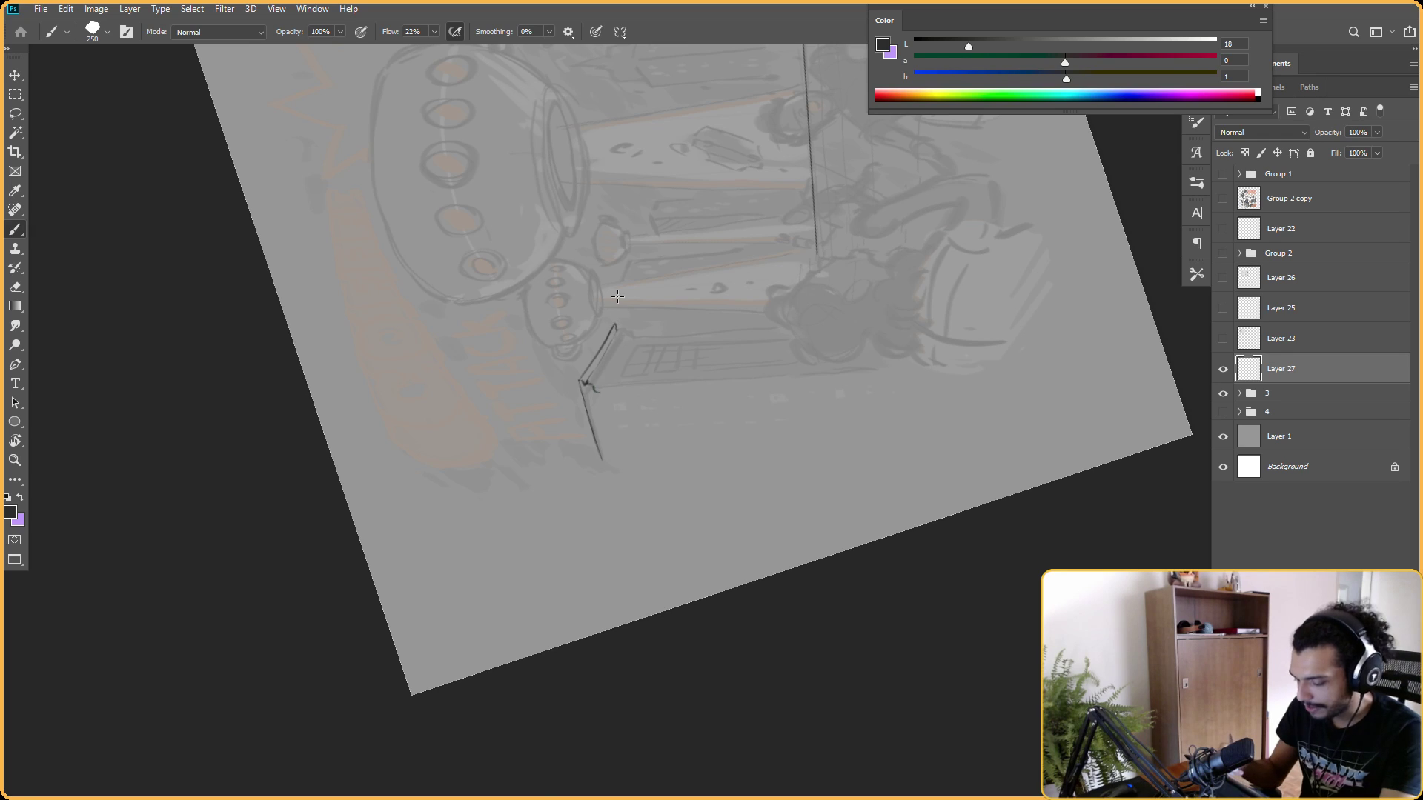
Trim the far end of the receding roof edge and cap it with a short cornice stroke.
{"action": "key", "text": "r"}
{"action": "key", "text": "Escape"}
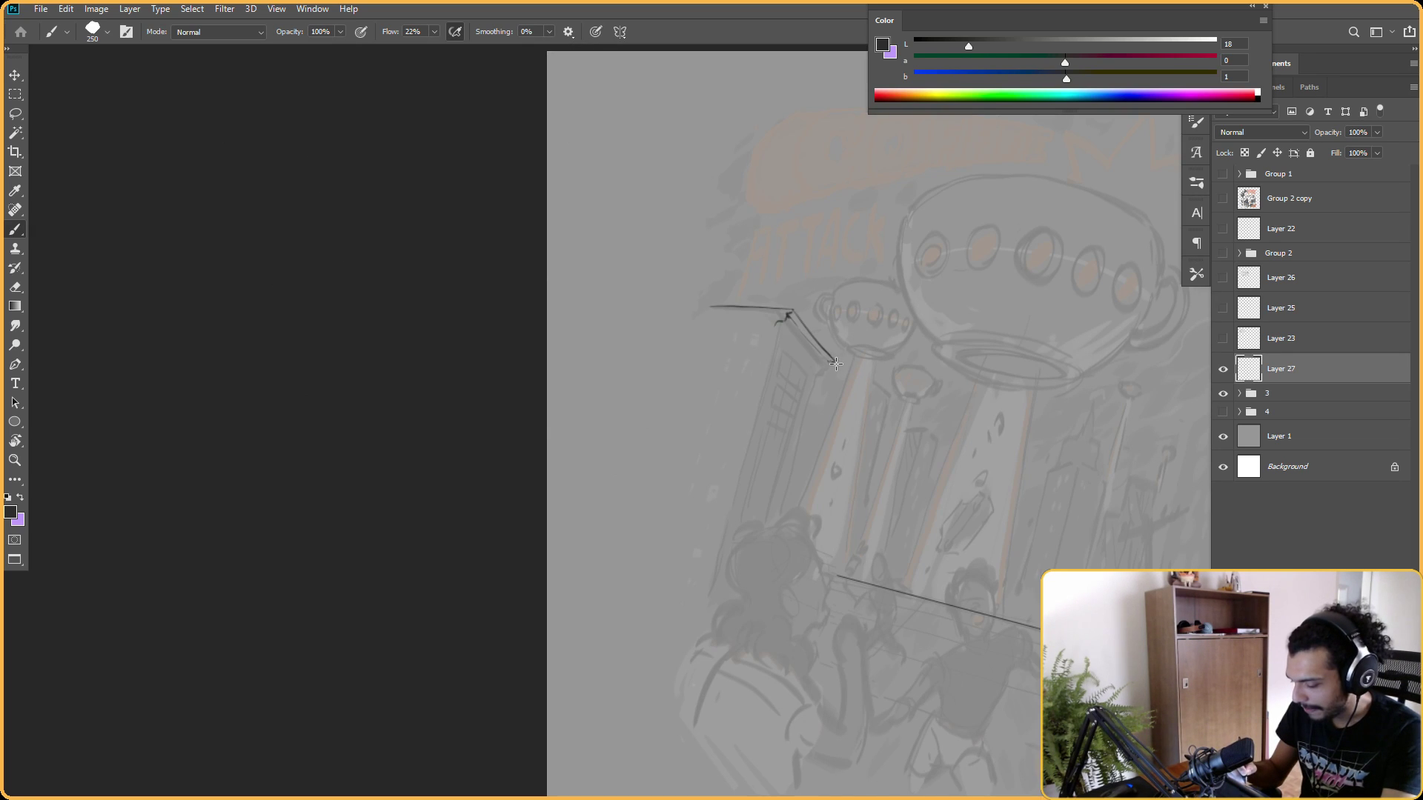
{"action": "key", "text": "e"}
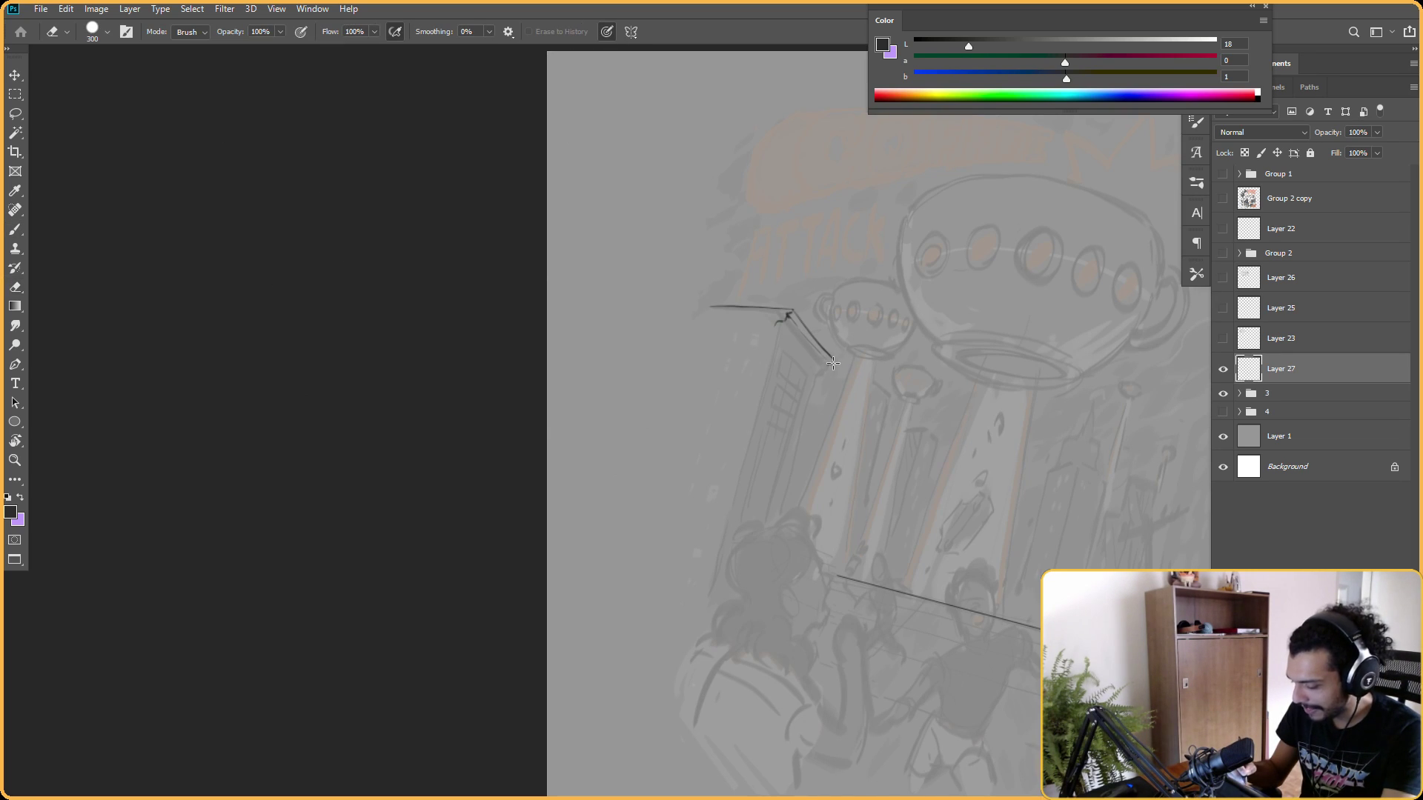
{"action": "key", "text": "b"}
{"action": "key", "text": "r"}
{"action": "left_click_drag", "start_coordinate": [835, 368], "coordinate": [749, 292]}
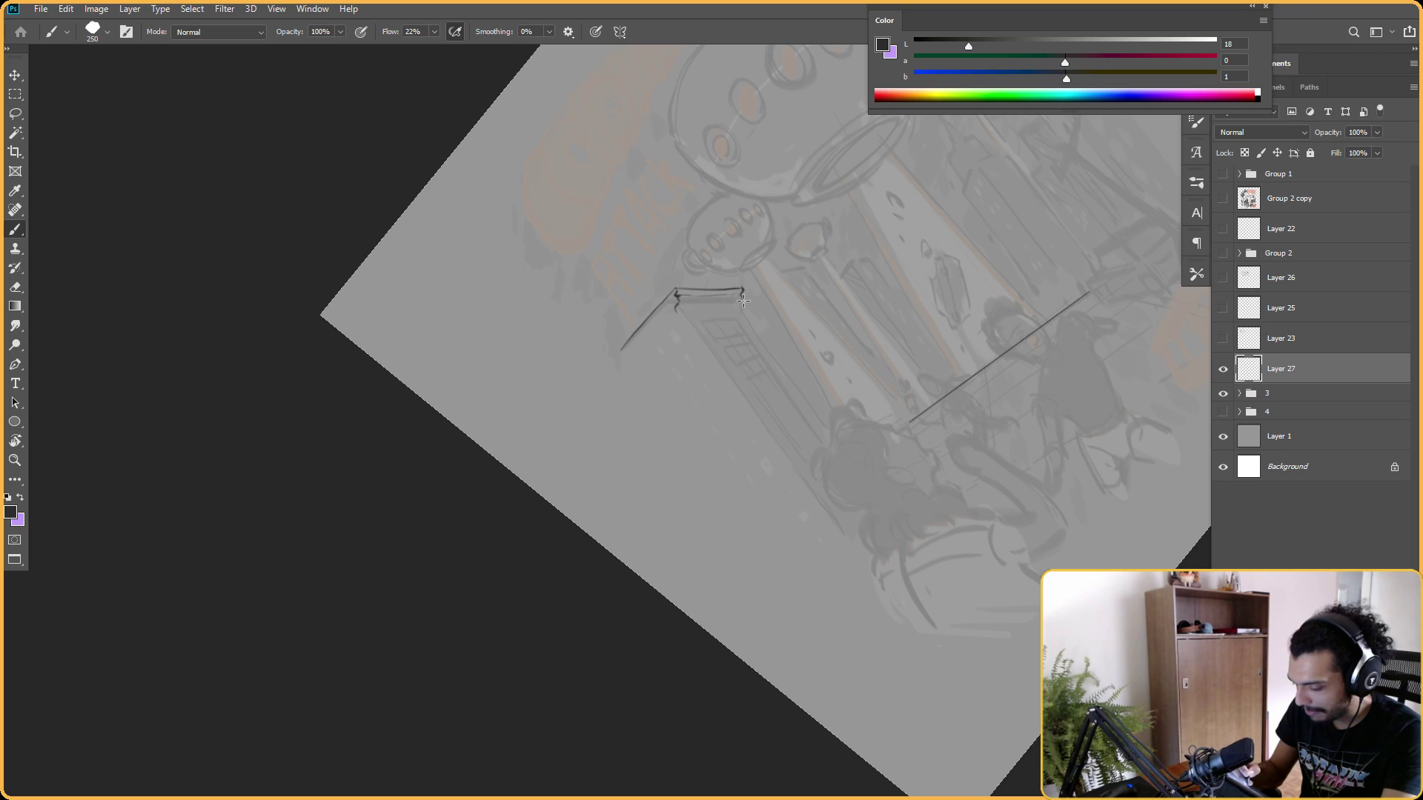
{"action": "key", "text": "r"}
{"action": "left_click_drag", "start_coordinate": [778, 235], "coordinate": [692, 269]}
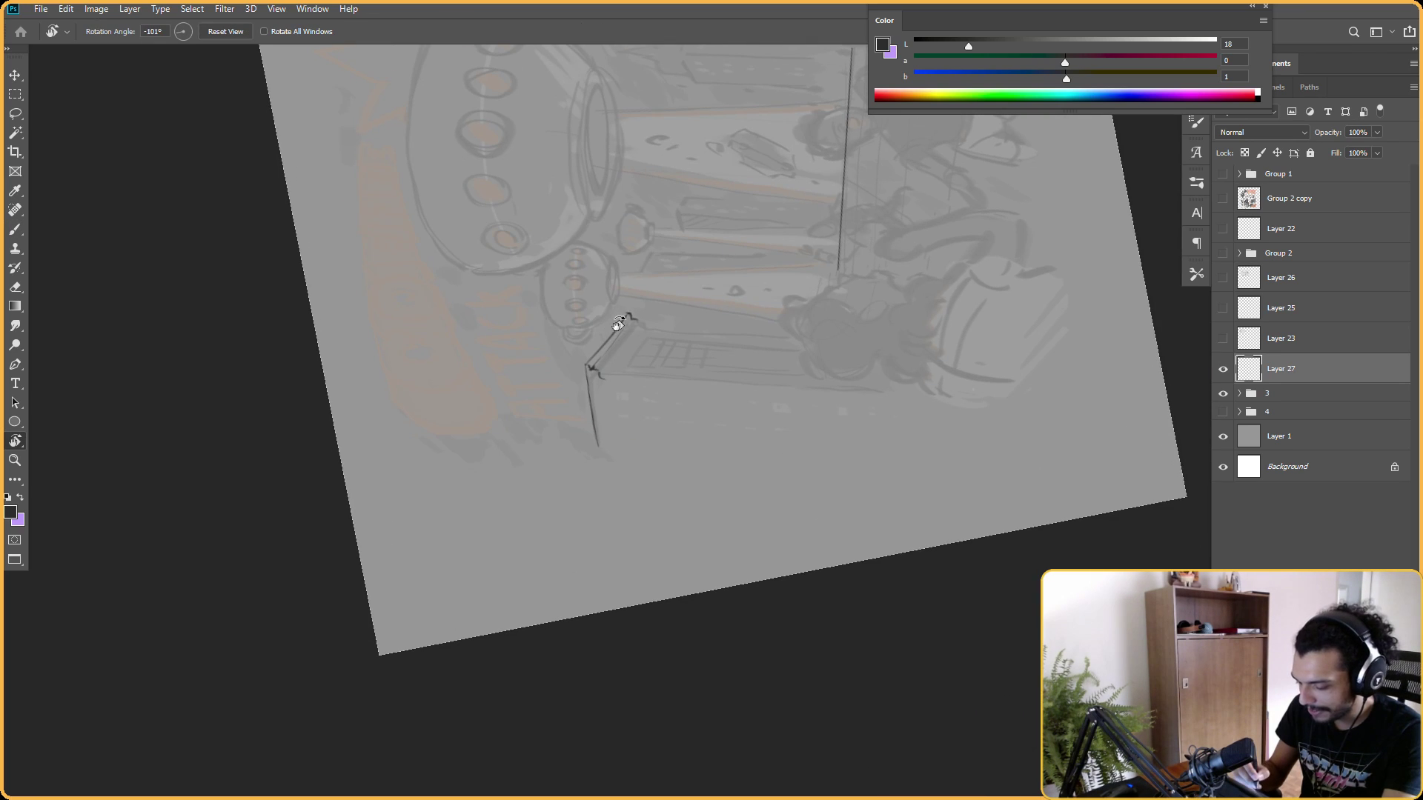
{"action": "left_click_drag", "start_coordinate": [627, 316], "coordinate": [634, 320]}
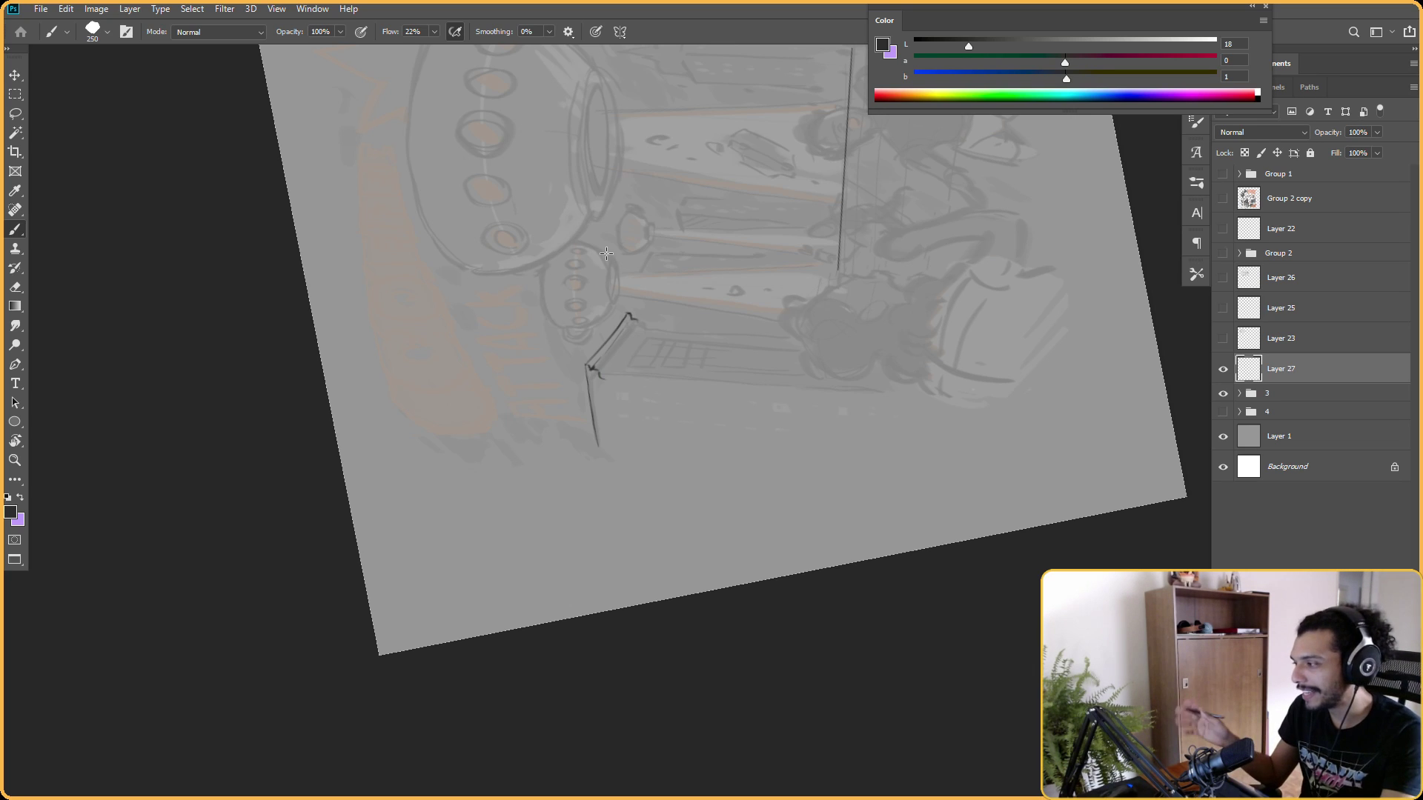
Draw the curled molding profile beneath the far end of the cornice, refining it with brush and eraser.
{"action": "scroll", "coordinate": [815, 314], "scroll_direction": "down", "scroll_amount": 2}
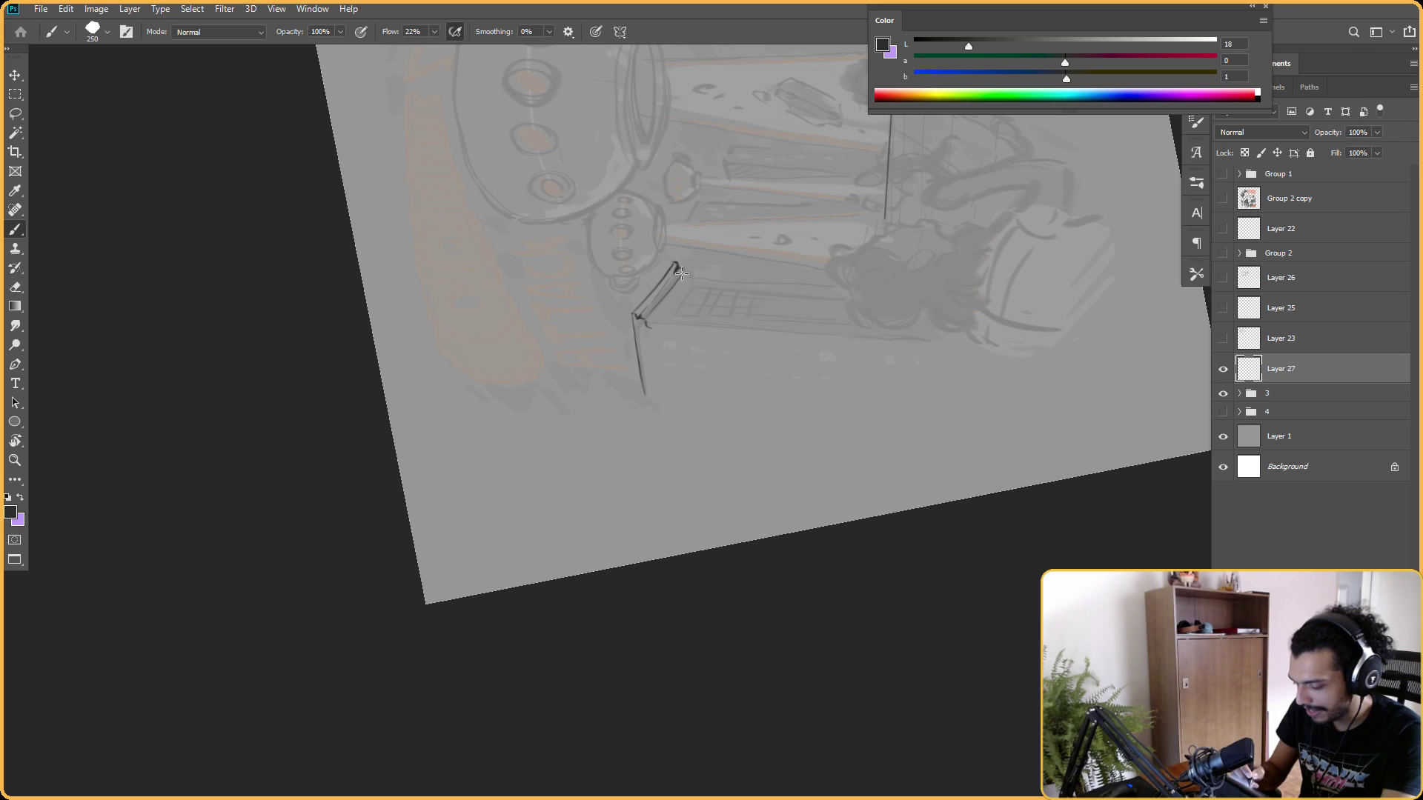
{"action": "mouse_move", "coordinate": [687, 269]}
{"action": "left_mouse_down"}
{"action": "mouse_move", "coordinate": [946, 340]}
{"action": "mouse_move", "coordinate": [758, 273]}
{"action": "left_mouse_up"}
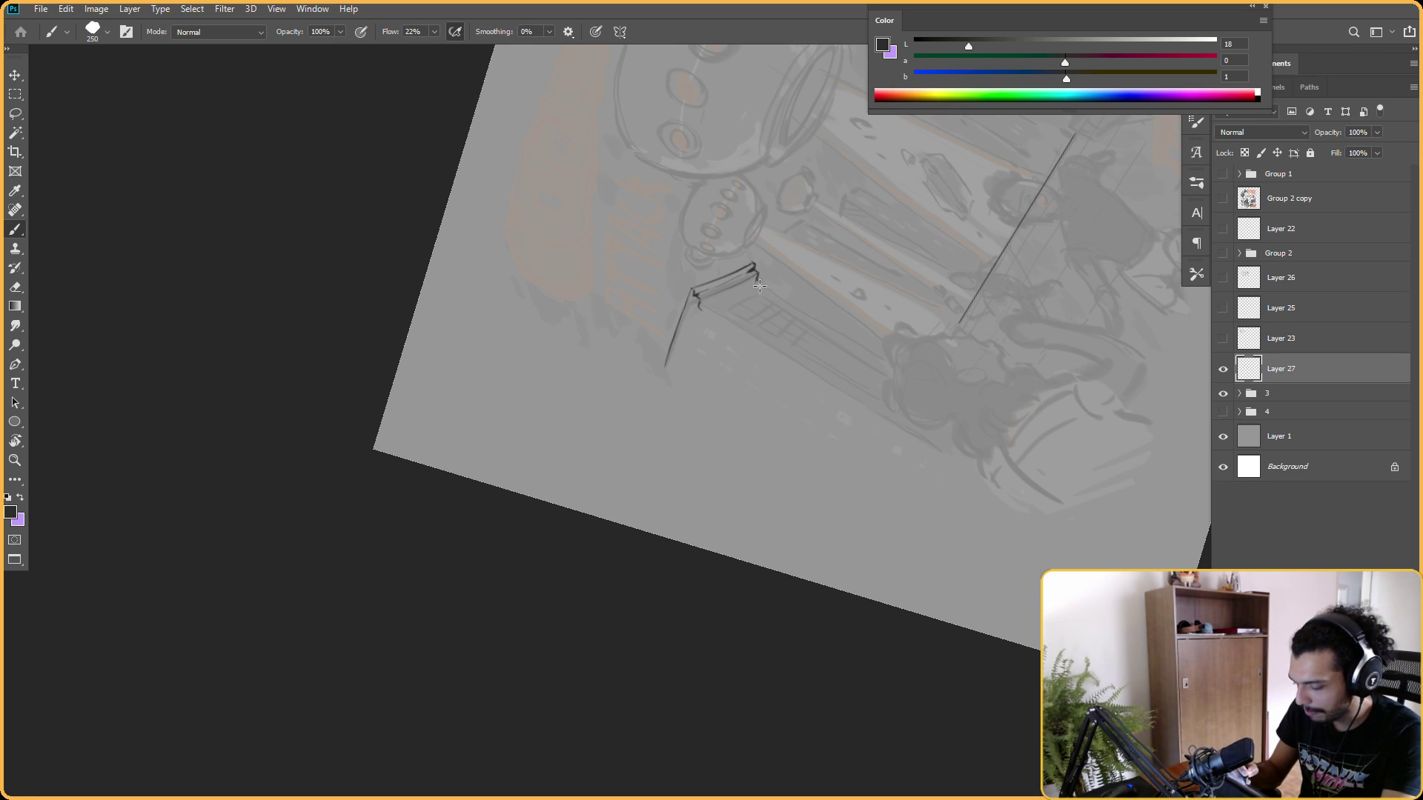
{"action": "key", "text": "e"}
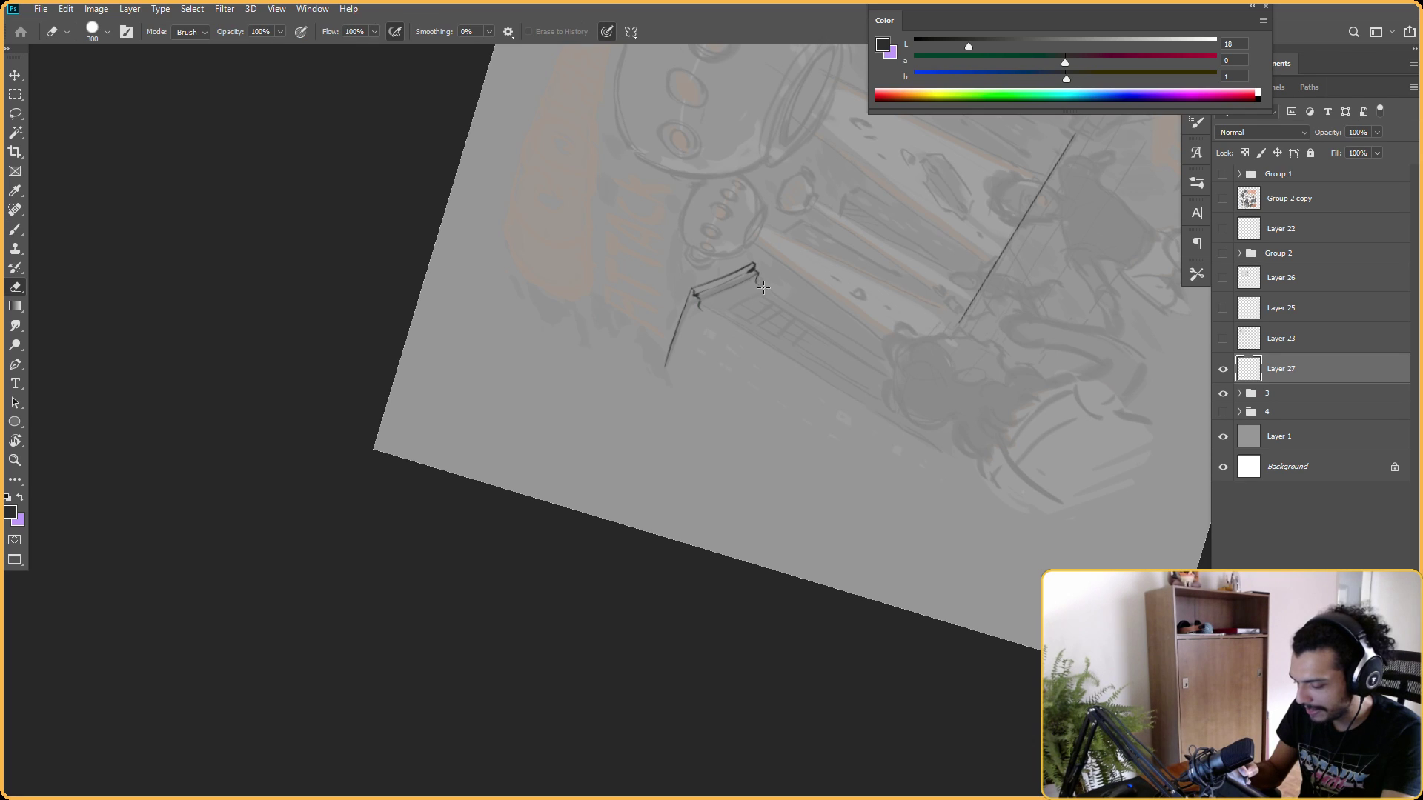
{"action": "key", "text": "b"}
{"action": "key", "text": "e"}
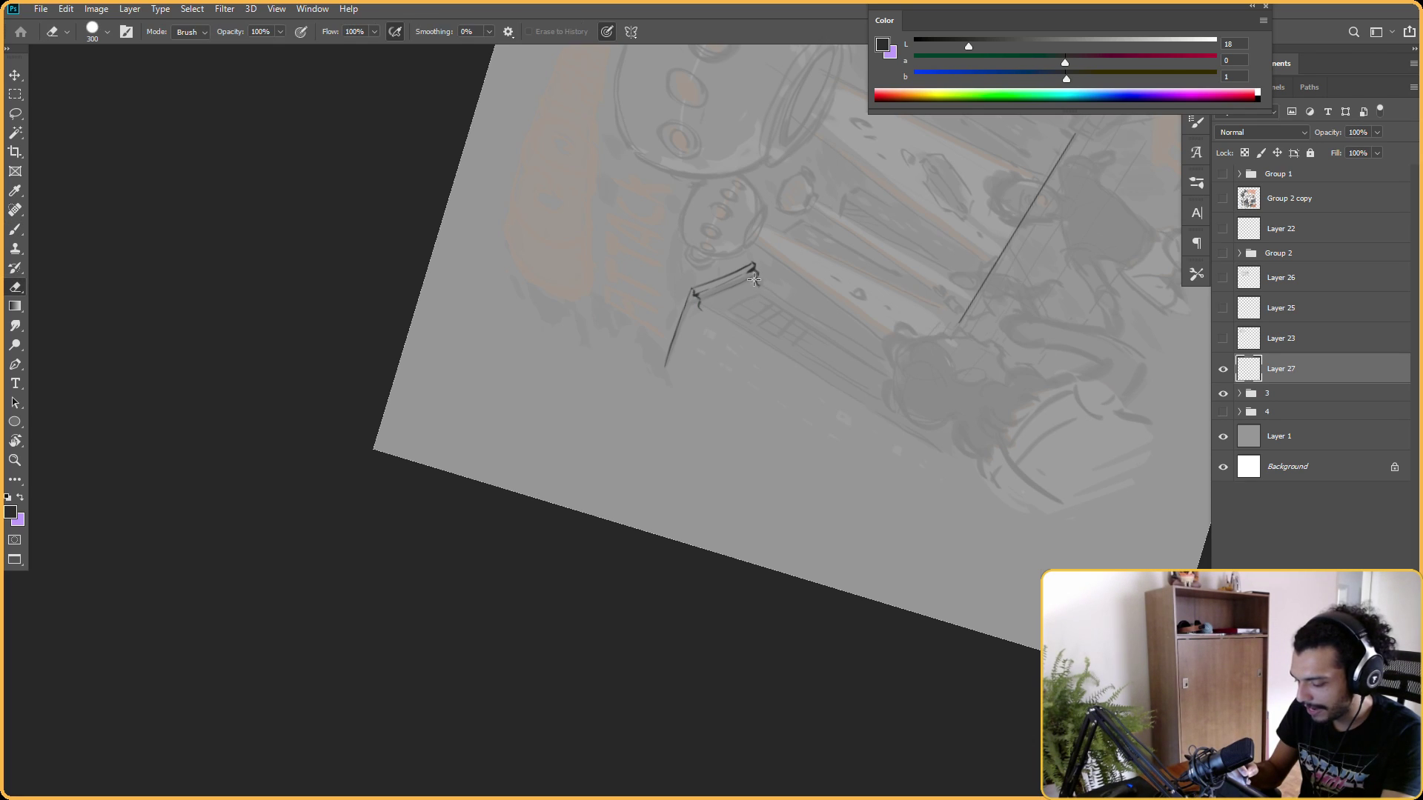
{"action": "key", "text": "r"}
{"action": "mouse_move", "coordinate": [766, 280]}
{"action": "left_mouse_down"}
{"action": "mouse_move", "coordinate": [928, 400]}
{"action": "mouse_move", "coordinate": [741, 324]}
{"action": "left_mouse_up"}
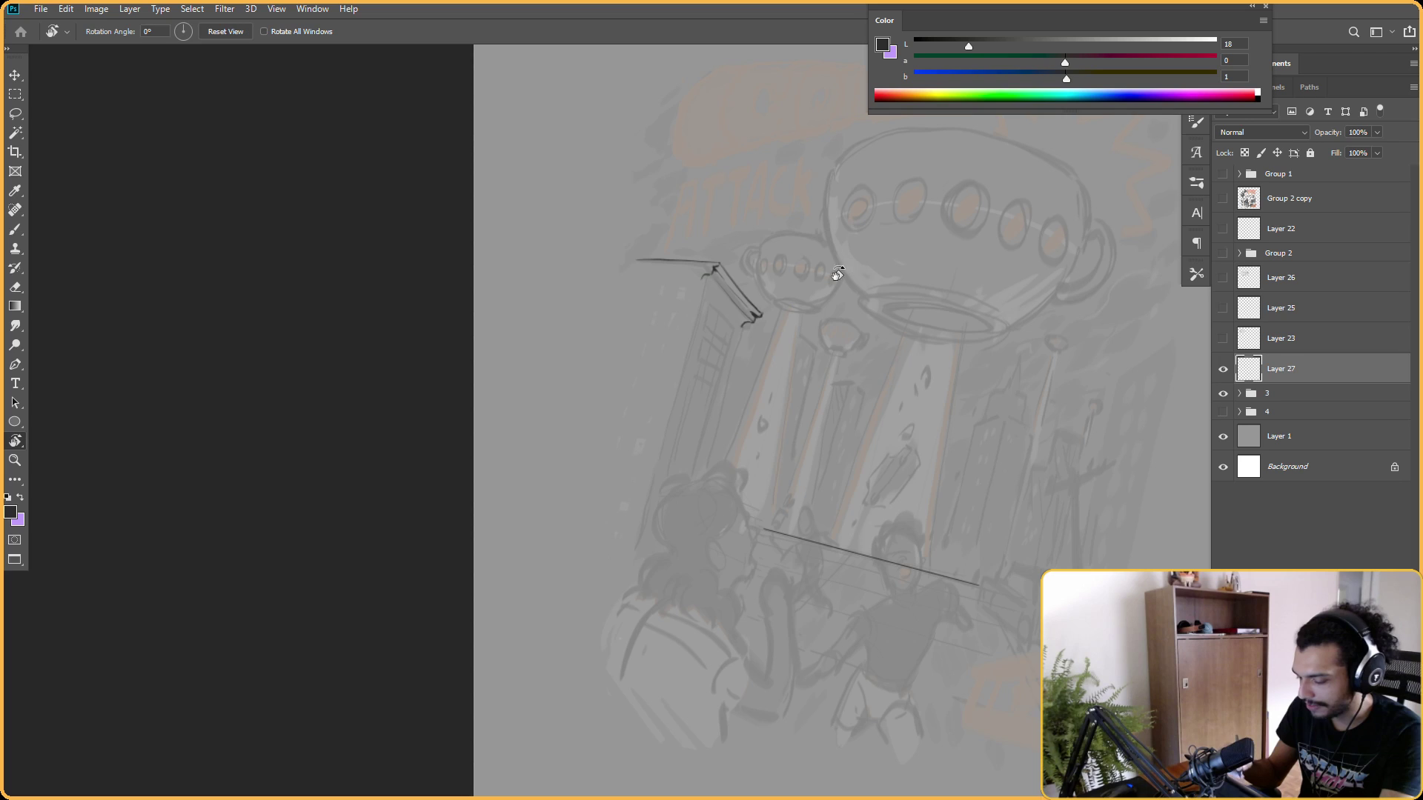
{"action": "key", "text": "b"}
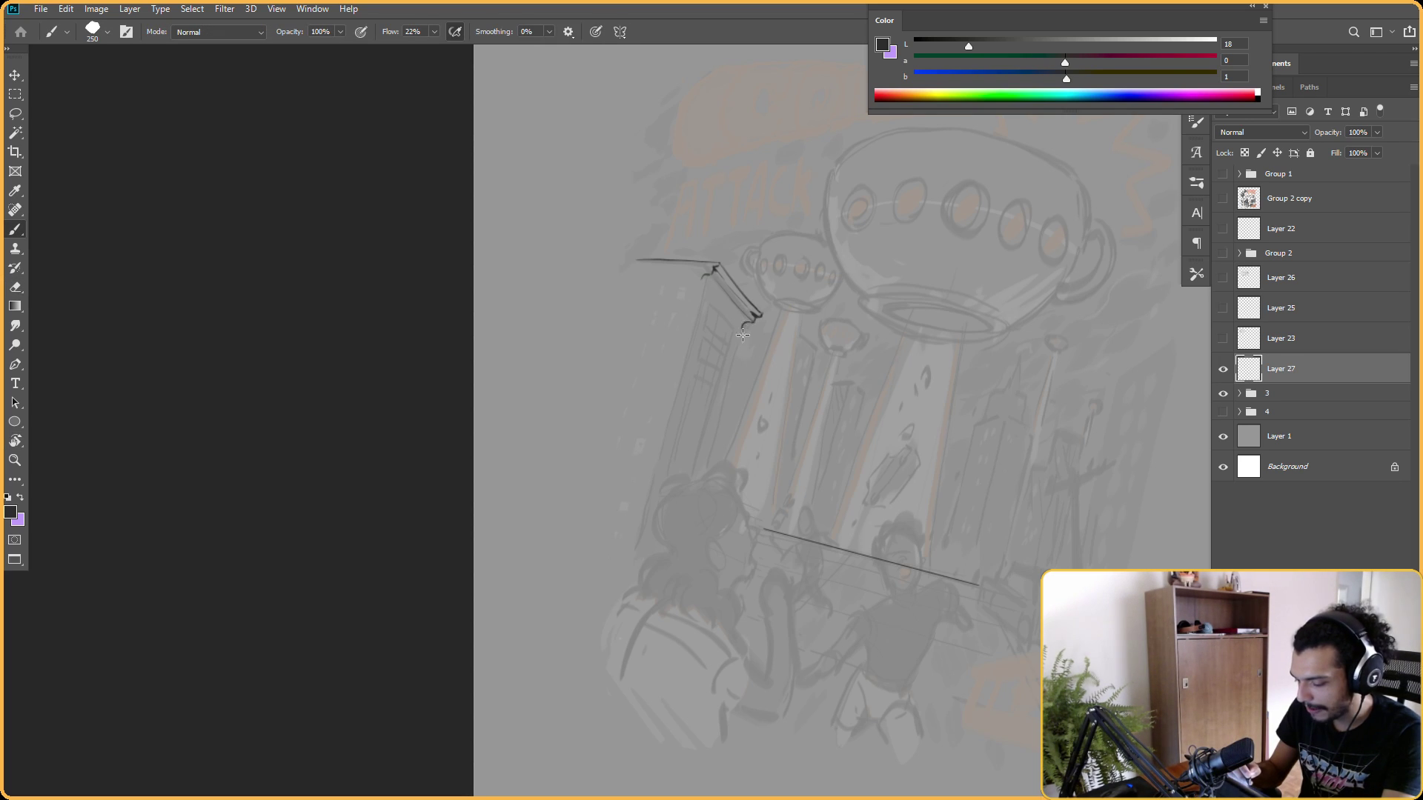
{"action": "key", "text": "e"}
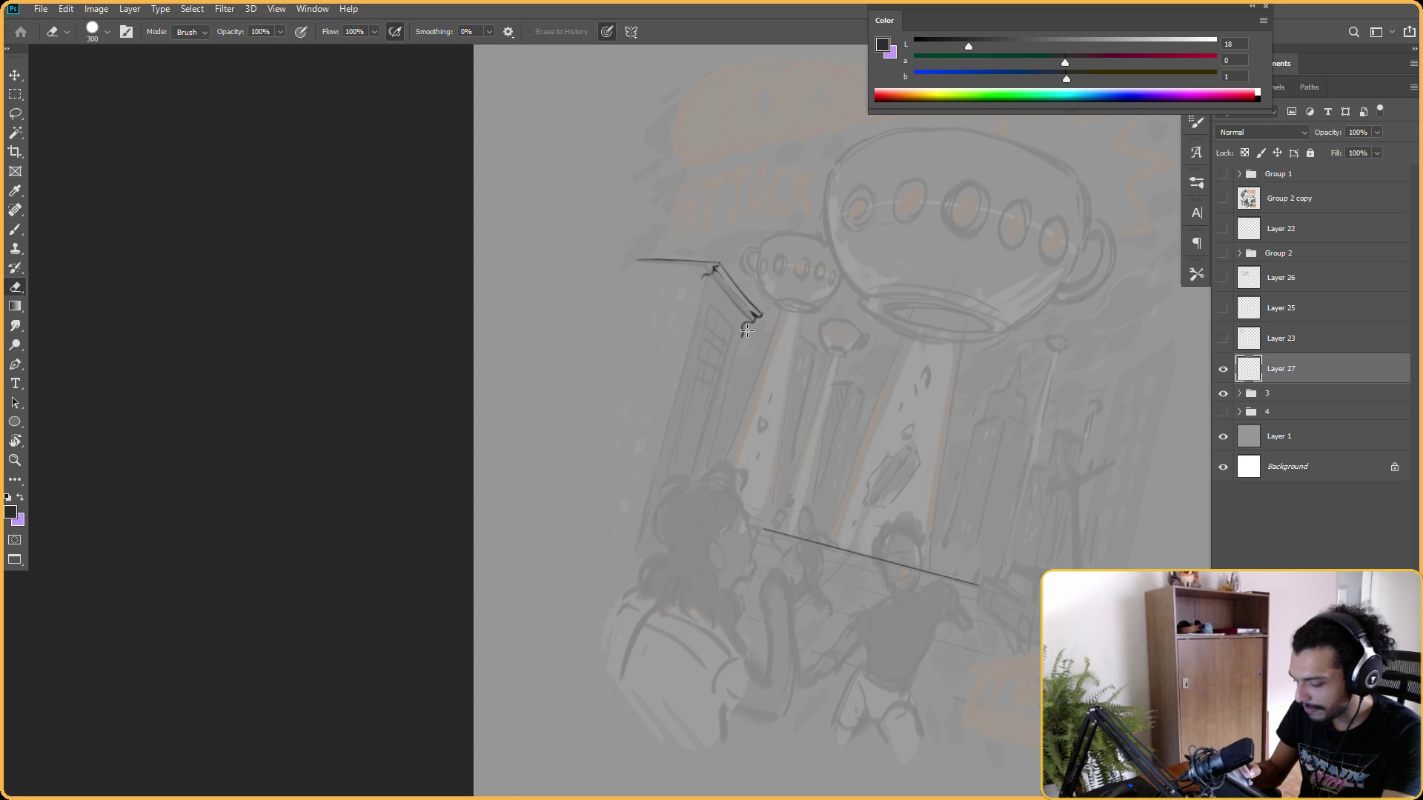
{"action": "key", "text": "b"}
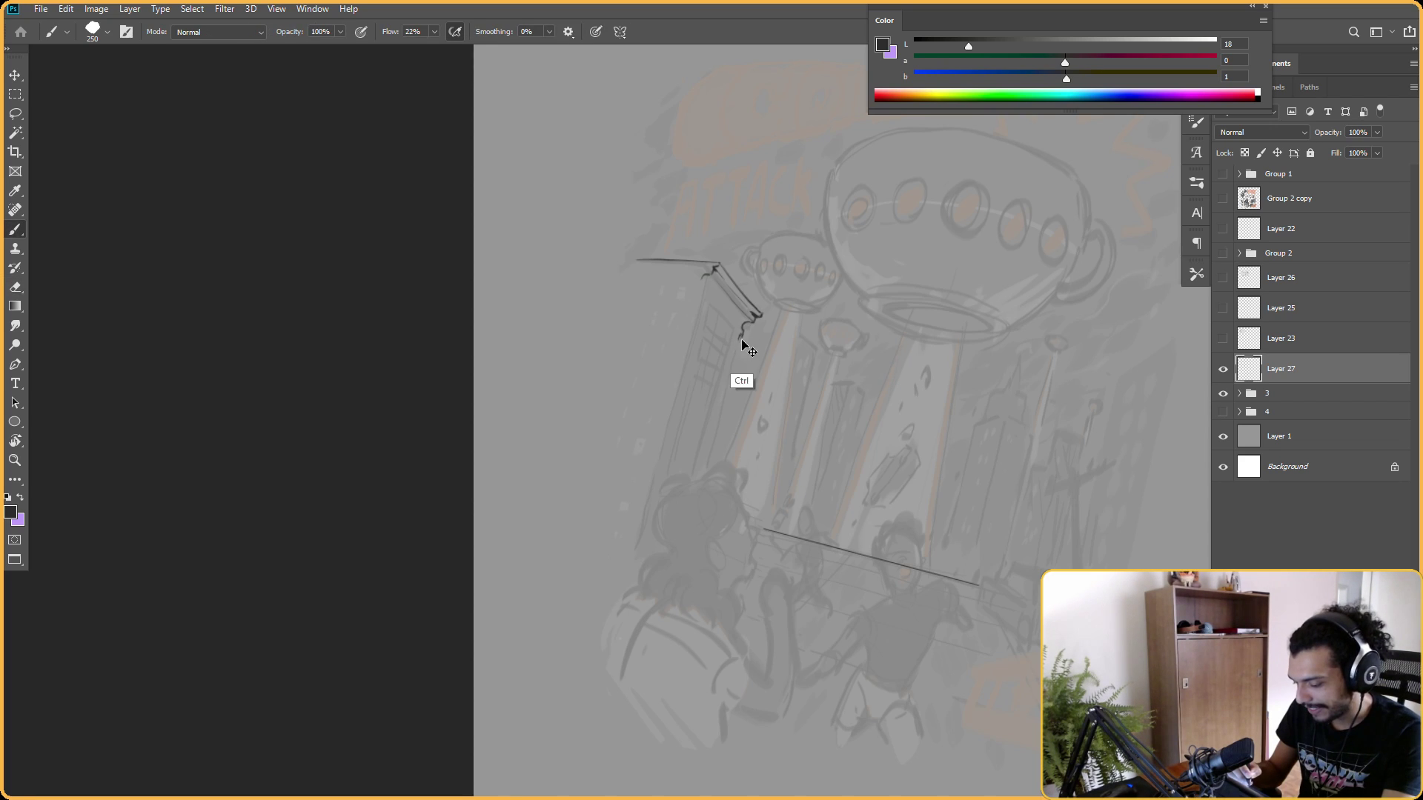
Draw the building's straight vertical edge from the far cornice molding down to the large figure's head.
{"action": "key", "text": "r"}
{"action": "mouse_move", "coordinate": [978, 263]}
{"action": "left_mouse_down"}
{"action": "mouse_move", "coordinate": [985, 217]}
{"action": "mouse_move", "coordinate": [972, 201]}
{"action": "mouse_move", "coordinate": [980, 222]}
{"action": "mouse_move", "coordinate": [948, 218]}
{"action": "left_mouse_up"}
{"action": "key", "text": "b"}
{"action": "mouse_move", "coordinate": [734, 300]}
{"action": "left_mouse_down"}
{"action": "mouse_move", "coordinate": [723, 445]}
{"action": "mouse_move", "coordinate": [700, 397]}
{"action": "left_mouse_up"}
{"action": "key", "text": "ctrl+z"}
{"action": "key", "text": "r"}
{"action": "key", "text": "b"}
{"action": "mouse_move", "coordinate": [739, 291]}
{"action": "left_mouse_down"}
{"action": "mouse_move", "coordinate": [725, 363]}
{"action": "mouse_move", "coordinate": [721, 316]}
{"action": "mouse_move", "coordinate": [723, 471]}
{"action": "left_mouse_up"}
{"action": "key", "text": "ctrl+z"}
{"action": "key", "text": "r"}
{"action": "key", "text": "b"}
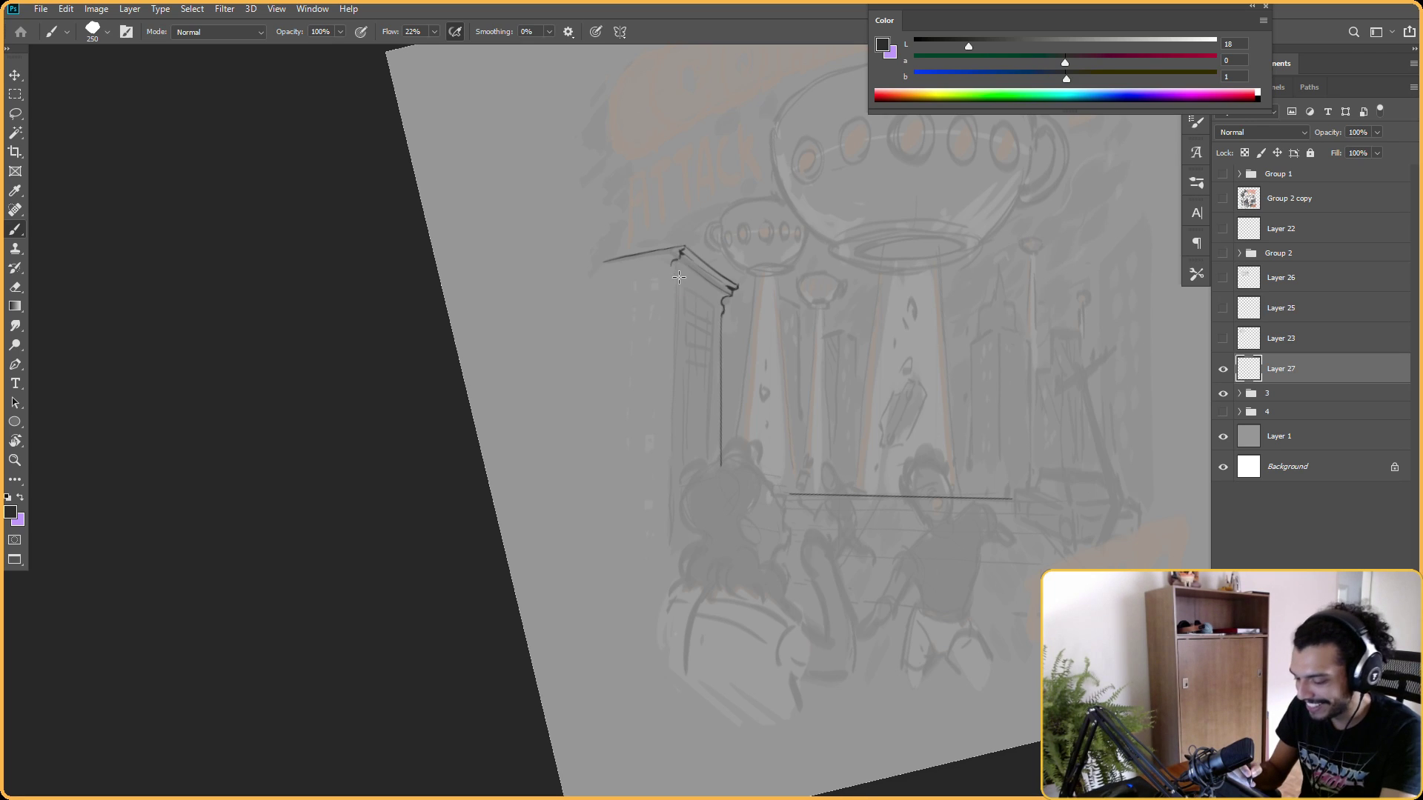
Redraw the molding under the near roof corner with a short vertical stroke below it, refining it with the eraser.
{"action": "left_click_drag", "start_coordinate": [681, 252], "coordinate": [673, 261]}
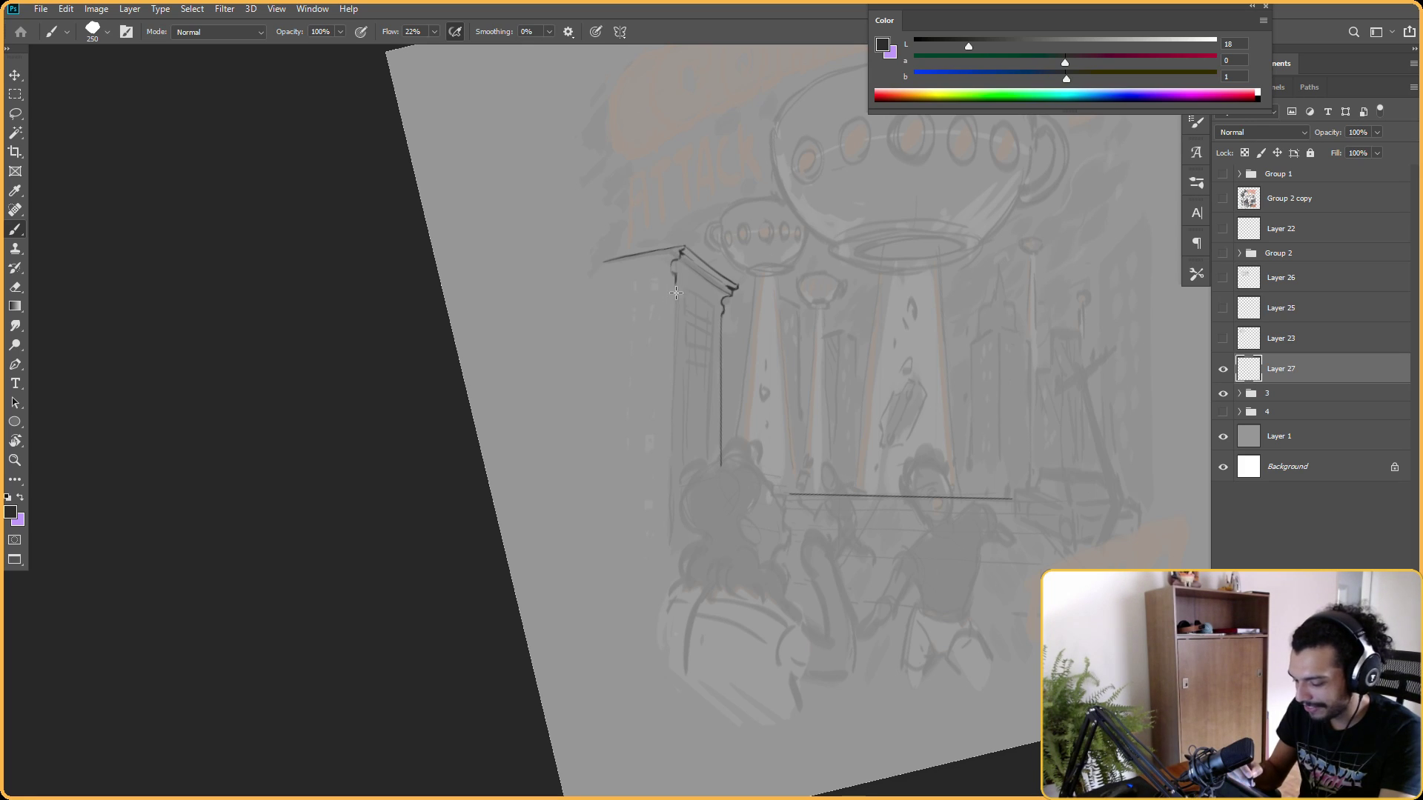
{"action": "key", "text": "e"}
{"action": "key", "text": "b"}
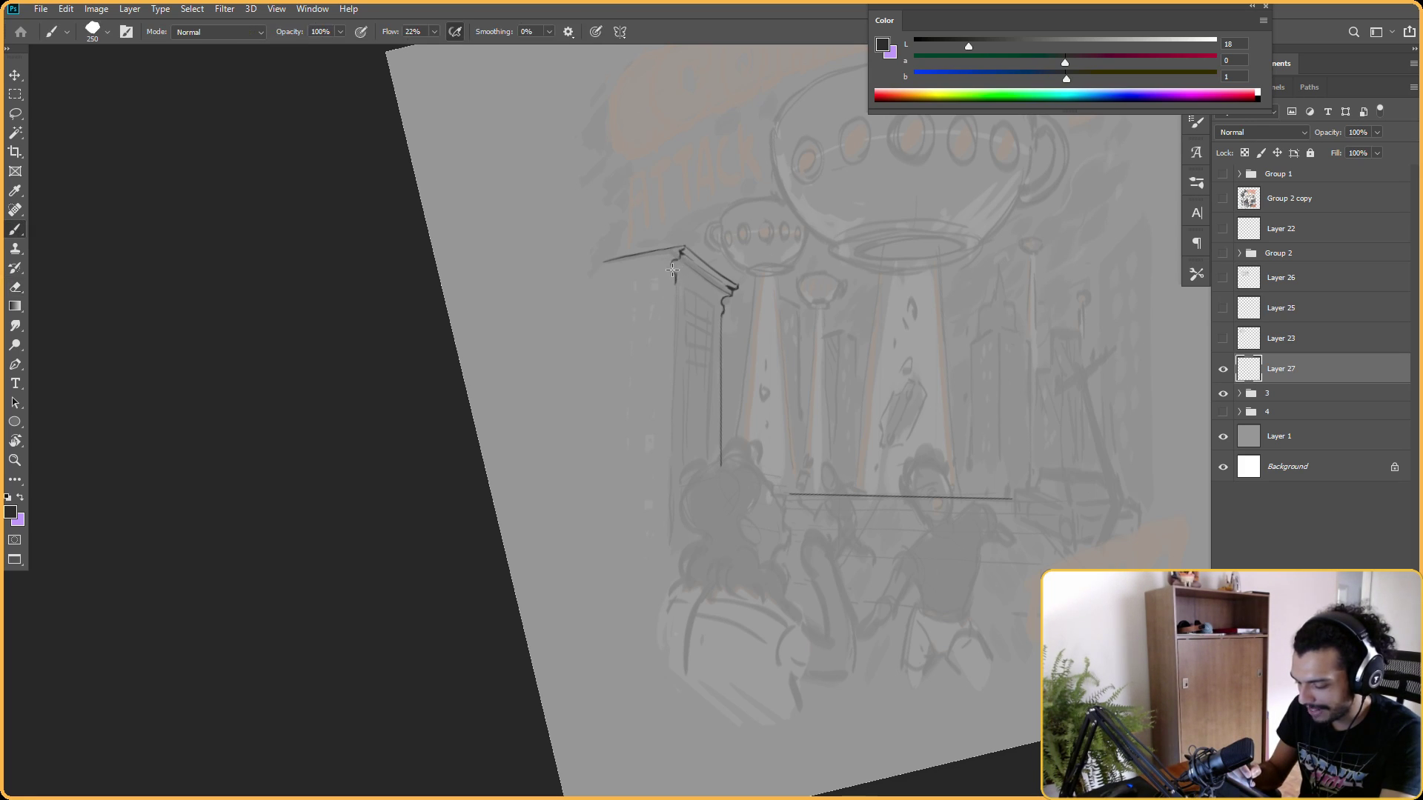
{"action": "key", "text": "e"}
{"action": "key", "text": "b"}
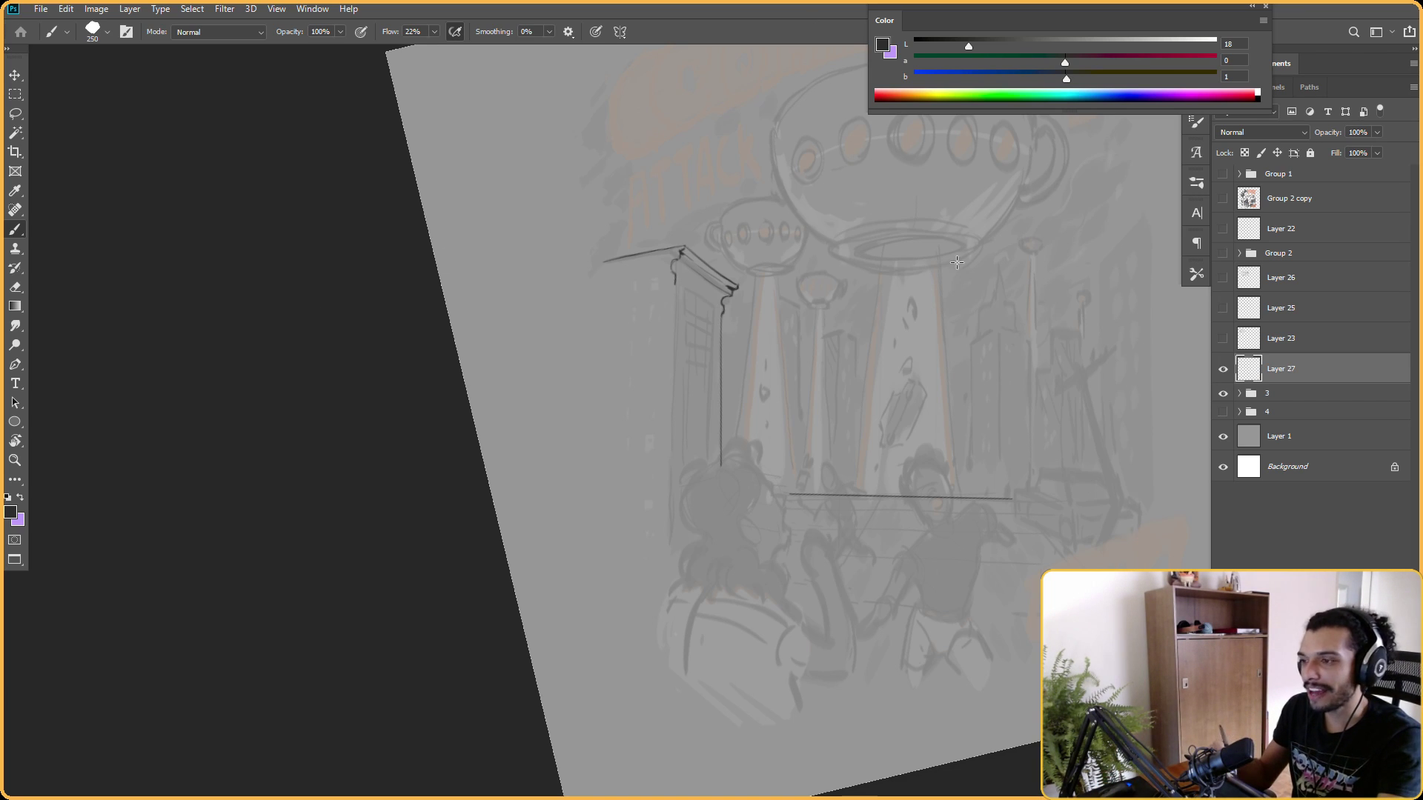
Ink the long parallel moulding lines across the corner building's cornice on Layer 27.
{"action": "key", "text": "r"}
{"action": "mouse_move", "coordinate": [1007, 323]}
{"action": "left_mouse_down"}
{"action": "mouse_move", "coordinate": [667, 393]}
{"action": "mouse_move", "coordinate": [788, 197]}
{"action": "mouse_move", "coordinate": [842, 237]}
{"action": "mouse_move", "coordinate": [814, 140]}
{"action": "mouse_move", "coordinate": [549, 241]}
{"action": "left_mouse_up"}
{"action": "key", "text": "b"}
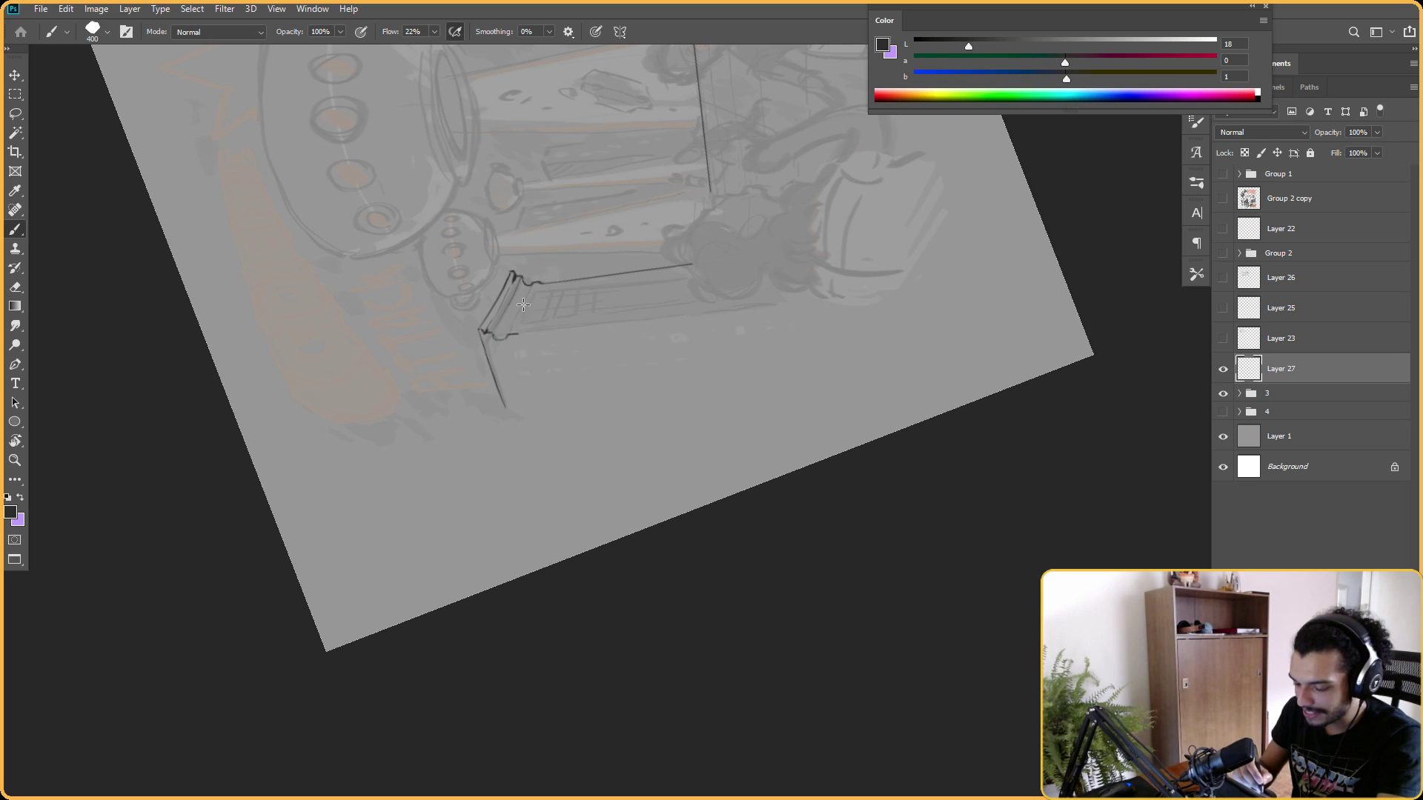
{"action": "left_click_drag", "start_coordinate": [507, 335], "coordinate": [541, 286]}
{"action": "left_click_drag", "start_coordinate": [523, 339], "coordinate": [542, 286]}
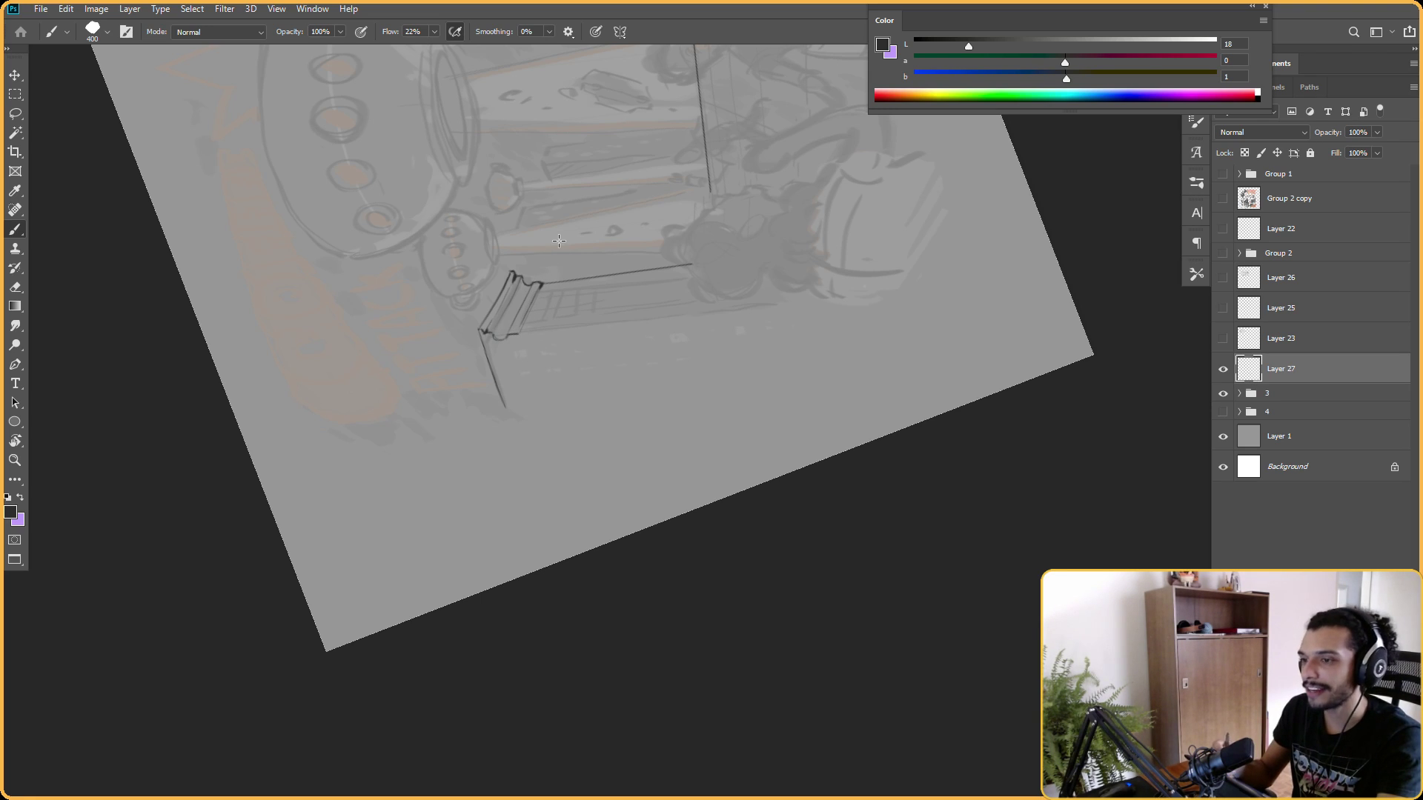
Add a heavier dark accent to the lower outer corner of the building's cornice.
{"action": "left_click_drag", "start_coordinate": [831, 196], "coordinate": [829, 167]}
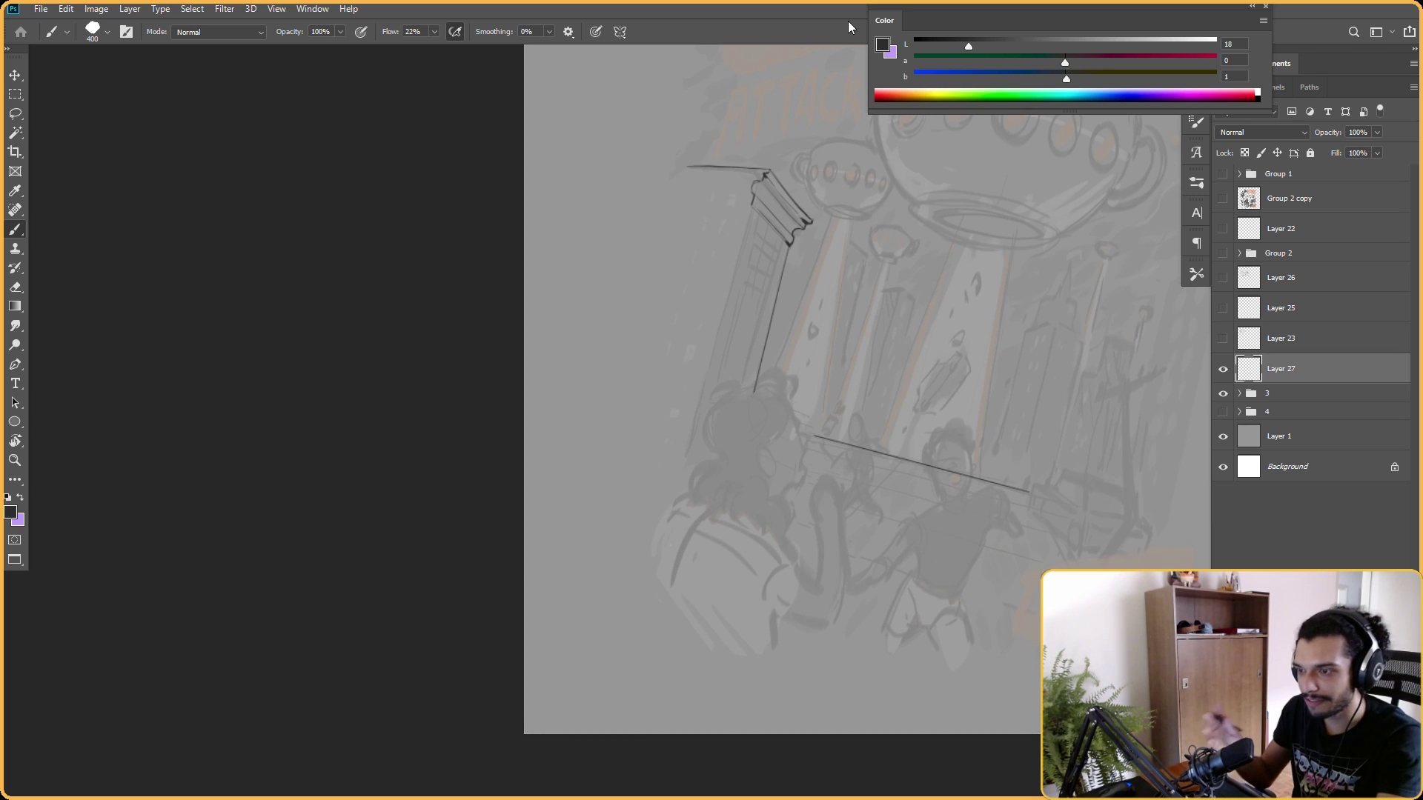
{"action": "scroll", "coordinate": [761, 263], "scroll_direction": "up", "scroll_amount": 2}
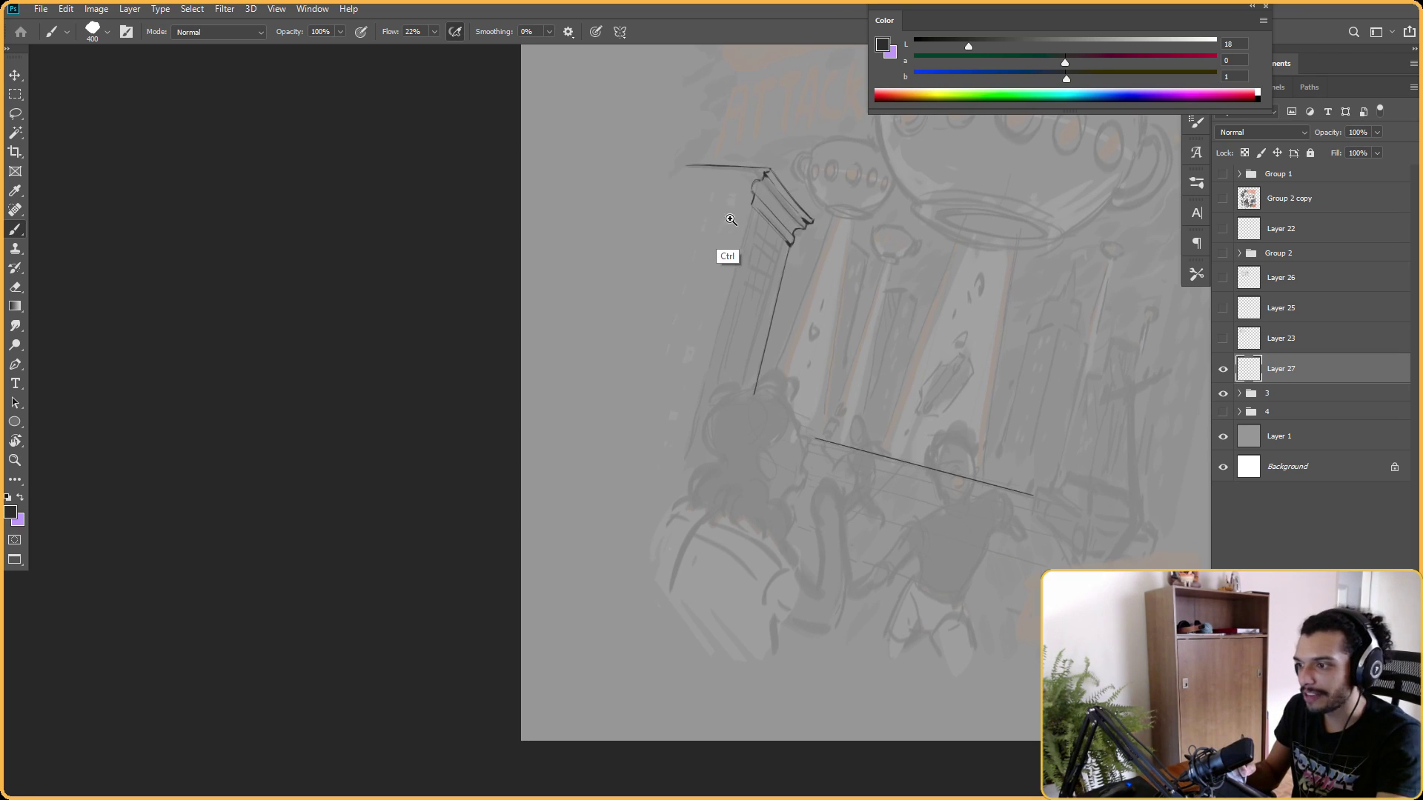
{"action": "left_click_drag", "start_coordinate": [760, 263], "coordinate": [696, 260]}
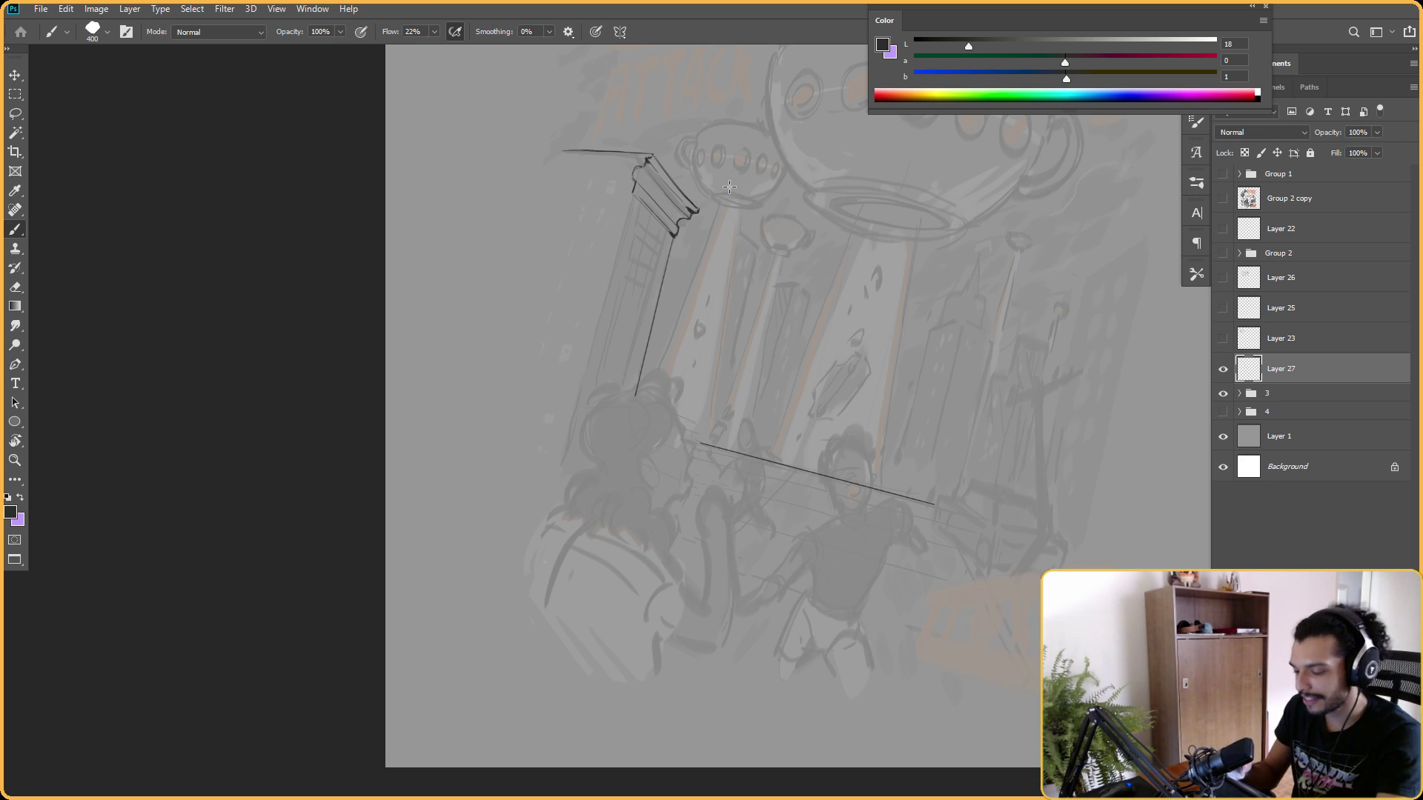
{"action": "scroll", "coordinate": [667, 223], "scroll_direction": "up", "scroll_amount": 1}
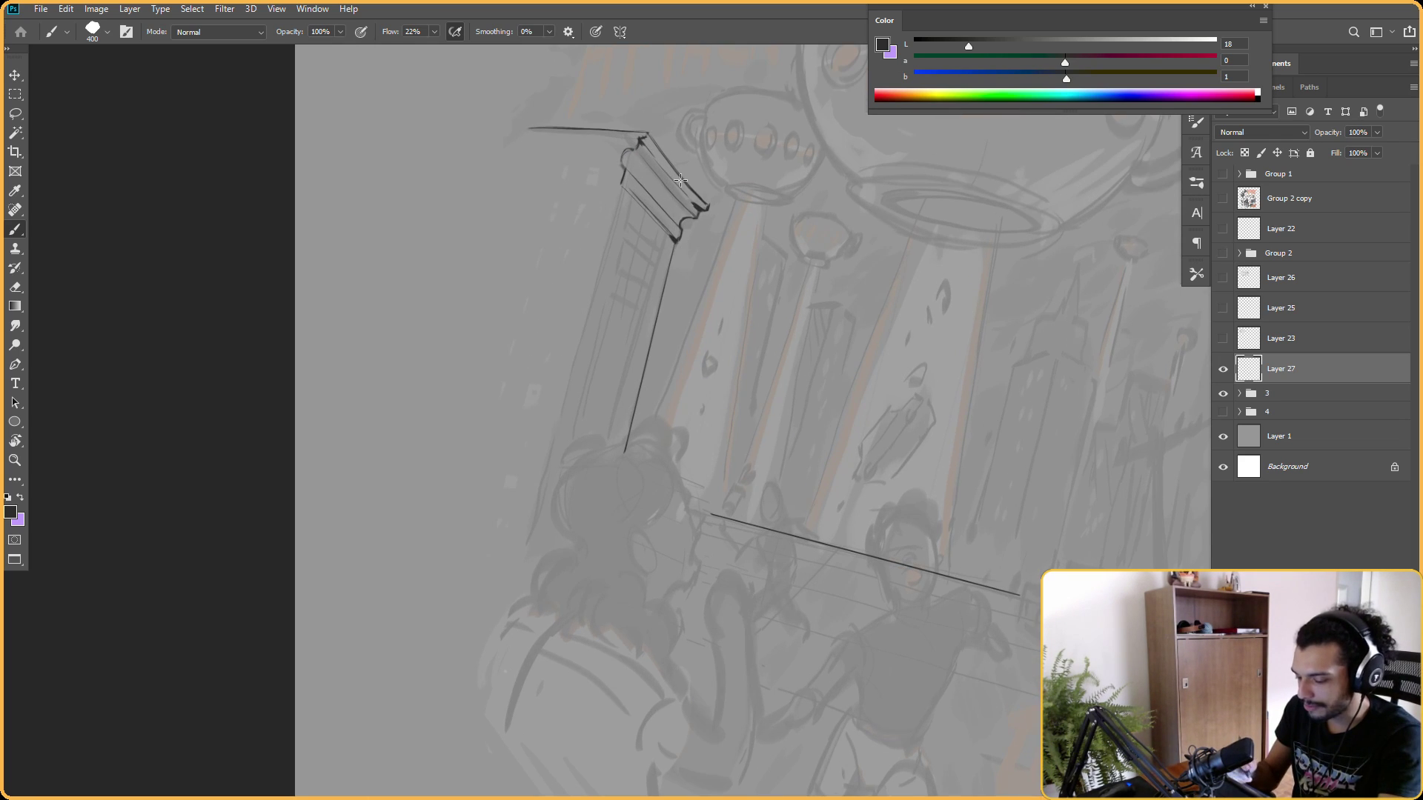
{"action": "left_click", "coordinate": [626, 191]}
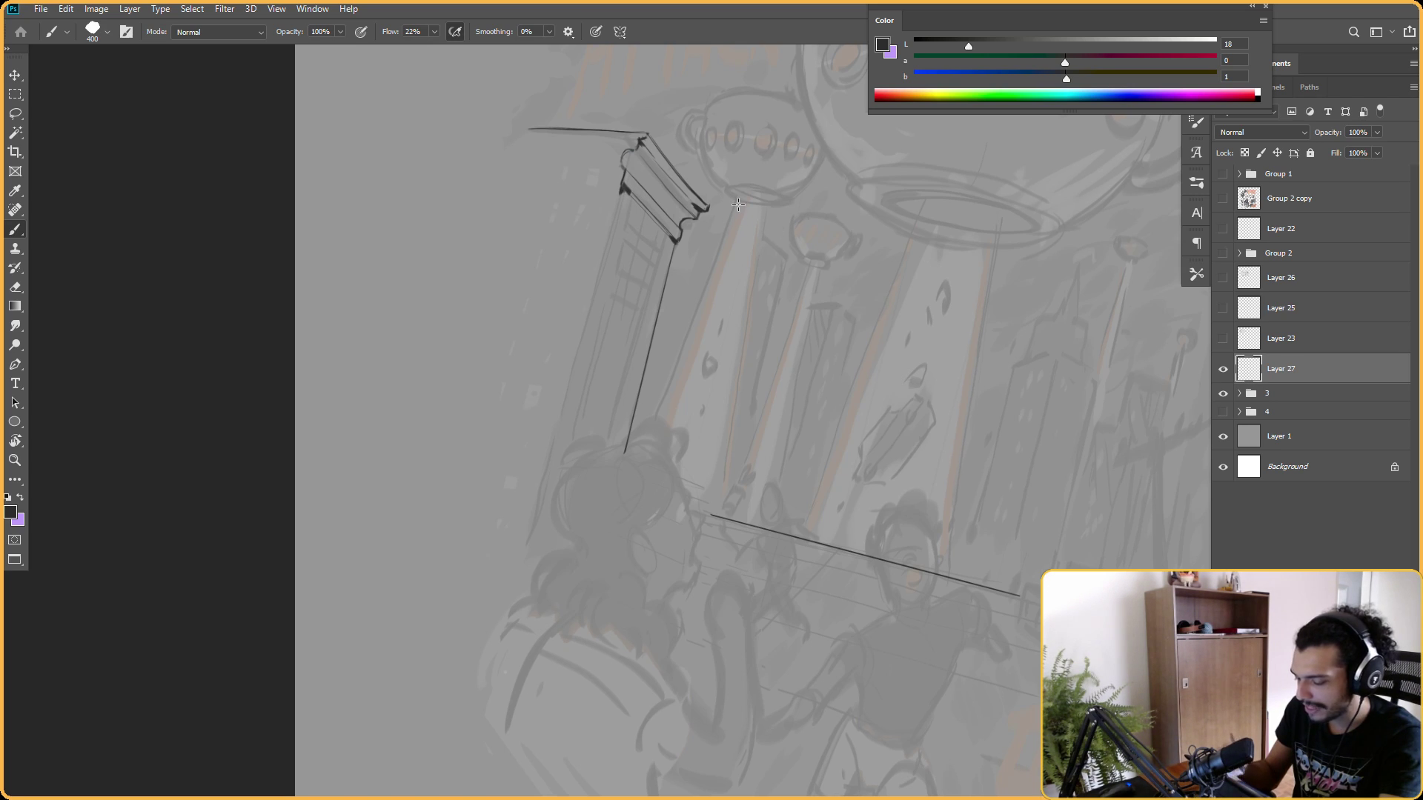
Reduce the brush size to 250 and ink the thin ledge lines directly beneath the building's cornice.
{"action": "key", "text": "r"}
{"action": "left_click_drag", "start_coordinate": [741, 211], "coordinate": [760, 152]}
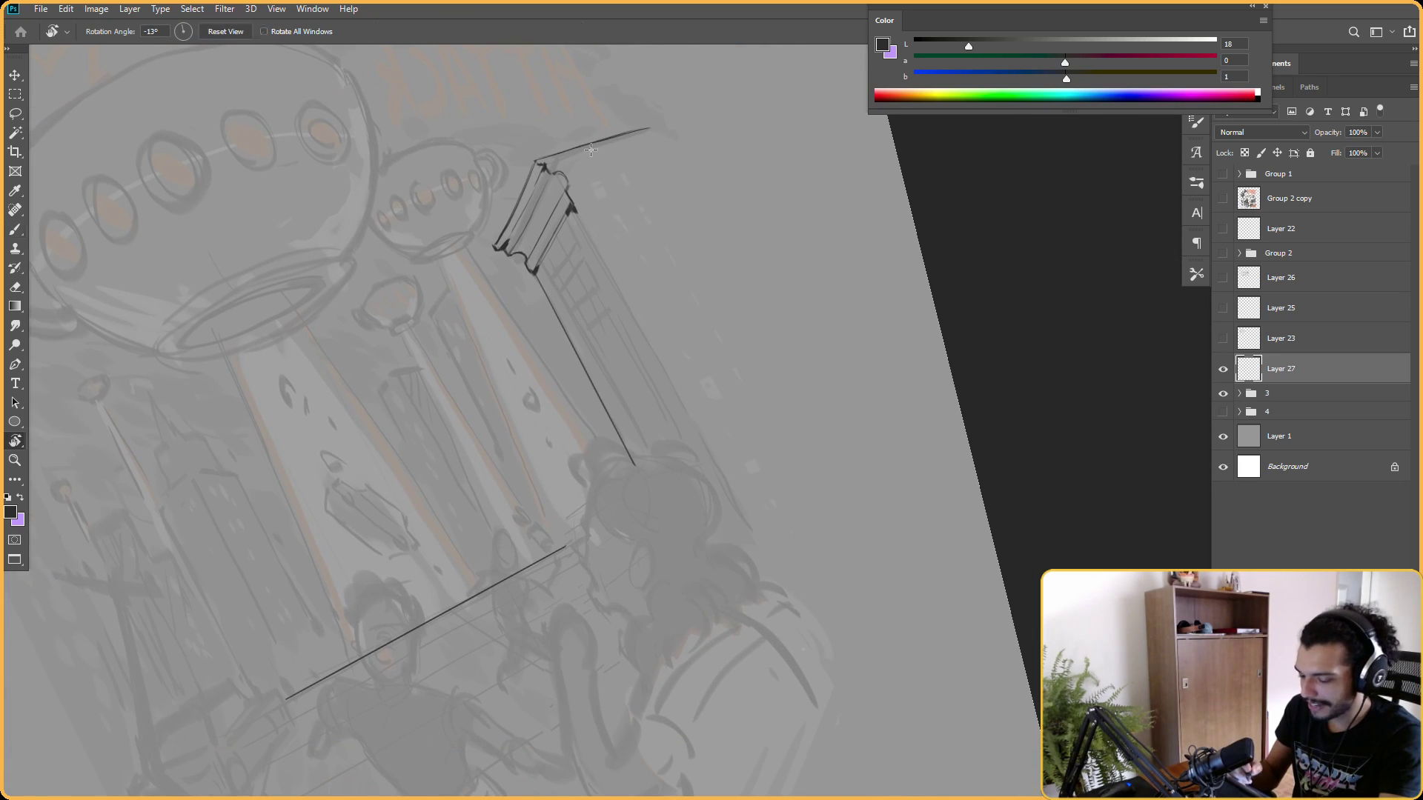
{"action": "key", "text": "b"}
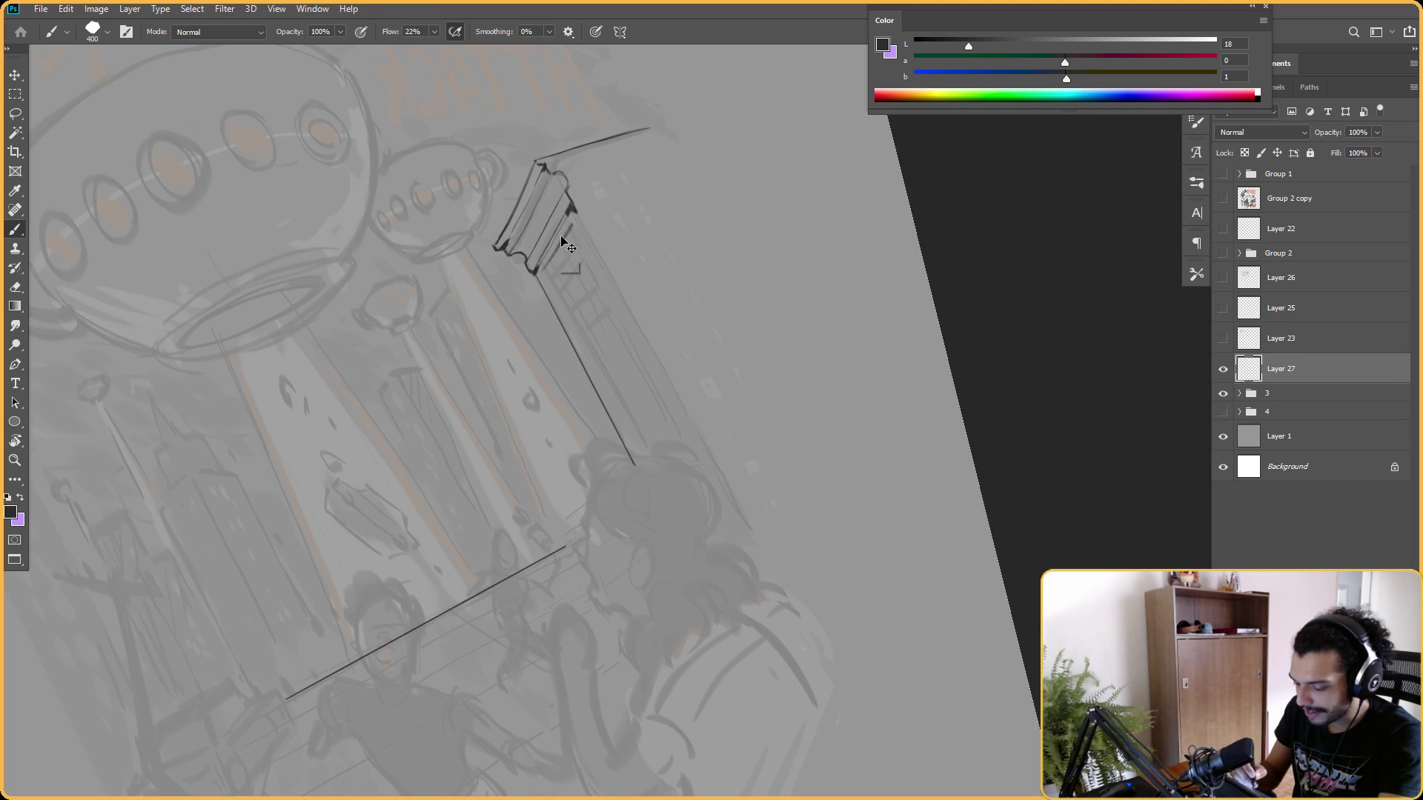
{"action": "key", "text": "bracketleft"}
{"action": "key", "text": "bracketleft"}
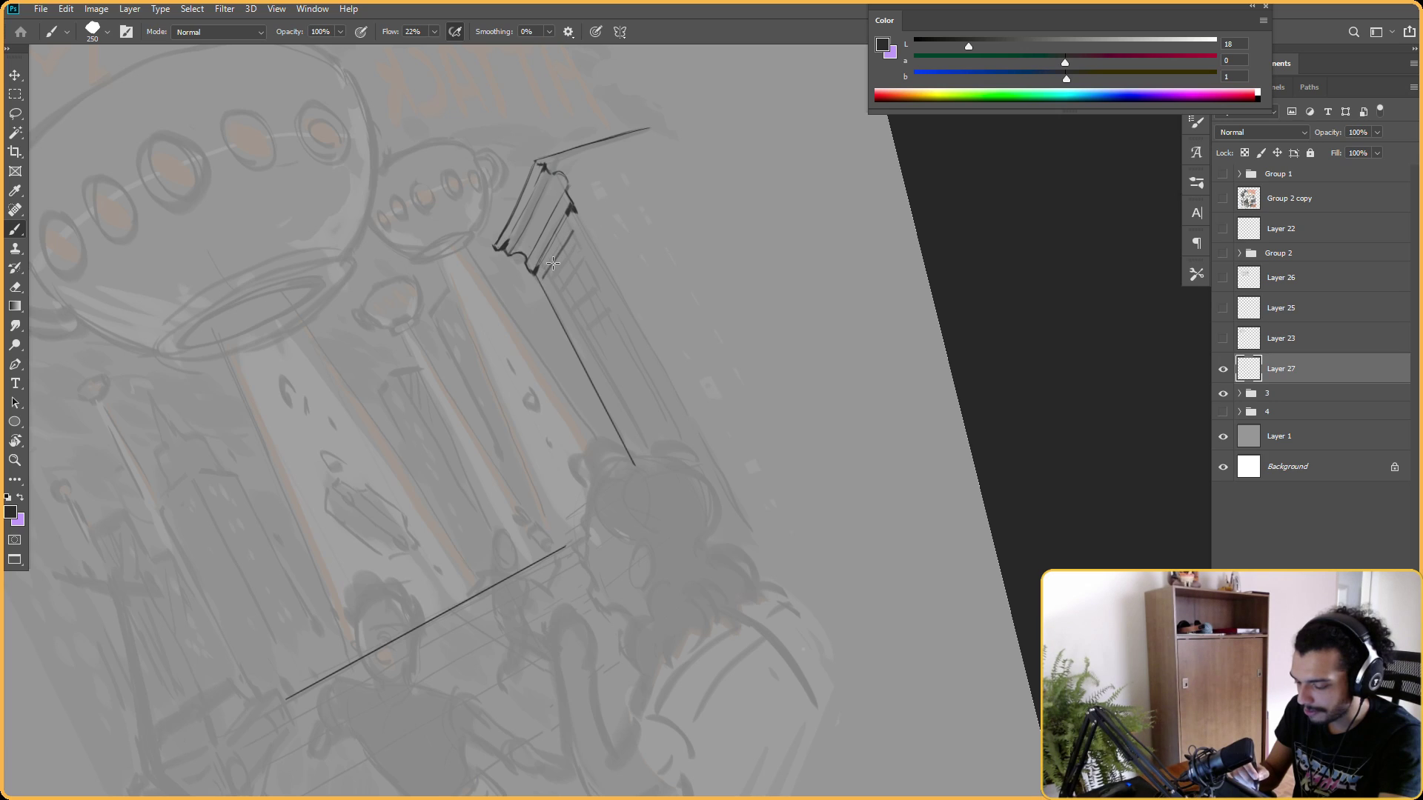
{"action": "key", "text": "r"}
{"action": "left_click_drag", "start_coordinate": [574, 222], "coordinate": [754, 197]}
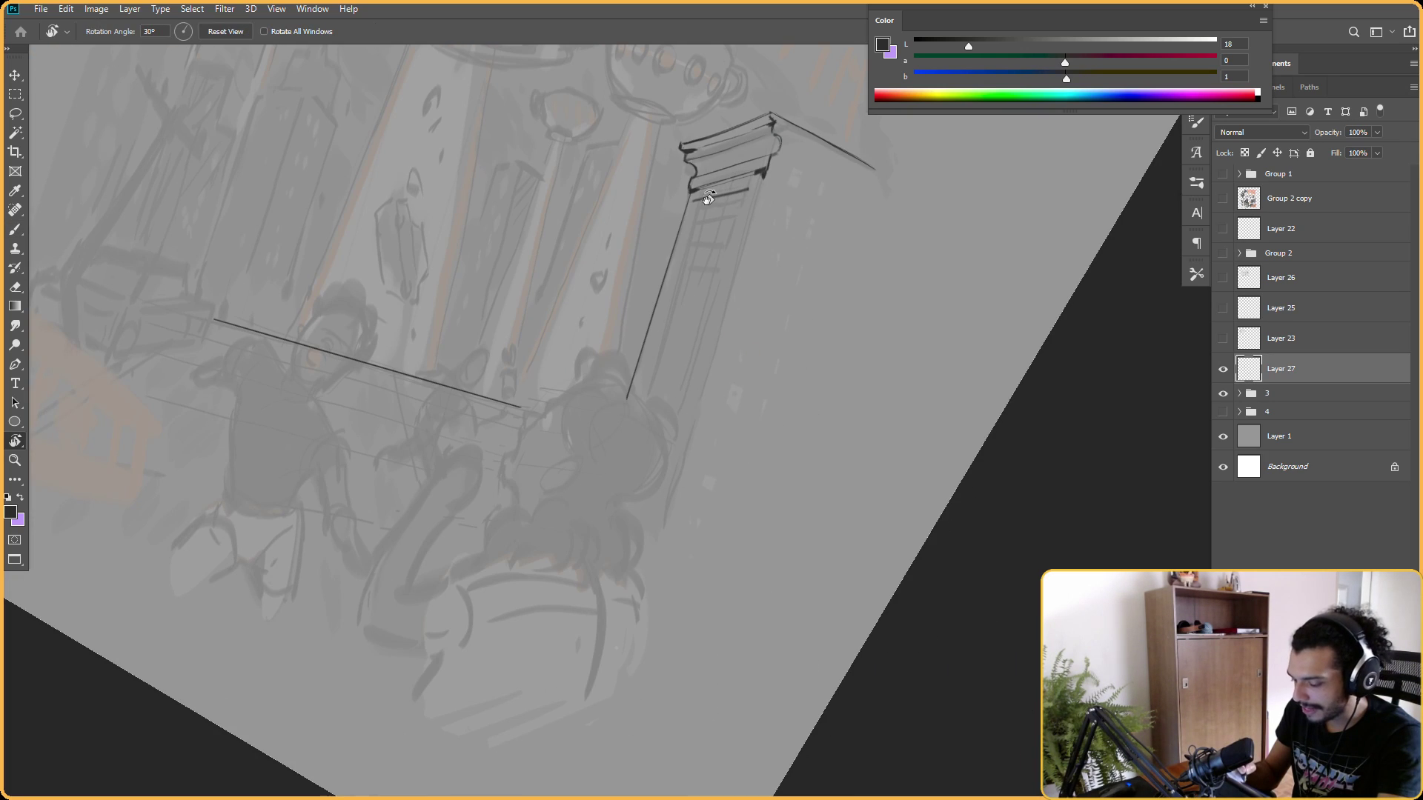
{"action": "key", "text": "b"}
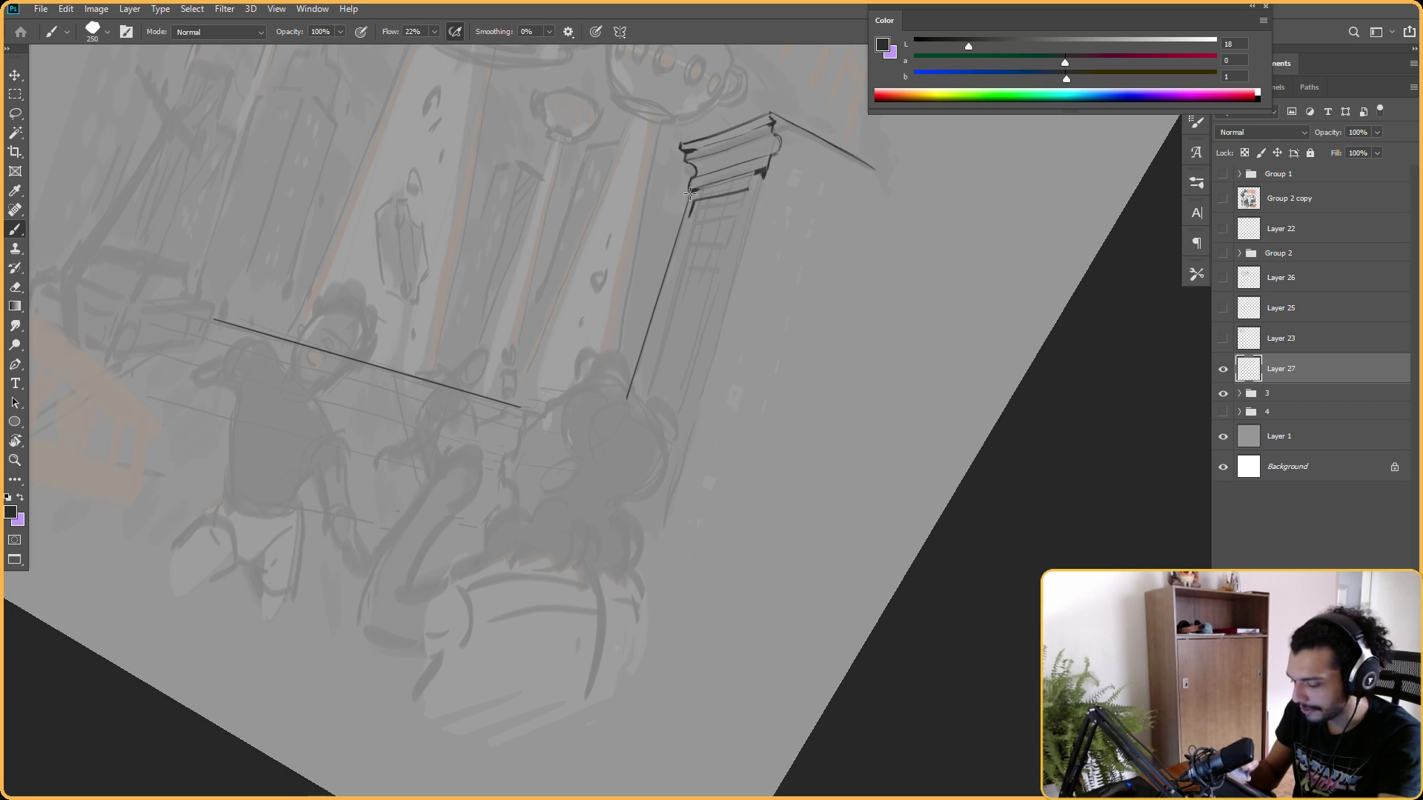
{"action": "key", "text": "e"}
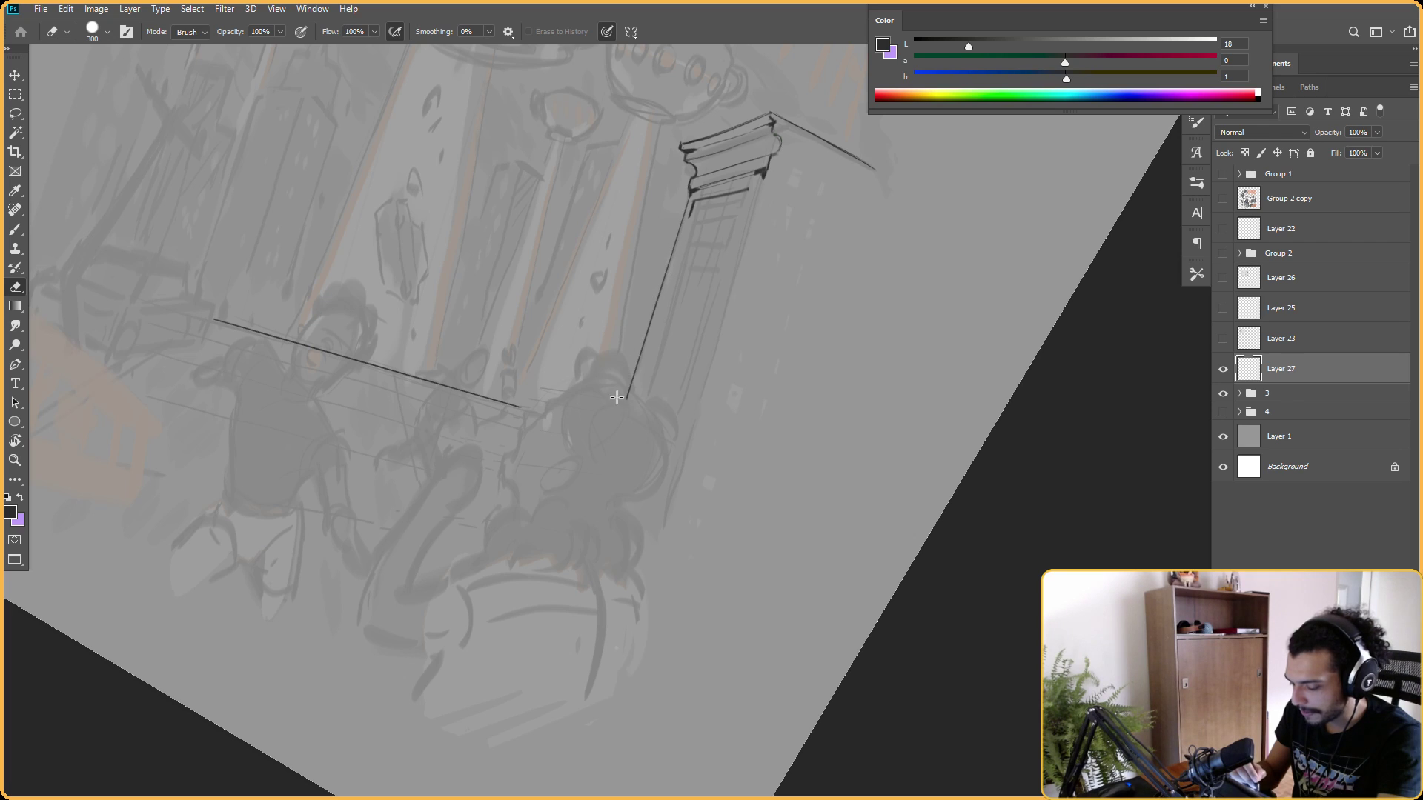
{"action": "key", "text": "b"}
Ink the building's outer vertical edge from the cornice down toward the foreground figure's hair.
{"action": "key", "text": "r"}
{"action": "left_click_drag", "start_coordinate": [756, 196], "coordinate": [832, 190]}
{"action": "key", "text": "e"}
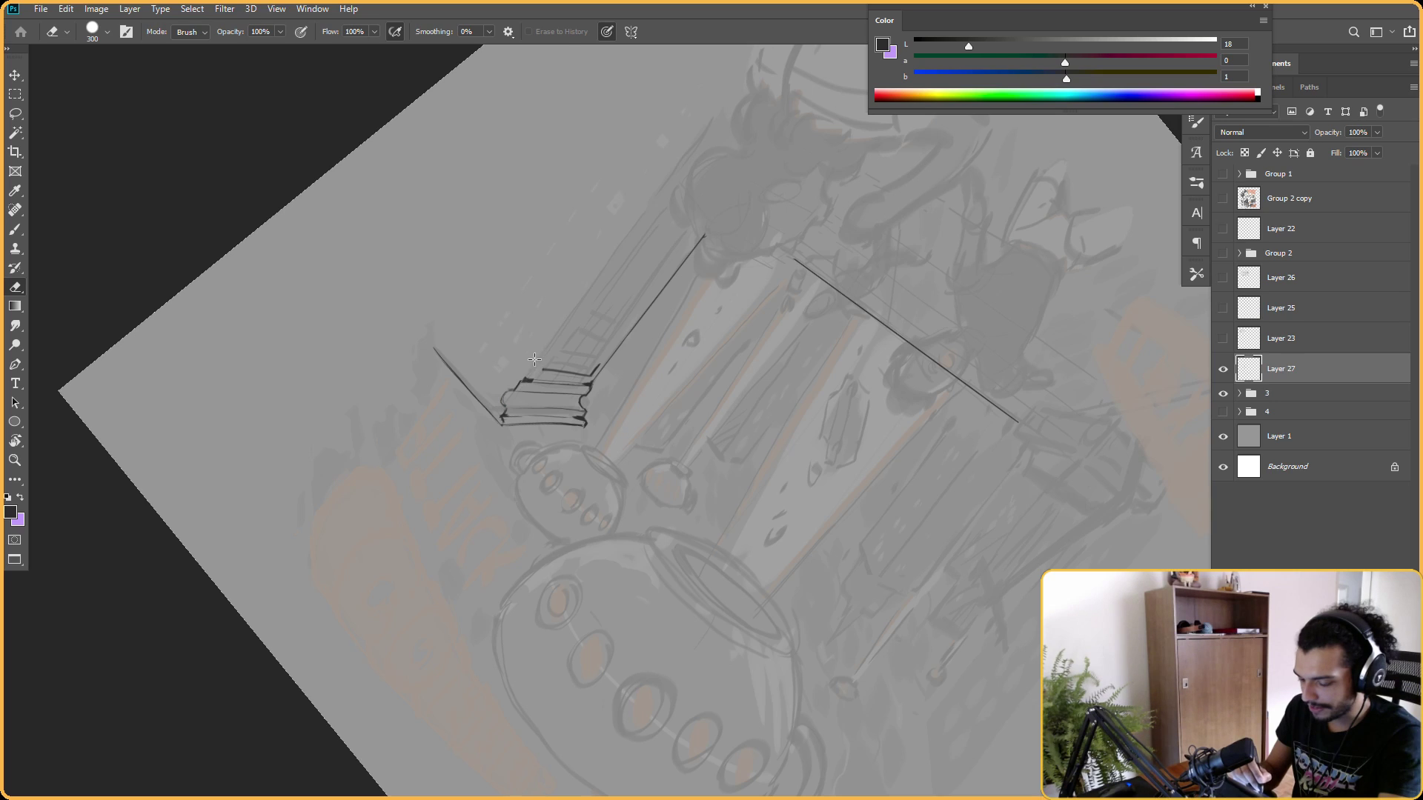
{"action": "key", "text": "b"}
{"action": "left_click_drag", "start_coordinate": [523, 380], "coordinate": [686, 151]}
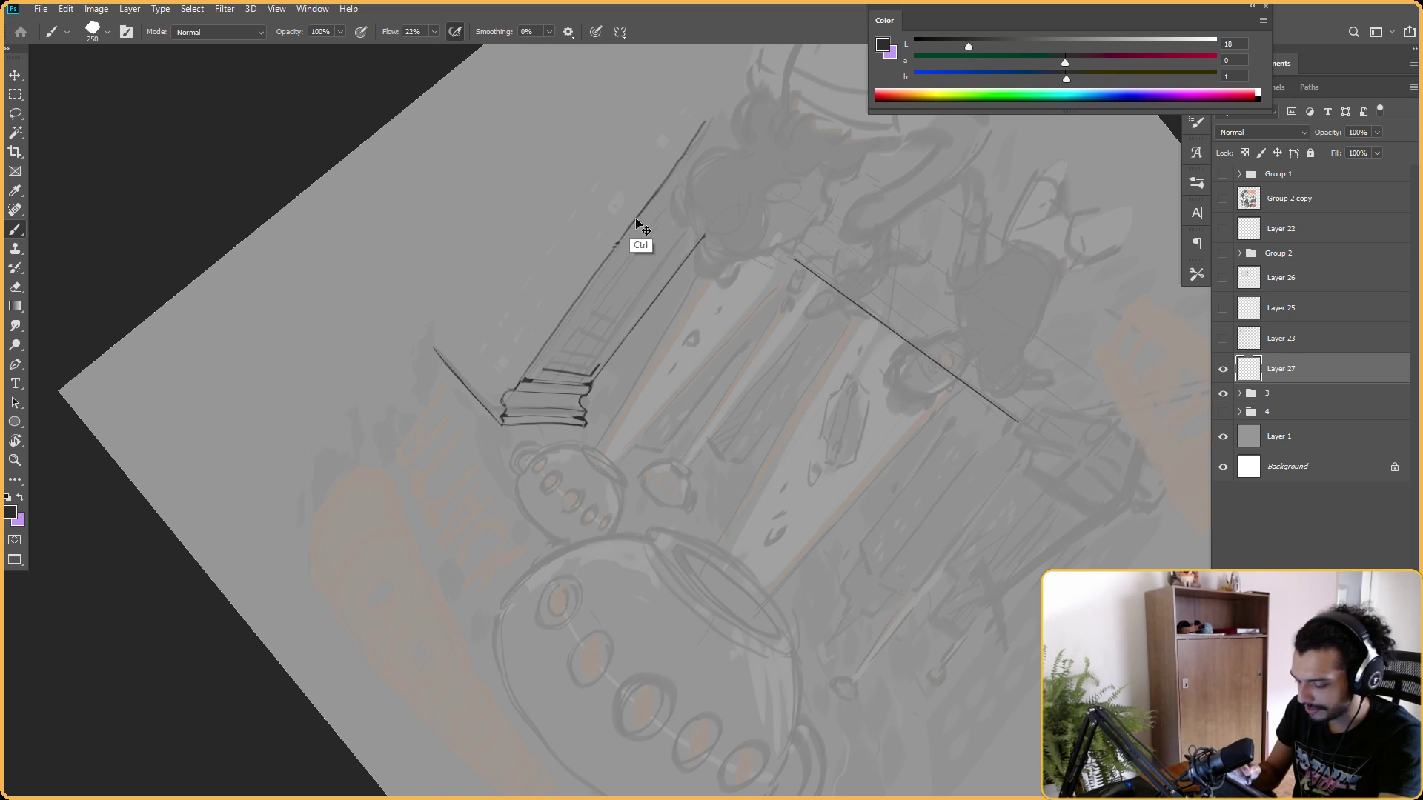
Try several strokes extending the lower end of the building's outer vertical edge past the foreground figure's hair.
{"action": "key", "text": "ctrl+z"}
{"action": "left_click_drag", "start_coordinate": [651, 202], "coordinate": [713, 115]}
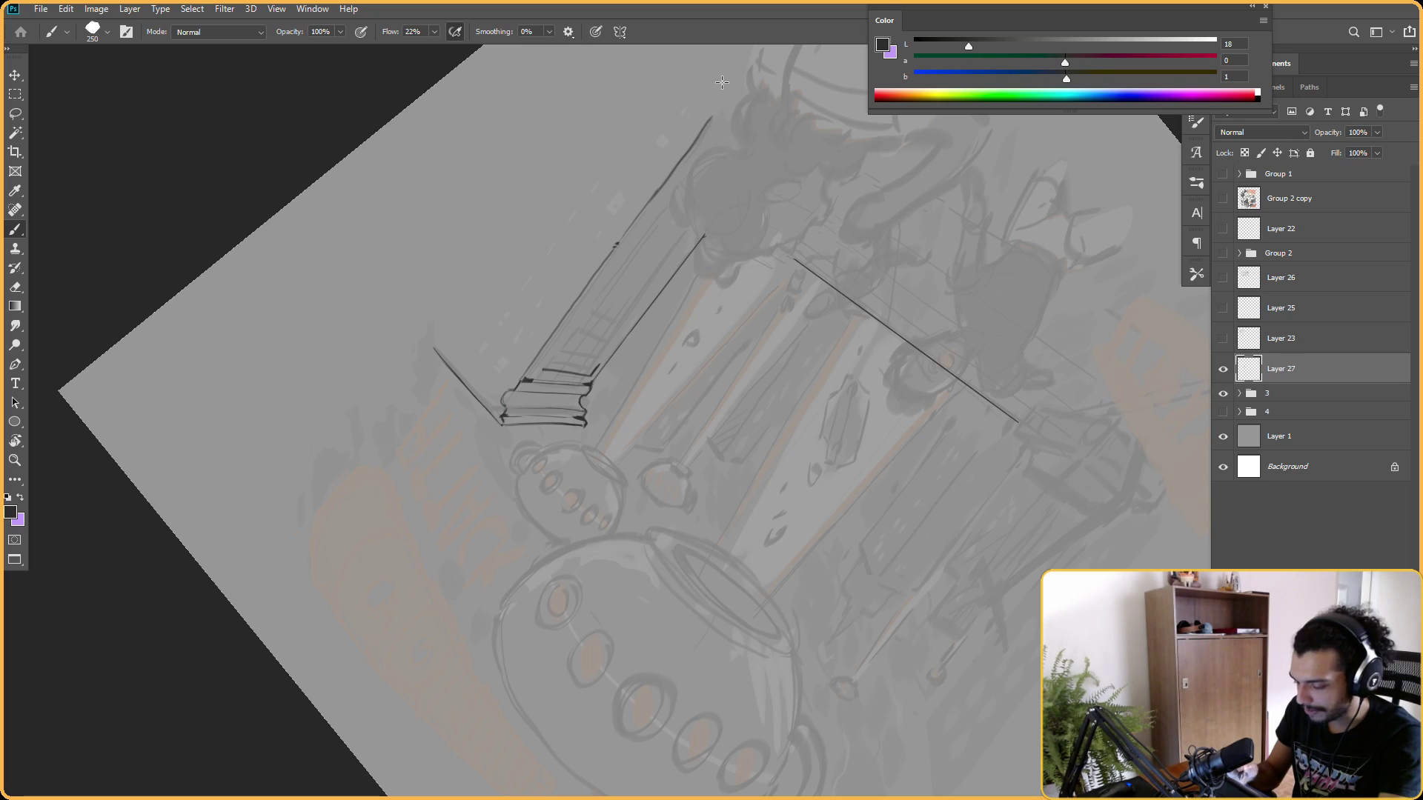
{"action": "key", "text": "ctrl+z"}
{"action": "left_click_drag", "start_coordinate": [650, 200], "coordinate": [715, 108]}
{"action": "key", "text": "ctrl+z"}
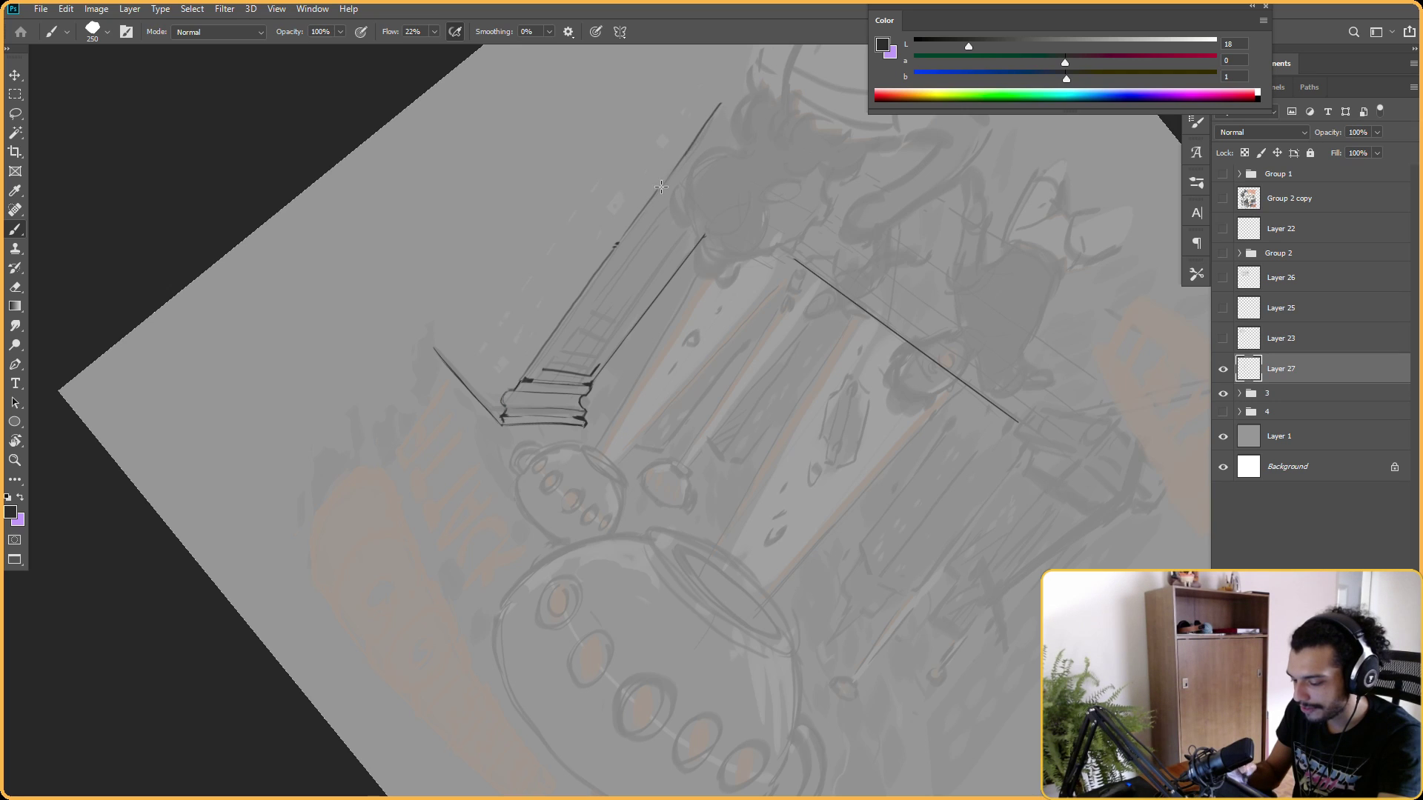
{"action": "key", "text": "r"}
{"action": "left_click_drag", "start_coordinate": [732, 74], "coordinate": [624, 198]}
{"action": "key", "text": "b"}
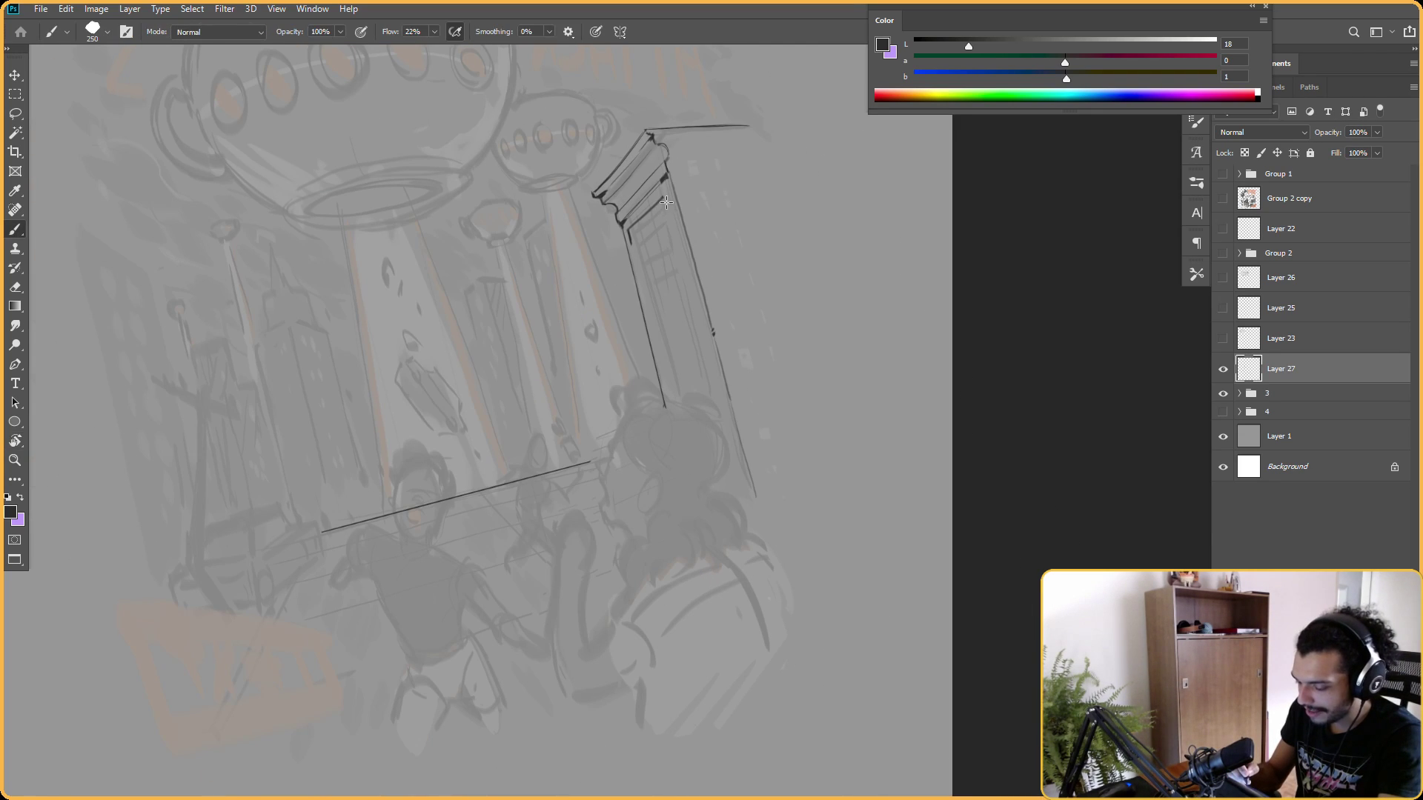
{"action": "key", "text": "ctrl+z"}
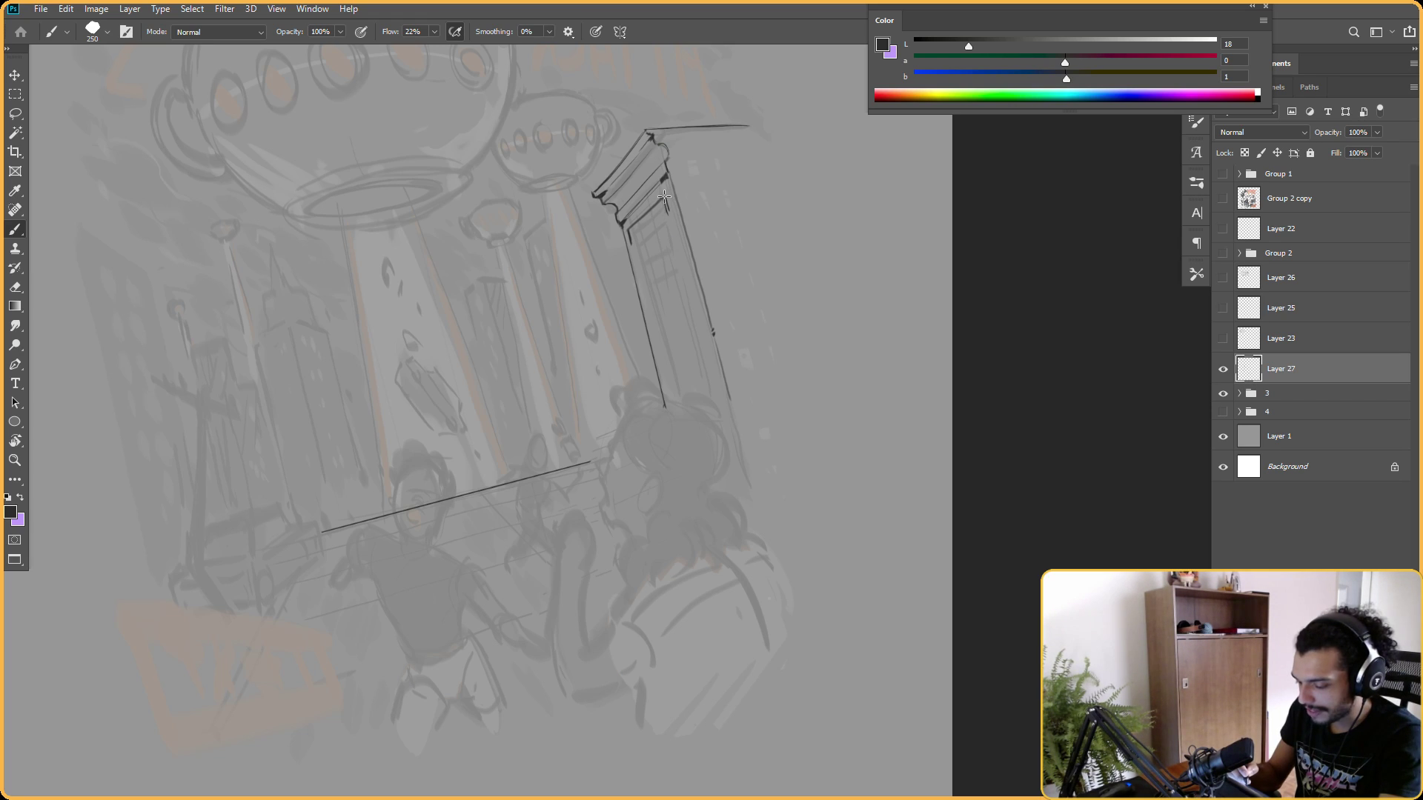
Ink the small rectangular panel frame on the facade just beneath the cornice ledge.
{"action": "key", "text": "r"}
{"action": "left_click_drag", "start_coordinate": [676, 173], "coordinate": [559, 297]}
{"action": "key", "text": "r"}
{"action": "left_click_drag", "start_coordinate": [601, 193], "coordinate": [844, 120]}
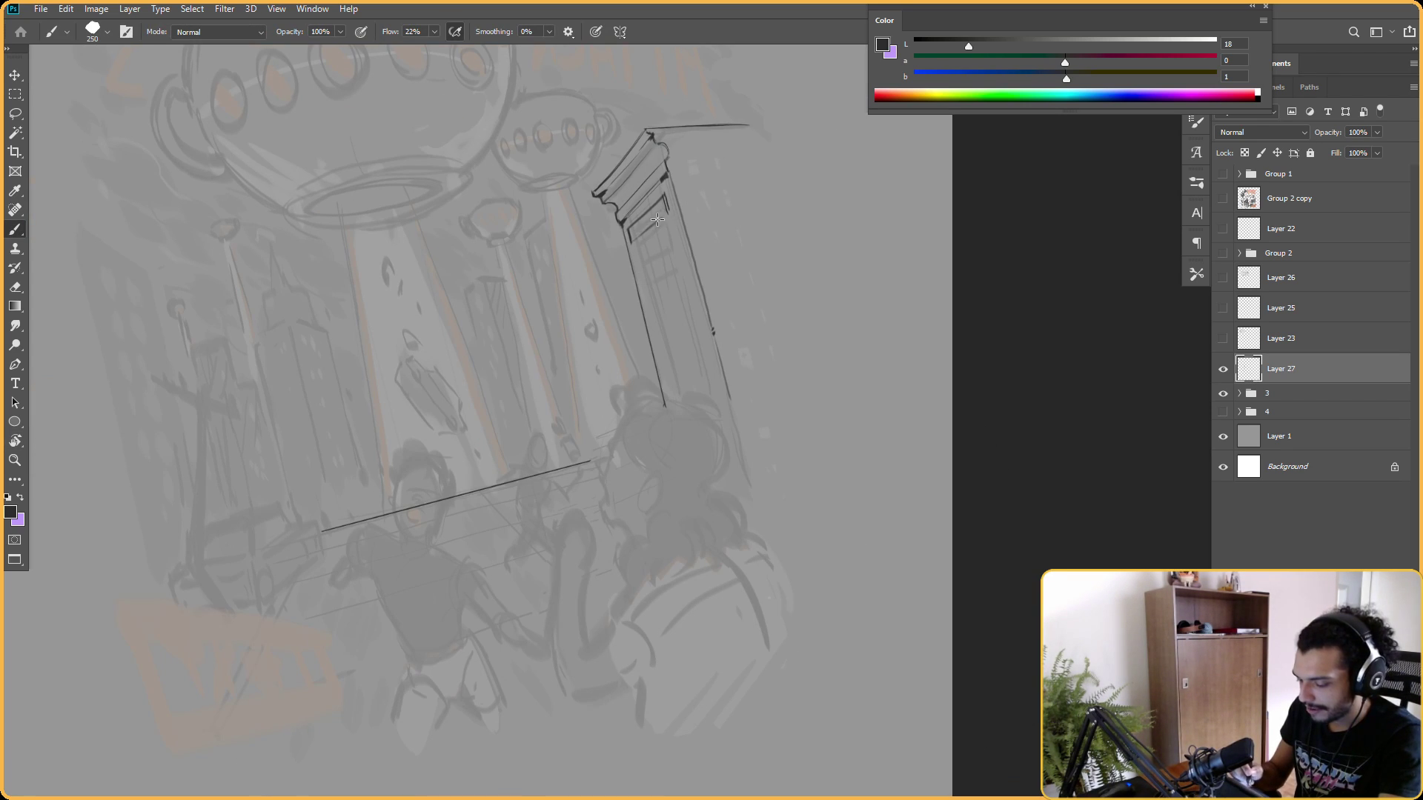
{"action": "key", "text": "e"}
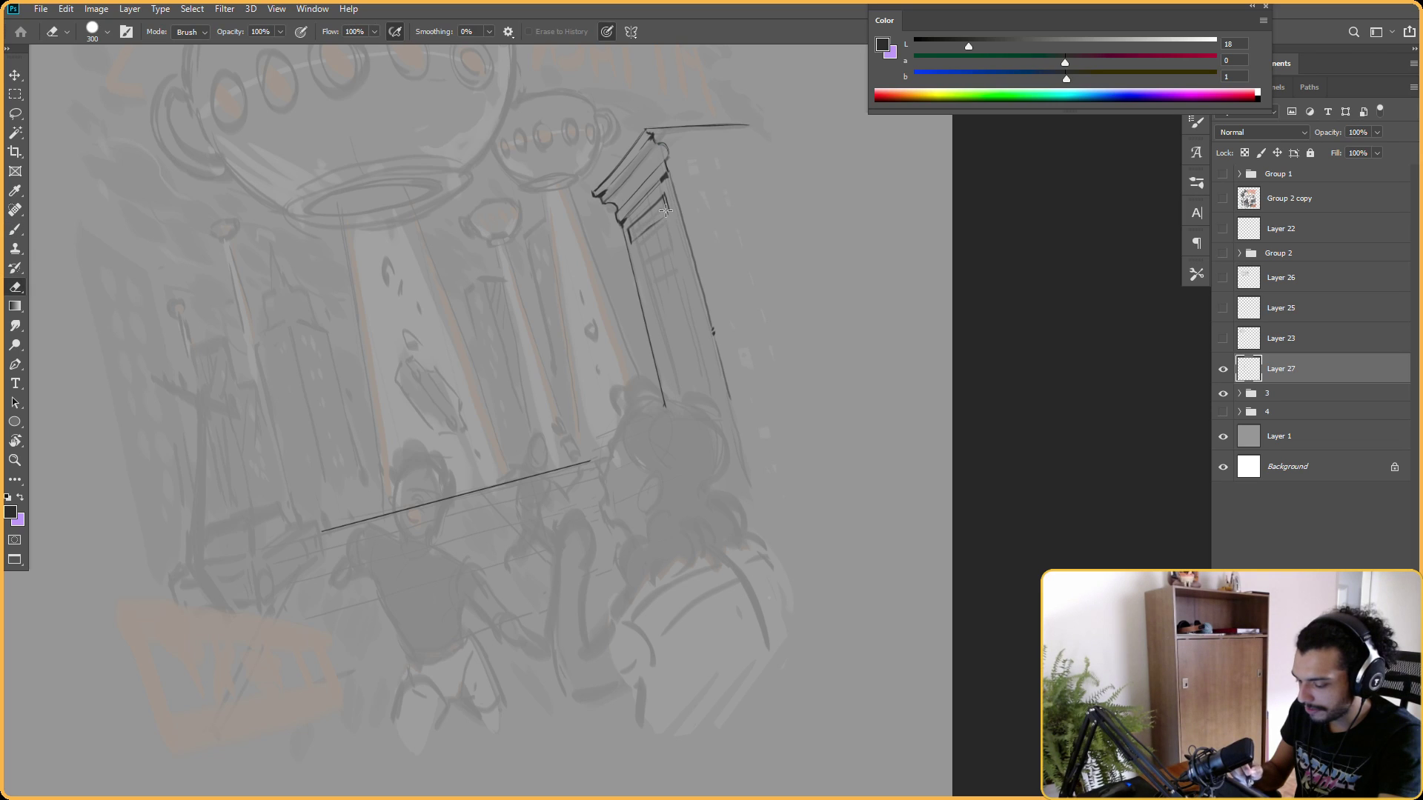
{"action": "key", "text": "r"}
{"action": "left_click_drag", "start_coordinate": [717, 152], "coordinate": [574, 270]}
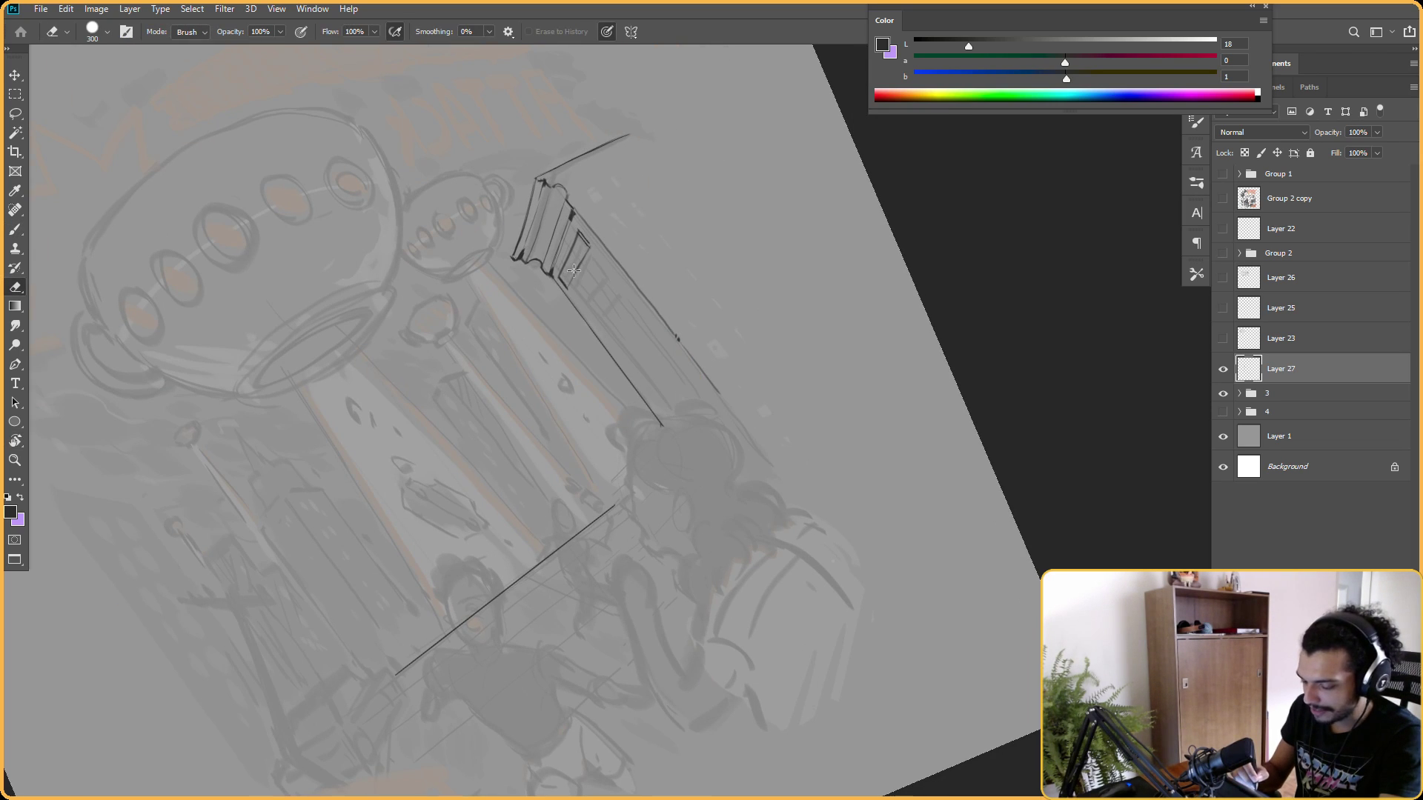
{"action": "key", "text": "b"}
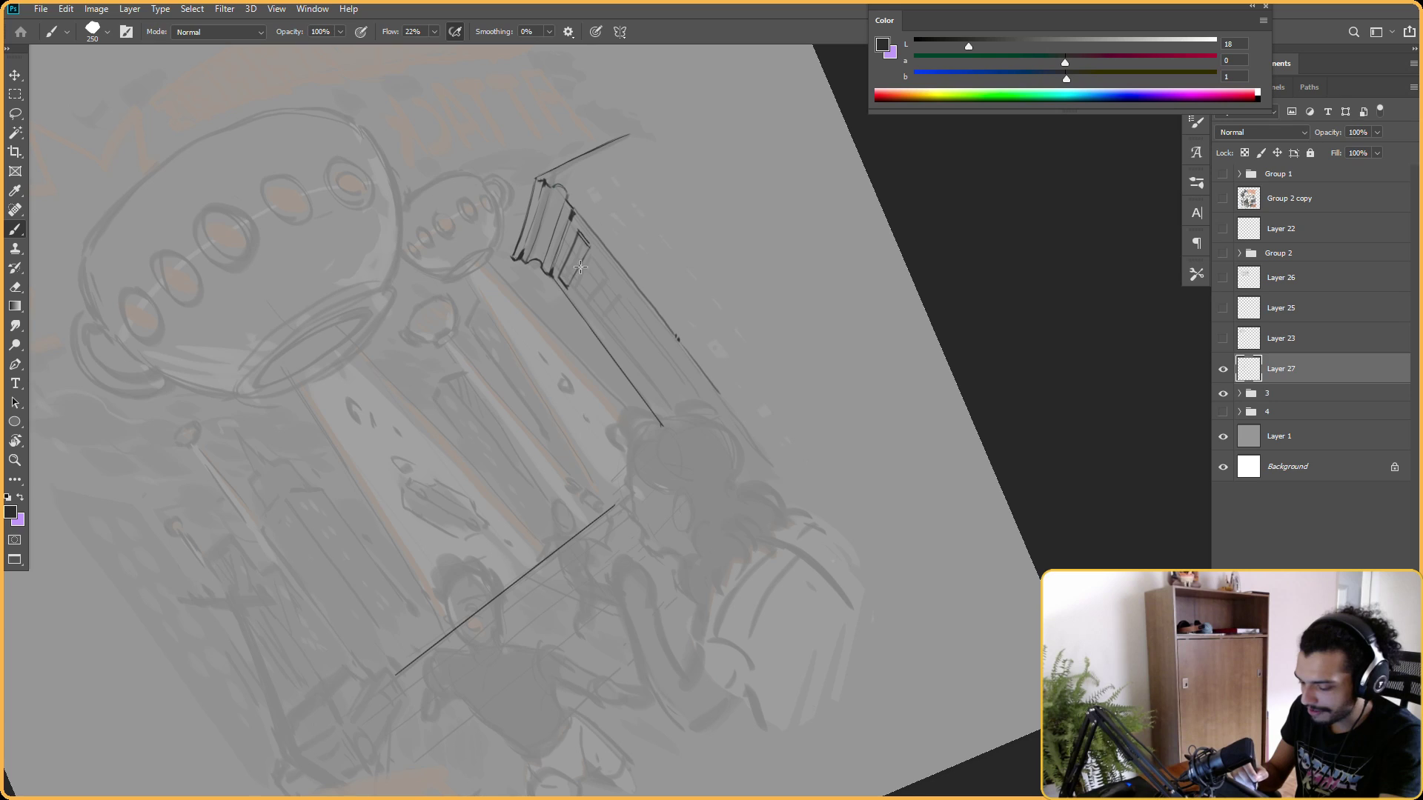
Ink the facade's long inner vertical lines and extend the building's outer edge down beside the foreground figure's hair.
{"action": "key", "text": "r"}
{"action": "mouse_move", "coordinate": [575, 297]}
{"action": "left_mouse_down"}
{"action": "mouse_move", "coordinate": [641, 255]}
{"action": "mouse_move", "coordinate": [920, 204]}
{"action": "left_mouse_up"}
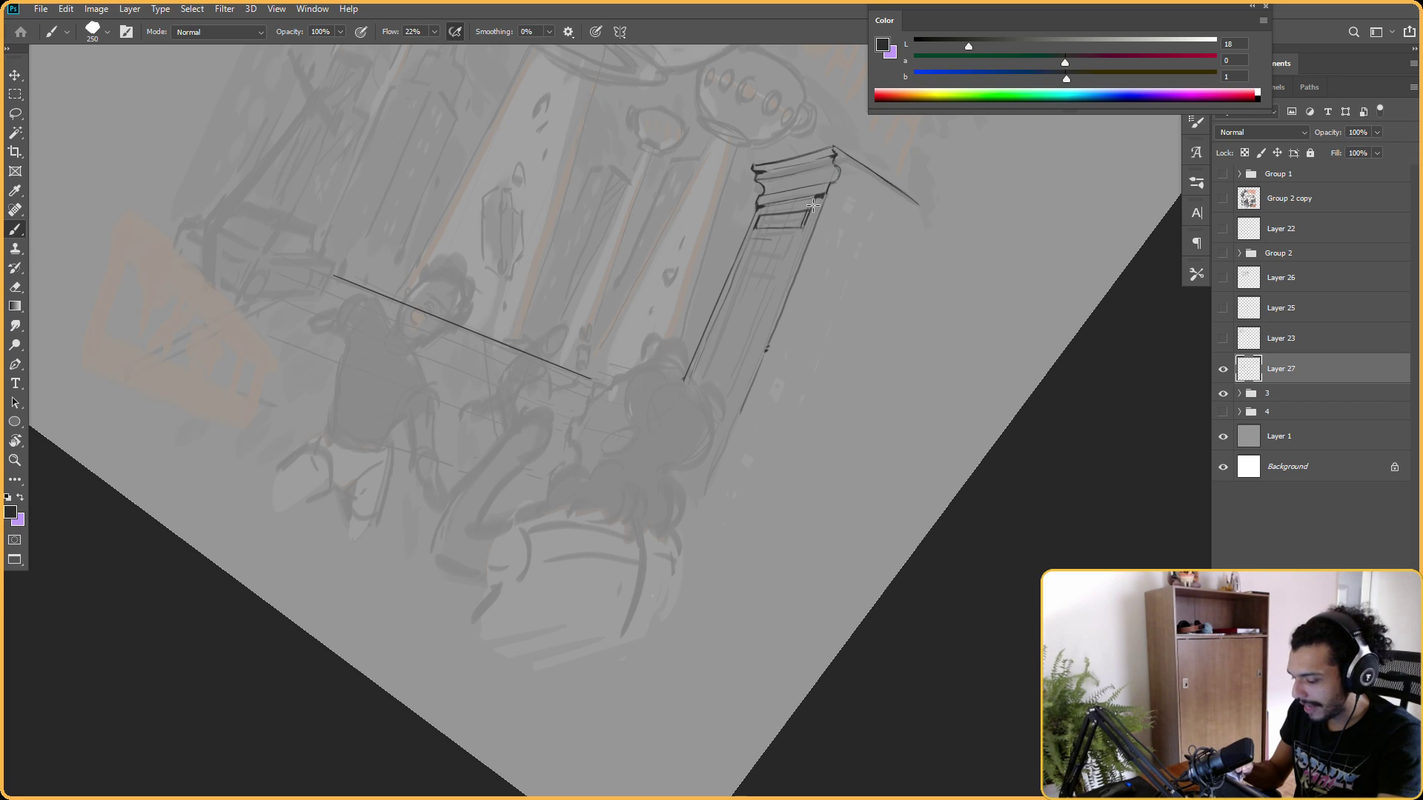
{"action": "key", "text": "space"}
{"action": "key", "text": "r"}
{"action": "mouse_move", "coordinate": [911, 128]}
{"action": "left_mouse_down"}
{"action": "mouse_move", "coordinate": [724, 413]}
{"action": "mouse_move", "coordinate": [674, 245]}
{"action": "mouse_move", "coordinate": [768, 199]}
{"action": "left_mouse_up"}
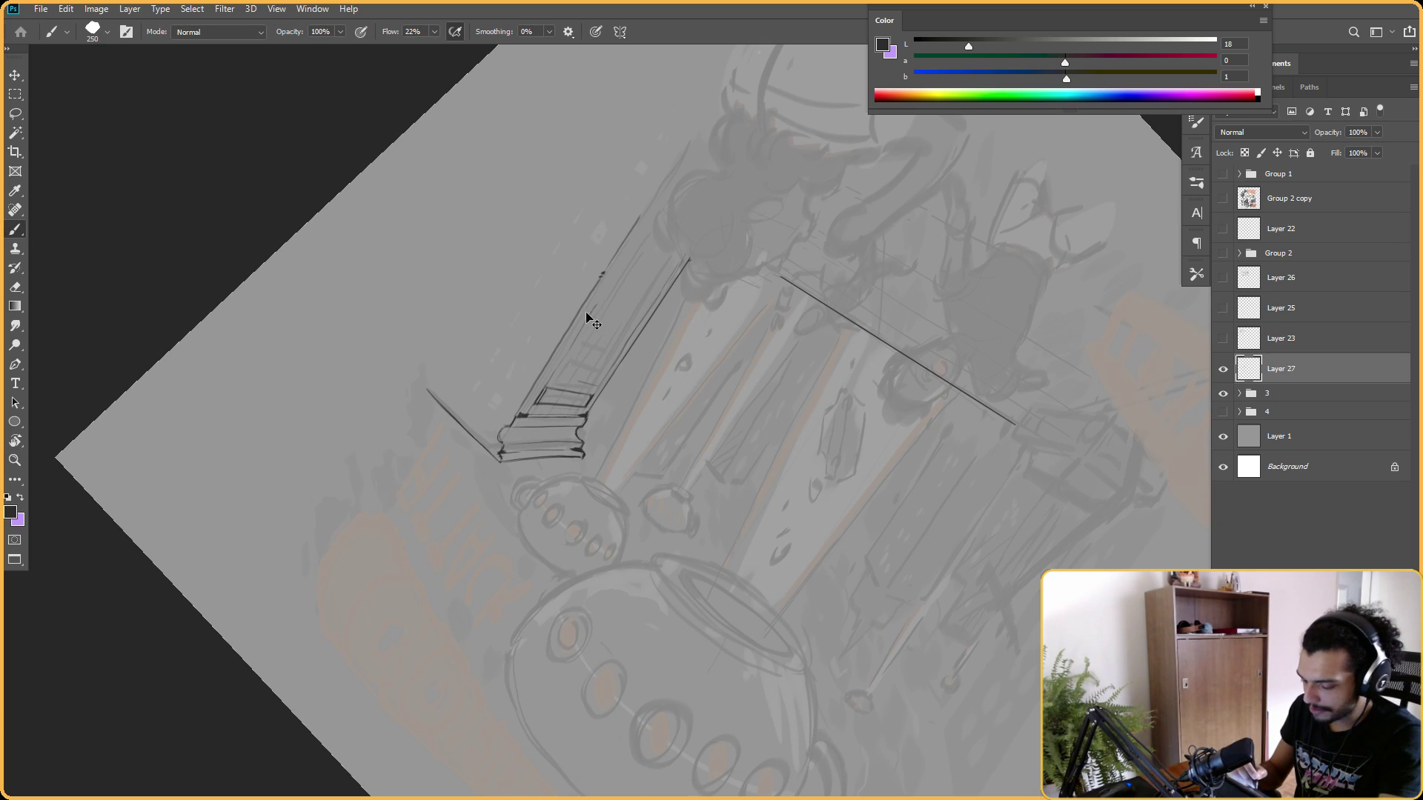
{"action": "left_click_drag", "start_coordinate": [579, 332], "coordinate": [656, 196]}
{"action": "key", "text": "ctrl+z"}
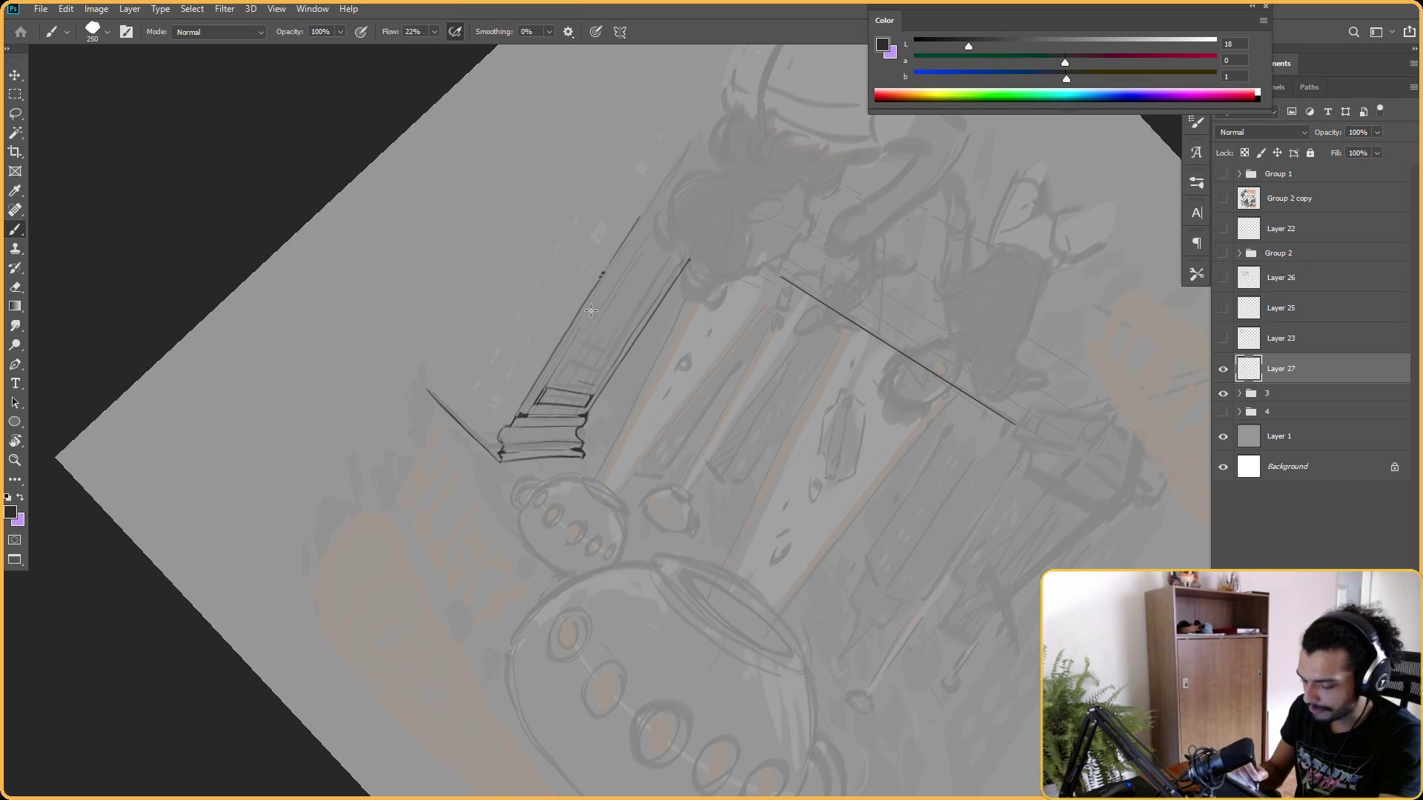
{"action": "mouse_move", "coordinate": [718, 157]}
{"action": "left_mouse_down"}
{"action": "mouse_move", "coordinate": [686, 286]}
{"action": "mouse_move", "coordinate": [721, 168]}
{"action": "mouse_move", "coordinate": [640, 272]}
{"action": "left_mouse_up"}
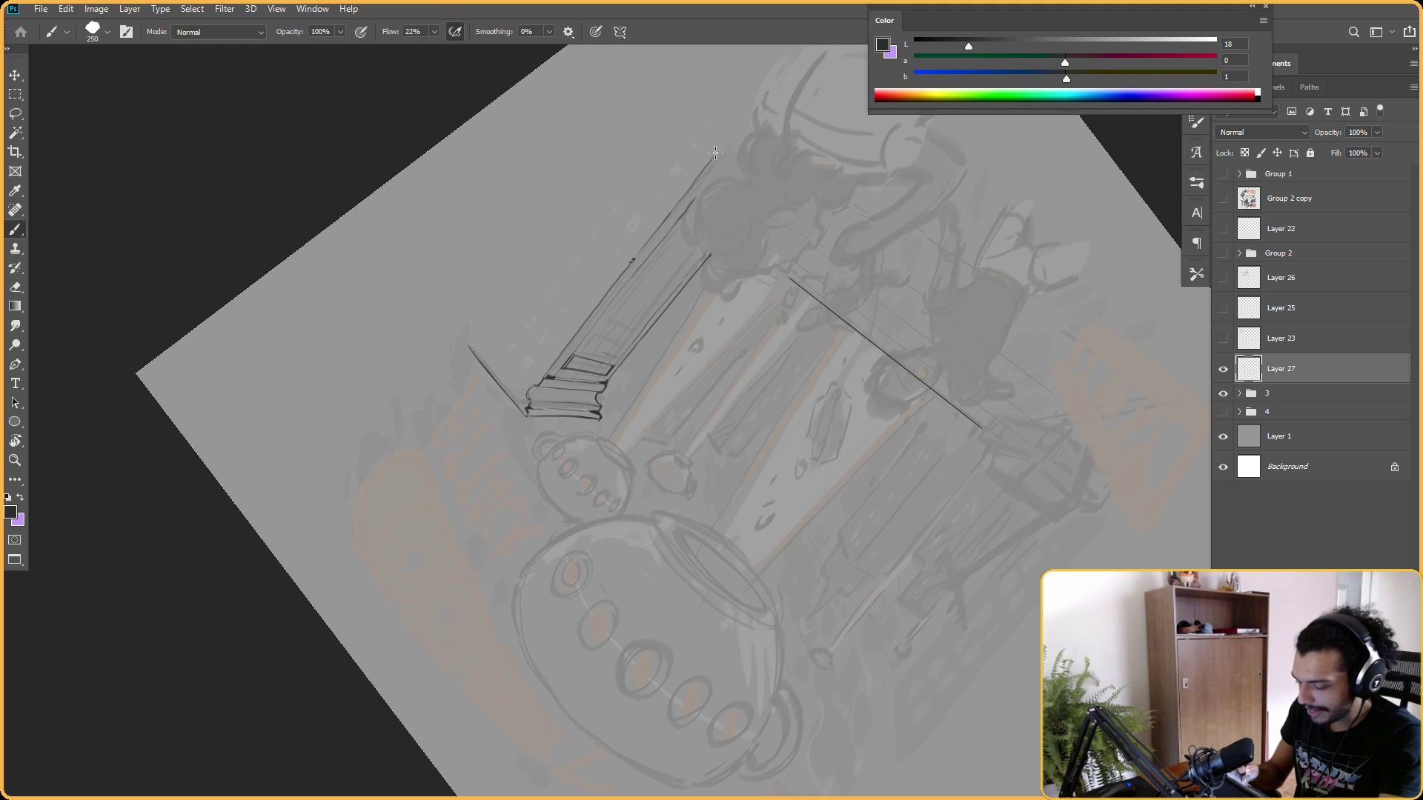
{"action": "key", "text": "e"}
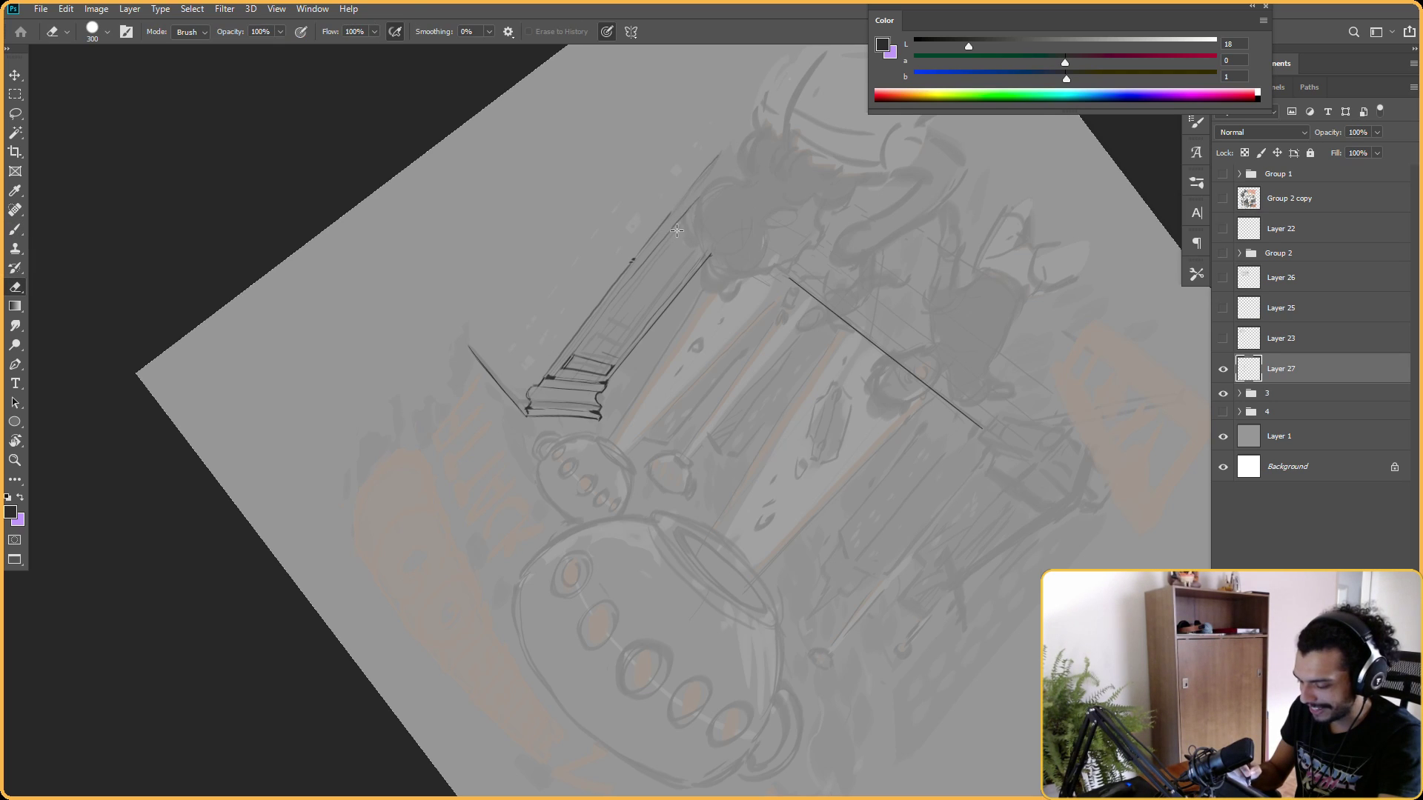
{"action": "key", "text": "b"}
Ink thin perspective lines across the facade at regular intervals to divide the building into floors.
{"action": "key", "text": "r"}
{"action": "left_click_drag", "start_coordinate": [718, 177], "coordinate": [846, 166]}
{"action": "key", "text": "b"}
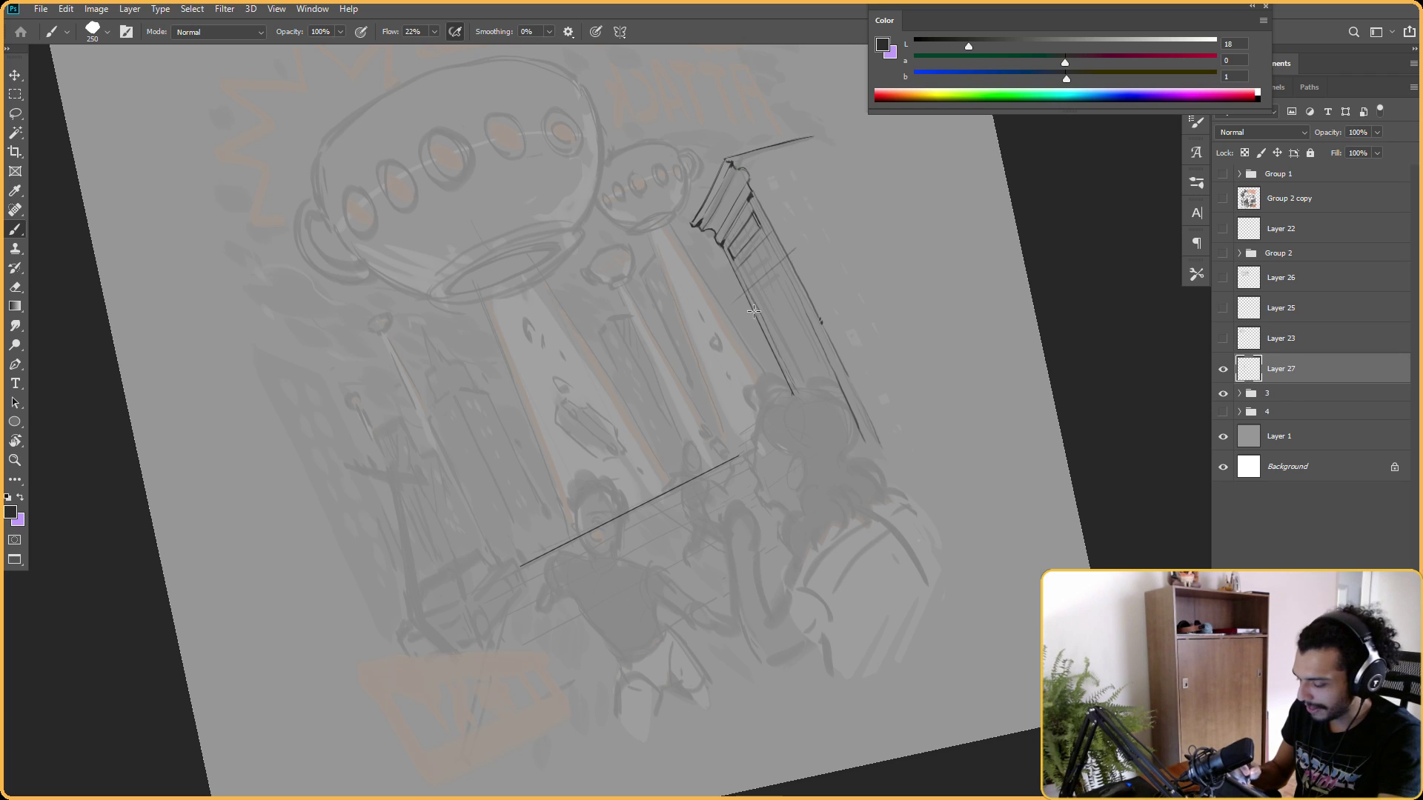
{"action": "left_click_drag", "start_coordinate": [771, 309], "coordinate": [805, 291]}
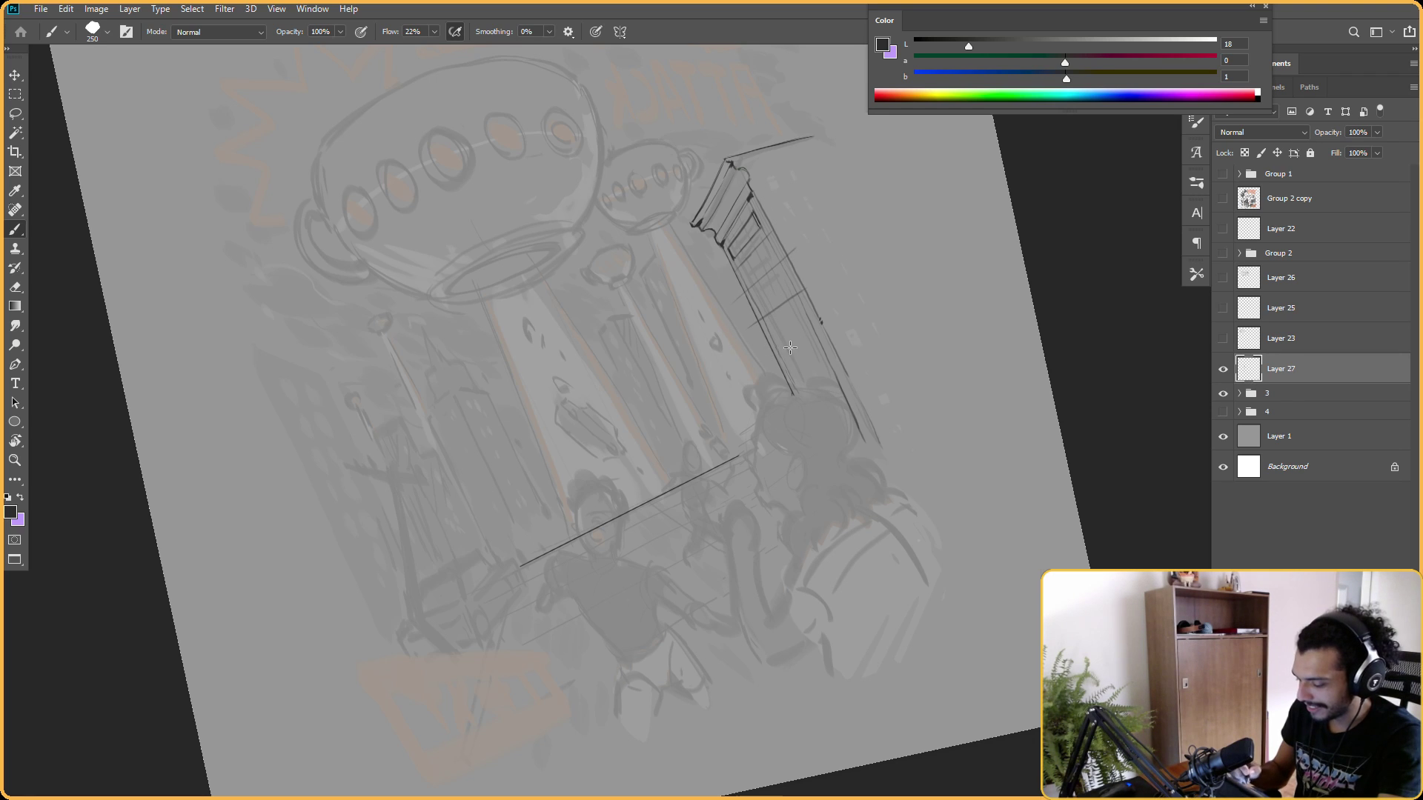
{"action": "key", "text": "r"}
{"action": "mouse_move", "coordinate": [790, 347]}
{"action": "left_mouse_down"}
{"action": "mouse_move", "coordinate": [898, 598]}
{"action": "mouse_move", "coordinate": [910, 410]}
{"action": "mouse_move", "coordinate": [702, 384]}
{"action": "left_mouse_up"}
{"action": "key", "text": "b"}
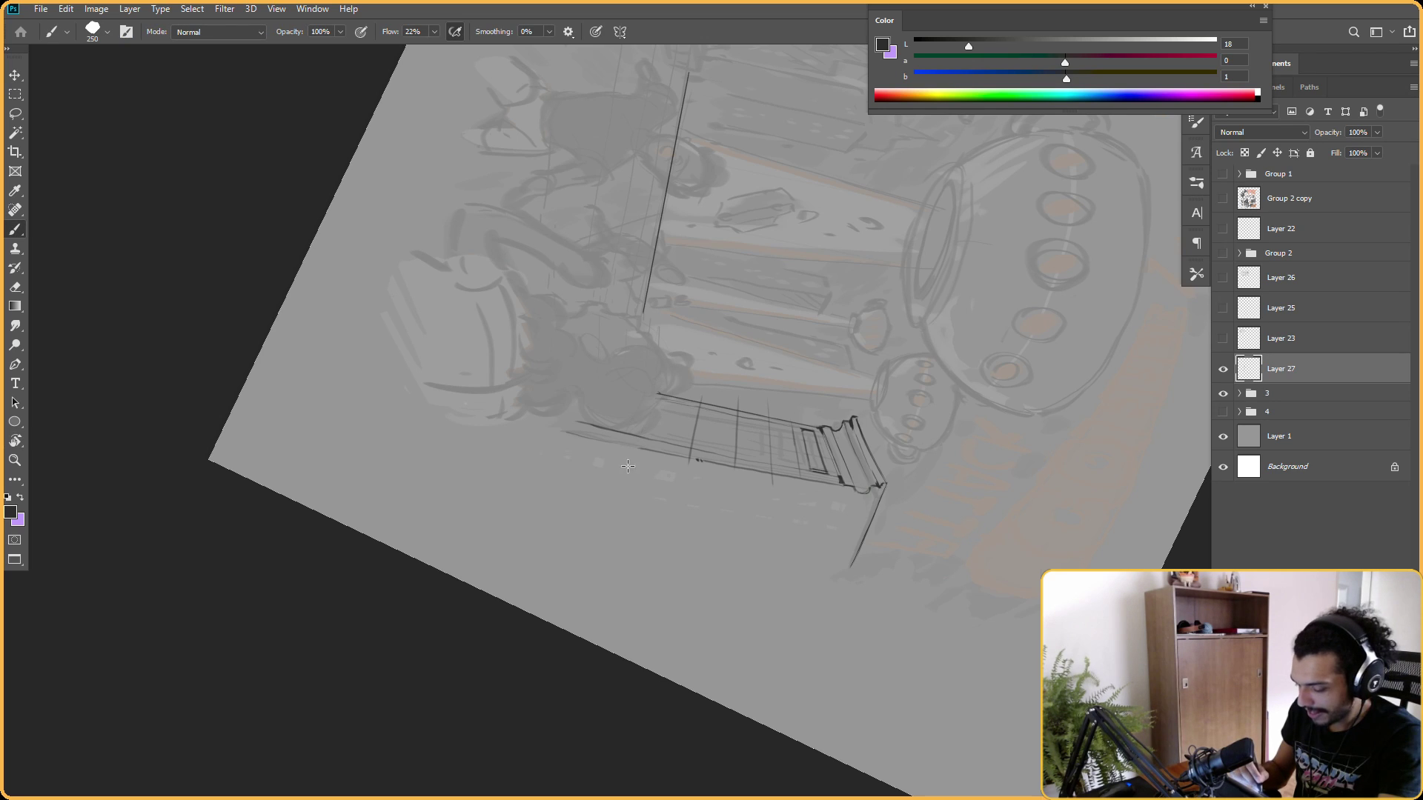
{"action": "key", "text": "r"}
{"action": "key", "text": "Escape"}
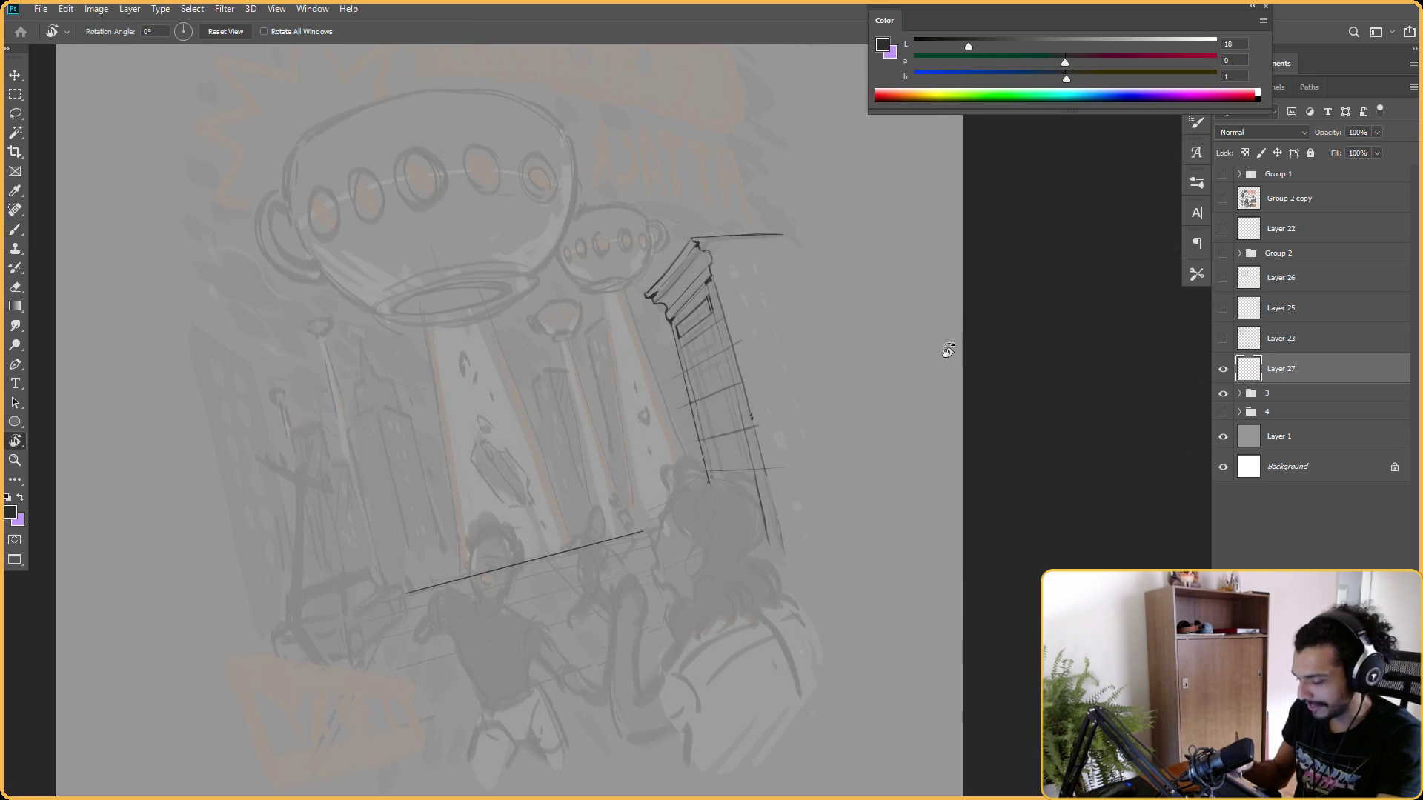
Ink the second narrow rectangular window frame on the facade, directly below the panel frame under the cornice.
{"action": "key", "text": "r"}
{"action": "left_click_drag", "start_coordinate": [946, 349], "coordinate": [882, 366]}
{"action": "key", "text": "b"}
{"action": "key", "text": "r"}
{"action": "left_click_drag", "start_coordinate": [724, 332], "coordinate": [671, 352]}
{"action": "key", "text": "b"}
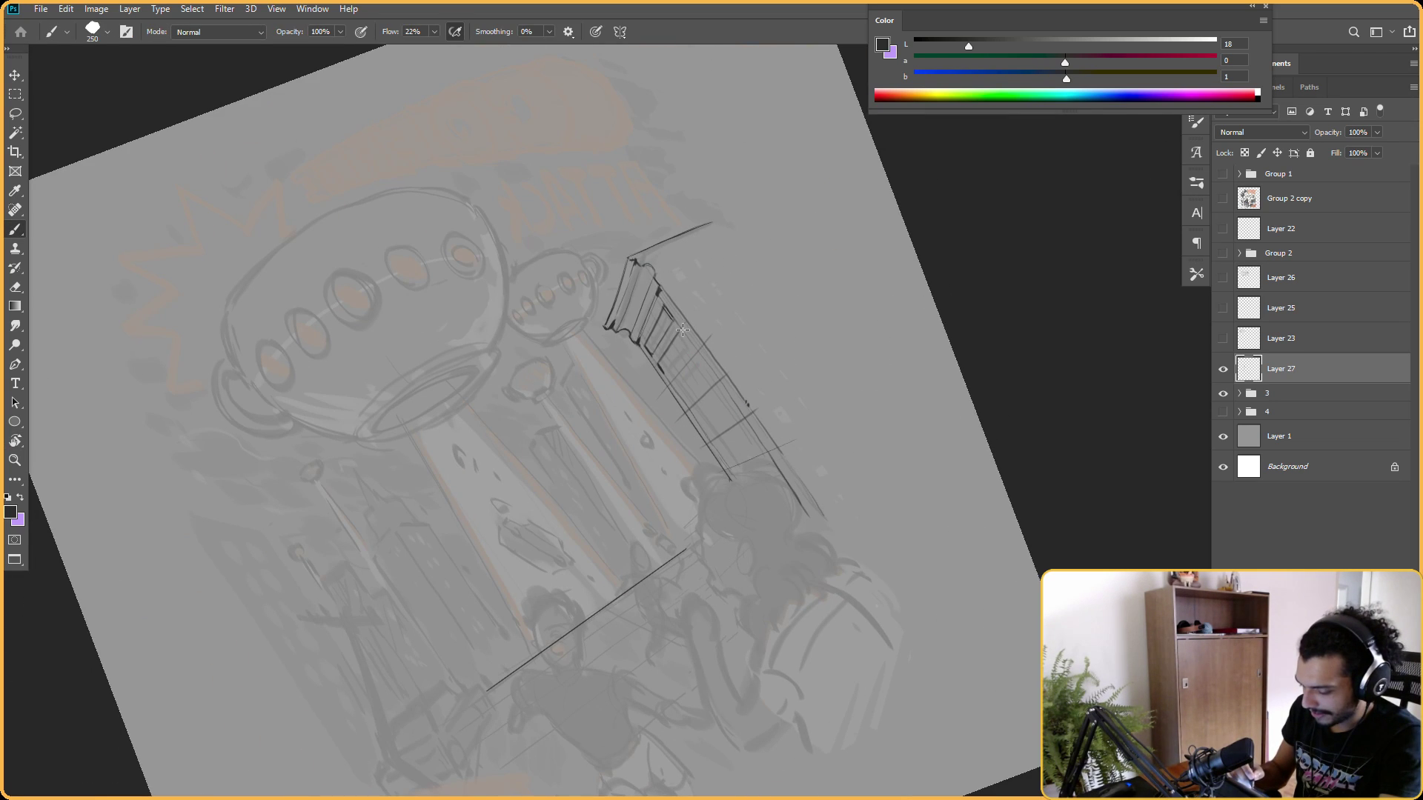
{"action": "key", "text": "r"}
{"action": "key", "text": "Escape"}
{"action": "key", "text": "r"}
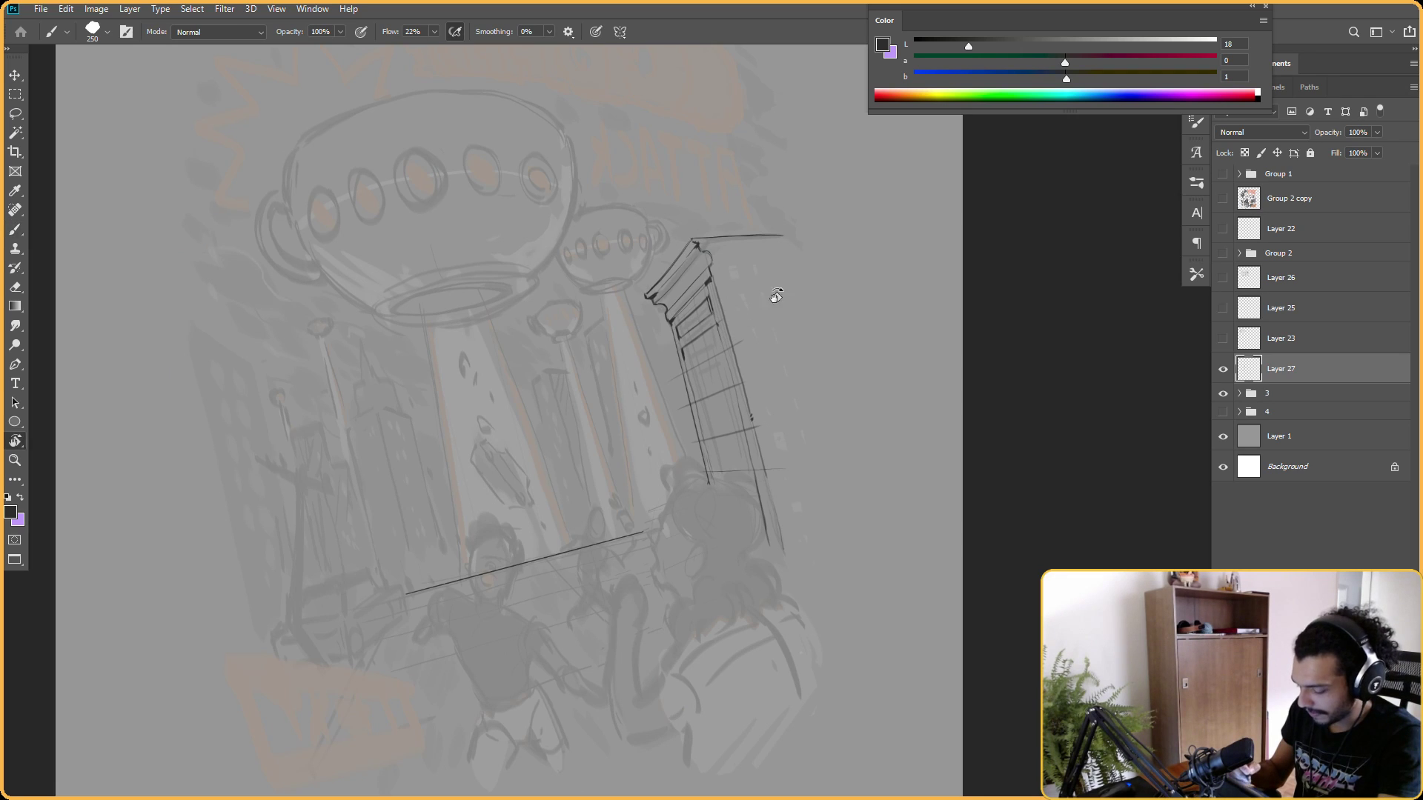
{"action": "left_click_drag", "start_coordinate": [771, 295], "coordinate": [677, 340]}
{"action": "key", "text": "b"}
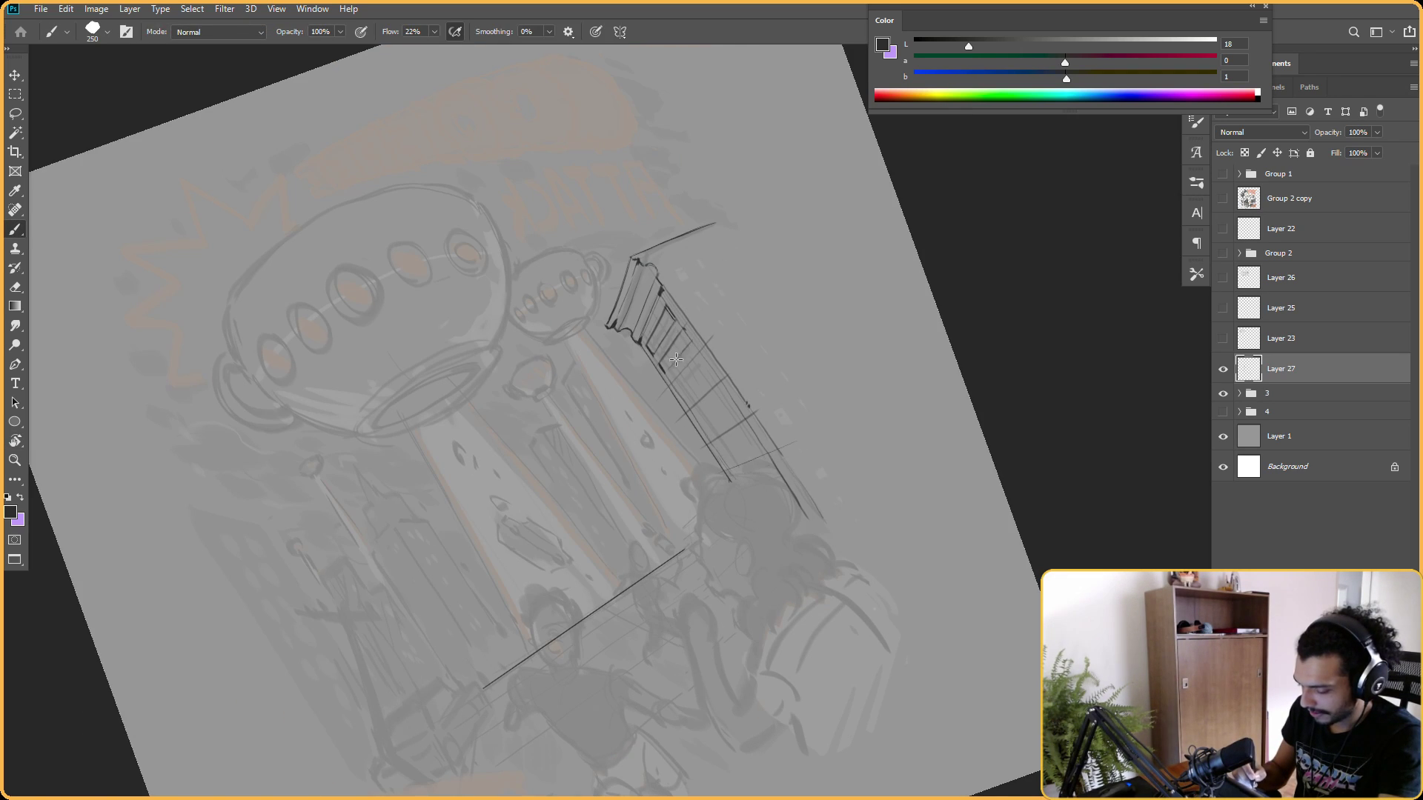
{"action": "key", "text": "r"}
{"action": "mouse_move", "coordinate": [678, 360]}
{"action": "left_mouse_down"}
{"action": "mouse_move", "coordinate": [793, 368]}
{"action": "mouse_move", "coordinate": [719, 365]}
{"action": "mouse_move", "coordinate": [806, 574]}
{"action": "mouse_move", "coordinate": [793, 569]}
{"action": "left_mouse_up"}
{"action": "key", "text": "b"}
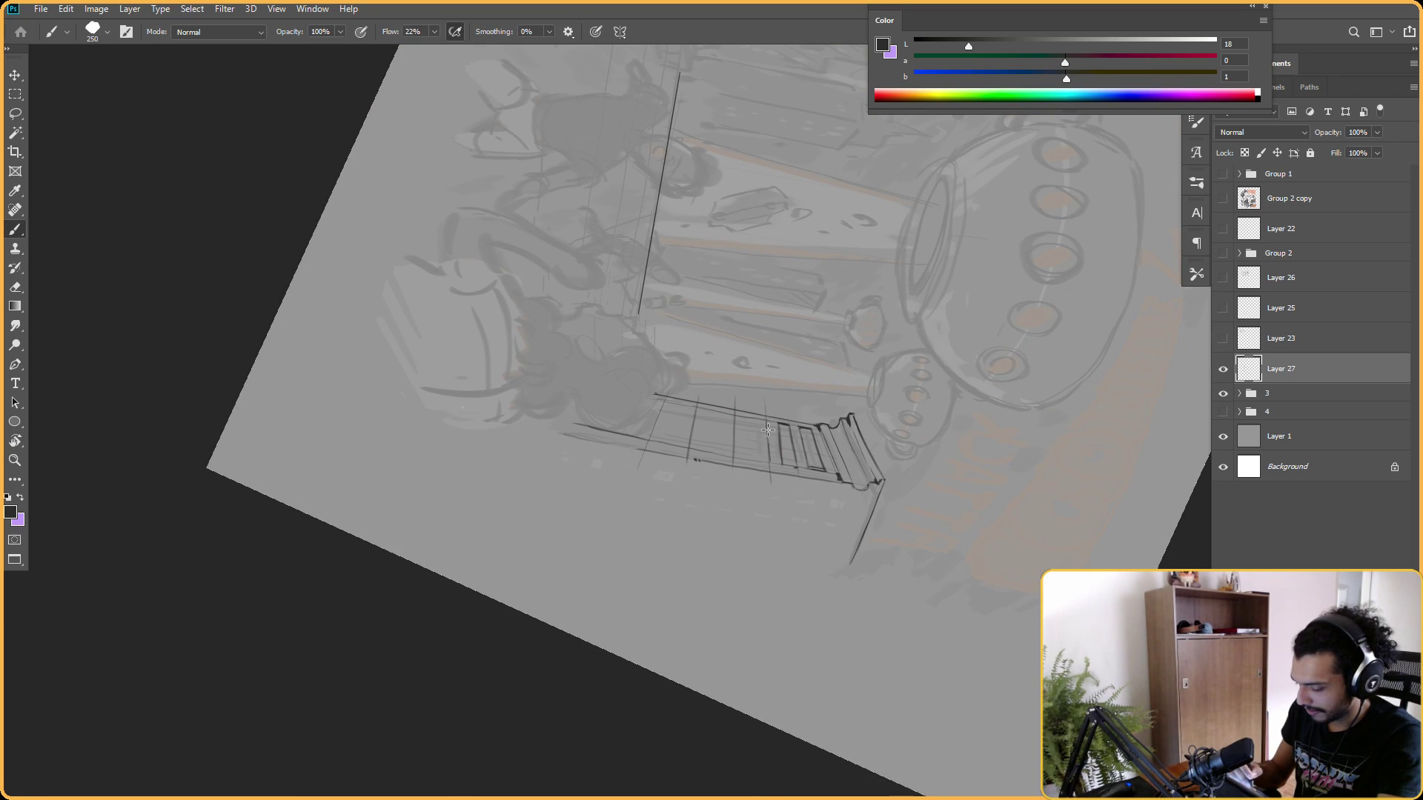
{"action": "key", "text": "Escape"}
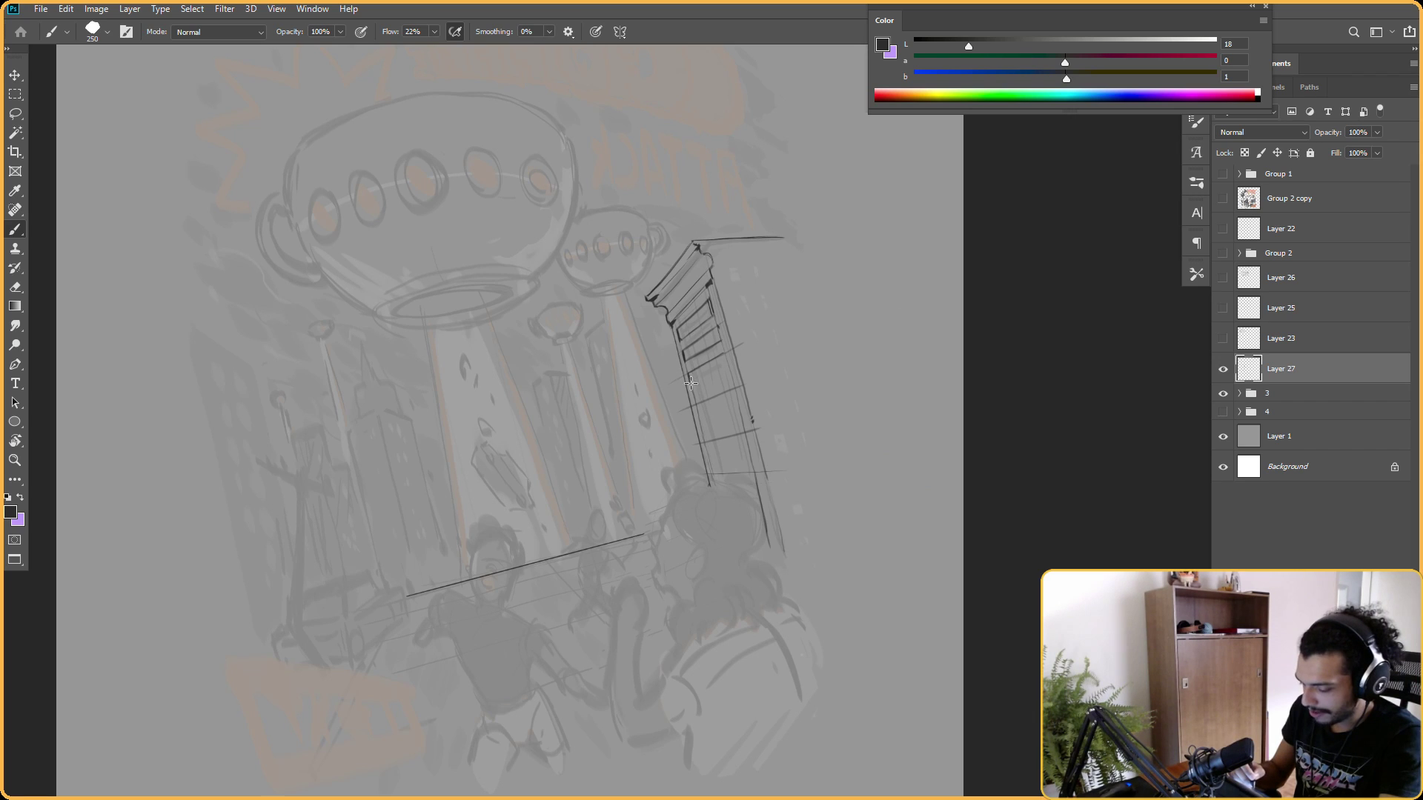
Ink the third window frame down the facade, following the perspective floor lines, and clean up its edges.
{"action": "key", "text": "r"}
{"action": "left_click_drag", "start_coordinate": [794, 248], "coordinate": [704, 230]}
{"action": "key", "text": "b"}
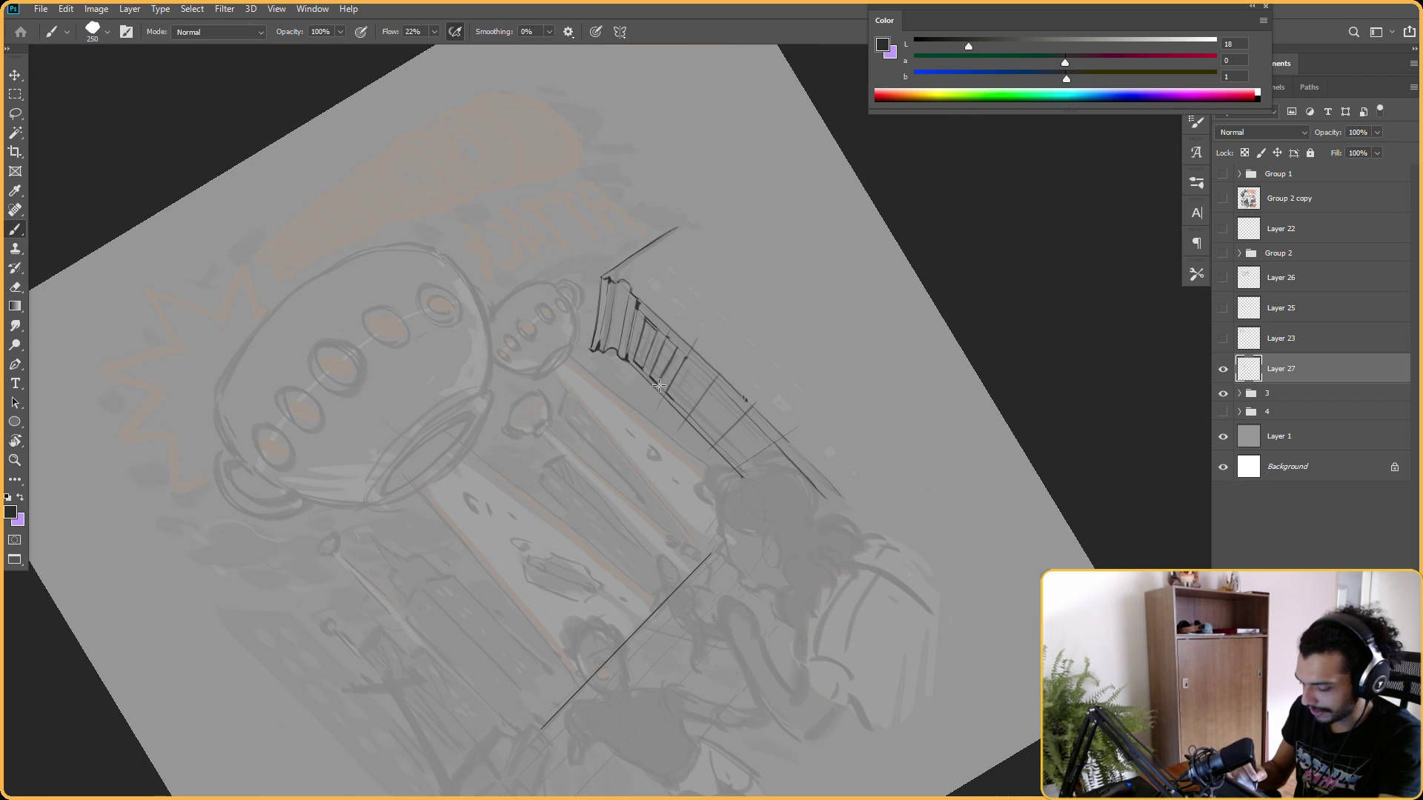
{"action": "key", "text": "e"}
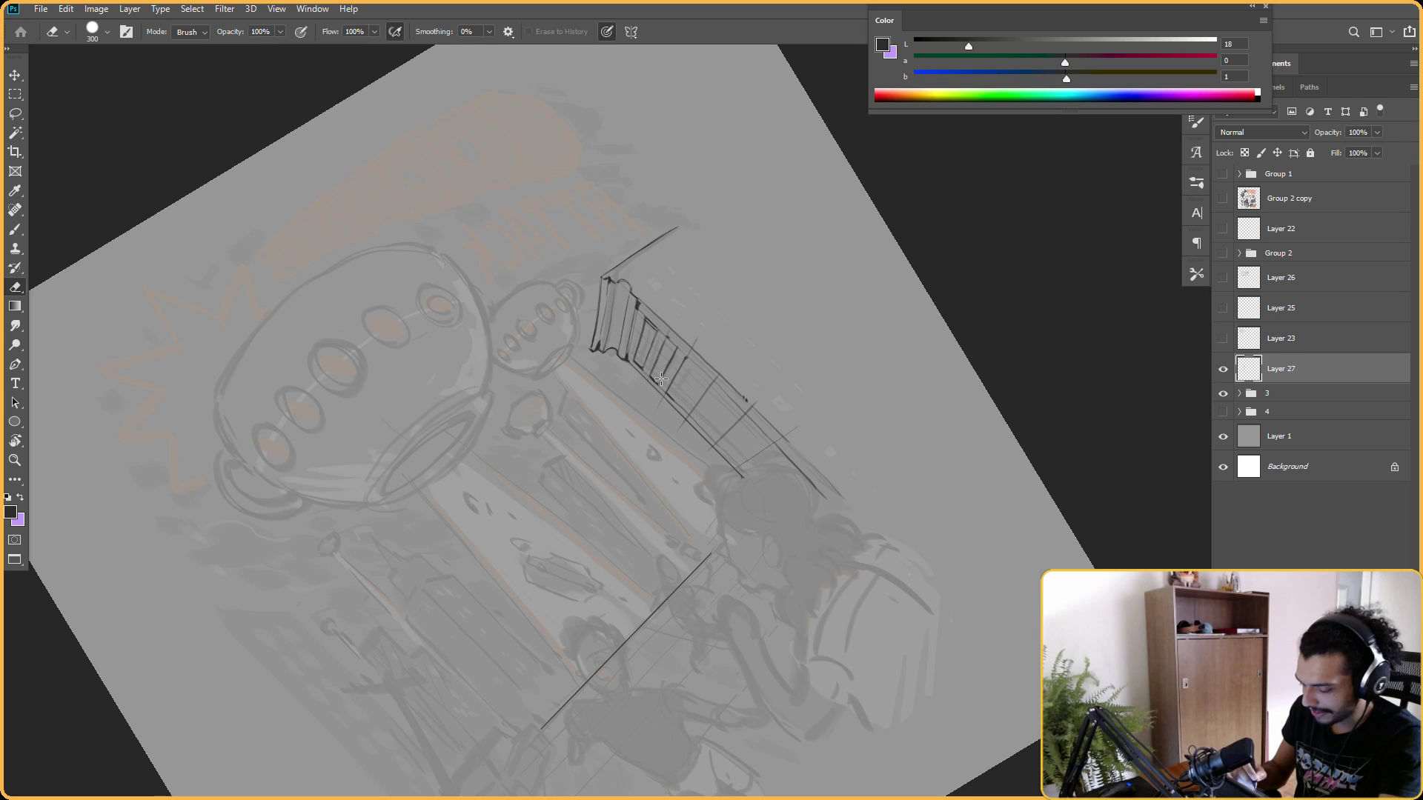
{"action": "key", "text": "r"}
{"action": "scroll", "coordinate": [910, 307], "scroll_direction": "down", "scroll_amount": 3}
{"action": "scroll", "coordinate": [910, 307], "scroll_direction": "up", "scroll_amount": 3}
{"action": "key", "text": "b"}
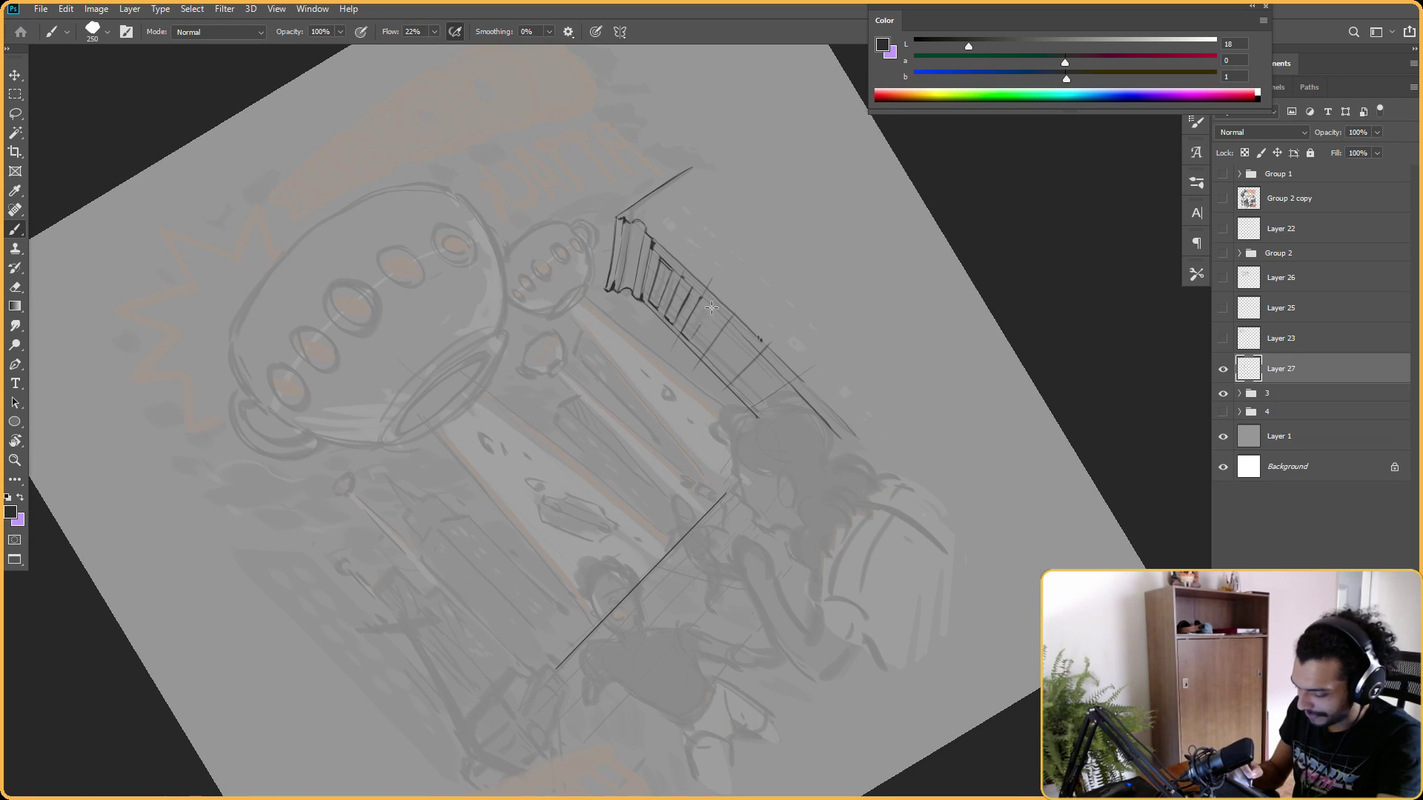
{"action": "key", "text": "r"}
{"action": "key", "text": "Escape"}
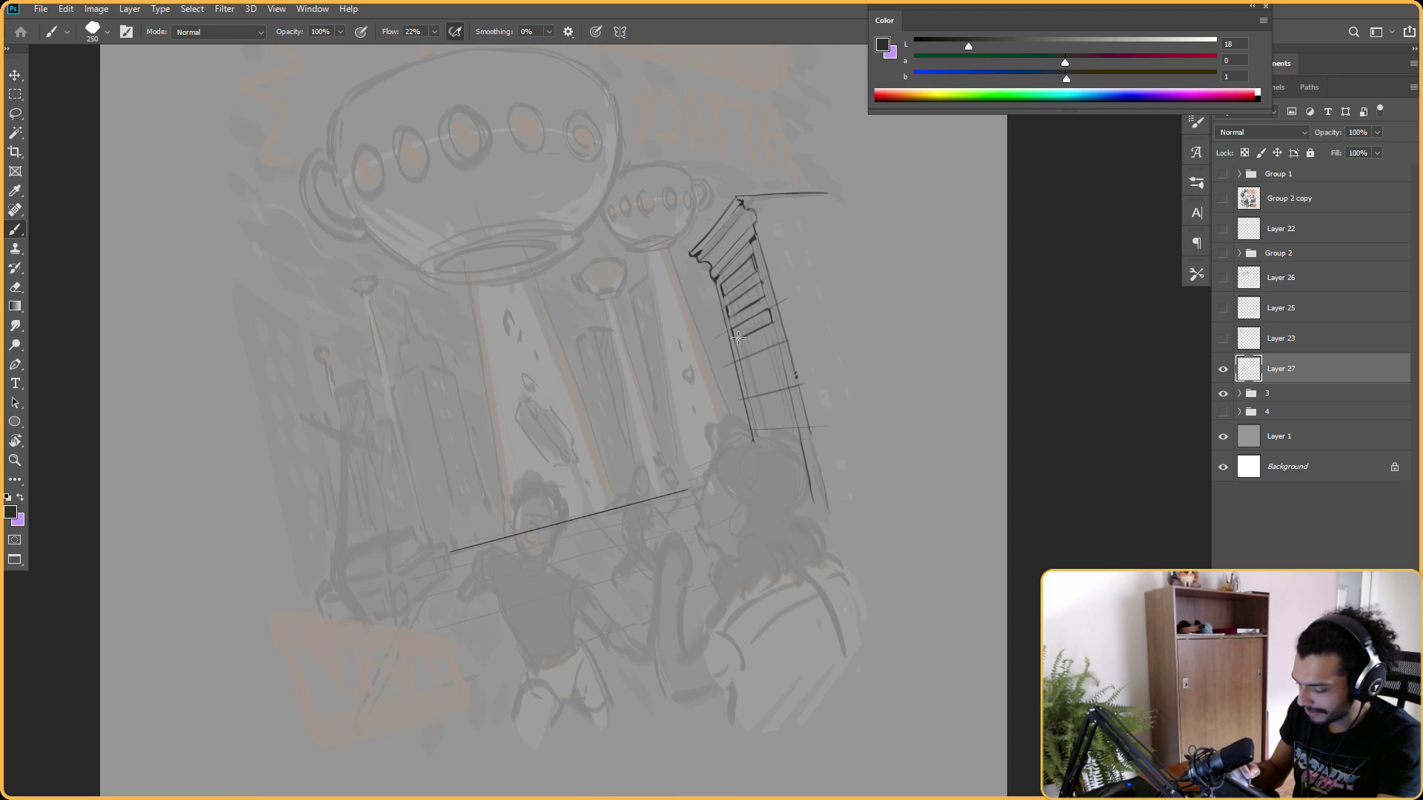
Ink the upper and inner edges of the fourth window frame, spaced evenly below the third.
{"action": "key", "text": "r"}
{"action": "mouse_move", "coordinate": [911, 216]}
{"action": "left_mouse_down"}
{"action": "mouse_move", "coordinate": [736, 269]}
{"action": "mouse_move", "coordinate": [704, 327]}
{"action": "left_mouse_up"}
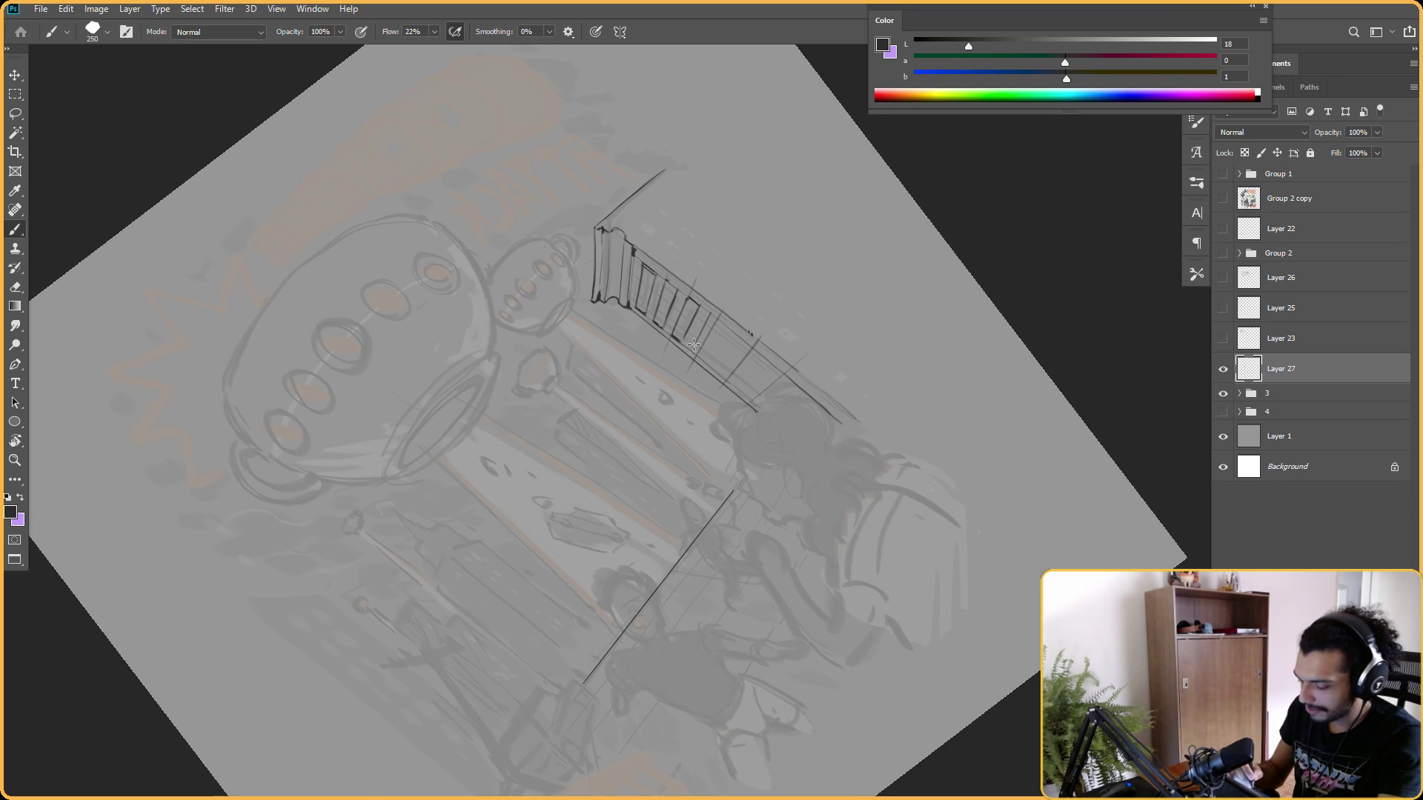
{"action": "left_click_drag", "start_coordinate": [716, 310], "coordinate": [693, 345]}
{"action": "key", "text": "r"}
{"action": "left_click_drag", "start_coordinate": [756, 233], "coordinate": [892, 225]}
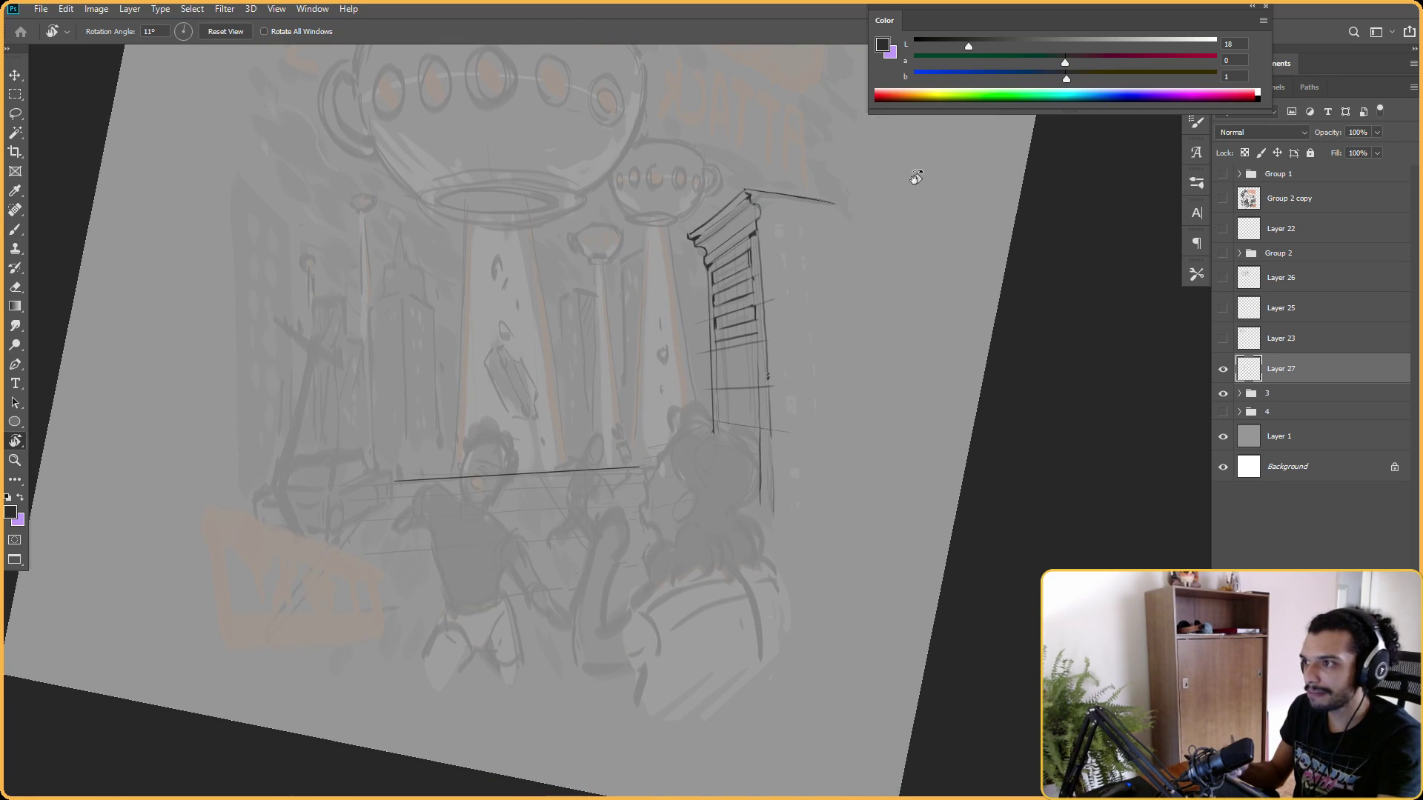
{"action": "key", "text": "b"}
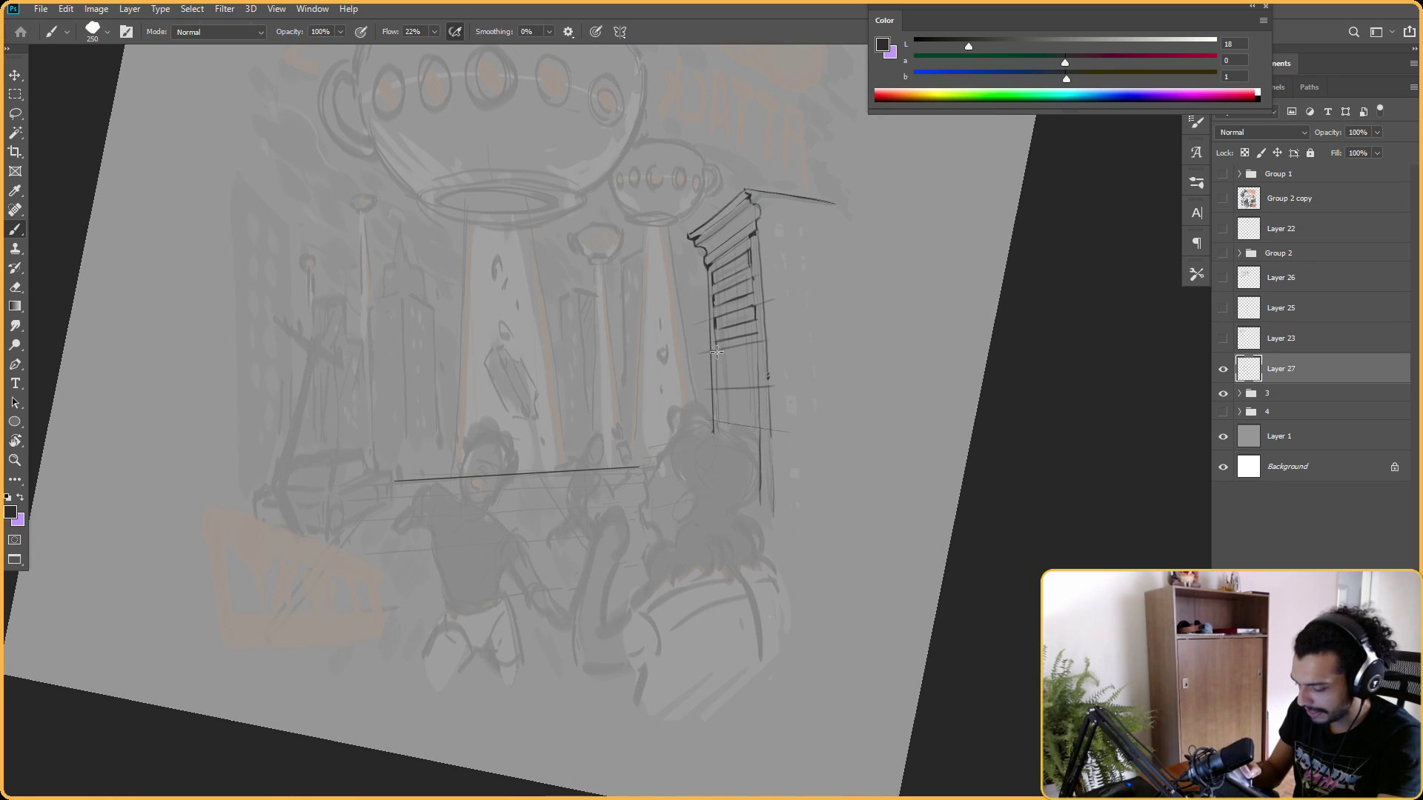
Close the fourth window frame by inking its lower edge and outer side along the facade's vertical guides.
{"action": "key", "text": "r"}
{"action": "left_click_drag", "start_coordinate": [876, 297], "coordinate": [750, 260]}
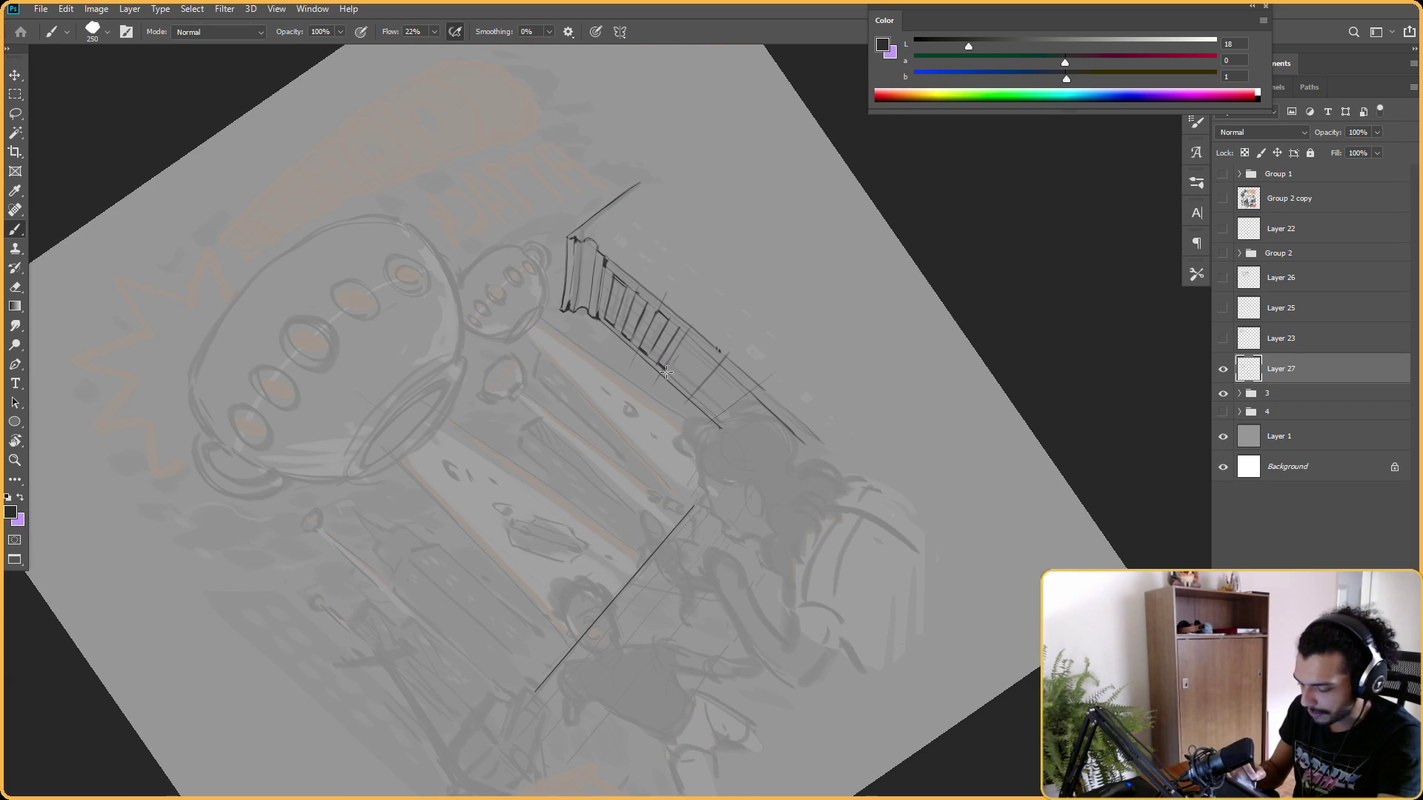
{"action": "key", "text": "r"}
{"action": "left_click_drag", "start_coordinate": [732, 261], "coordinate": [842, 244]}
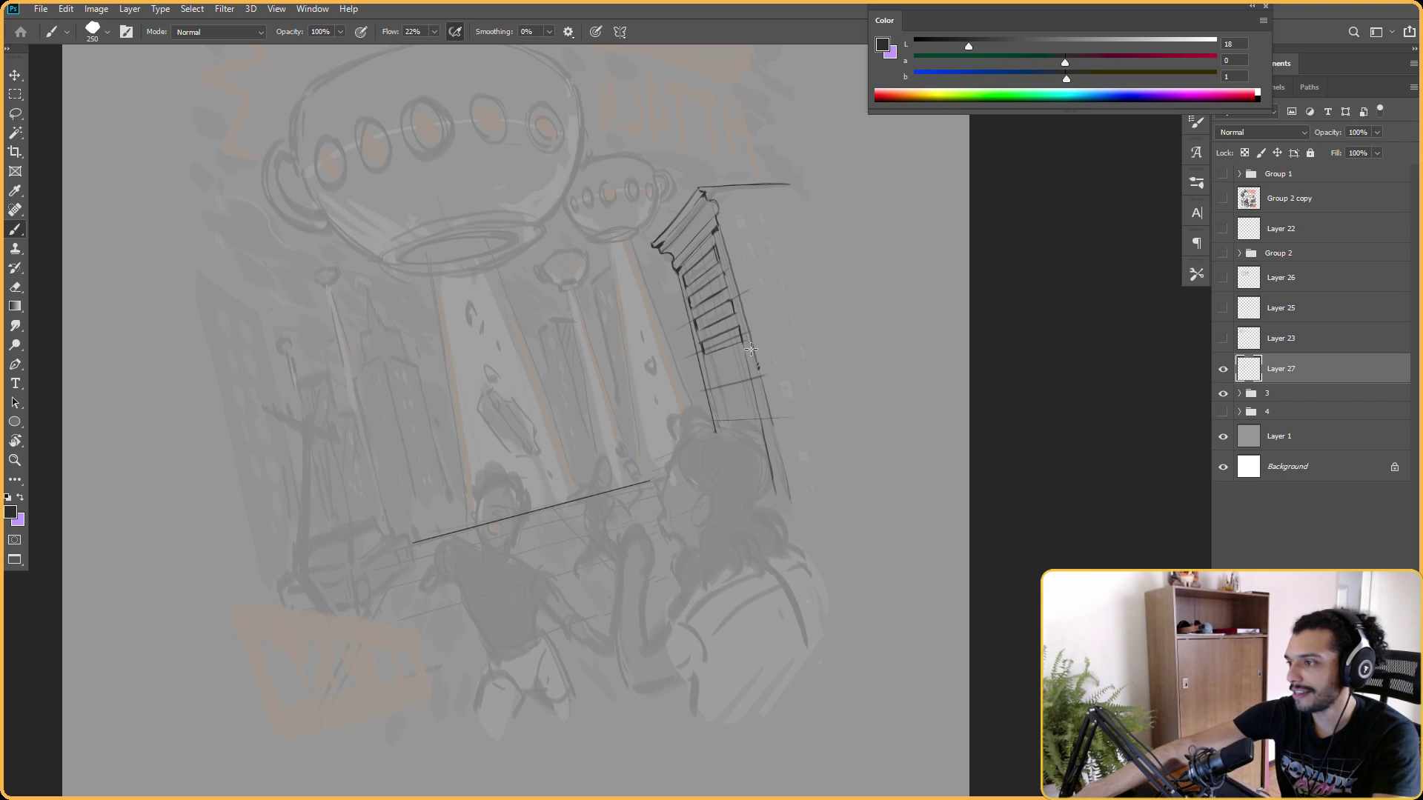
Refine the inner vertical edge beside the window frames, alternating short dark strokes with small erasures.
{"action": "key", "text": "r"}
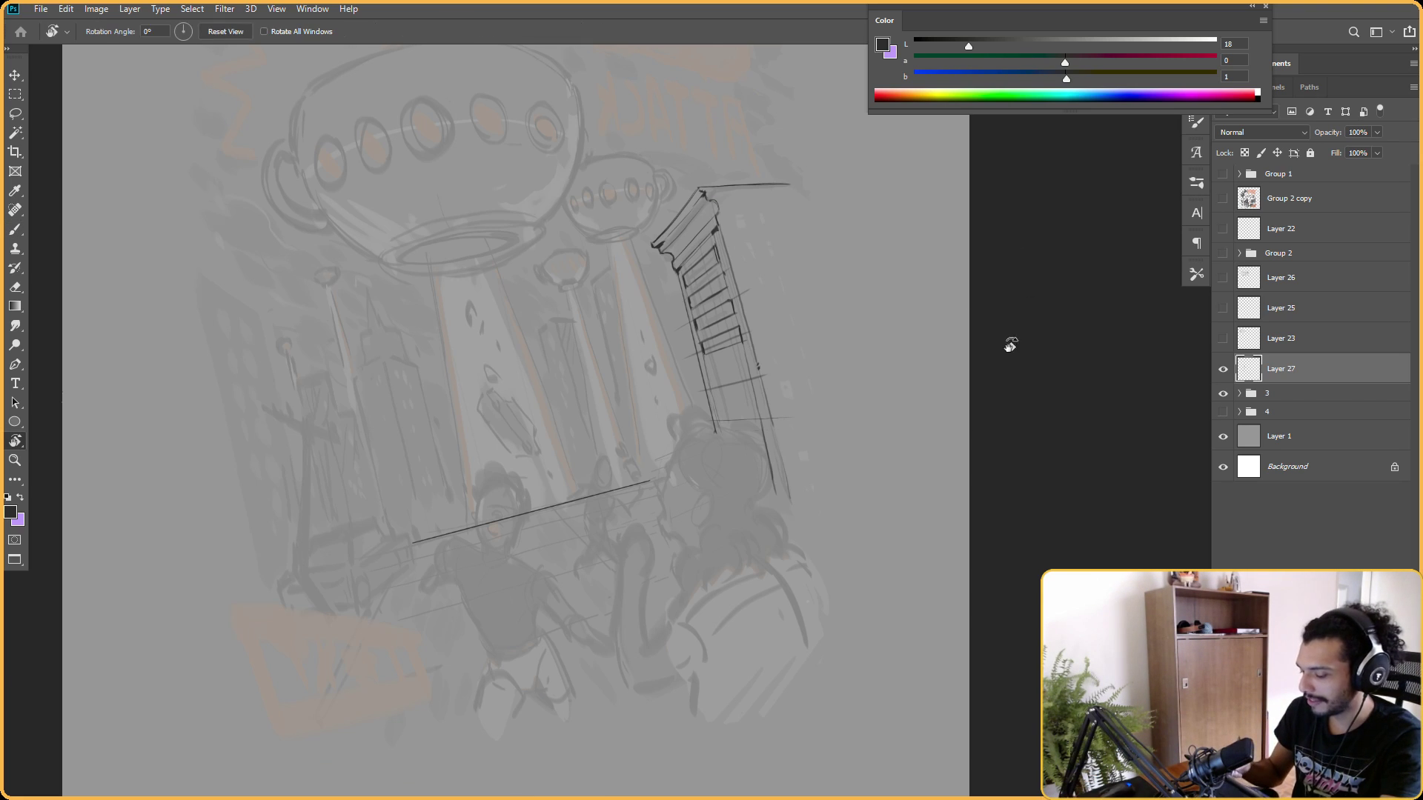
{"action": "left_click_drag", "start_coordinate": [1006, 340], "coordinate": [701, 300]}
{"action": "key", "text": "b"}
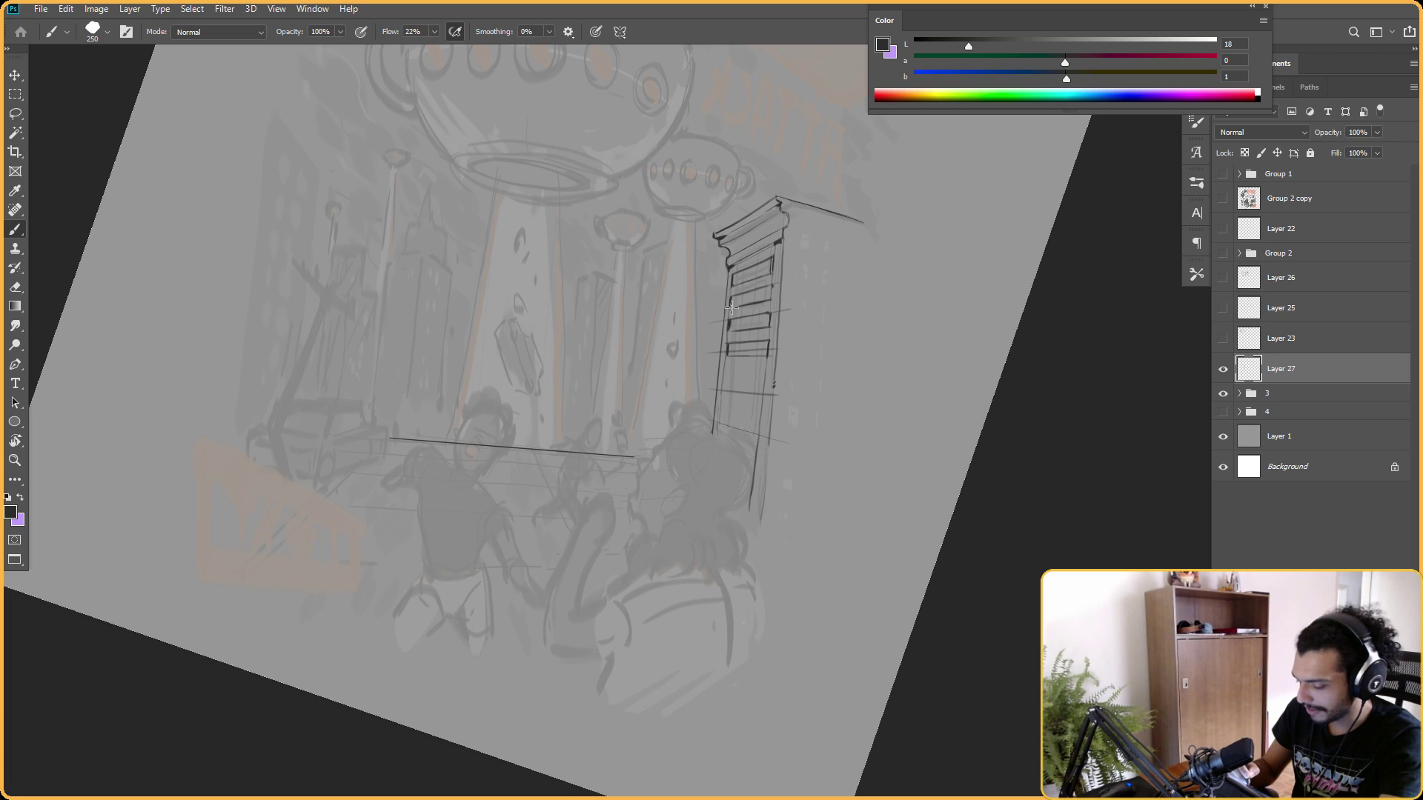
{"action": "left_click_drag", "start_coordinate": [775, 328], "coordinate": [791, 265]}
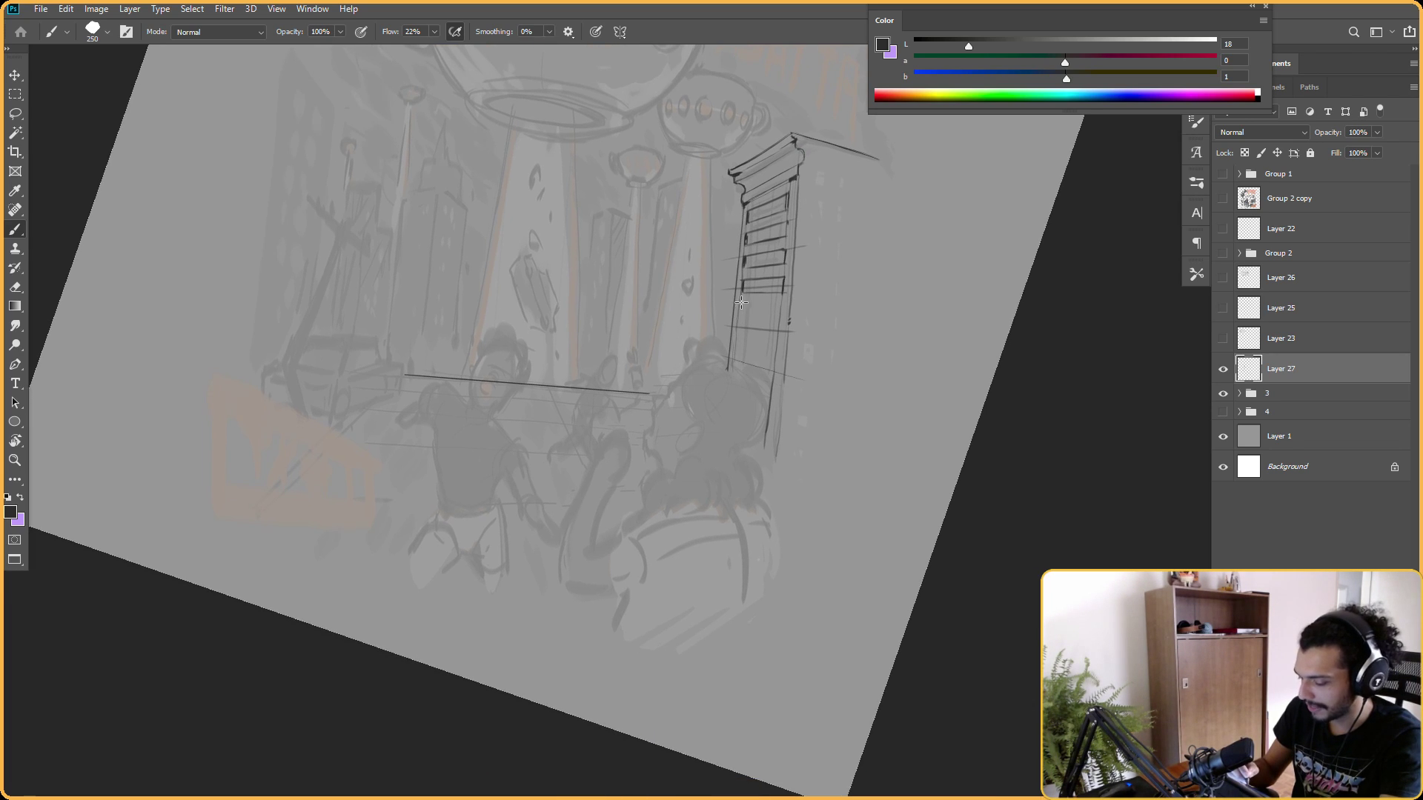
{"action": "key", "text": "e"}
{"action": "key", "text": "b"}
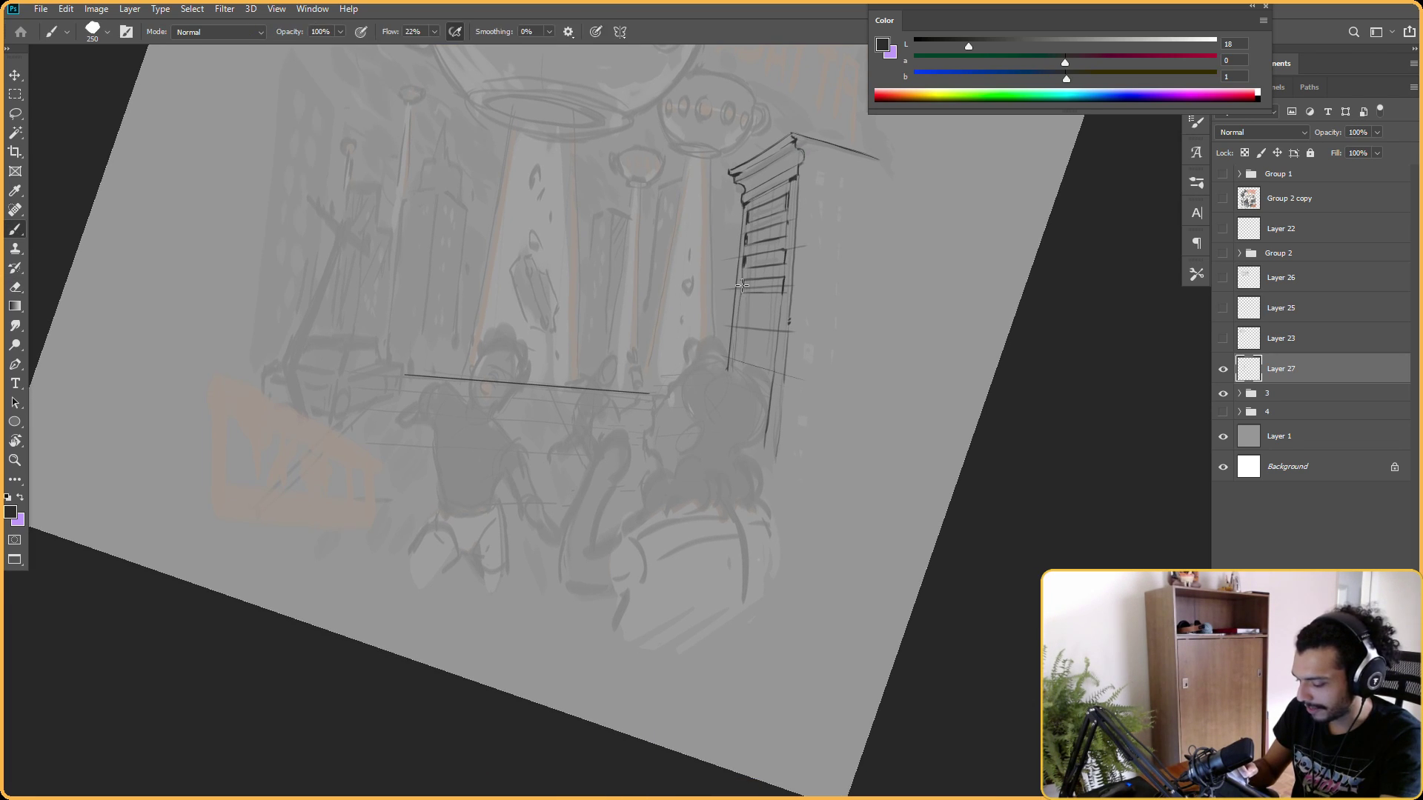
{"action": "mouse_move", "coordinate": [853, 254]}
{"action": "left_mouse_down"}
{"action": "mouse_move", "coordinate": [851, 254]}
{"action": "mouse_move", "coordinate": [841, 267]}
{"action": "mouse_move", "coordinate": [861, 235]}
{"action": "mouse_move", "coordinate": [846, 250]}
{"action": "mouse_move", "coordinate": [848, 286]}
{"action": "mouse_move", "coordinate": [836, 279]}
{"action": "mouse_move", "coordinate": [849, 295]}
{"action": "mouse_move", "coordinate": [869, 289]}
{"action": "mouse_move", "coordinate": [874, 236]}
{"action": "mouse_move", "coordinate": [887, 253]}
{"action": "mouse_move", "coordinate": [870, 289]}
{"action": "mouse_move", "coordinate": [893, 257]}
{"action": "mouse_move", "coordinate": [886, 279]}
{"action": "mouse_move", "coordinate": [842, 287]}
{"action": "mouse_move", "coordinate": [855, 267]}
{"action": "mouse_move", "coordinate": [831, 305]}
{"action": "mouse_move", "coordinate": [835, 332]}
{"action": "mouse_move", "coordinate": [853, 311]}
{"action": "mouse_move", "coordinate": [852, 327]}
{"action": "mouse_move", "coordinate": [842, 293]}
{"action": "left_mouse_up"}
{"action": "key", "text": "e"}
{"action": "key", "text": "b"}
{"action": "key", "text": "e"}
{"action": "key", "text": "b"}
{"action": "key", "text": "e"}
{"action": "mouse_move", "coordinate": [834, 359]}
{"action": "left_mouse_down"}
{"action": "mouse_move", "coordinate": [866, 236]}
{"action": "mouse_move", "coordinate": [839, 315]}
{"action": "mouse_move", "coordinate": [892, 238]}
{"action": "mouse_move", "coordinate": [875, 299]}
{"action": "mouse_move", "coordinate": [830, 268]}
{"action": "left_mouse_up"}
{"action": "key", "text": "b"}
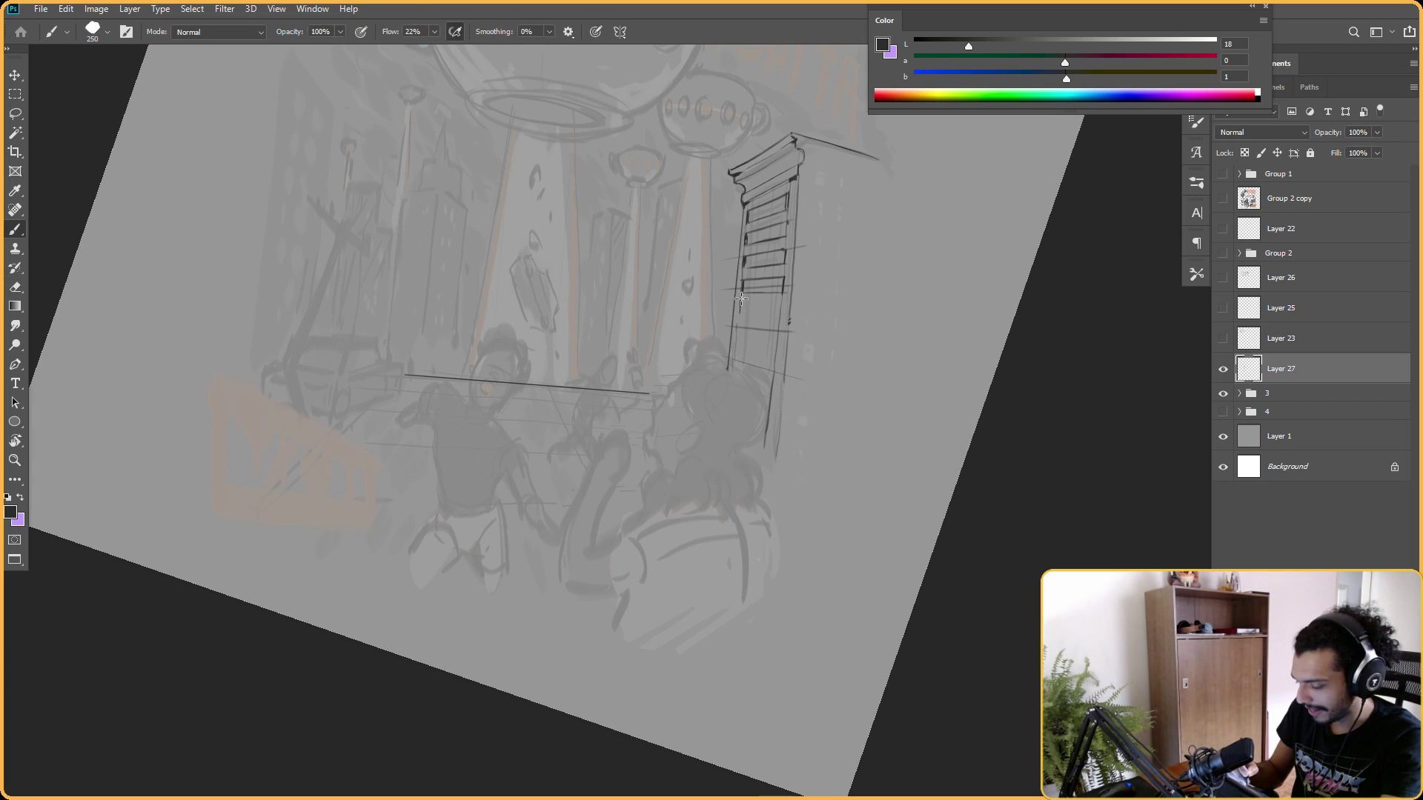
{"action": "key", "text": "e"}
{"action": "key", "text": "b"}
Ink the first strokes of the fifth window frame's upper and inner edges below the fourth frame.
{"action": "key", "text": "r"}
{"action": "left_click_drag", "start_coordinate": [786, 180], "coordinate": [630, 300]}
{"action": "key", "text": "e"}
{"action": "key", "text": "b"}
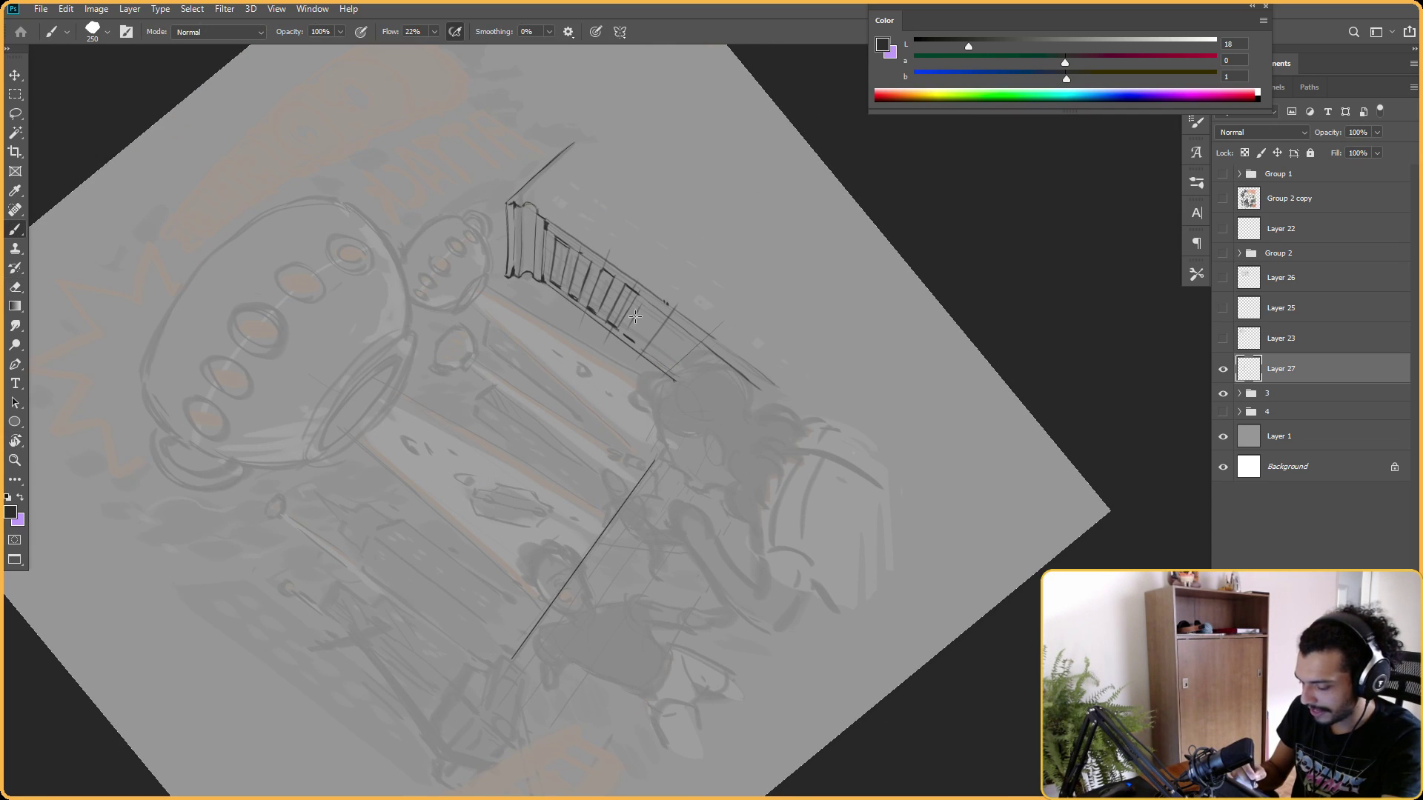
{"action": "key", "text": "r"}
{"action": "key", "text": "Escape"}
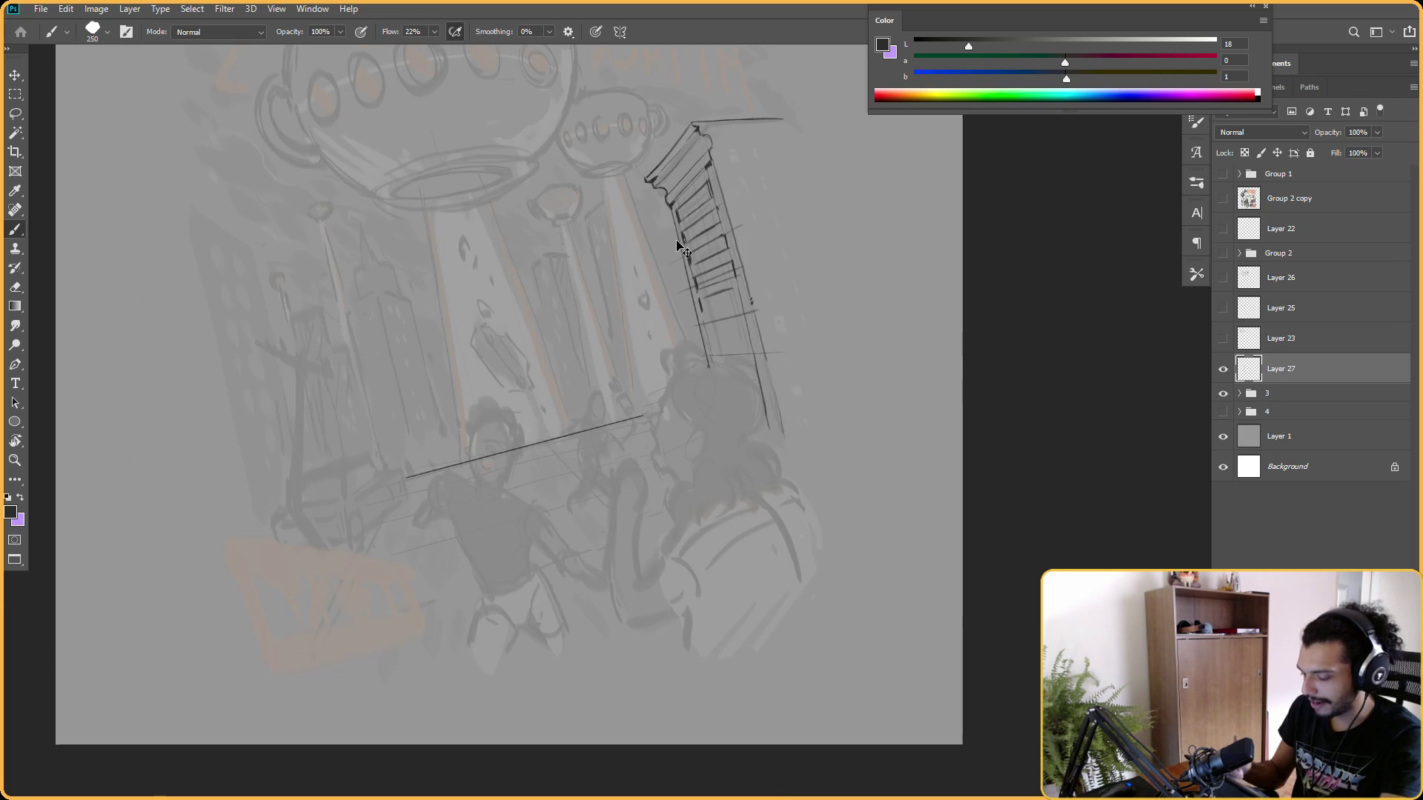
{"action": "mouse_move", "coordinate": [911, 165]}
{"action": "left_mouse_down"}
{"action": "mouse_move", "coordinate": [882, 232]}
{"action": "mouse_move", "coordinate": [778, 230]}
{"action": "left_mouse_up"}
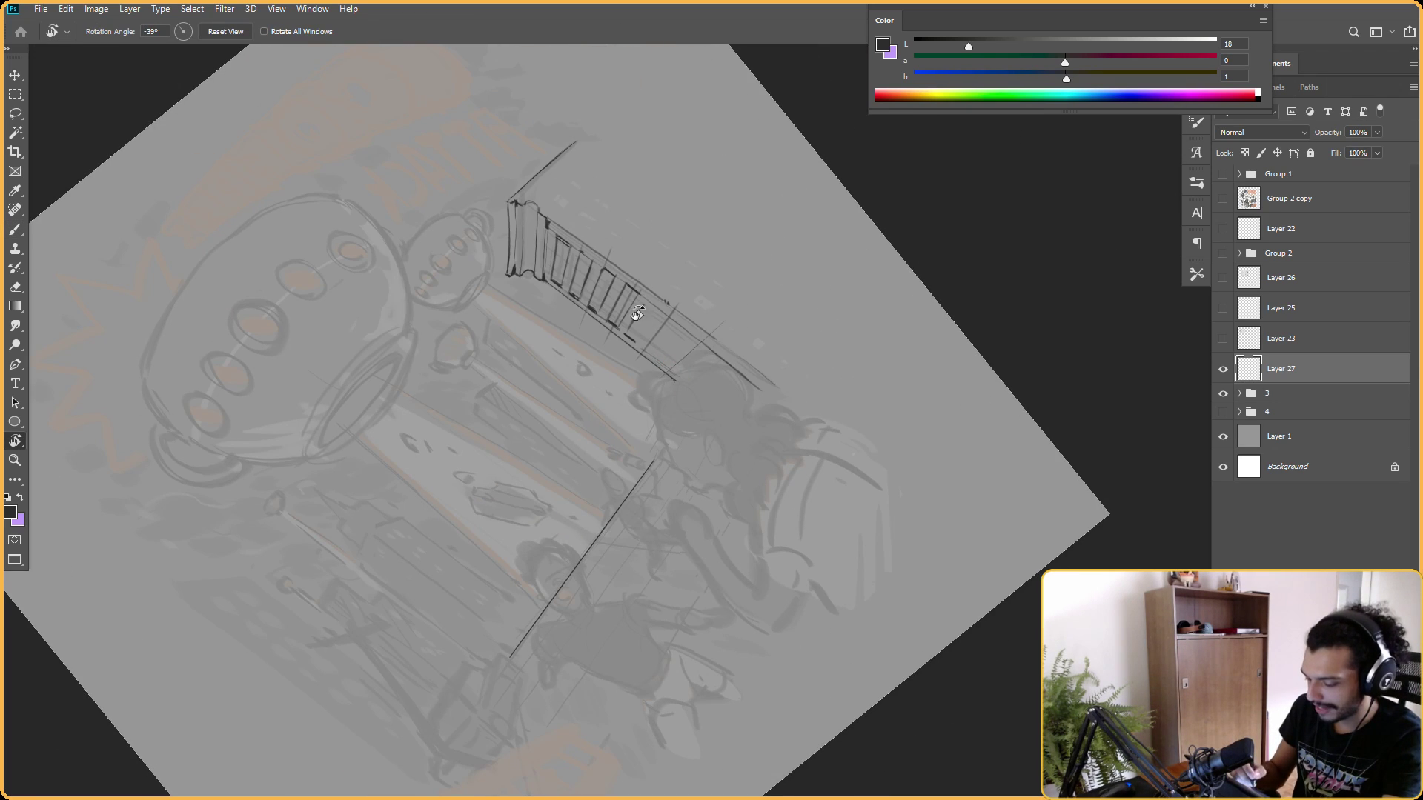
{"action": "key", "text": "e"}
{"action": "key", "text": "b"}
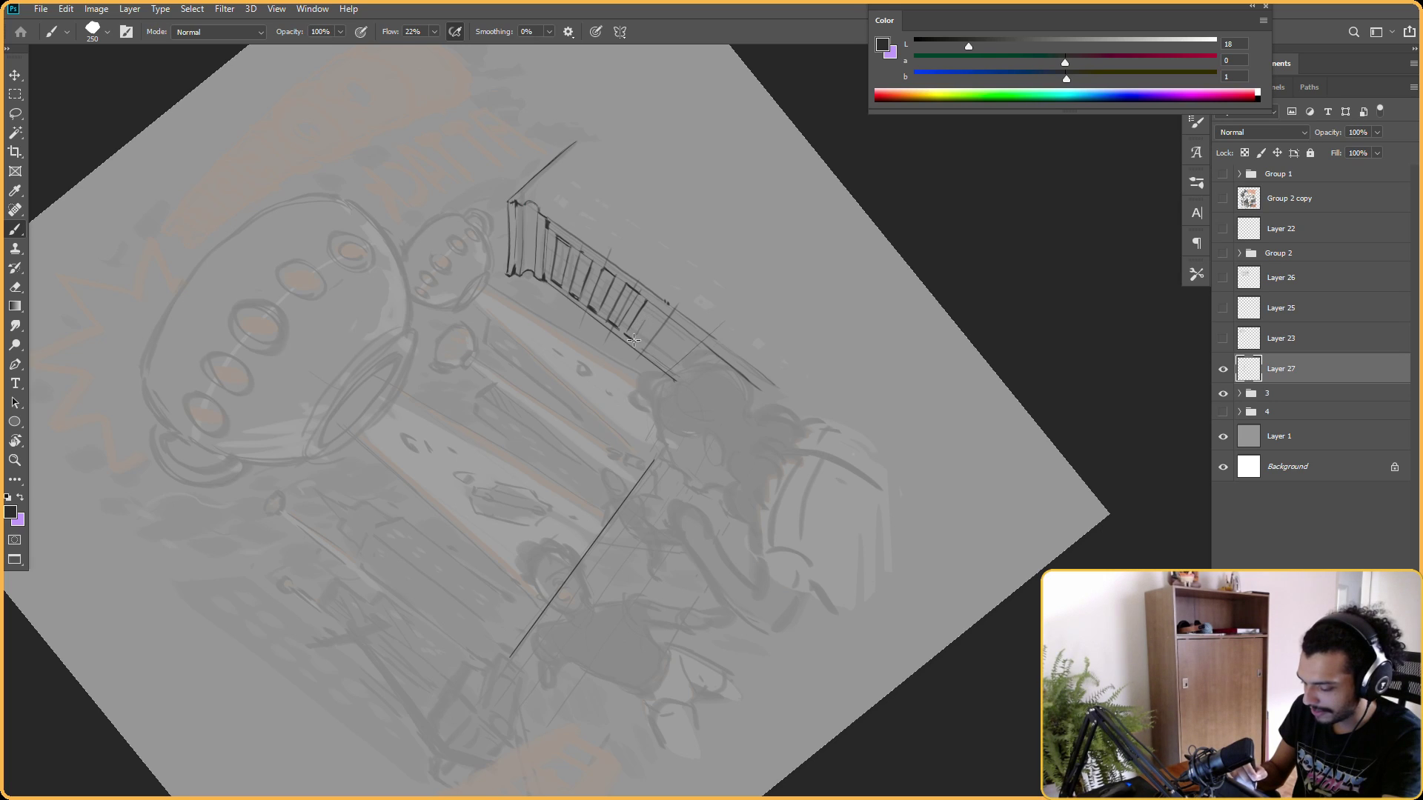
Thicken and clean up the fifth window frame's upper edge and inner corner with alternating ink and eraser strokes.
{"action": "key", "text": "r"}
{"action": "left_click_drag", "start_coordinate": [712, 229], "coordinate": [852, 474]}
{"action": "key", "text": "Escape"}
{"action": "key", "text": "e"}
{"action": "key", "text": "r"}
{"action": "mouse_move", "coordinate": [705, 318]}
{"action": "left_mouse_down"}
{"action": "mouse_move", "coordinate": [695, 216]}
{"action": "mouse_move", "coordinate": [638, 318]}
{"action": "left_mouse_up"}
{"action": "key", "text": "e"}
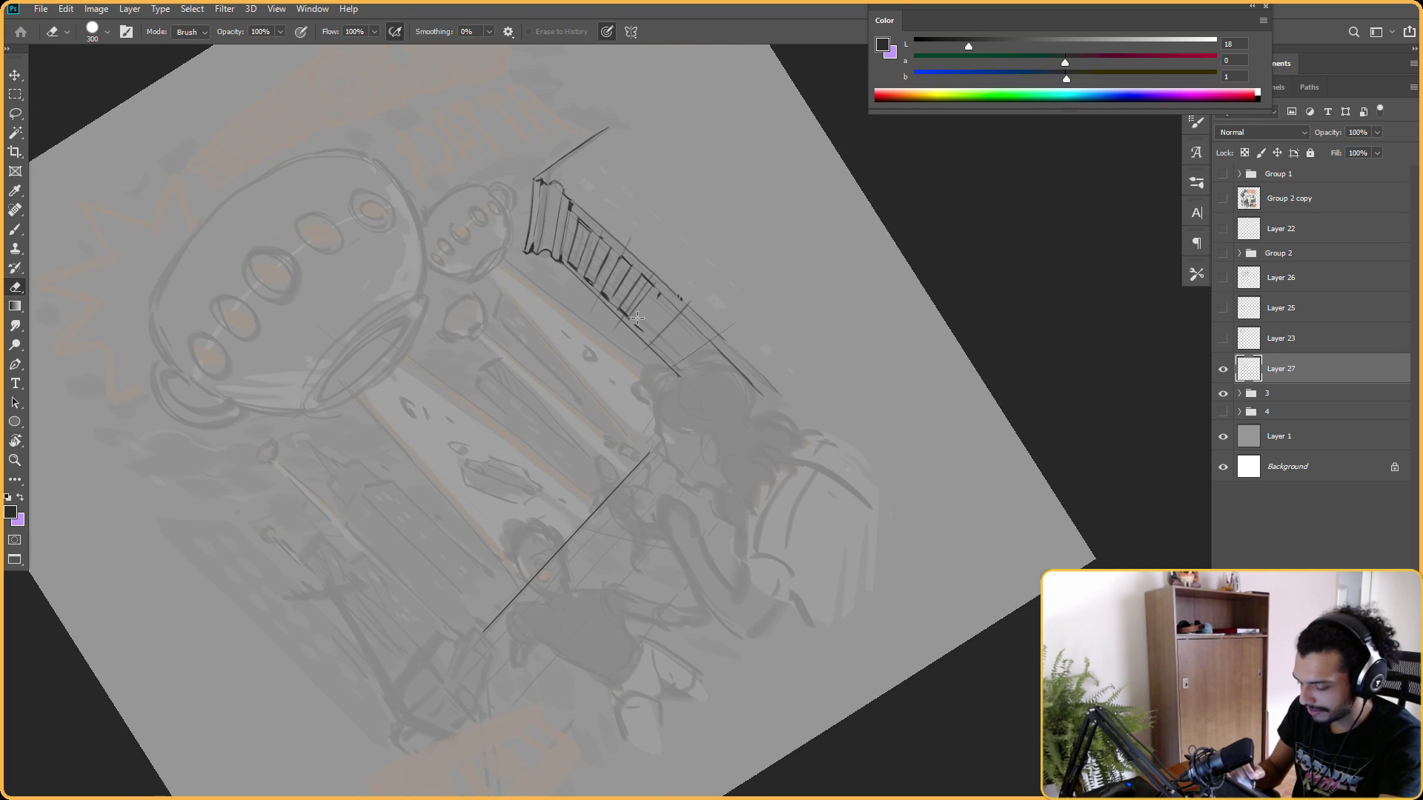
{"action": "key", "text": "b"}
{"action": "key", "text": "e"}
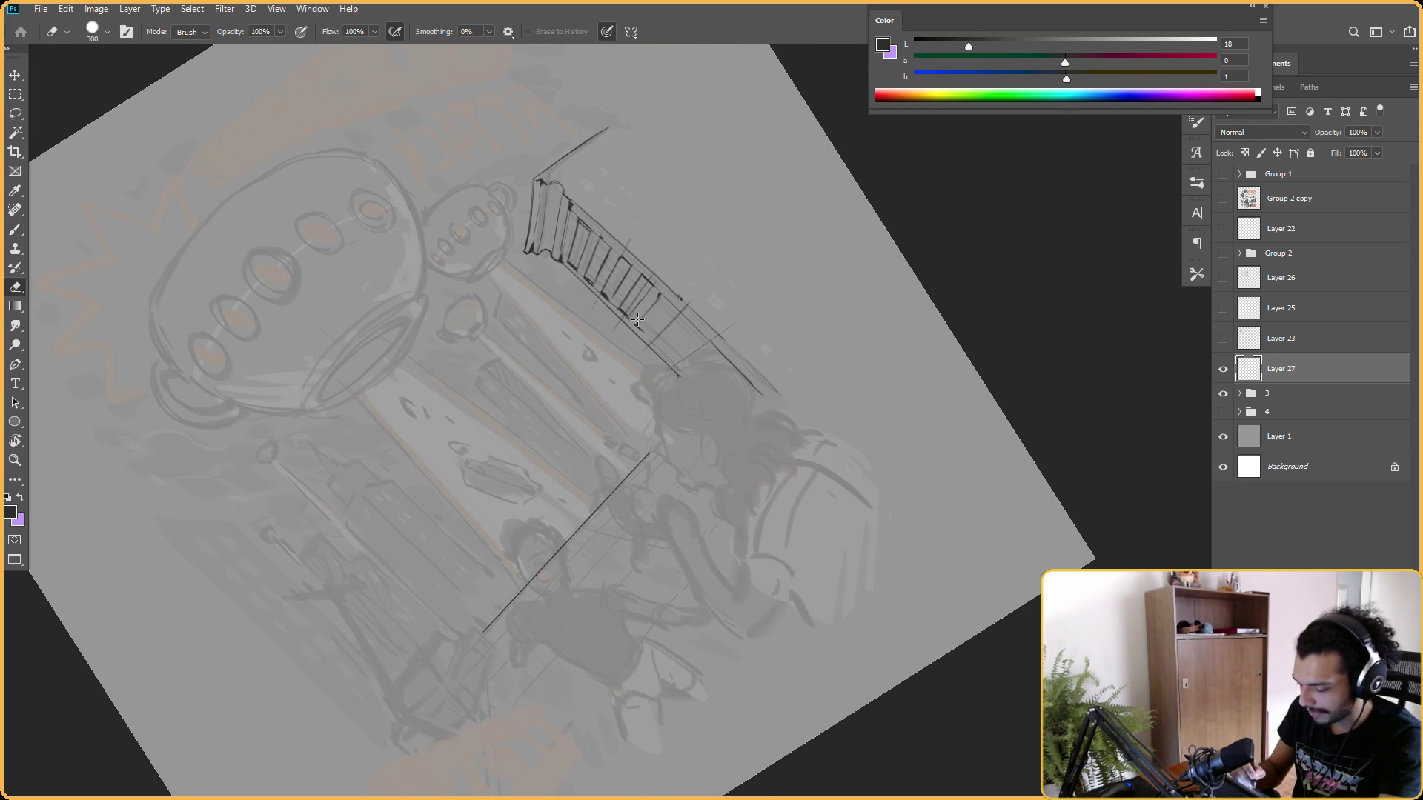
{"action": "key", "text": "b"}
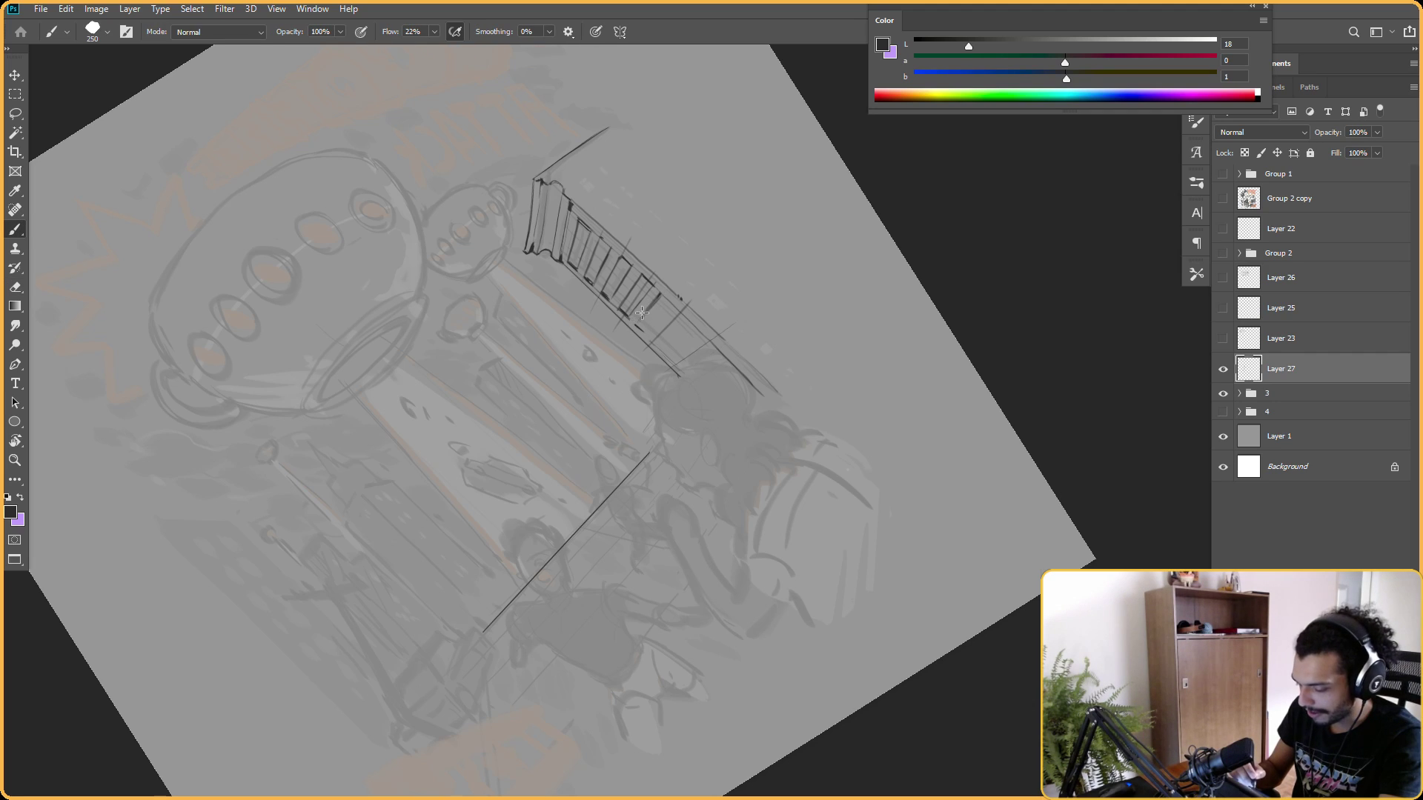
{"action": "key", "text": "e"}
{"action": "key", "text": "b"}
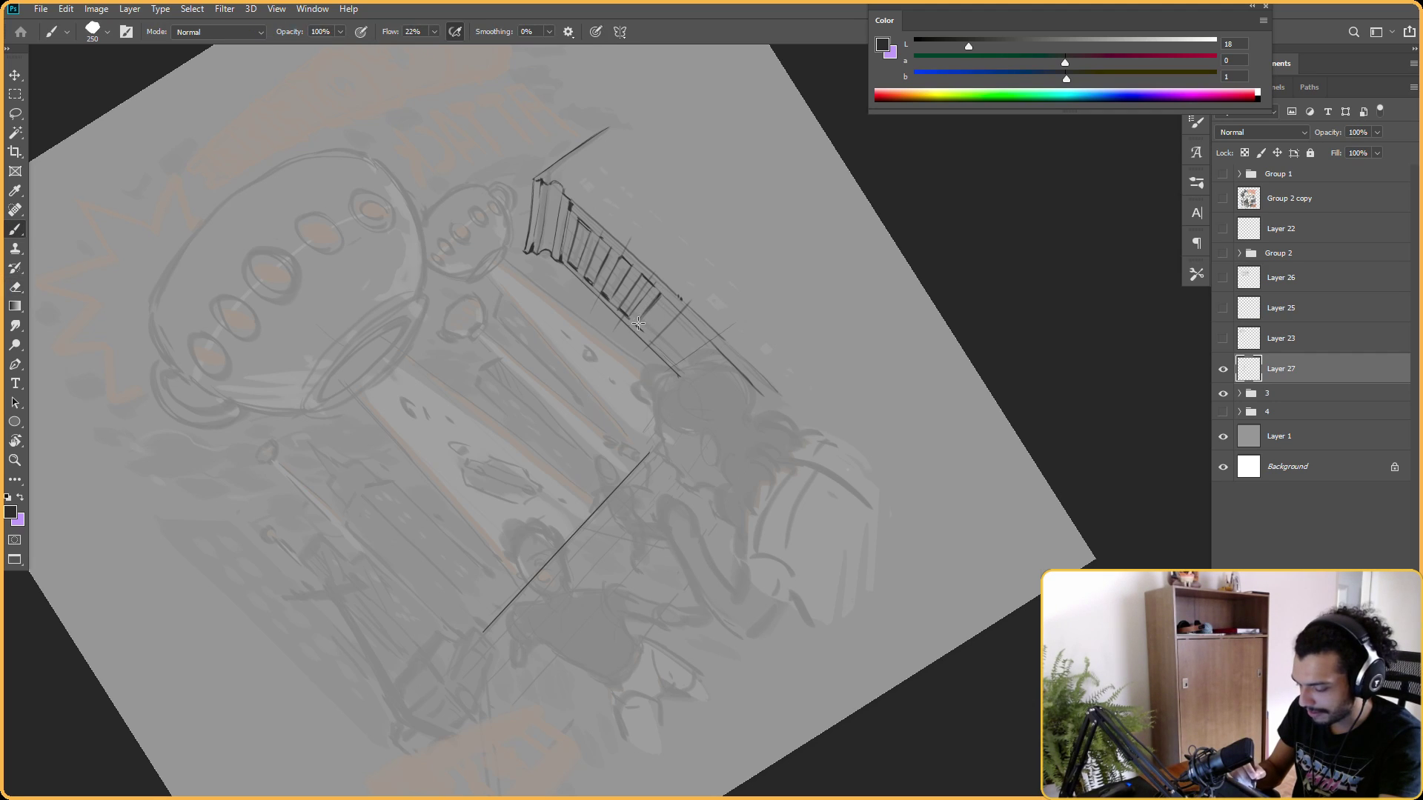
{"action": "key", "text": "r"}
{"action": "key", "text": "Escape"}
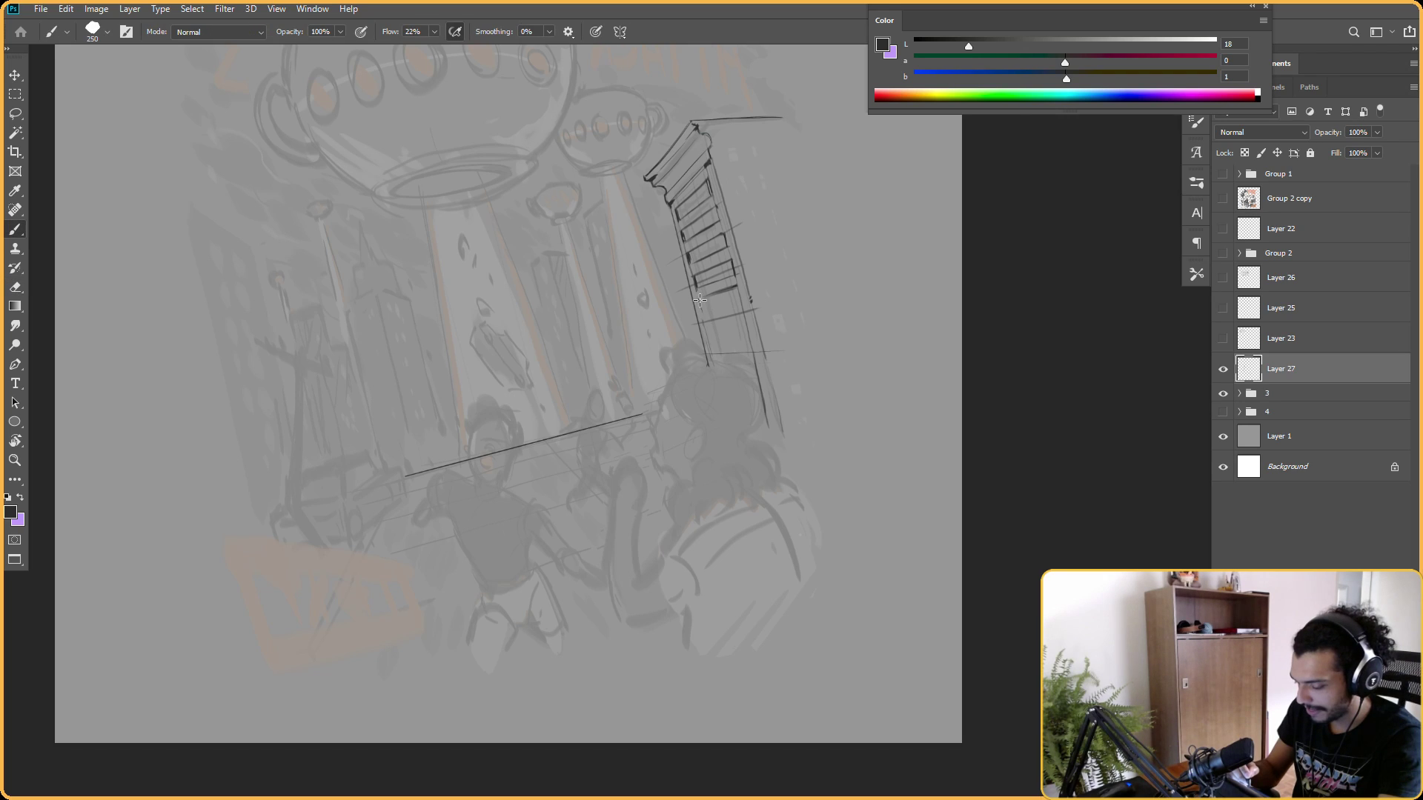
Close the fifth window frame by inking its outer side and lower edge.
{"action": "key", "text": "r"}
{"action": "mouse_move", "coordinate": [702, 308]}
{"action": "left_mouse_down"}
{"action": "mouse_move", "coordinate": [756, 216]}
{"action": "mouse_move", "coordinate": [743, 186]}
{"action": "left_mouse_up"}
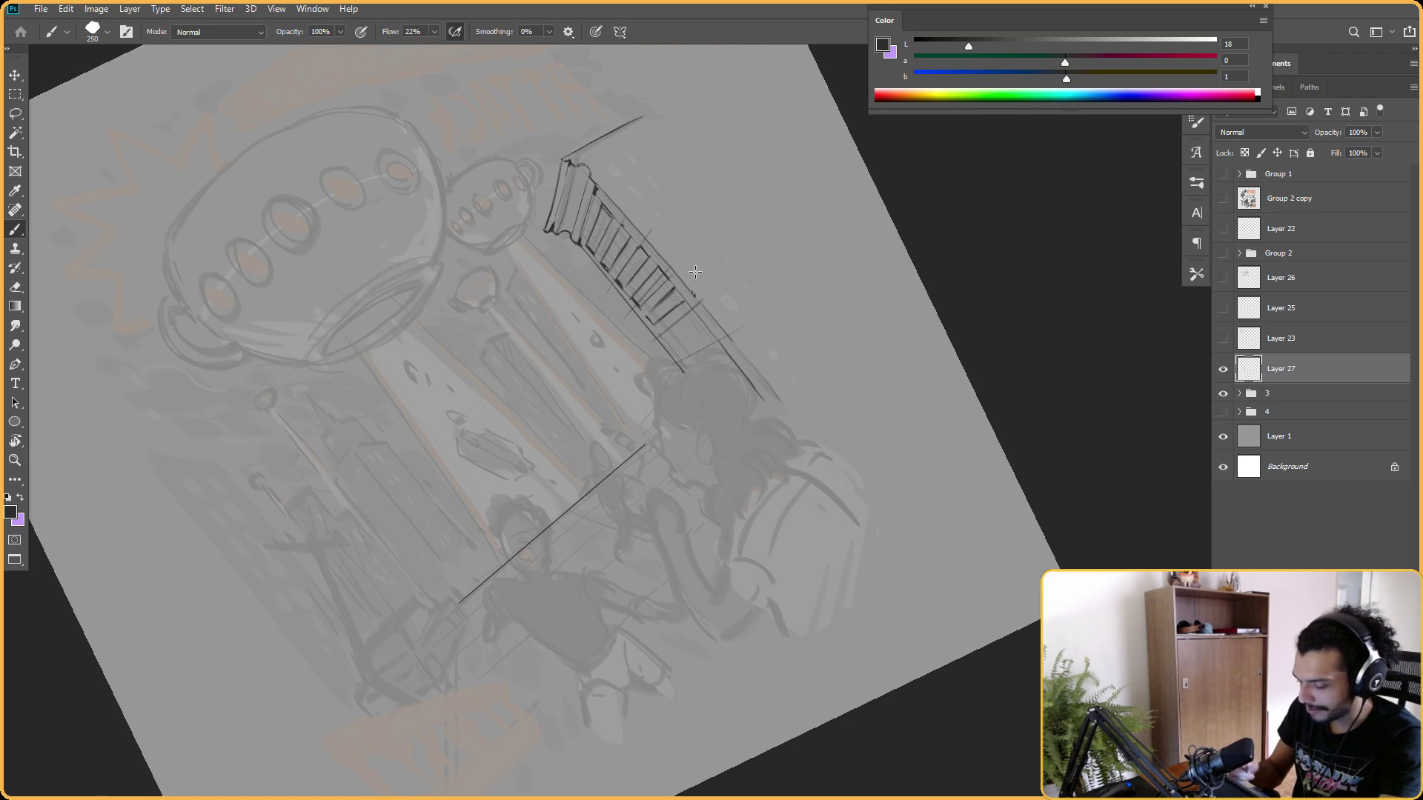
{"action": "key", "text": "r"}
{"action": "key", "text": "Escape"}
{"action": "left_click_drag", "start_coordinate": [741, 300], "coordinate": [917, 383]}
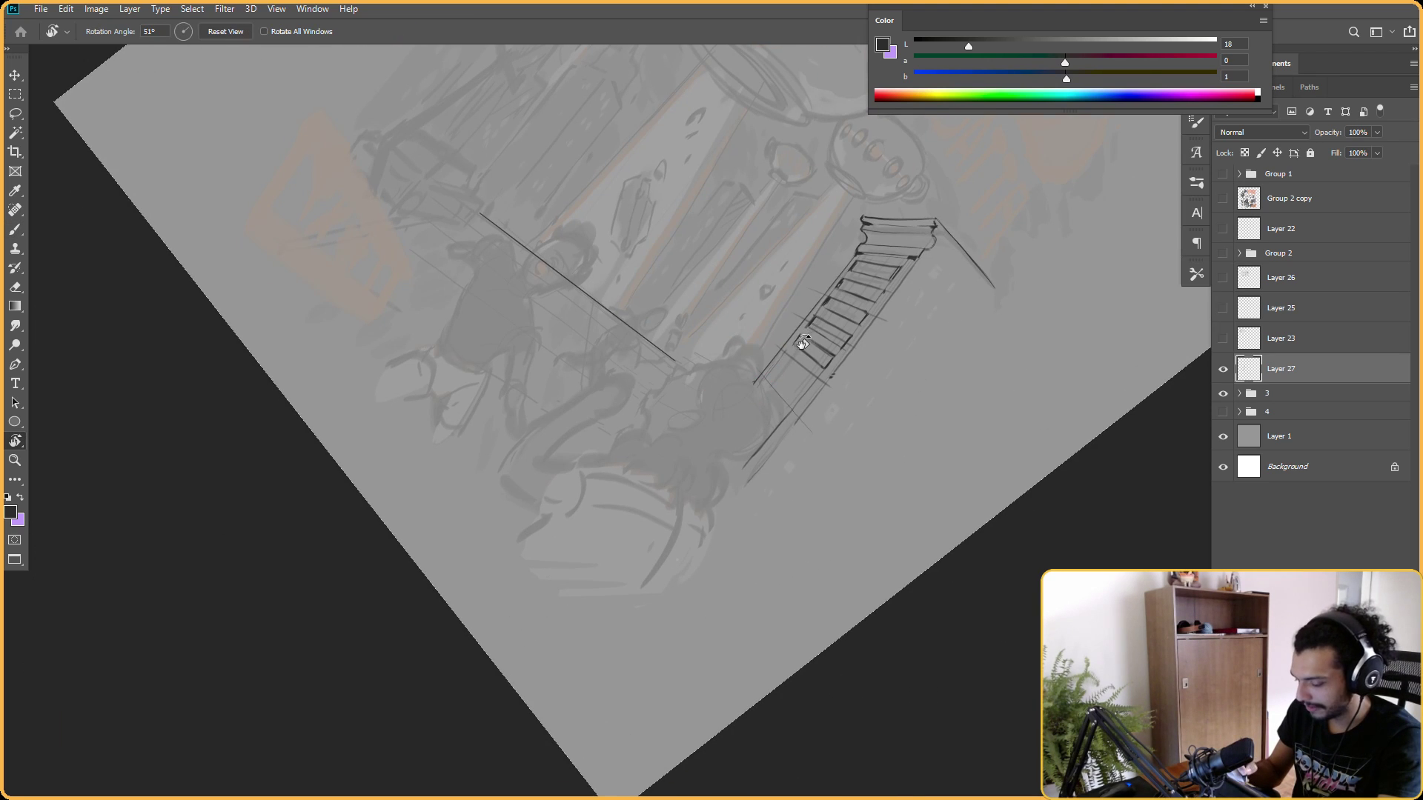
{"action": "key", "text": "b"}
{"action": "key", "text": "r"}
{"action": "key", "text": "Escape"}
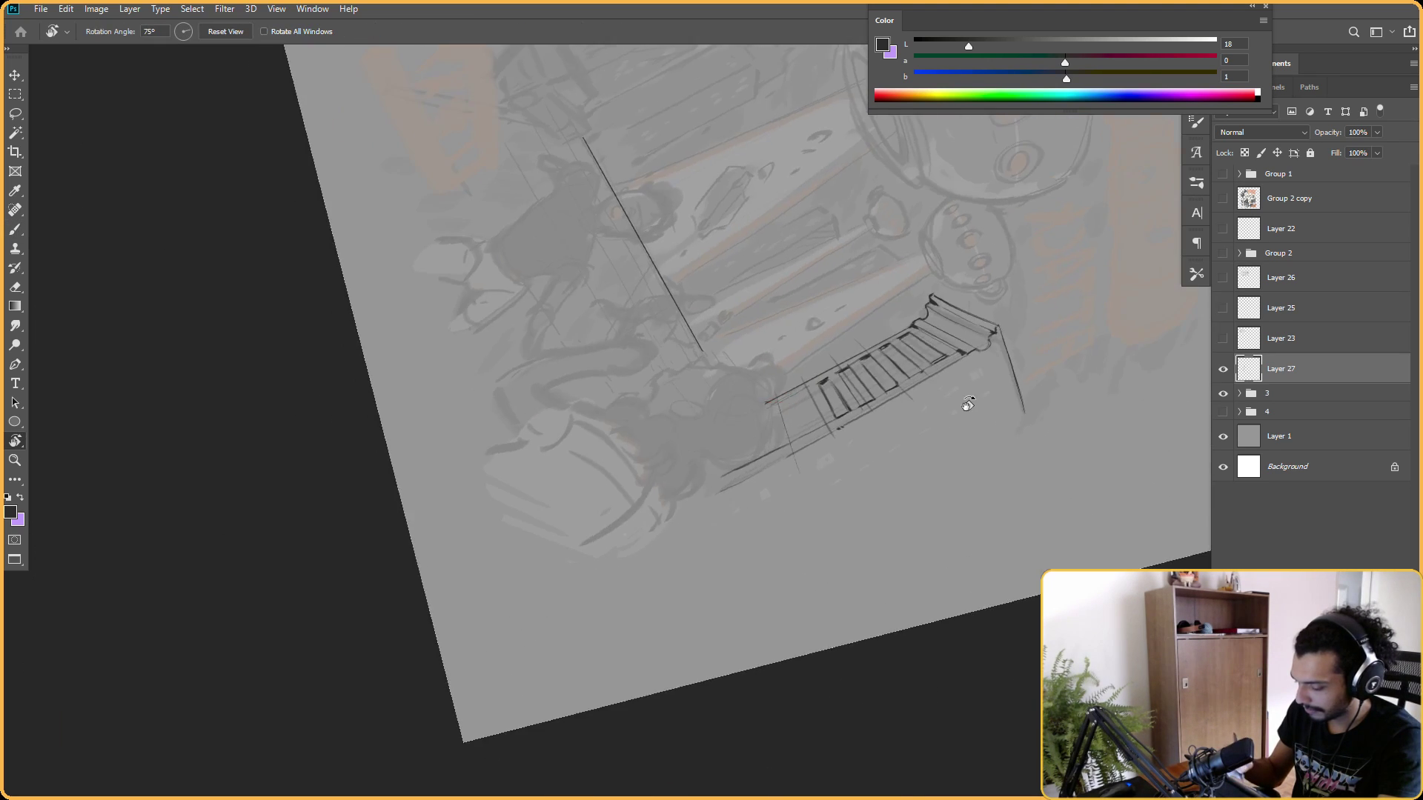
{"action": "key", "text": "b"}
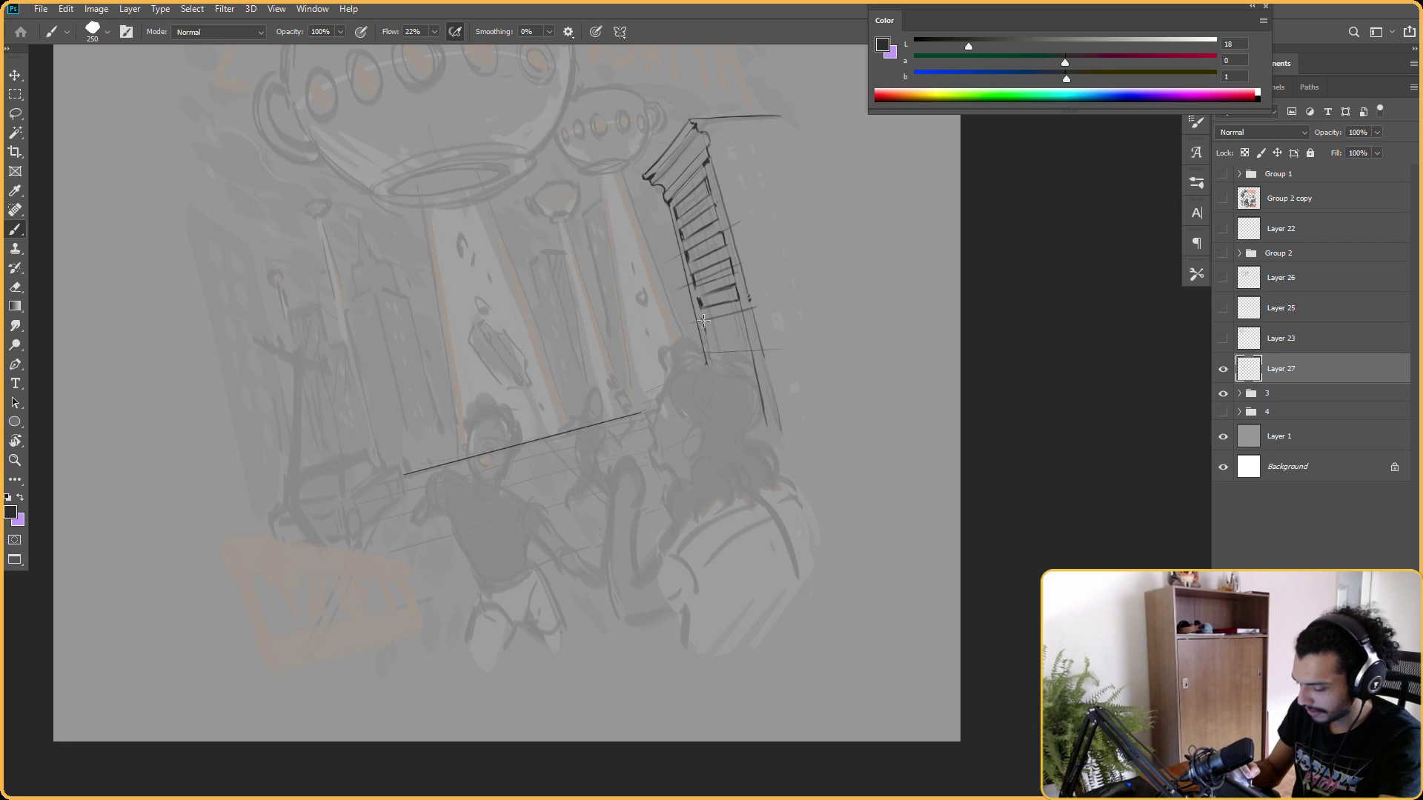
Ink the upper edge of the sixth window frame below the fifth and extend its inner side line downward.
{"action": "key", "text": "r"}
{"action": "left_click_drag", "start_coordinate": [705, 407], "coordinate": [639, 334]}
{"action": "key", "text": "e"}
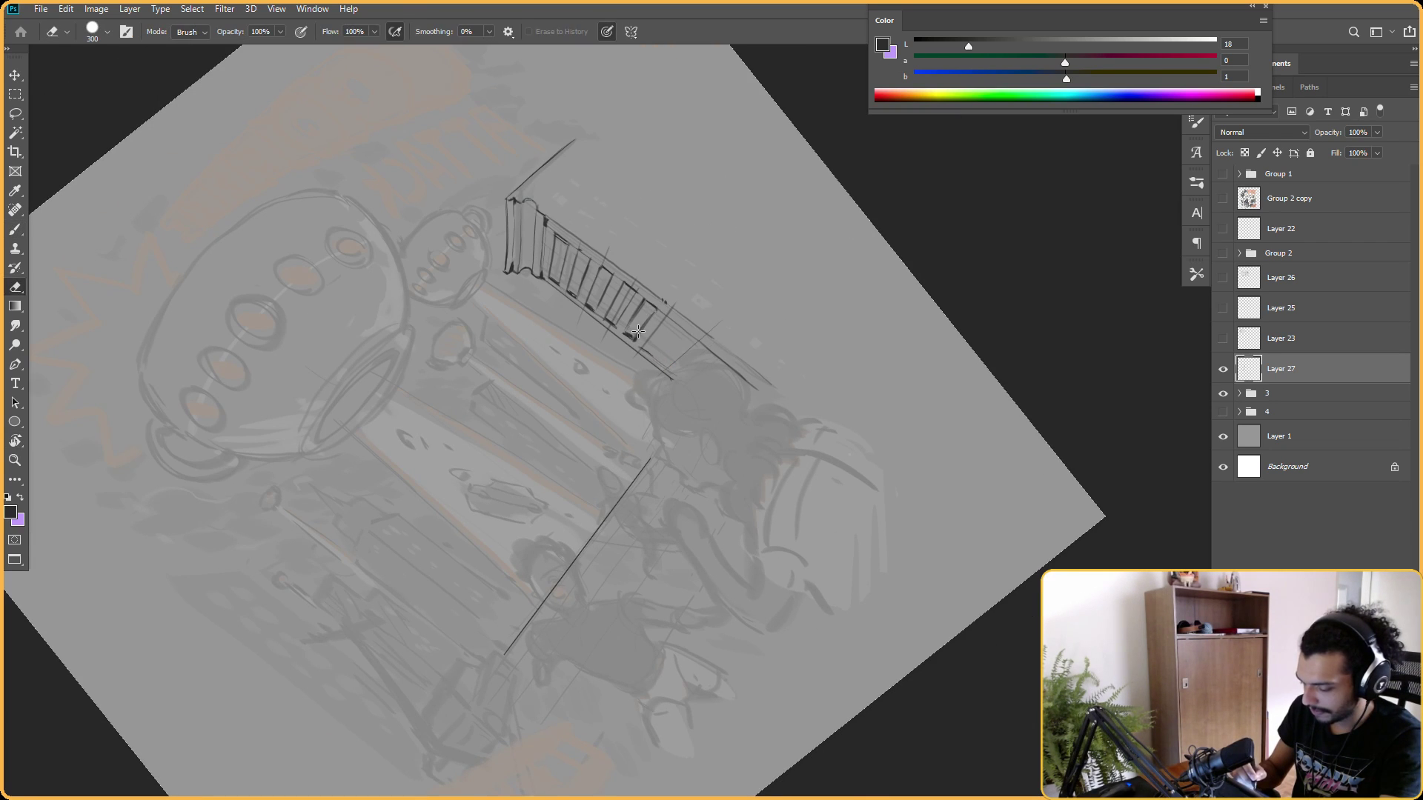
{"action": "key", "text": "b"}
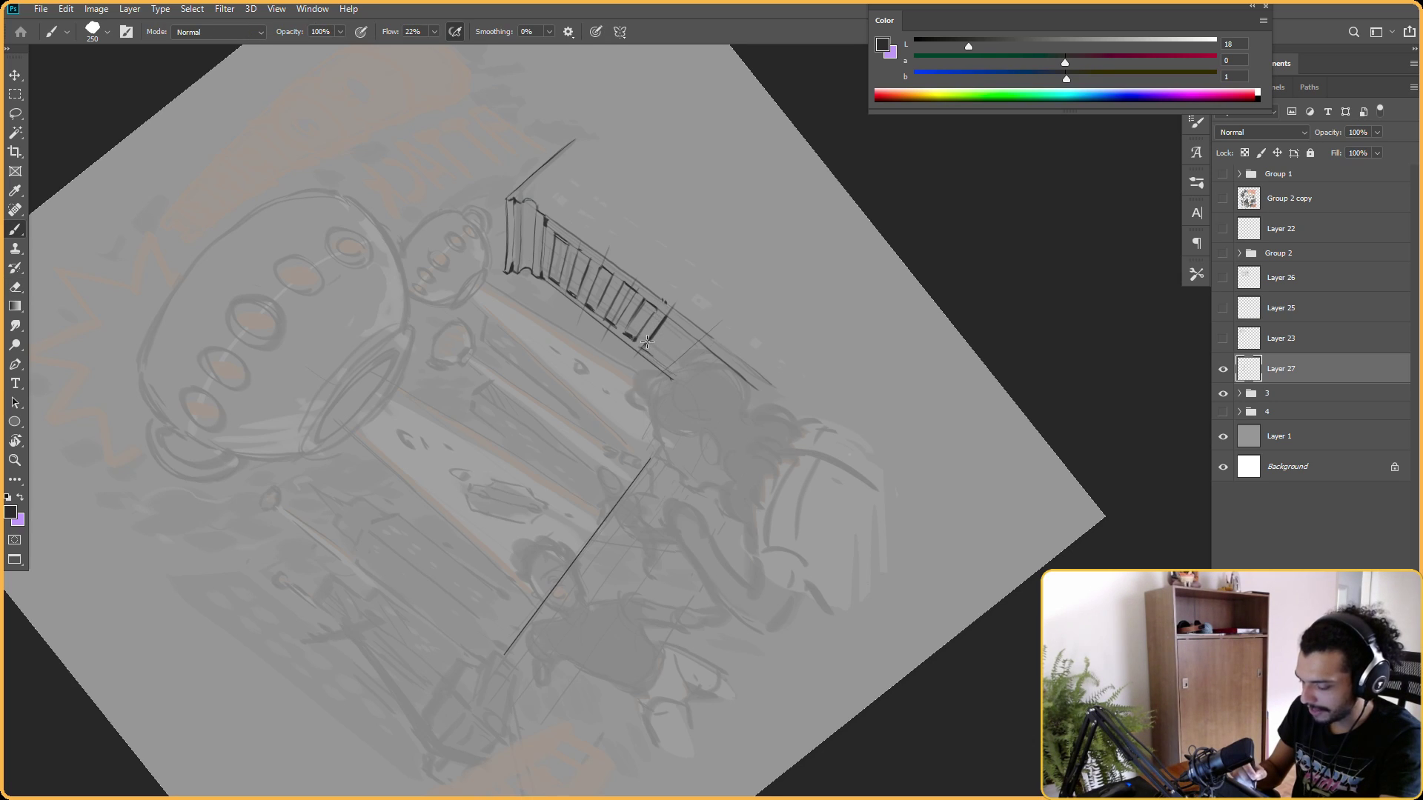
{"action": "key", "text": "Escape"}
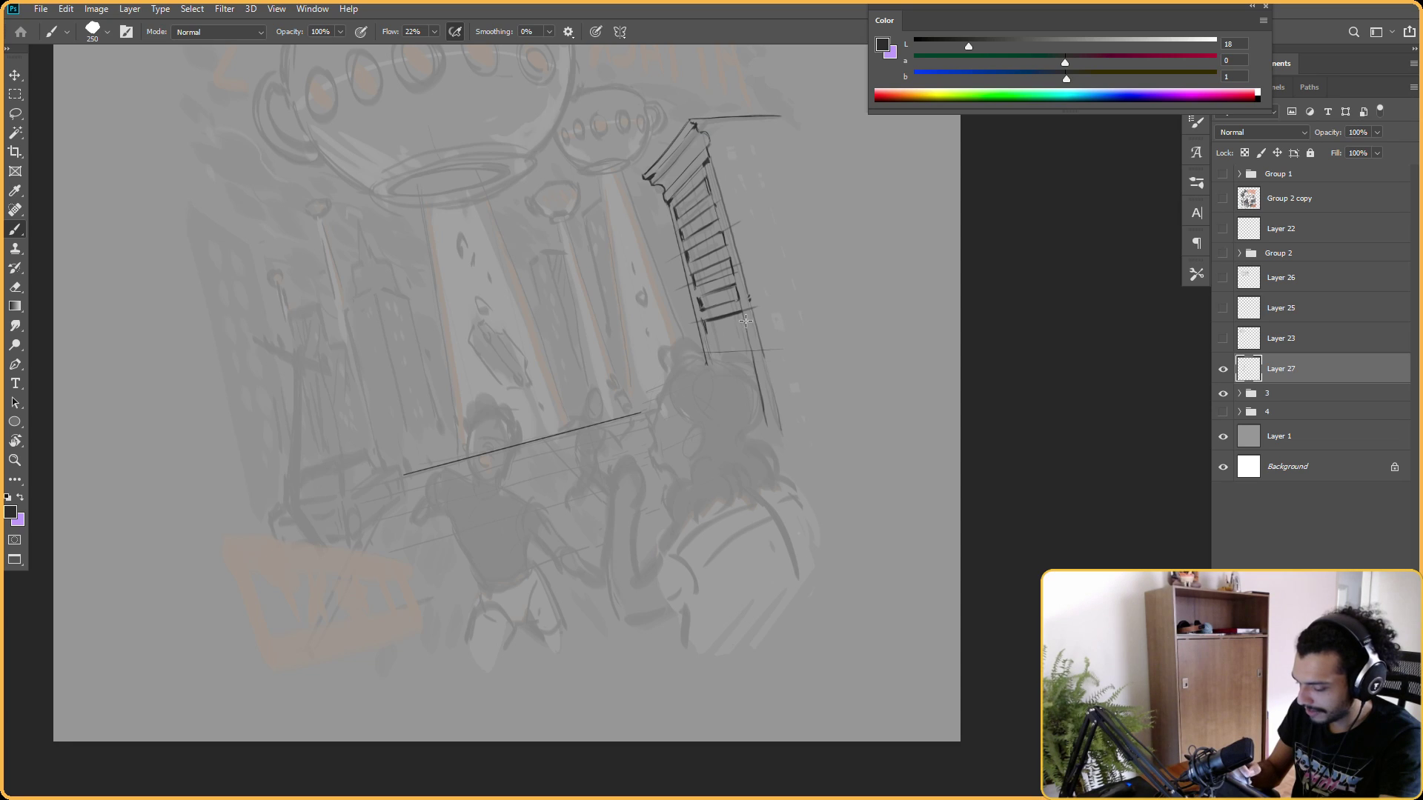
{"action": "key", "text": "r"}
{"action": "left_click_drag", "start_coordinate": [886, 410], "coordinate": [800, 397]}
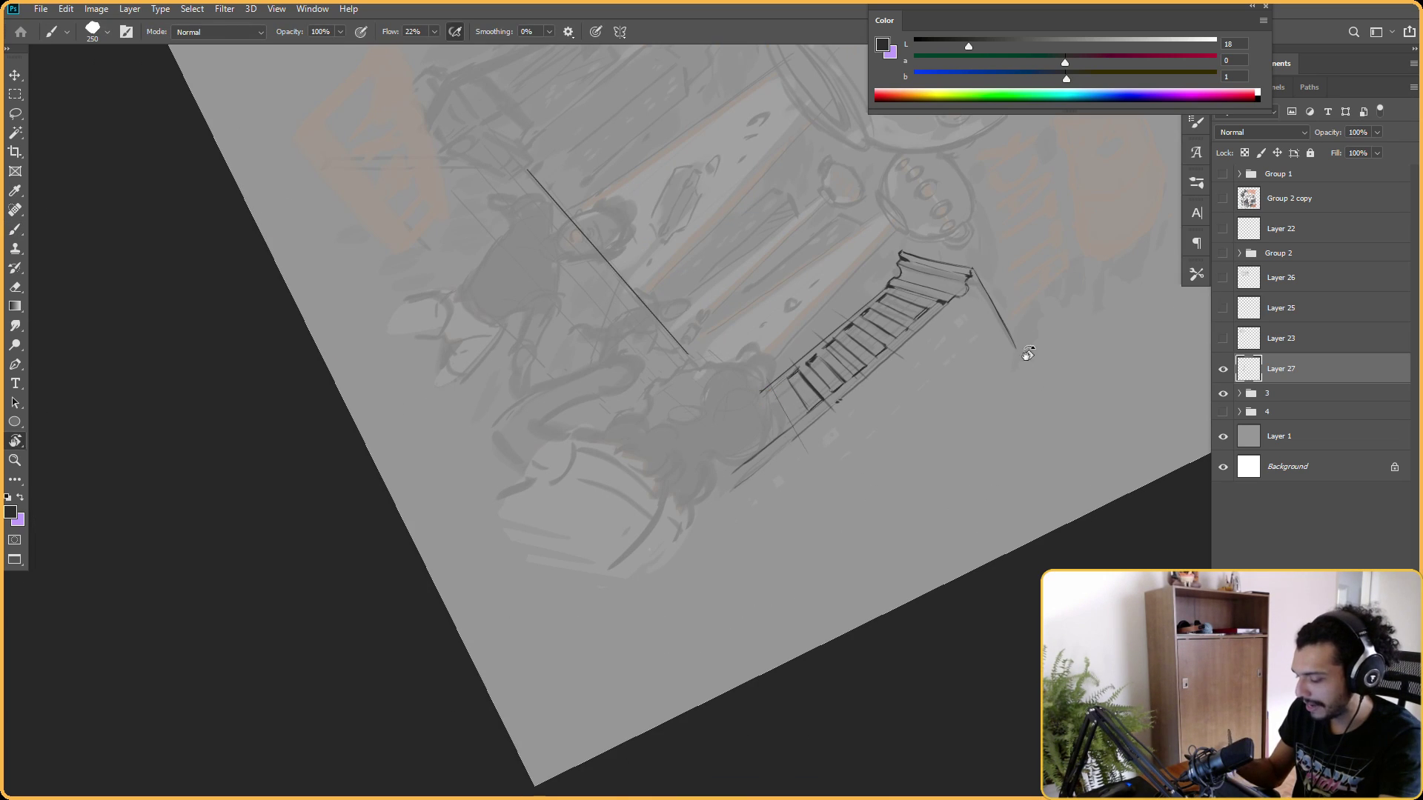
Ink the inner side and lower edge of the sixth window frame on the corner building's facade.
{"action": "key", "text": "r"}
{"action": "left_click_drag", "start_coordinate": [1030, 341], "coordinate": [826, 268]}
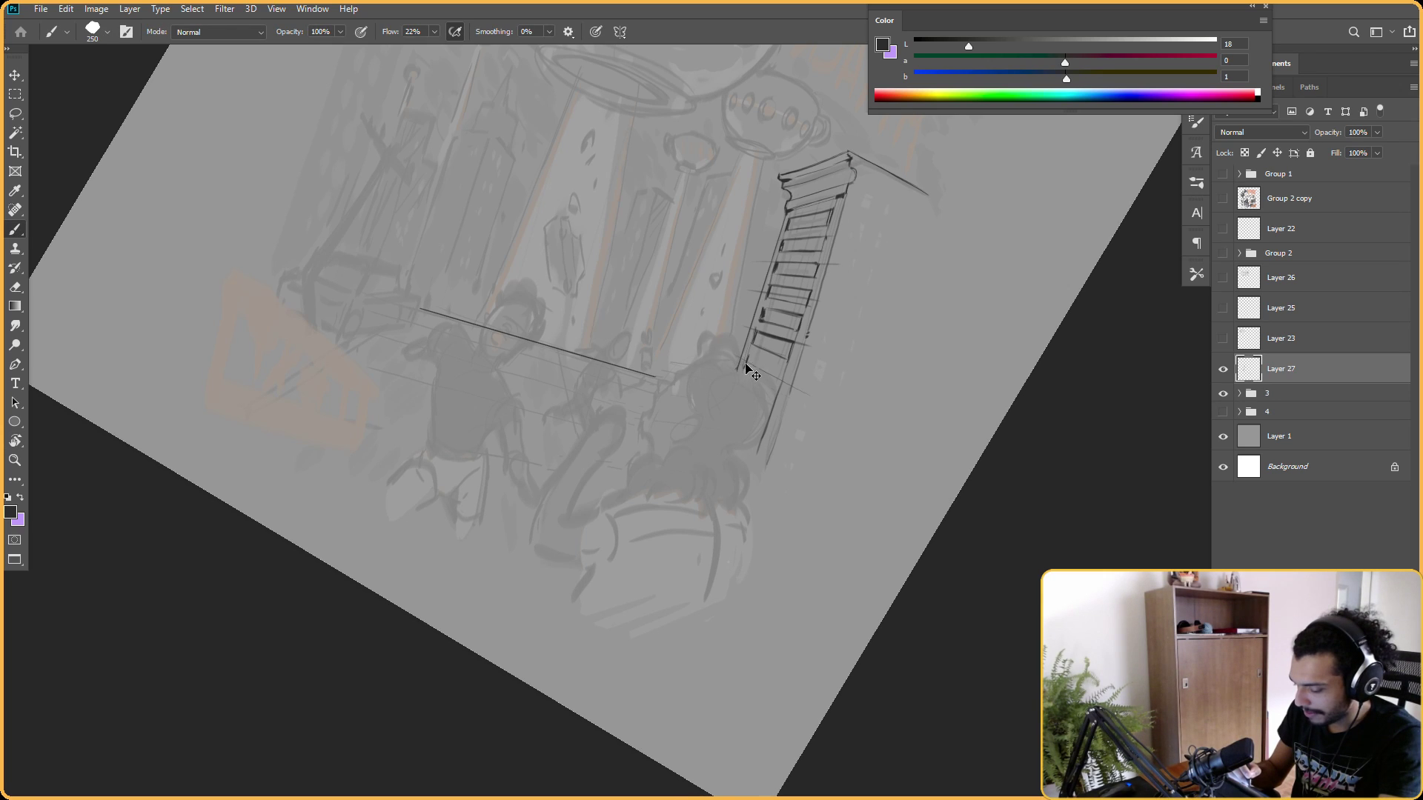
{"action": "key", "text": "r"}
{"action": "mouse_move", "coordinate": [748, 356]}
{"action": "left_mouse_down"}
{"action": "mouse_move", "coordinate": [635, 269]}
{"action": "mouse_move", "coordinate": [753, 245]}
{"action": "left_mouse_up"}
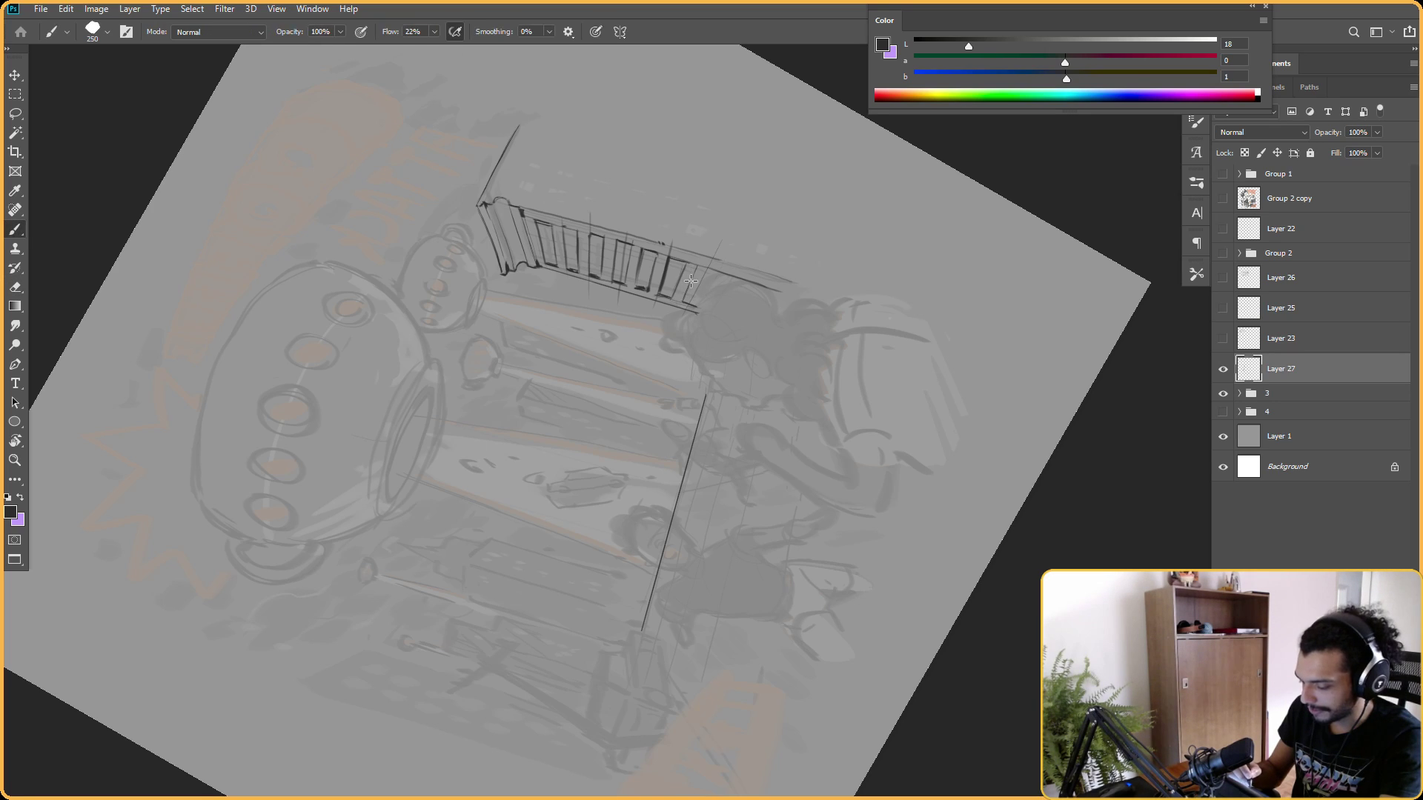
{"action": "key", "text": "e"}
{"action": "key", "text": "b"}
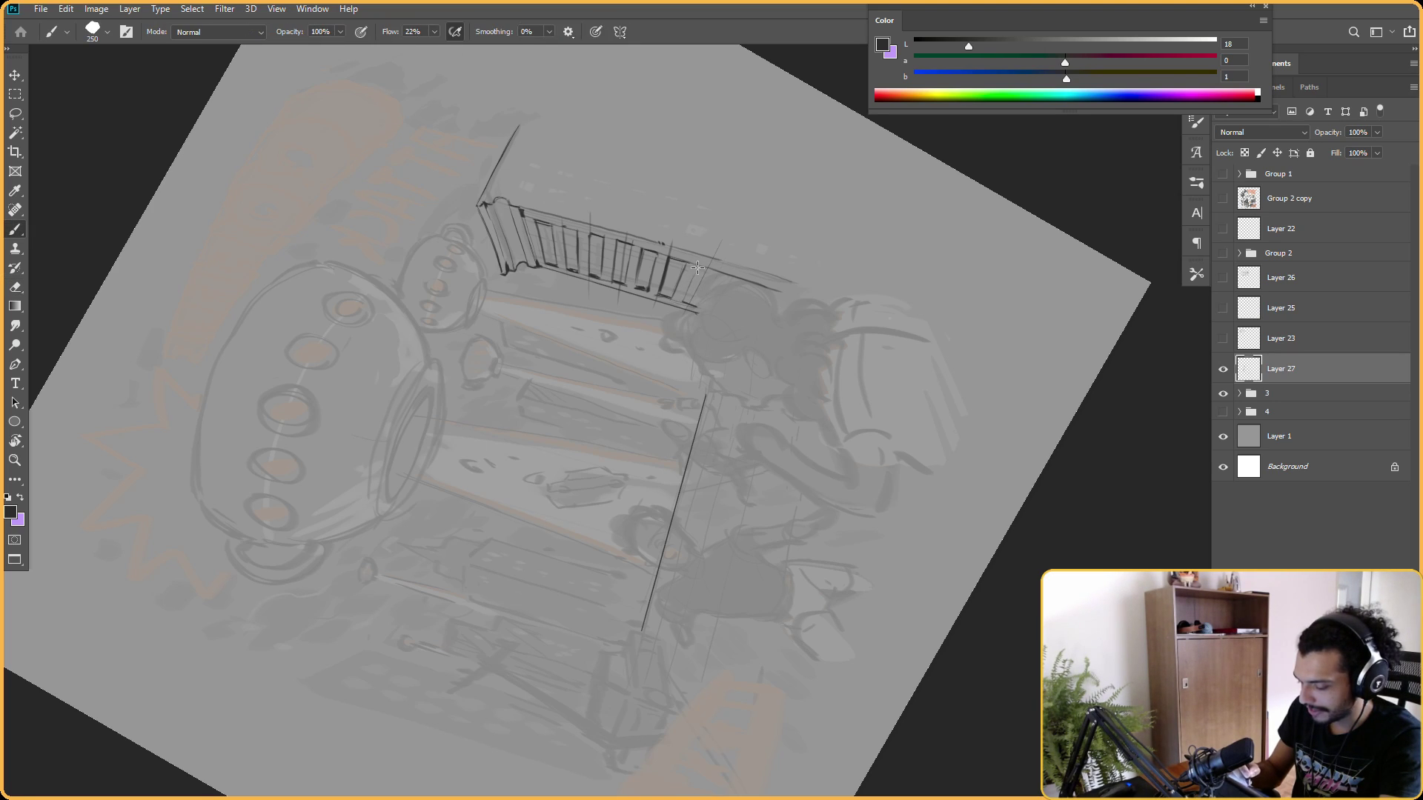
{"action": "mouse_move", "coordinate": [700, 261]}
{"action": "left_mouse_down"}
{"action": "mouse_move", "coordinate": [694, 303]}
{"action": "mouse_move", "coordinate": [889, 282]}
{"action": "mouse_move", "coordinate": [953, 340]}
{"action": "left_mouse_up"}
{"action": "key", "text": "r"}
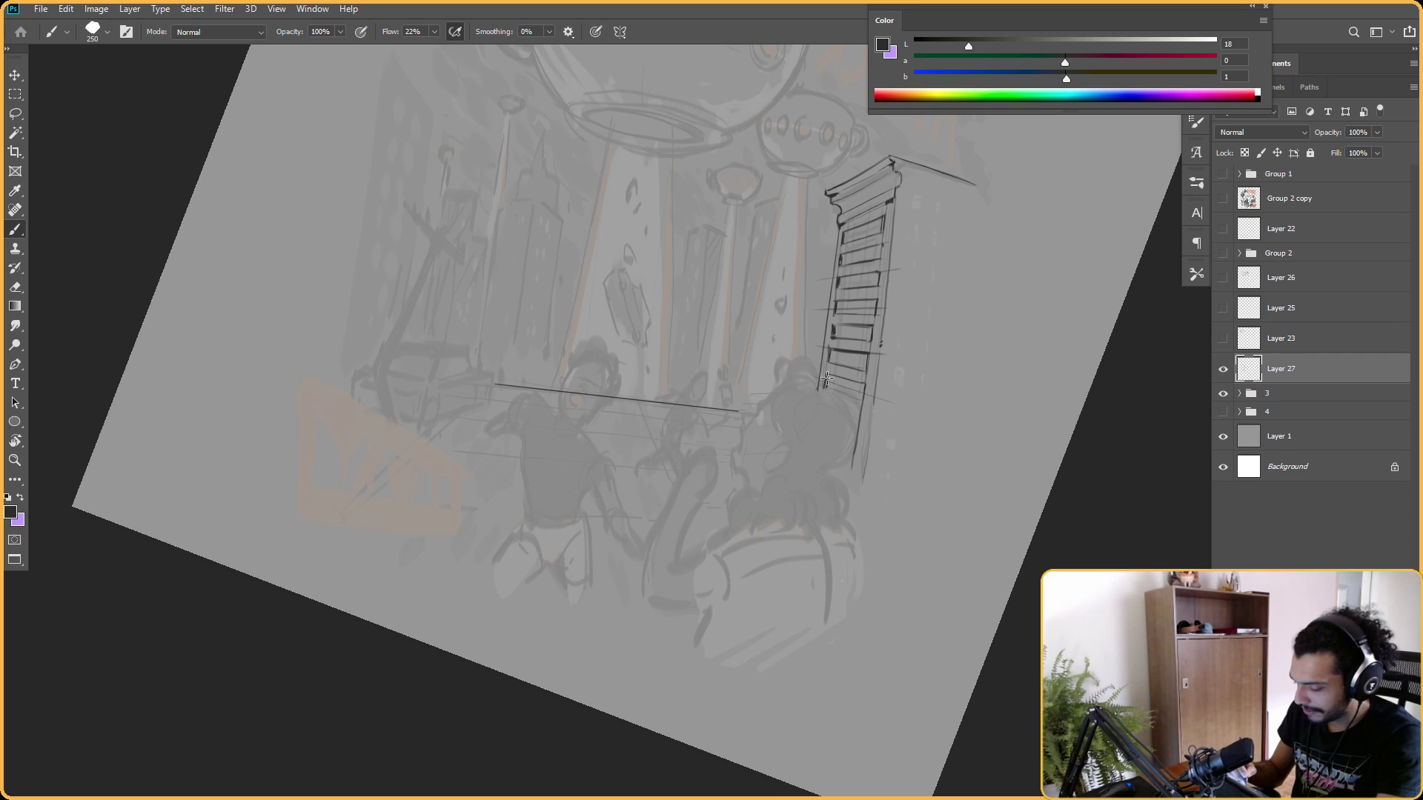
Clean up the sixth window frame's lines and inner corner with alternating eraser and brush touches.
{"action": "key", "text": "e"}
{"action": "key", "text": "r"}
{"action": "left_click_drag", "start_coordinate": [850, 336], "coordinate": [860, 307]}
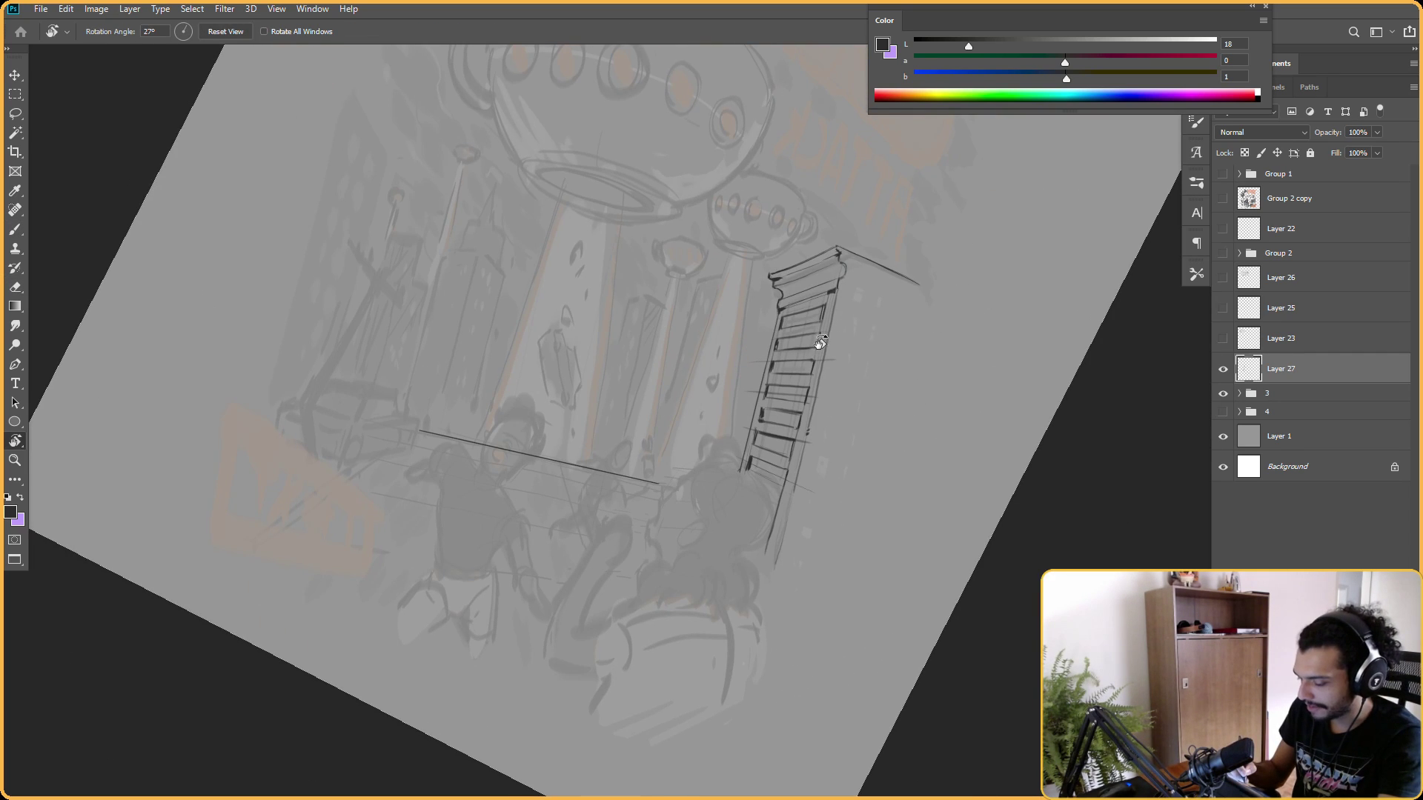
{"action": "key", "text": "e"}
{"action": "left_click_drag", "start_coordinate": [828, 225], "coordinate": [796, 306]}
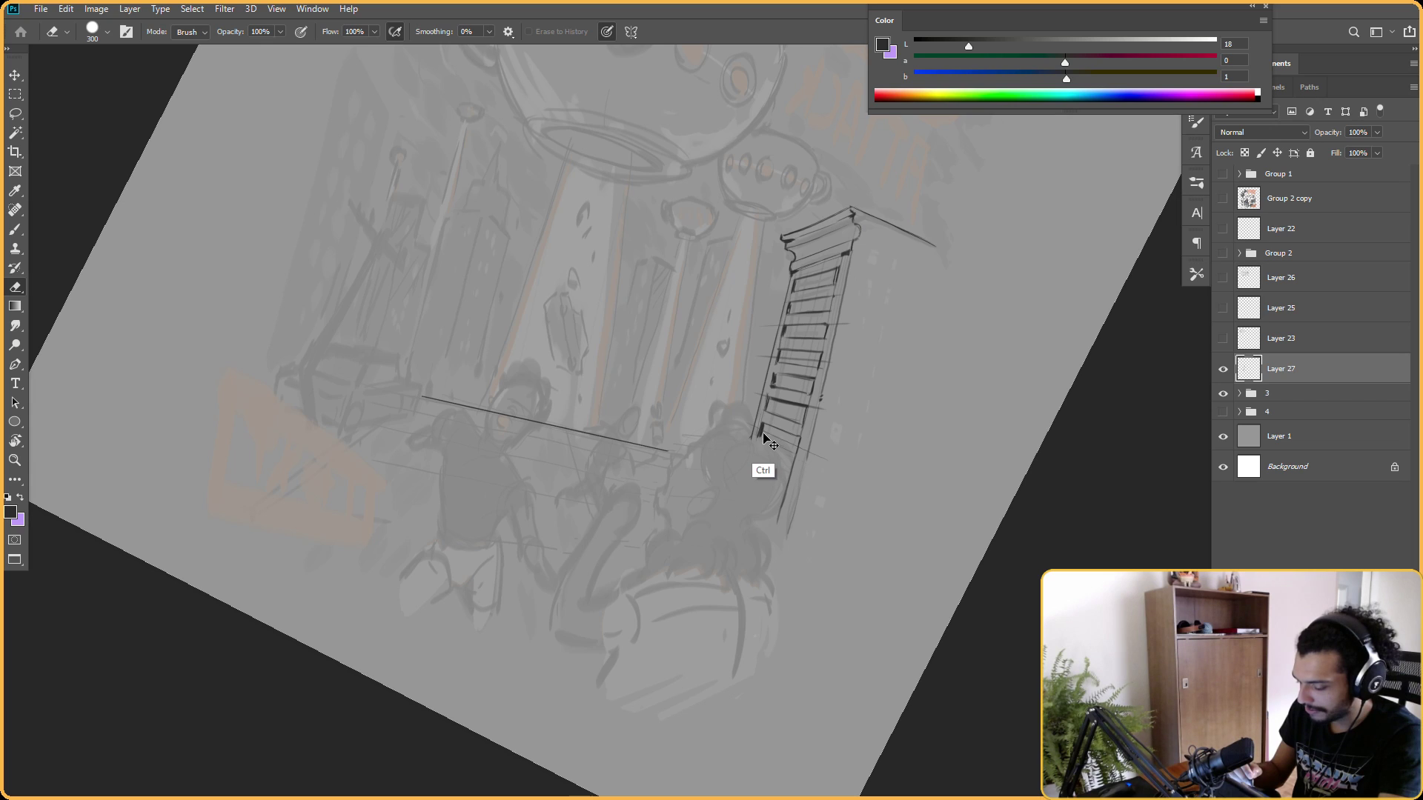
{"action": "key", "text": "b"}
{"action": "key", "text": "e"}
{"action": "key", "text": "h"}
{"action": "left_click_drag", "start_coordinate": [874, 254], "coordinate": [817, 119]}
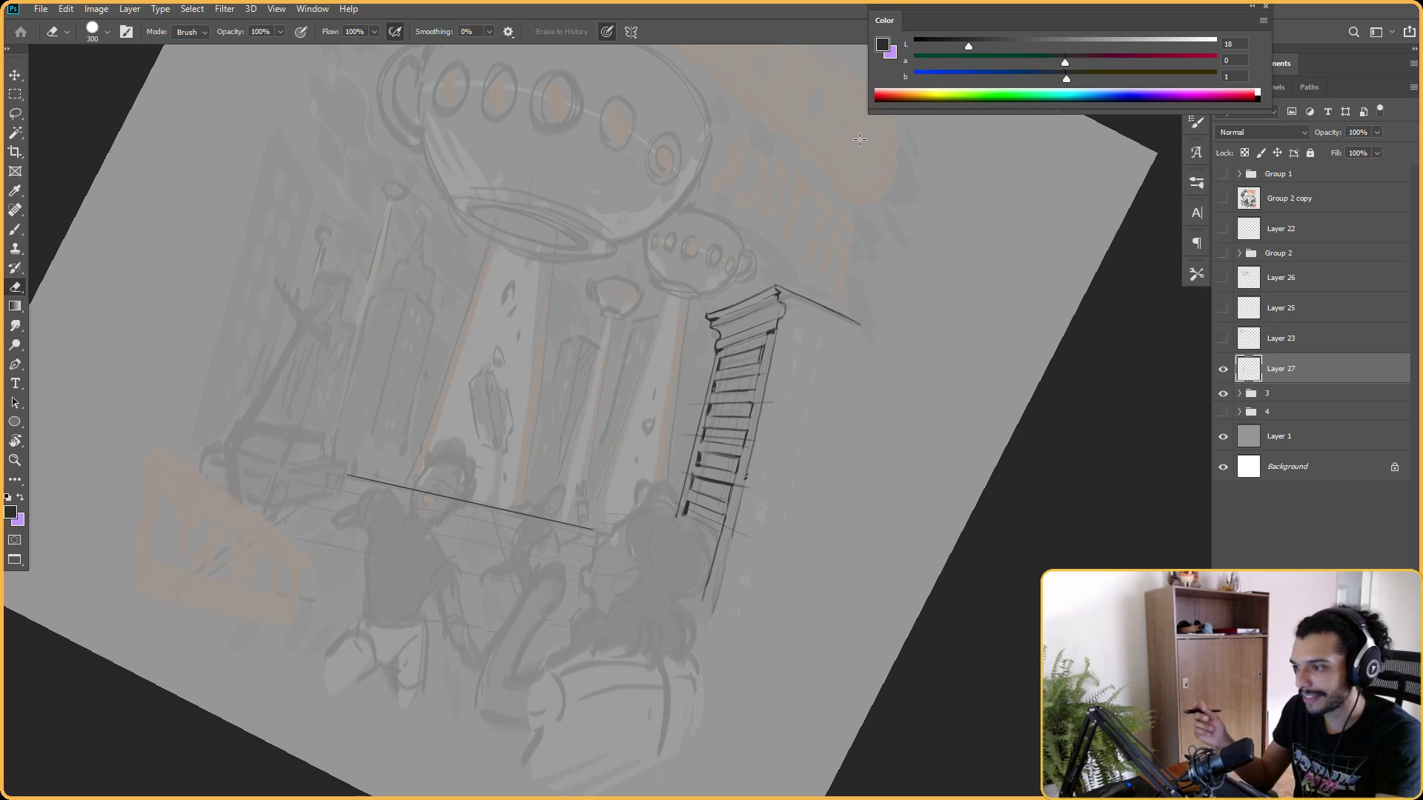
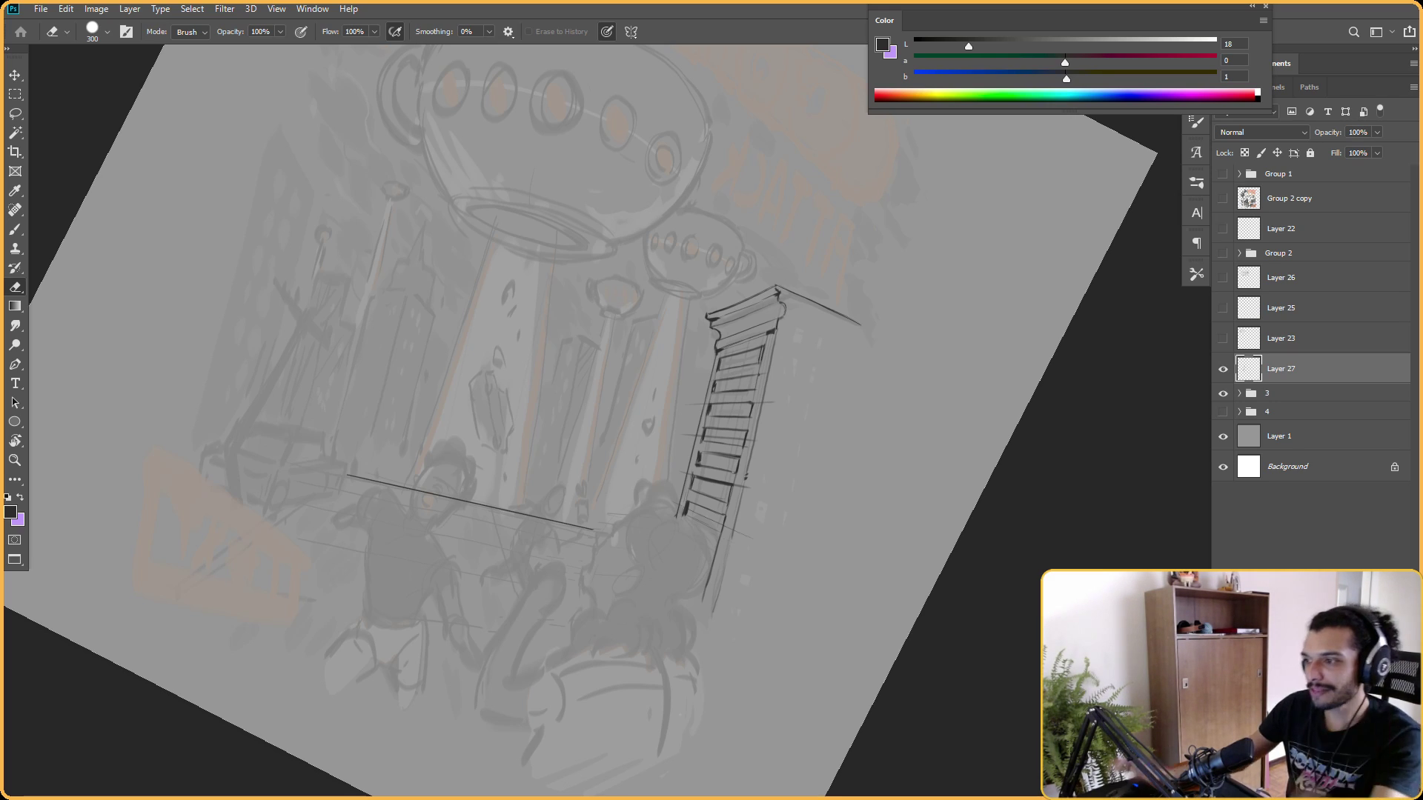
Ink short contour strokes on the small UFO's outer rim and lower base, with the brush size at 300.
{"action": "key", "text": "ctrl"}
{"action": "mouse_move", "coordinate": [1017, 365]}
{"action": "left_mouse_down"}
{"action": "mouse_move", "coordinate": [866, 229]}
{"action": "mouse_move", "coordinate": [898, 204]}
{"action": "mouse_move", "coordinate": [879, 219]}
{"action": "left_mouse_up"}
{"action": "key", "text": "b"}
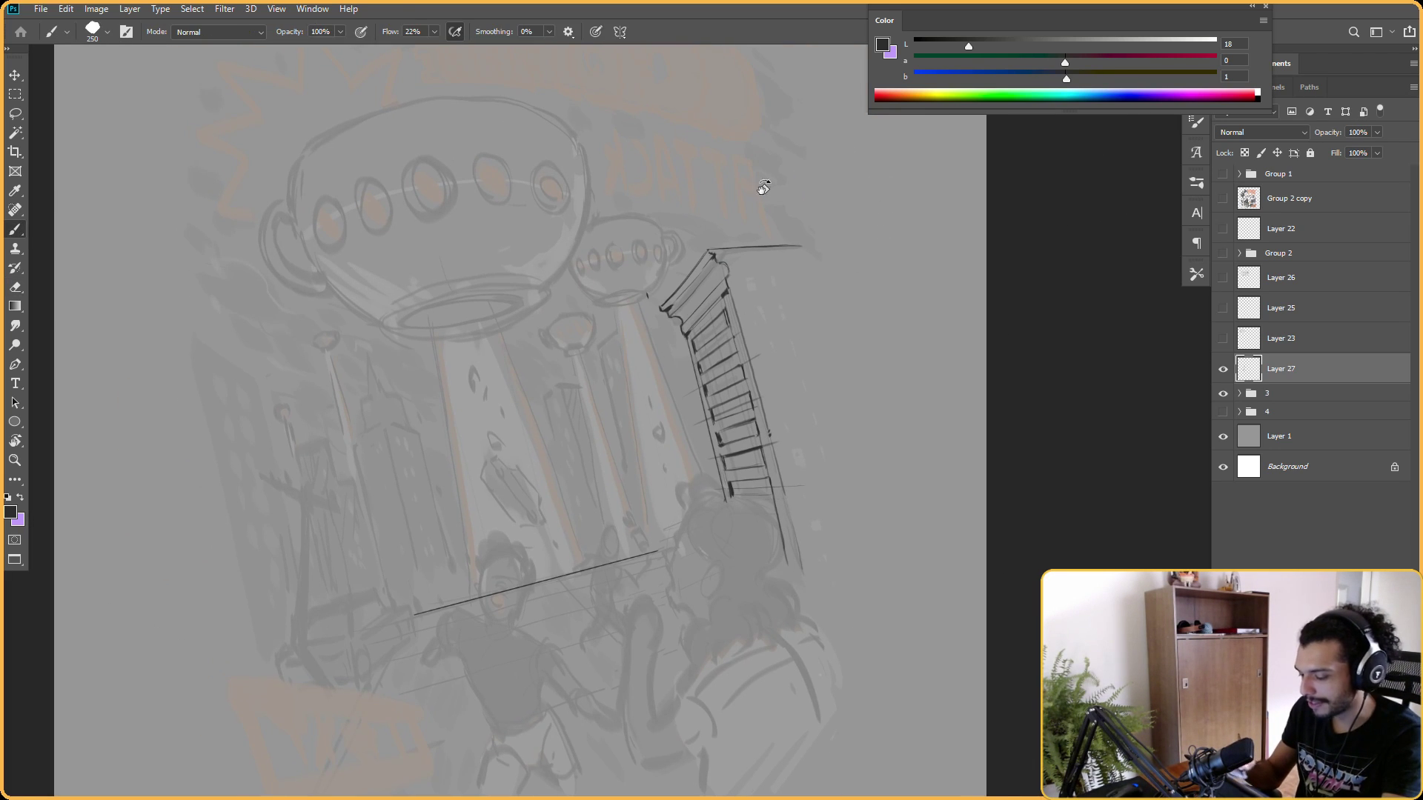
{"action": "key", "text": "r"}
{"action": "left_click_drag", "start_coordinate": [758, 187], "coordinate": [654, 275]}
{"action": "key", "text": "r"}
{"action": "mouse_move", "coordinate": [770, 190]}
{"action": "left_mouse_down"}
{"action": "mouse_move", "coordinate": [880, 280]}
{"action": "mouse_move", "coordinate": [657, 191]}
{"action": "left_mouse_up"}
{"action": "key", "text": "bracketleft"}
{"action": "key", "text": "bracketright"}
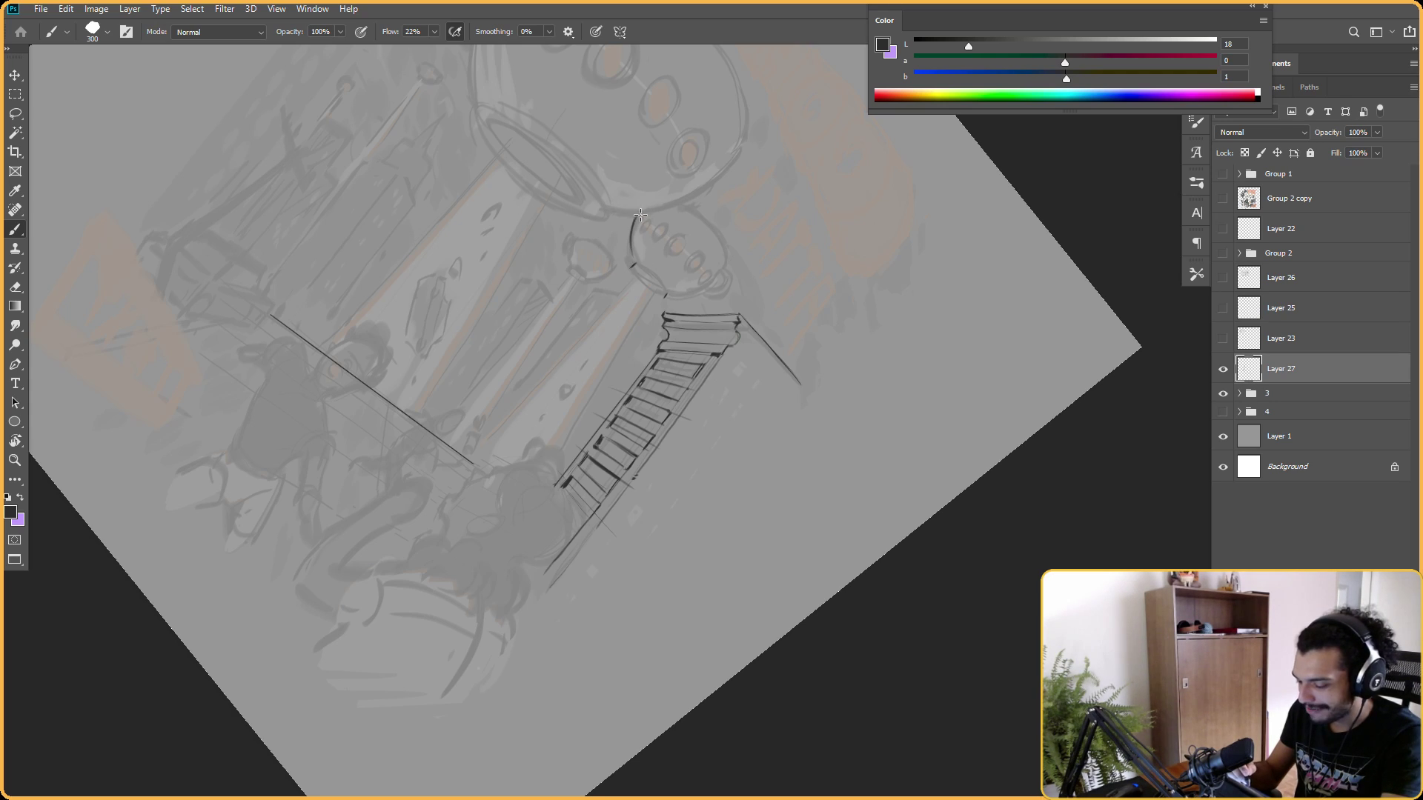
Ink the first roofline stroke and outer corner of the background building behind the small UFO's beam.
{"action": "key", "text": "Escape"}
{"action": "key", "text": "ctrl+0"}
{"action": "scroll", "coordinate": [714, 337], "scroll_direction": "up", "scroll_amount": 2}
{"action": "key", "text": "r"}
{"action": "left_click_drag", "start_coordinate": [741, 237], "coordinate": [646, 268]}
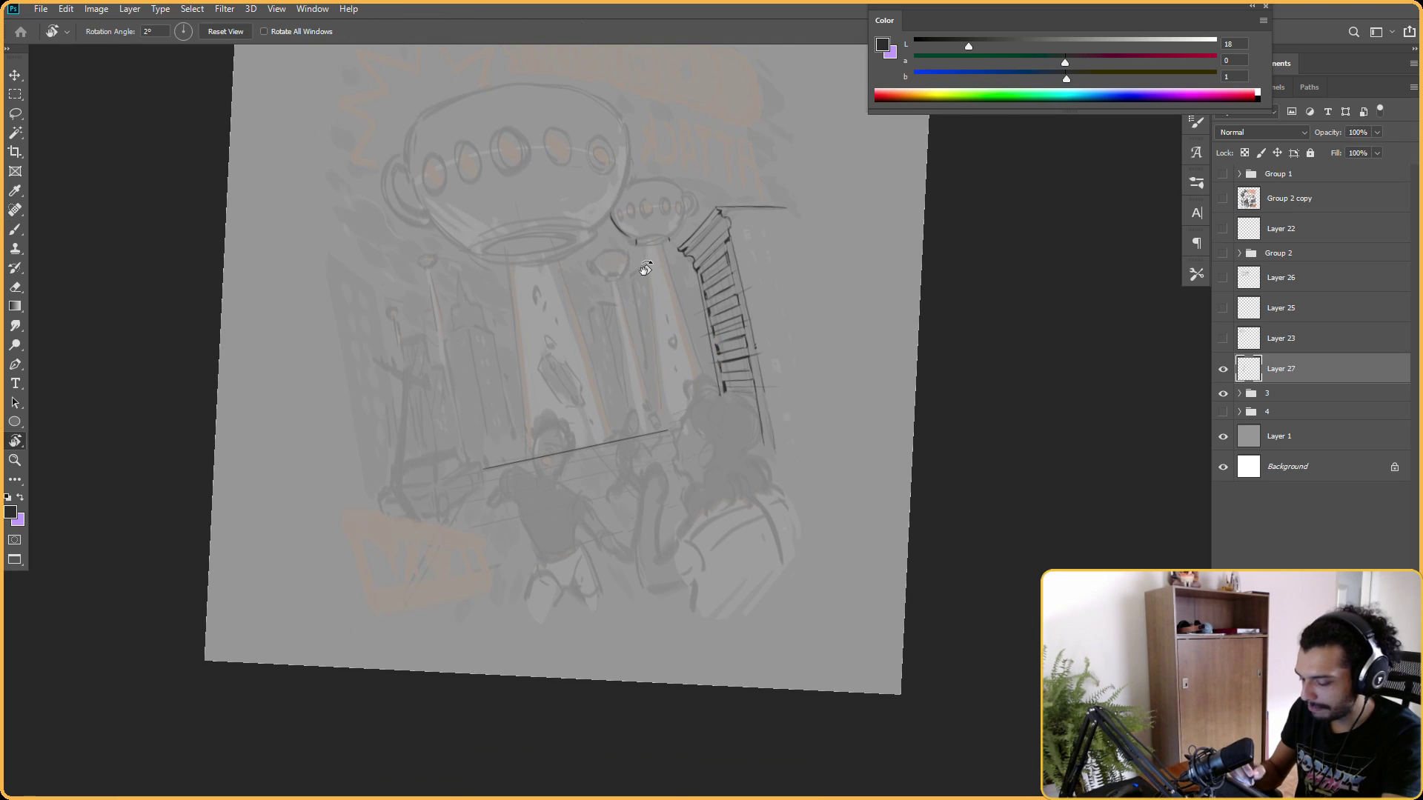
{"action": "key", "text": "b"}
{"action": "key", "text": "r"}
{"action": "left_click_drag", "start_coordinate": [852, 159], "coordinate": [843, 309]}
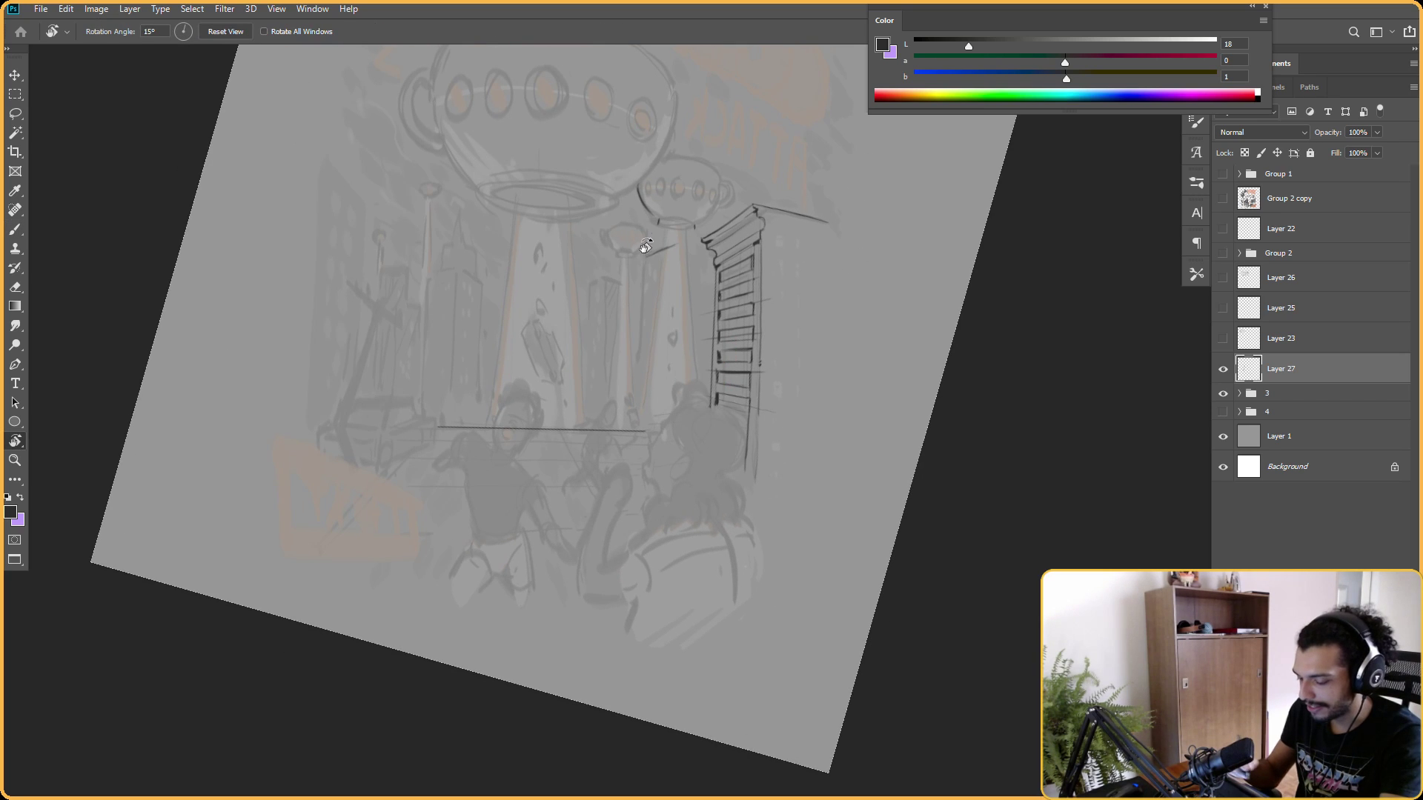
{"action": "key", "text": "b"}
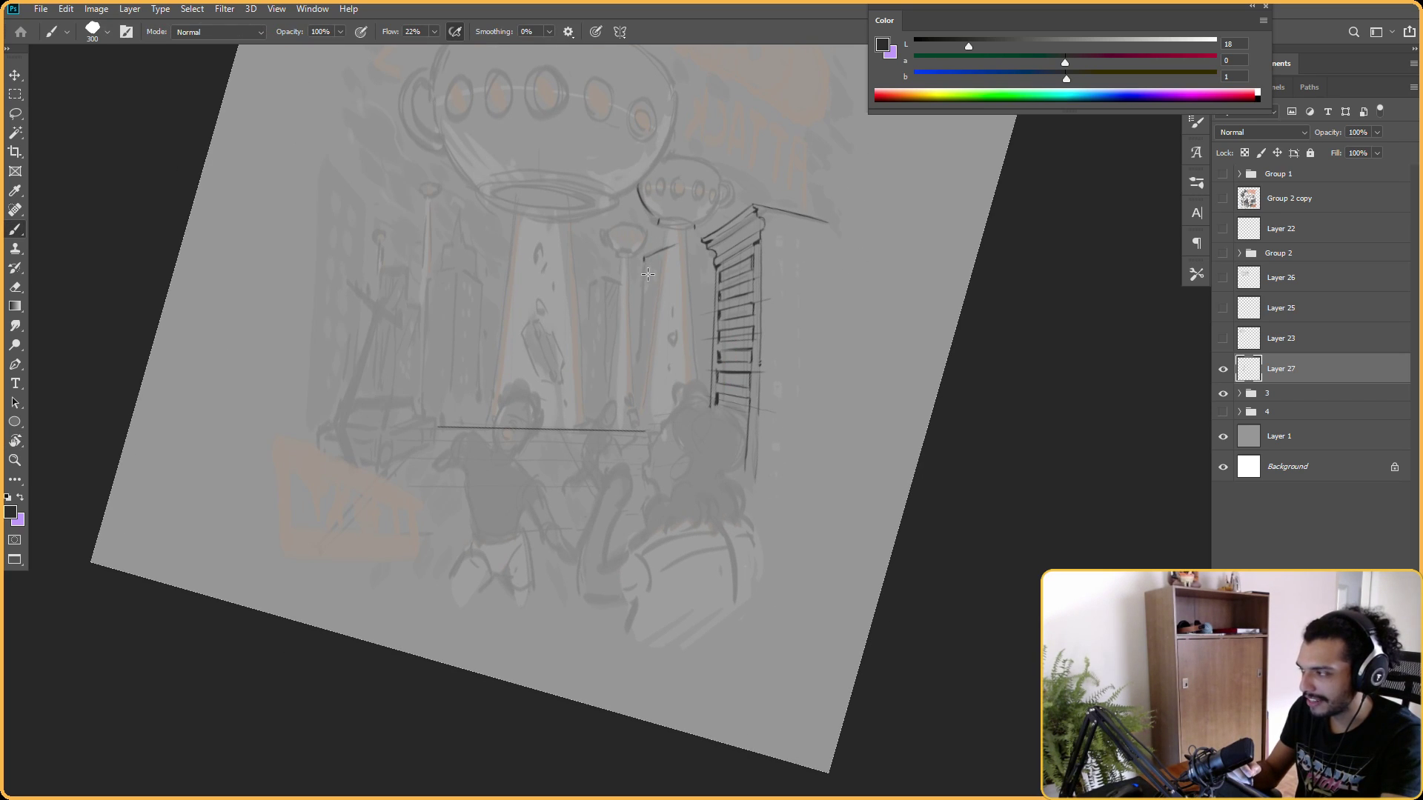
{"action": "scroll", "coordinate": [659, 252], "scroll_direction": "up", "scroll_amount": 2}
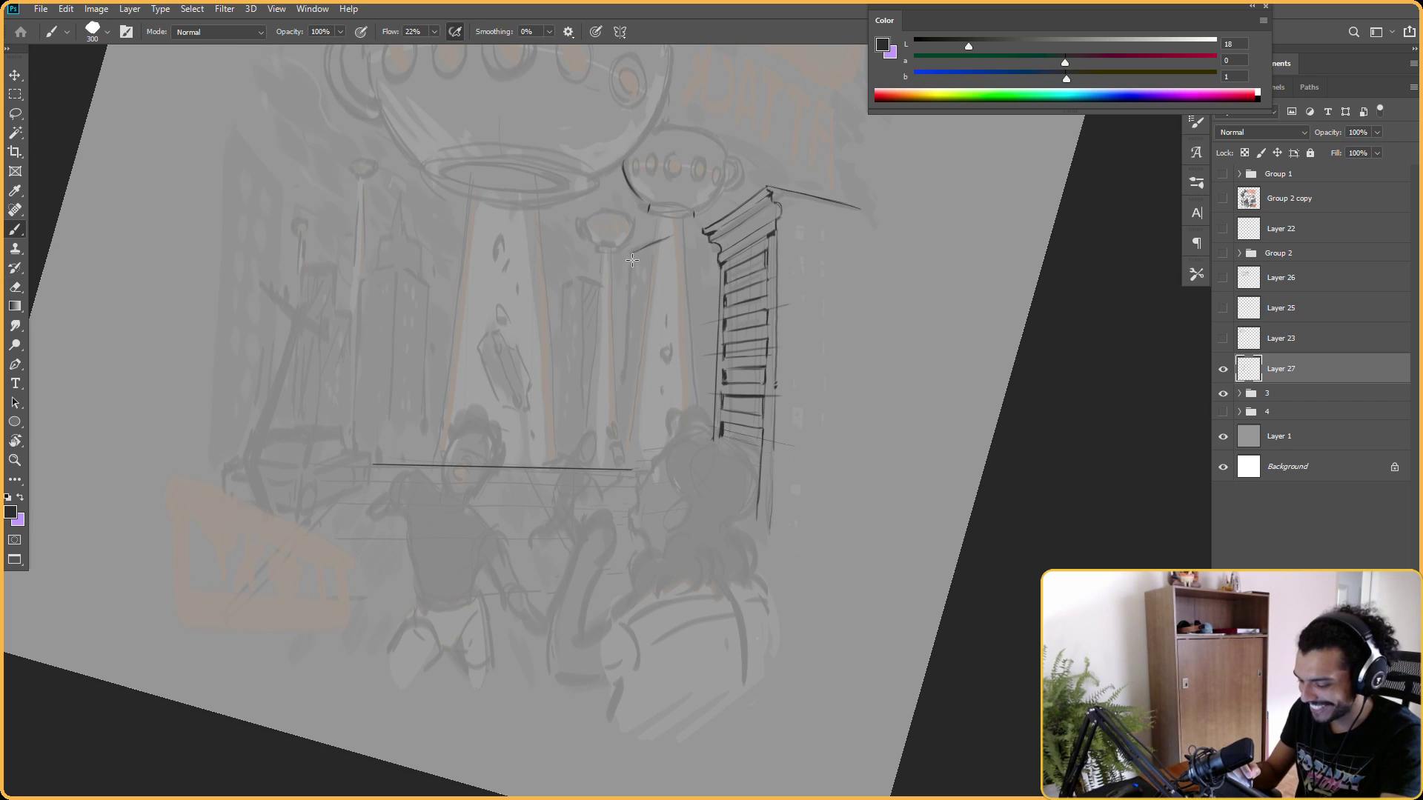
Extend the background building's roofline across the small UFO's beam and tidy its outer corner.
{"action": "key", "text": "r"}
{"action": "mouse_move", "coordinate": [830, 172]}
{"action": "left_mouse_down"}
{"action": "mouse_move", "coordinate": [580, 267]}
{"action": "mouse_move", "coordinate": [832, 133]}
{"action": "mouse_move", "coordinate": [594, 234]}
{"action": "left_mouse_up"}
{"action": "key", "text": "e"}
{"action": "key", "text": "b"}
{"action": "key", "text": "r"}
{"action": "key", "text": "b"}
{"action": "key", "text": "r"}
{"action": "left_click_drag", "start_coordinate": [577, 307], "coordinate": [753, 244]}
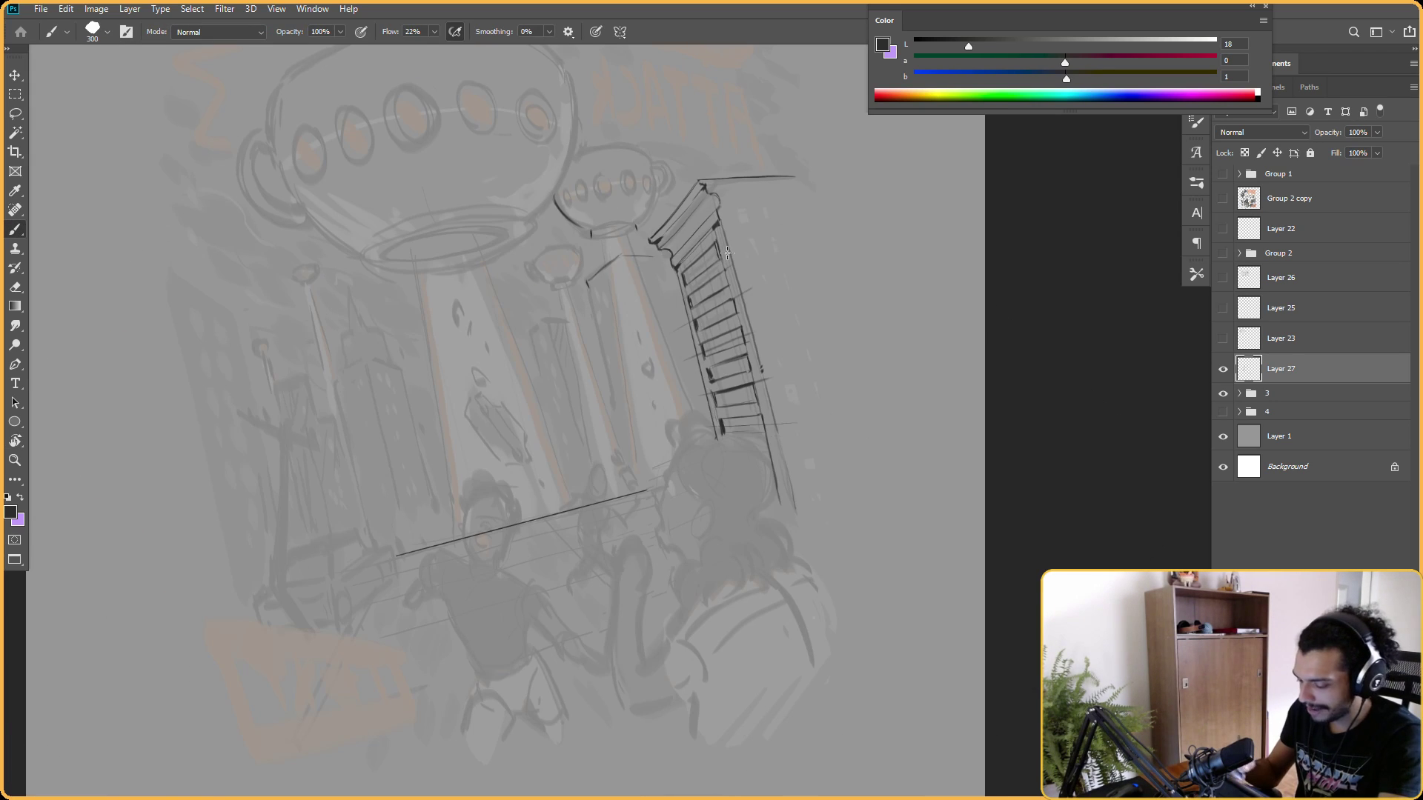
Ink the background building's side edge and short ledge meeting the corner building, erasing the excess line.
{"action": "left_click_drag", "start_coordinate": [654, 257], "coordinate": [666, 299]}
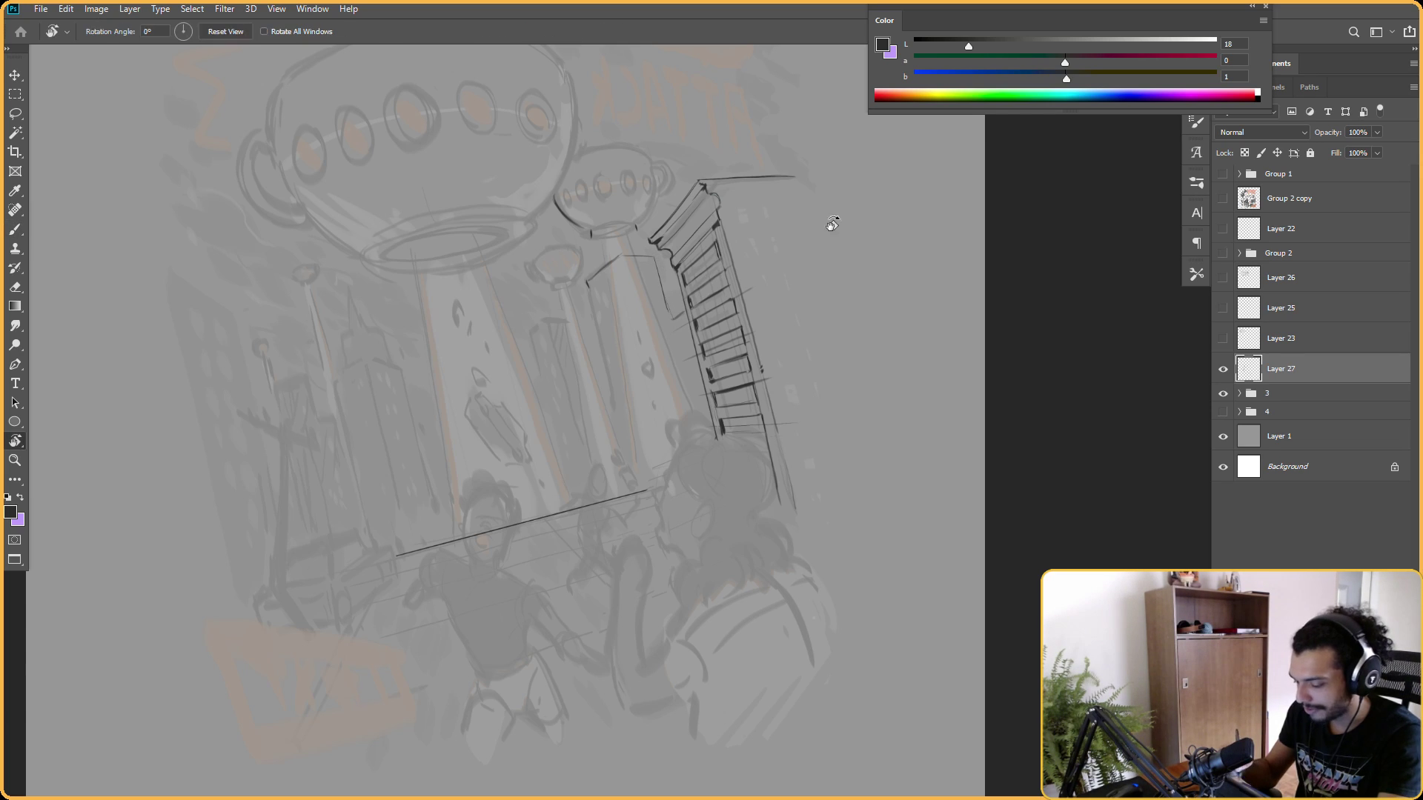
{"action": "key", "text": "r"}
{"action": "left_click_drag", "start_coordinate": [838, 222], "coordinate": [620, 359]}
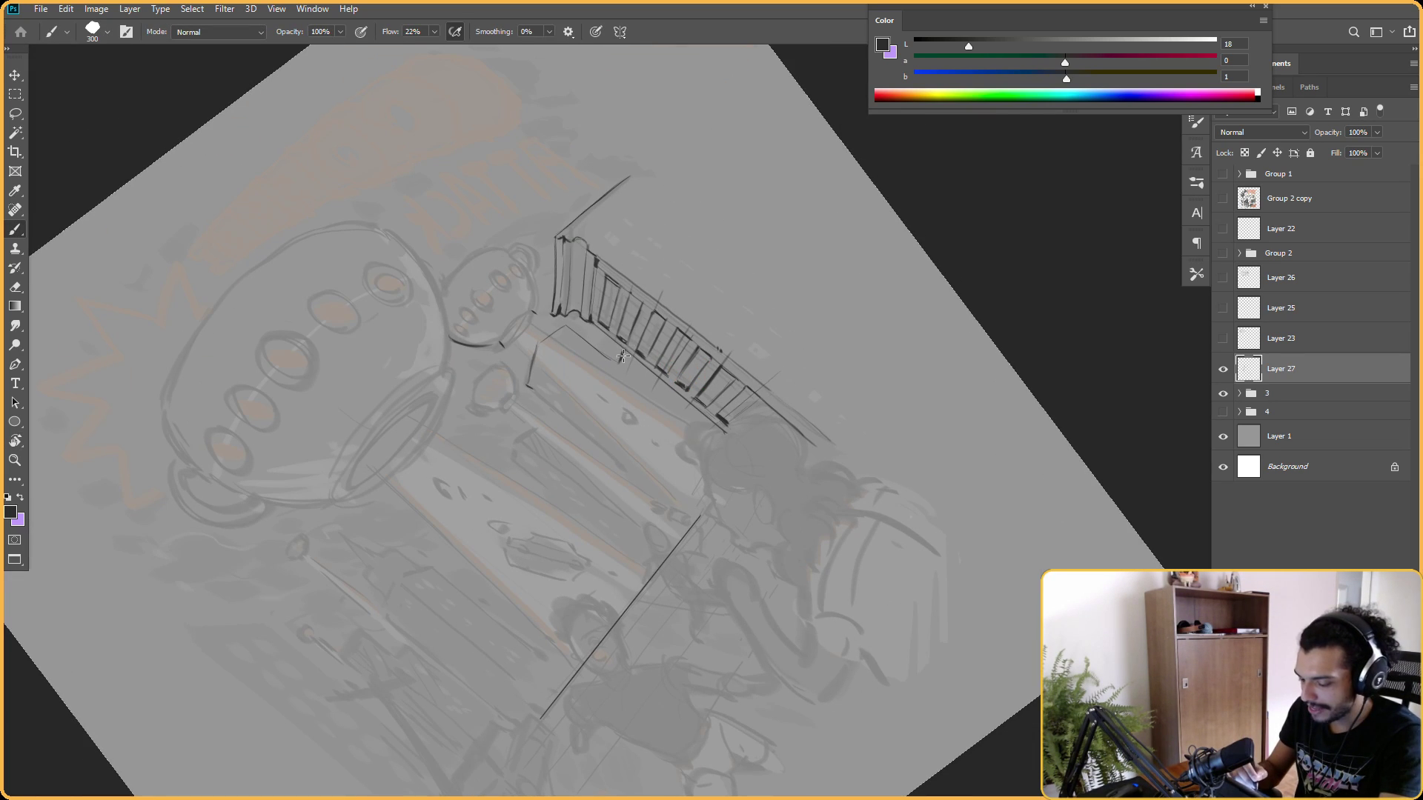
{"action": "key", "text": "e"}
{"action": "key", "text": "b"}
{"action": "key", "text": "r"}
{"action": "mouse_move", "coordinate": [621, 357]}
{"action": "left_mouse_down"}
{"action": "mouse_move", "coordinate": [721, 312]}
{"action": "mouse_move", "coordinate": [731, 253]}
{"action": "left_mouse_up"}
{"action": "mouse_move", "coordinate": [719, 311]}
{"action": "left_mouse_down"}
{"action": "mouse_move", "coordinate": [731, 252]}
{"action": "mouse_move", "coordinate": [719, 310]}
{"action": "left_mouse_up"}
{"action": "key", "text": "e"}
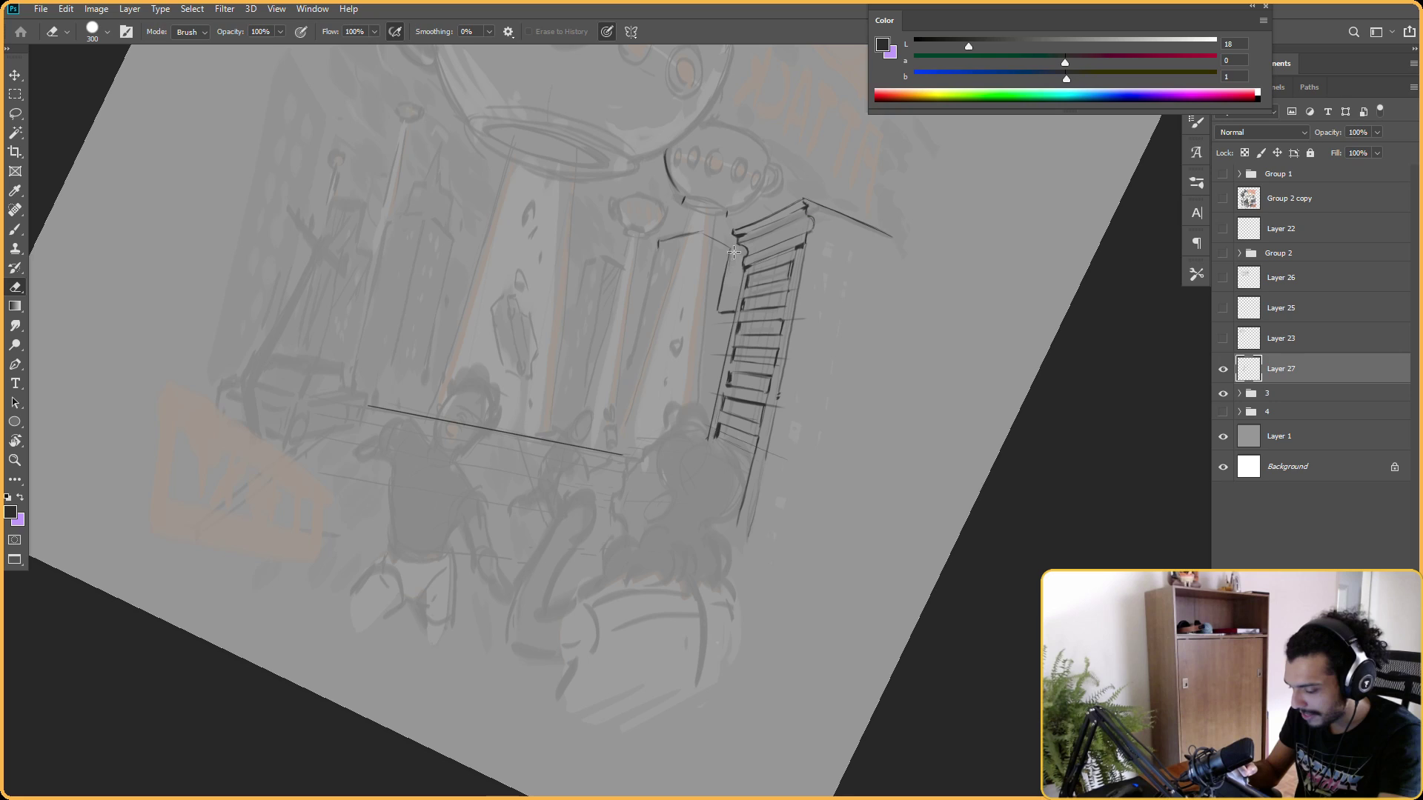
{"action": "left_click_drag", "start_coordinate": [725, 260], "coordinate": [719, 308]}
{"action": "key", "text": "b"}
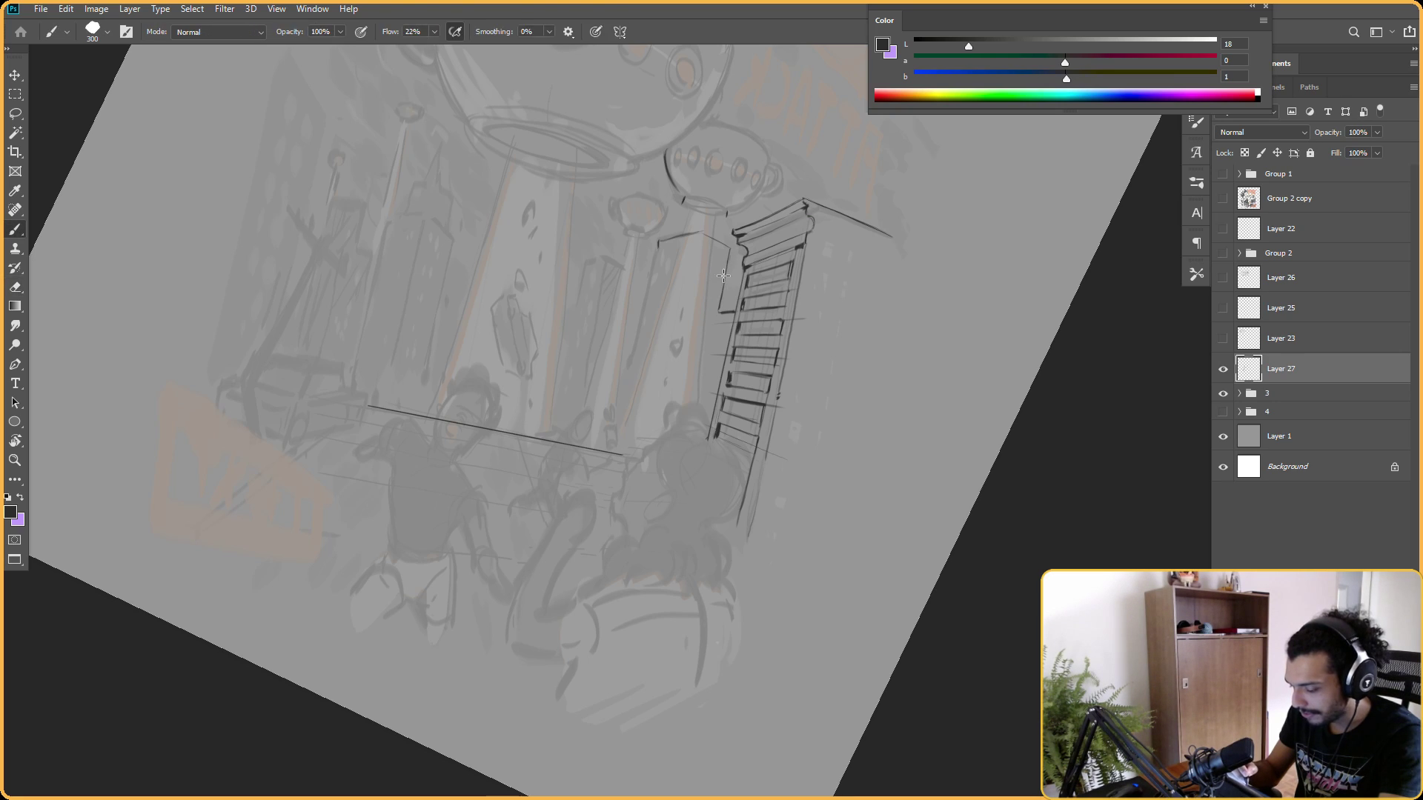
Ink the background building's long outer vertical edge down from the roof corner, redoing the first stroke.
{"action": "key", "text": "e"}
{"action": "left_click_drag", "start_coordinate": [745, 239], "coordinate": [793, 215]}
{"action": "key", "text": "b"}
{"action": "mouse_move", "coordinate": [657, 244]}
{"action": "left_mouse_down"}
{"action": "mouse_move", "coordinate": [640, 323]}
{"action": "mouse_move", "coordinate": [650, 276]}
{"action": "mouse_move", "coordinate": [639, 320]}
{"action": "left_mouse_up"}
{"action": "key", "text": "ctrl+z"}
{"action": "key", "text": "e"}
{"action": "key", "text": "b"}
{"action": "left_click_drag", "start_coordinate": [658, 251], "coordinate": [633, 372]}
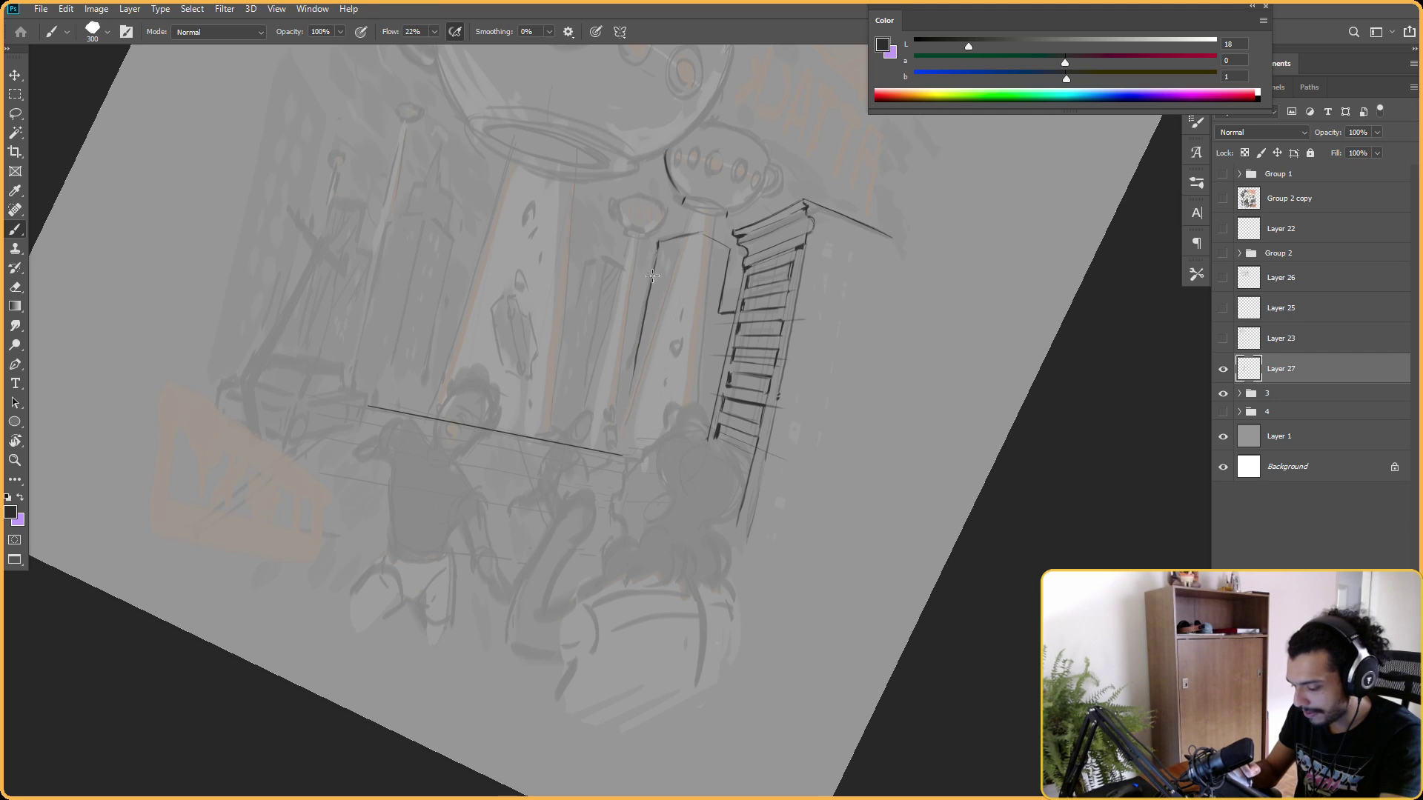
Extend the background building's outer vertical edge toward the street and add a short horizontal tick beside it.
{"action": "key", "text": "ctrl"}
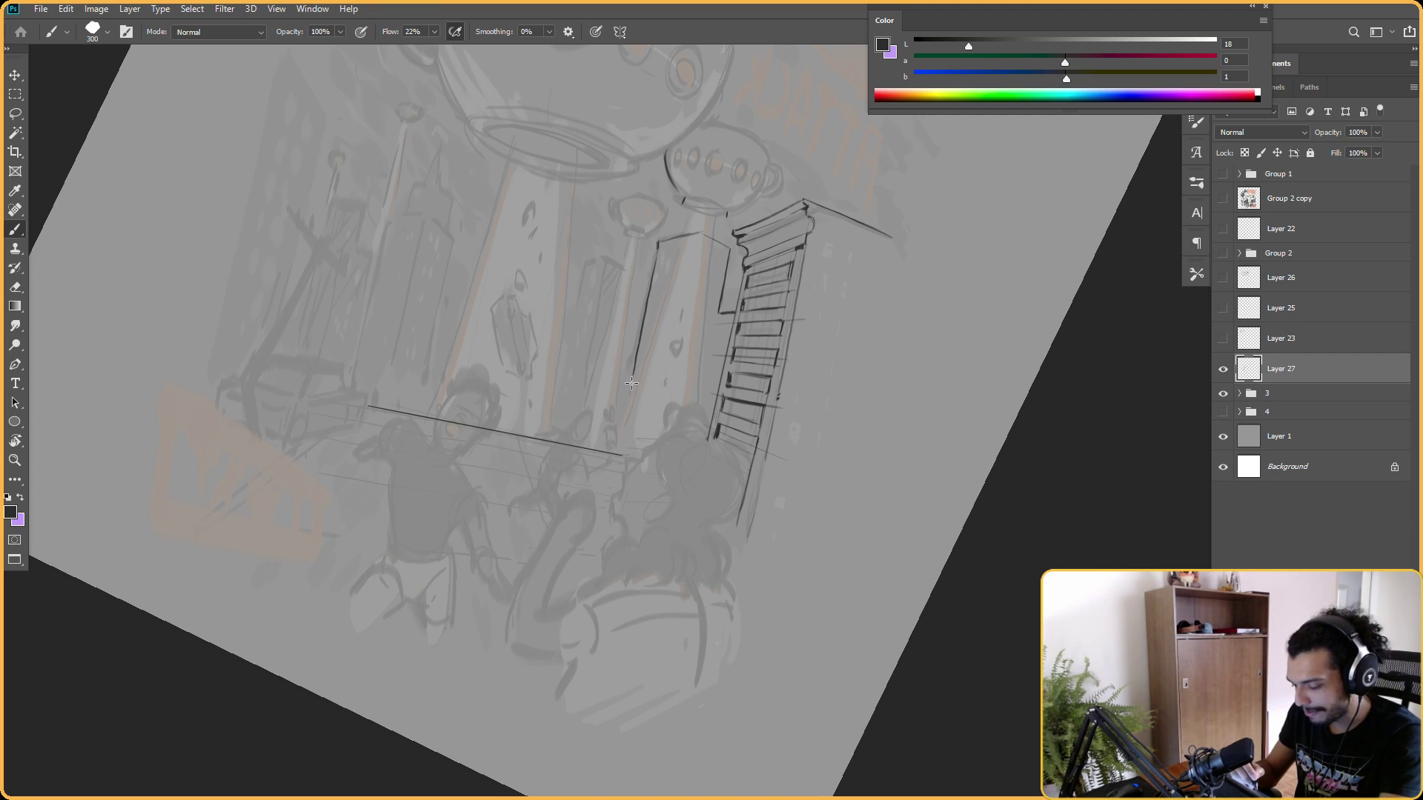
{"action": "key", "text": "ctrl+z"}
{"action": "mouse_move", "coordinate": [635, 359]}
{"action": "left_mouse_down"}
{"action": "mouse_move", "coordinate": [627, 394]}
{"action": "mouse_move", "coordinate": [642, 321]}
{"action": "left_mouse_up"}
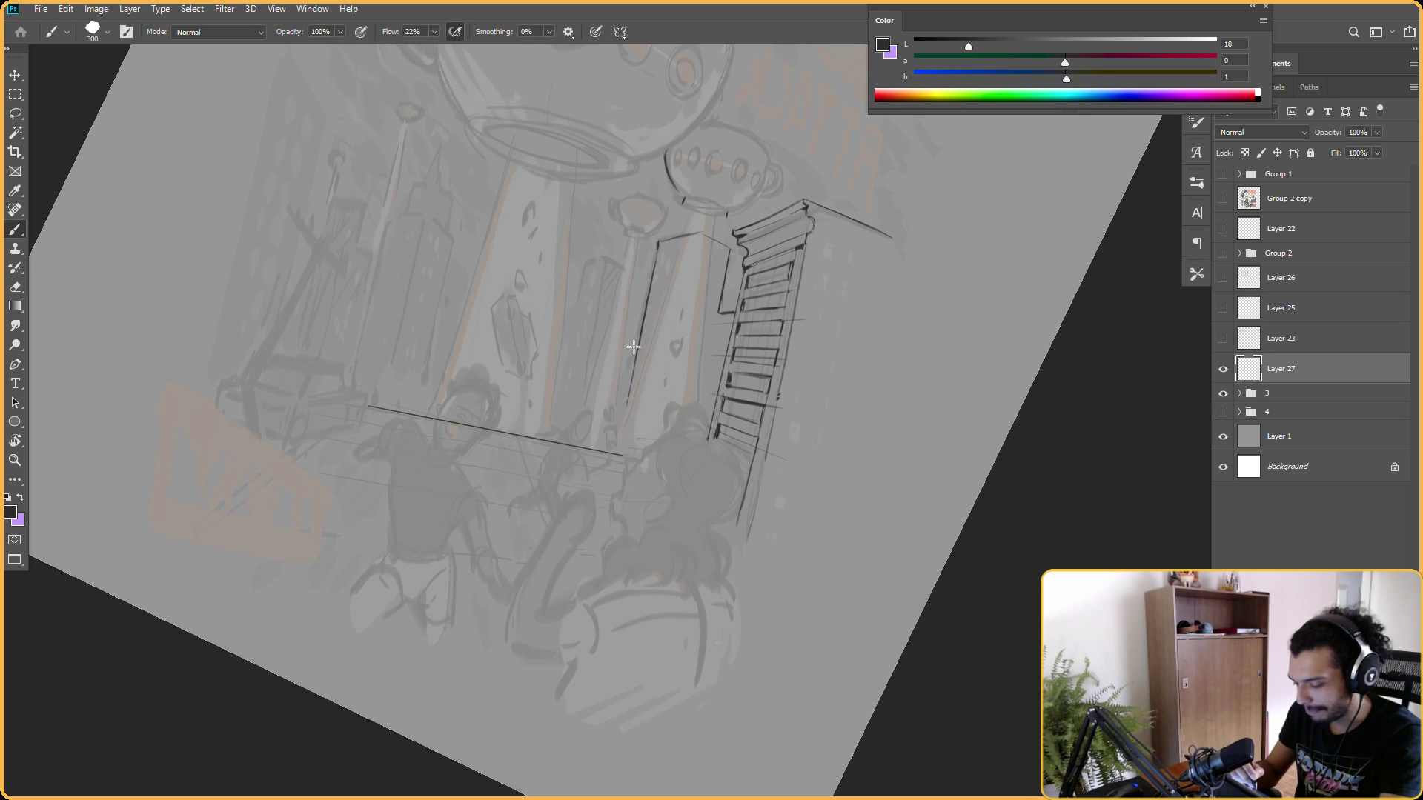
{"action": "left_click_drag", "start_coordinate": [636, 348], "coordinate": [626, 349]}
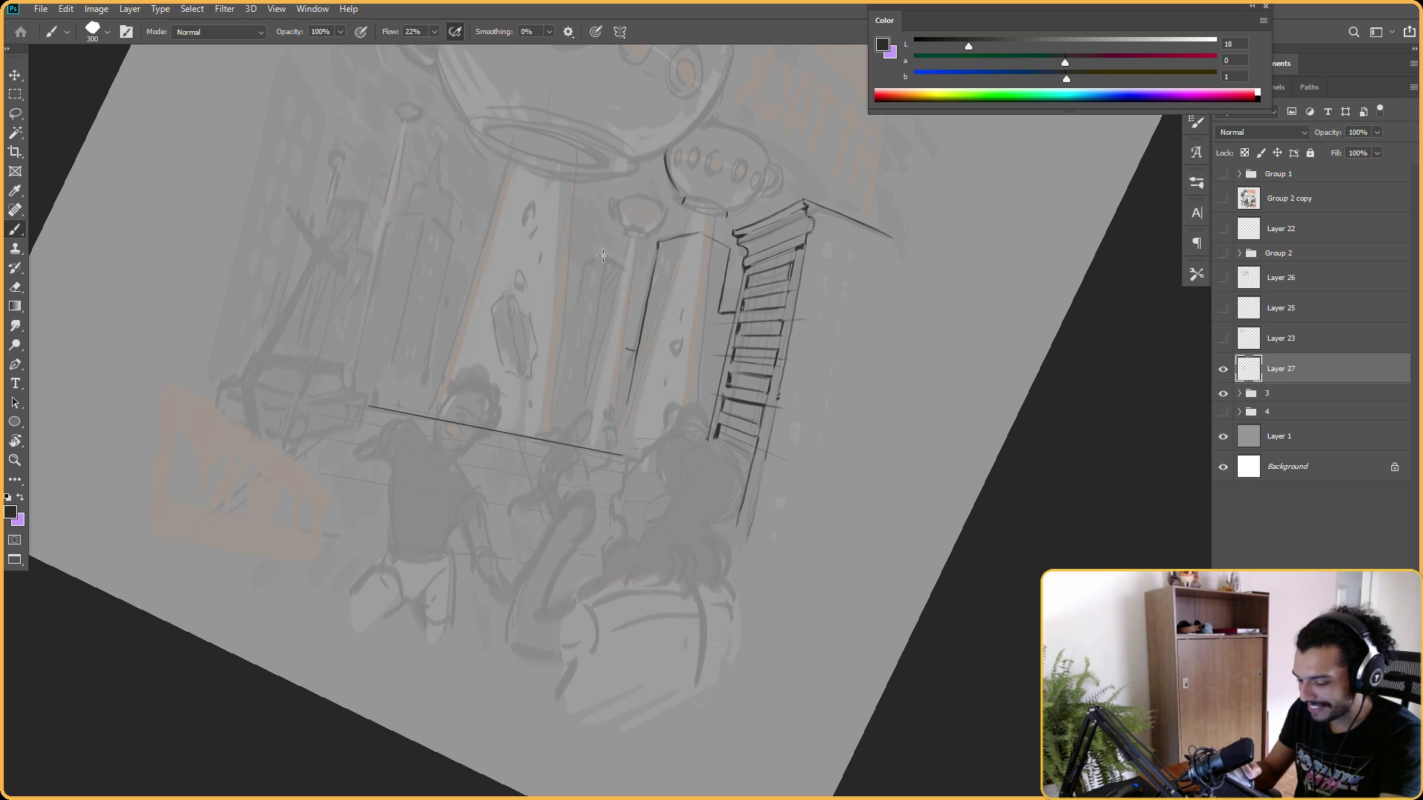
Ink the angled roofline of the next background building, between the two UFO beams.
{"action": "key", "text": "r"}
{"action": "left_click_drag", "start_coordinate": [737, 178], "coordinate": [670, 213]}
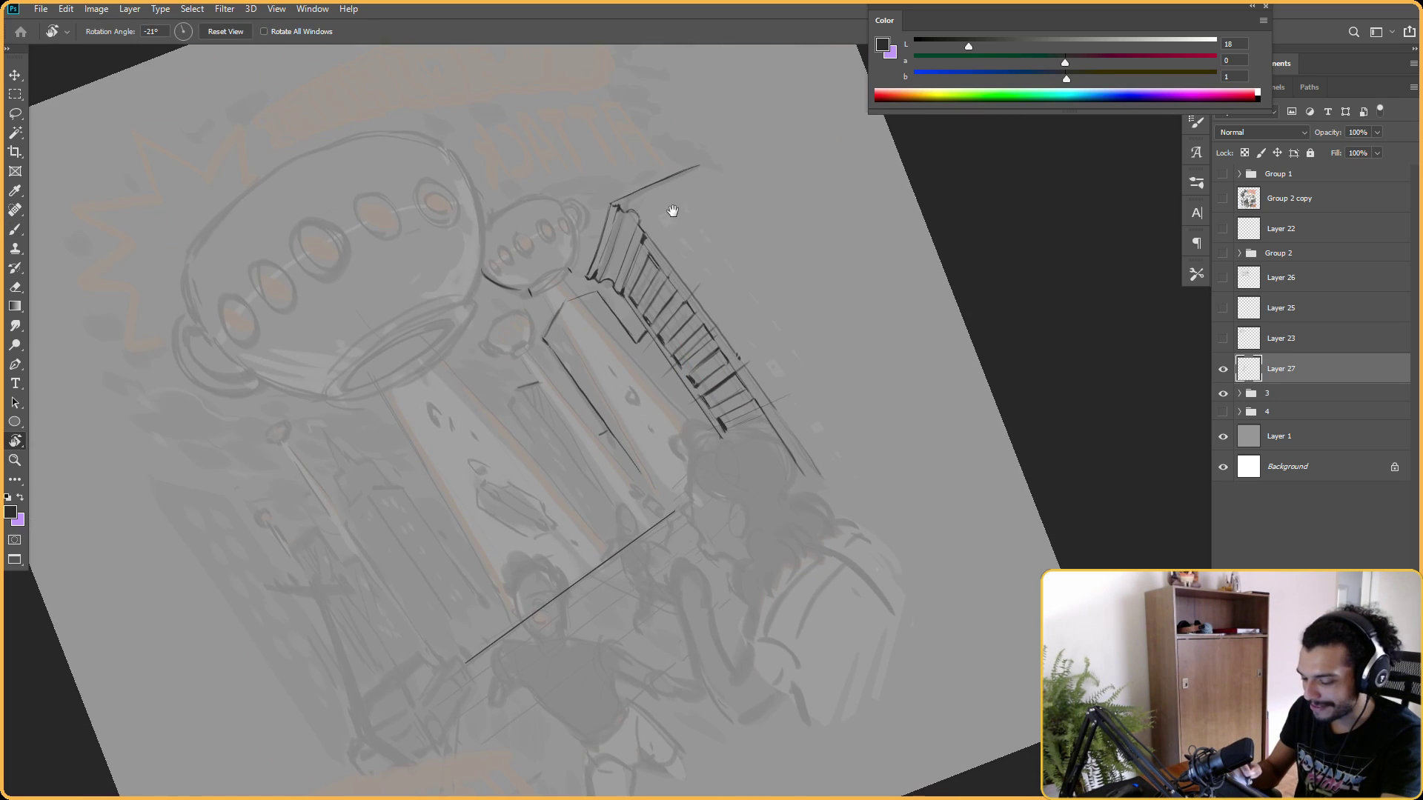
{"action": "key", "text": "b"}
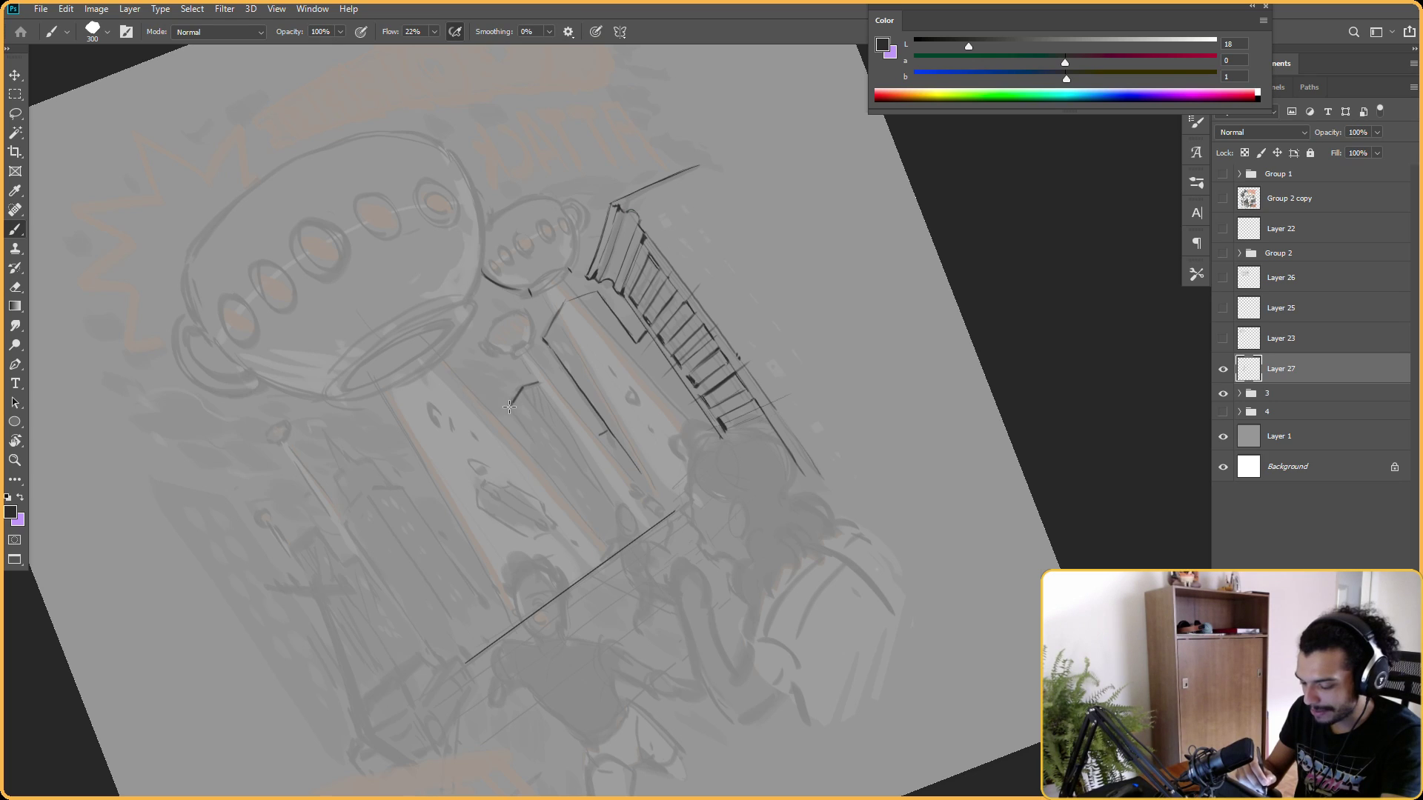
{"action": "key", "text": "r"}
{"action": "left_click_drag", "start_coordinate": [534, 356], "coordinate": [906, 173]}
{"action": "key", "text": "b"}
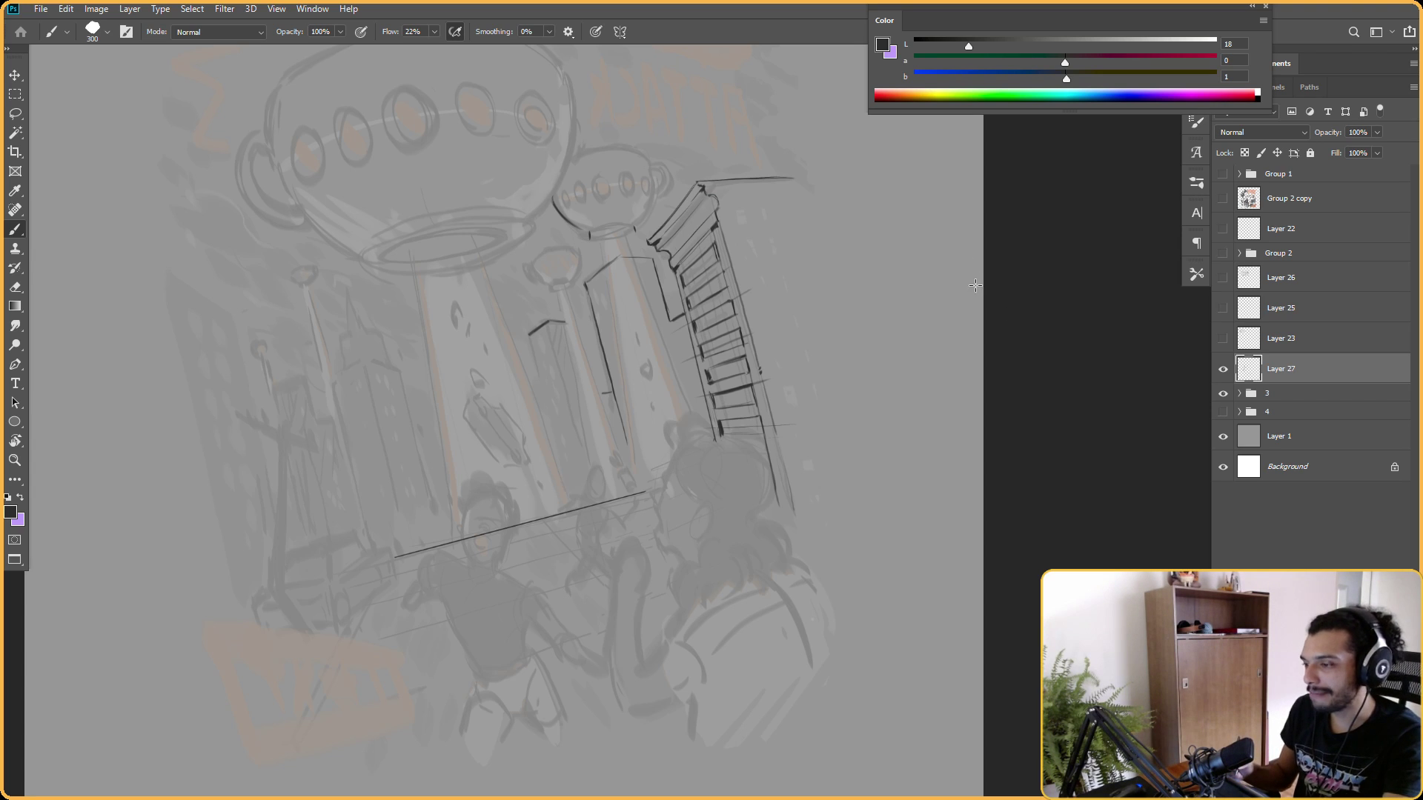
Refine the roof corner of the narrow background building between the UFO beams, thinning its roofline and adding a short overhang.
{"action": "scroll", "coordinate": [993, 296], "scroll_direction": "up", "scroll_amount": 1}
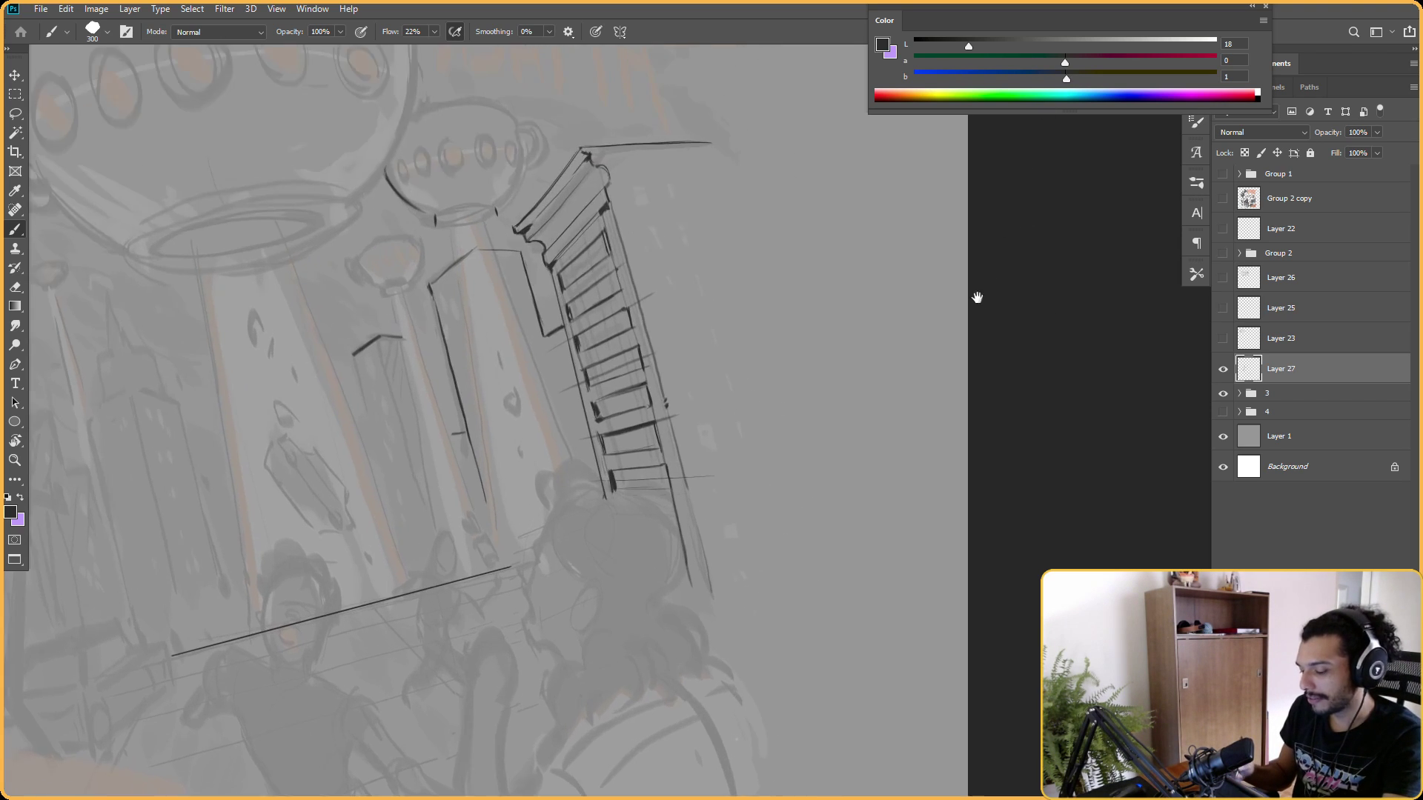
{"action": "left_click_drag", "start_coordinate": [977, 297], "coordinate": [1001, 270]}
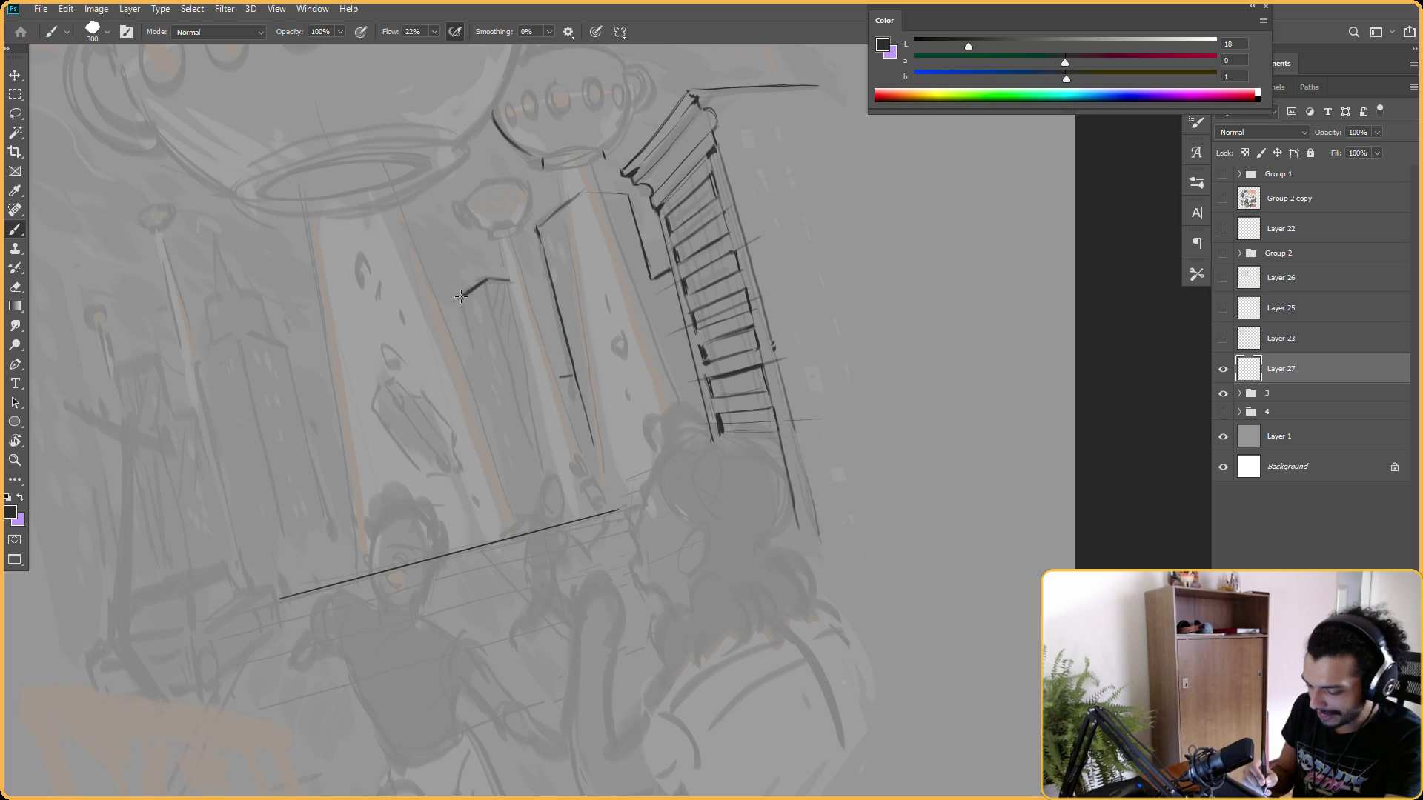
{"action": "key", "text": "e"}
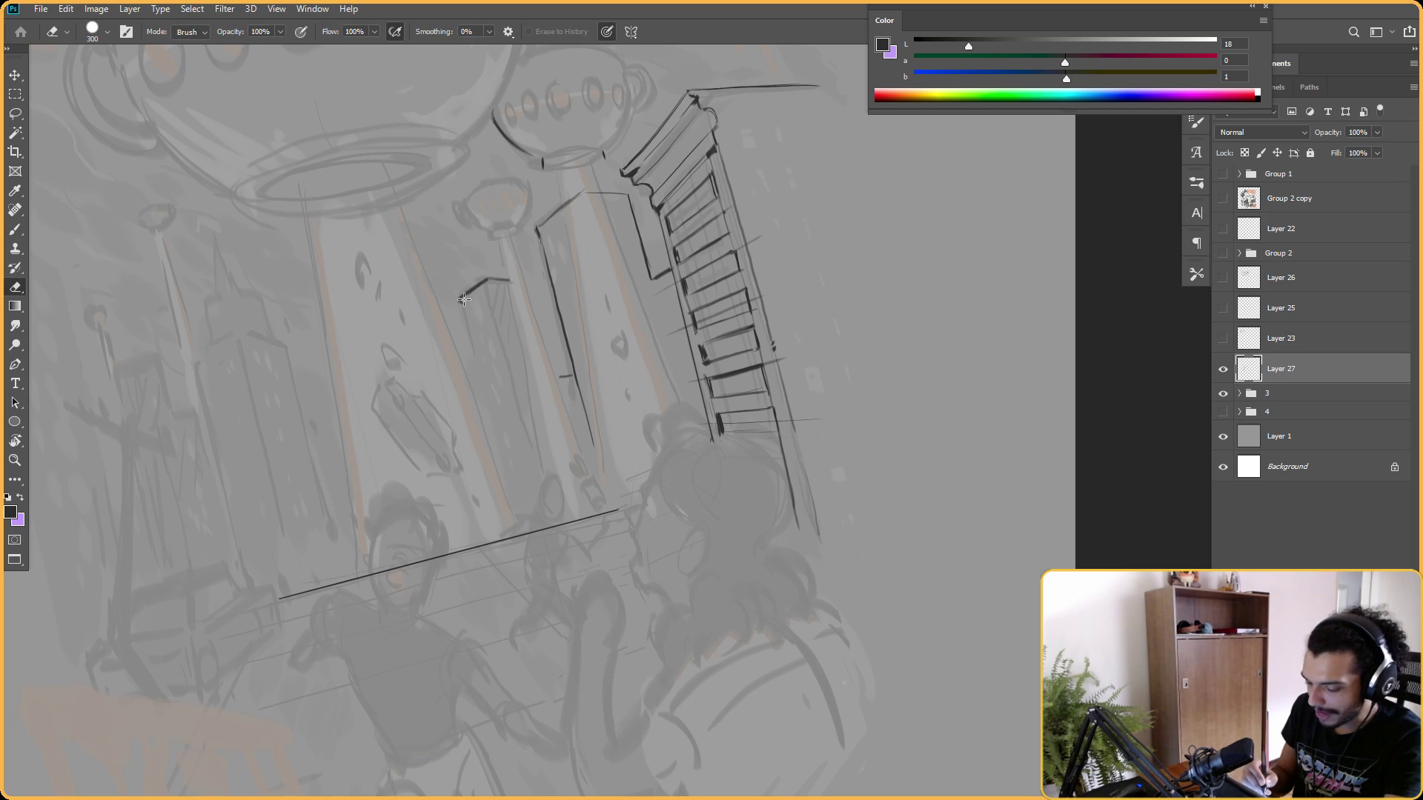
{"action": "key", "text": "b"}
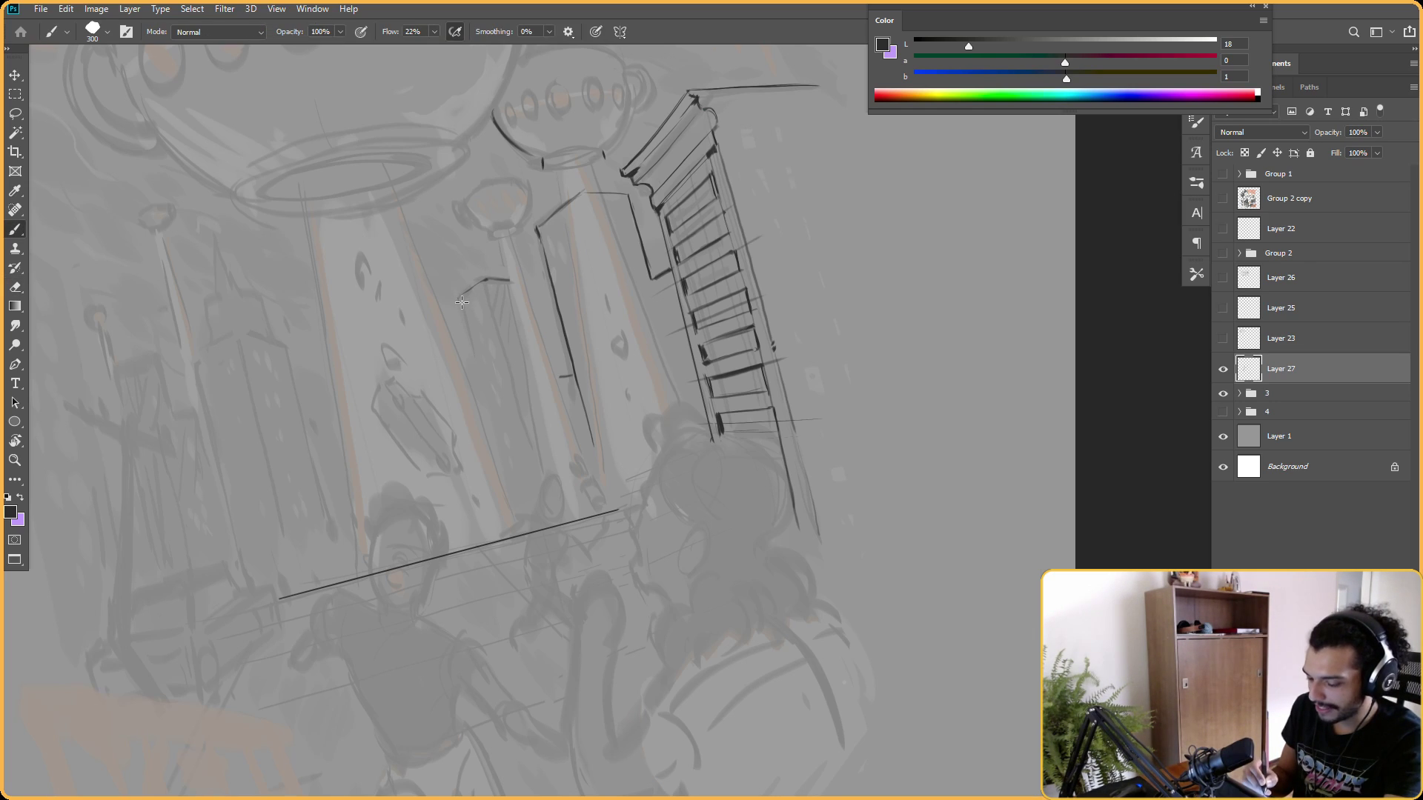
{"action": "key", "text": "e"}
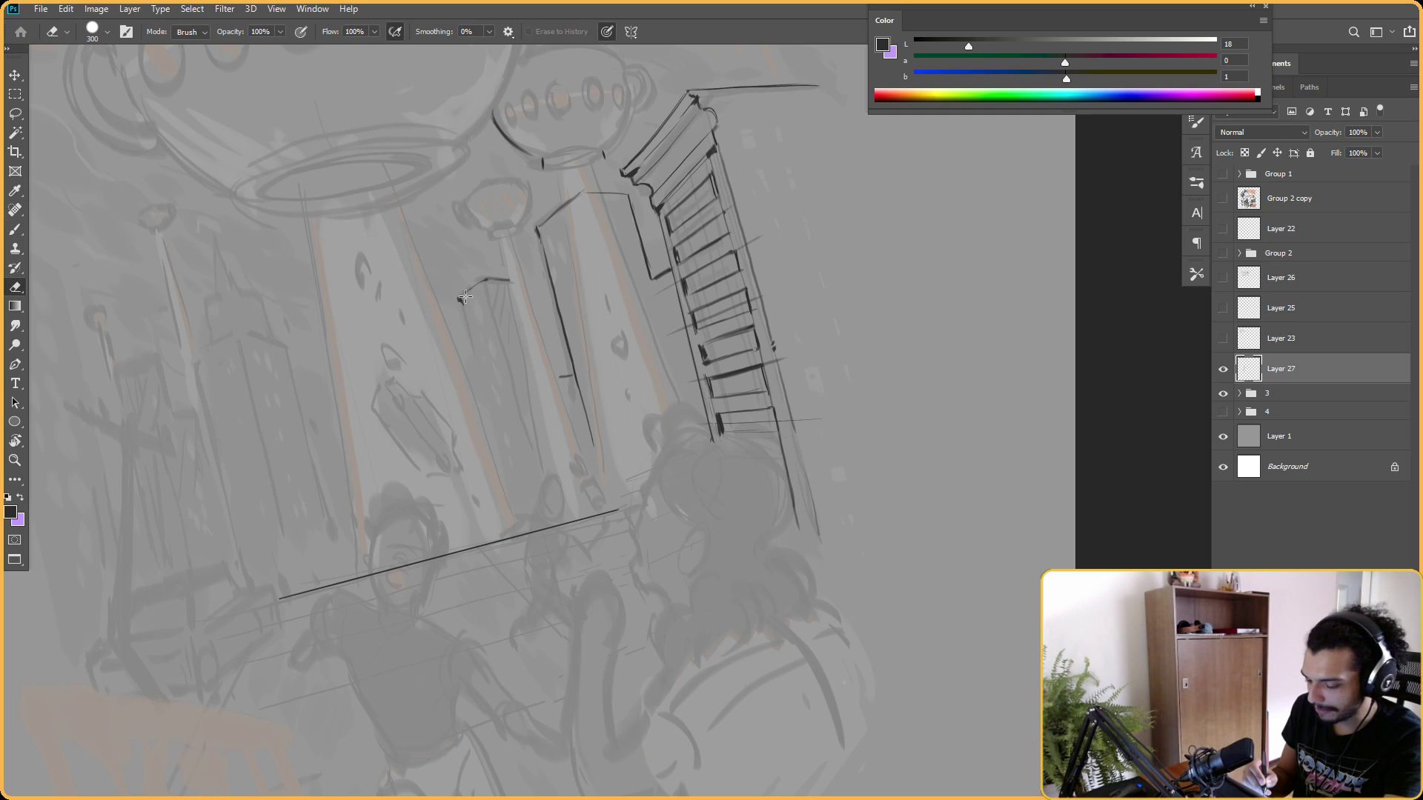
{"action": "key", "text": "b"}
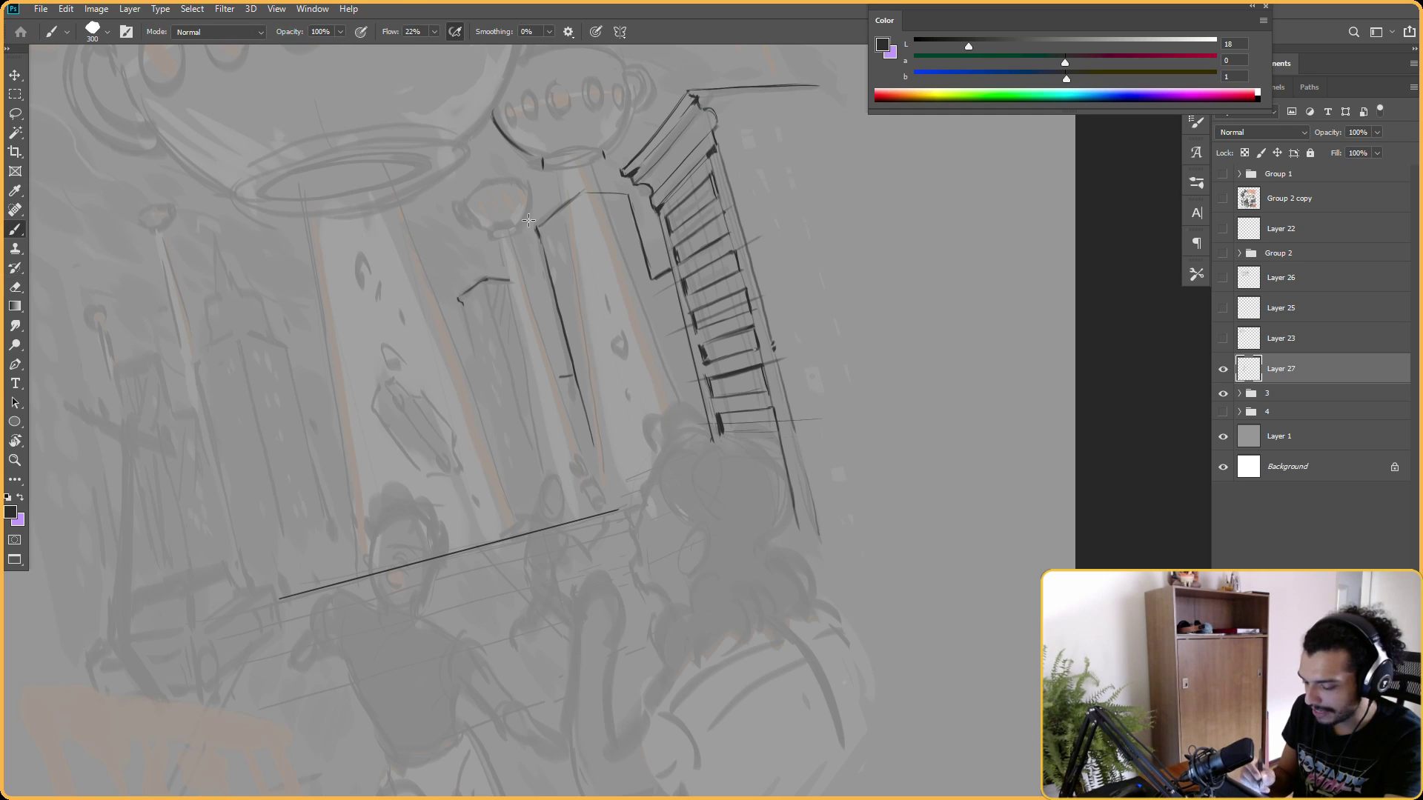
{"action": "key", "text": "r"}
{"action": "left_click_drag", "start_coordinate": [528, 221], "coordinate": [807, 306]}
{"action": "key", "text": "b"}
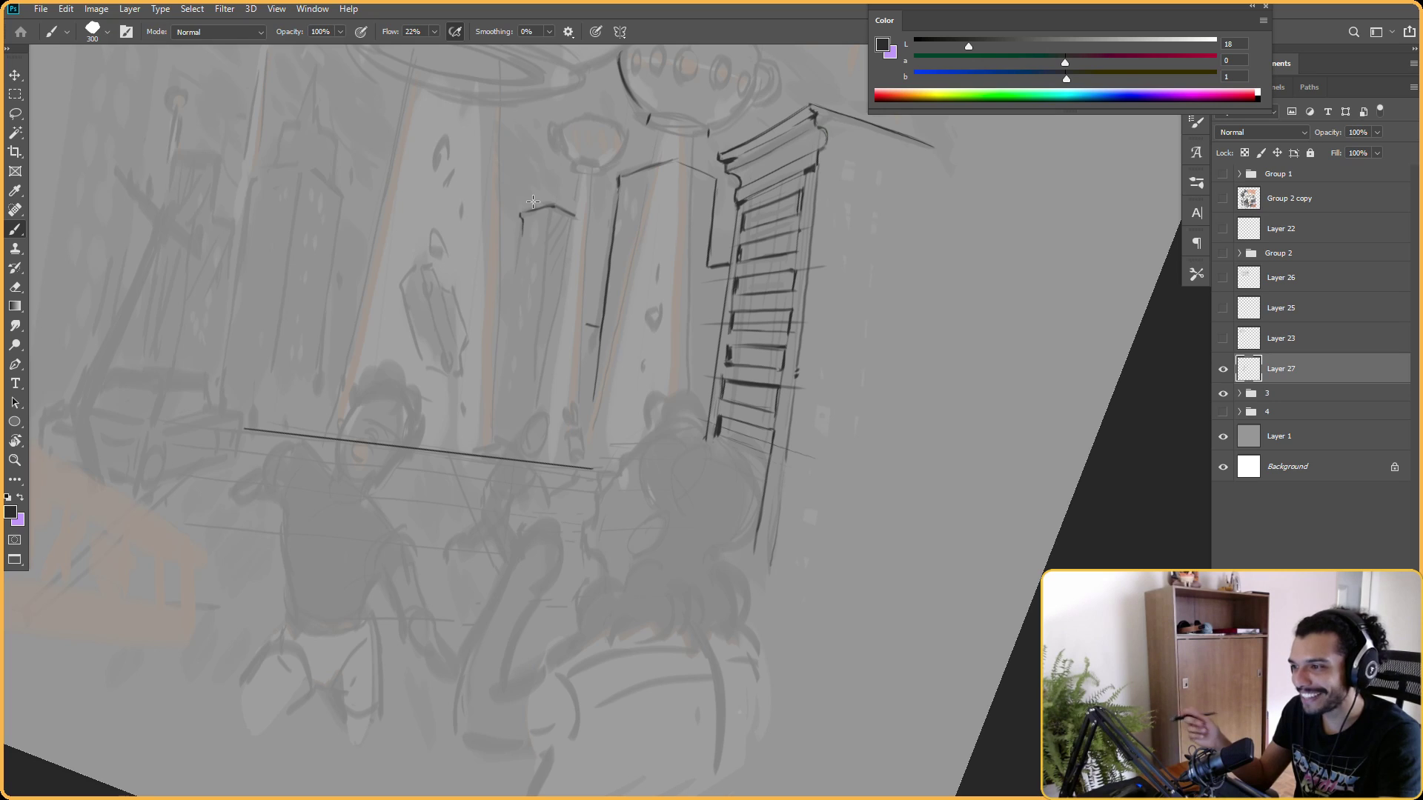
{"action": "left_click_drag", "start_coordinate": [533, 201], "coordinate": [564, 143]}
{"action": "key", "text": "b"}
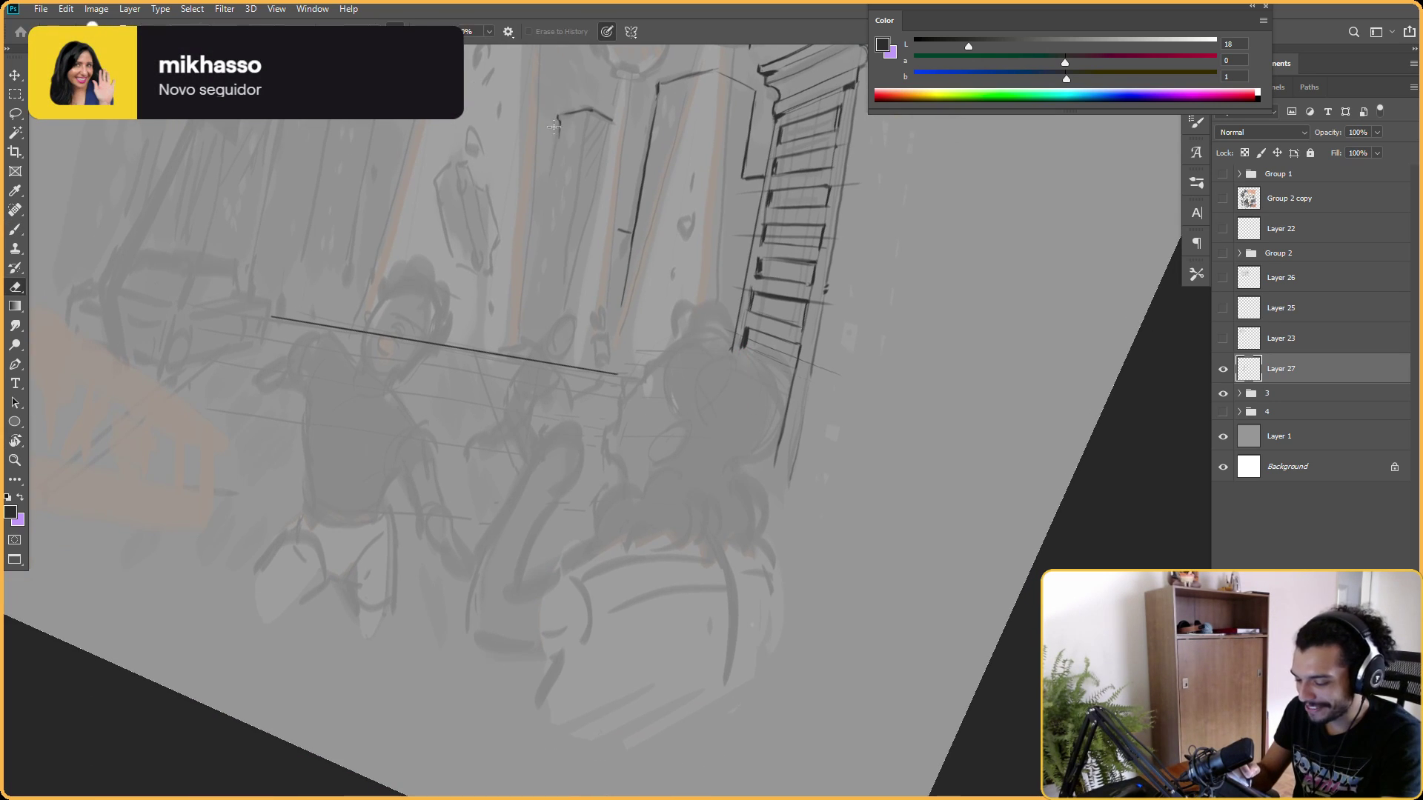
Ink a small raised block on the roof of the narrow building between the two UFO beams.
{"action": "key", "text": "r"}
{"action": "mouse_move", "coordinate": [531, 333]}
{"action": "left_mouse_down"}
{"action": "mouse_move", "coordinate": [699, 180]}
{"action": "mouse_move", "coordinate": [870, 155]}
{"action": "mouse_move", "coordinate": [842, 229]}
{"action": "mouse_move", "coordinate": [838, 197]}
{"action": "mouse_move", "coordinate": [609, 176]}
{"action": "mouse_move", "coordinate": [498, 318]}
{"action": "mouse_move", "coordinate": [582, 155]}
{"action": "mouse_move", "coordinate": [613, 187]}
{"action": "mouse_move", "coordinate": [869, 229]}
{"action": "left_mouse_up"}
{"action": "key", "text": "b"}
{"action": "key", "text": "r"}
{"action": "key", "text": "b"}
{"action": "key", "text": "r"}
{"action": "key", "text": "b"}
{"action": "key", "text": "r"}
{"action": "key", "text": "b"}
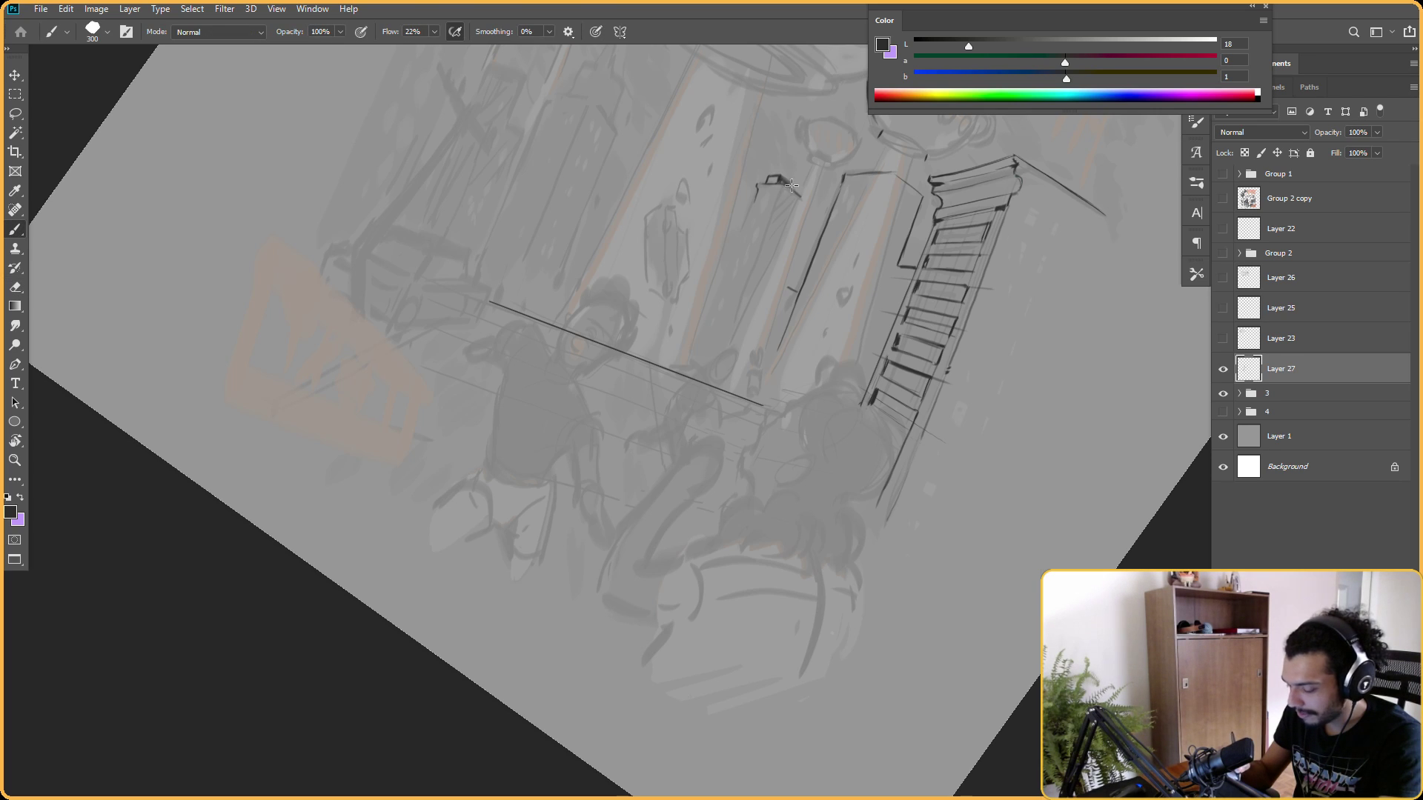
{"action": "left_click_drag", "start_coordinate": [792, 187], "coordinate": [676, 170]}
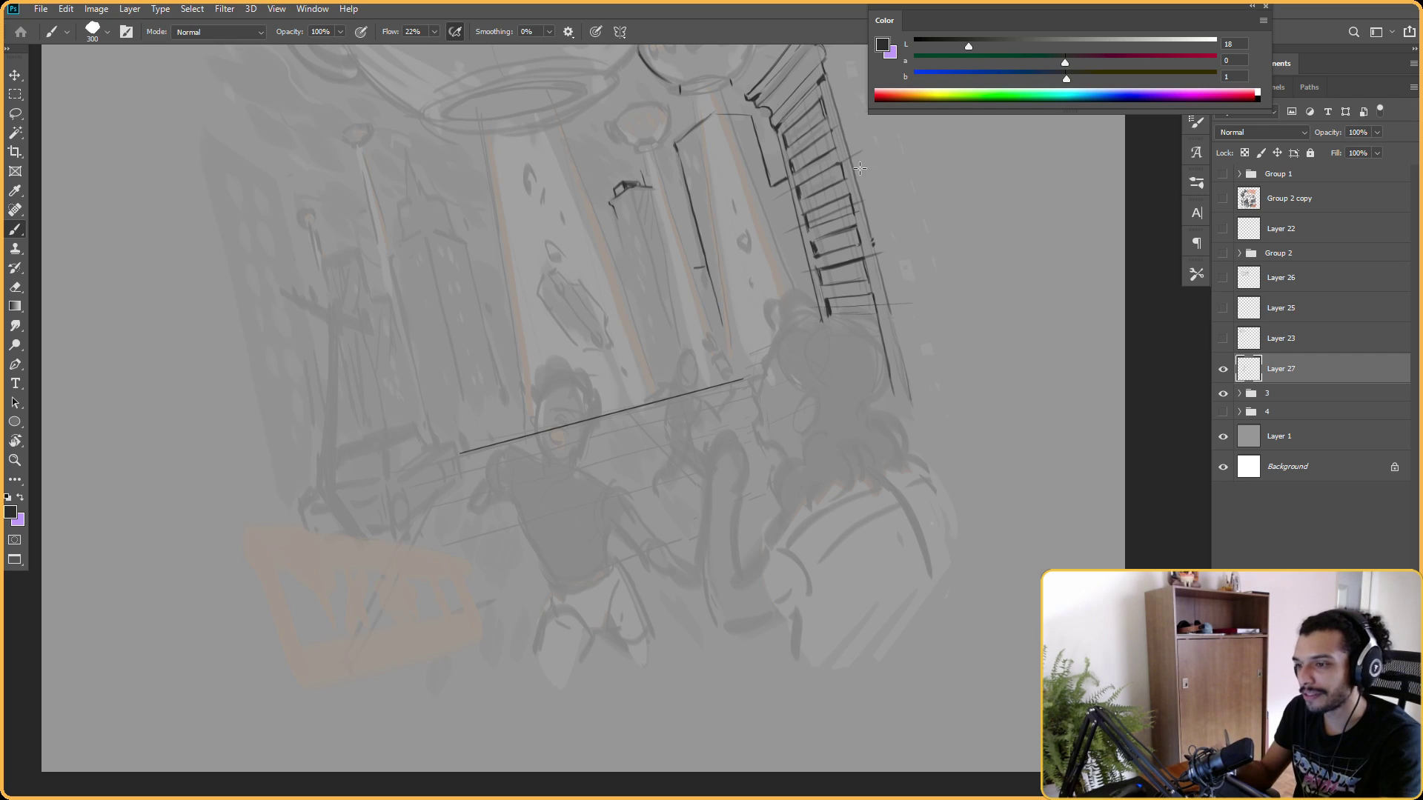
Ink the narrow building's long outer vertical edge from its roof corner toward the street, on the large beam's side.
{"action": "key", "text": "r"}
{"action": "left_click_drag", "start_coordinate": [834, 161], "coordinate": [852, 111]}
{"action": "left_click_drag", "start_coordinate": [732, 117], "coordinate": [754, 208]}
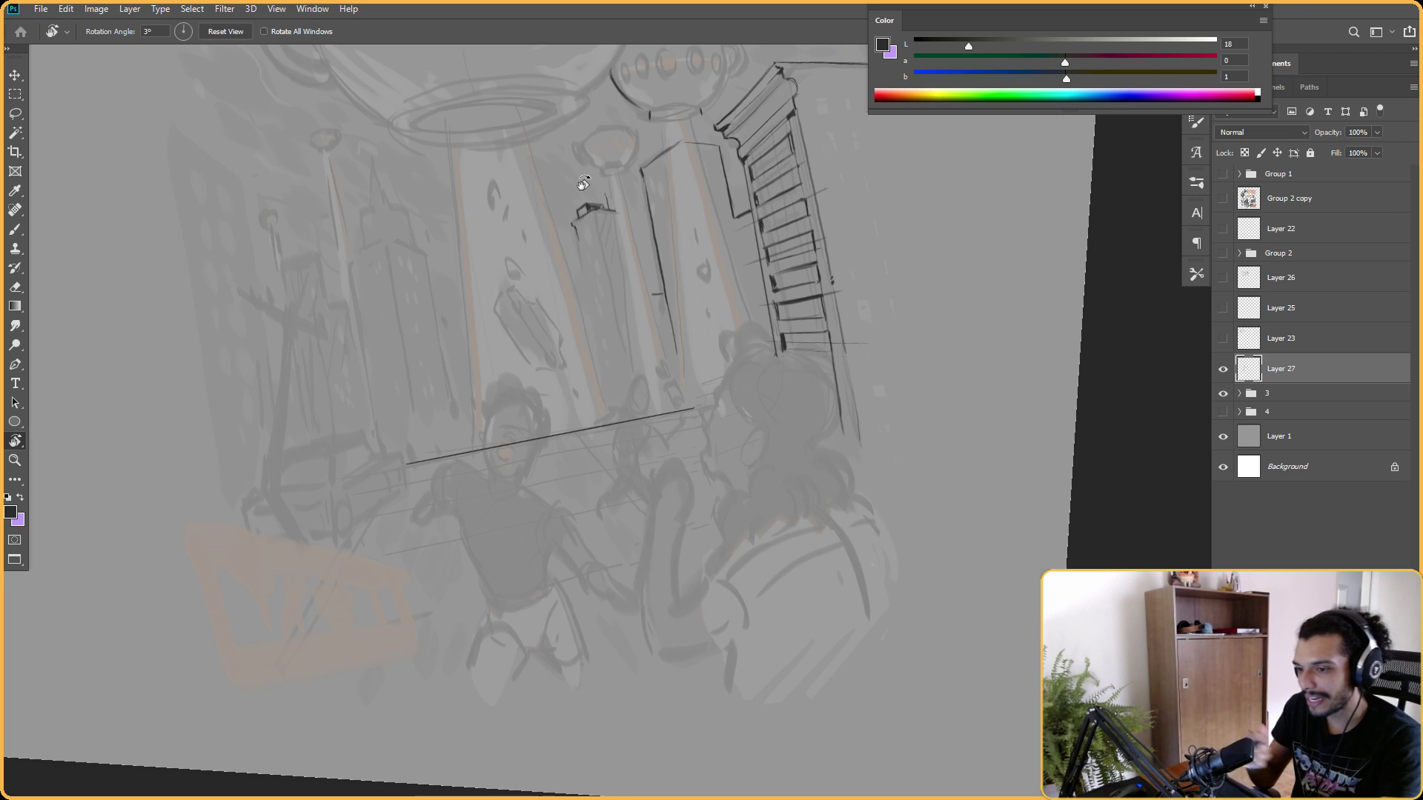
{"action": "mouse_move", "coordinate": [583, 184]}
{"action": "left_mouse_down"}
{"action": "mouse_move", "coordinate": [807, 204]}
{"action": "mouse_move", "coordinate": [811, 176]}
{"action": "mouse_move", "coordinate": [810, 225]}
{"action": "left_mouse_up"}
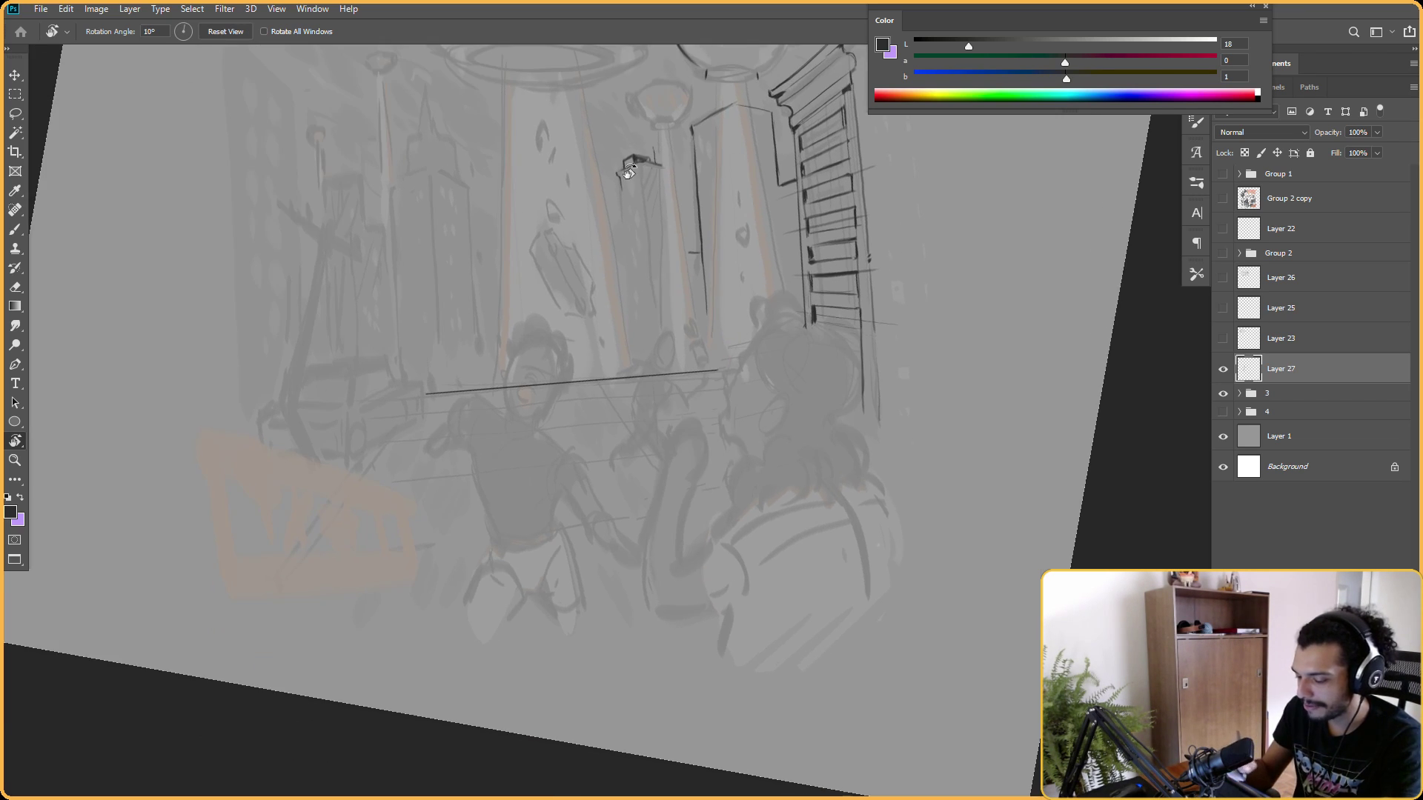
{"action": "left_click_drag", "start_coordinate": [626, 229], "coordinate": [599, 221]}
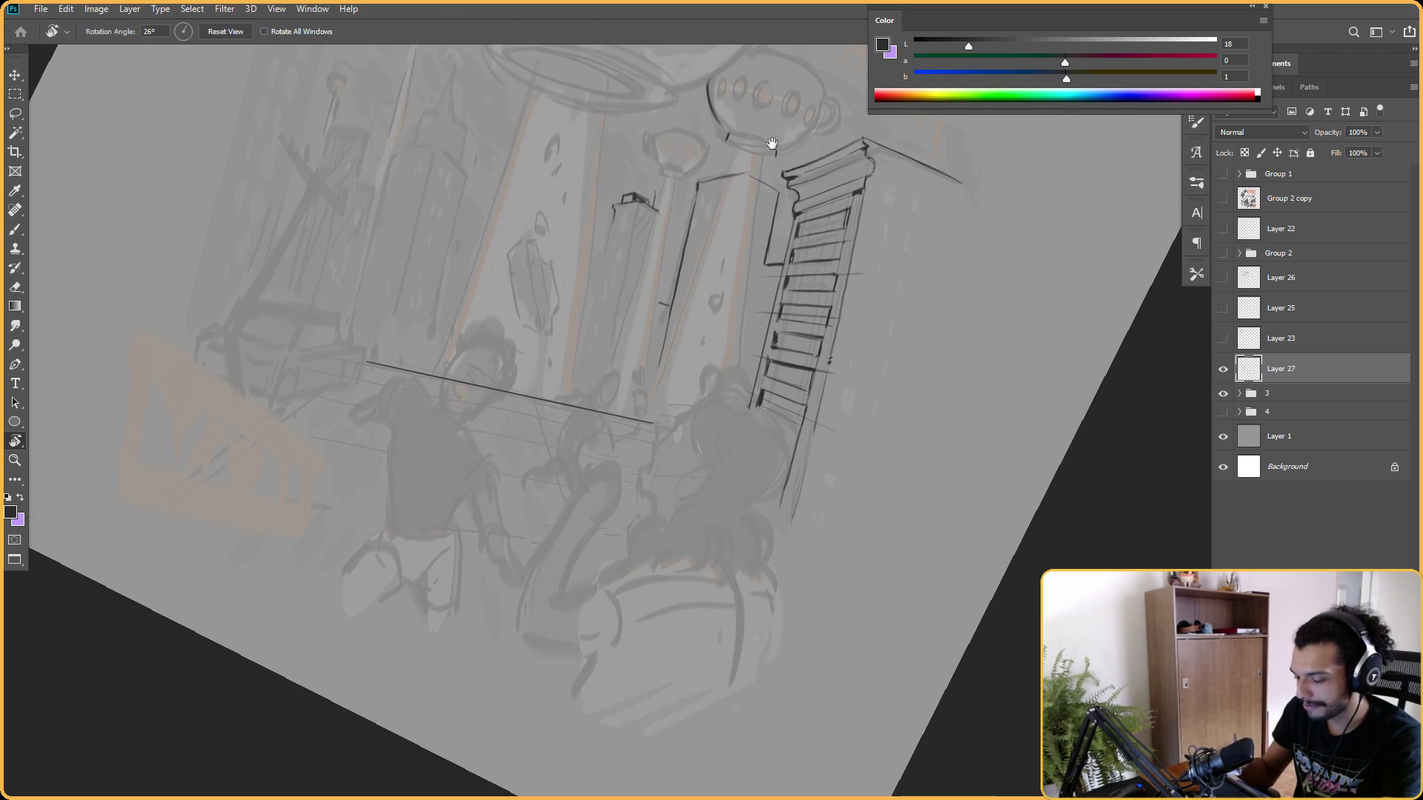
{"action": "key", "text": "b"}
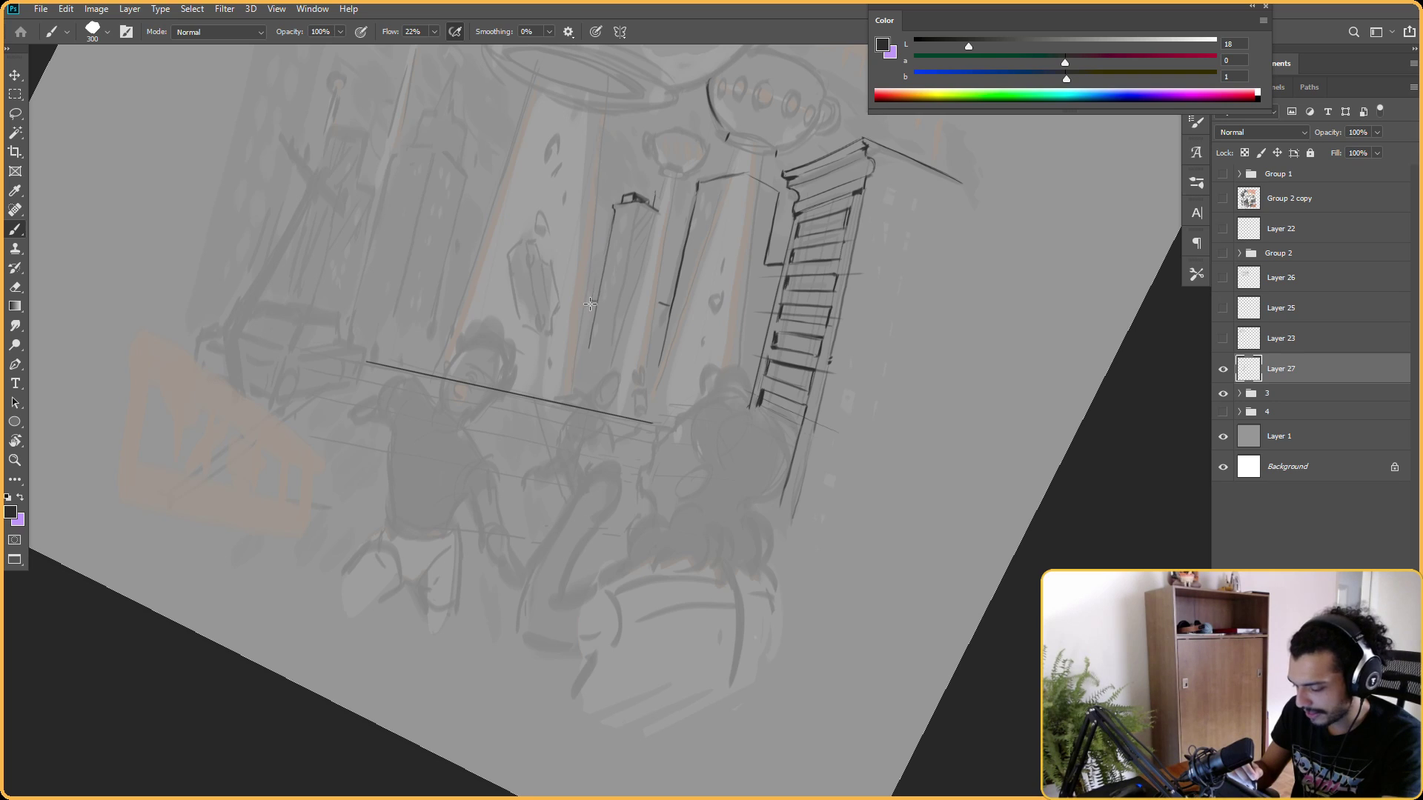
Ink the short roofline and side edge of a lower building between the narrow building and the large UFO beam.
{"action": "key", "text": "e"}
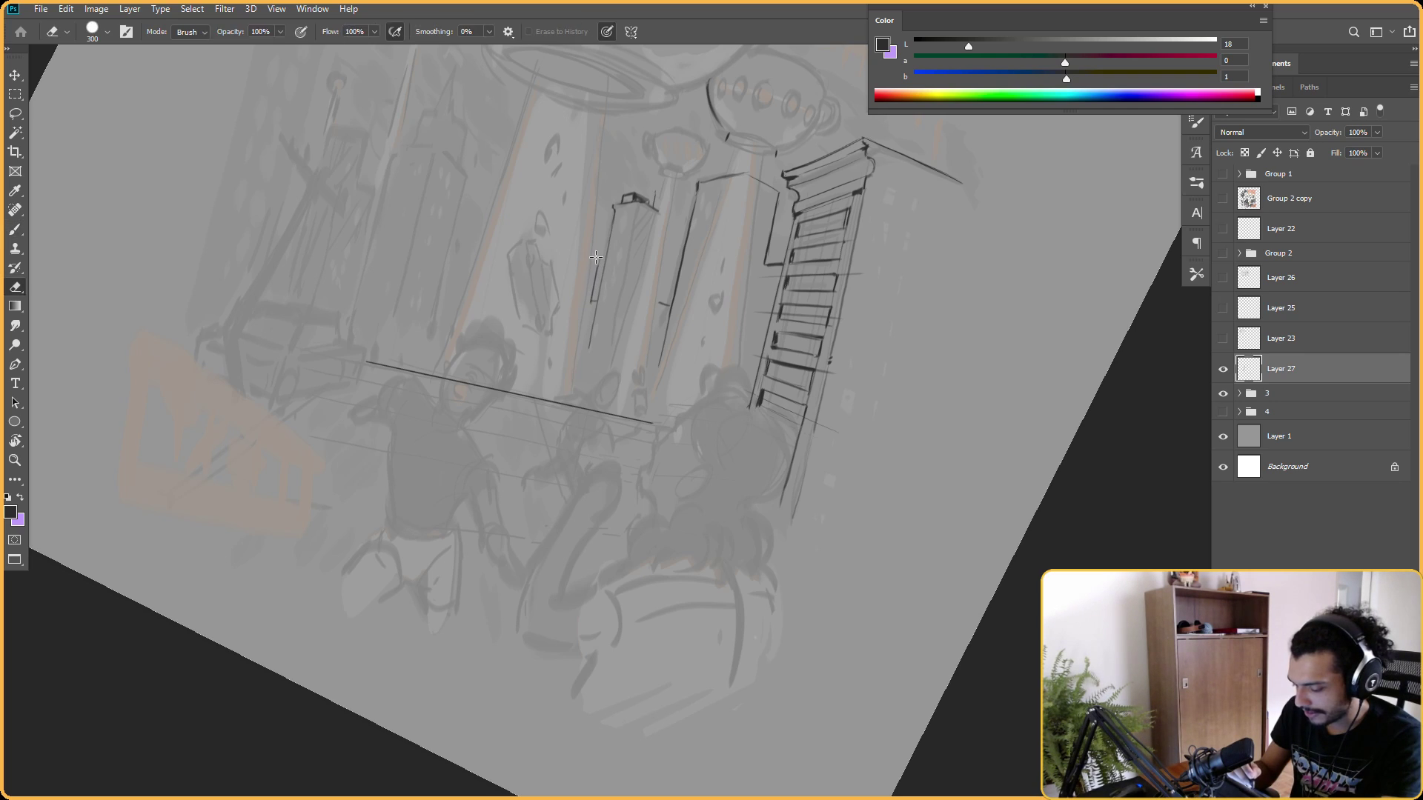
{"action": "key", "text": "b"}
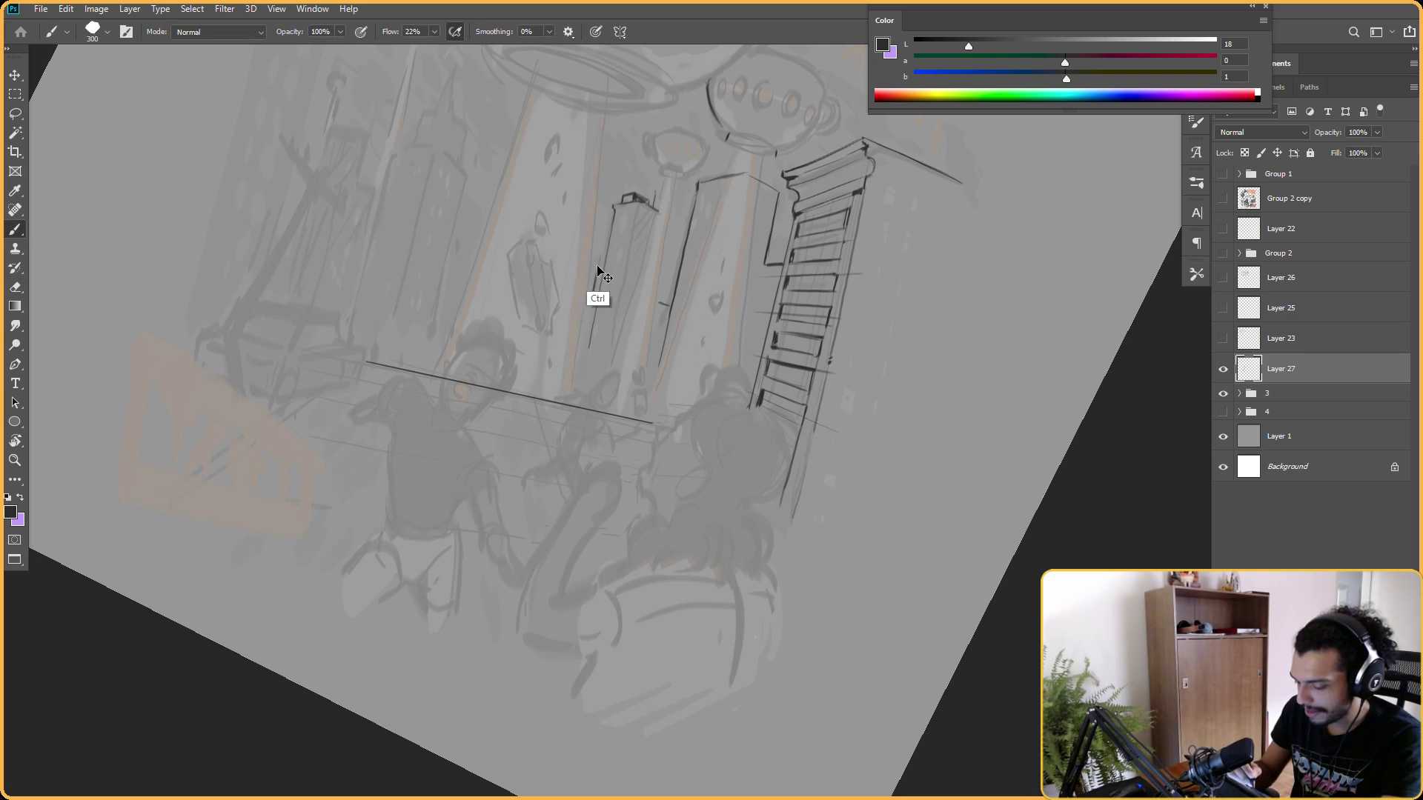
{"action": "key", "text": "r"}
{"action": "left_click_drag", "start_coordinate": [589, 289], "coordinate": [901, 269]}
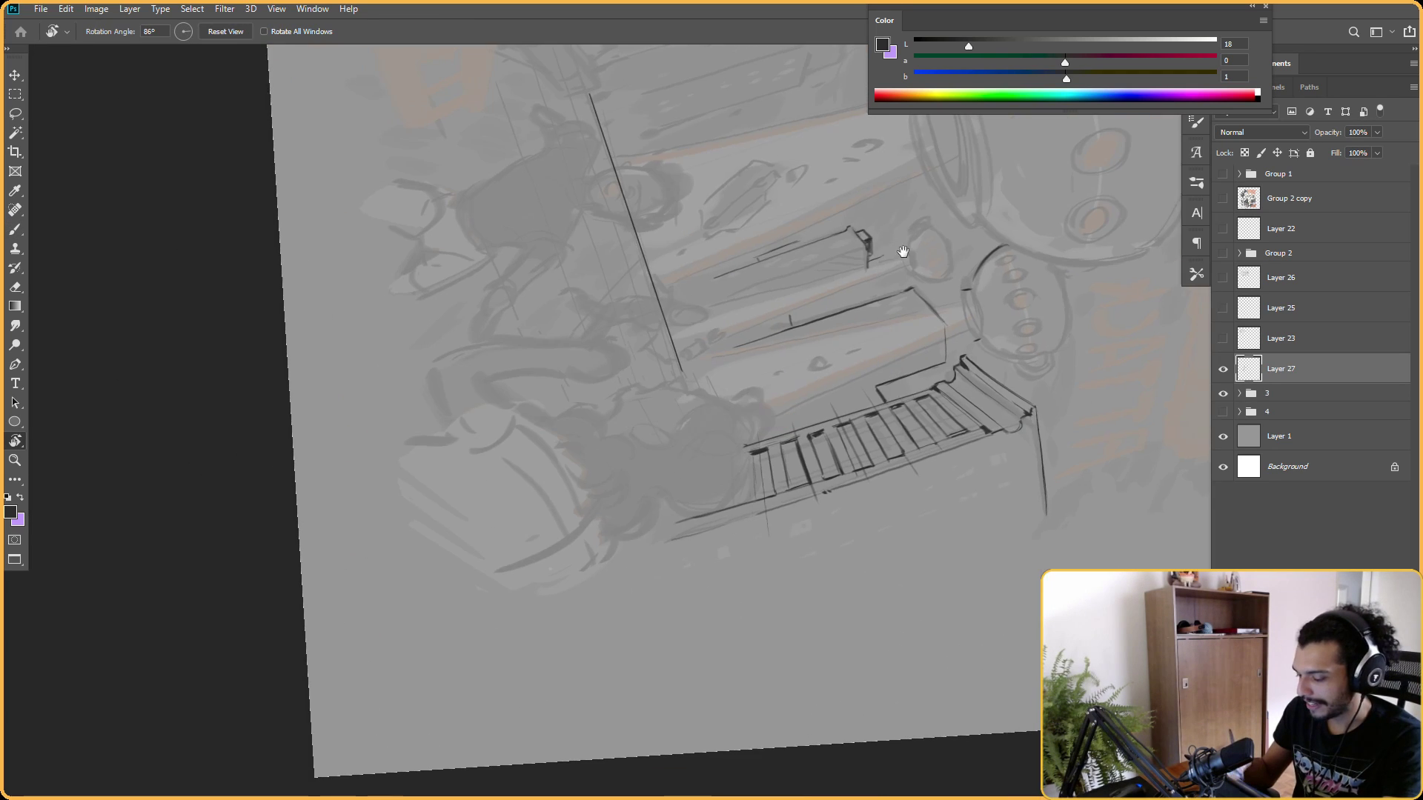
{"action": "key", "text": "b"}
{"action": "key", "text": "r"}
{"action": "mouse_move", "coordinate": [797, 232]}
{"action": "left_mouse_down"}
{"action": "mouse_move", "coordinate": [771, 223]}
{"action": "mouse_move", "coordinate": [841, 230]}
{"action": "mouse_move", "coordinate": [832, 194]}
{"action": "left_mouse_up"}
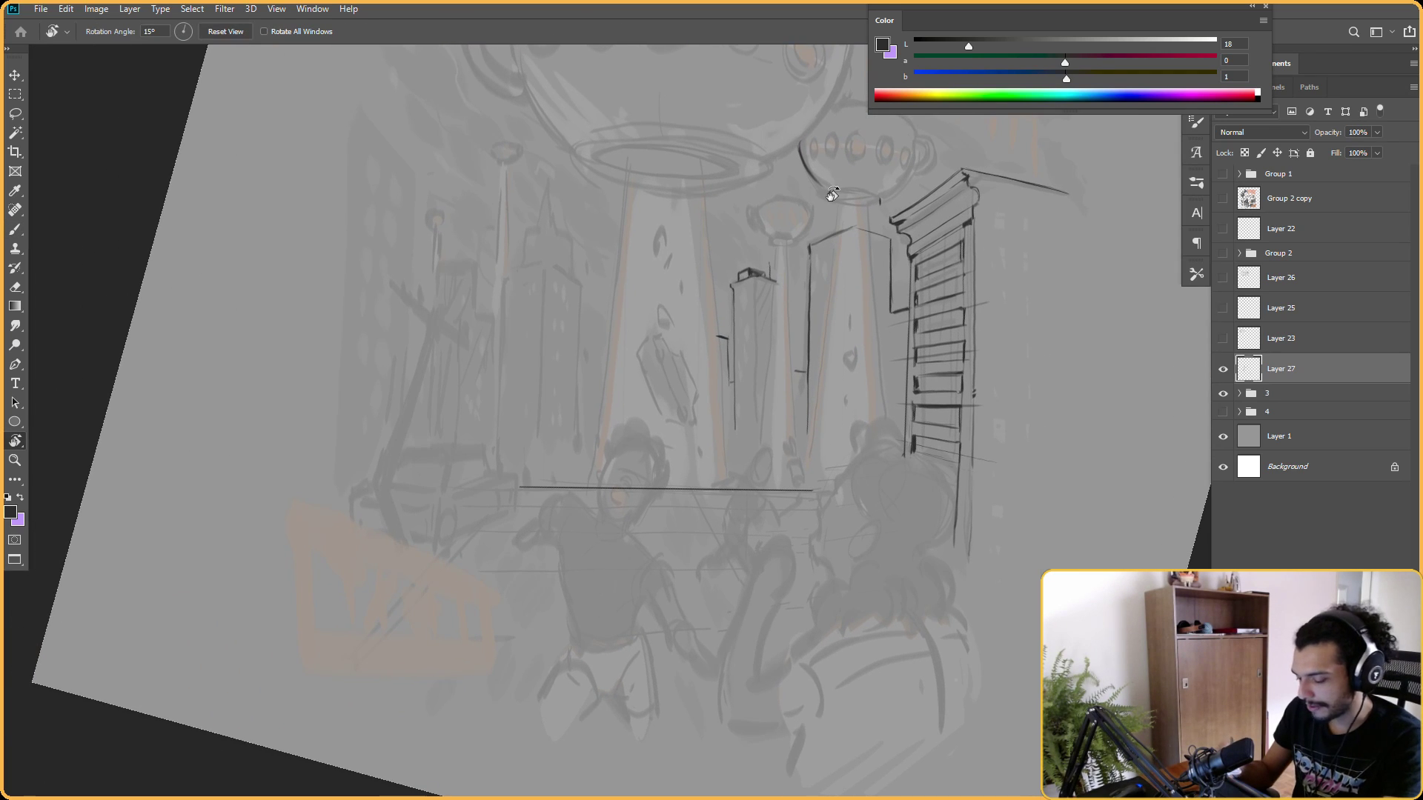
Ink the roof corner of the tall skyscraper on the other side of the large UFO beam, undoing and redoing stray strokes.
{"action": "key", "text": "b"}
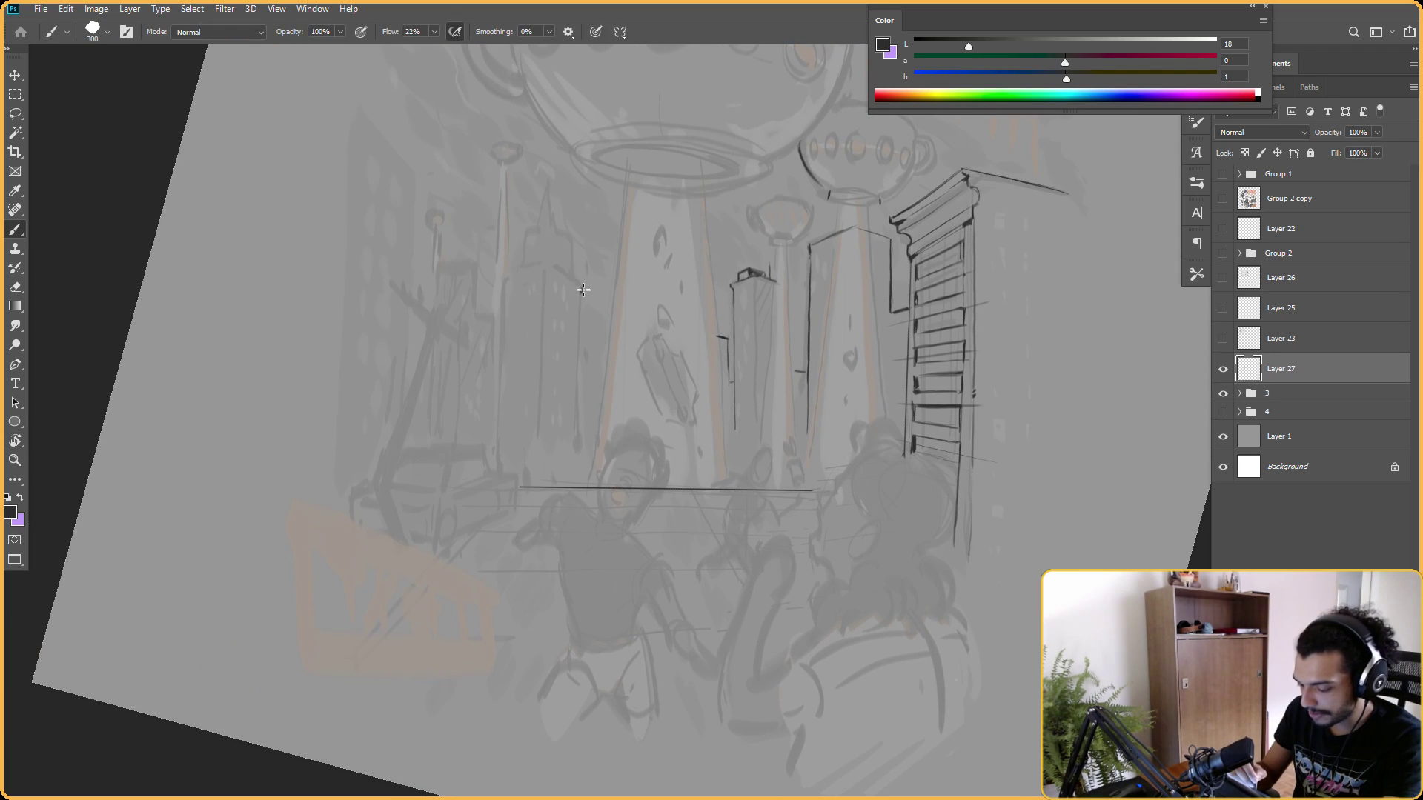
{"action": "key", "text": "e"}
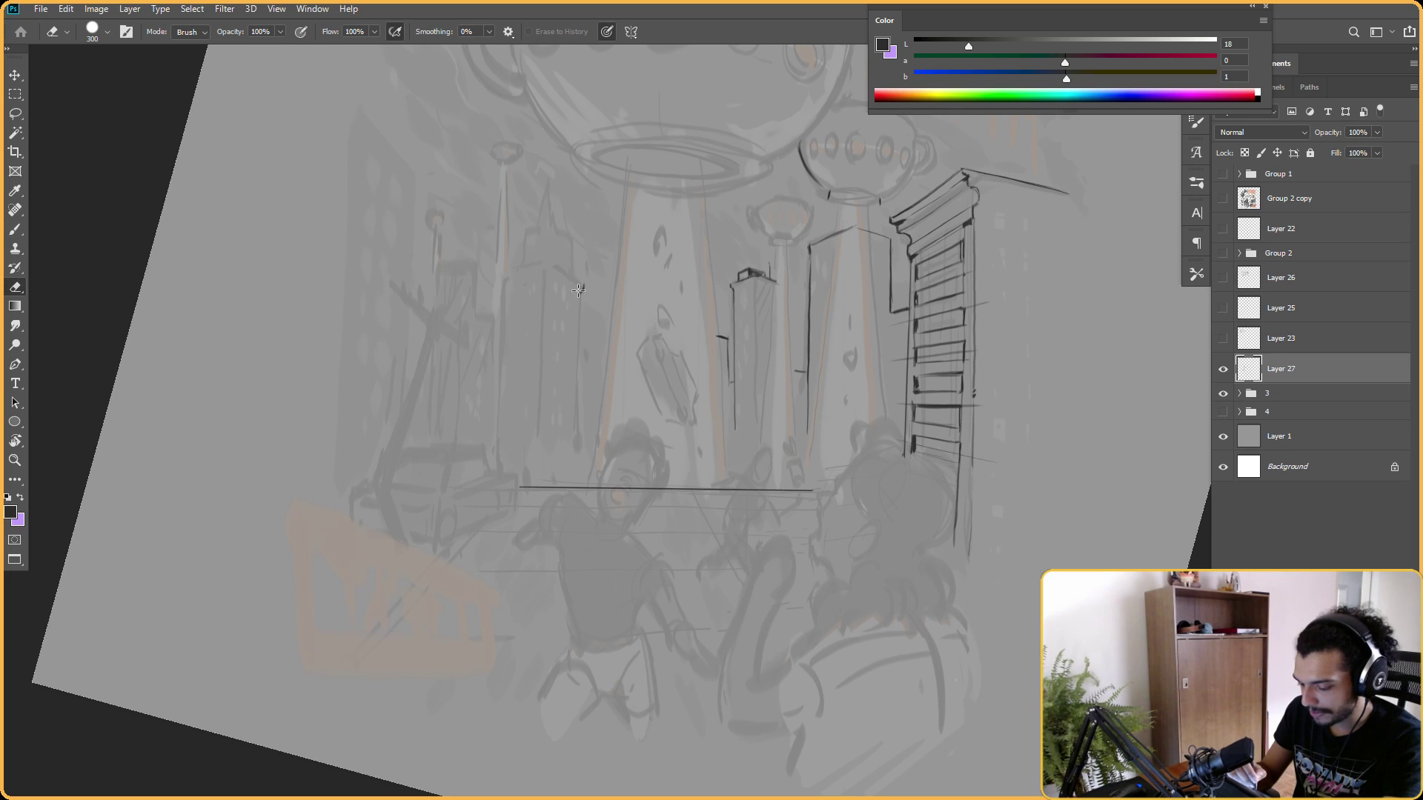
{"action": "key", "text": "b"}
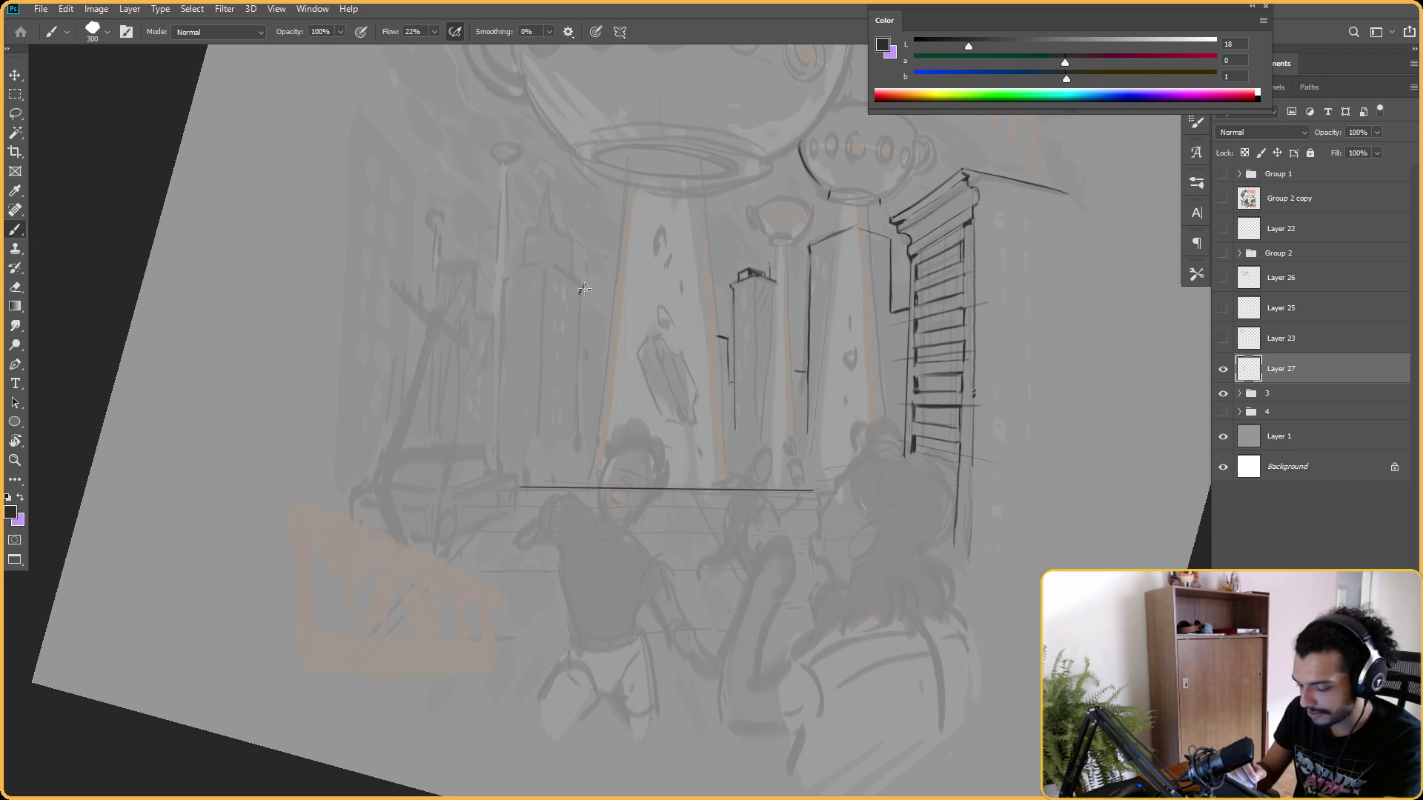
{"action": "key", "text": "r"}
{"action": "mouse_move", "coordinate": [576, 252]}
{"action": "left_mouse_down"}
{"action": "mouse_move", "coordinate": [724, 340]}
{"action": "mouse_move", "coordinate": [674, 260]}
{"action": "mouse_move", "coordinate": [718, 241]}
{"action": "mouse_move", "coordinate": [703, 233]}
{"action": "mouse_move", "coordinate": [723, 270]}
{"action": "mouse_move", "coordinate": [673, 312]}
{"action": "mouse_move", "coordinate": [667, 347]}
{"action": "mouse_move", "coordinate": [689, 307]}
{"action": "left_mouse_up"}
{"action": "key", "text": "b"}
{"action": "key", "text": "ctrl+z"}
{"action": "key", "text": "ctrl+z"}
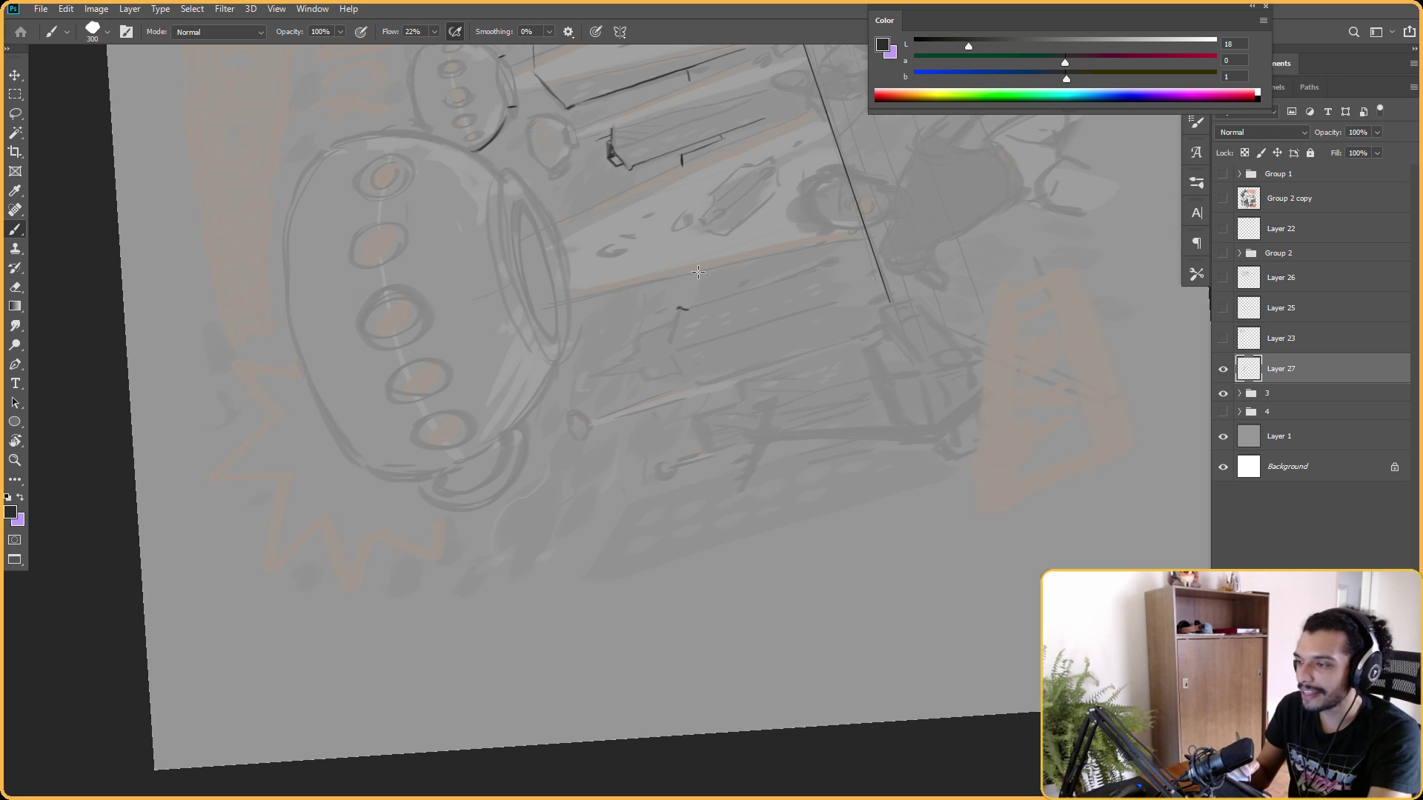
{"action": "left_click_drag", "start_coordinate": [714, 280], "coordinate": [698, 182]}
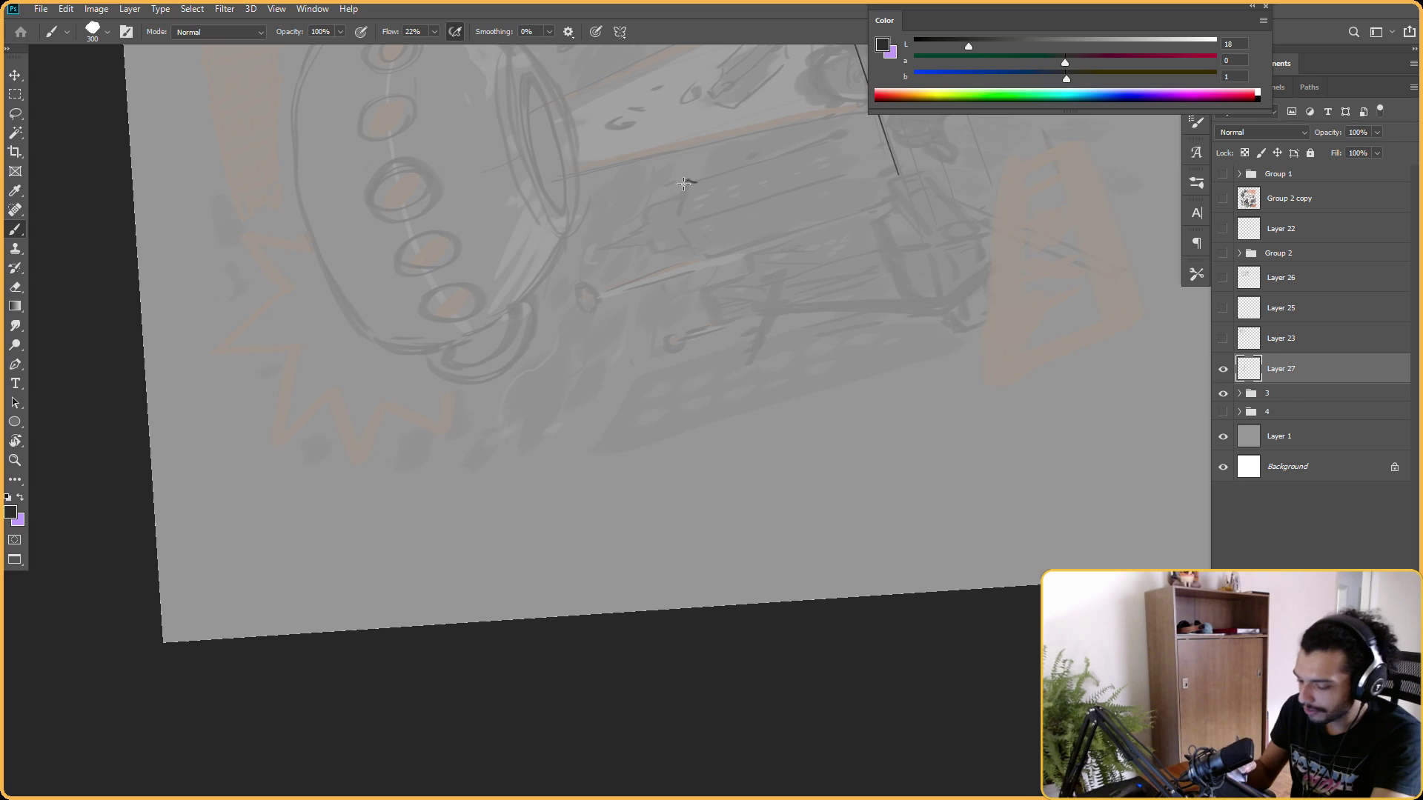
{"action": "mouse_move", "coordinate": [681, 191]}
{"action": "left_mouse_down"}
{"action": "mouse_move", "coordinate": [741, 244]}
{"action": "mouse_move", "coordinate": [812, 236]}
{"action": "mouse_move", "coordinate": [680, 169]}
{"action": "mouse_move", "coordinate": [845, 269]}
{"action": "left_mouse_up"}
{"action": "key", "text": "r"}
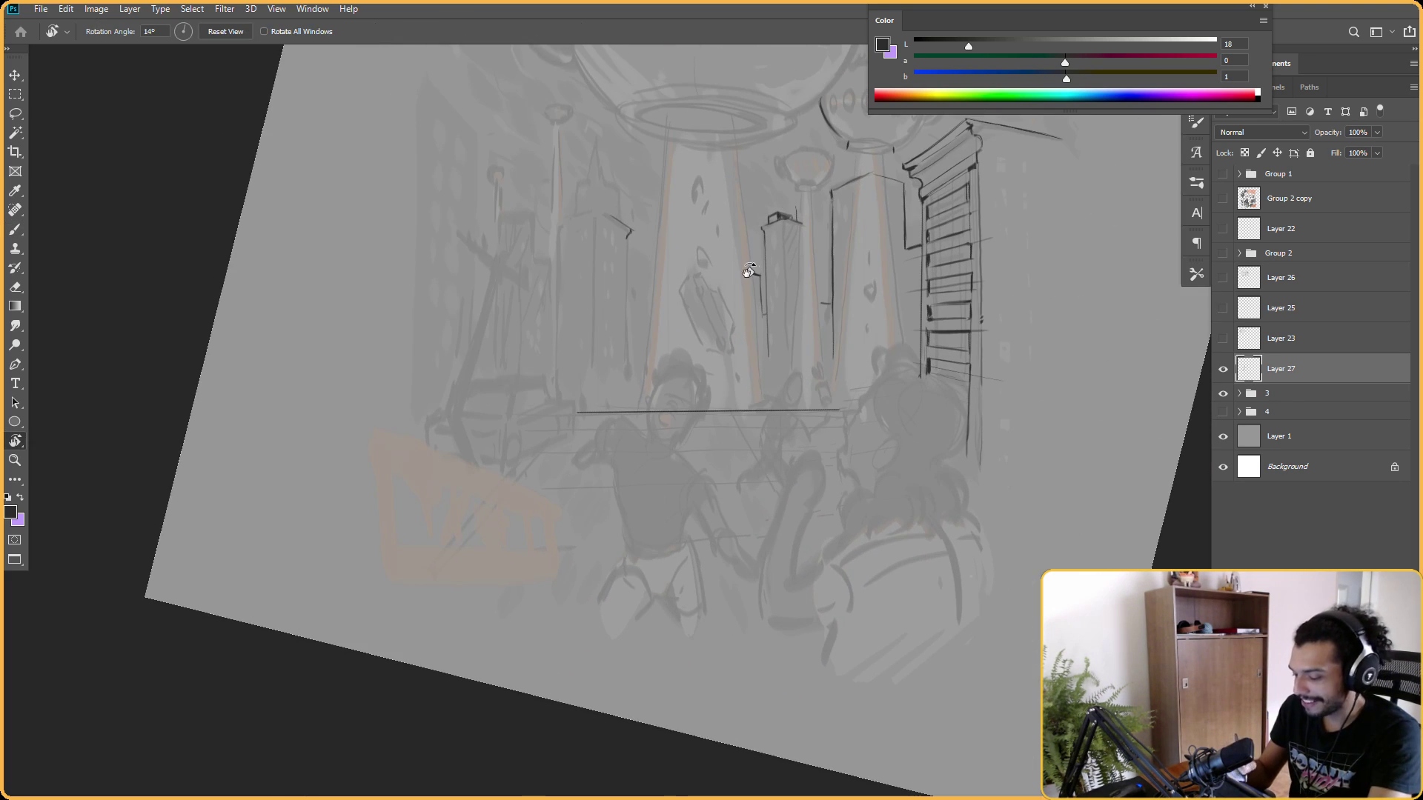
Add a thin antenna on the rooftop block of the narrow building between the beams.
{"action": "left_click_drag", "start_coordinate": [734, 265], "coordinate": [665, 274]}
{"action": "key", "text": "b"}
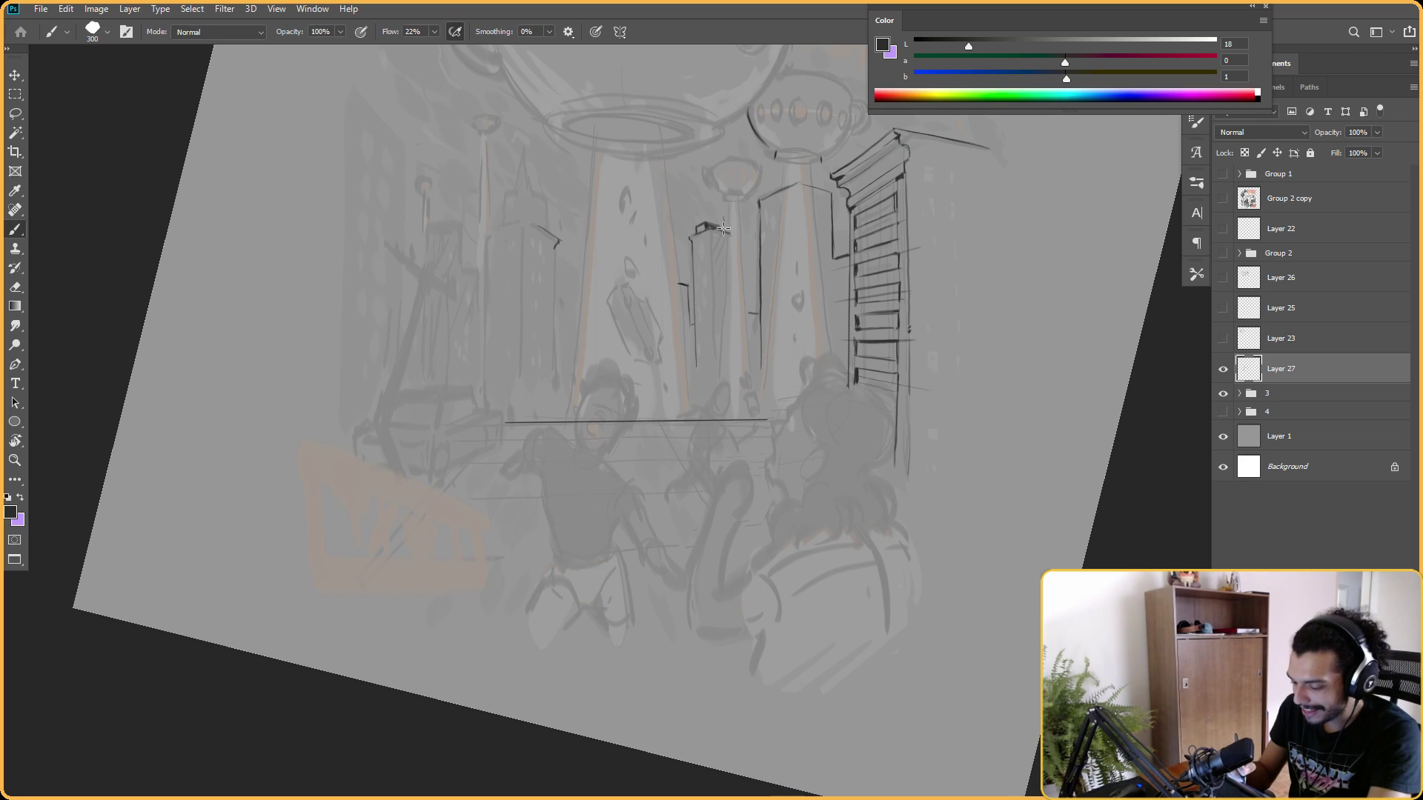
{"action": "left_click_drag", "start_coordinate": [721, 200], "coordinate": [692, 232]}
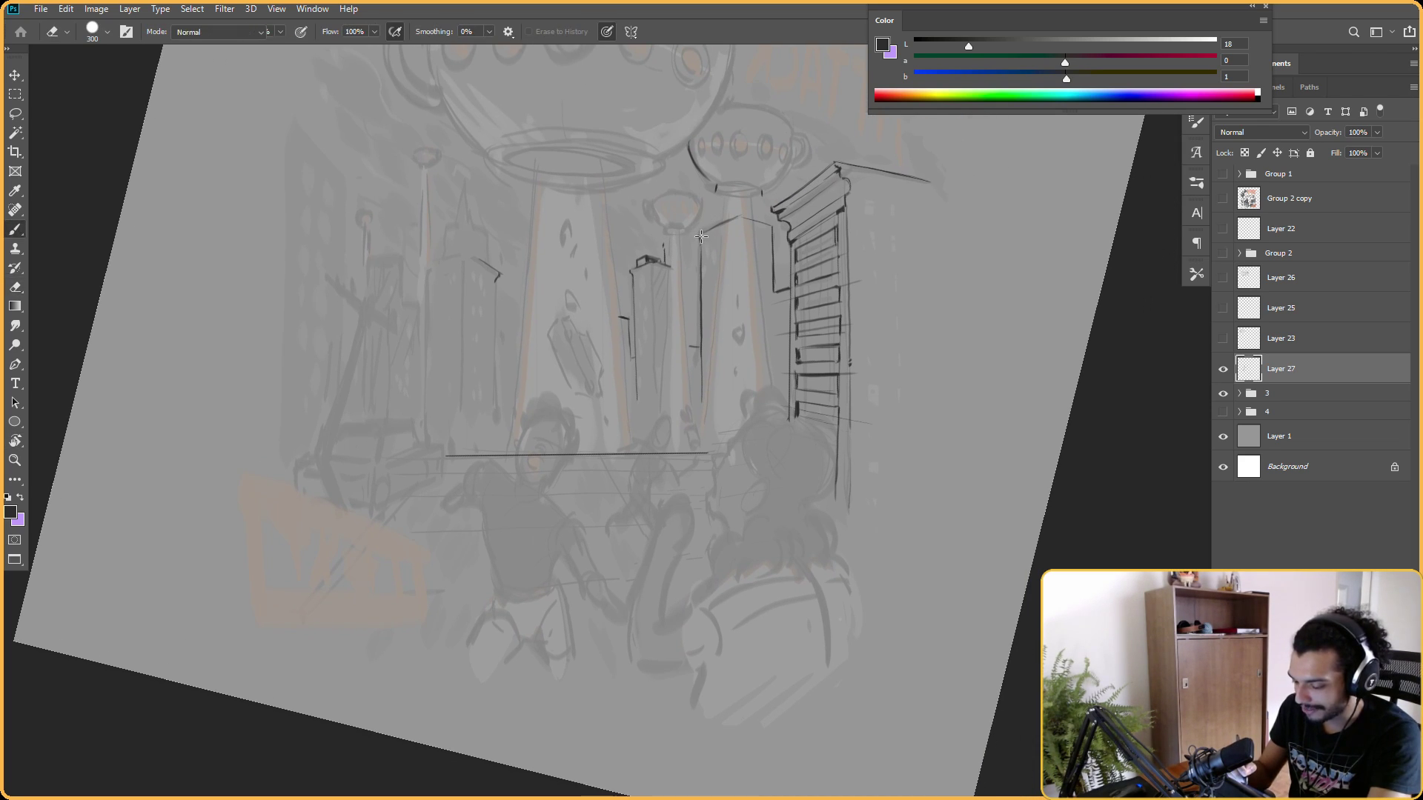
Ink the sloping roof edge of the background building behind the smaller UFO's beam and clean up the line.
{"action": "key", "text": "r"}
{"action": "left_click_drag", "start_coordinate": [698, 231], "coordinate": [601, 263]}
{"action": "key", "text": "b"}
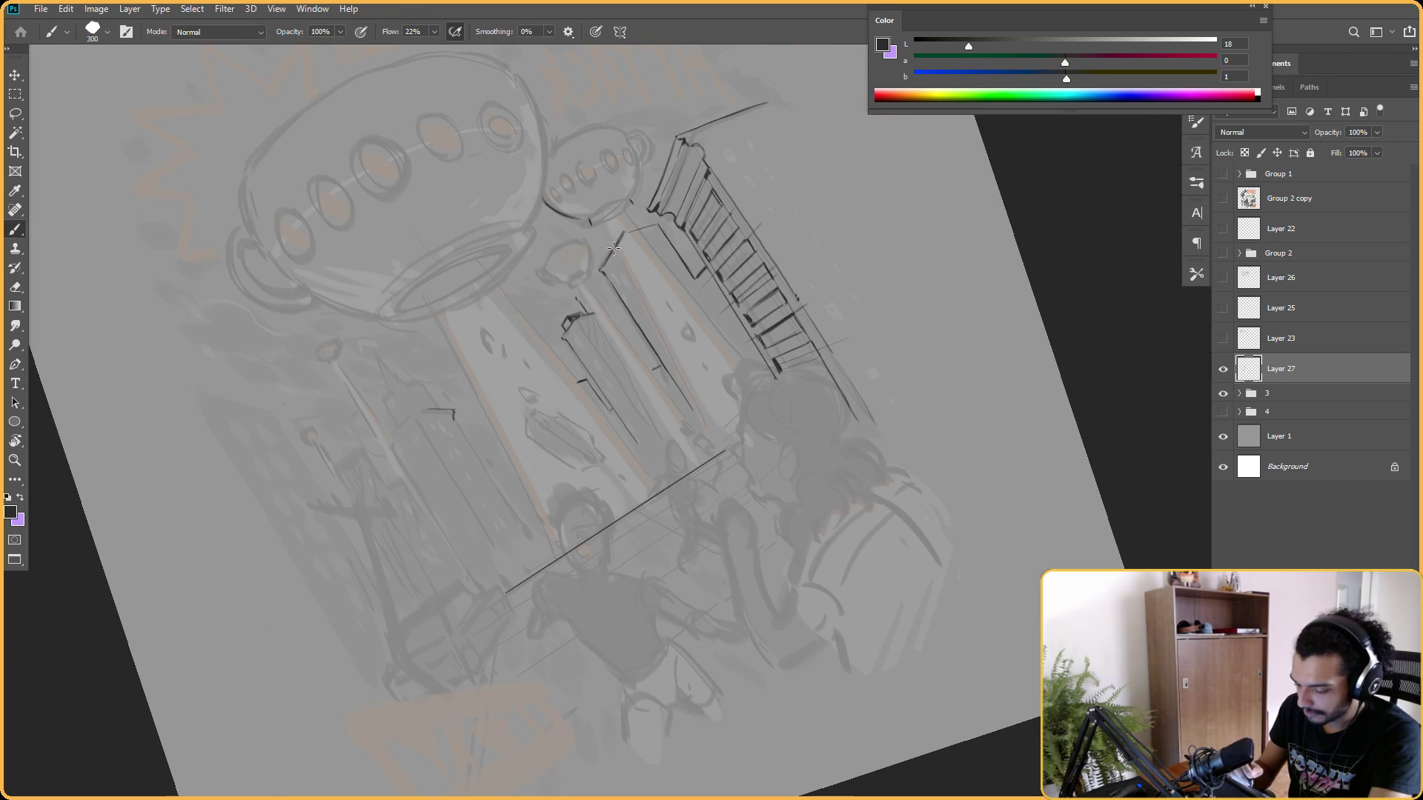
{"action": "key", "text": "e"}
{"action": "key", "text": "b"}
{"action": "left_click_drag", "start_coordinate": [625, 231], "coordinate": [606, 263]}
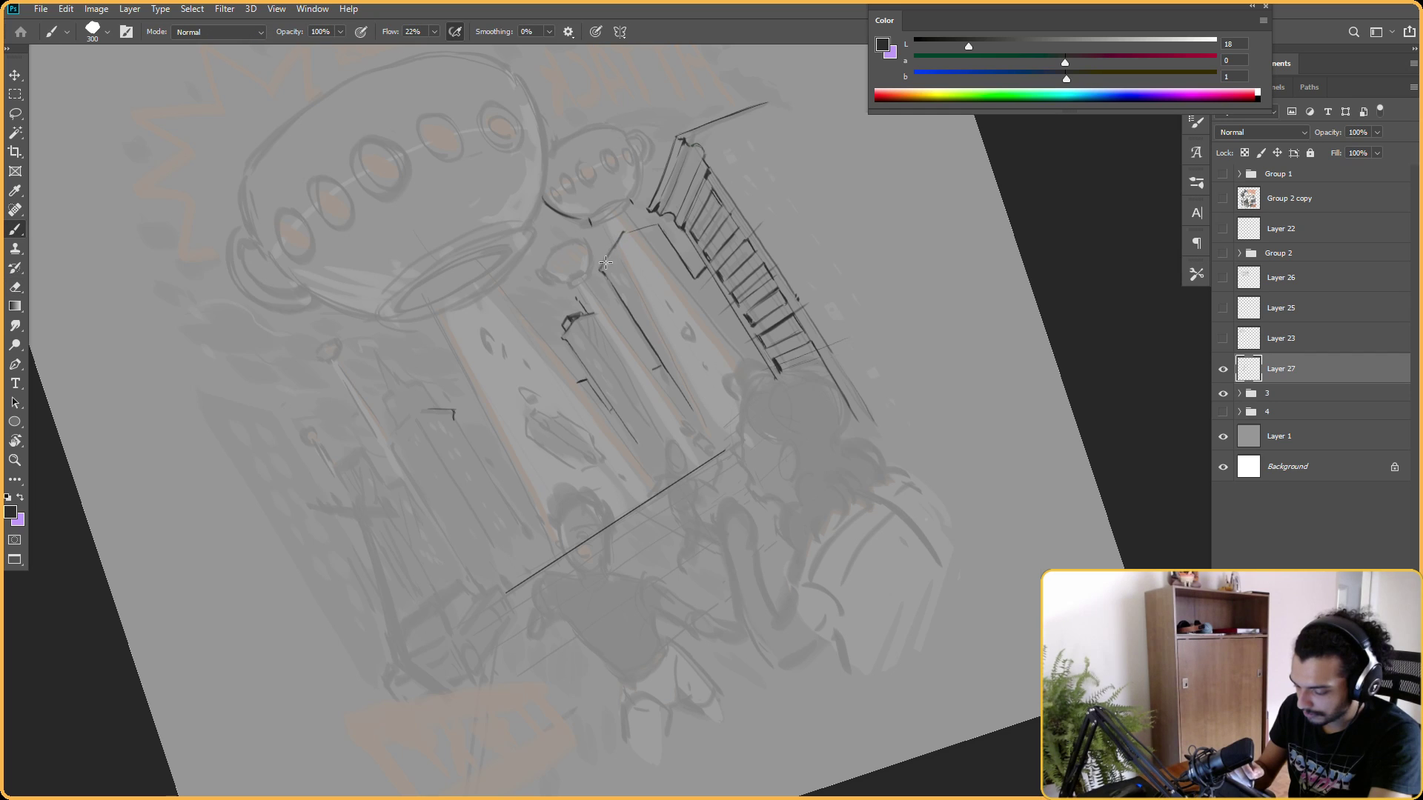
{"action": "key", "text": "r"}
{"action": "key", "text": "Escape"}
{"action": "key", "text": "ctrl+z"}
{"action": "key", "text": "ctrl+z"}
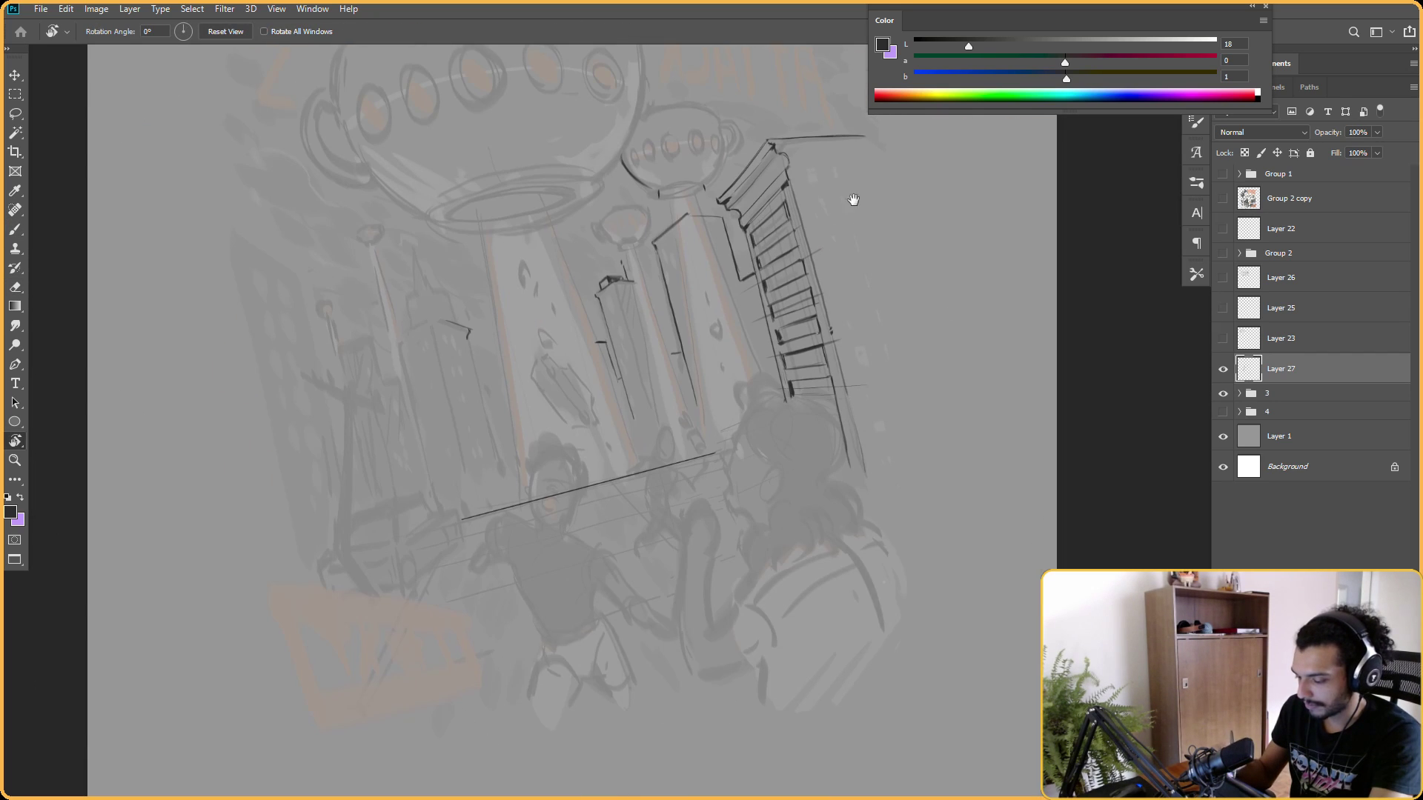
Reduce the brush size to 175 and ink the skyscraper's second roof slope from its peak, discarding the first stroke.
{"action": "mouse_move", "coordinate": [738, 218]}
{"action": "left_mouse_down"}
{"action": "mouse_move", "coordinate": [718, 251]}
{"action": "mouse_move", "coordinate": [791, 222]}
{"action": "mouse_move", "coordinate": [724, 183]}
{"action": "mouse_move", "coordinate": [561, 314]}
{"action": "mouse_move", "coordinate": [642, 208]}
{"action": "mouse_move", "coordinate": [671, 192]}
{"action": "mouse_move", "coordinate": [592, 235]}
{"action": "mouse_move", "coordinate": [628, 328]}
{"action": "mouse_move", "coordinate": [603, 396]}
{"action": "left_mouse_up"}
{"action": "key", "text": "b"}
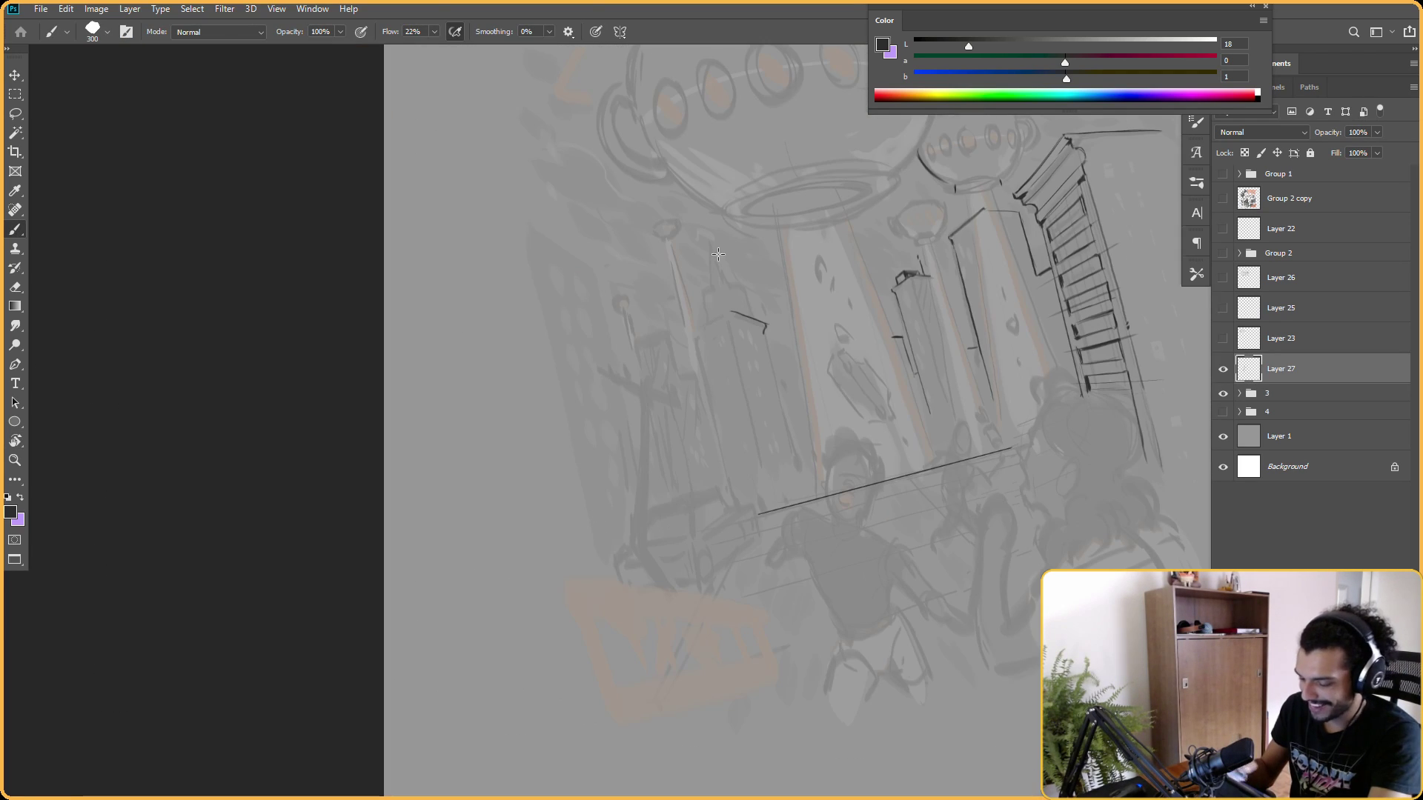
{"action": "left_click_drag", "start_coordinate": [732, 311], "coordinate": [731, 326]}
{"action": "key", "text": "ctrl+z"}
{"action": "key", "text": "bracketleft"}
{"action": "key", "text": "bracketleft"}
{"action": "key", "text": "bracketleft"}
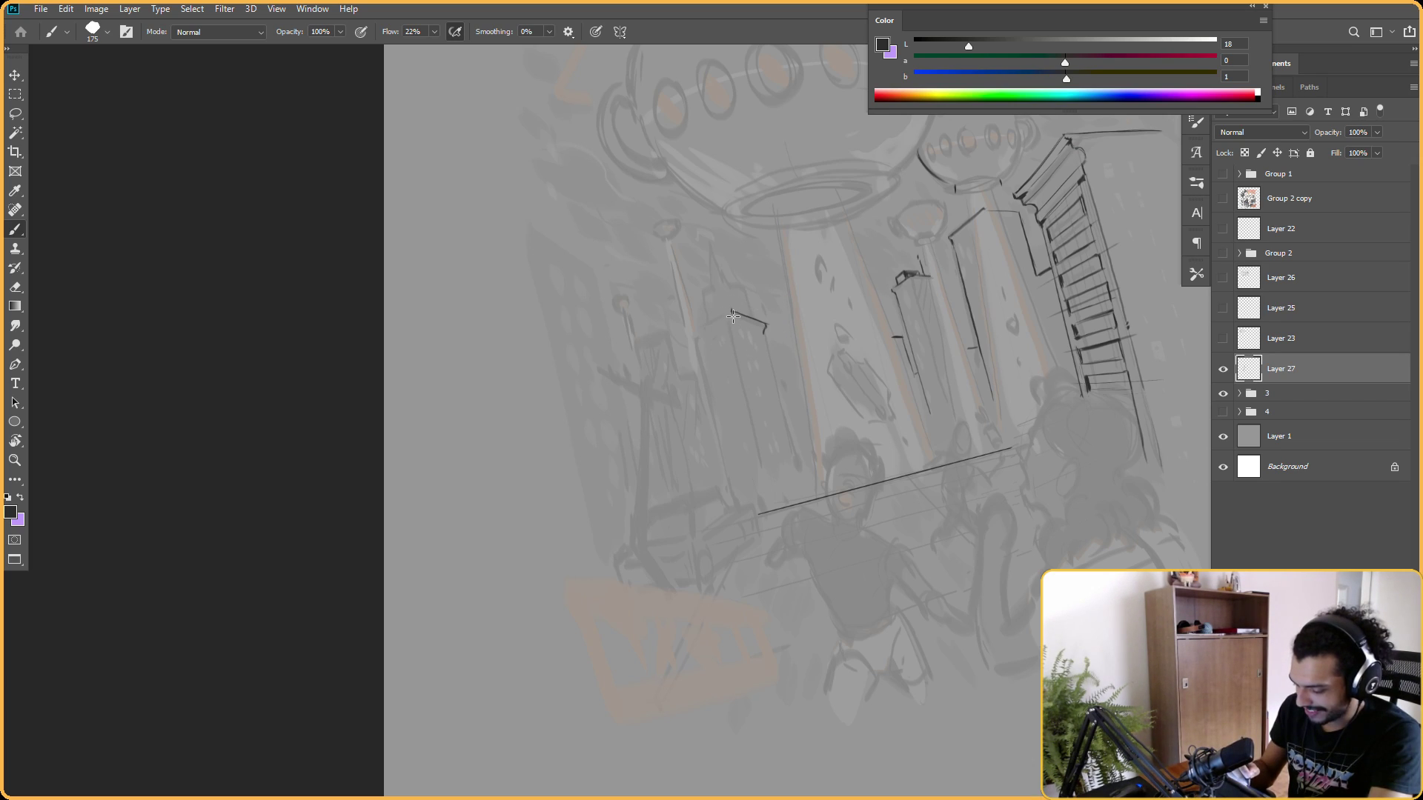
{"action": "key", "text": "r"}
{"action": "mouse_move", "coordinate": [733, 316]}
{"action": "left_mouse_down"}
{"action": "mouse_move", "coordinate": [702, 302]}
{"action": "mouse_move", "coordinate": [709, 211]}
{"action": "mouse_move", "coordinate": [669, 263]}
{"action": "left_mouse_up"}
{"action": "key", "text": "e"}
{"action": "key", "text": "b"}
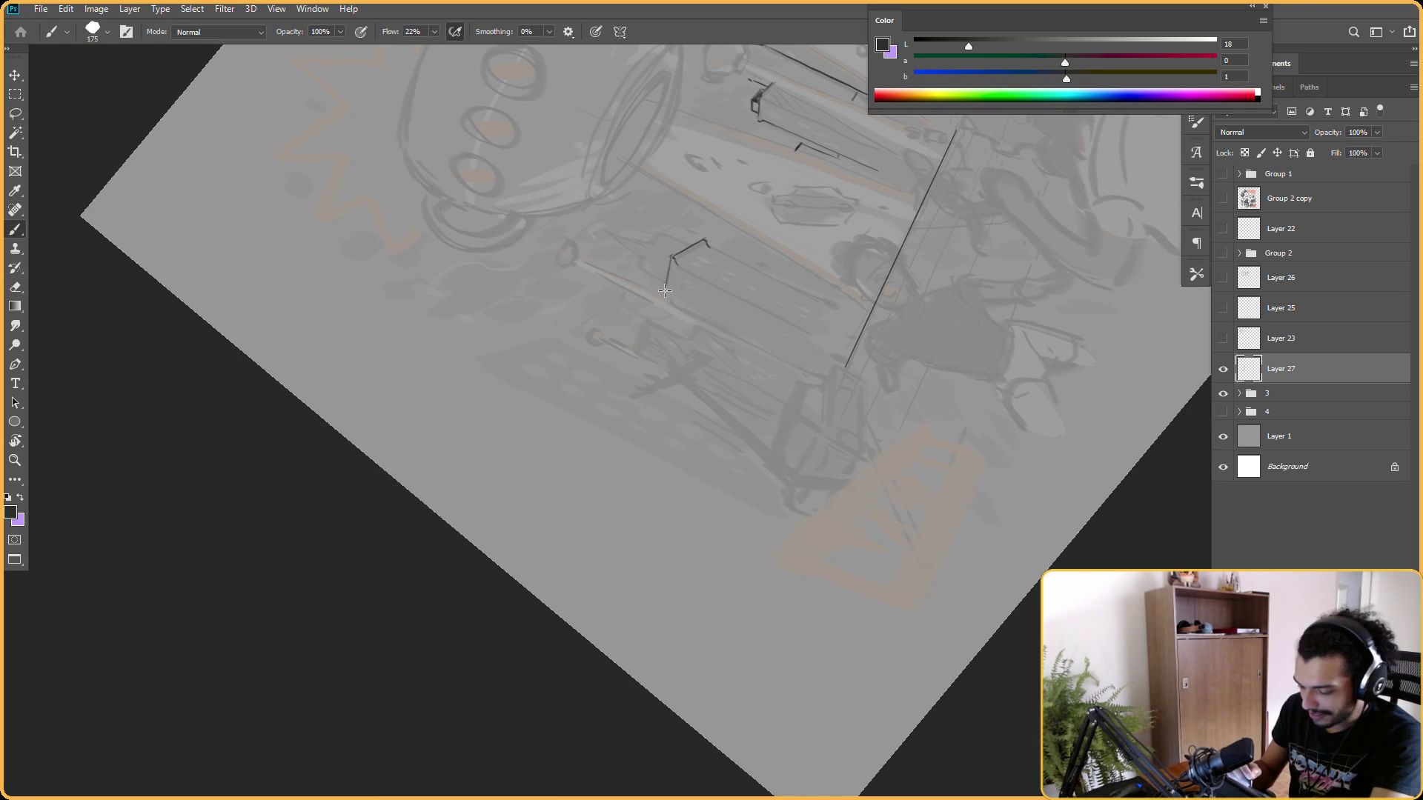
{"action": "left_click_drag", "start_coordinate": [663, 295], "coordinate": [673, 256]}
Redo the skyscraper's second roof slope as a clean line and tidy the roof peak with the eraser.
{"action": "key", "text": "r"}
{"action": "mouse_move", "coordinate": [747, 181]}
{"action": "left_mouse_down"}
{"action": "mouse_move", "coordinate": [642, 265]}
{"action": "mouse_move", "coordinate": [641, 292]}
{"action": "left_mouse_up"}
{"action": "key", "text": "b"}
{"action": "key", "text": "ctrl+z"}
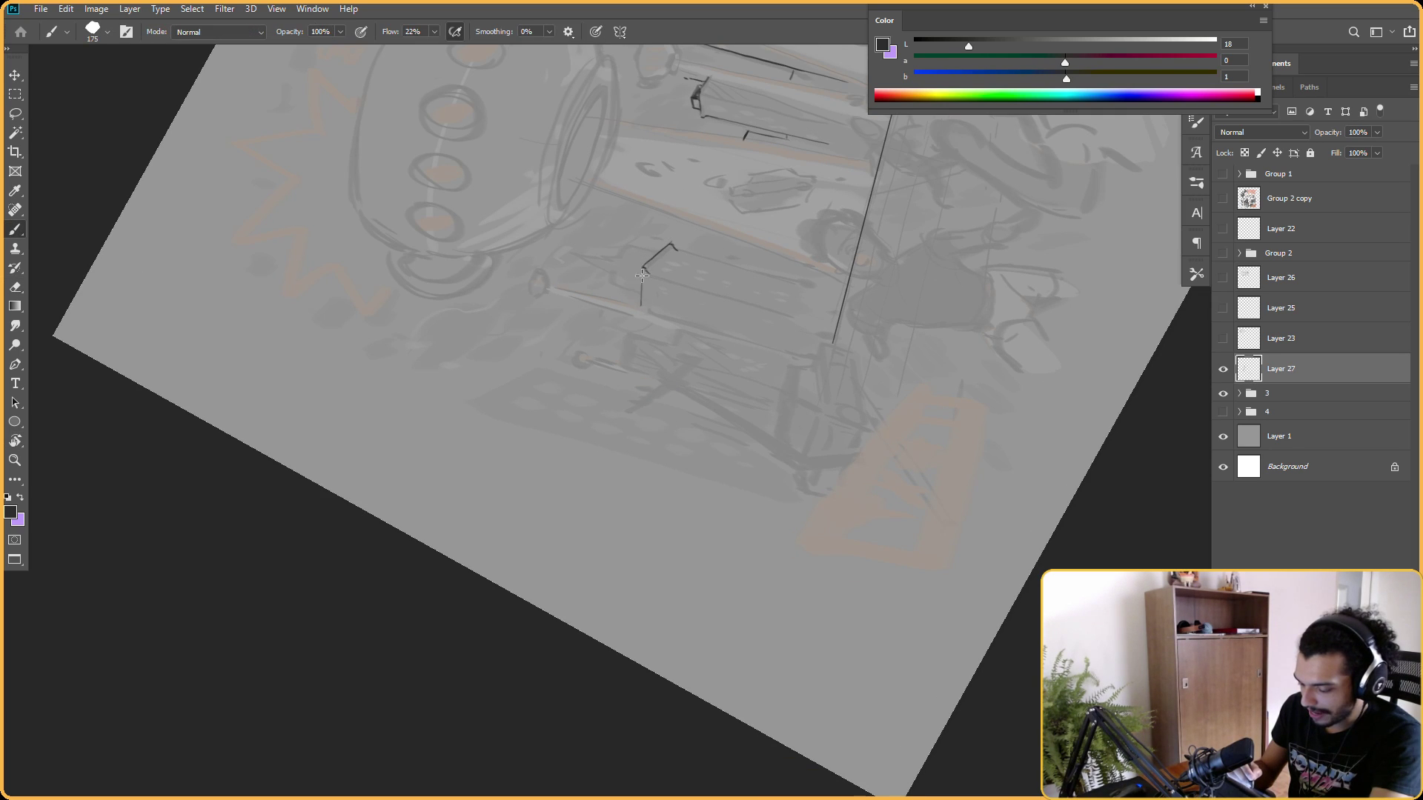
{"action": "key", "text": "r"}
{"action": "key", "text": "Escape"}
{"action": "key", "text": "e"}
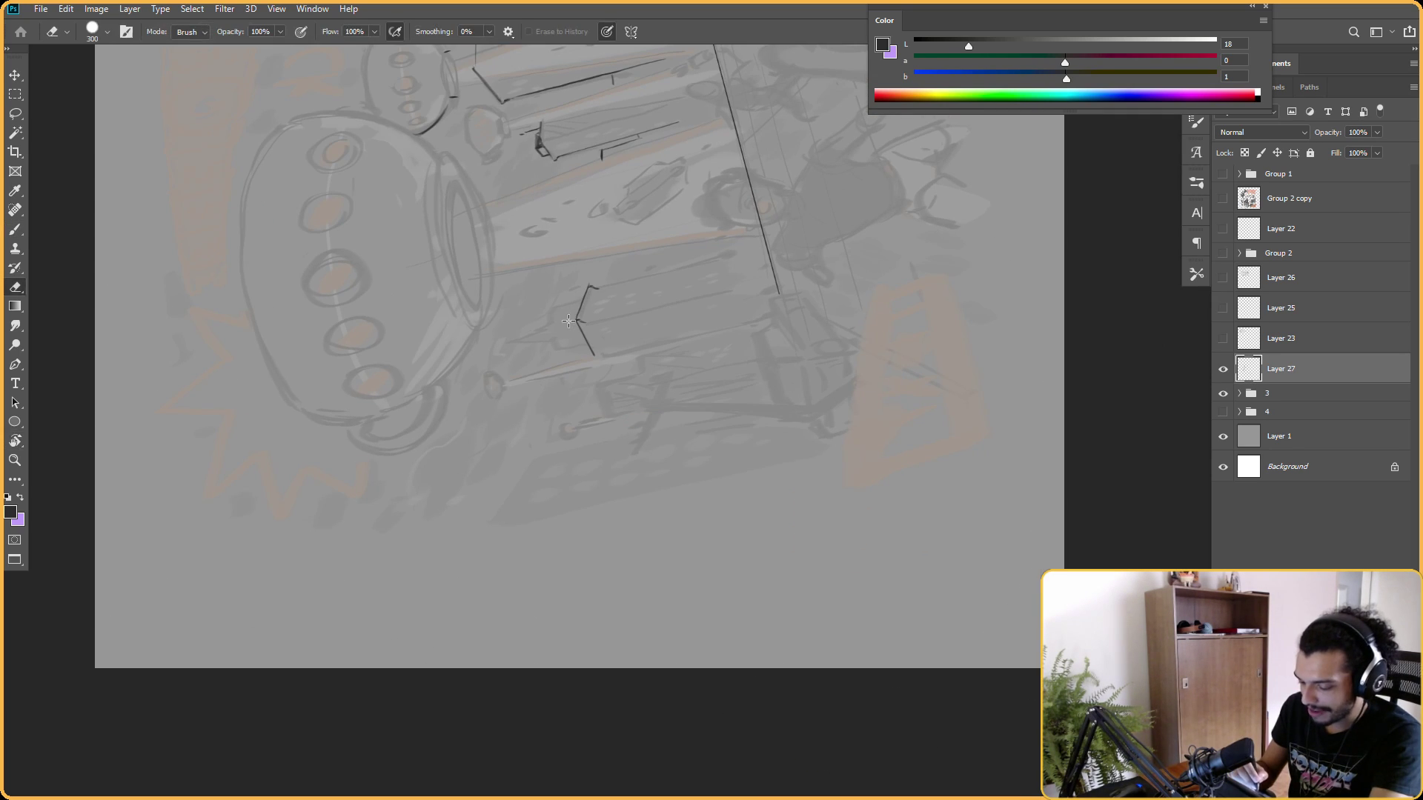
{"action": "key", "text": "r"}
{"action": "mouse_move", "coordinate": [815, 281]}
{"action": "left_mouse_down"}
{"action": "mouse_move", "coordinate": [866, 285]}
{"action": "mouse_move", "coordinate": [775, 245]}
{"action": "mouse_move", "coordinate": [767, 201]}
{"action": "left_mouse_up"}
{"action": "key", "text": "b"}
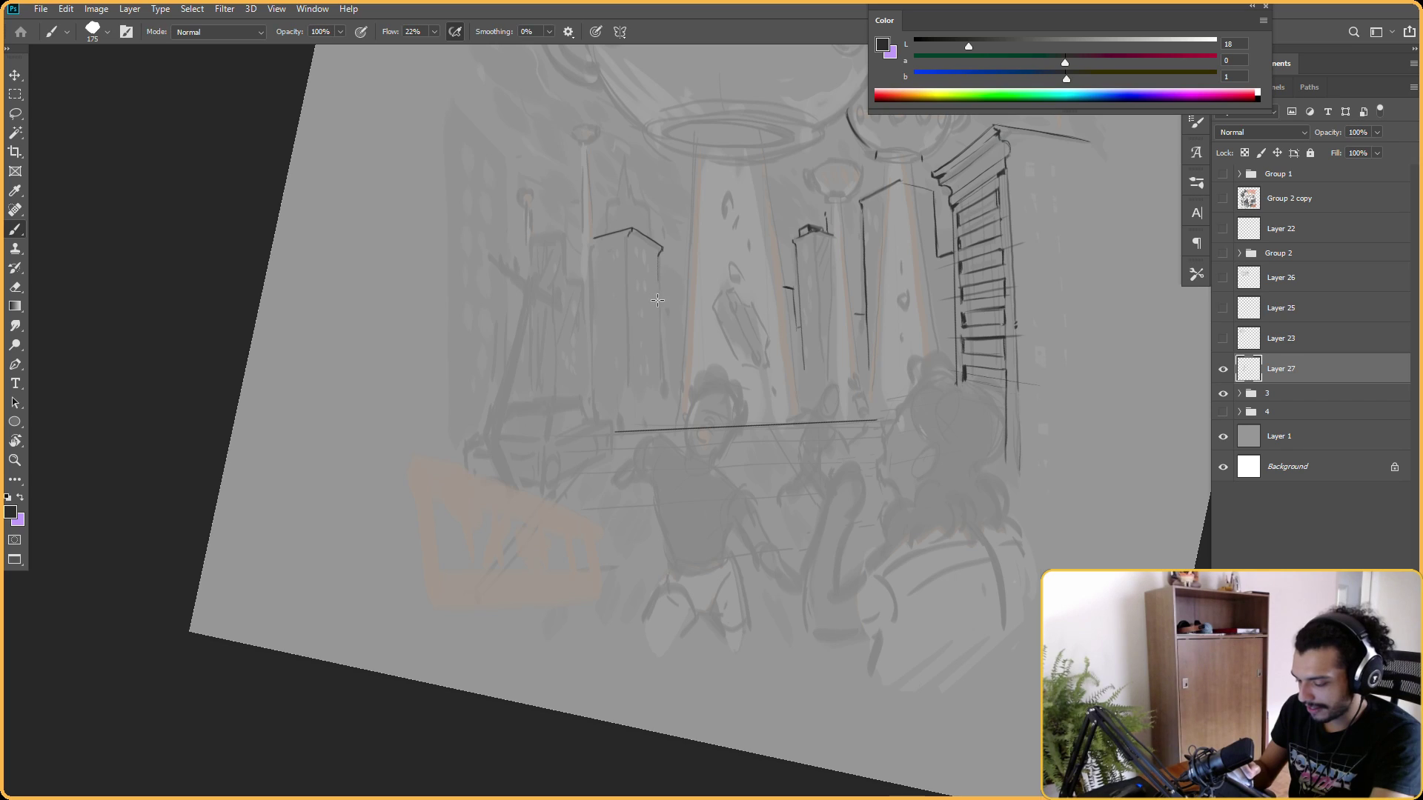
Ink the skyscraper's central vertical corner edge straight down from the roof peak.
{"action": "left_click_drag", "start_coordinate": [660, 252], "coordinate": [662, 380]}
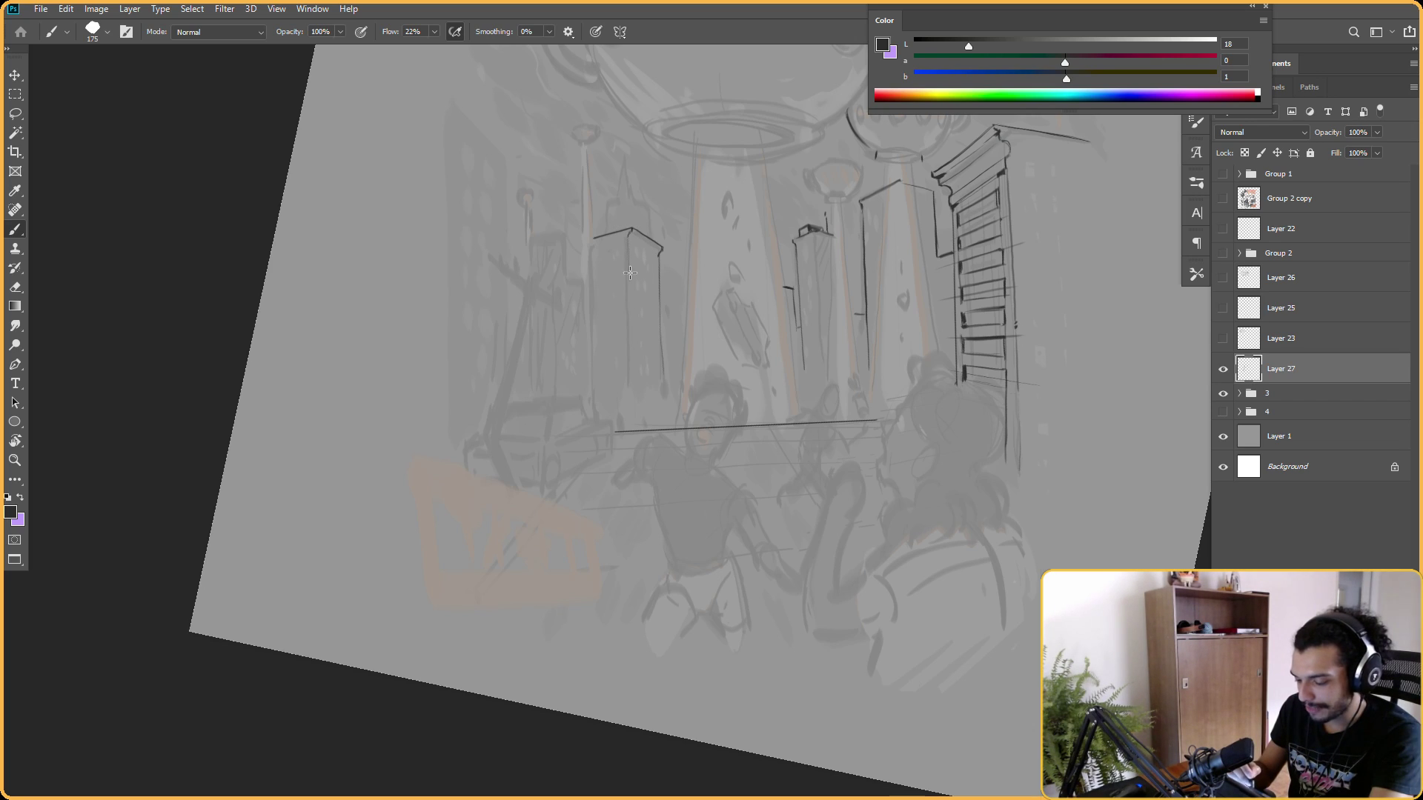
{"action": "key", "text": "bracketleft"}
{"action": "key", "text": "bracketleft"}
{"action": "key", "text": "bracketright"}
{"action": "key", "text": "bracketright"}
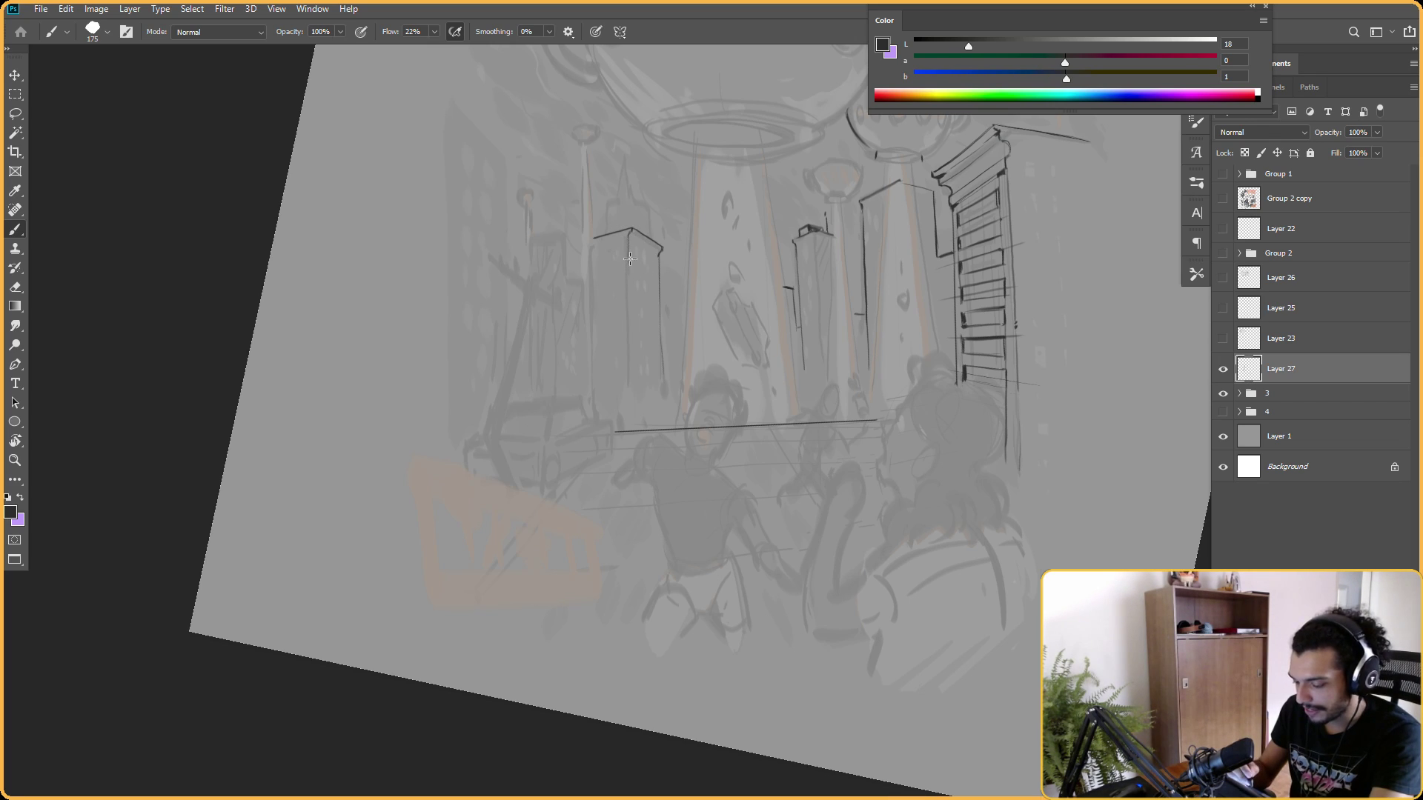
{"action": "left_click_drag", "start_coordinate": [630, 241], "coordinate": [629, 358]}
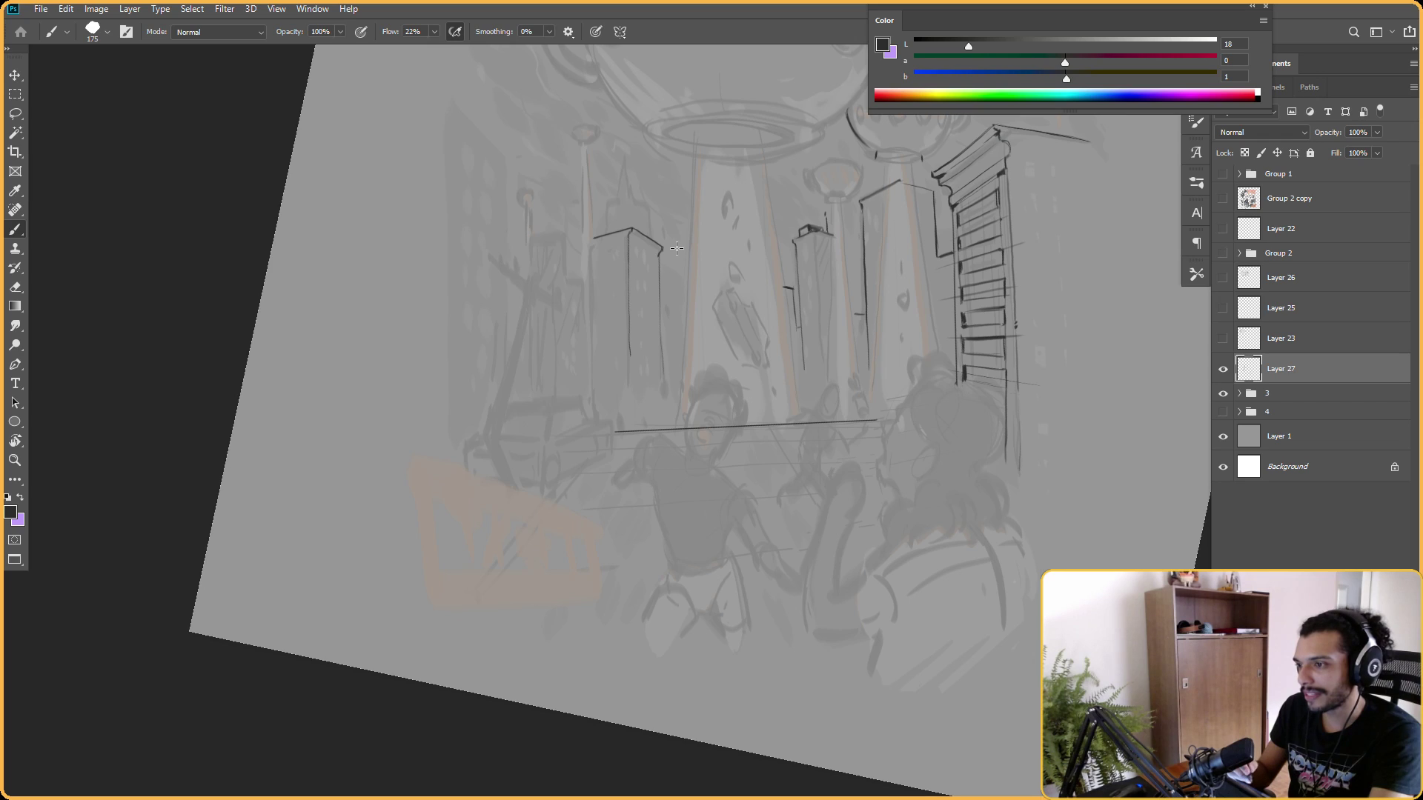
Set the brush size to 200 and ink the skyscraper's vertical side edge facing the large UFO's beam.
{"action": "key", "text": "bracketright"}
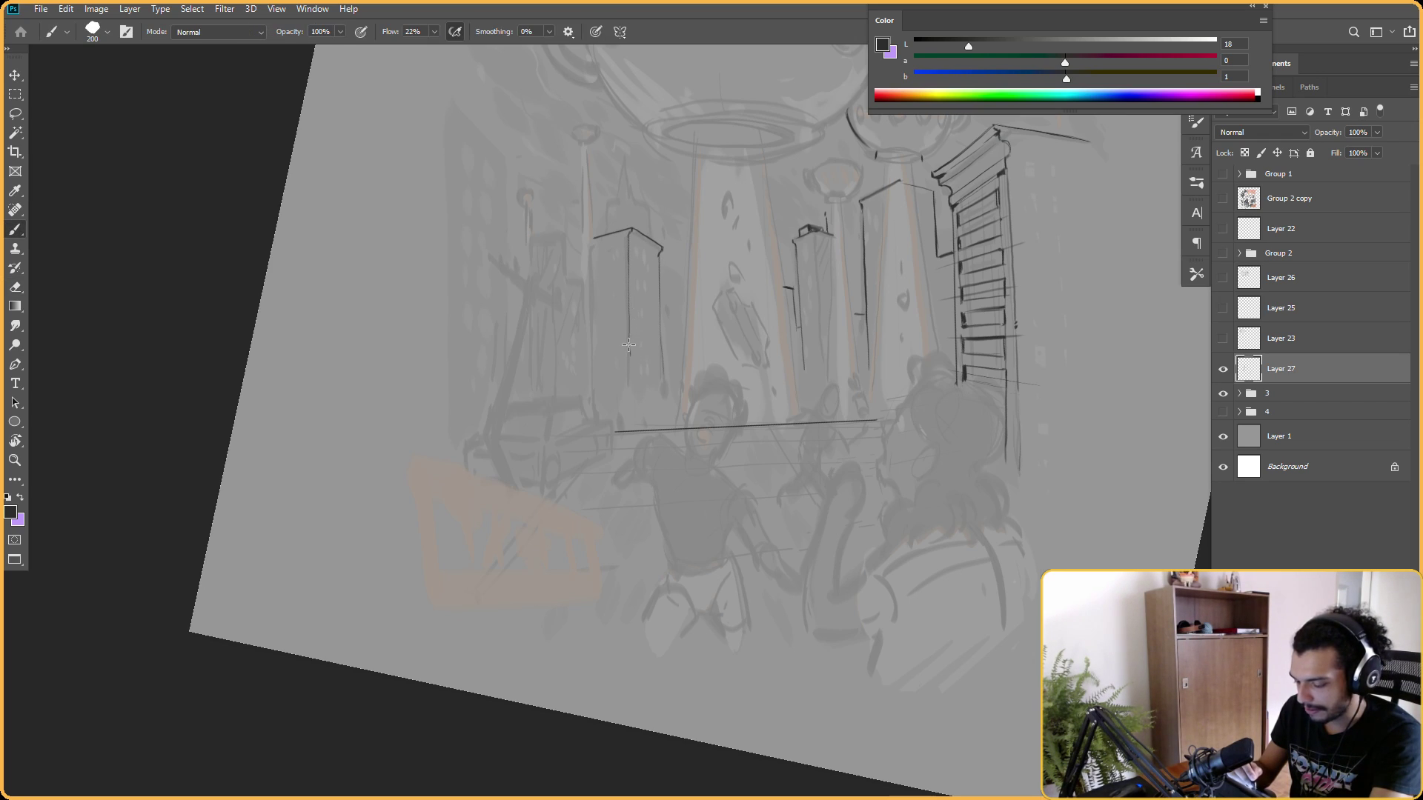
{"action": "key", "text": "e"}
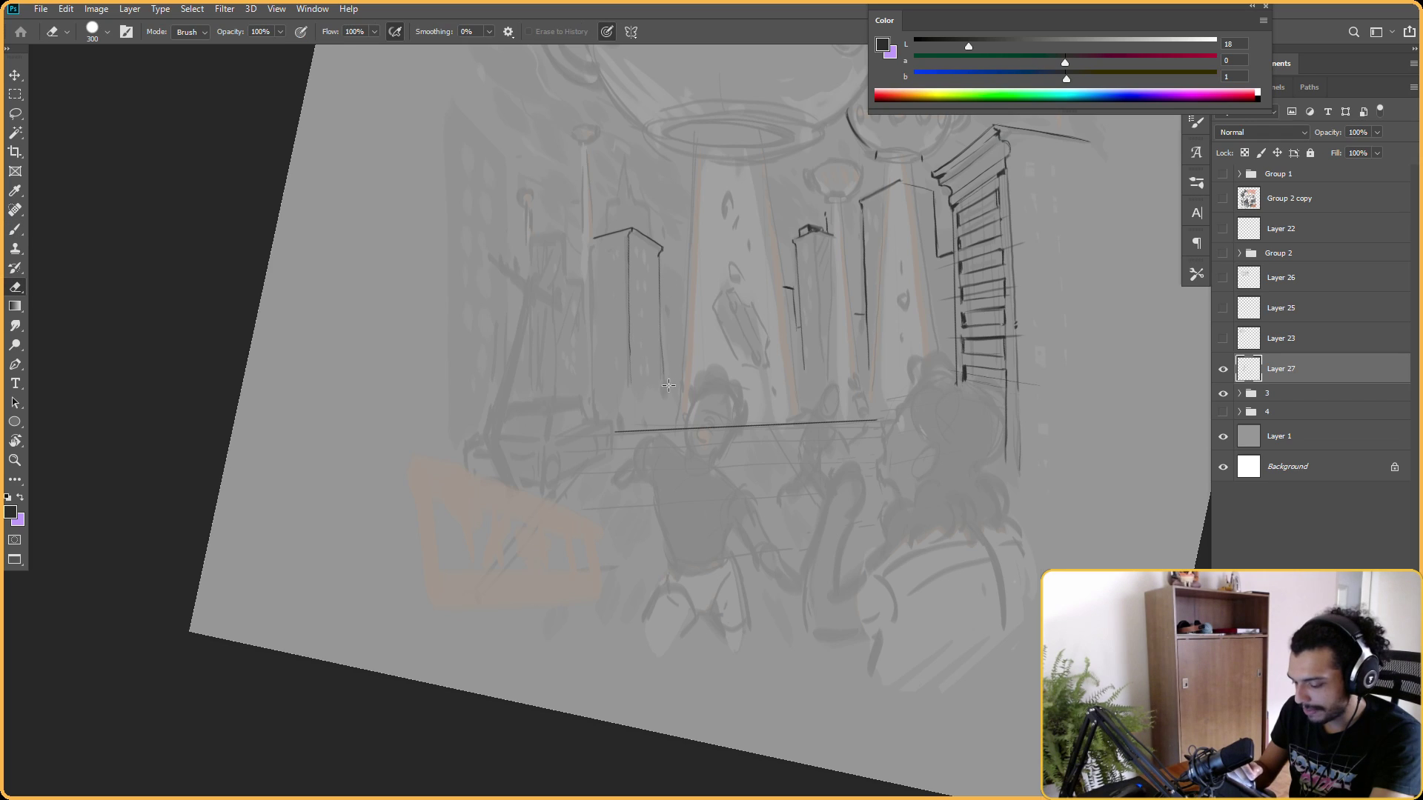
{"action": "key", "text": "b"}
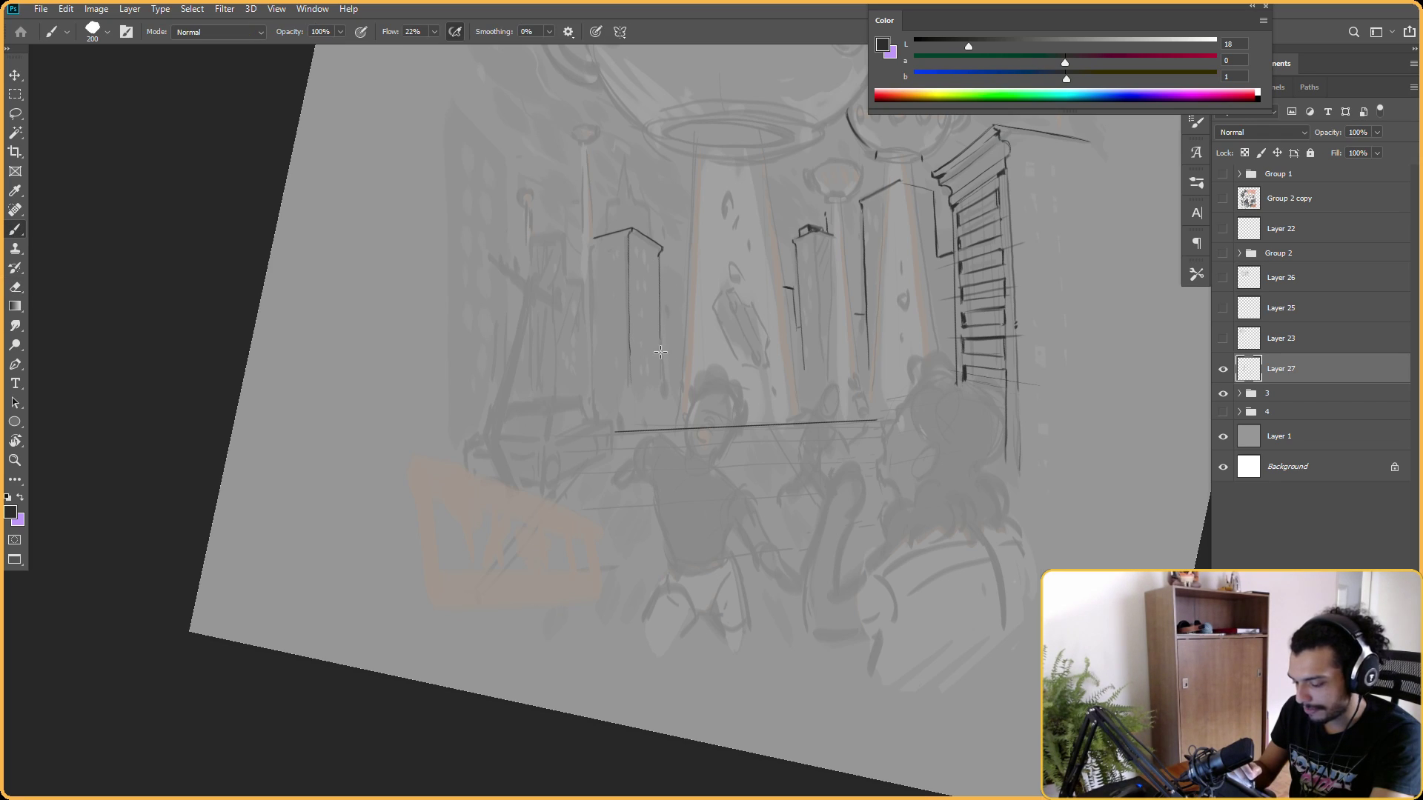
{"action": "left_click_drag", "start_coordinate": [659, 297], "coordinate": [661, 362]}
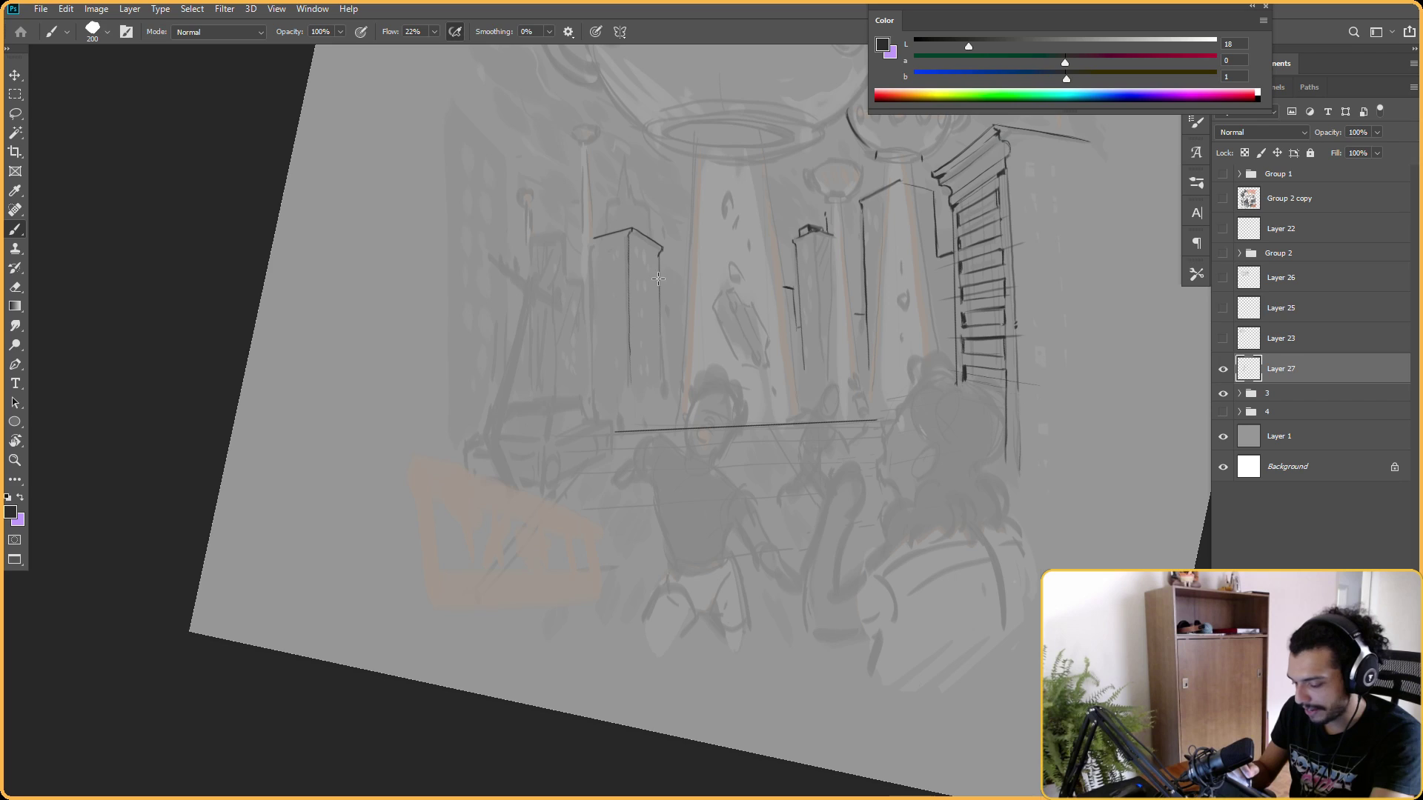
{"action": "left_click_drag", "start_coordinate": [660, 257], "coordinate": [655, 380]}
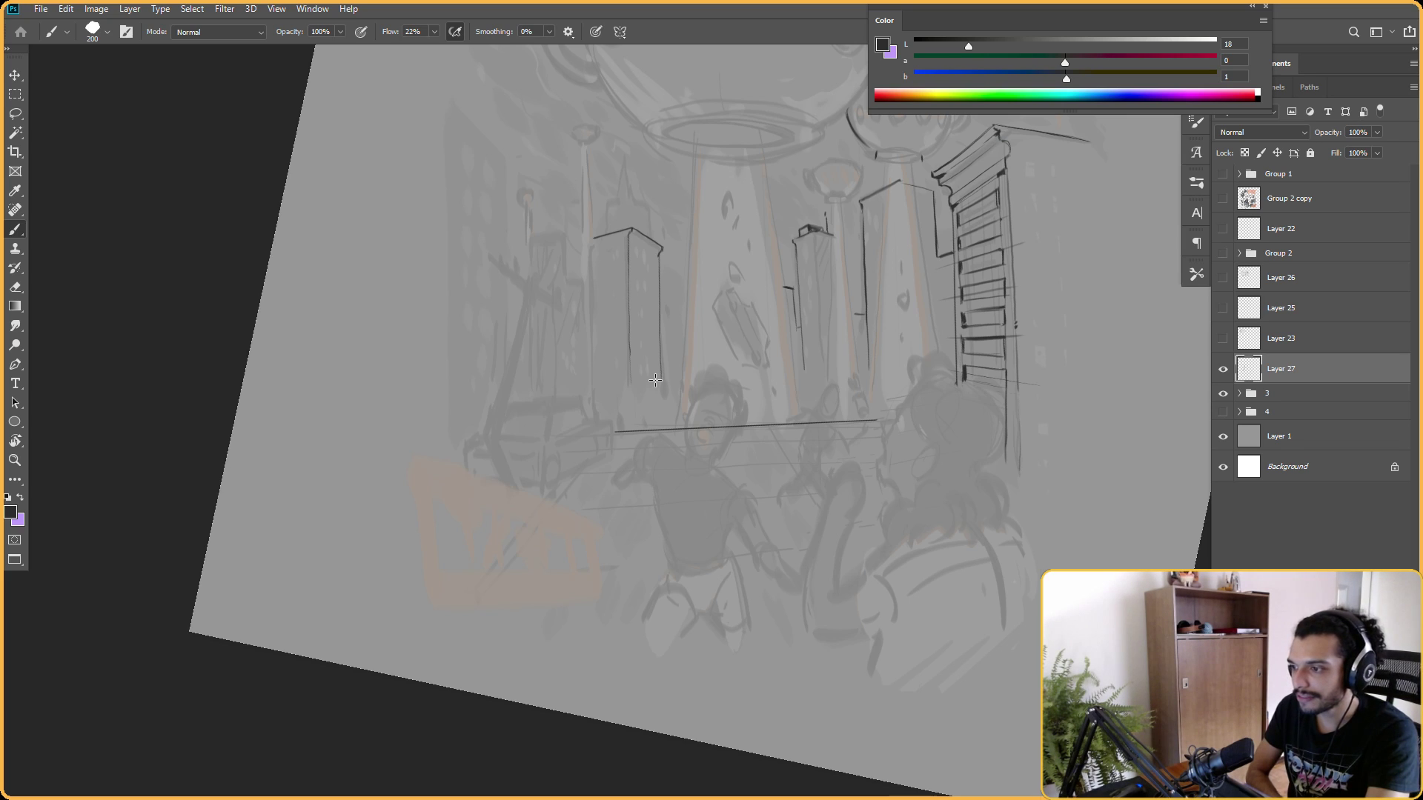
Ink the skyscraper's remaining roof corner and the rounded dome above its roof, redoing the first upright stroke.
{"action": "key", "text": "r"}
{"action": "mouse_move", "coordinate": [749, 222]}
{"action": "left_mouse_down"}
{"action": "mouse_move", "coordinate": [696, 212]}
{"action": "mouse_move", "coordinate": [606, 233]}
{"action": "mouse_move", "coordinate": [913, 173]}
{"action": "left_mouse_up"}
{"action": "key", "text": "b"}
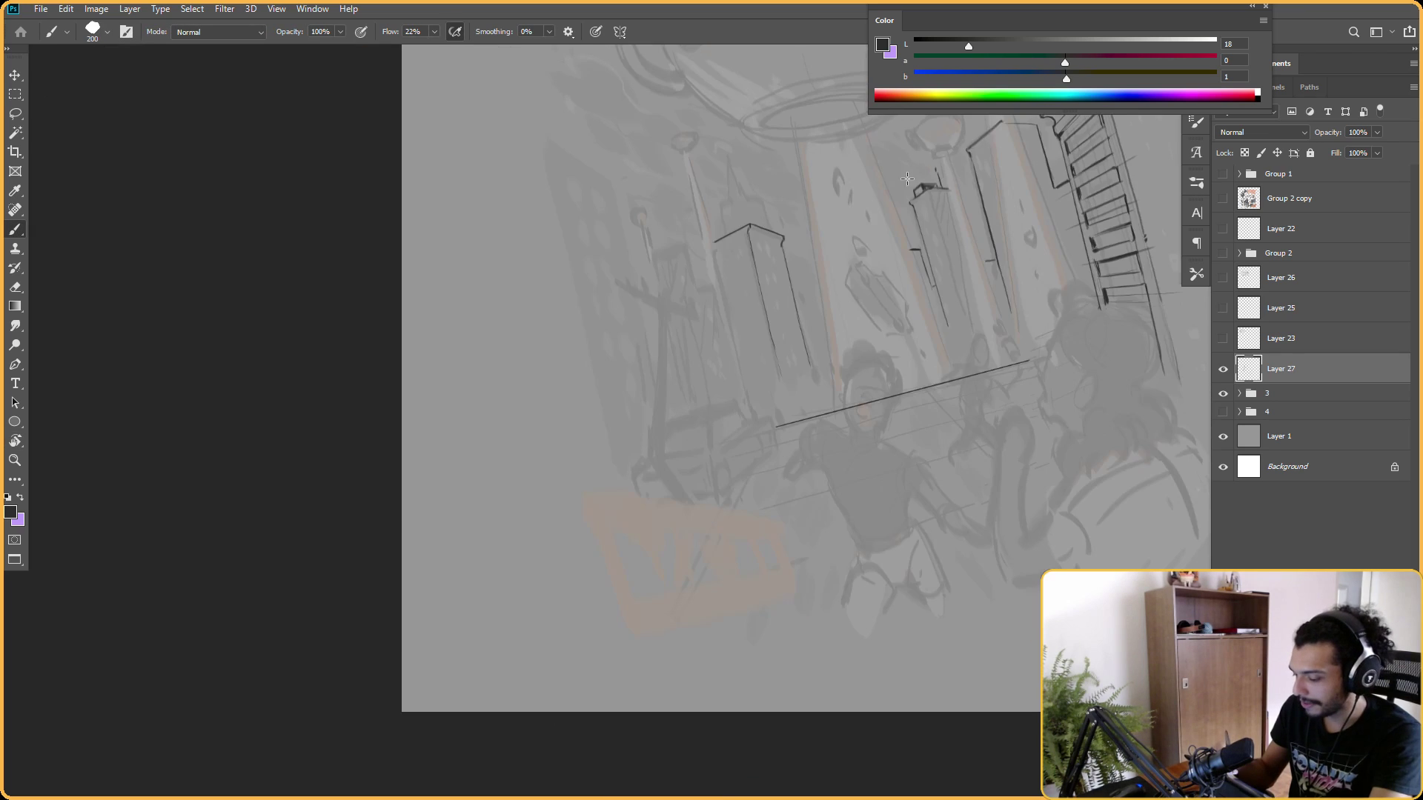
{"action": "key", "text": "r"}
{"action": "mouse_move", "coordinate": [715, 247]}
{"action": "left_mouse_down"}
{"action": "mouse_move", "coordinate": [927, 318]}
{"action": "mouse_move", "coordinate": [635, 270]}
{"action": "left_mouse_up"}
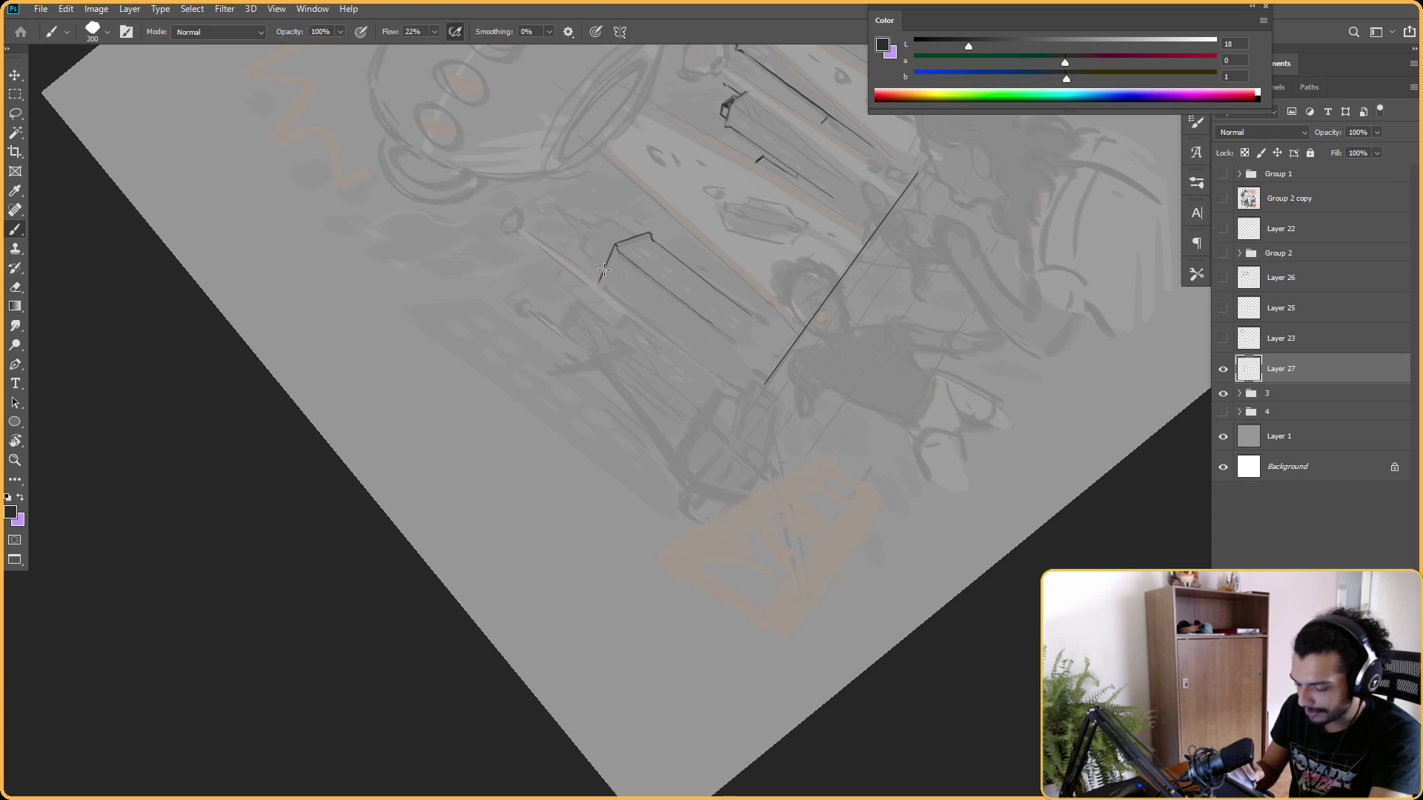
{"action": "key", "text": "r"}
{"action": "left_click_drag", "start_coordinate": [629, 262], "coordinate": [832, 198]}
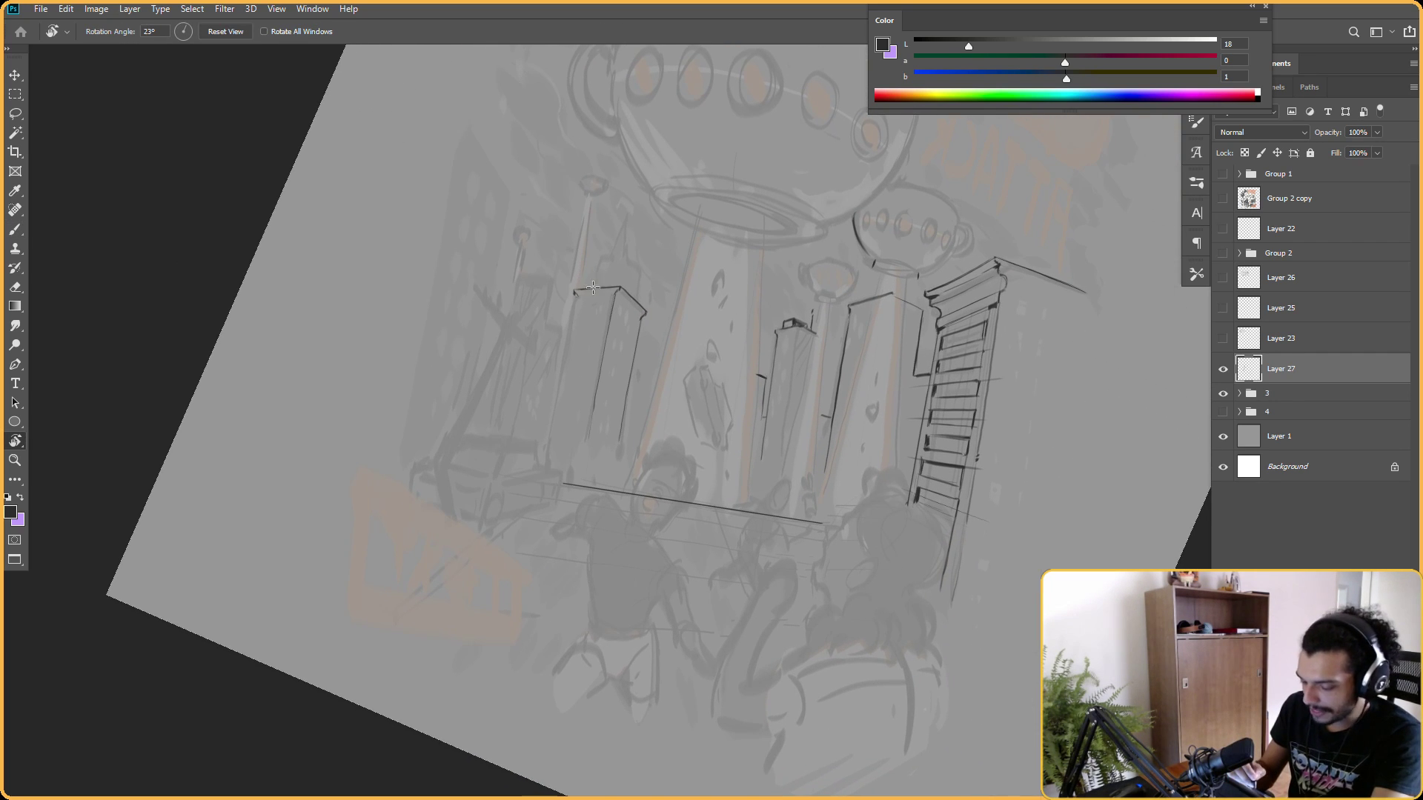
{"action": "key", "text": "b"}
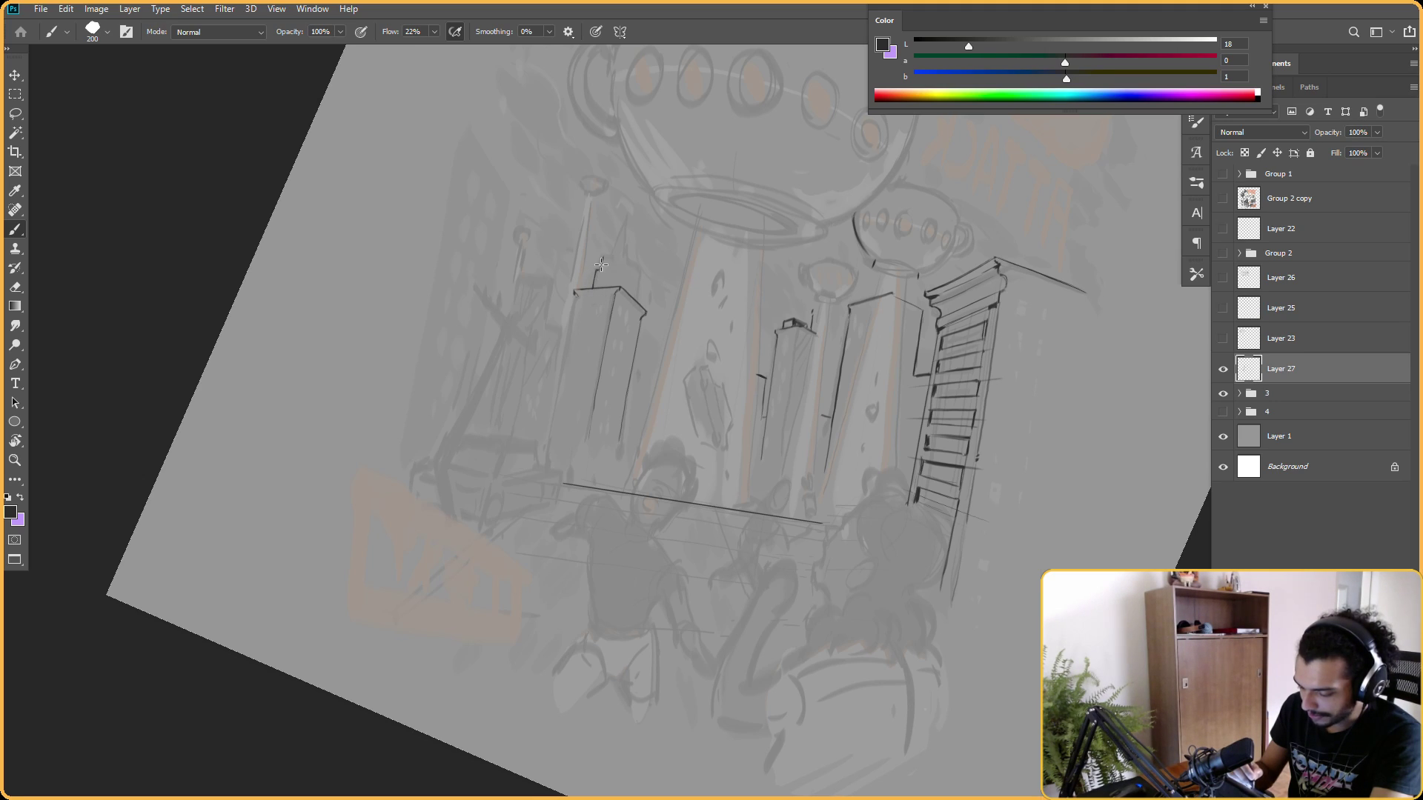
{"action": "key", "text": "ctrl+z"}
{"action": "left_click_drag", "start_coordinate": [592, 286], "coordinate": [601, 263]}
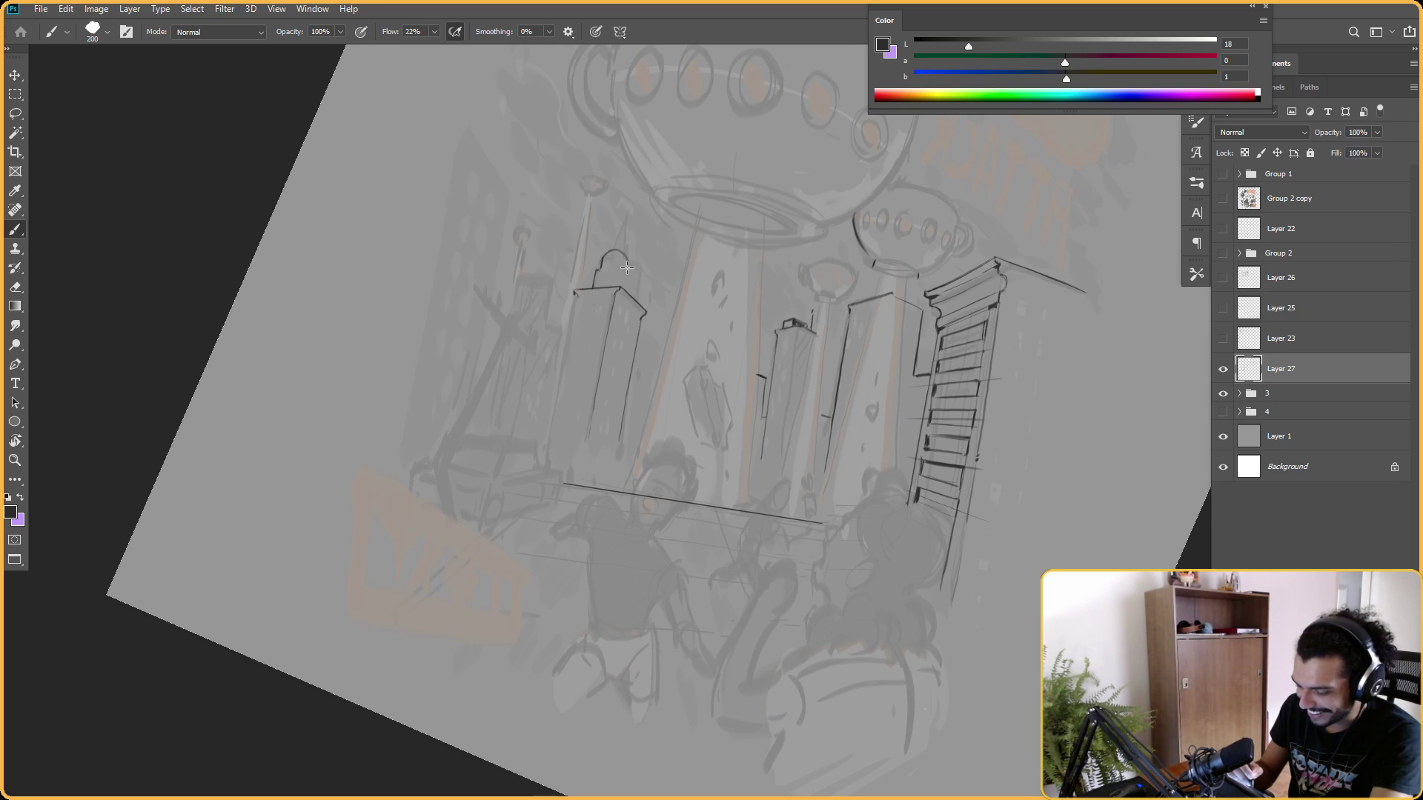
{"action": "key", "text": "e"}
{"action": "key", "text": "b"}
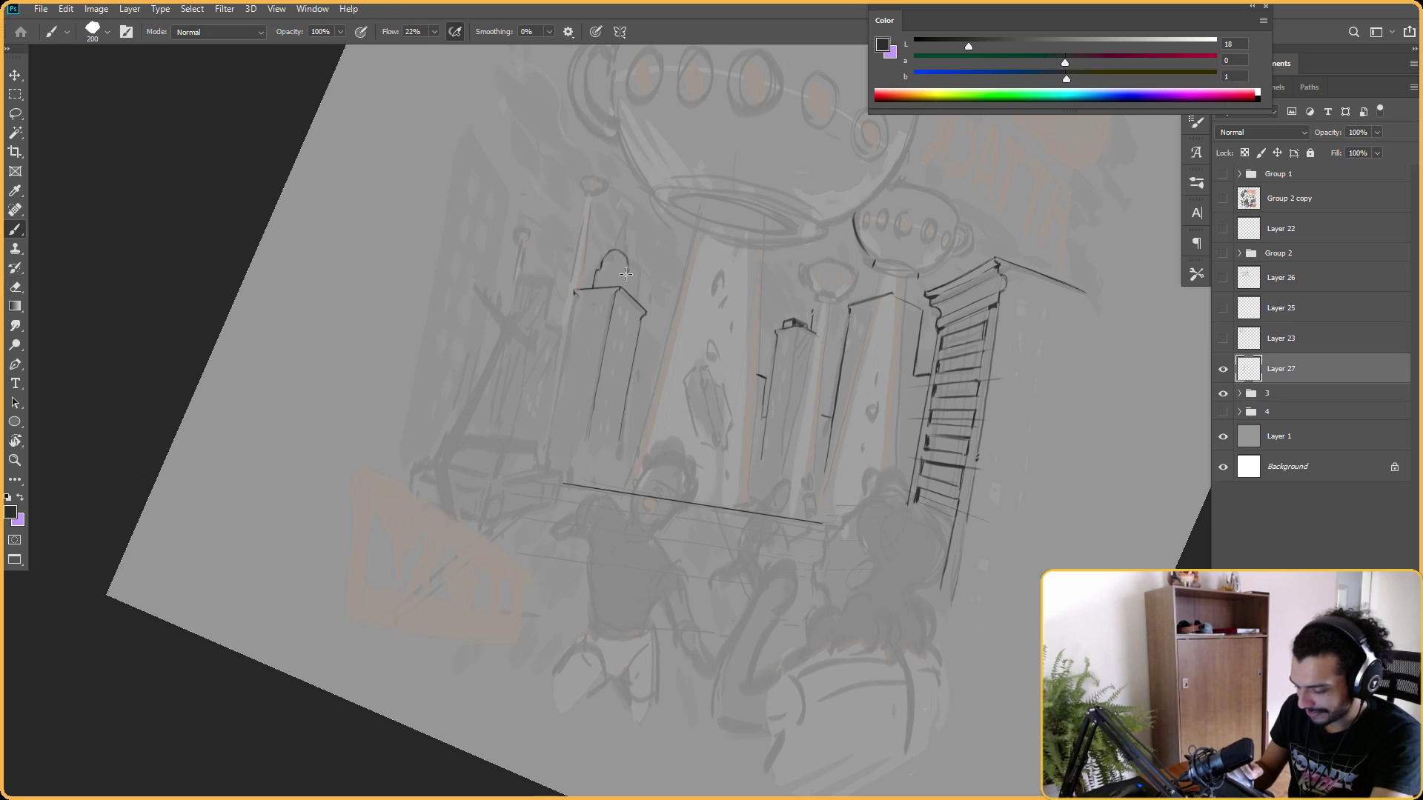
Ink the tiered base beneath the skyscraper's dome, closing its side and adding the ledge line under the dome.
{"action": "key", "text": "r"}
{"action": "left_click_drag", "start_coordinate": [617, 244], "coordinate": [615, 251]}
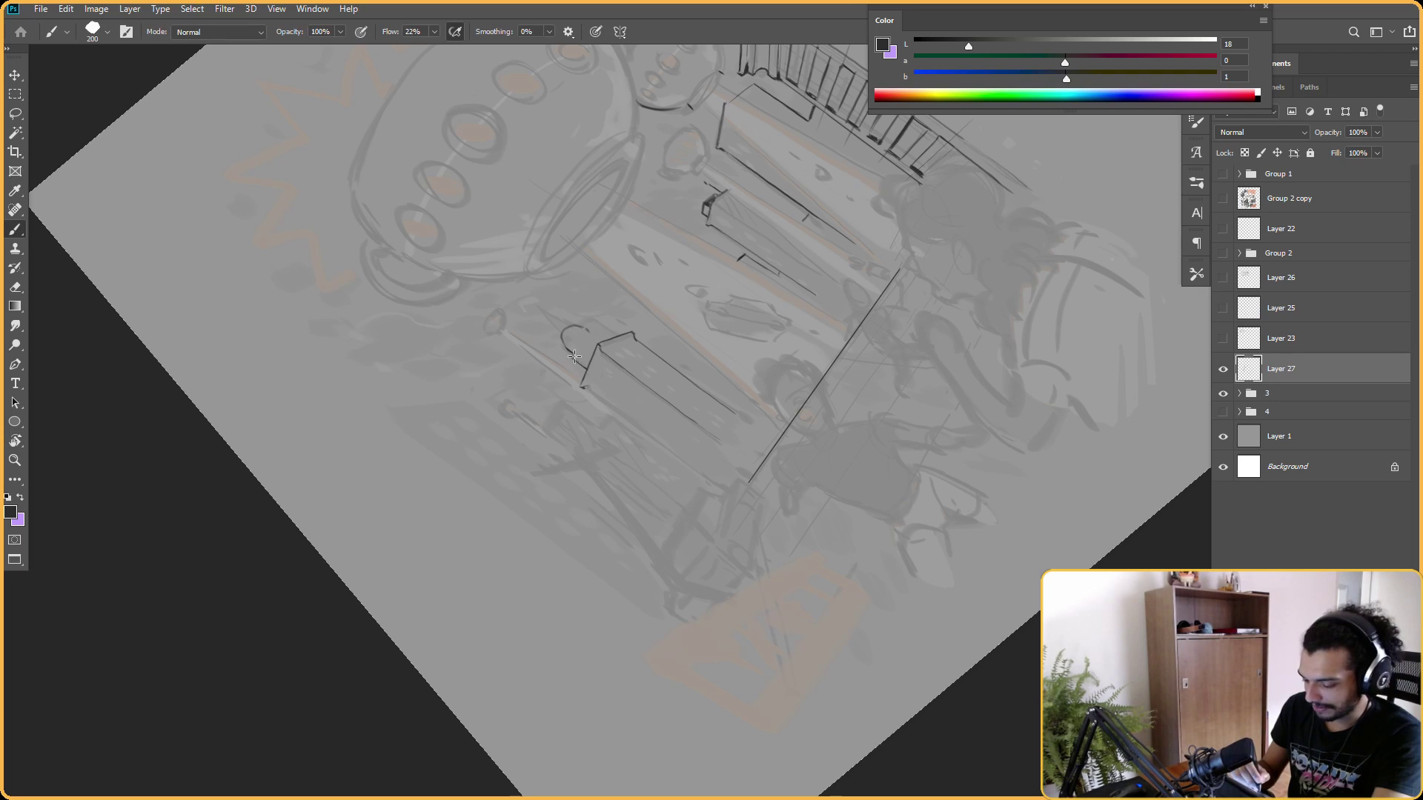
{"action": "left_click_drag", "start_coordinate": [587, 329], "coordinate": [666, 225]}
{"action": "key", "text": "b"}
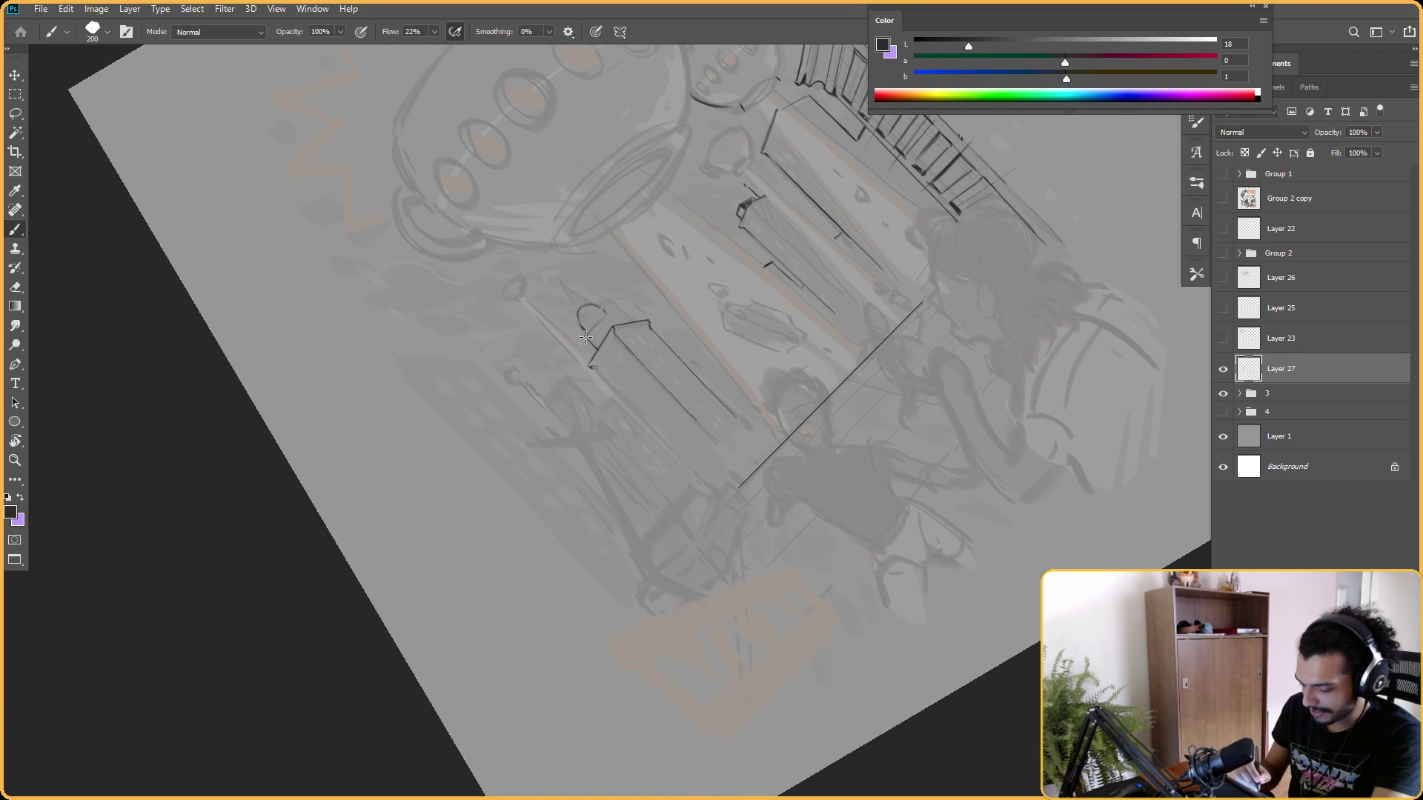
{"action": "key", "text": "ctrl"}
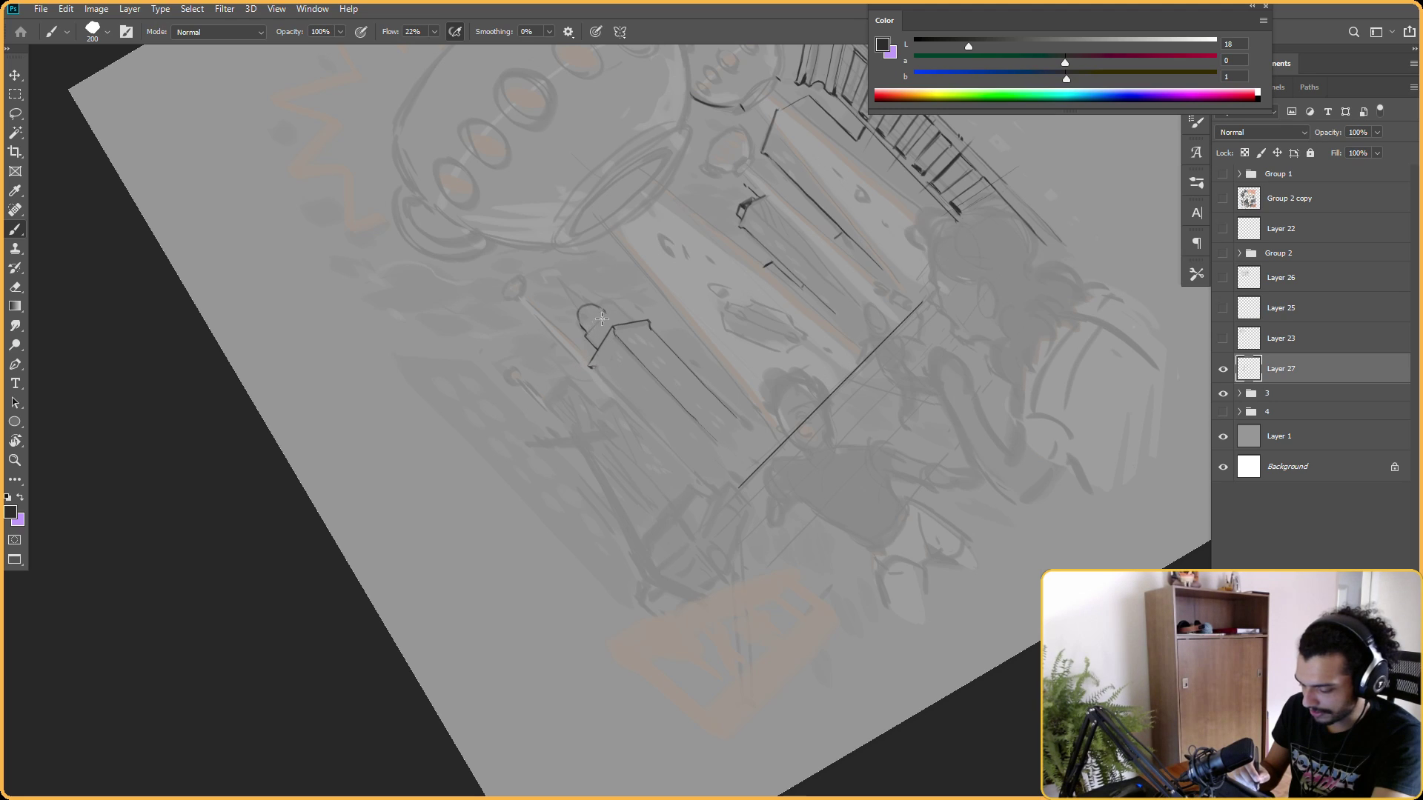
{"action": "key", "text": "Escape"}
{"action": "mouse_move", "coordinate": [676, 268]}
{"action": "left_mouse_down"}
{"action": "mouse_move", "coordinate": [681, 289]}
{"action": "mouse_move", "coordinate": [683, 276]}
{"action": "left_mouse_up"}
{"action": "key", "text": "r"}
{"action": "left_click_drag", "start_coordinate": [672, 214], "coordinate": [727, 280]}
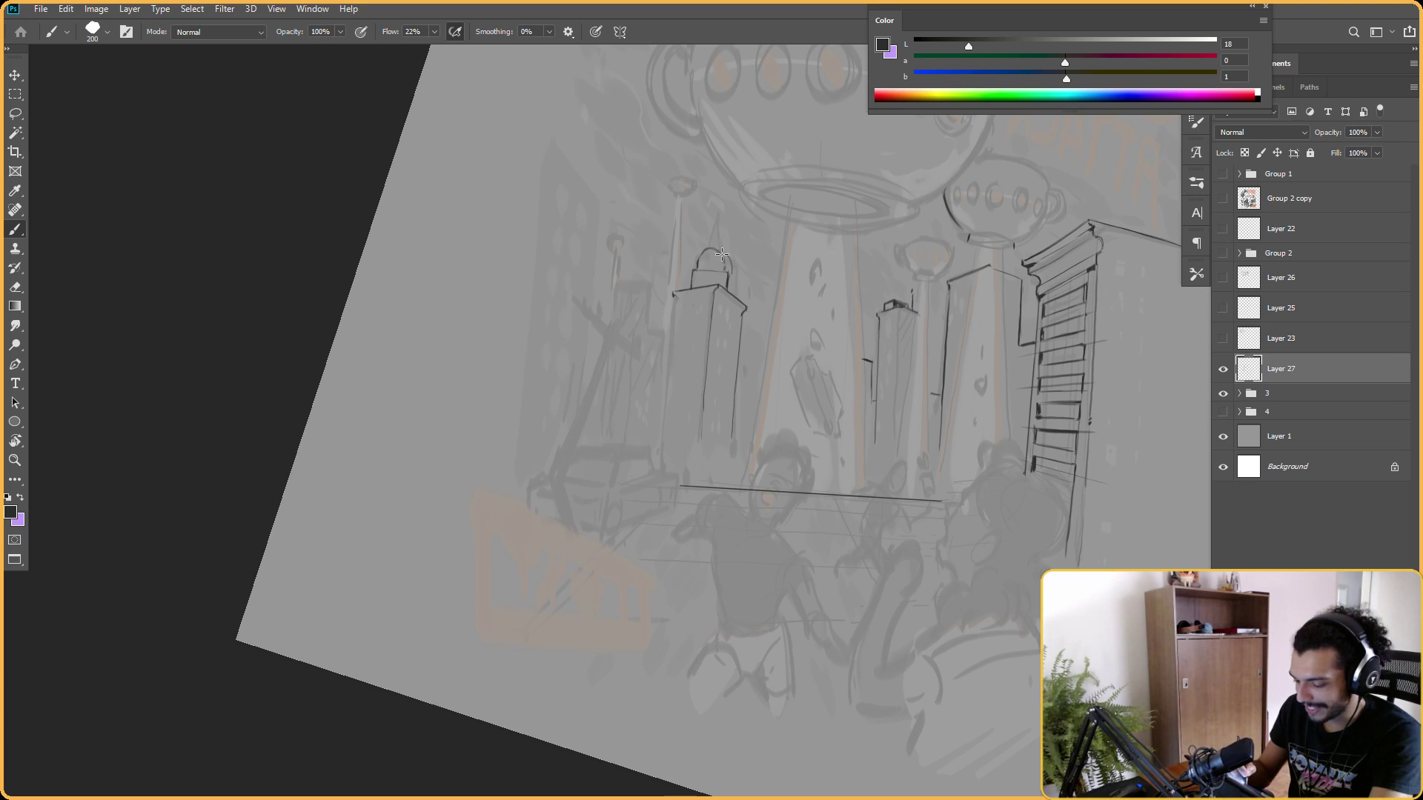
Draw a thin spire on top of the skyscraper's dome, thicken its base and taper the tip with the eraser.
{"action": "left_click_drag", "start_coordinate": [716, 249], "coordinate": [716, 223]}
{"action": "key", "text": "e"}
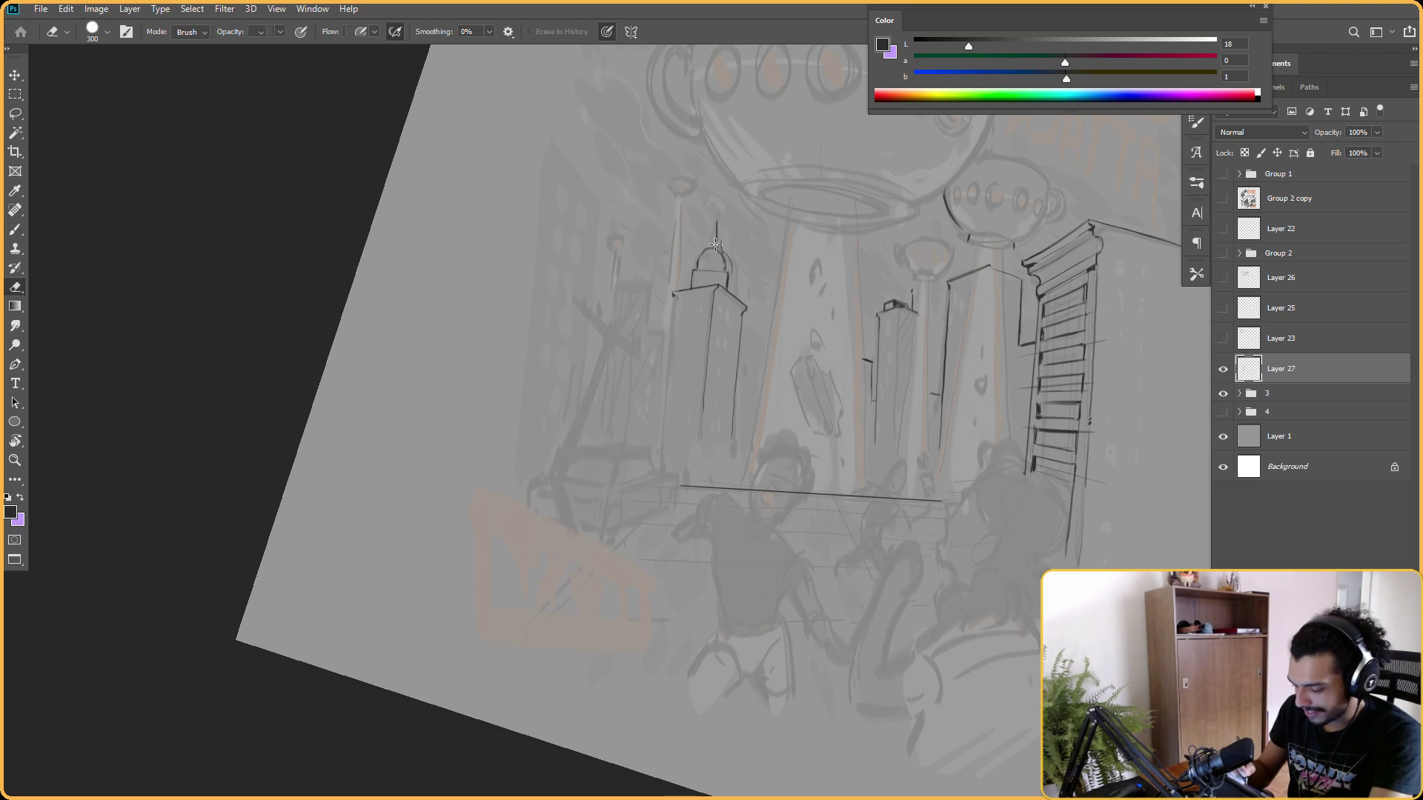
{"action": "key", "text": "b"}
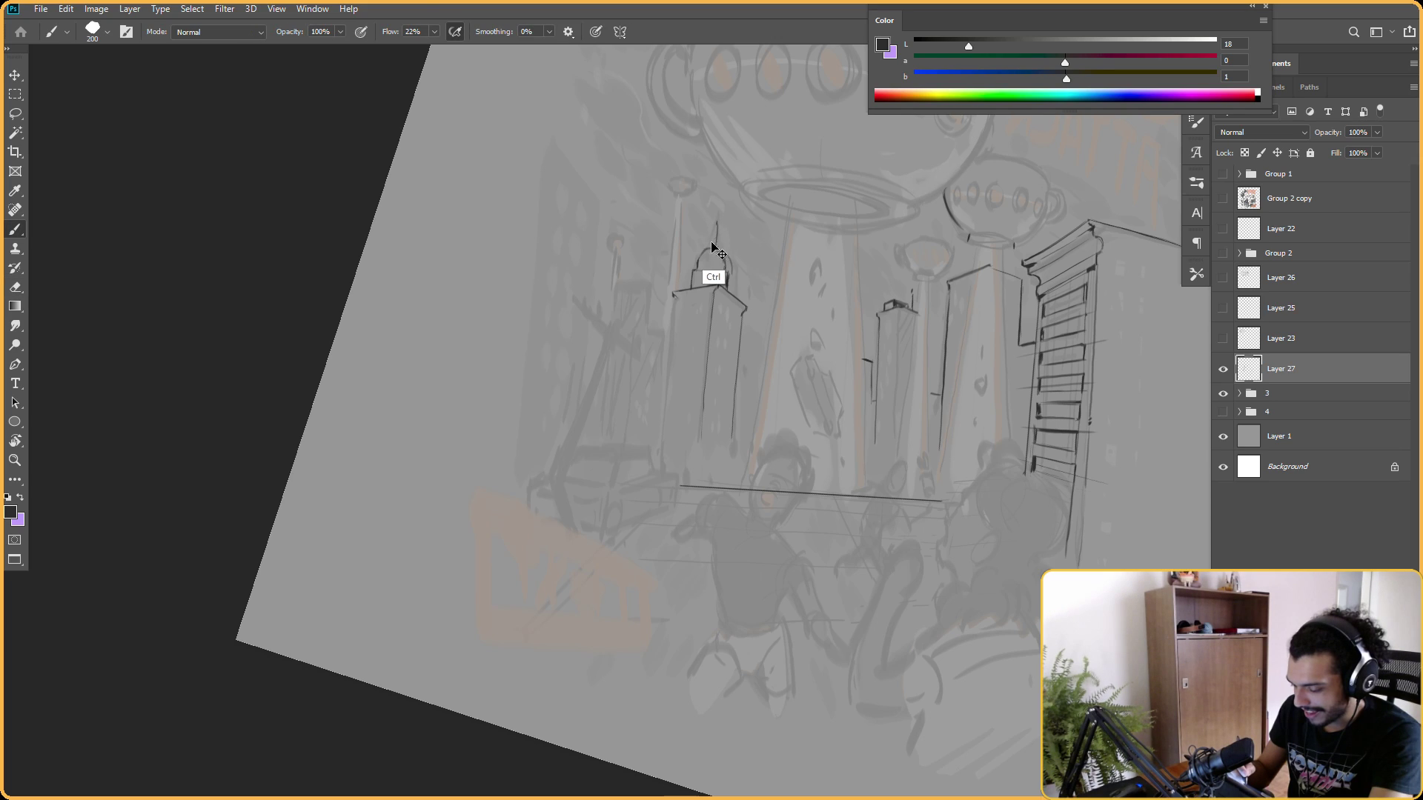
{"action": "left_click_drag", "start_coordinate": [716, 220], "coordinate": [719, 242]}
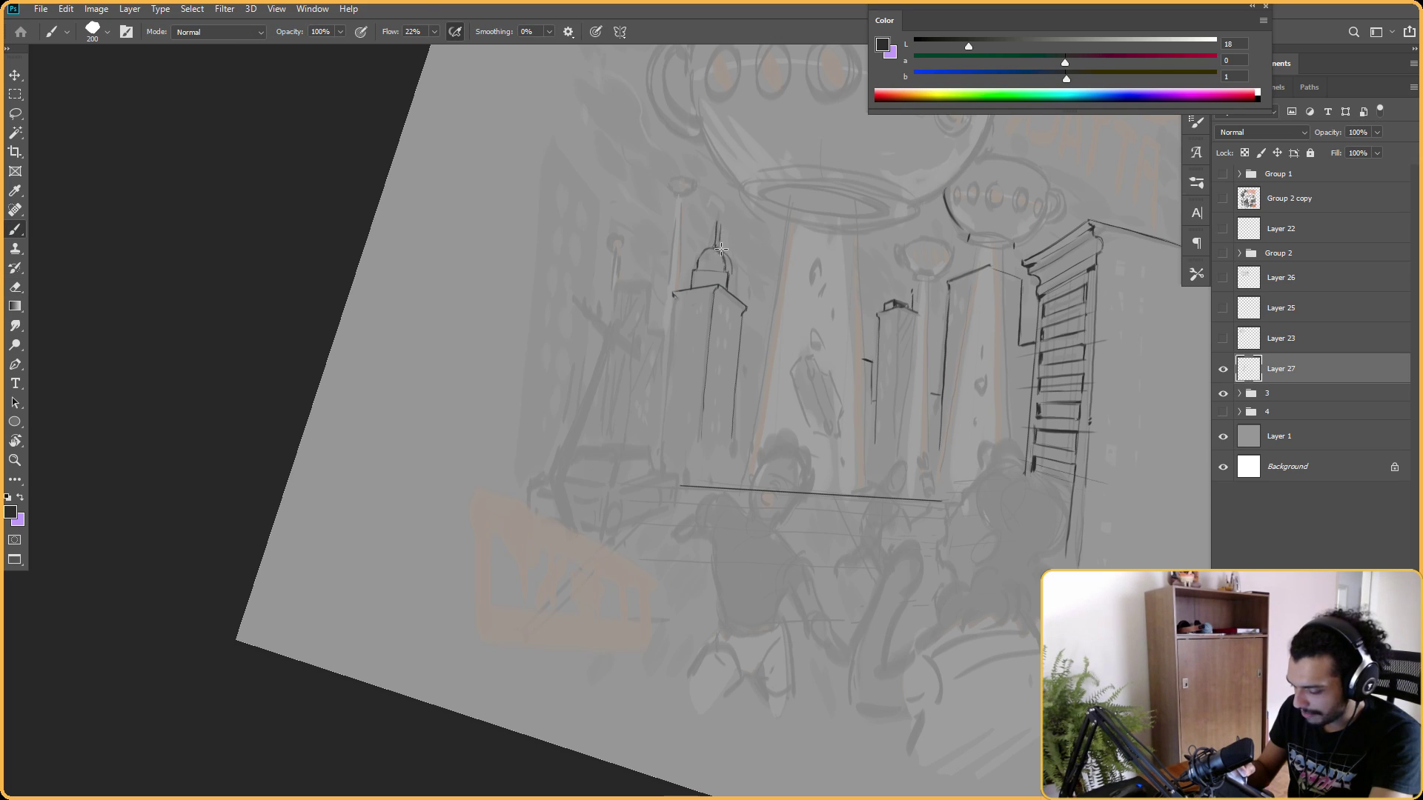
{"action": "key", "text": "e"}
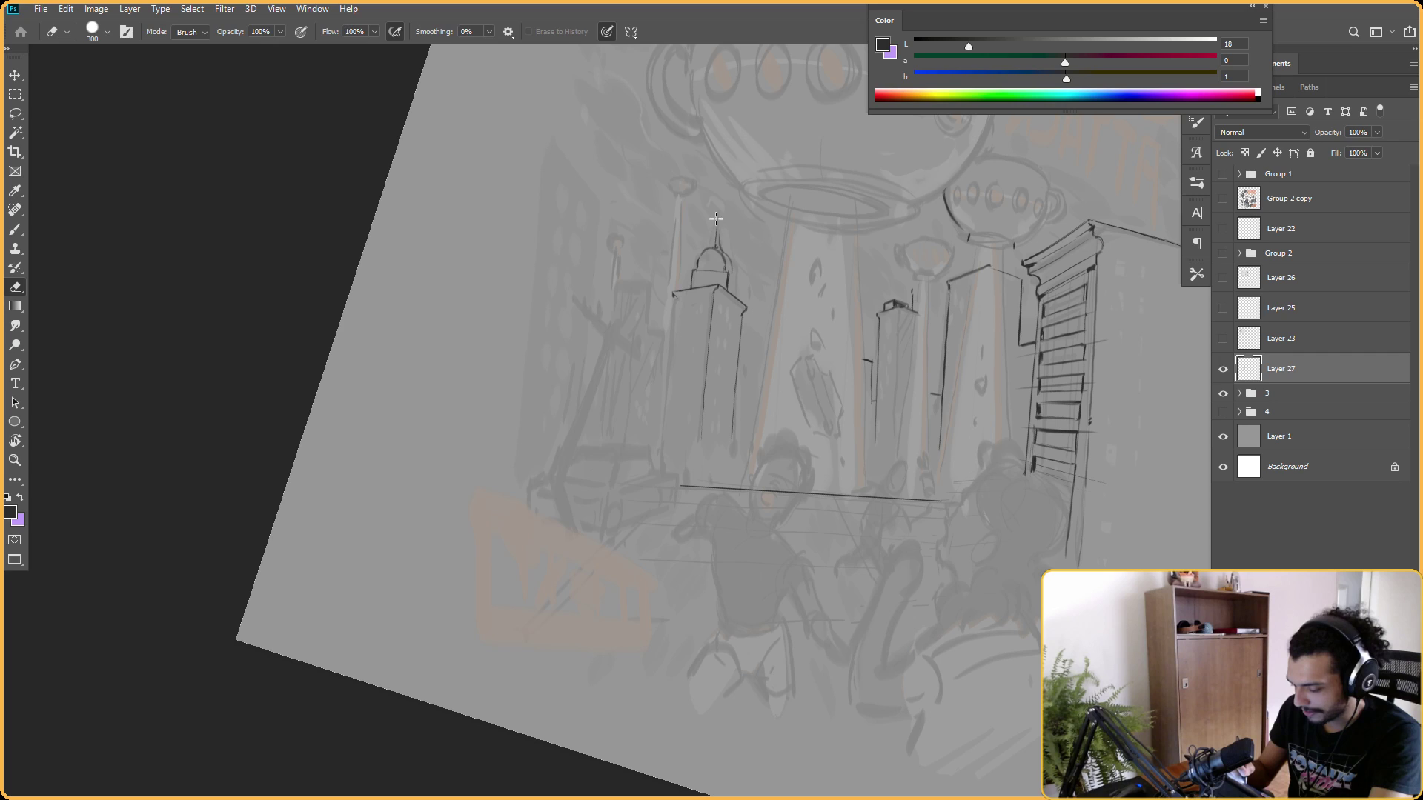
{"action": "key", "text": "b"}
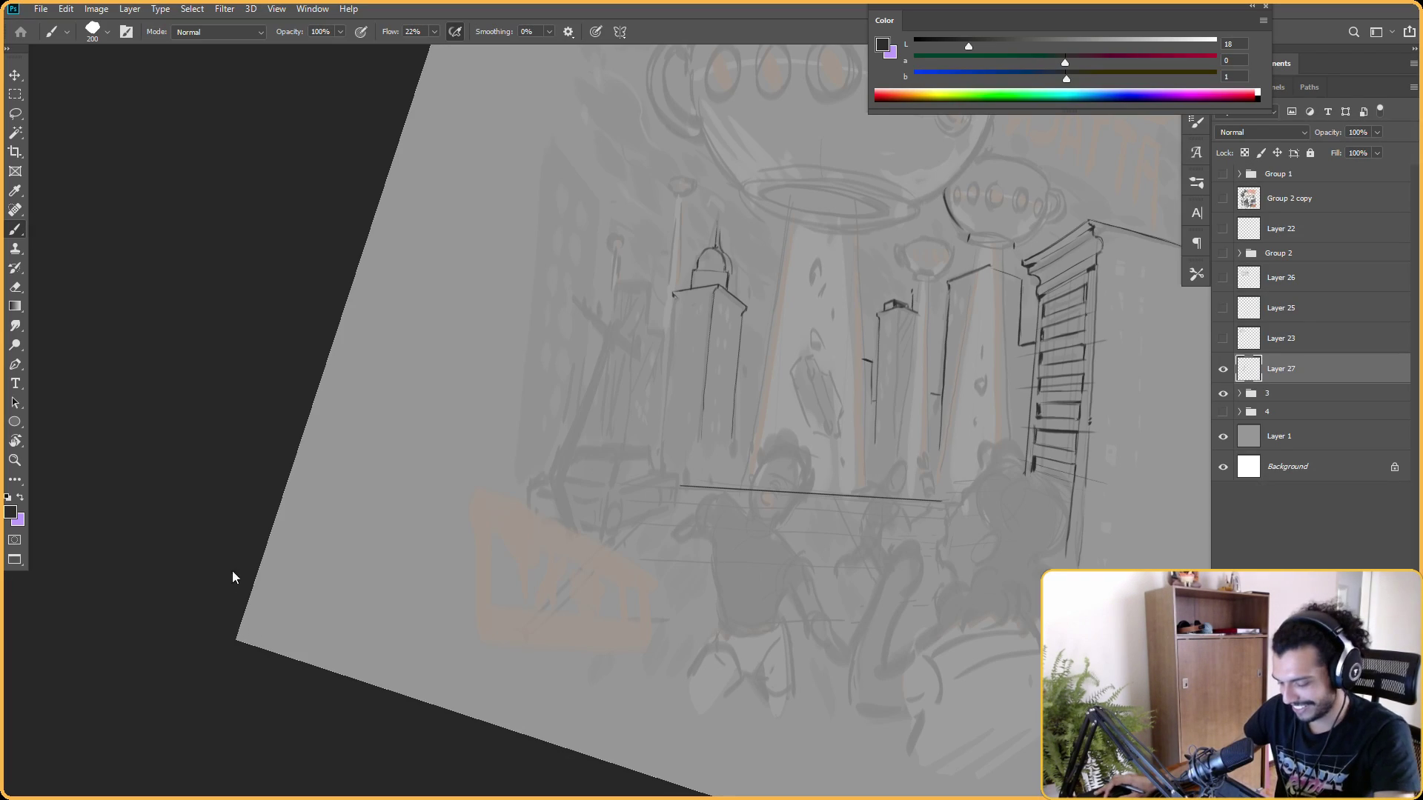
Paste the copied comic illustration as a new layer, inspect it up close and hide that layer.
{"action": "key", "text": "ctrl+v"}
{"action": "scroll", "coordinate": [885, 391], "scroll_direction": "up", "scroll_amount": 2}
{"action": "scroll", "coordinate": [885, 391], "scroll_direction": "up", "scroll_amount": 3}
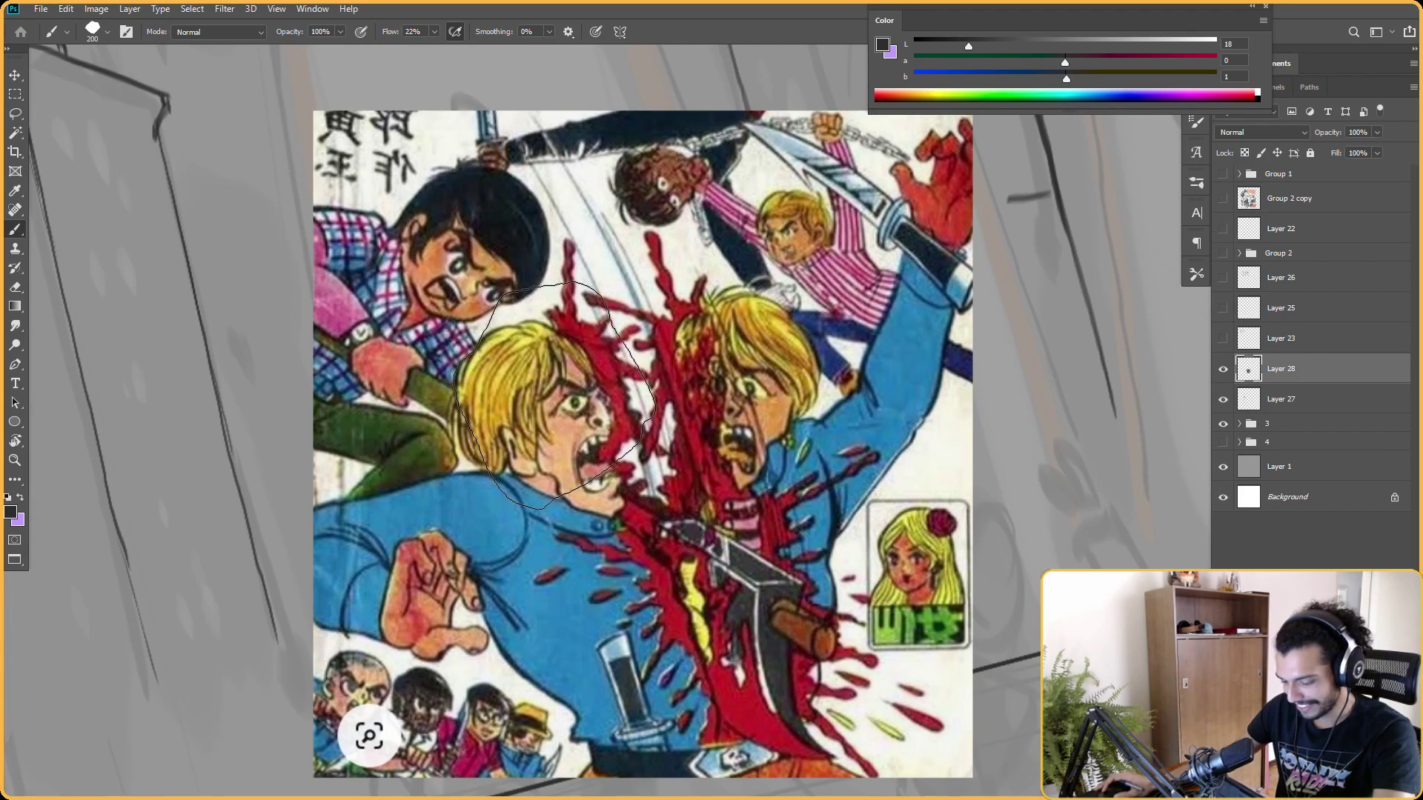
{"action": "scroll", "coordinate": [653, 425], "scroll_direction": "down", "scroll_amount": 2}
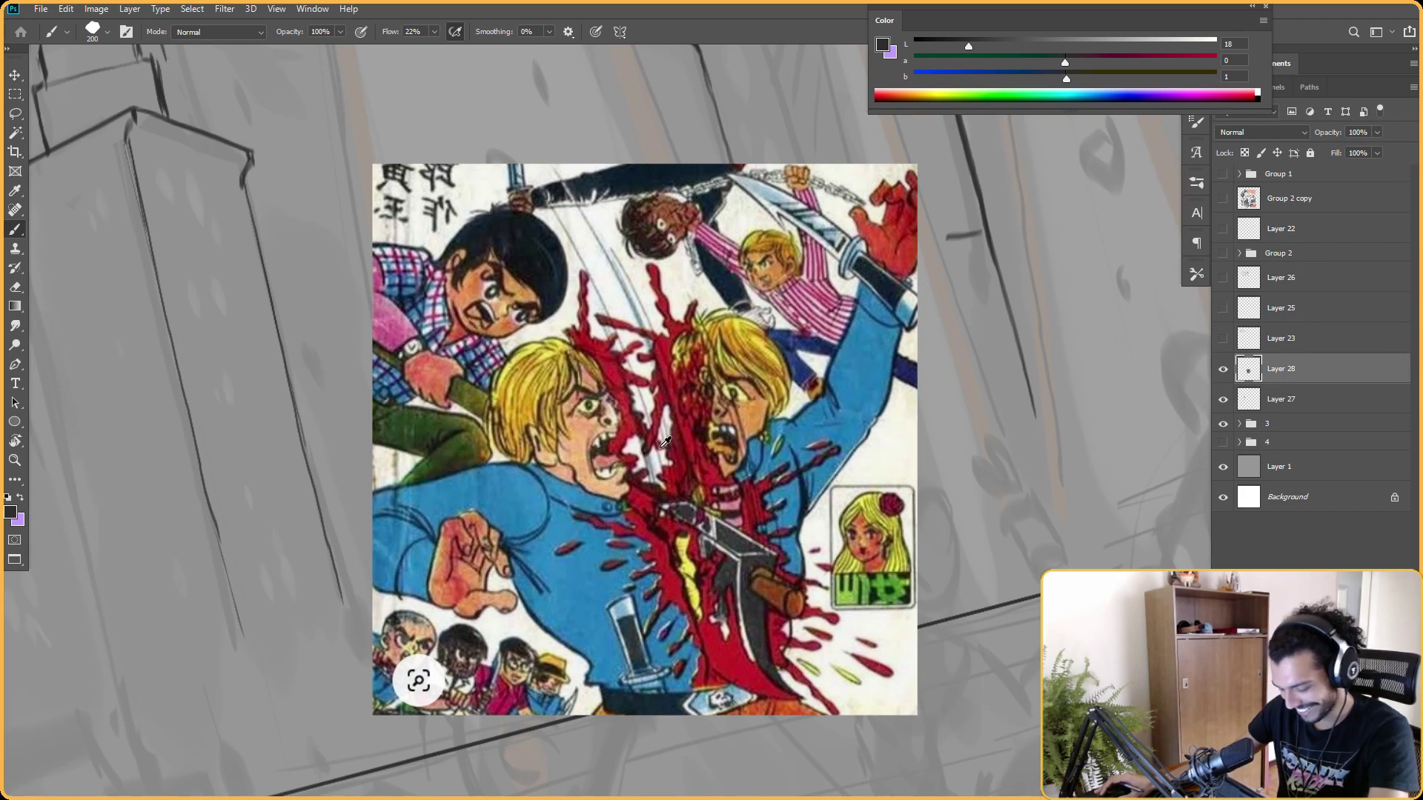
{"action": "scroll", "coordinate": [749, 443], "scroll_direction": "up", "scroll_amount": 1}
{"action": "scroll", "coordinate": [815, 371], "scroll_direction": "down", "scroll_amount": 1}
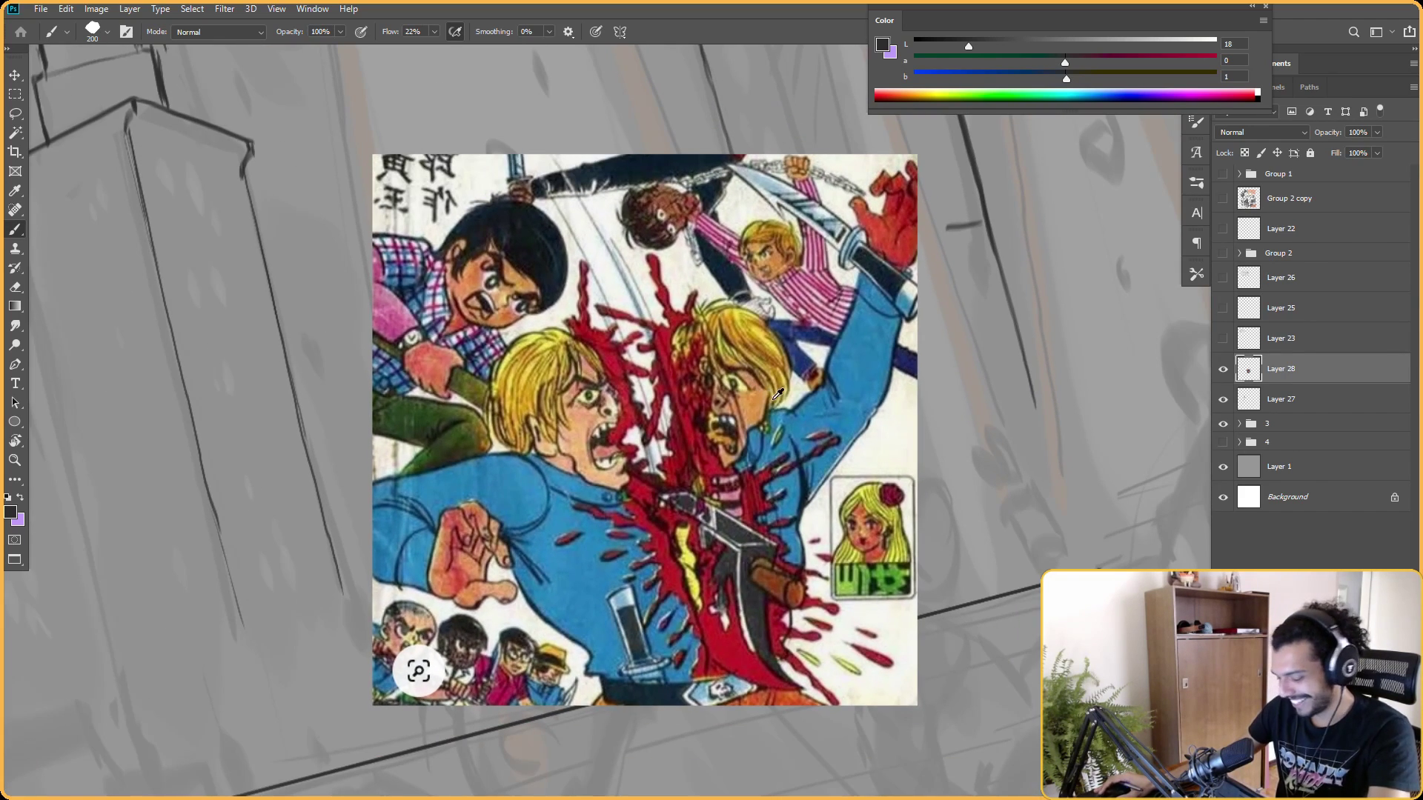
{"action": "left_click", "coordinate": [1223, 369]}
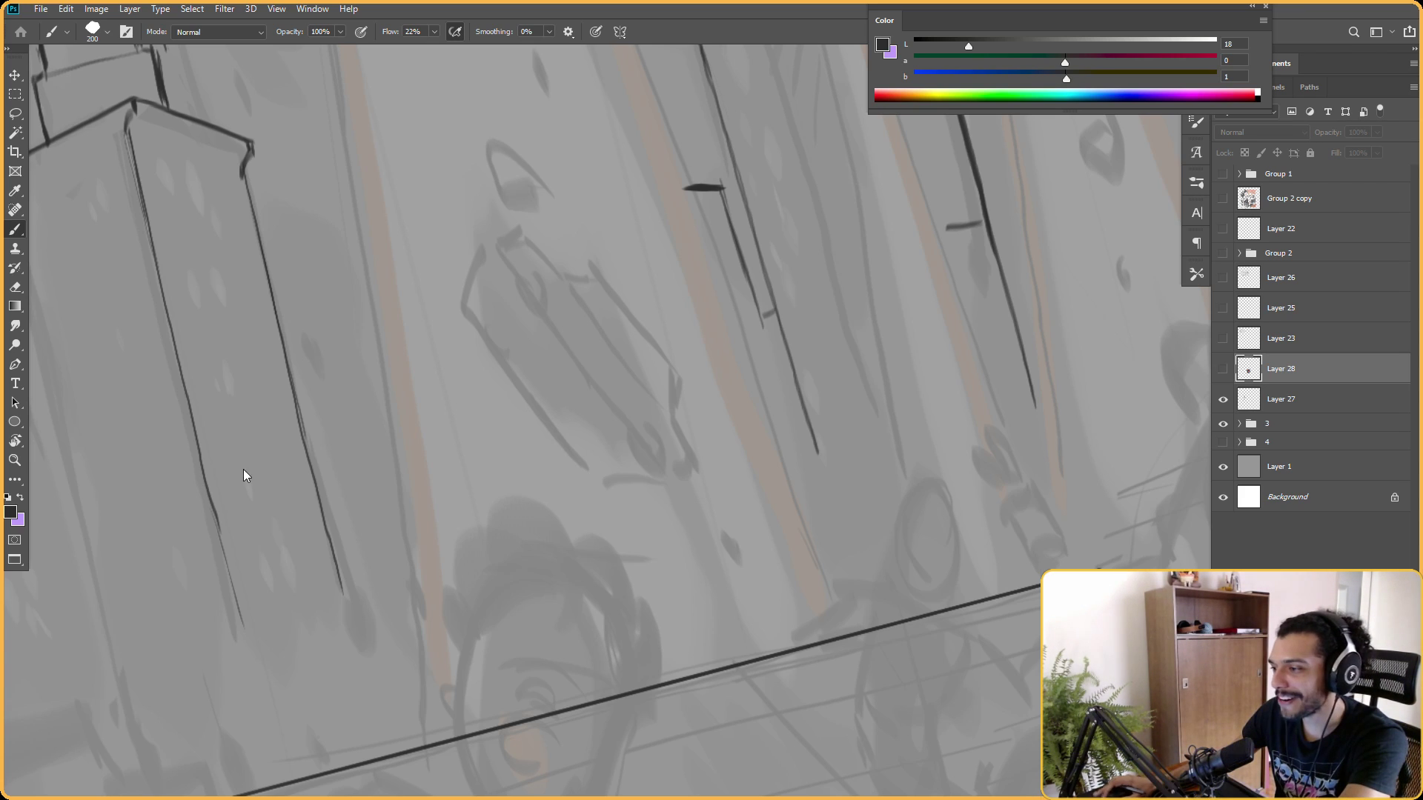
Snip a second comic illustration, paste it as another new layer and hide that layer too.
{"action": "scroll", "coordinate": [244, 476], "scroll_direction": "down", "scroll_amount": 2}
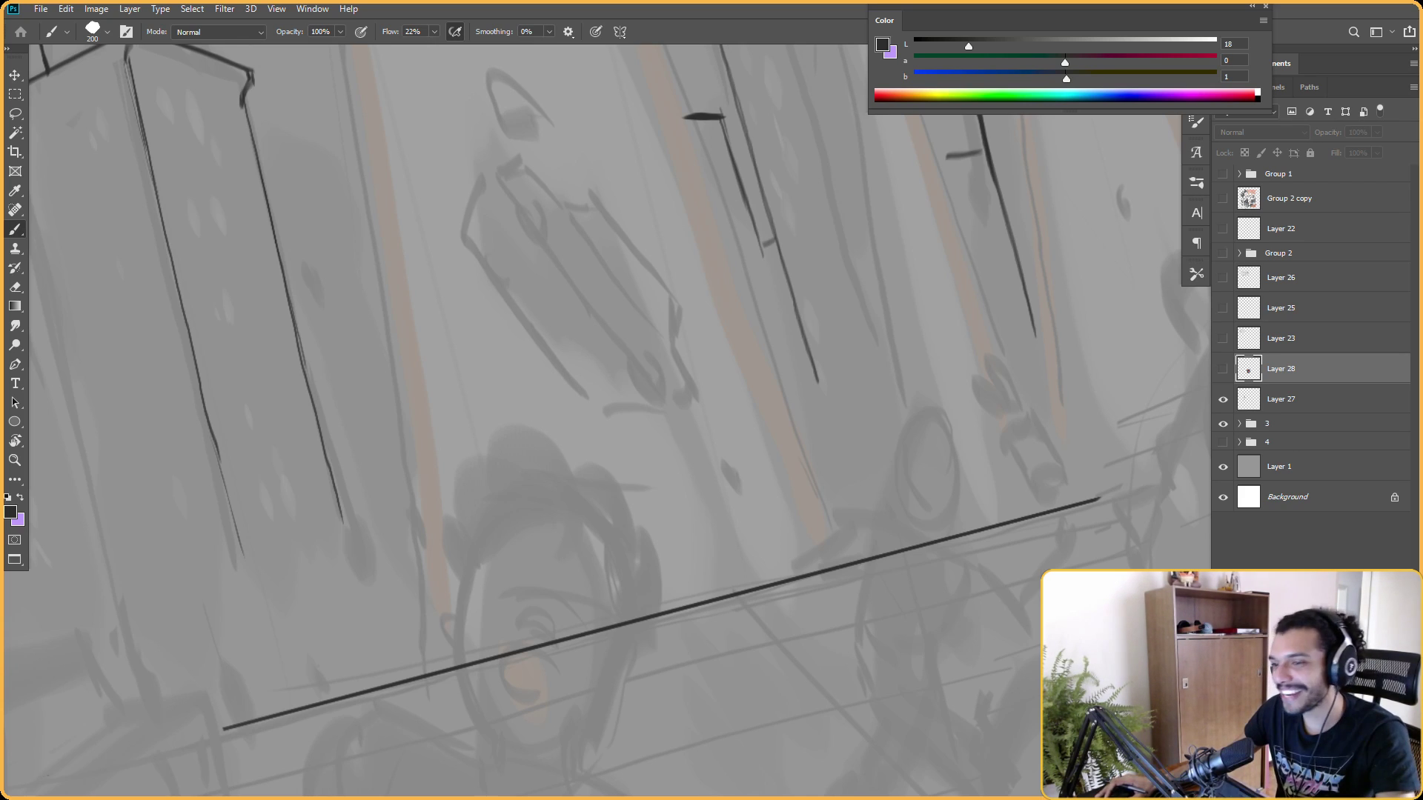
{"action": "key", "text": "super+shift+s"}
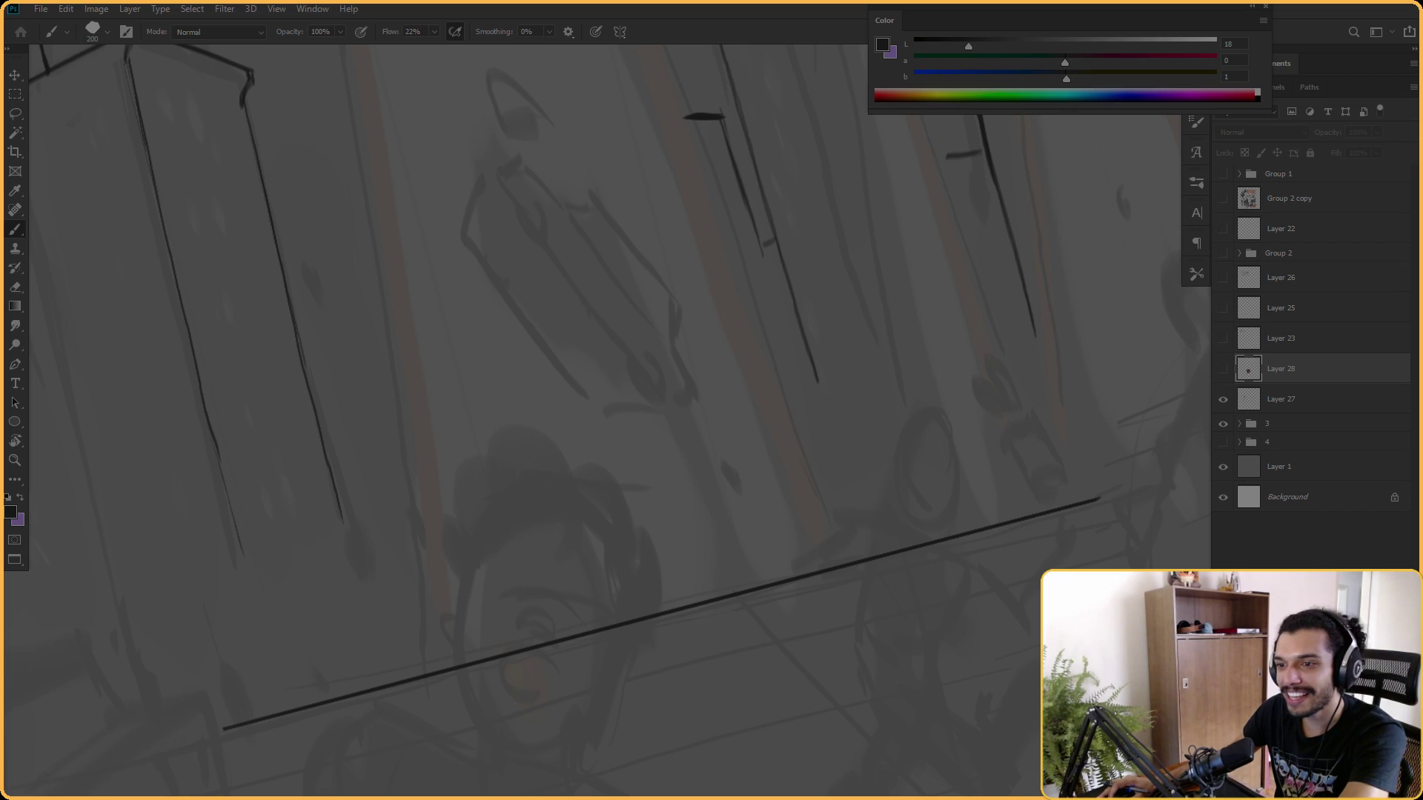
{"action": "key", "text": "Escape"}
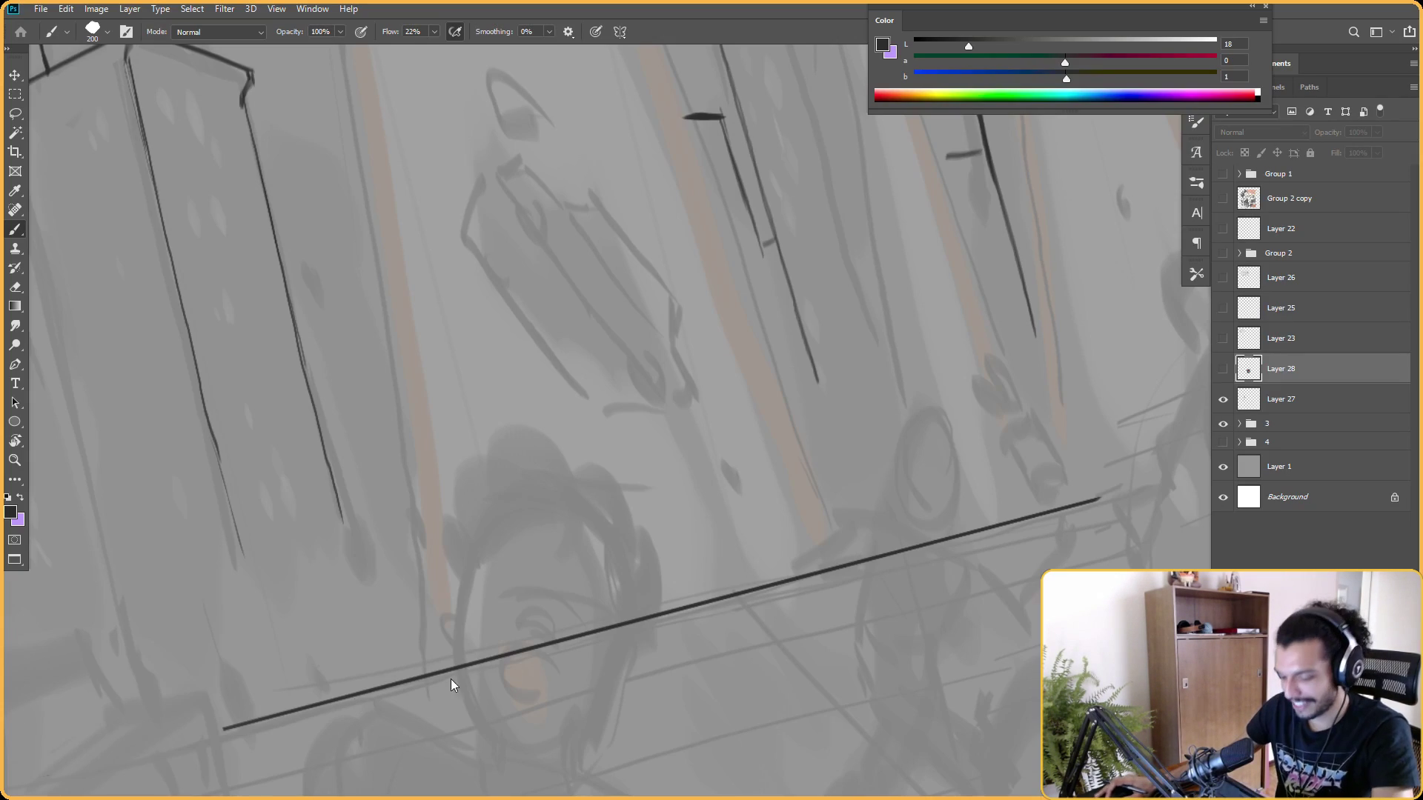
{"action": "key", "text": "ctrl+v"}
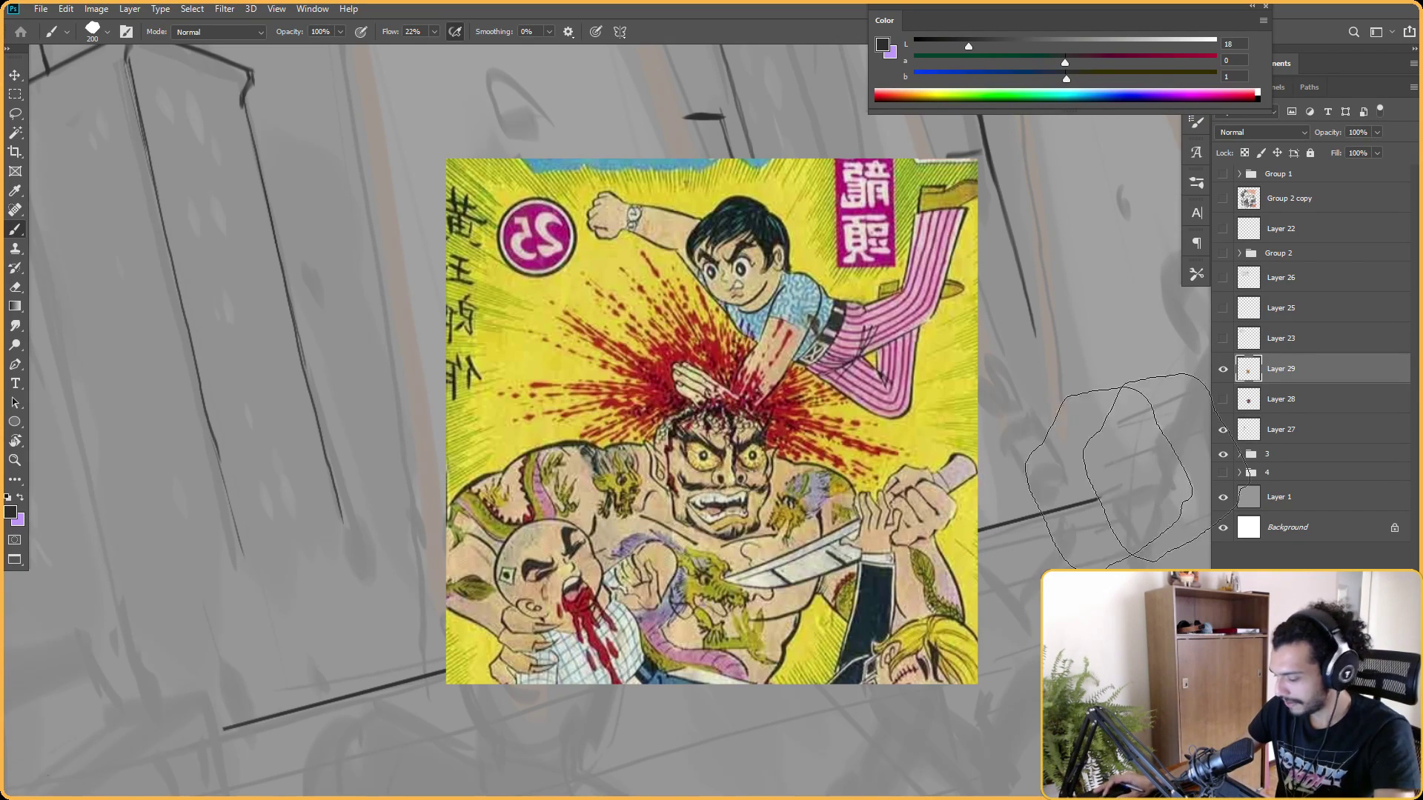
{"action": "left_click", "coordinate": [1223, 368]}
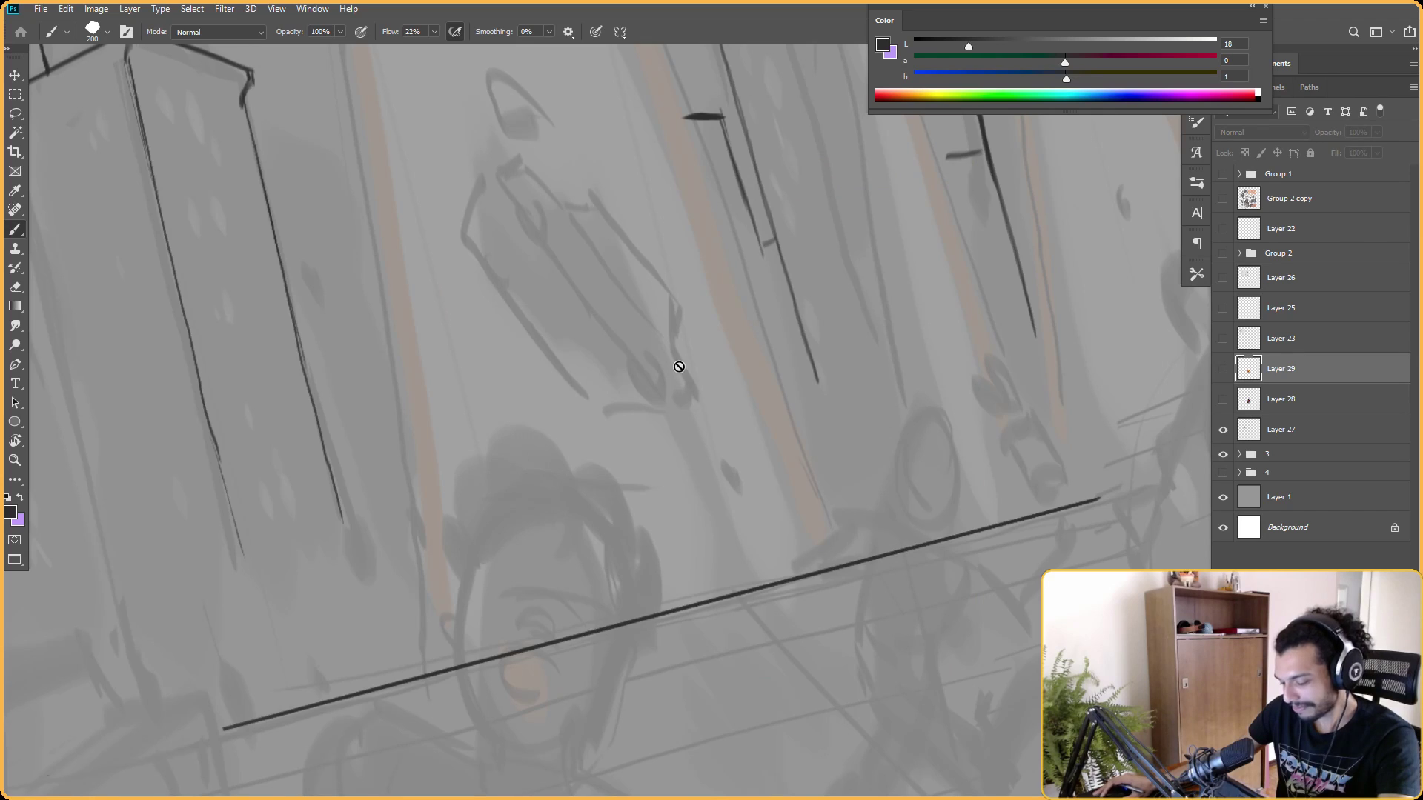
Make Layer 27 the active layer again and toggle its visibility off and on to check the skyline line art.
{"action": "scroll", "coordinate": [690, 400], "scroll_direction": "down", "scroll_amount": 3}
{"action": "scroll", "coordinate": [768, 474], "scroll_direction": "up", "scroll_amount": 1}
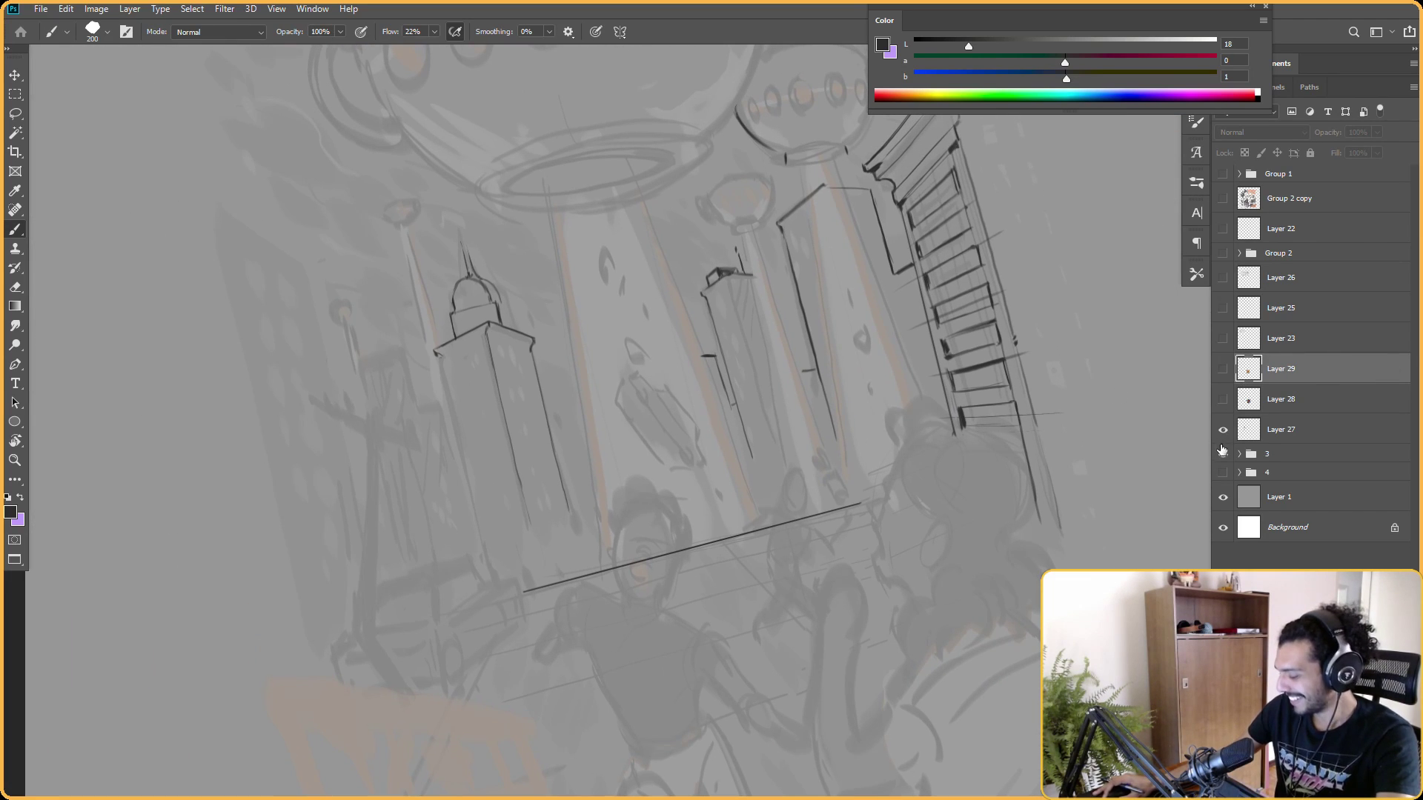
{"action": "left_click", "coordinate": [1261, 429]}
{"action": "left_click", "coordinate": [1221, 434]}
{"action": "left_click", "coordinate": [1222, 431]}
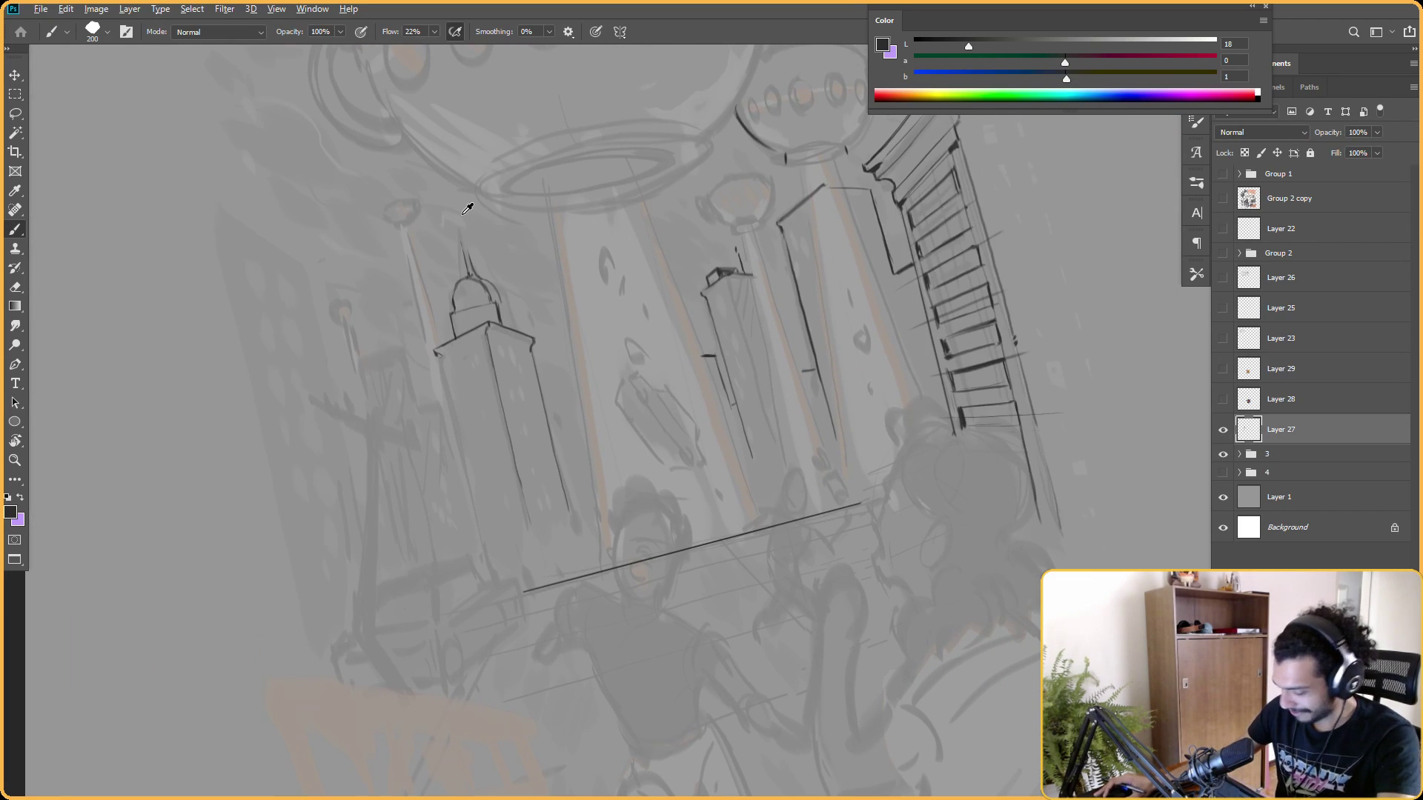
{"action": "scroll", "coordinate": [519, 282], "scroll_direction": "down", "scroll_amount": 1}
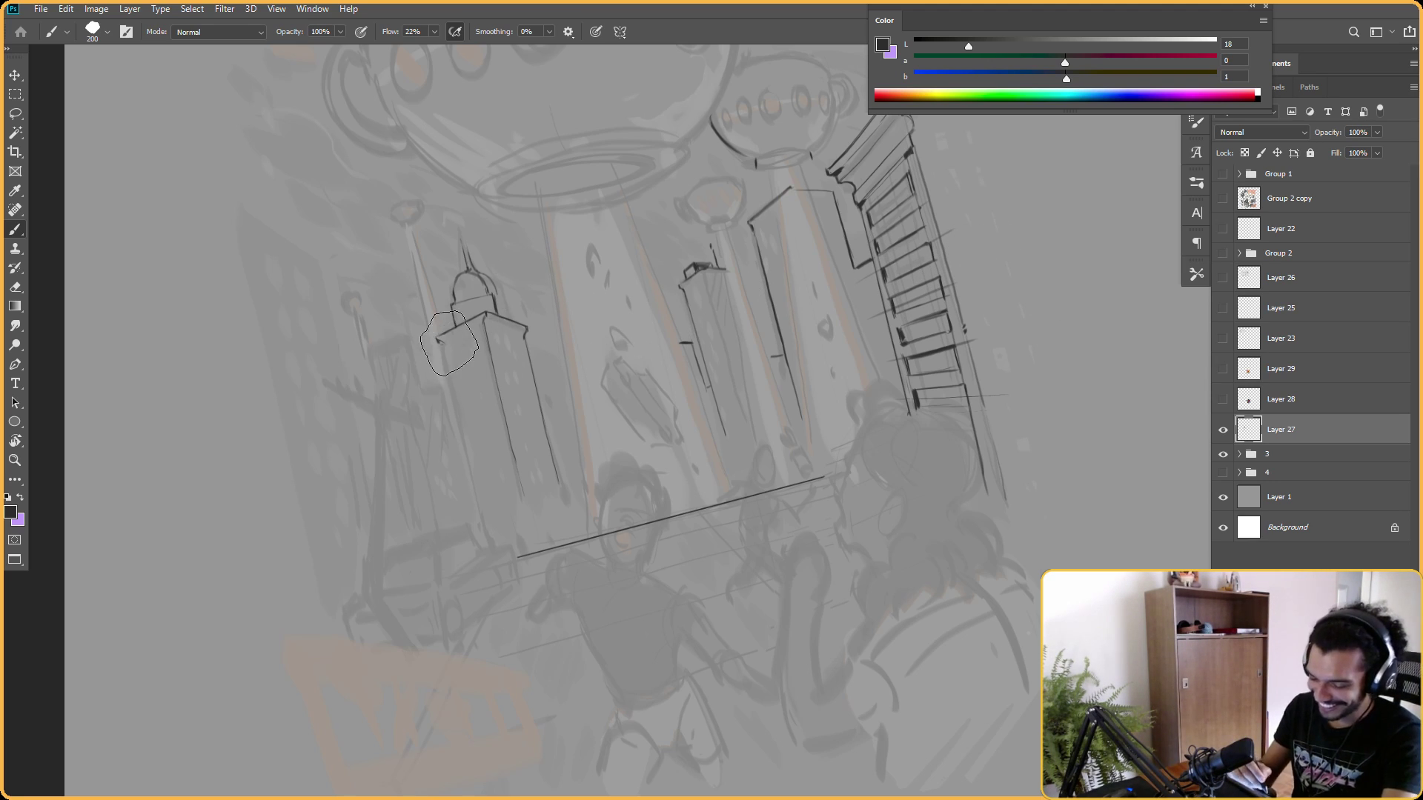
Undo the stray stroke on the tall background building and ink the cornice edge below the skyscraper's dome.
{"action": "left_click_drag", "start_coordinate": [783, 189], "coordinate": [819, 318]}
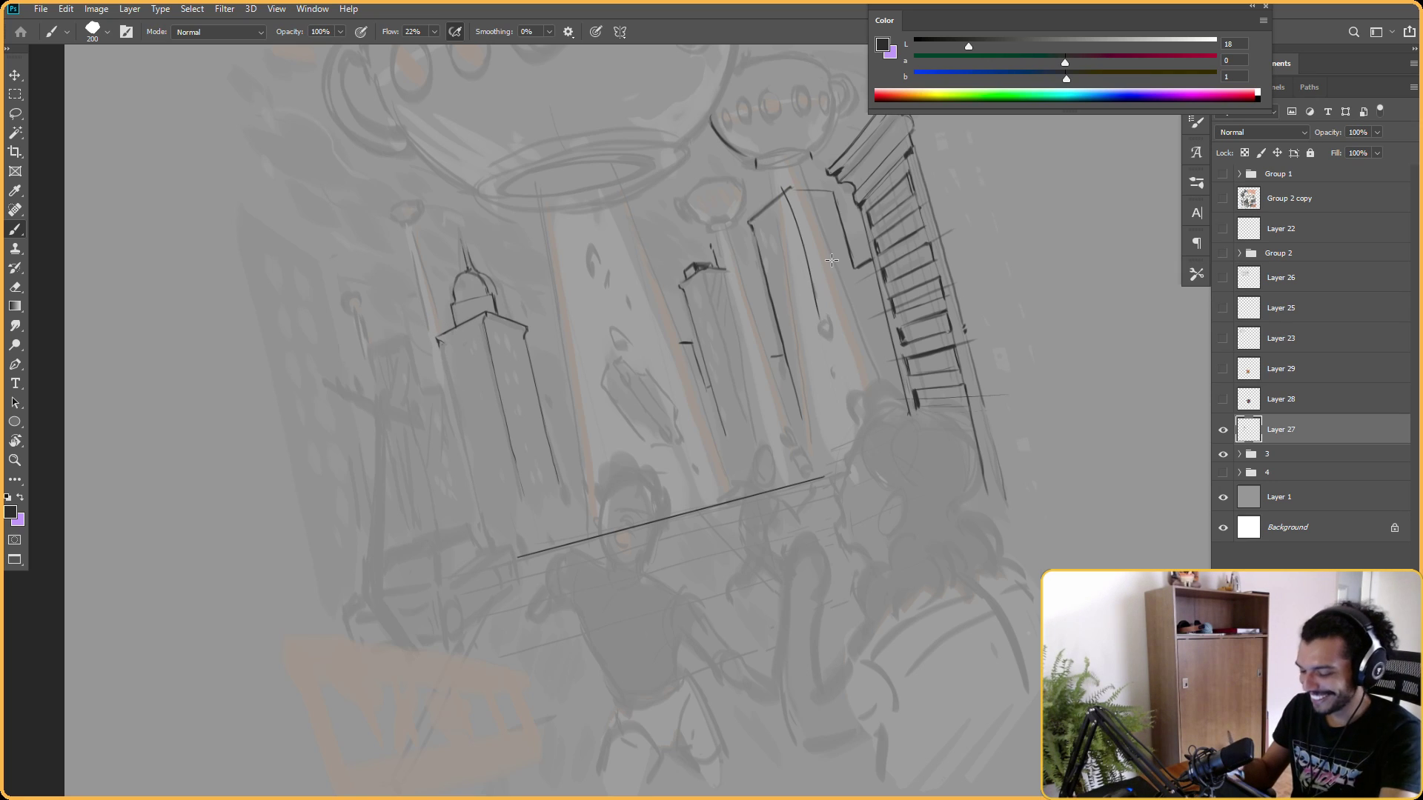
{"action": "key", "text": "ctrl+z"}
{"action": "key", "text": "r"}
{"action": "mouse_move", "coordinate": [858, 202]}
{"action": "left_mouse_down"}
{"action": "mouse_move", "coordinate": [741, 148]}
{"action": "mouse_move", "coordinate": [714, 165]}
{"action": "left_mouse_up"}
{"action": "key", "text": "e"}
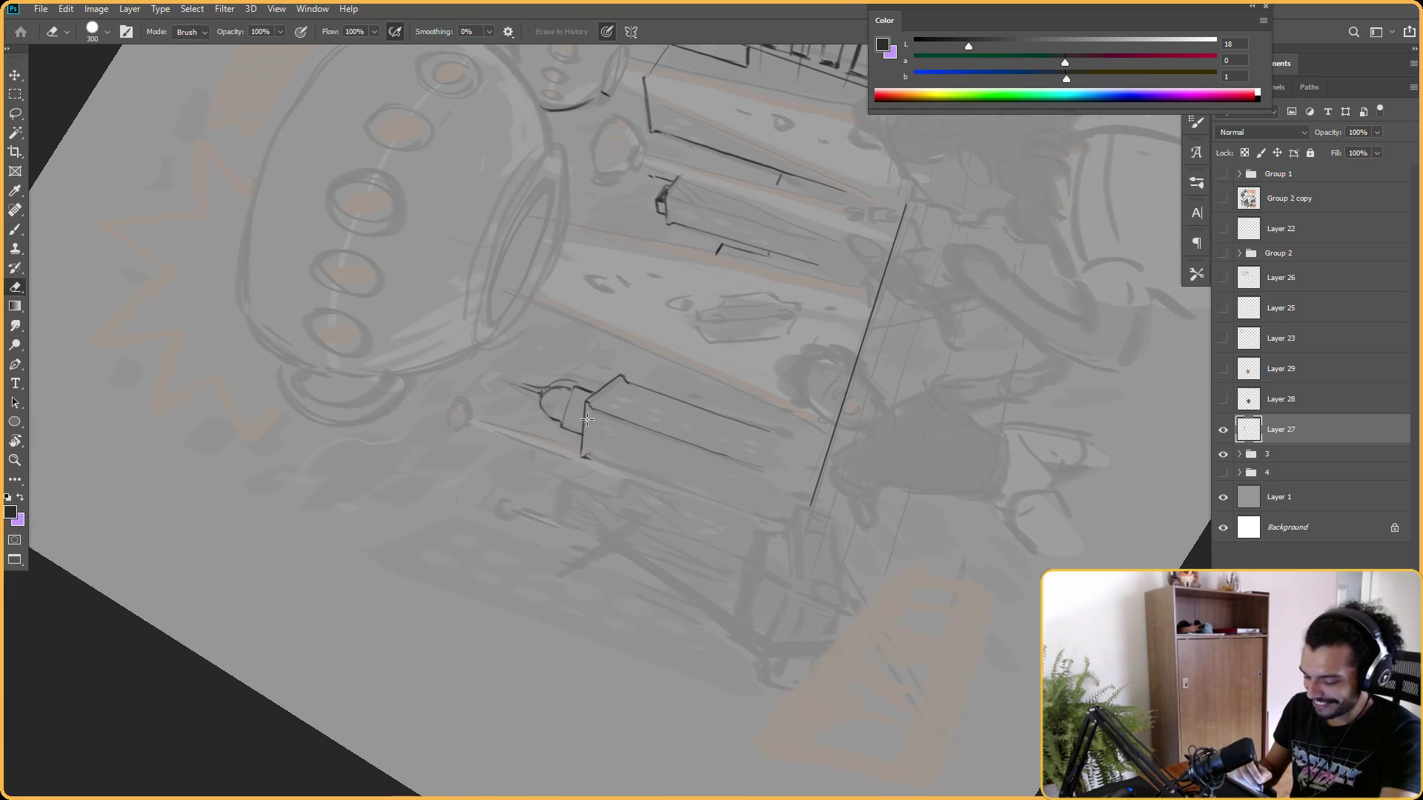
{"action": "key", "text": "b"}
{"action": "left_click_drag", "start_coordinate": [580, 455], "coordinate": [586, 407]}
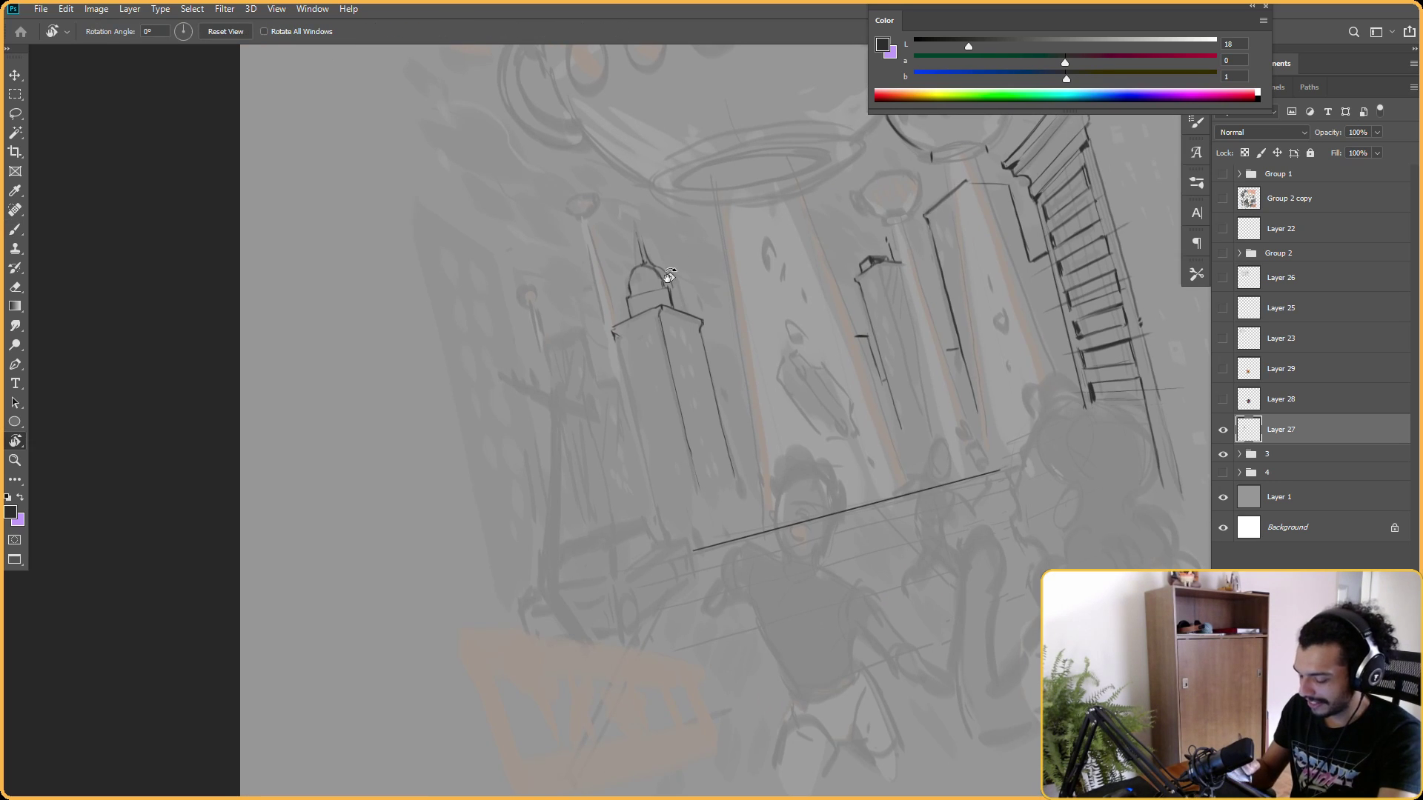
Clean up the domed skyscraper's top with the eraser and ink its spire upward as a thin vertical line.
{"action": "key", "text": "e"}
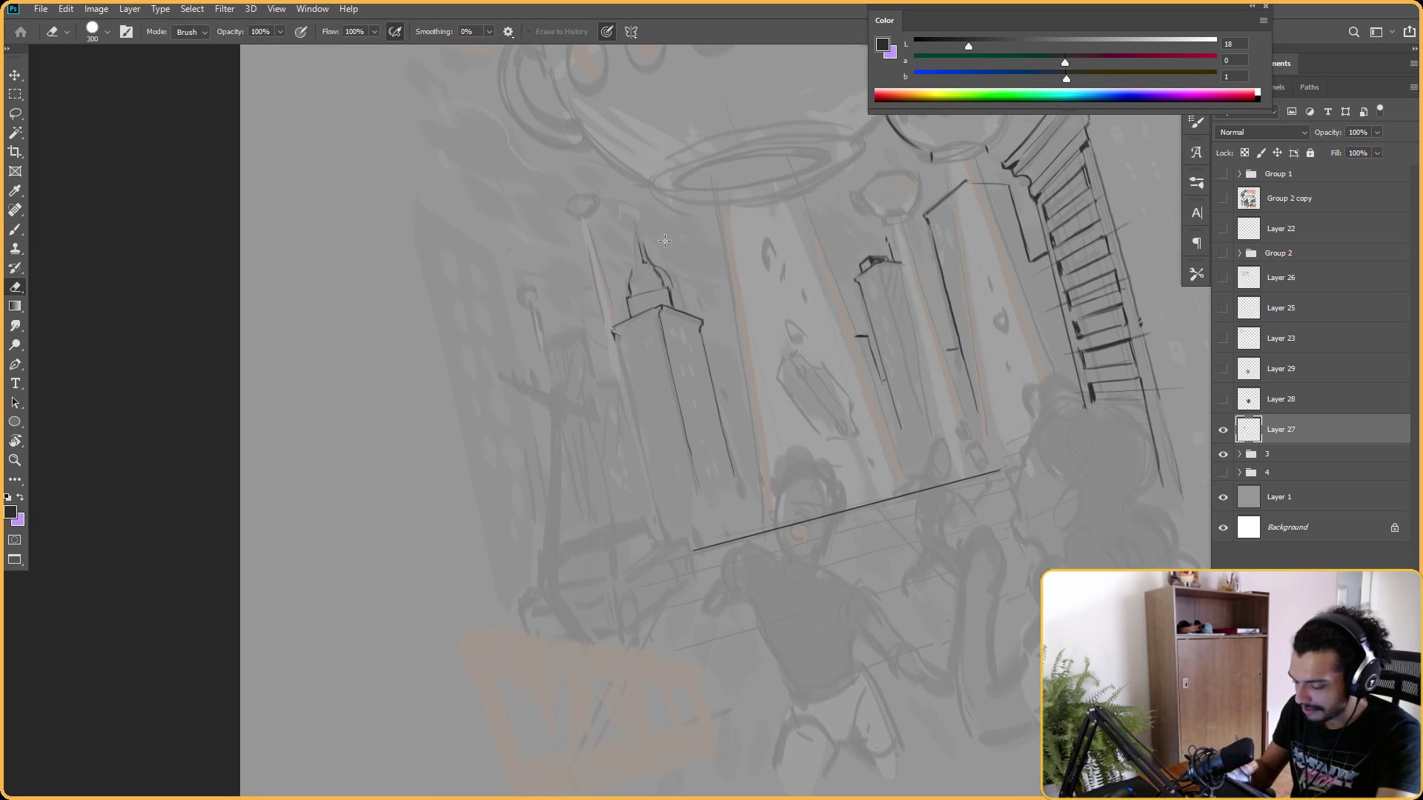
{"action": "key", "text": "r"}
{"action": "left_click_drag", "start_coordinate": [873, 169], "coordinate": [883, 304]}
{"action": "key", "text": "b"}
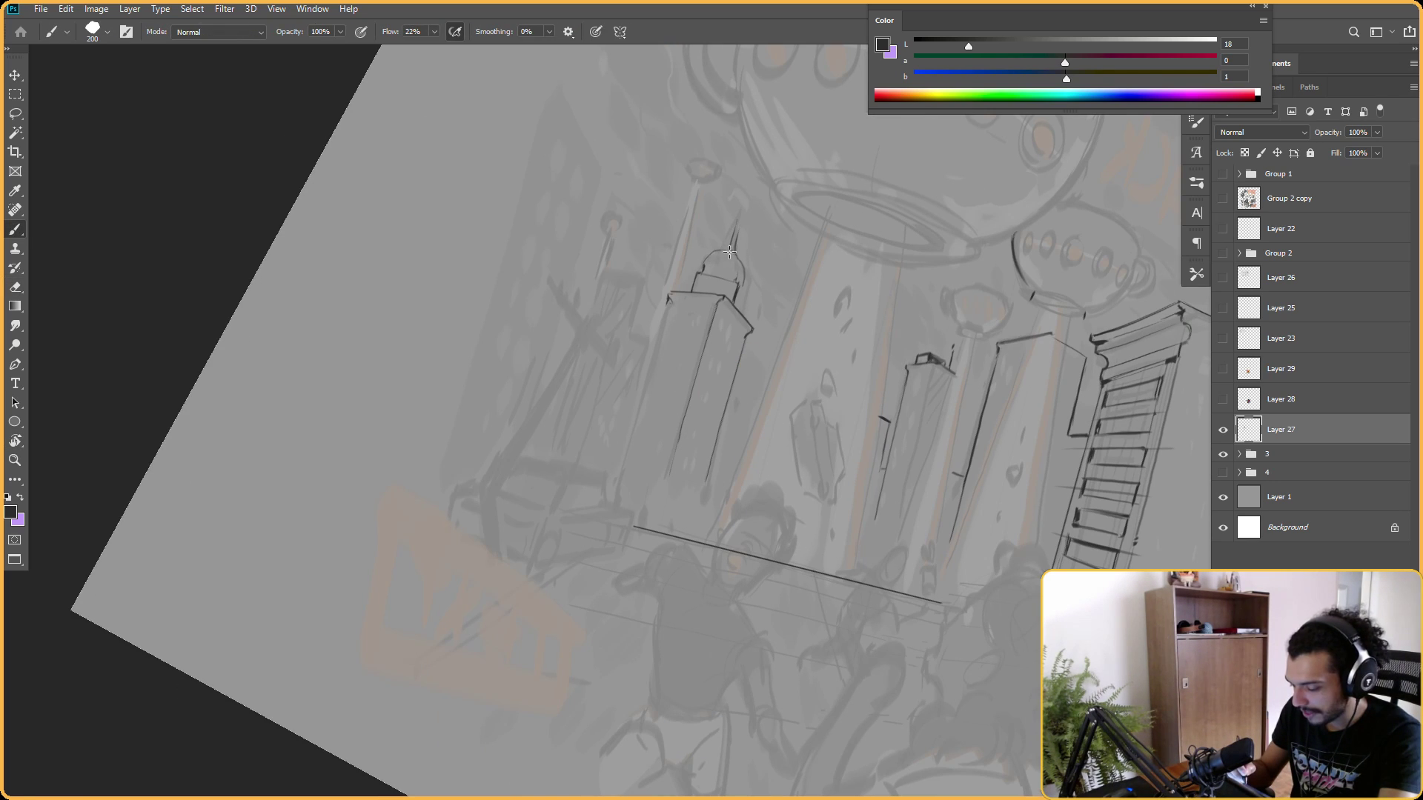
{"action": "key", "text": "r"}
{"action": "left_click_drag", "start_coordinate": [727, 249], "coordinate": [665, 272]}
{"action": "key", "text": "b"}
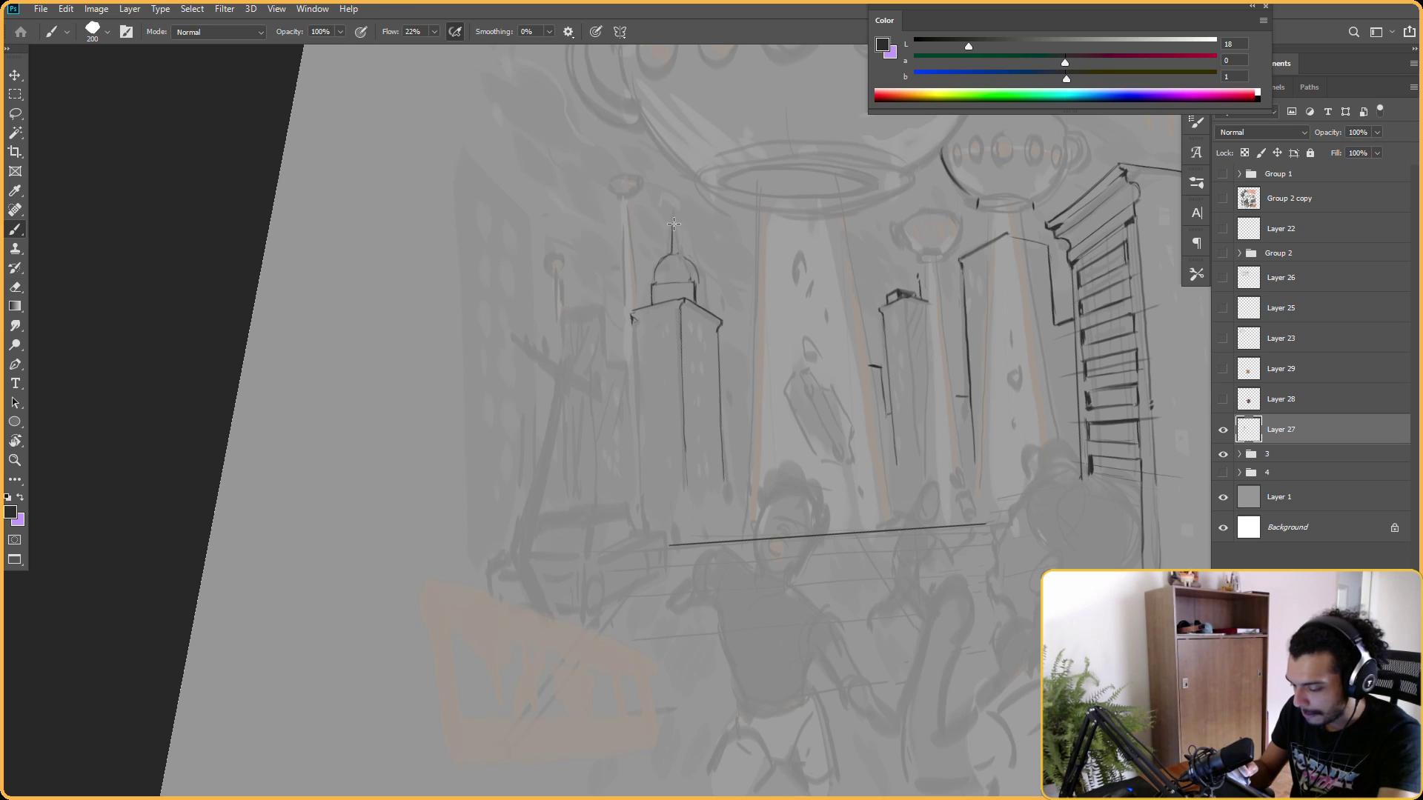
{"action": "left_click_drag", "start_coordinate": [673, 235], "coordinate": [672, 218]}
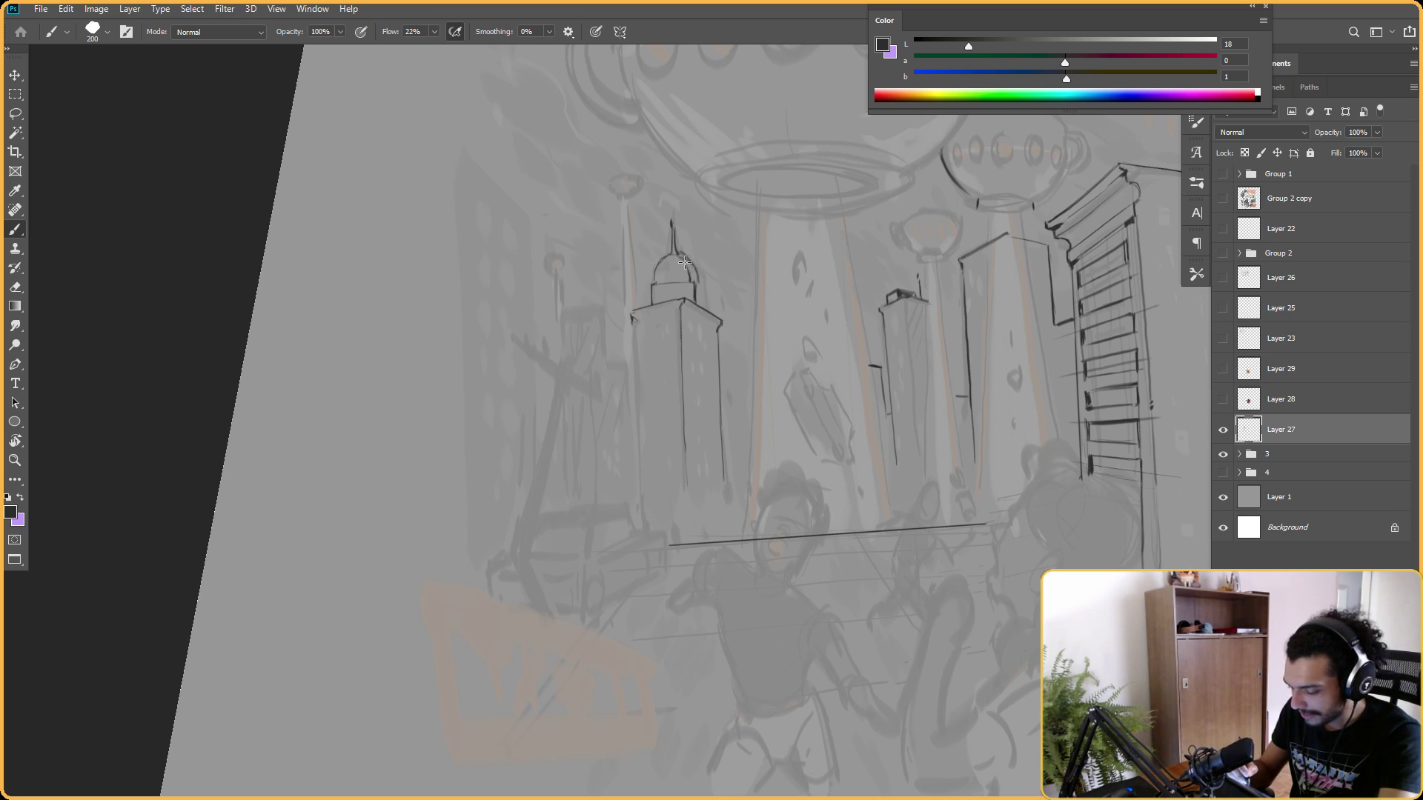
Ink short detail lines along the shaded side of the skyscraper's dome and down to its base.
{"action": "left_click_drag", "start_coordinate": [690, 273], "coordinate": [705, 300]}
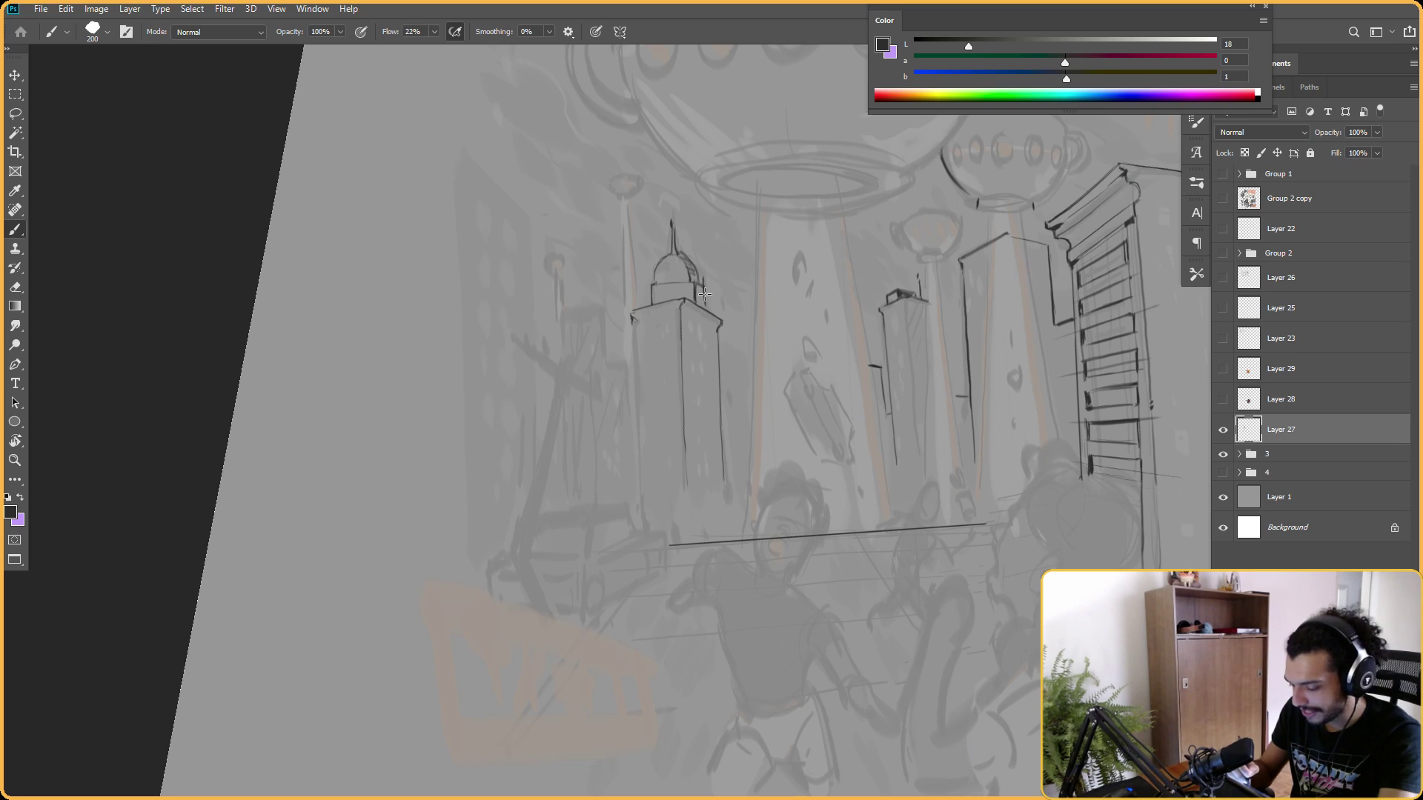
{"action": "left_click_drag", "start_coordinate": [810, 222], "coordinate": [750, 194]}
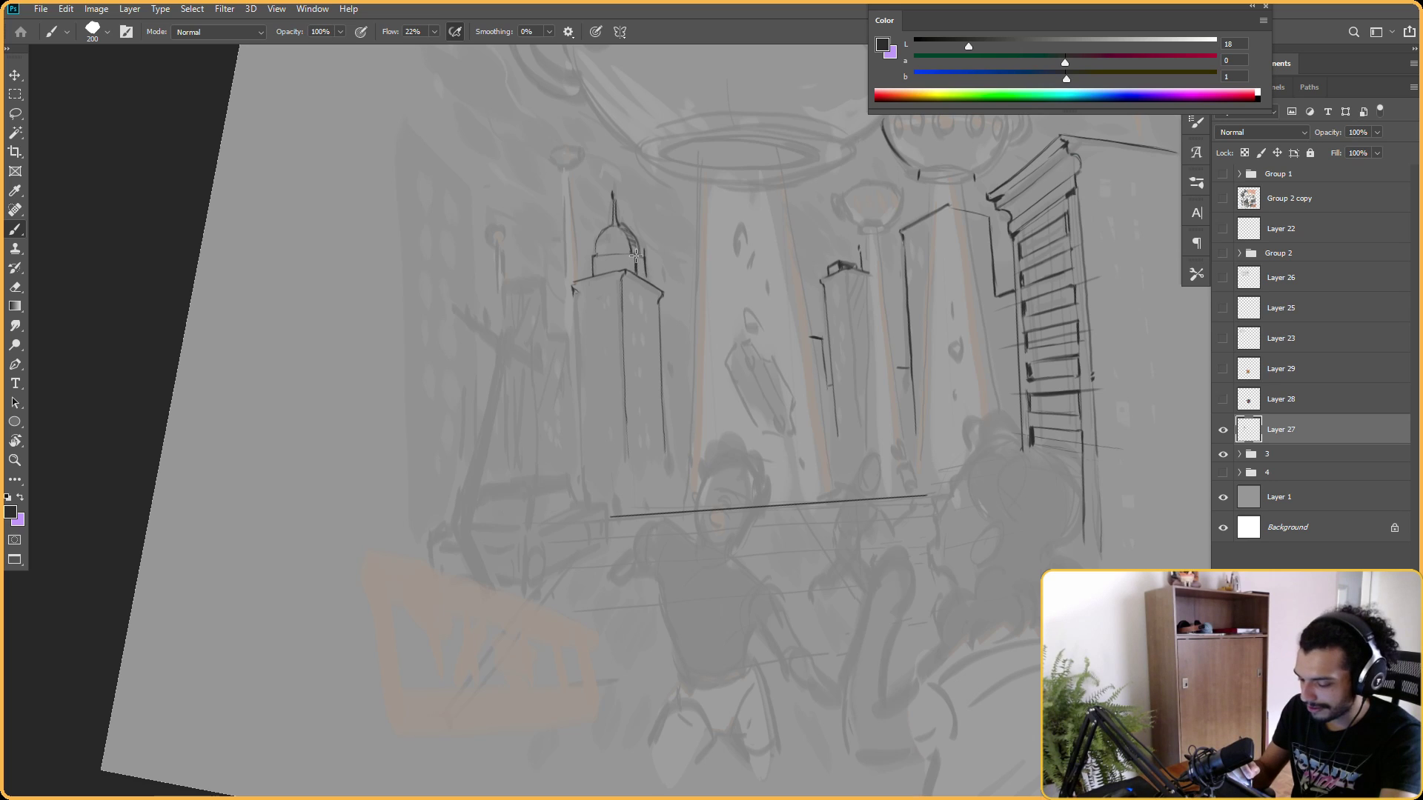
{"action": "mouse_move", "coordinate": [845, 241]}
{"action": "left_mouse_down"}
{"action": "mouse_move", "coordinate": [825, 229]}
{"action": "mouse_move", "coordinate": [848, 277]}
{"action": "mouse_move", "coordinate": [861, 243]}
{"action": "left_mouse_up"}
{"action": "left_click_drag", "start_coordinate": [664, 314], "coordinate": [750, 286]}
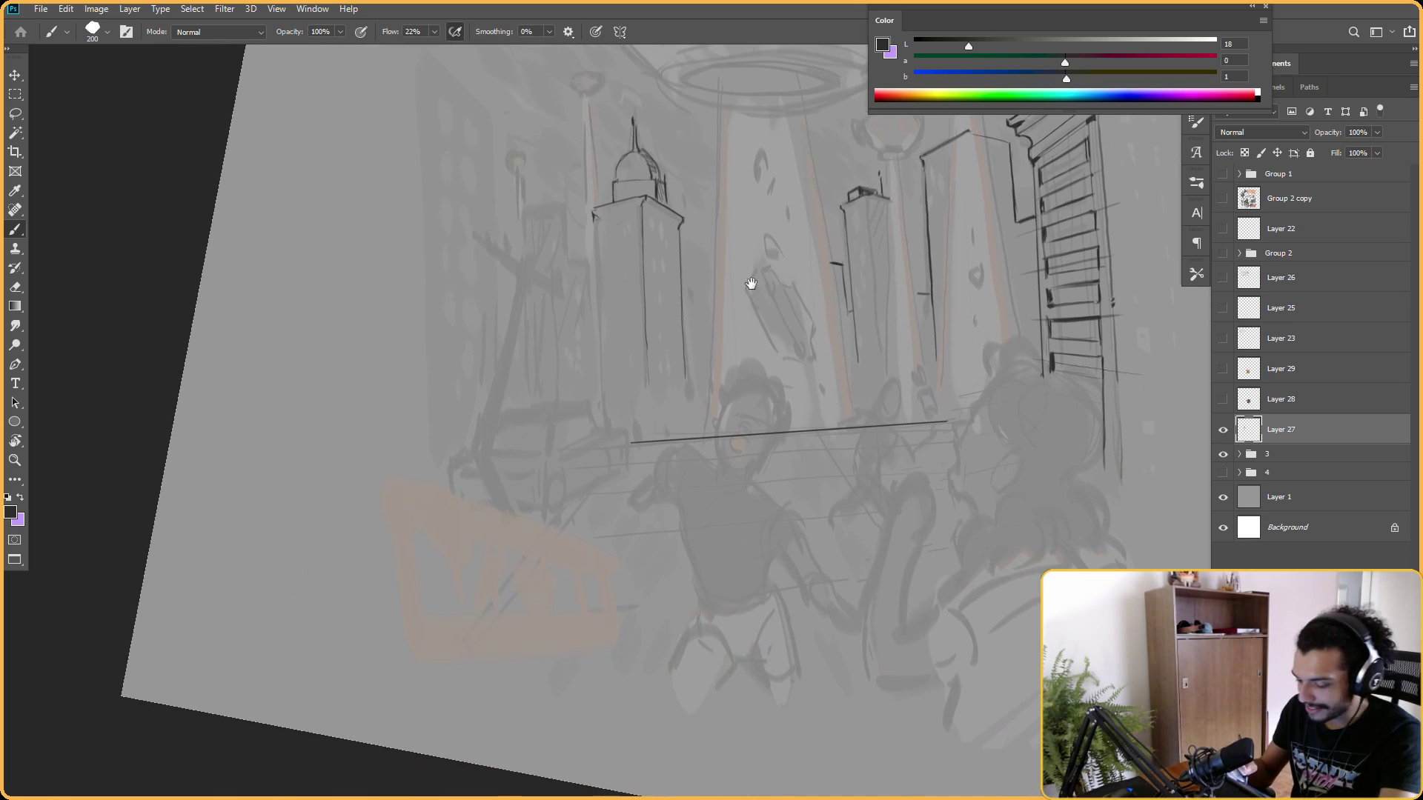
{"action": "key", "text": "e"}
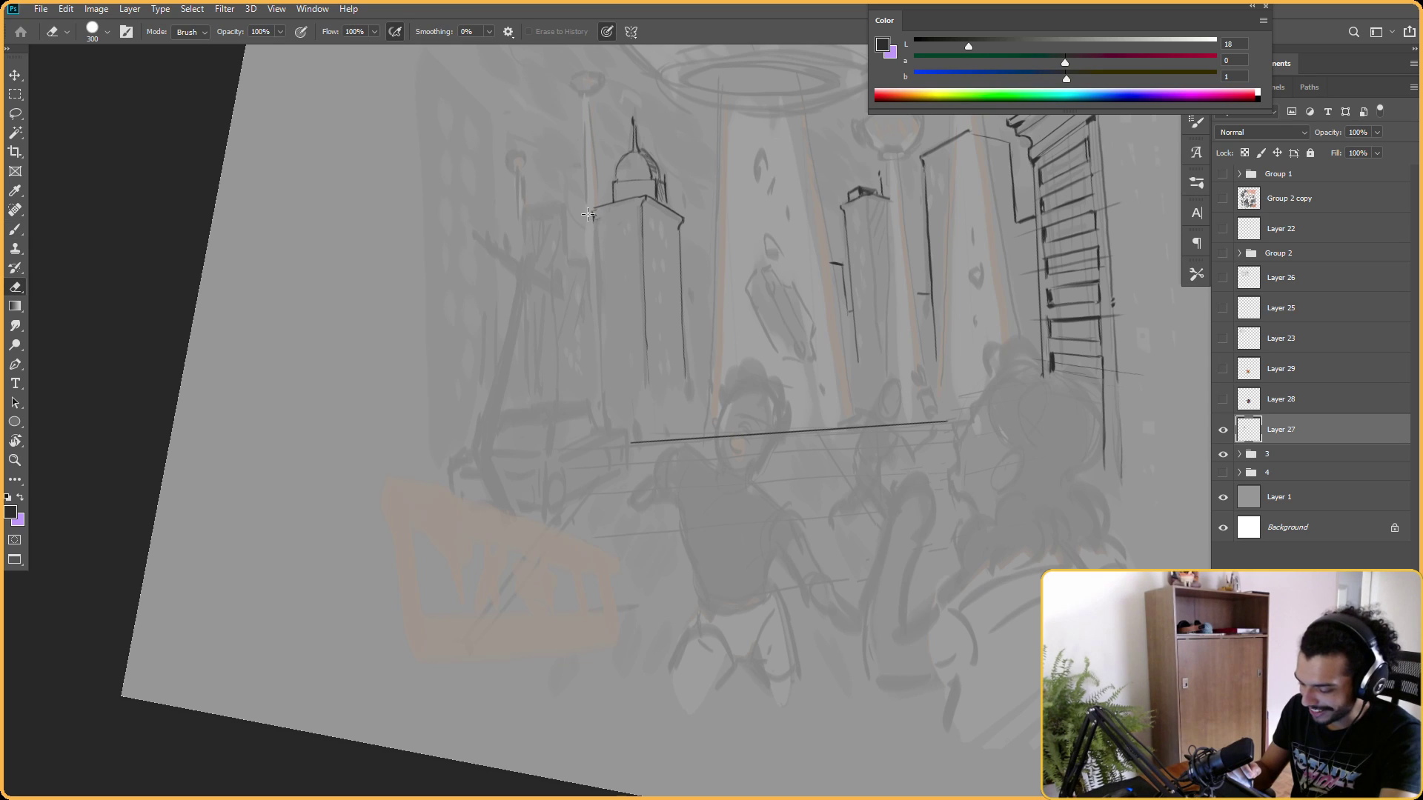
{"action": "key", "text": "b"}
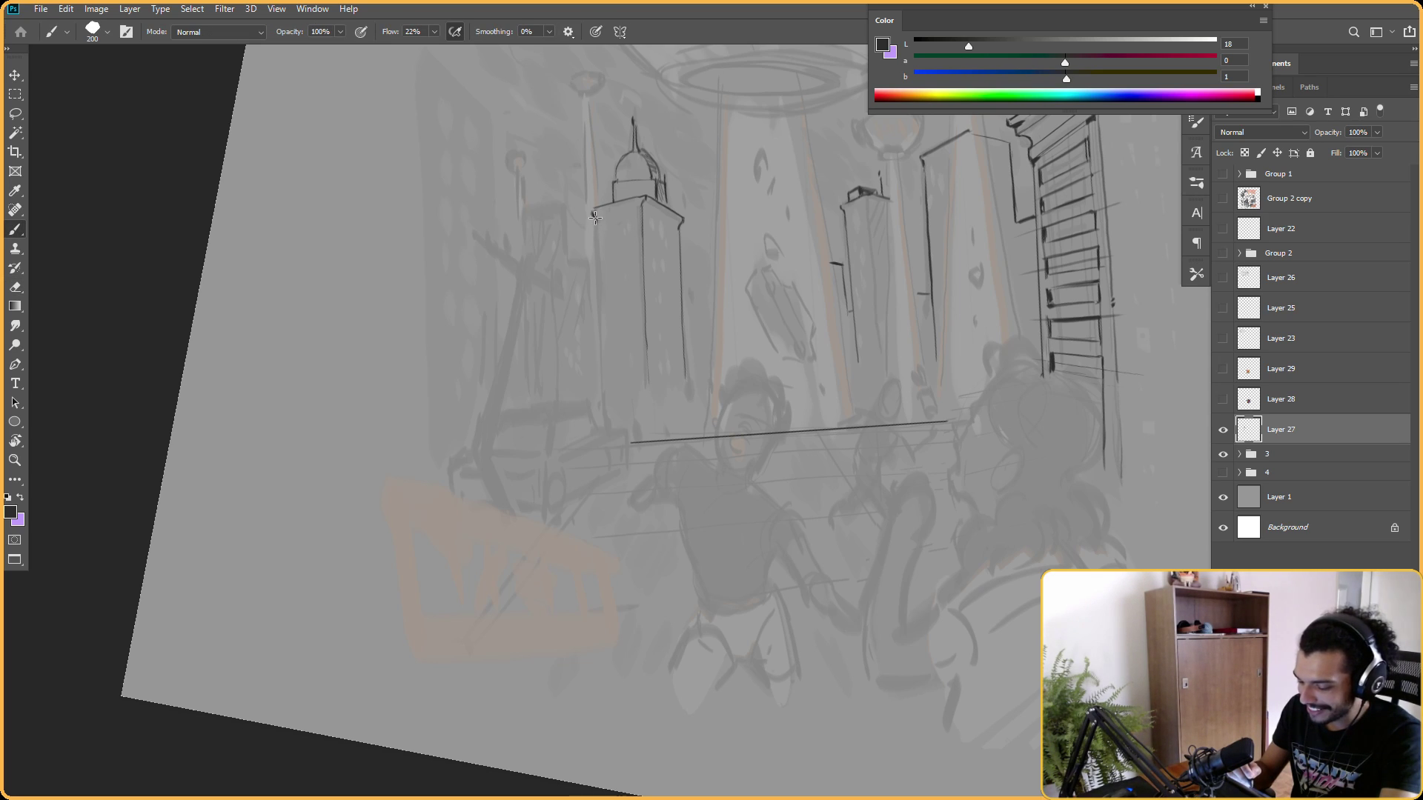
{"action": "key", "text": "r"}
{"action": "left_click_drag", "start_coordinate": [601, 255], "coordinate": [877, 168]}
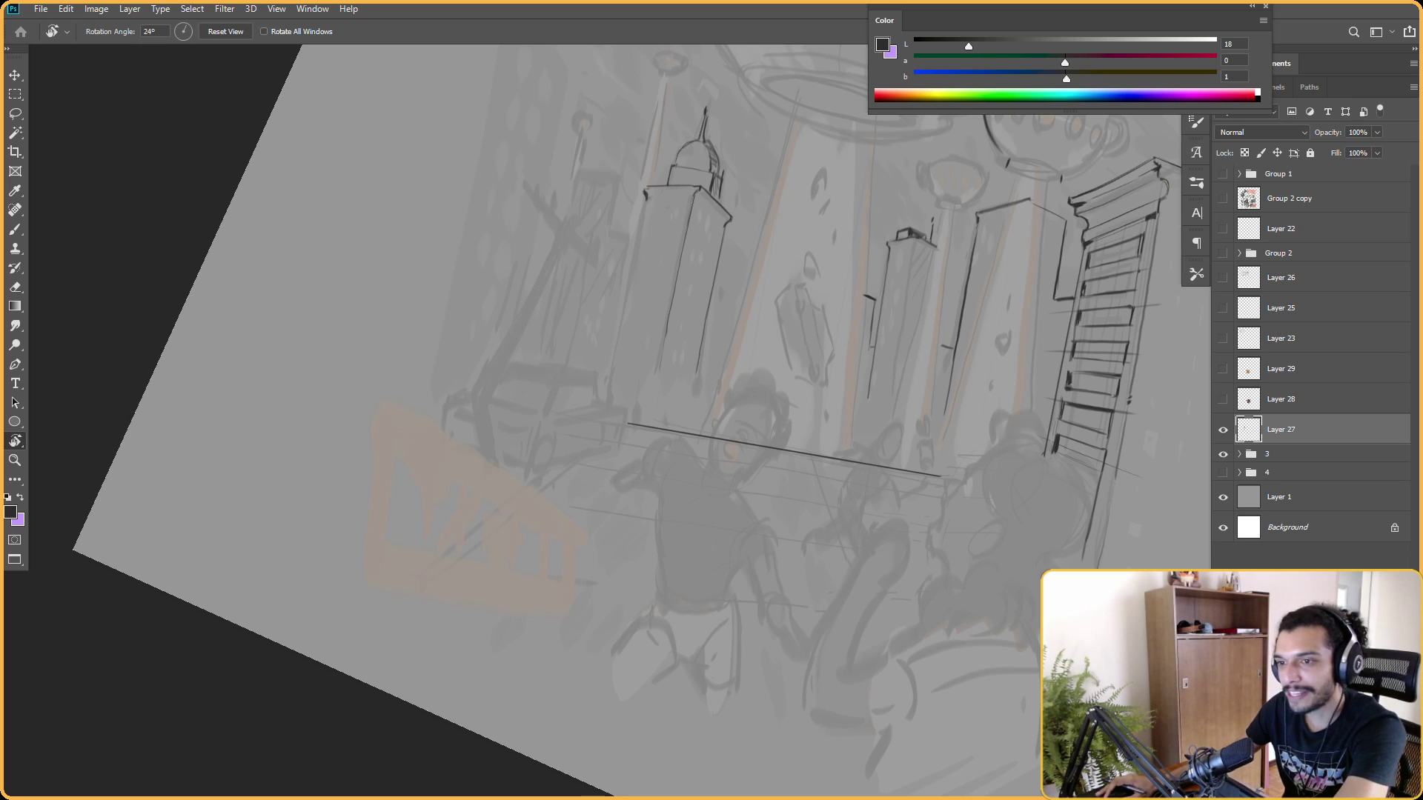
Paste the Batman and Robin cover and the teal roller-skater illustration as new layers, and hide the cover's layer.
{"action": "key", "text": "super+shift+s"}
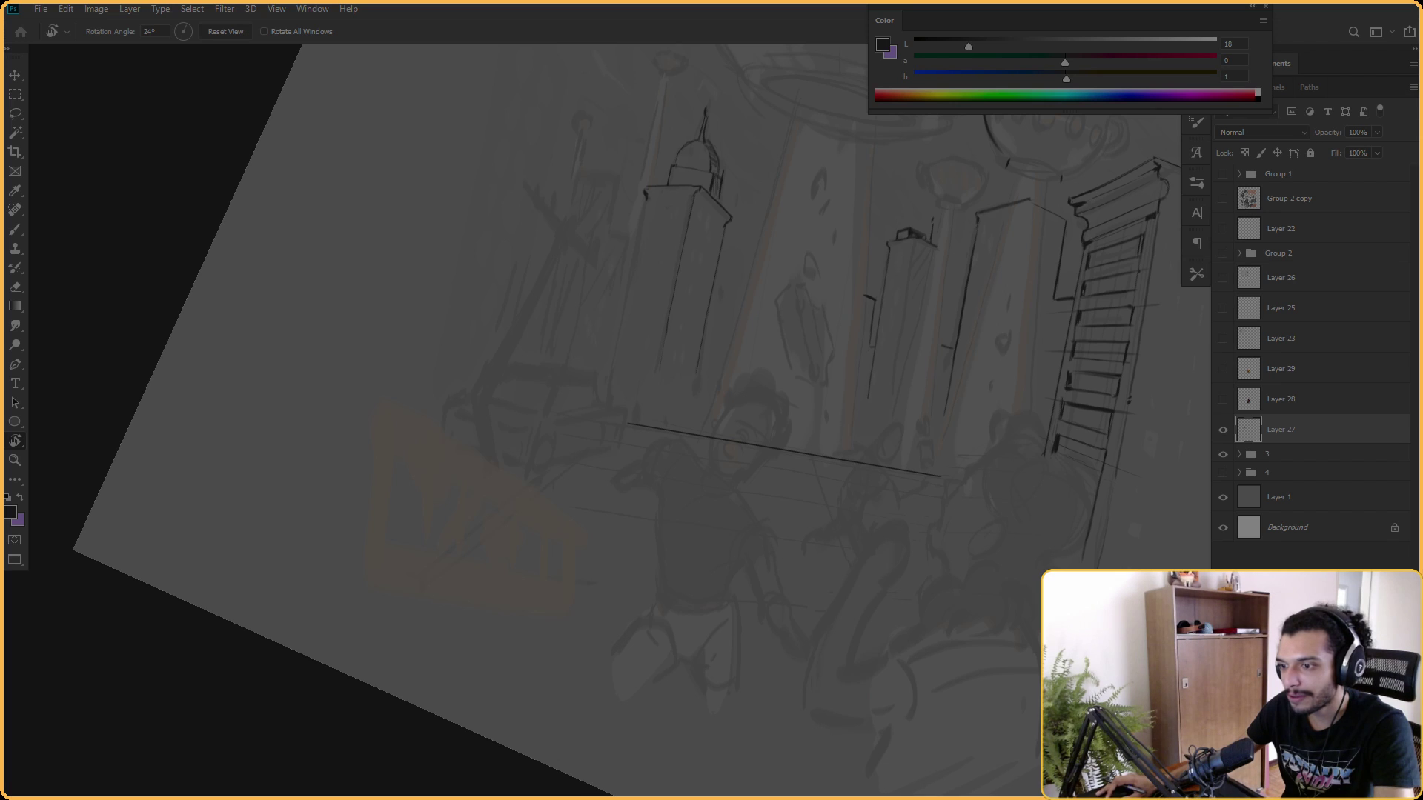
{"action": "key", "text": "Escape"}
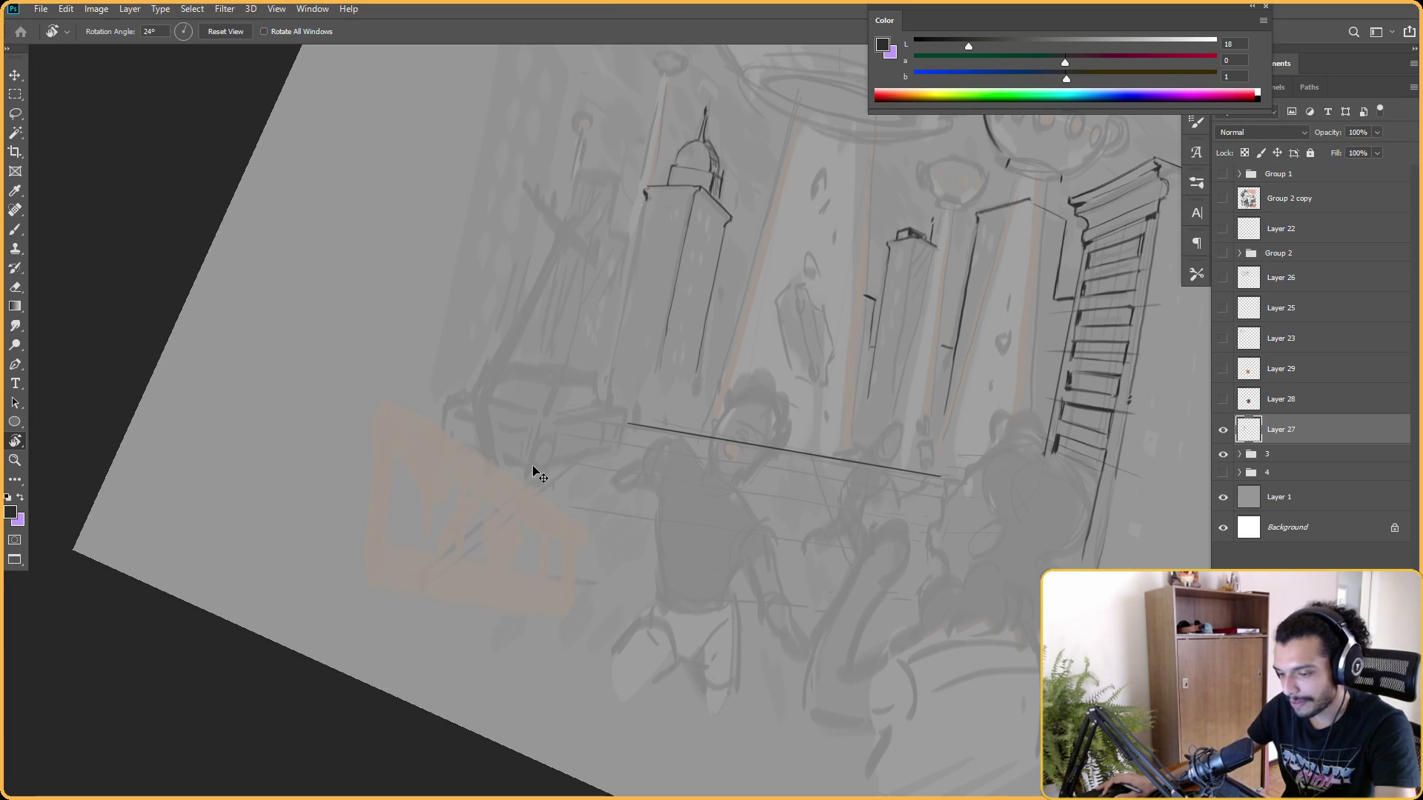
{"action": "key", "text": "ctrl+v"}
{"action": "key", "text": "Escape"}
{"action": "scroll", "coordinate": [607, 355], "scroll_direction": "up", "scroll_amount": 5}
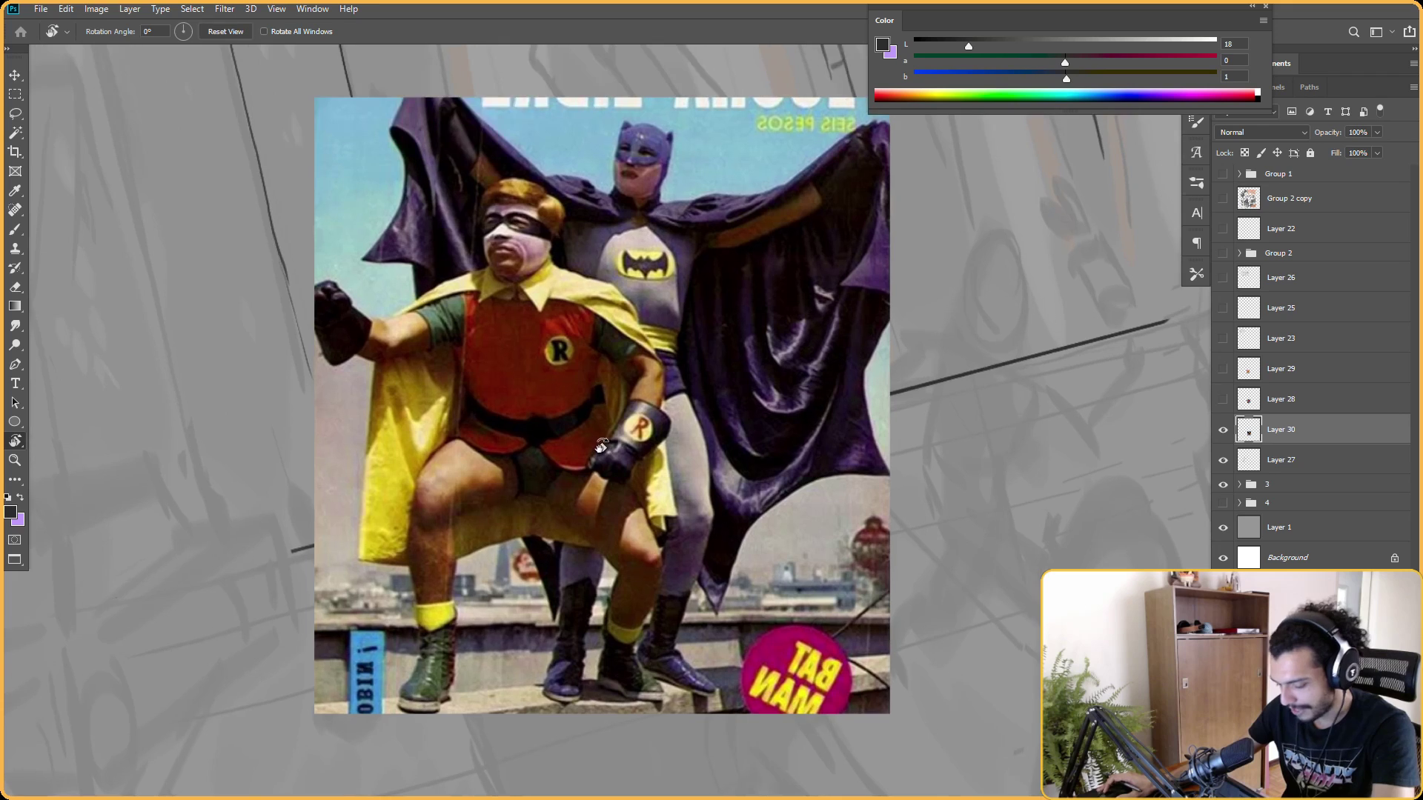
{"action": "left_click_drag", "start_coordinate": [601, 445], "coordinate": [620, 476]}
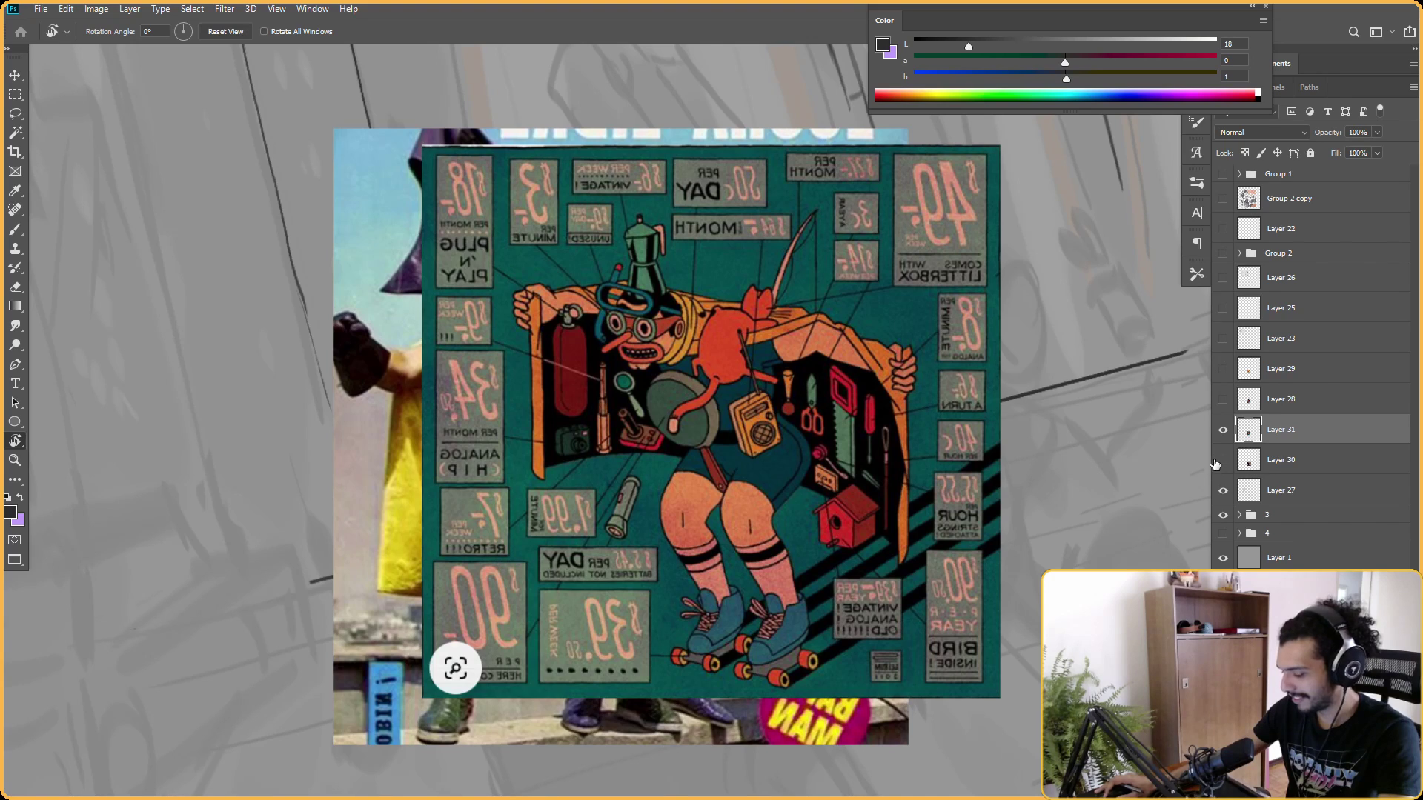
{"action": "left_click", "coordinate": [1223, 460]}
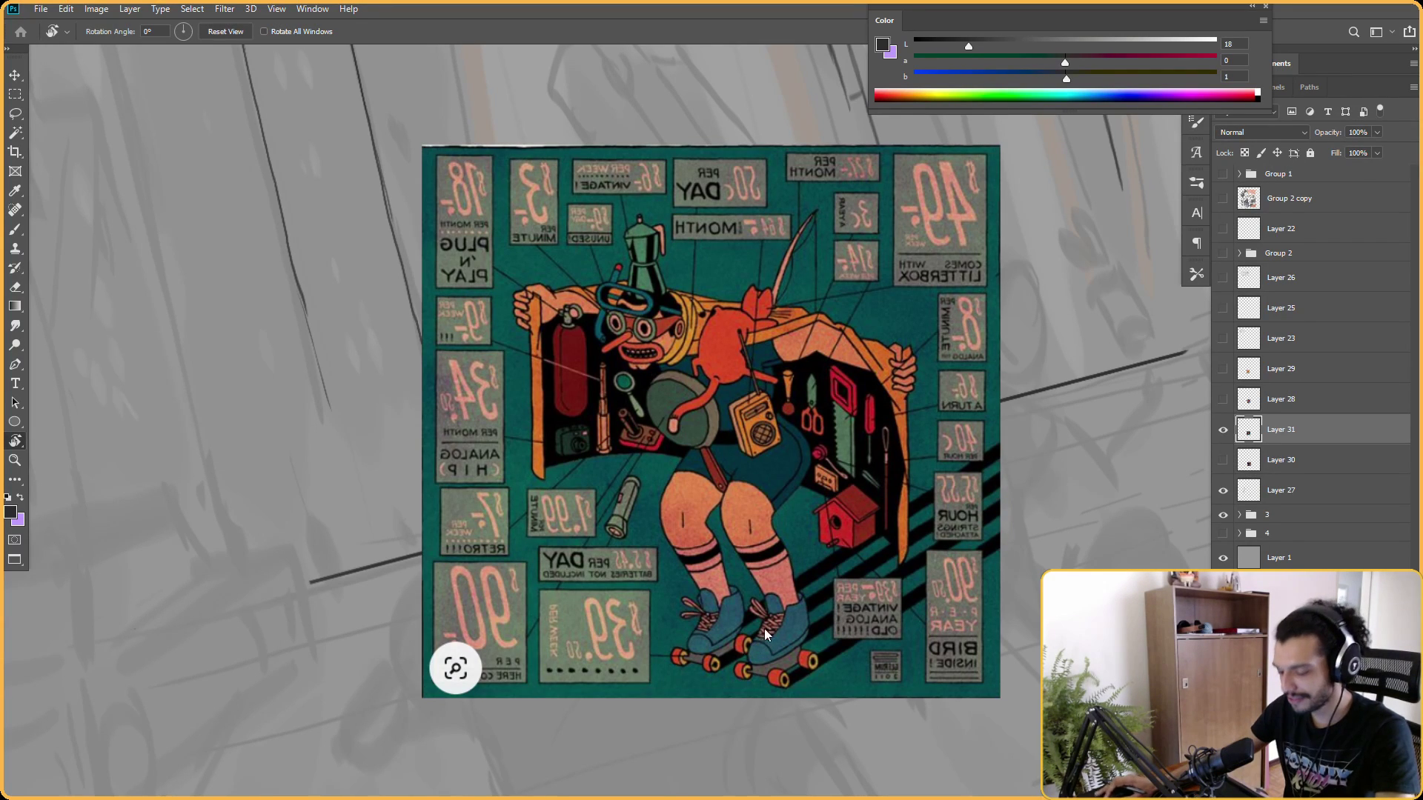
Paste the Godzilla basketball comic panel as a new layer and move it beside the teal illustration.
{"action": "key", "text": "ctrl+shift+alt+n"}
{"action": "scroll", "coordinate": [635, 531], "scroll_direction": "down", "scroll_amount": 1}
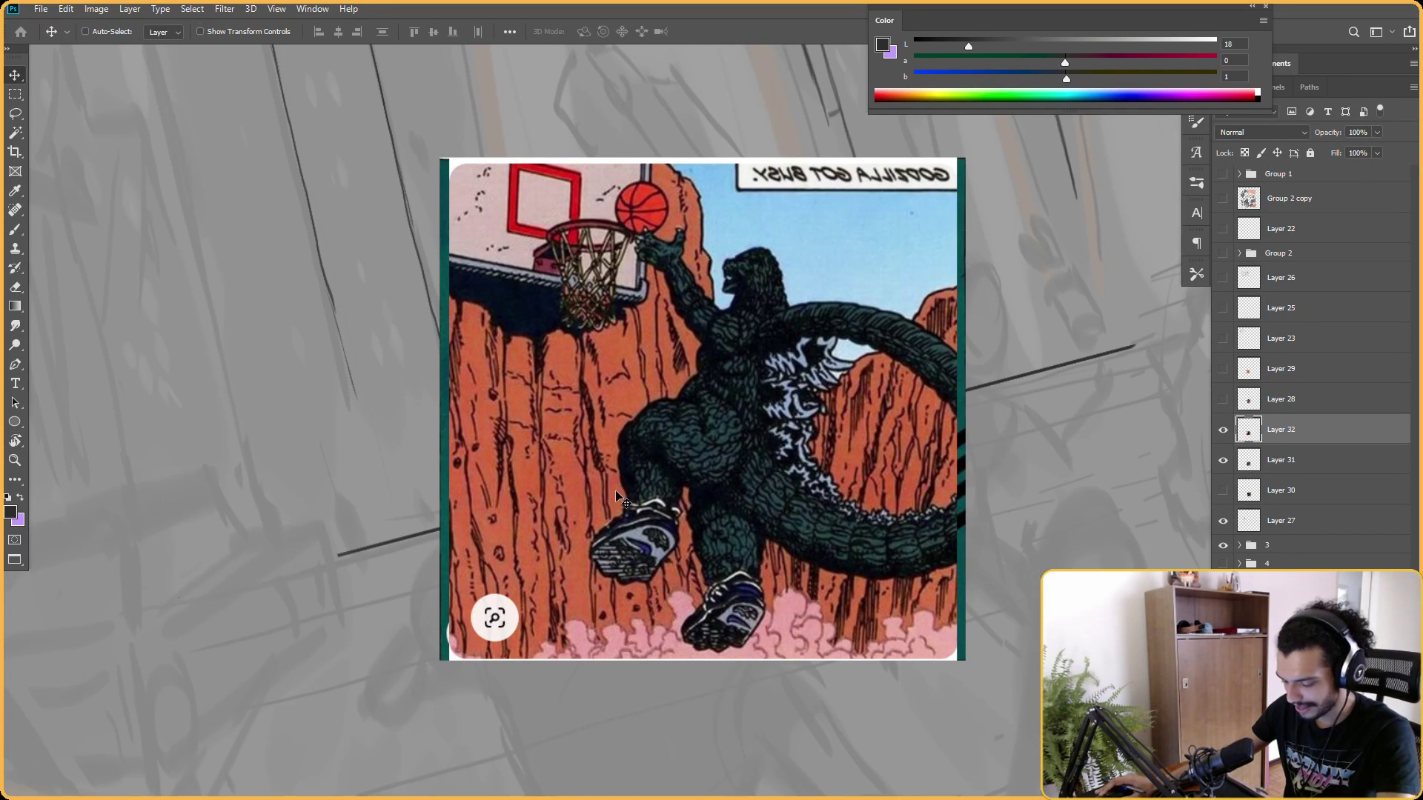
{"action": "scroll", "coordinate": [615, 491], "scroll_direction": "down", "scroll_amount": 2}
{"action": "key", "text": "v"}
{"action": "left_click_drag", "start_coordinate": [708, 486], "coordinate": [364, 486]}
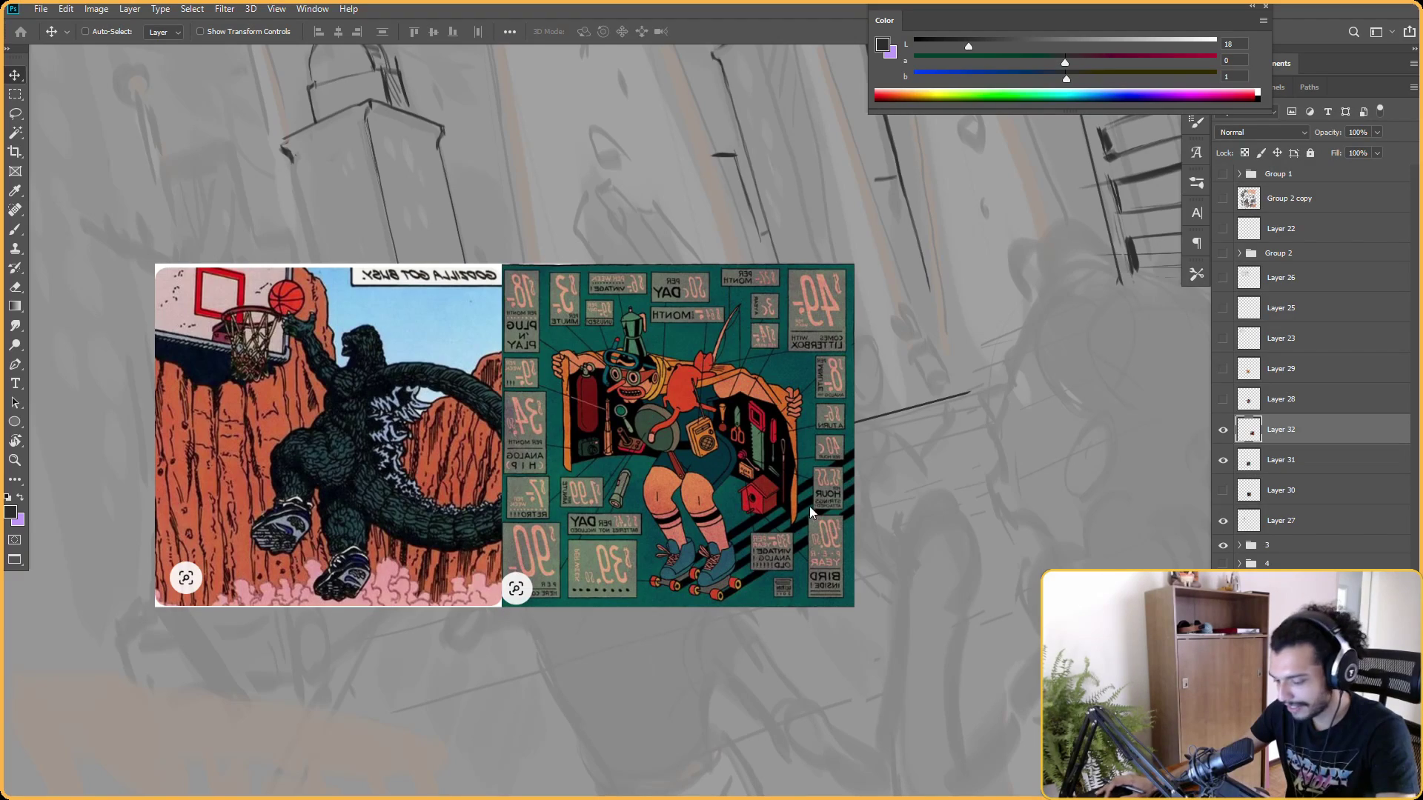
Paste the poster of Godzilla riding a red tricycle as a new layer and inspect it up close.
{"action": "key", "text": "ctrl+v"}
{"action": "scroll", "coordinate": [743, 434], "scroll_direction": "up", "scroll_amount": 5}
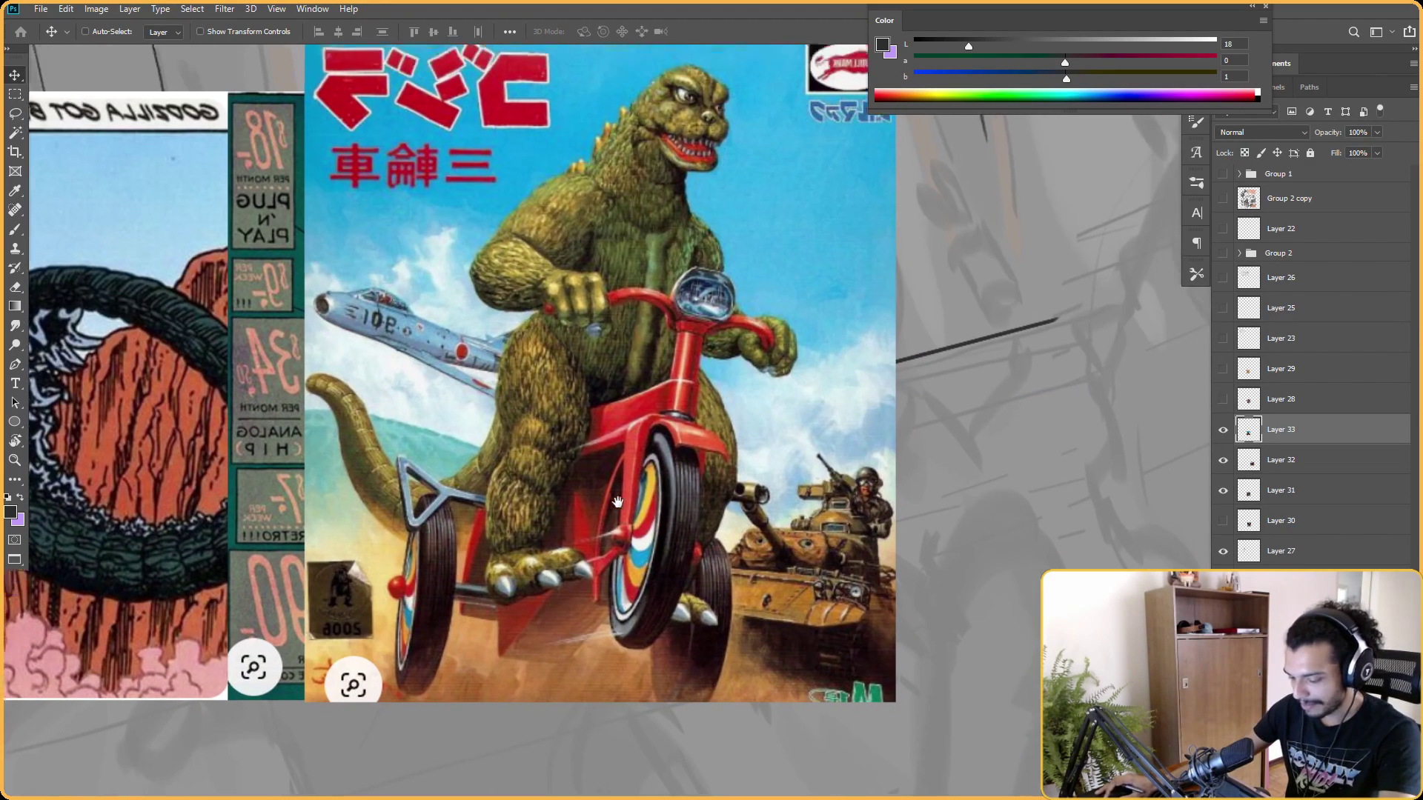
{"action": "left_click_drag", "start_coordinate": [617, 503], "coordinate": [593, 545]}
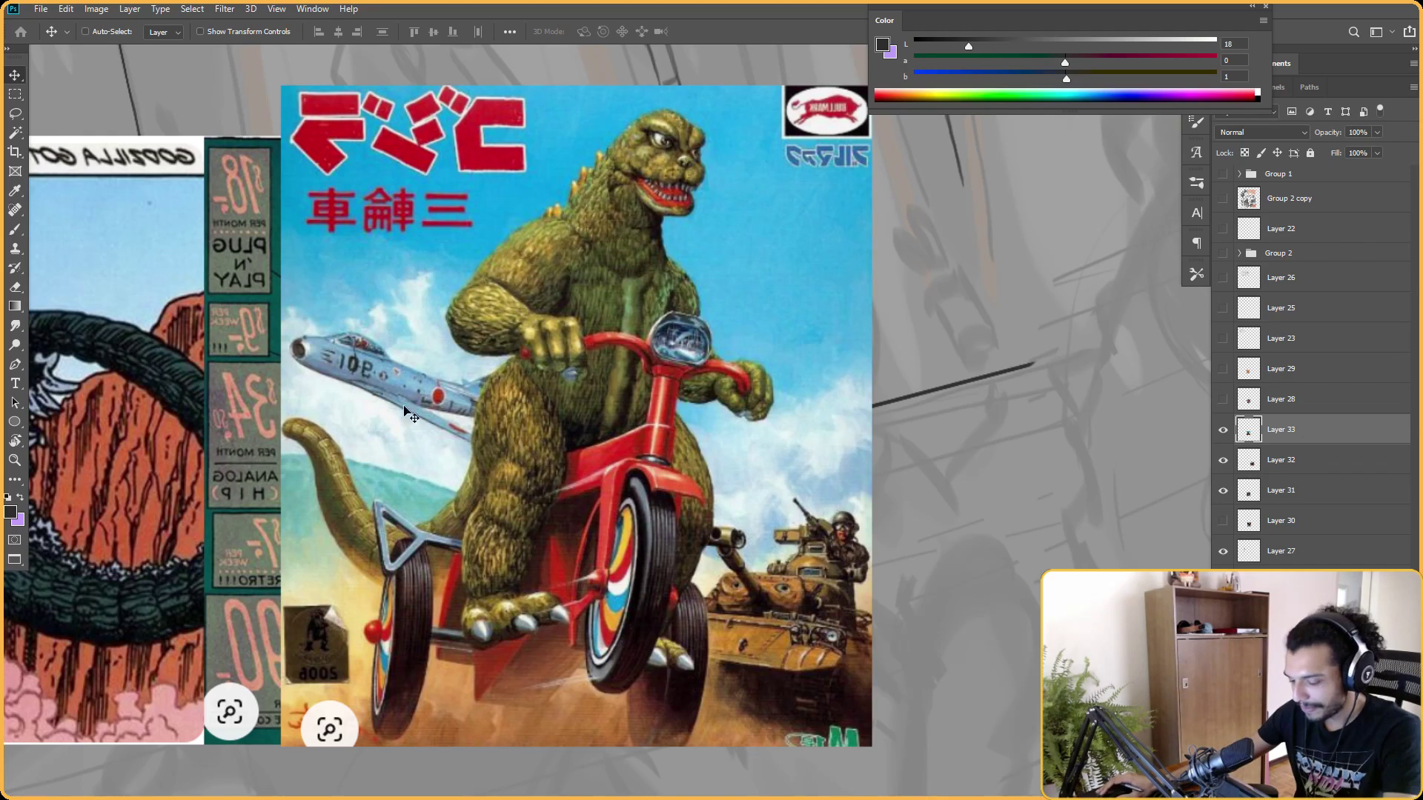
{"action": "scroll", "coordinate": [500, 549], "scroll_direction": "down", "scroll_amount": 3}
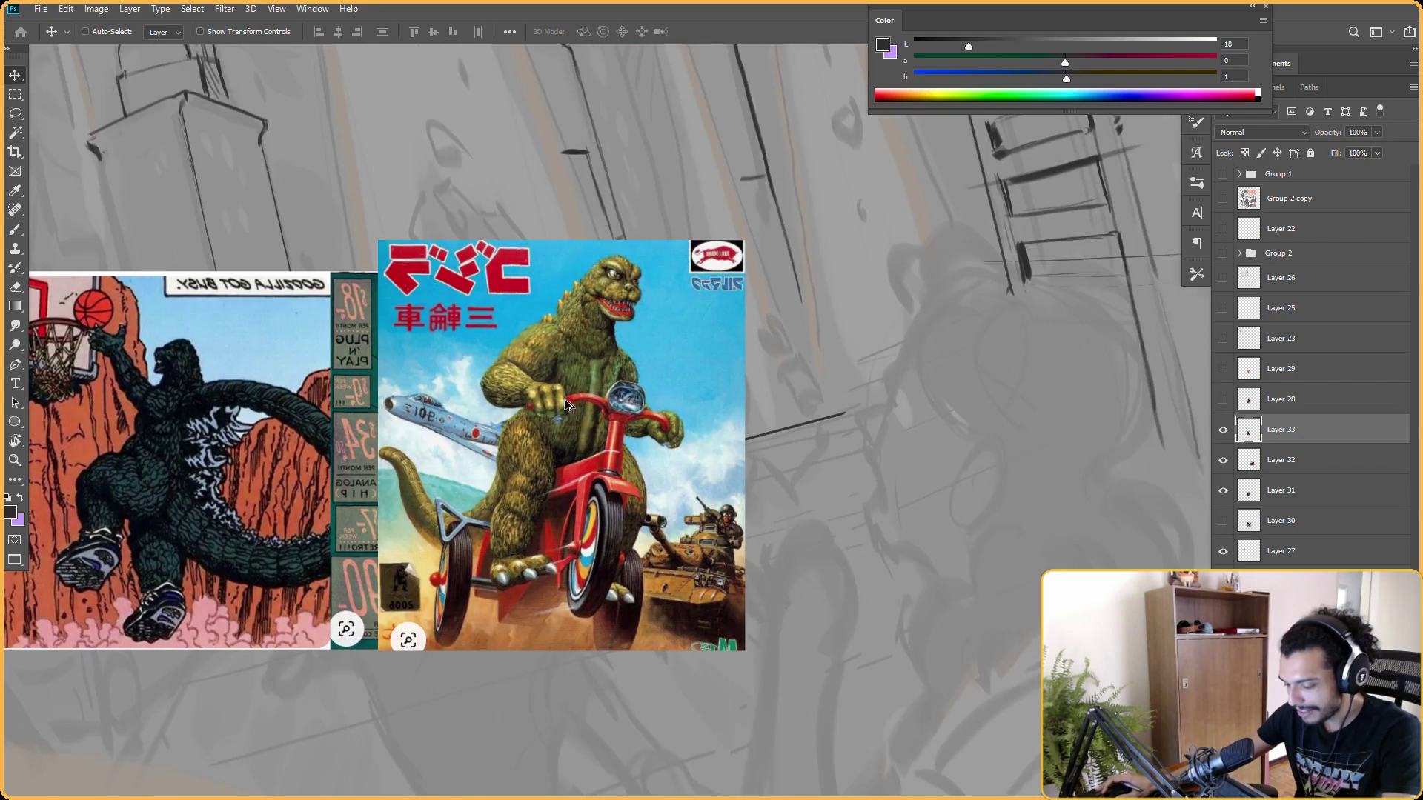
{"action": "scroll", "coordinate": [565, 397], "scroll_direction": "up", "scroll_amount": 2}
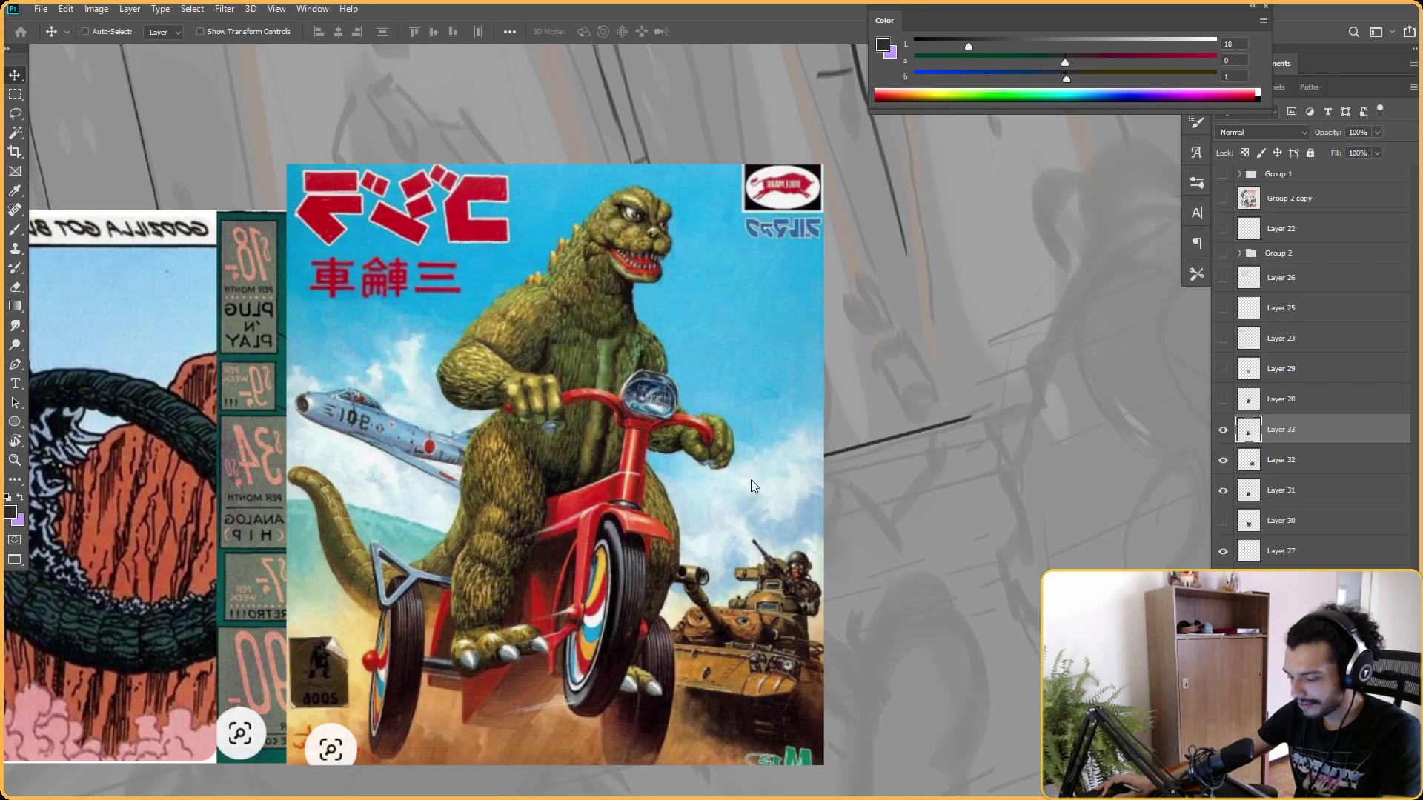
Paste the Ultraman monster painting and the Koshimaki-Osen poster as new layers, and place the poster beside the painting.
{"action": "key", "text": "ctrl+v"}
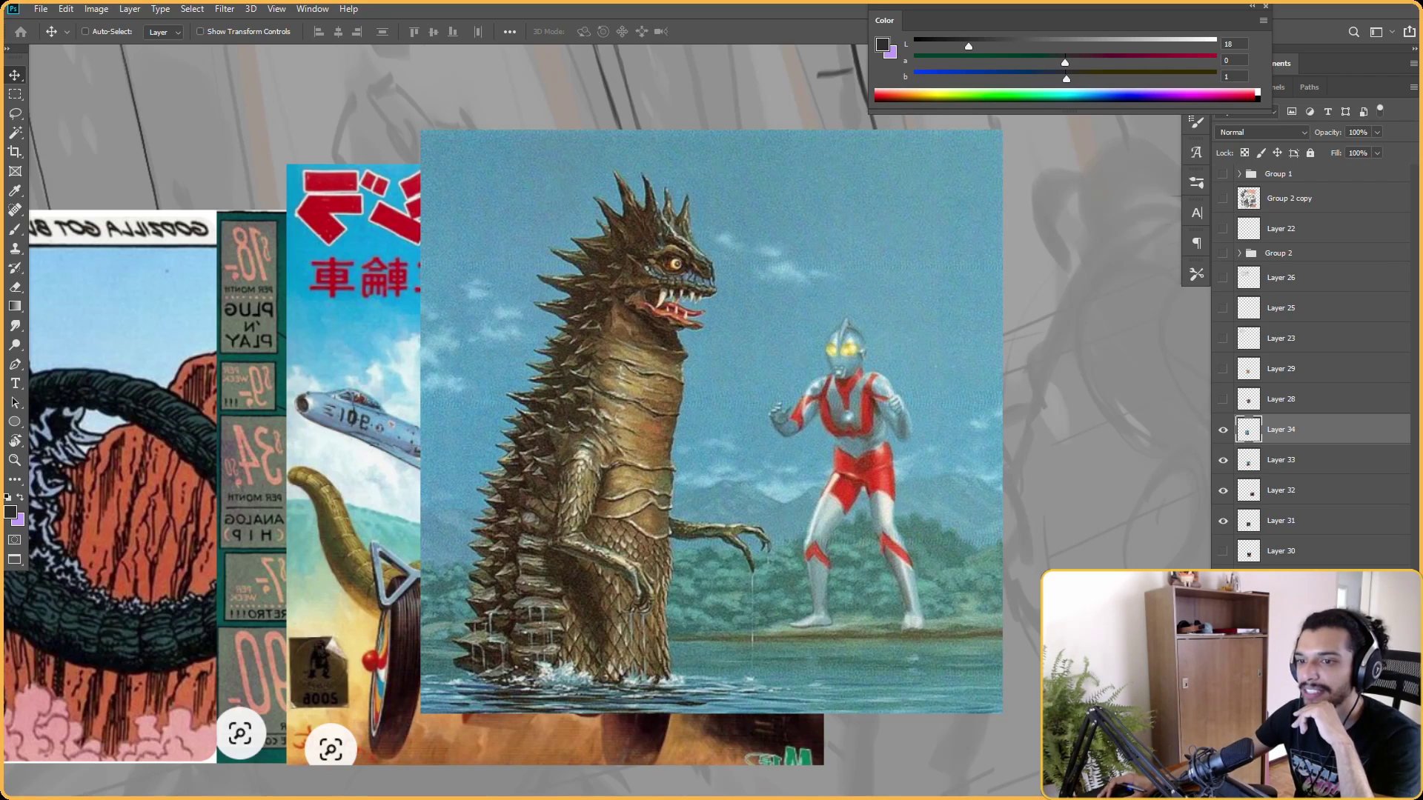
{"action": "scroll", "coordinate": [592, 420], "scroll_direction": "up", "scroll_amount": 1}
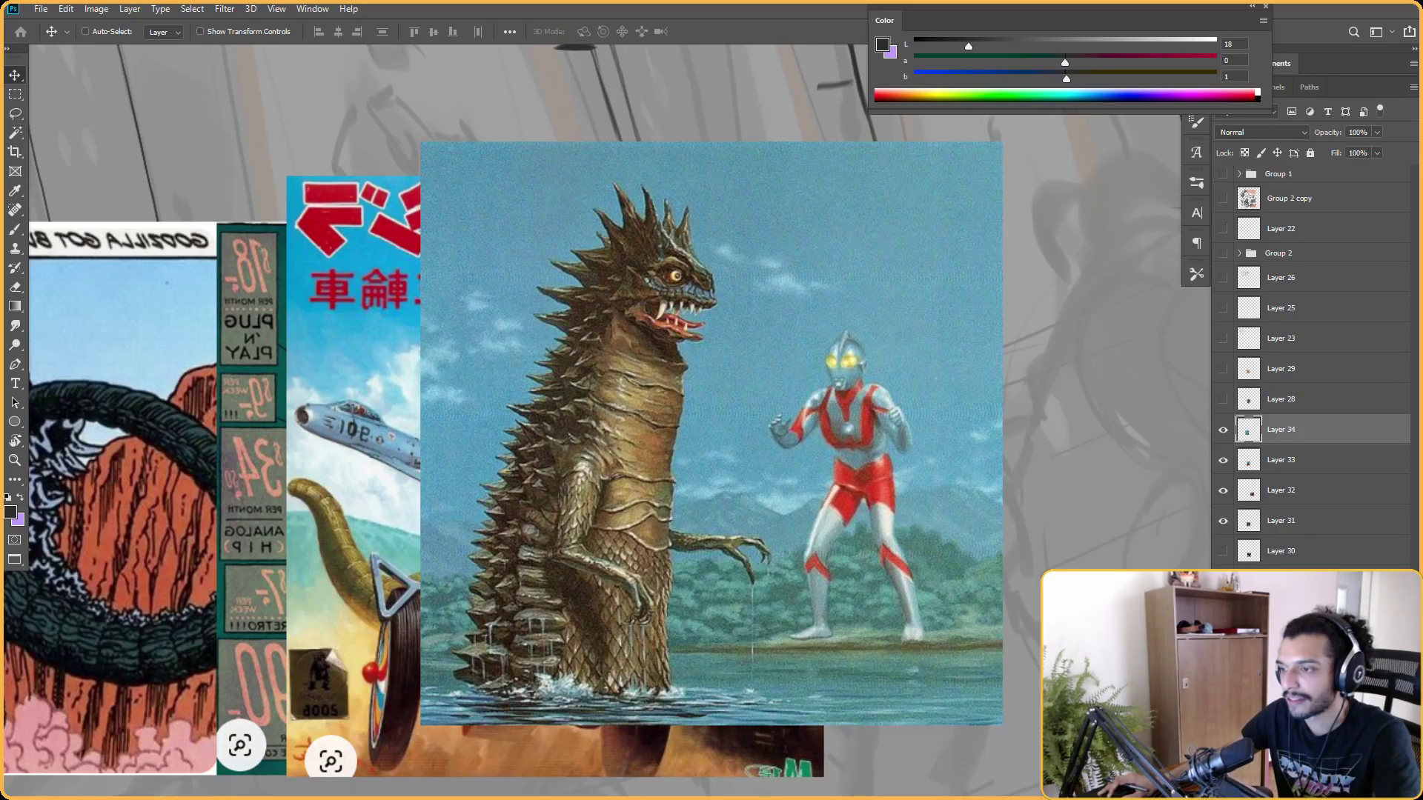
{"action": "key", "text": "ctrl+v"}
{"action": "scroll", "coordinate": [700, 597], "scroll_direction": "down", "scroll_amount": 2}
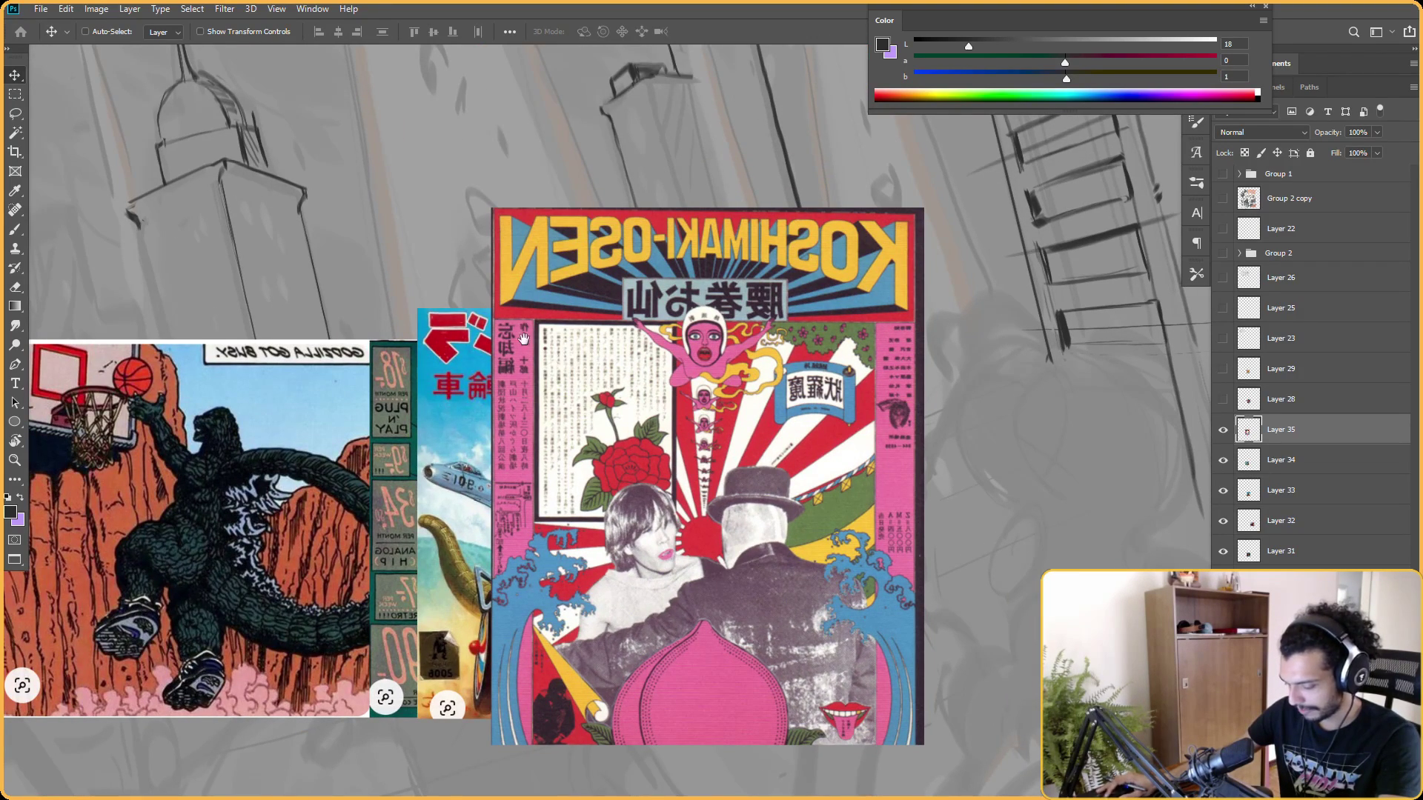
{"action": "left_click_drag", "start_coordinate": [554, 356], "coordinate": [424, 284]}
{"action": "left_click_drag", "start_coordinate": [798, 501], "coordinate": [1008, 533]}
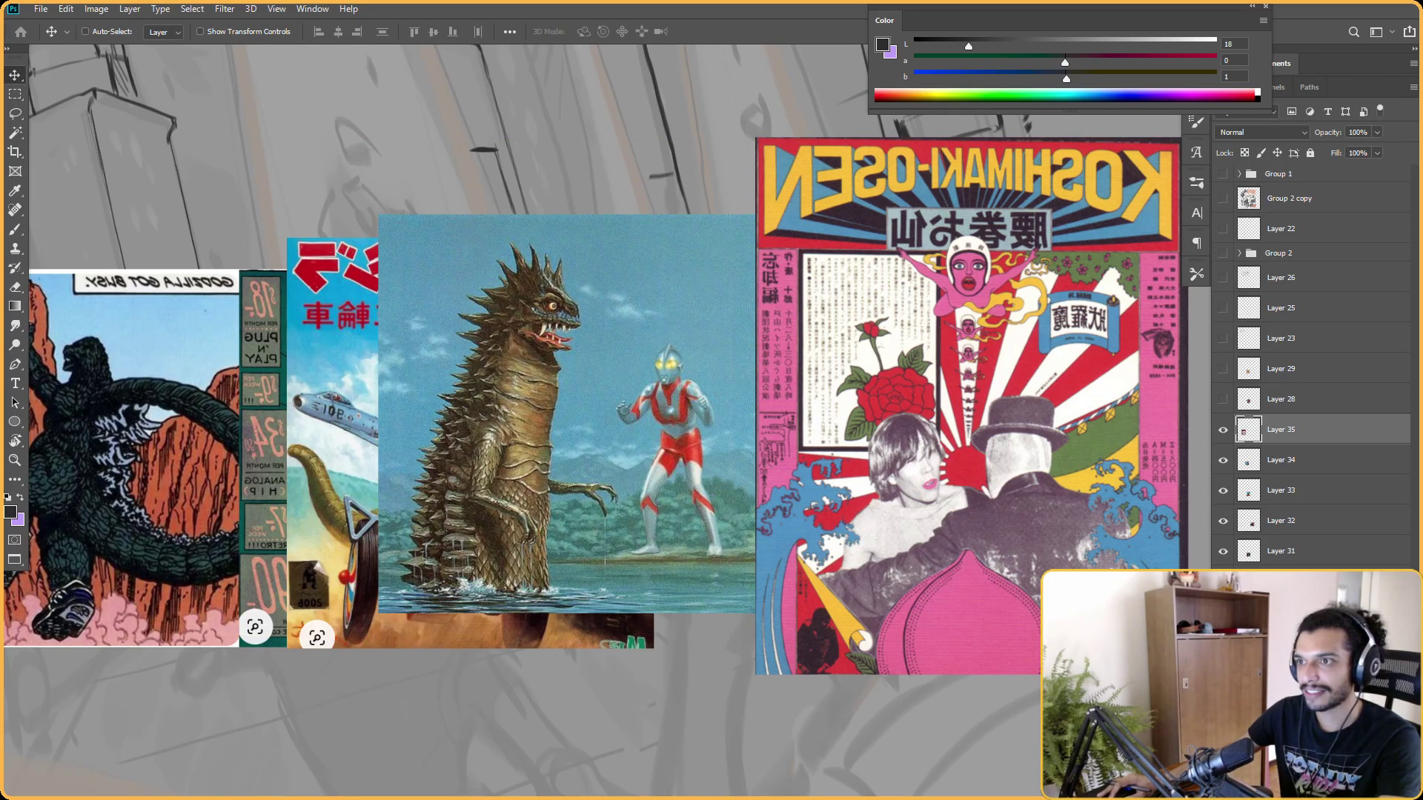
Switch to the browser and look through the Tadanori Yokoo posters on the olhaquemassa.com page.
{"action": "key", "text": "alt+Tab"}
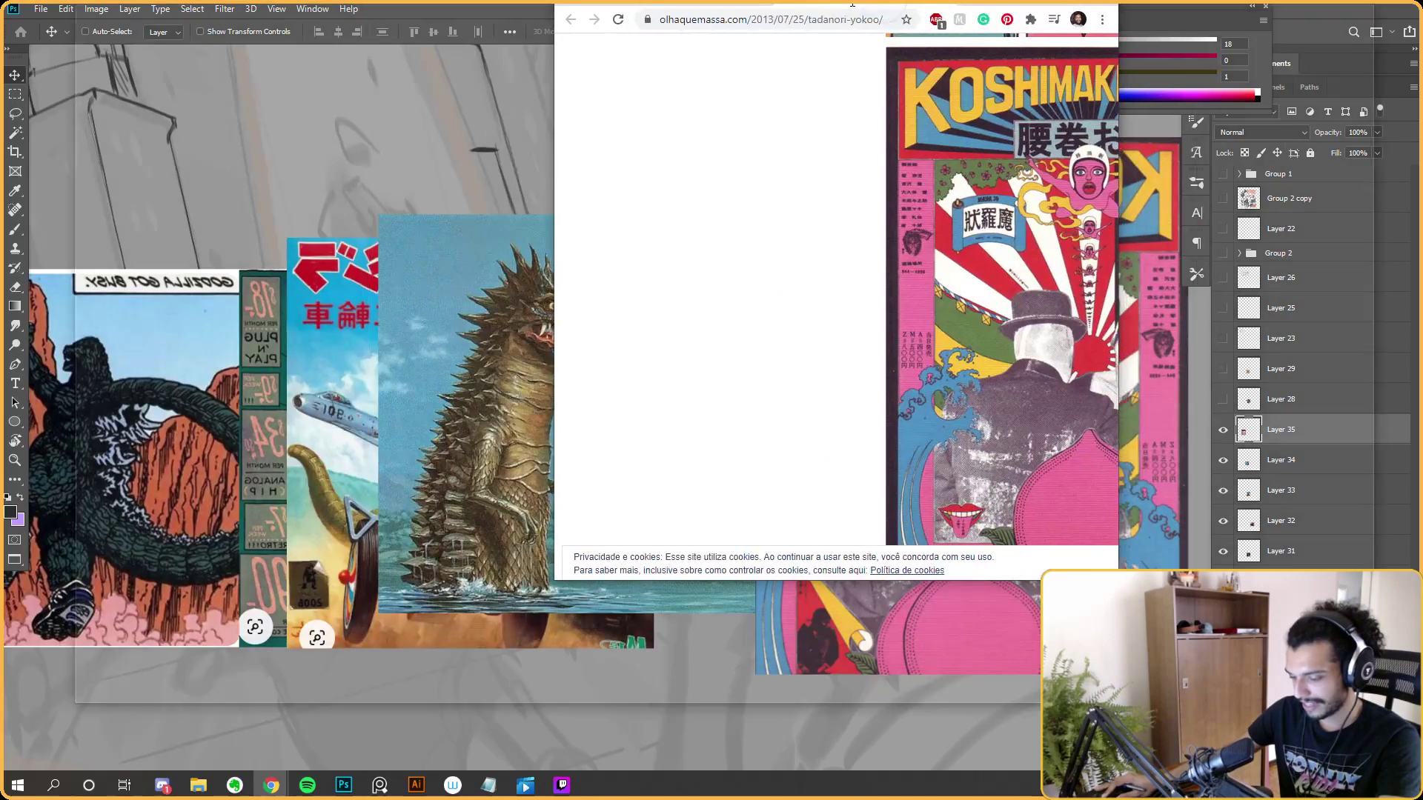
{"action": "scroll", "coordinate": [839, 450], "scroll_direction": "down", "scroll_amount": 5}
{"action": "scroll", "coordinate": [839, 450], "scroll_direction": "down", "scroll_amount": 5}
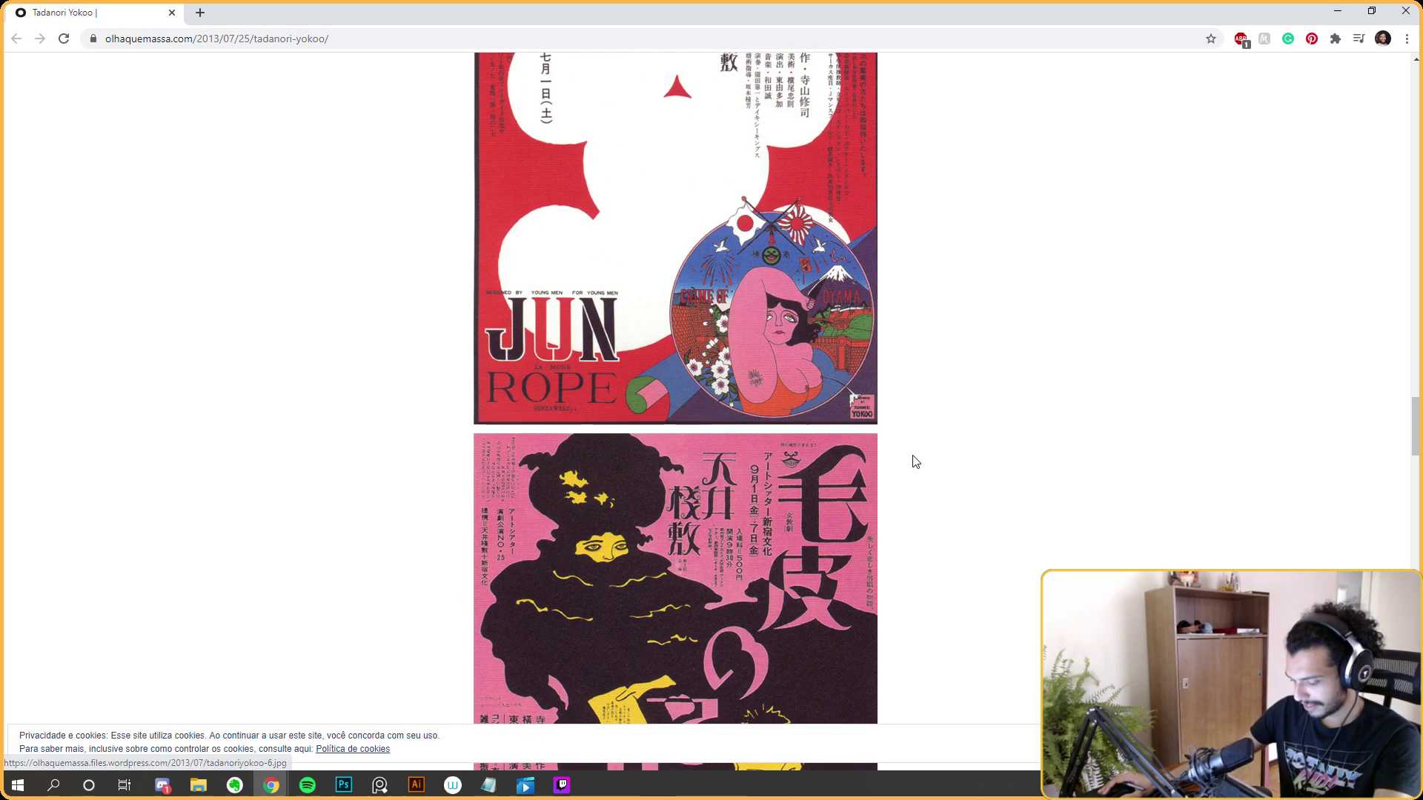
{"action": "scroll", "coordinate": [914, 460], "scroll_direction": "down", "scroll_amount": 4}
{"action": "scroll", "coordinate": [916, 462], "scroll_direction": "down", "scroll_amount": 15}
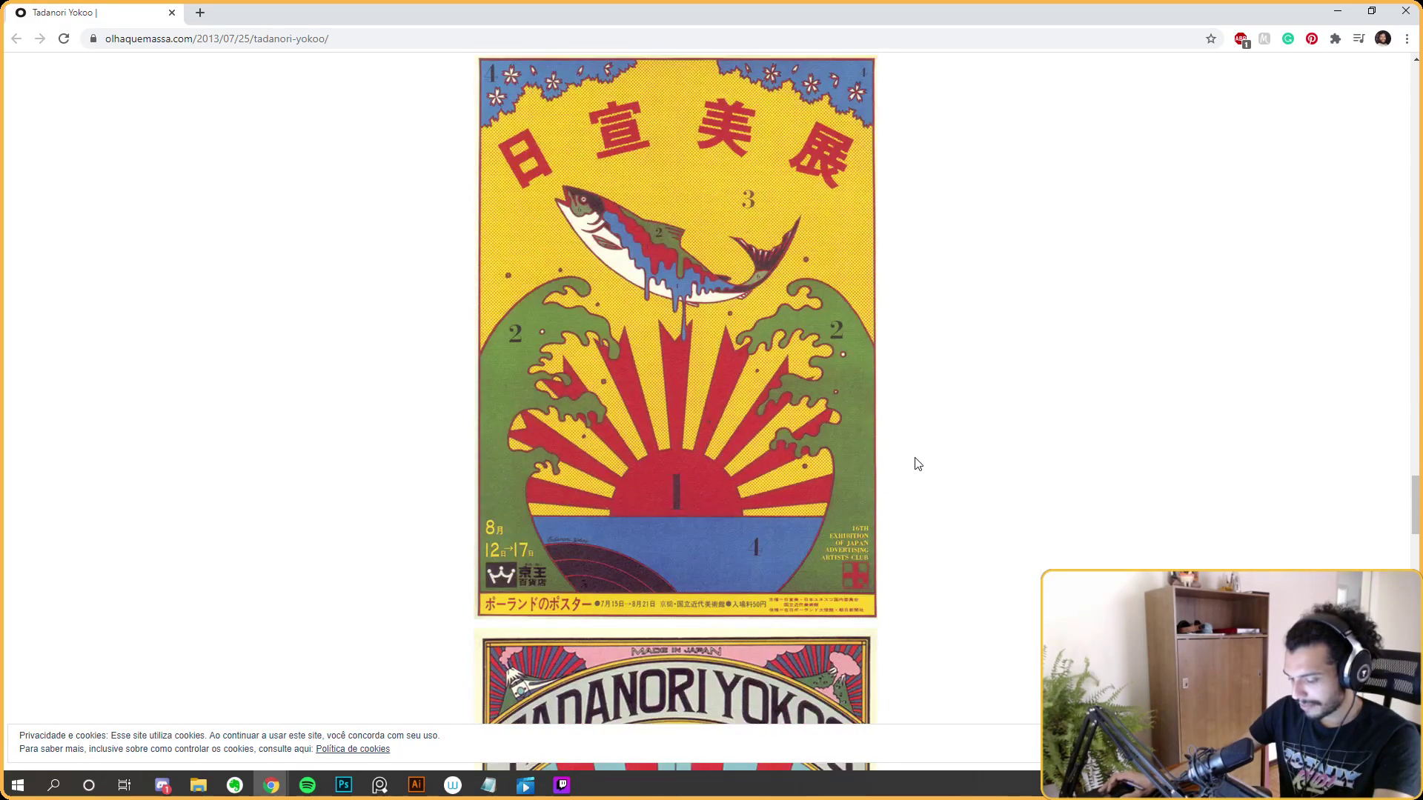
{"action": "scroll", "coordinate": [918, 464], "scroll_direction": "down", "scroll_amount": 15}
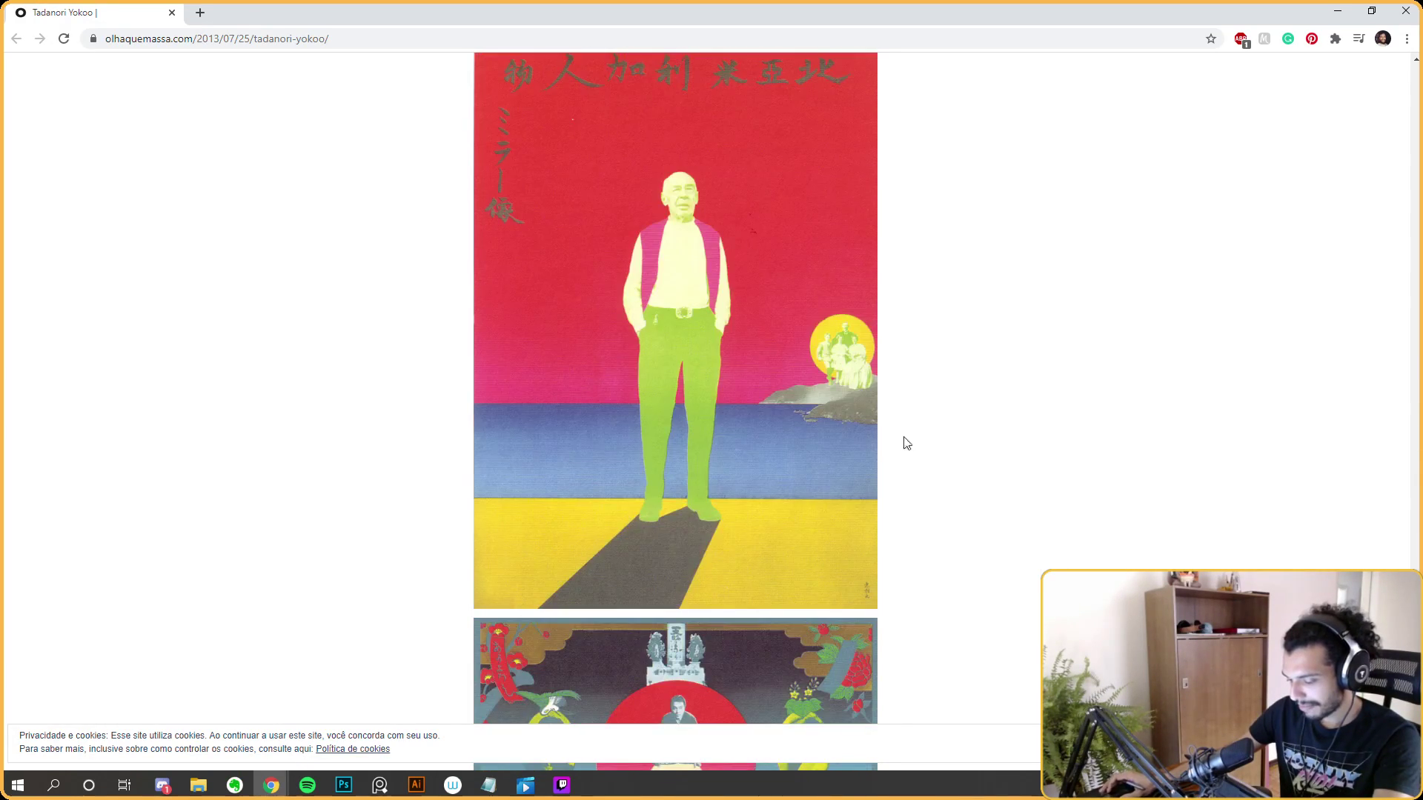
{"action": "scroll", "coordinate": [901, 436], "scroll_direction": "down", "scroll_amount": 5}
{"action": "scroll", "coordinate": [882, 543], "scroll_direction": "up", "scroll_amount": 5}
{"action": "scroll", "coordinate": [882, 544], "scroll_direction": "down", "scroll_amount": 2}
{"action": "scroll", "coordinate": [679, 480], "scroll_direction": "up", "scroll_amount": 13}
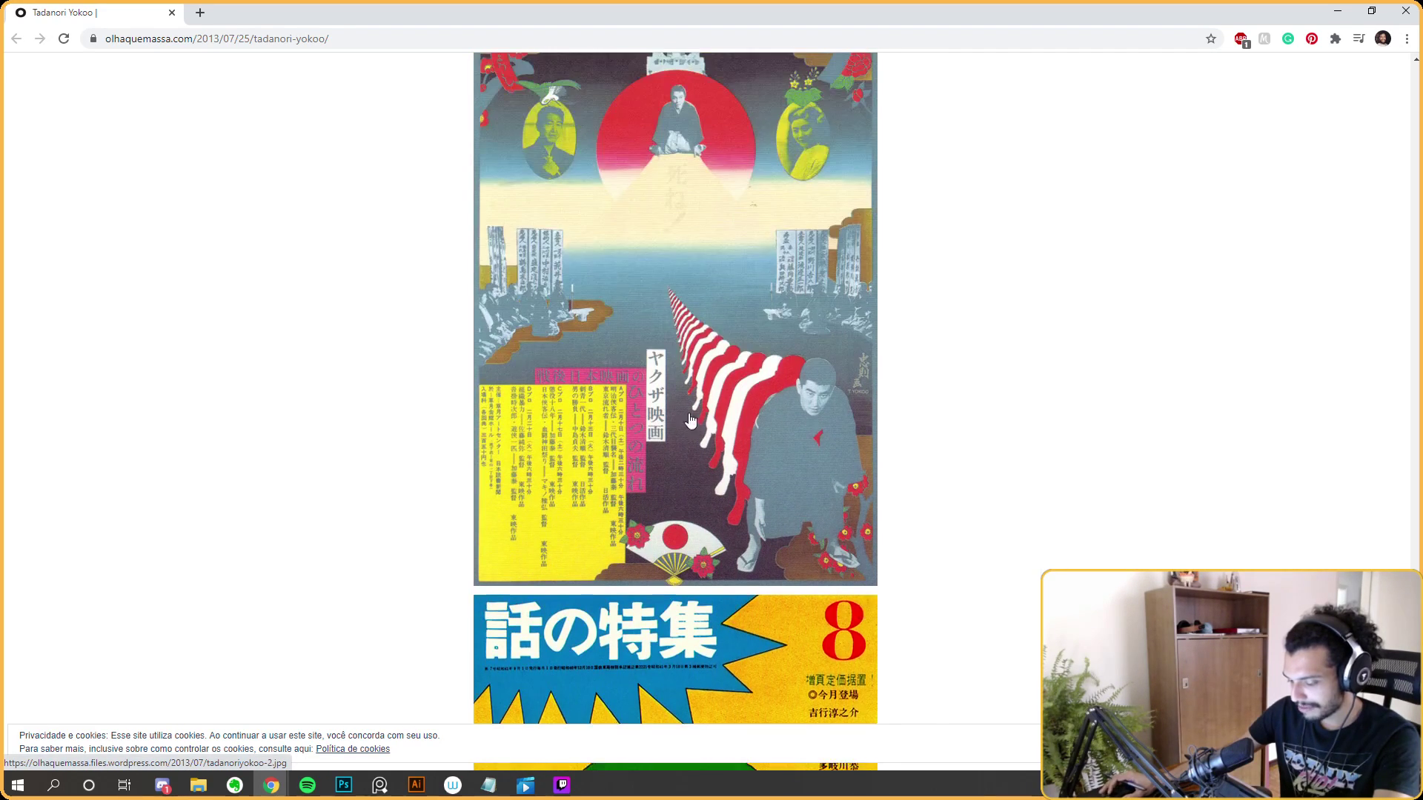
{"action": "scroll", "coordinate": [679, 480], "scroll_direction": "up", "scroll_amount": 20}
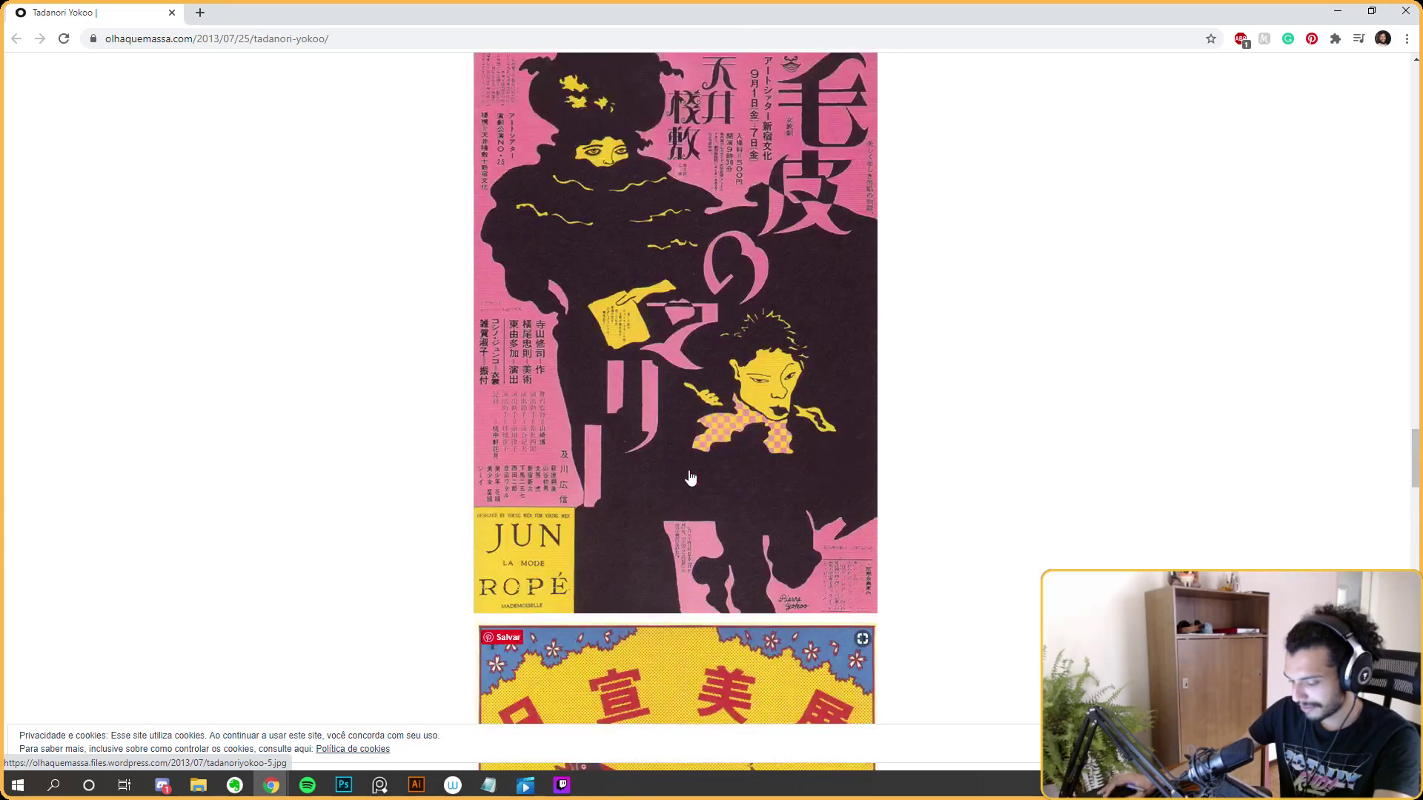
{"action": "scroll", "coordinate": [690, 476], "scroll_direction": "up", "scroll_amount": 20}
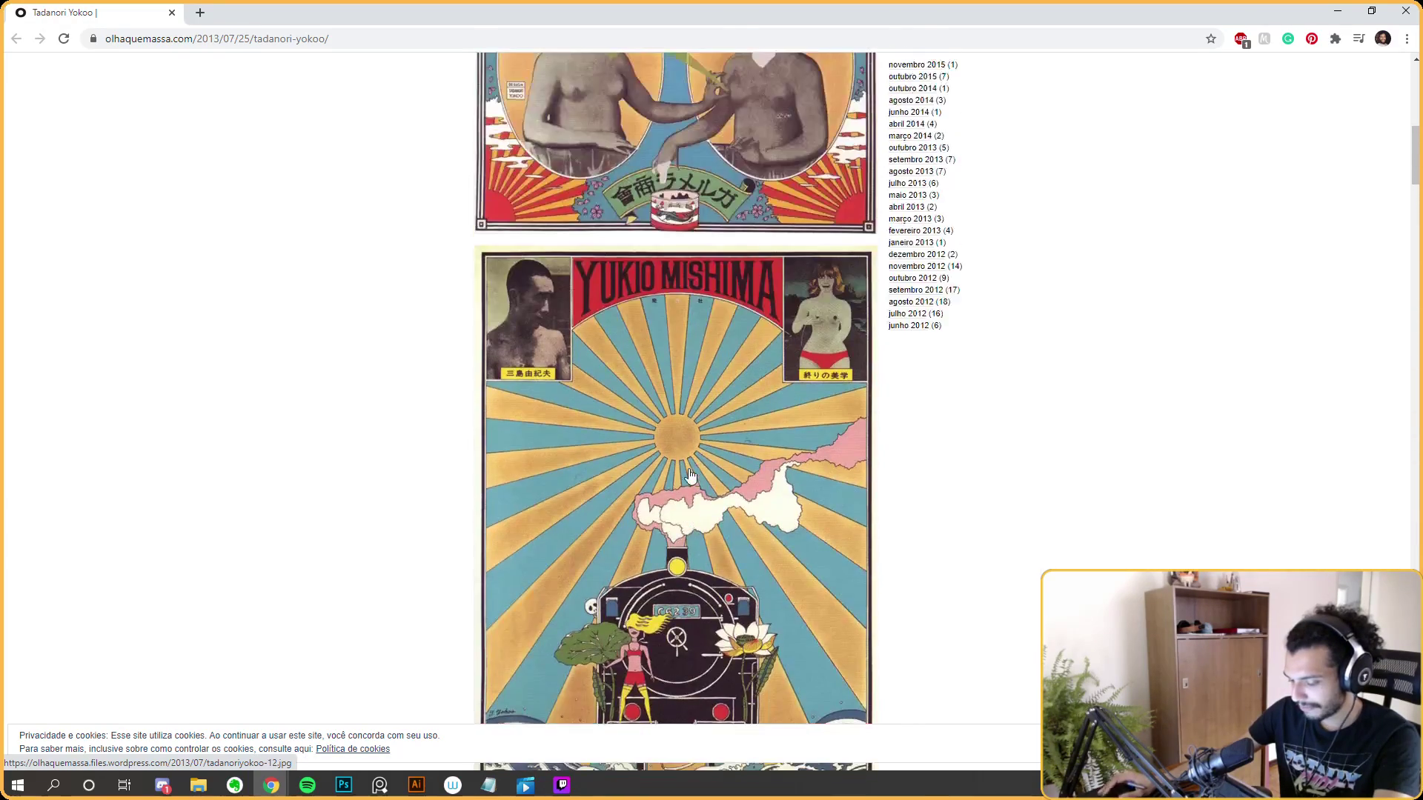
Open the linked Tadanori Yokoo official website from the article's introduction in a new browser tab.
{"action": "scroll", "coordinate": [724, 460], "scroll_direction": "up", "scroll_amount": 1}
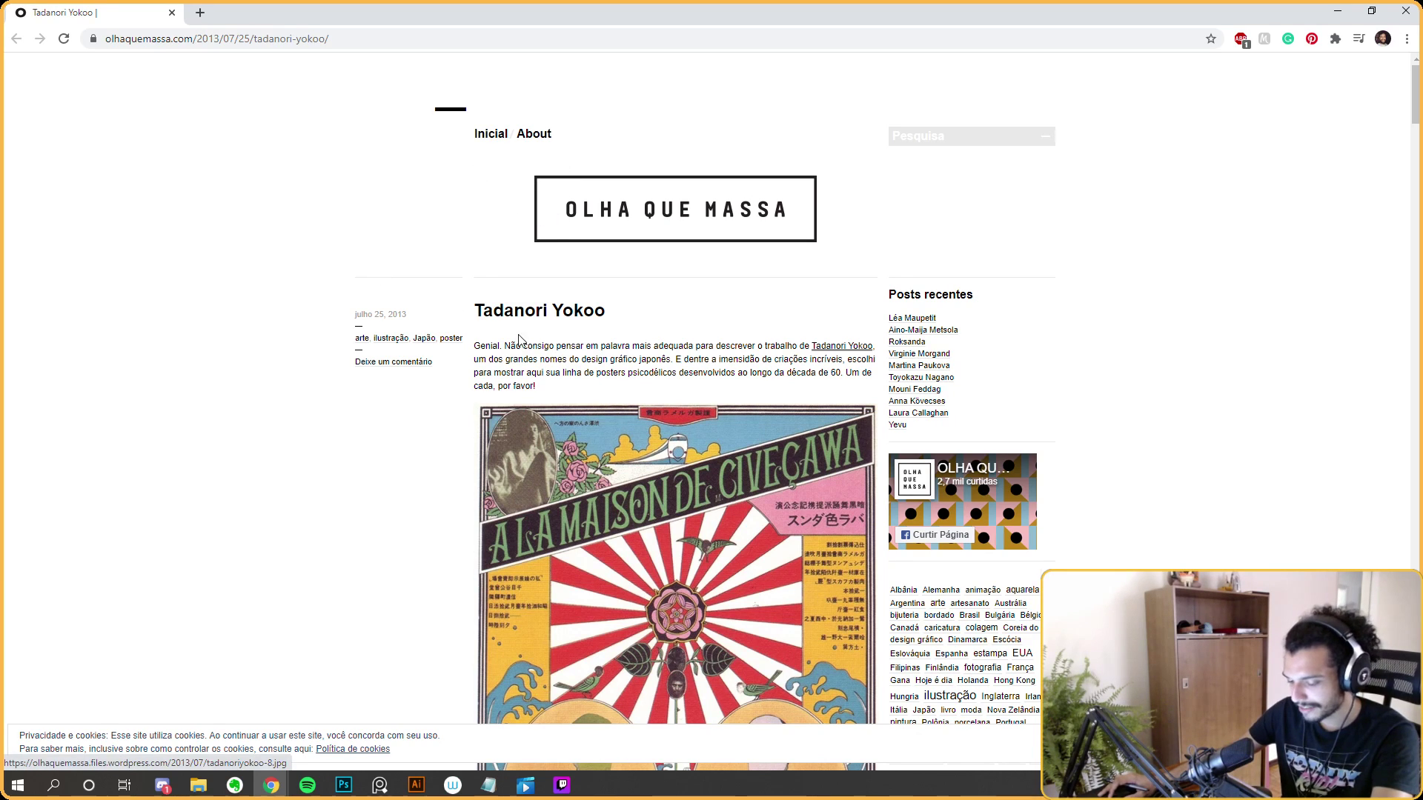
{"action": "middle_click", "coordinate": [854, 346]}
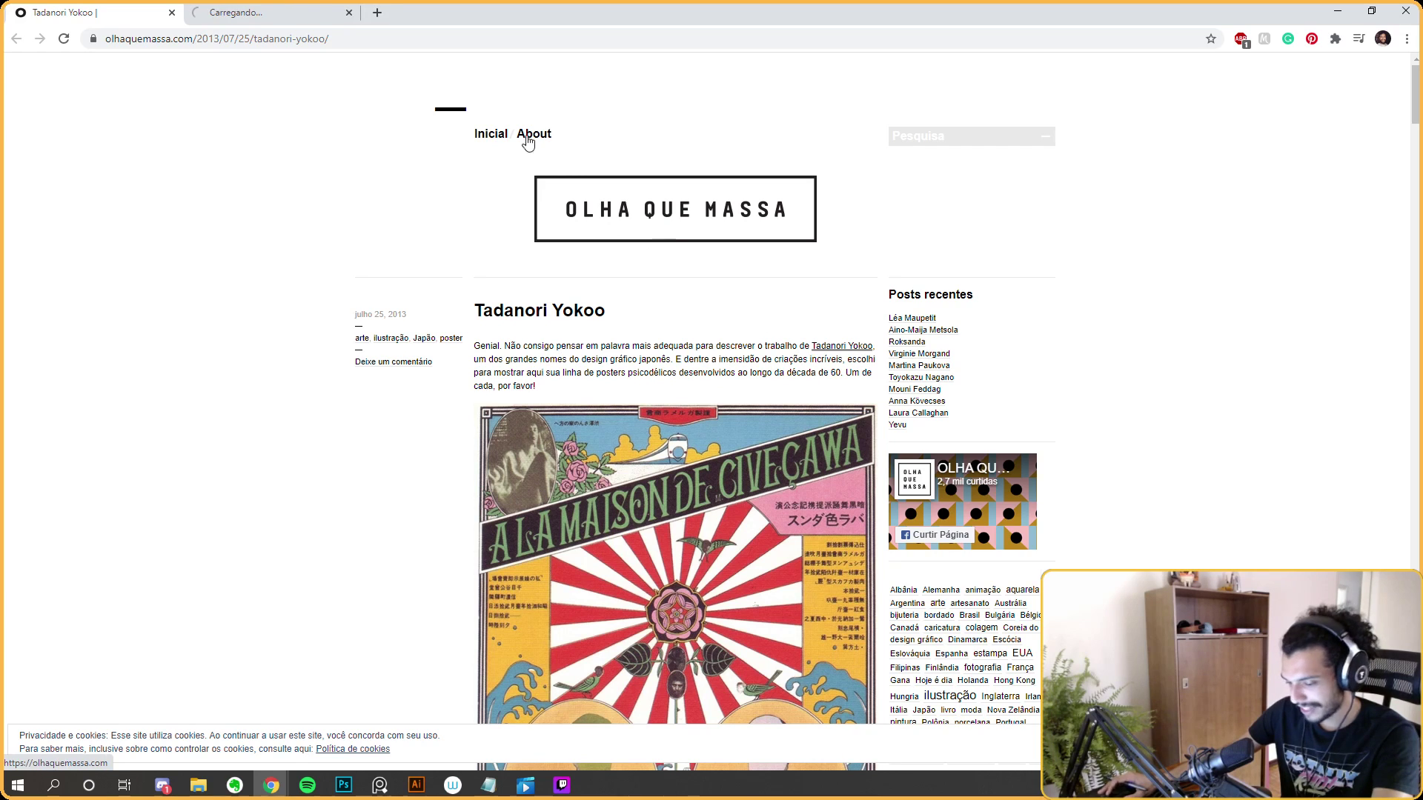
{"action": "left_click", "coordinate": [289, 9]}
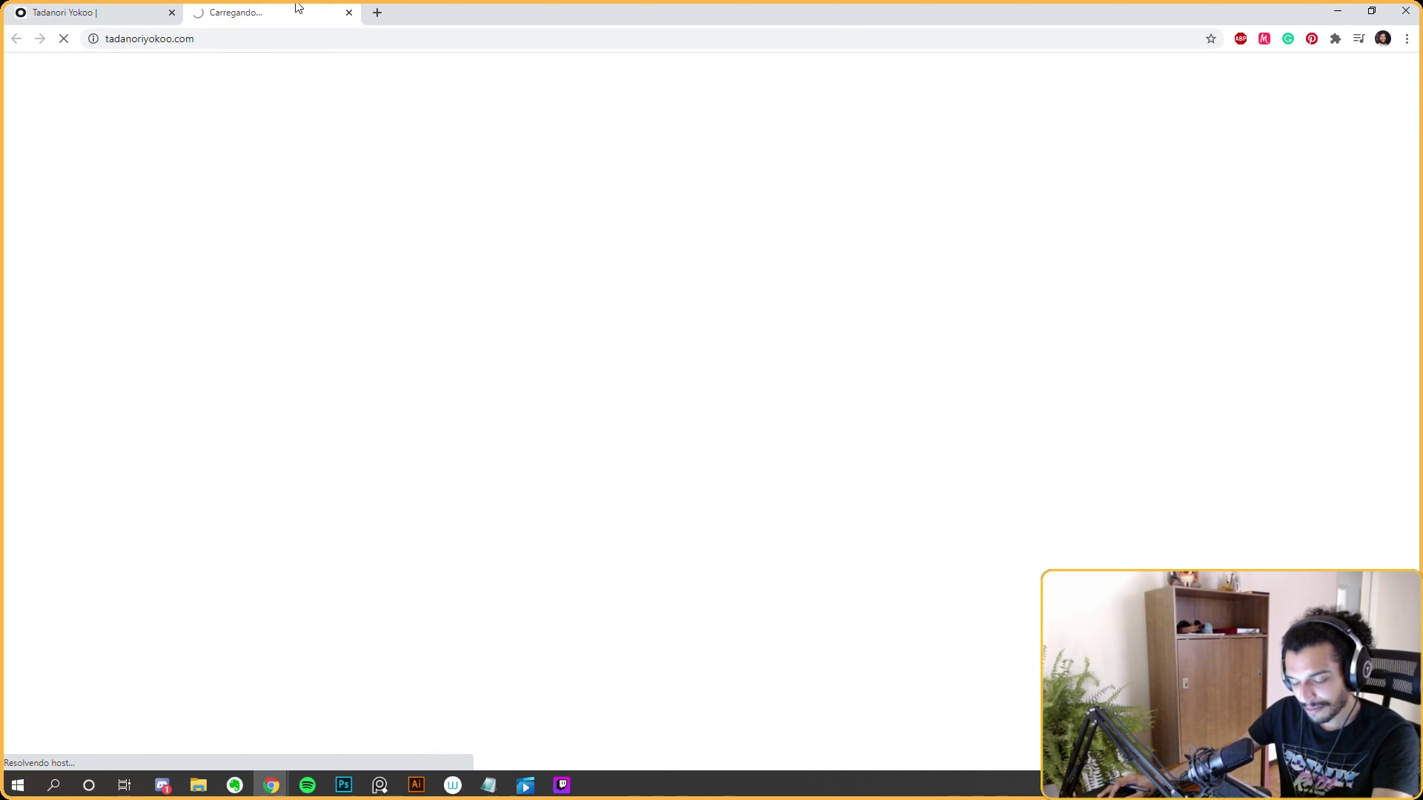
Look through the Yukio Mishima, Koshimaki-Osen and elephant posters in the olhaquemassa.com article.
{"action": "left_click", "coordinate": [49, 8]}
{"action": "scroll", "coordinate": [683, 432], "scroll_direction": "down", "scroll_amount": 19}
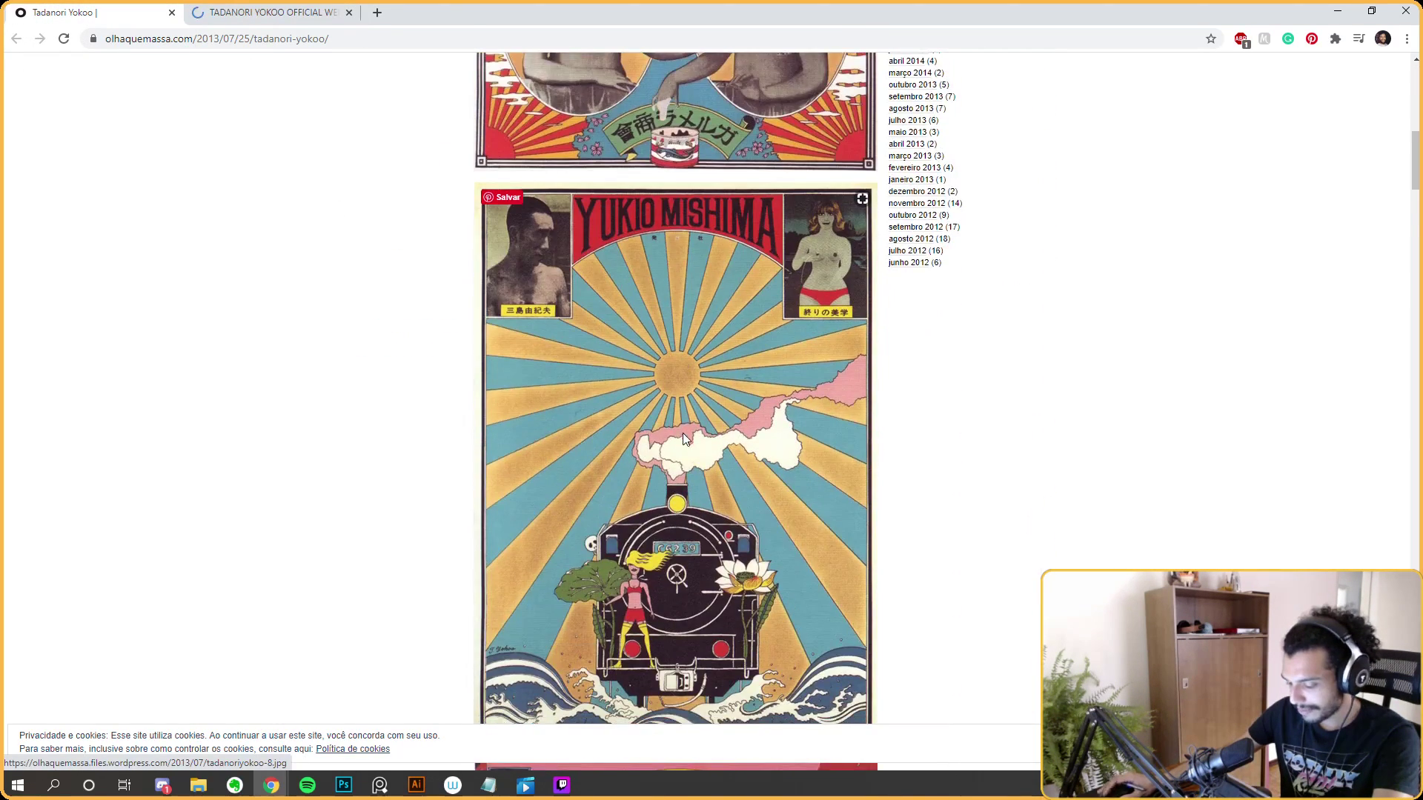
{"action": "scroll", "coordinate": [694, 447], "scroll_direction": "down", "scroll_amount": 20}
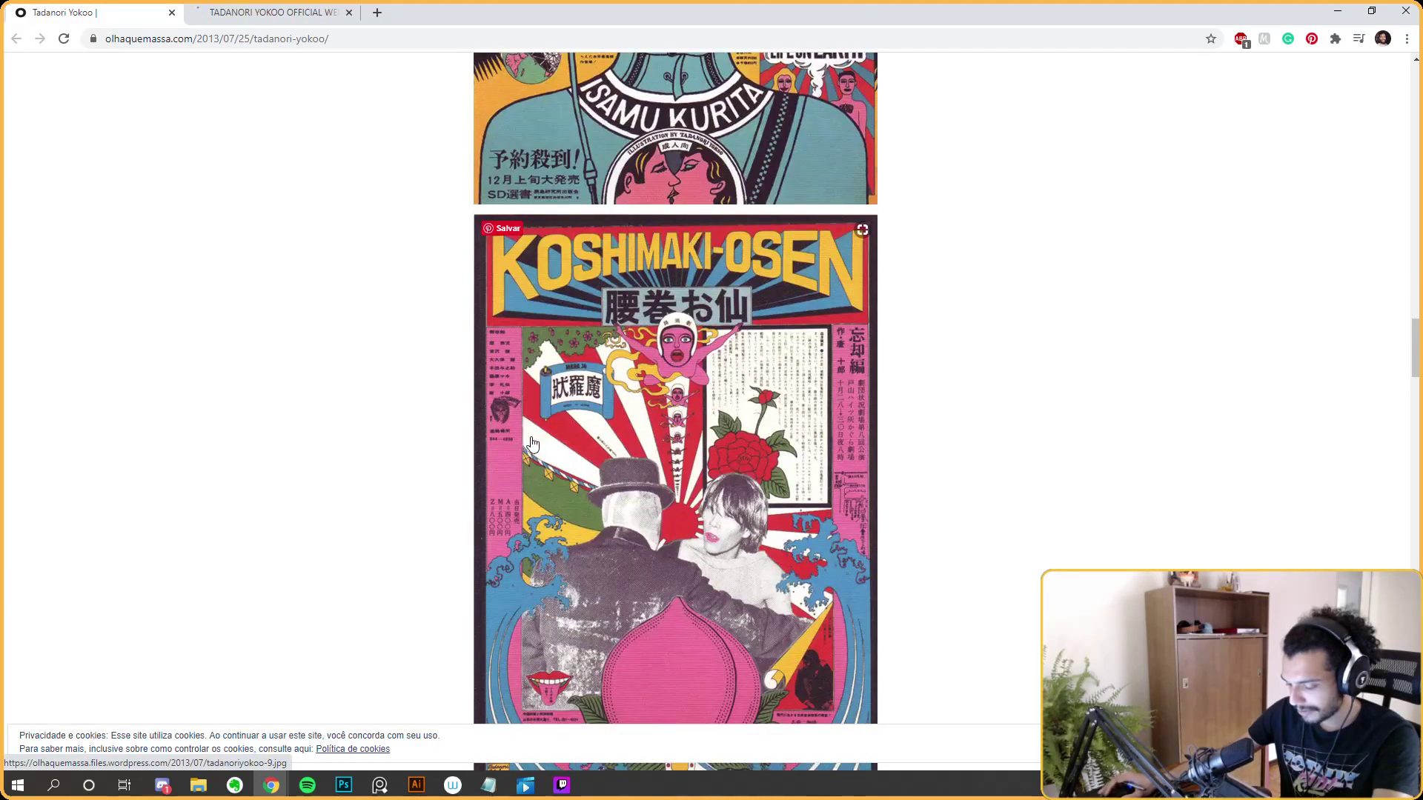
{"action": "scroll", "coordinate": [564, 469], "scroll_direction": "down", "scroll_amount": 1}
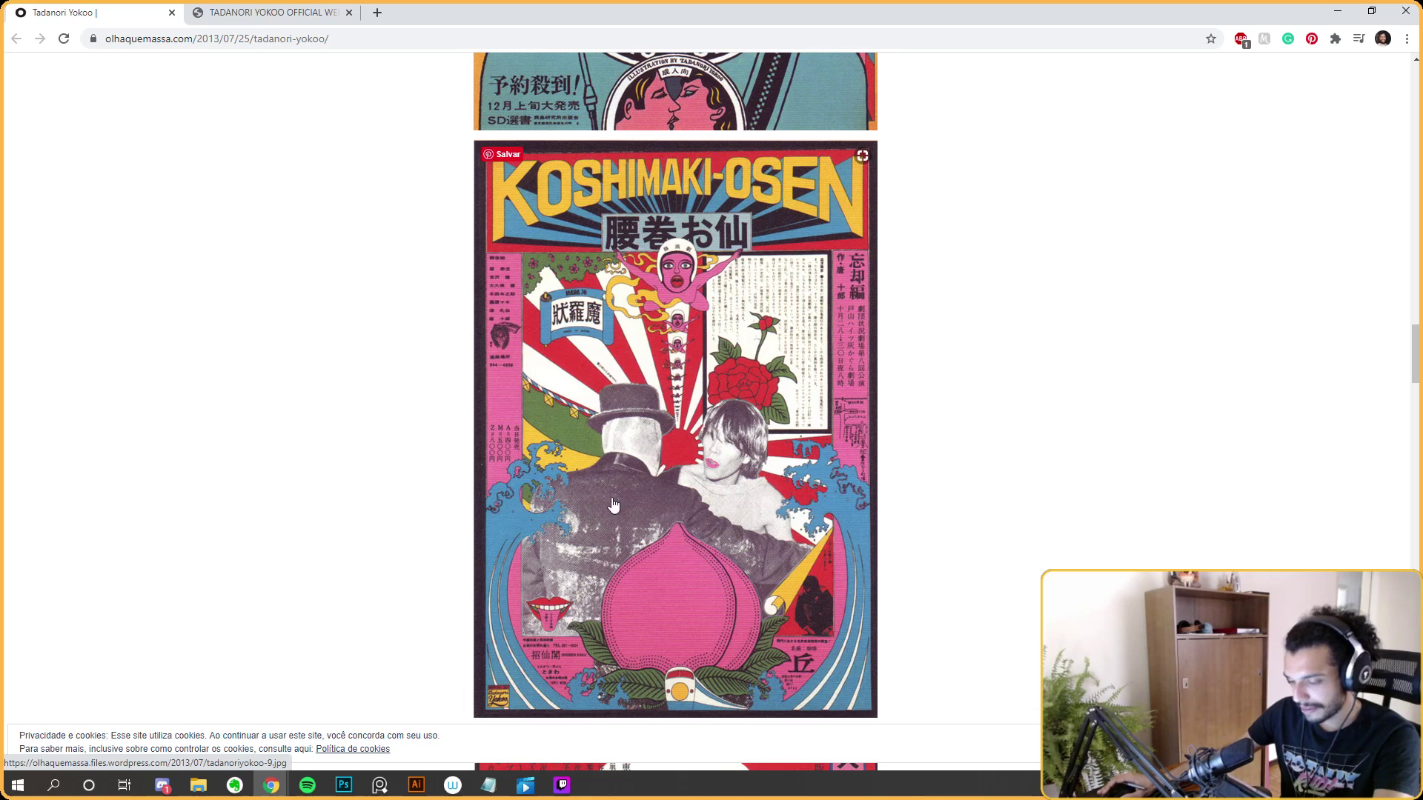
{"action": "scroll", "coordinate": [680, 405], "scroll_direction": "down", "scroll_amount": 3}
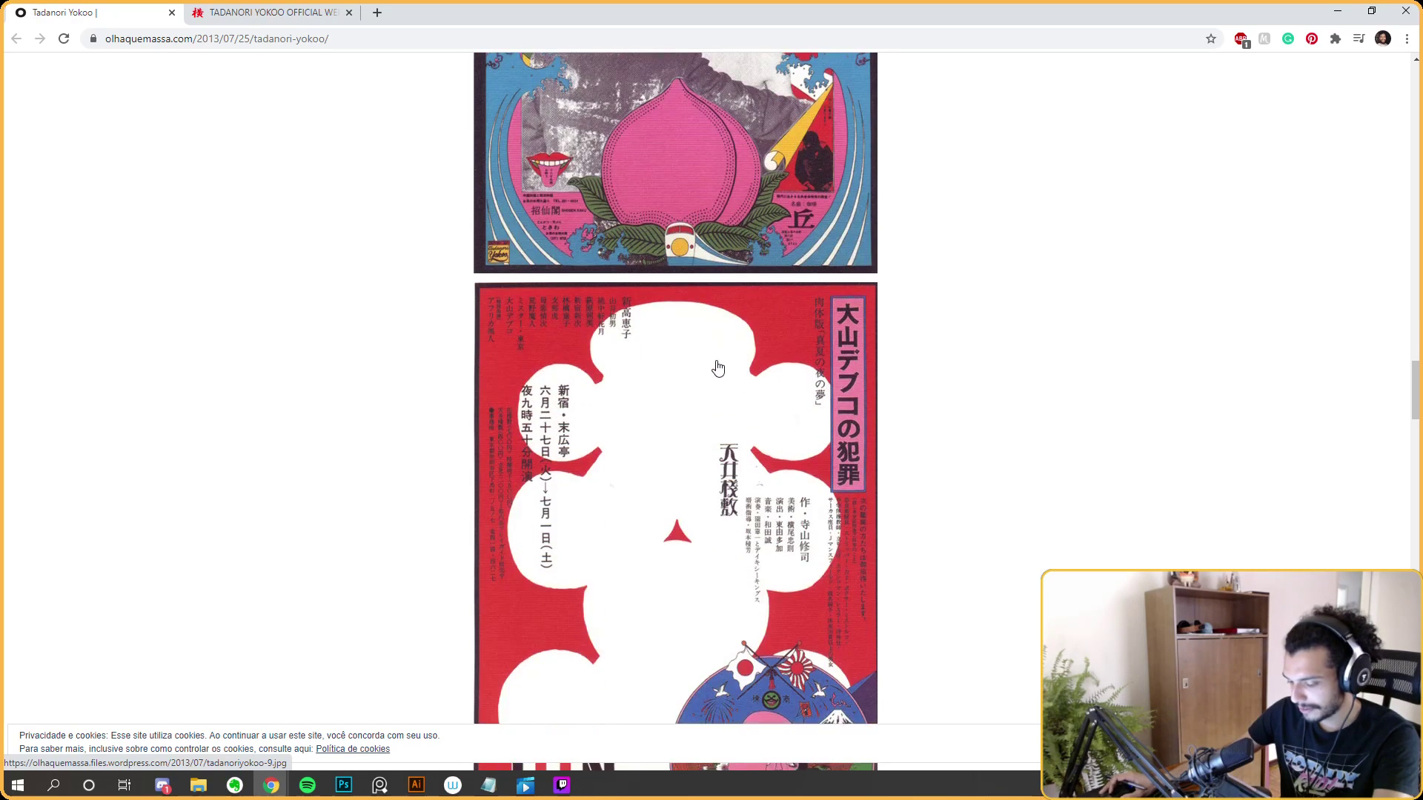
{"action": "scroll", "coordinate": [742, 392], "scroll_direction": "up", "scroll_amount": 20}
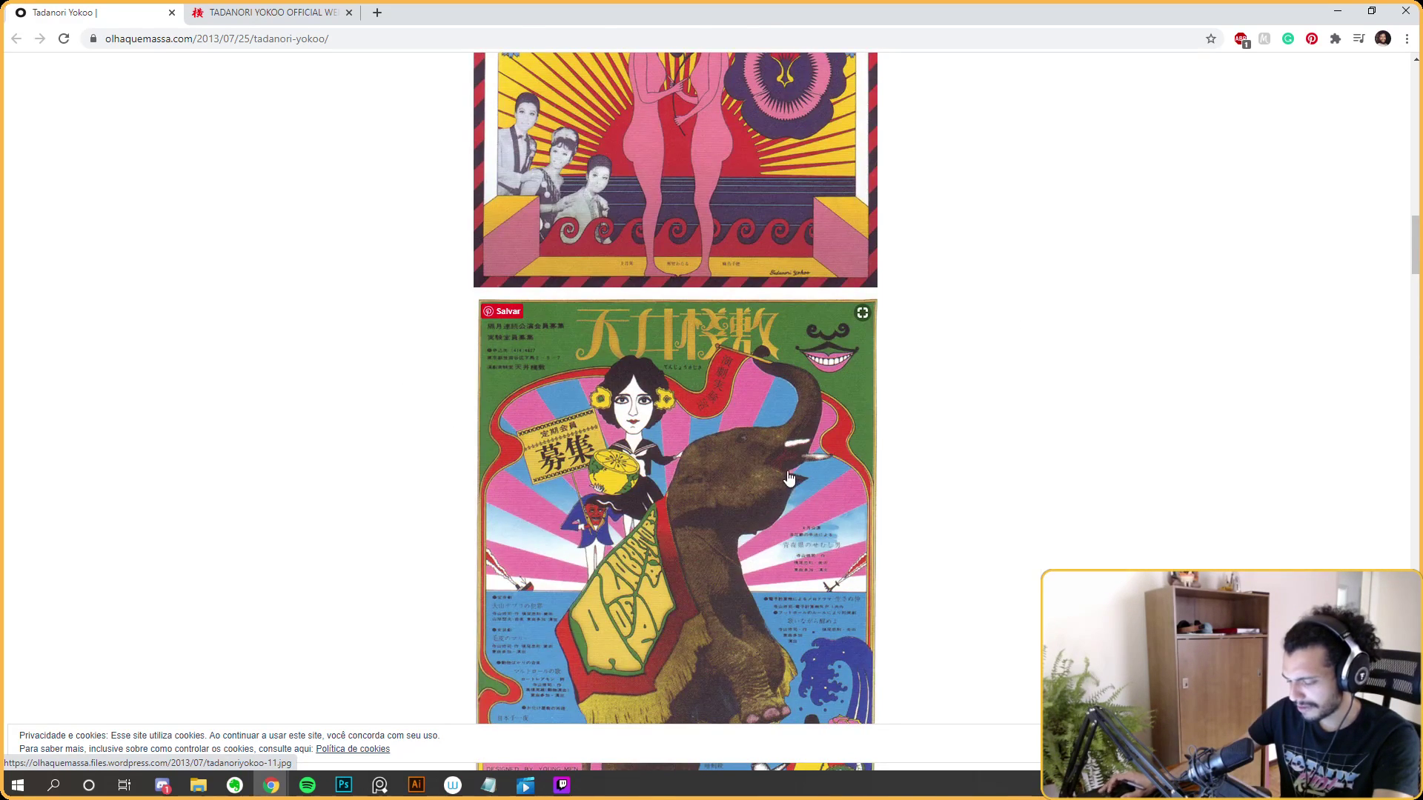
{"action": "scroll", "coordinate": [751, 424], "scroll_direction": "up", "scroll_amount": 20}
{"action": "scroll", "coordinate": [750, 399], "scroll_direction": "down", "scroll_amount": 2}
{"action": "scroll", "coordinate": [750, 398], "scroll_direction": "up", "scroll_amount": 1}
Examine the exhibition posters and artwork on the tadanoriyokoo.com home page.
{"action": "left_click", "coordinate": [343, 7]}
{"action": "scroll", "coordinate": [750, 480], "scroll_direction": "down", "scroll_amount": 12}
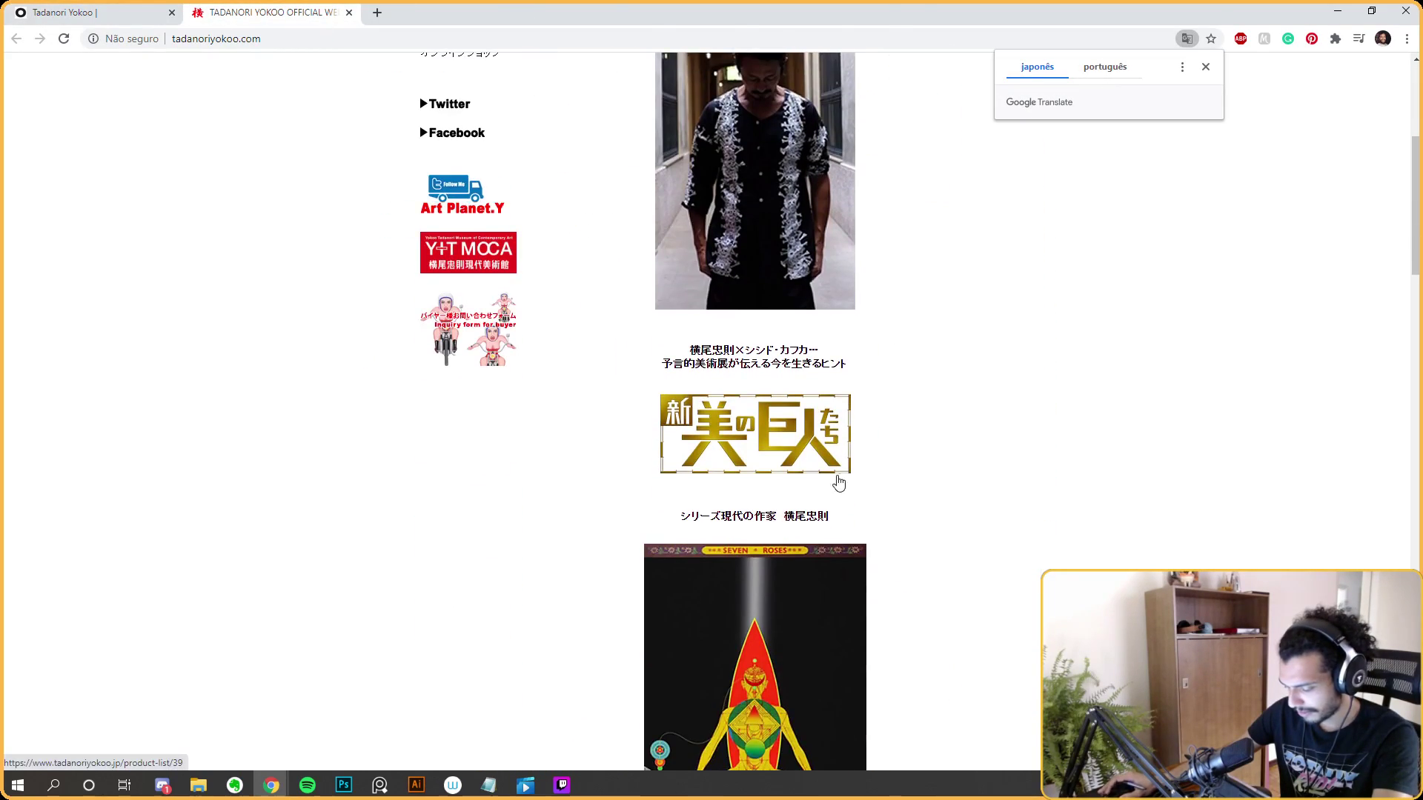
{"action": "scroll", "coordinate": [843, 496], "scroll_direction": "down", "scroll_amount": 5}
{"action": "scroll", "coordinate": [845, 498], "scroll_direction": "up", "scroll_amount": 5}
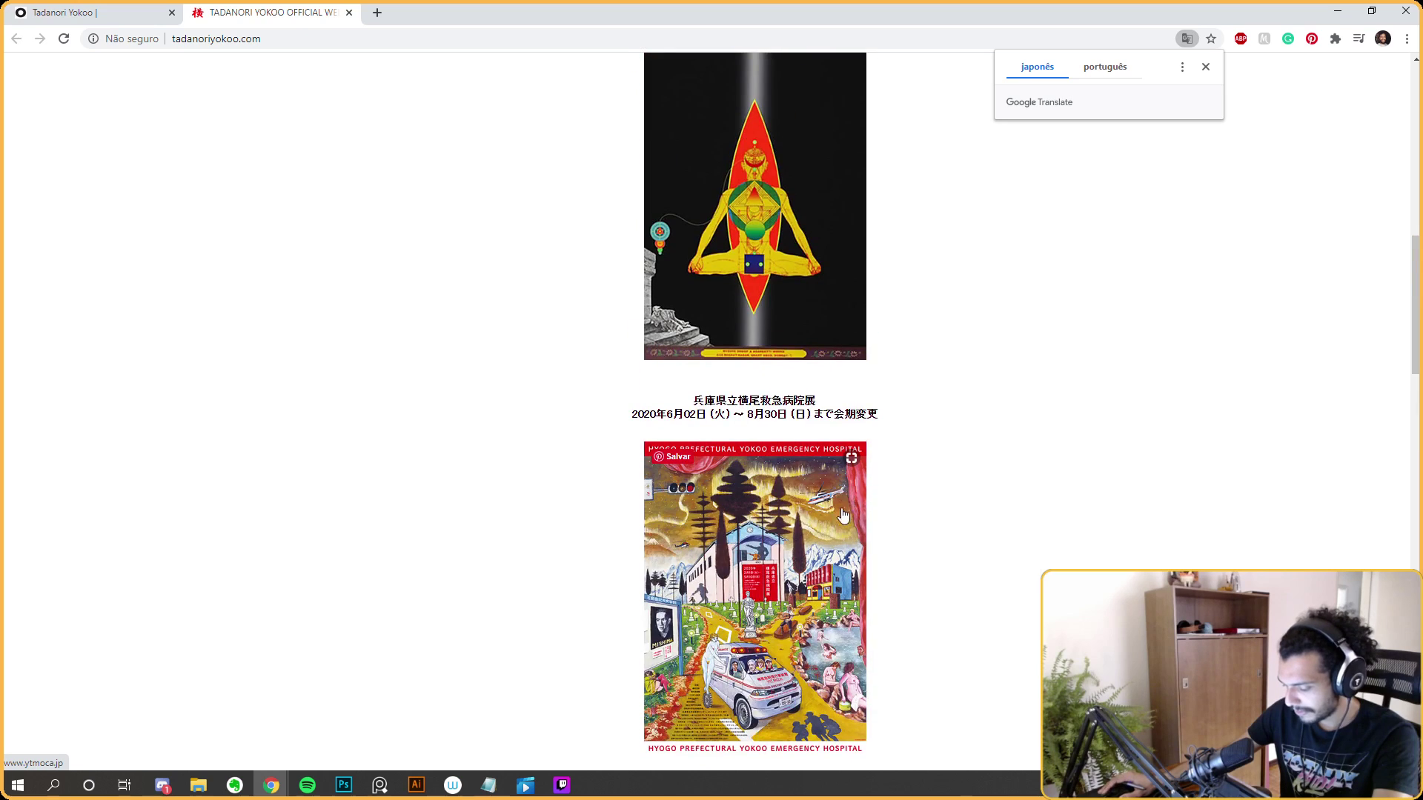
{"action": "scroll", "coordinate": [845, 503], "scroll_direction": "down", "scroll_amount": 12}
{"action": "scroll", "coordinate": [845, 513], "scroll_direction": "down", "scroll_amount": 14}
{"action": "scroll", "coordinate": [849, 518], "scroll_direction": "up", "scroll_amount": 7}
{"action": "scroll", "coordinate": [849, 518], "scroll_direction": "down", "scroll_amount": 7}
Return to the olhaquemassa.com article and study the posters from Takarazuka to Koshimaki-Osen.
{"action": "key", "text": "ctrl+Tab"}
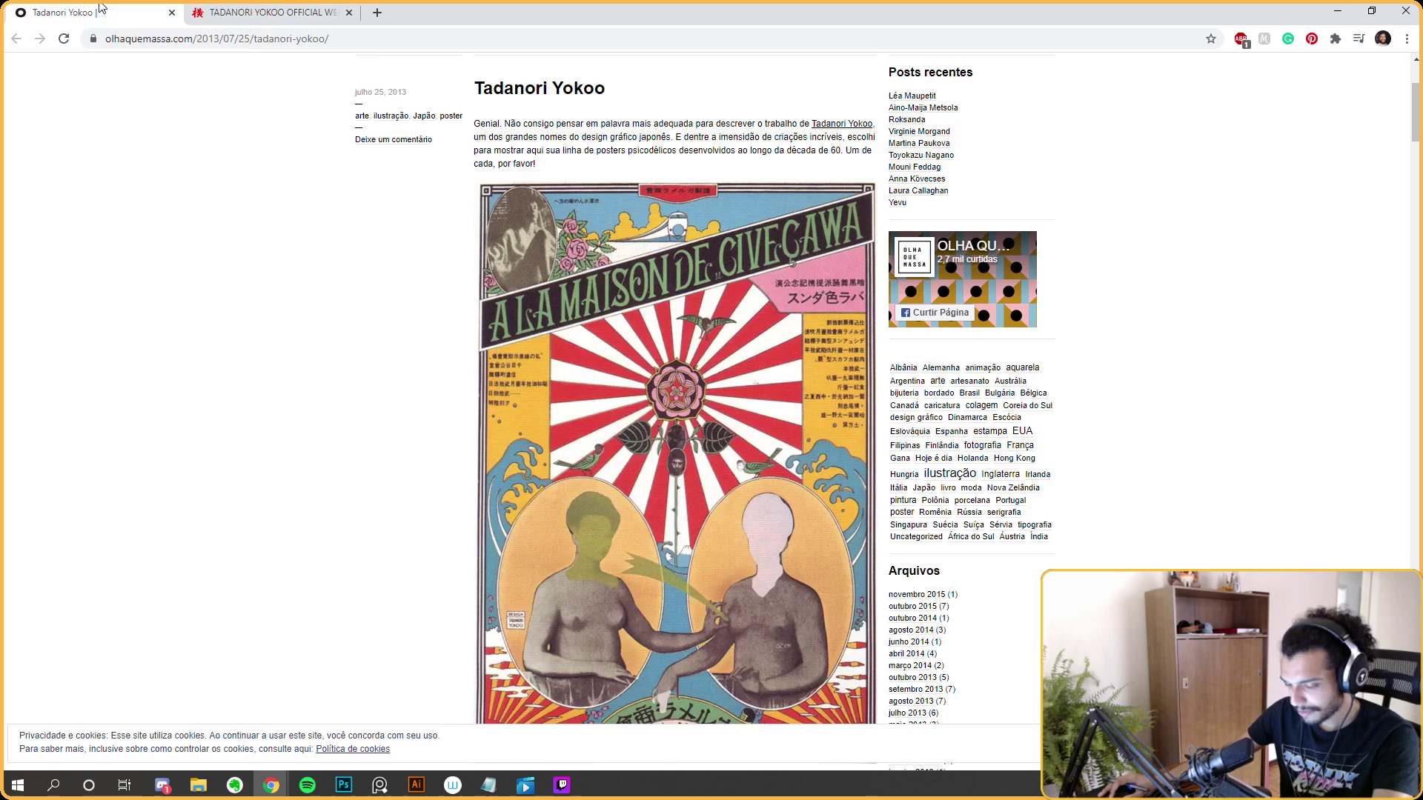
{"action": "scroll", "coordinate": [722, 448], "scroll_direction": "down", "scroll_amount": 20}
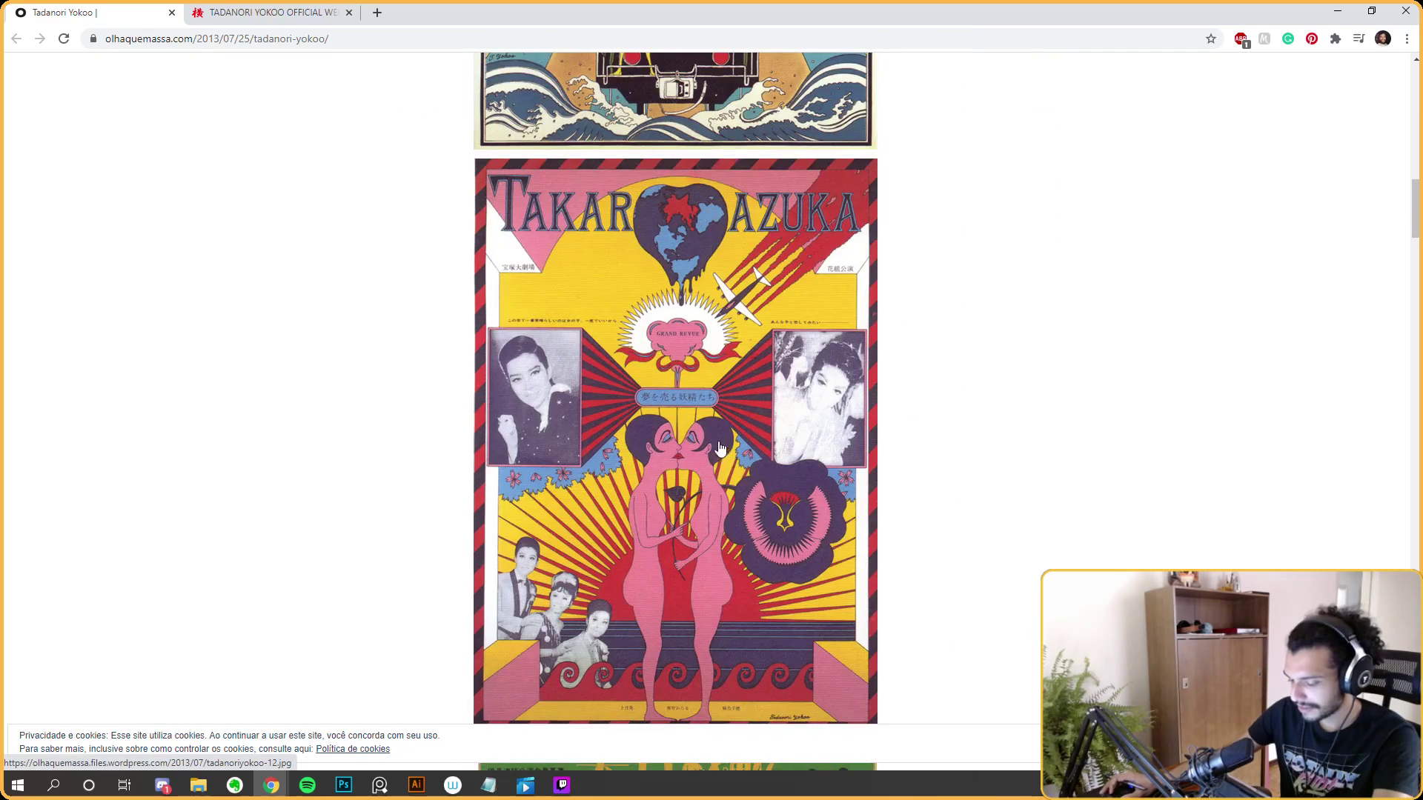
{"action": "scroll", "coordinate": [730, 420], "scroll_direction": "up", "scroll_amount": 3}
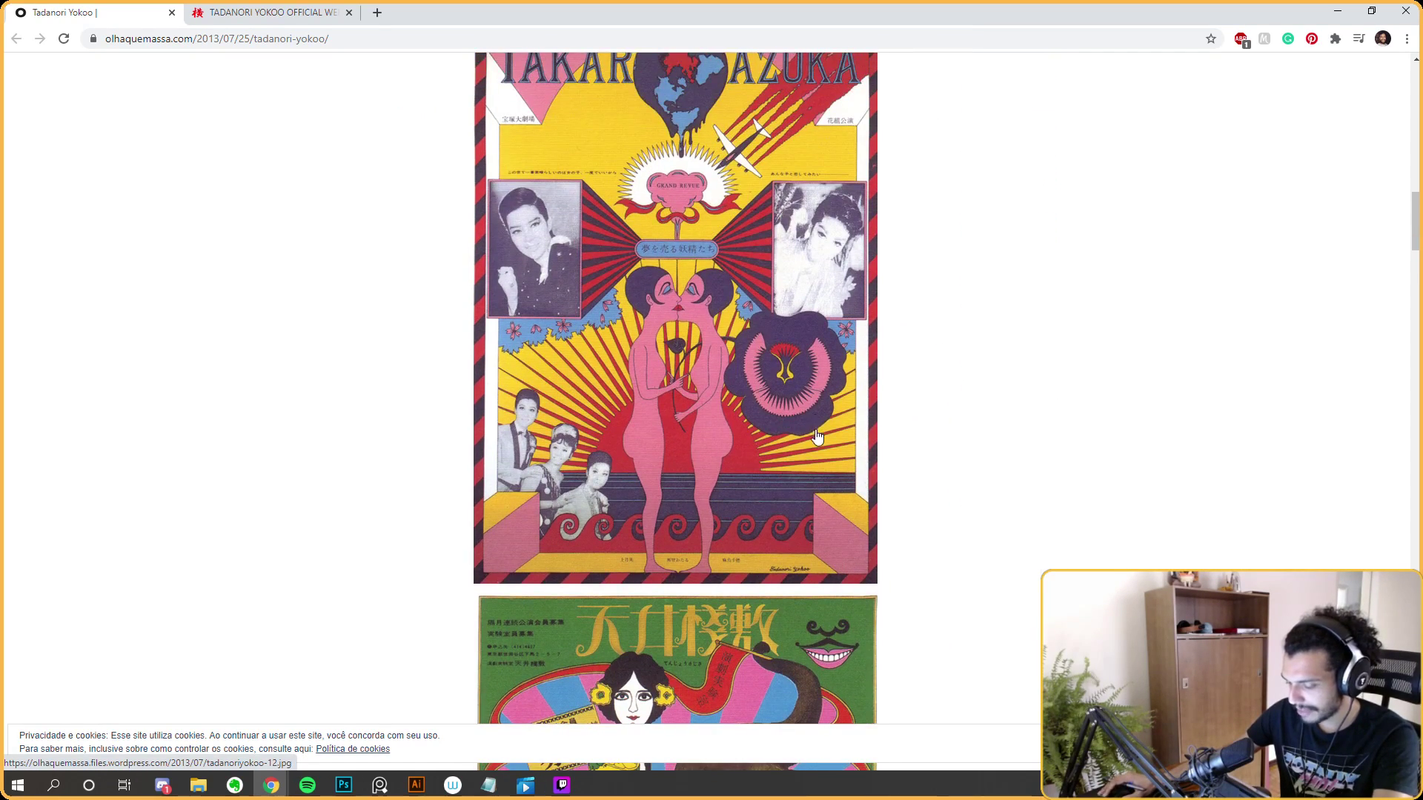
{"action": "scroll", "coordinate": [776, 441], "scroll_direction": "down", "scroll_amount": 7}
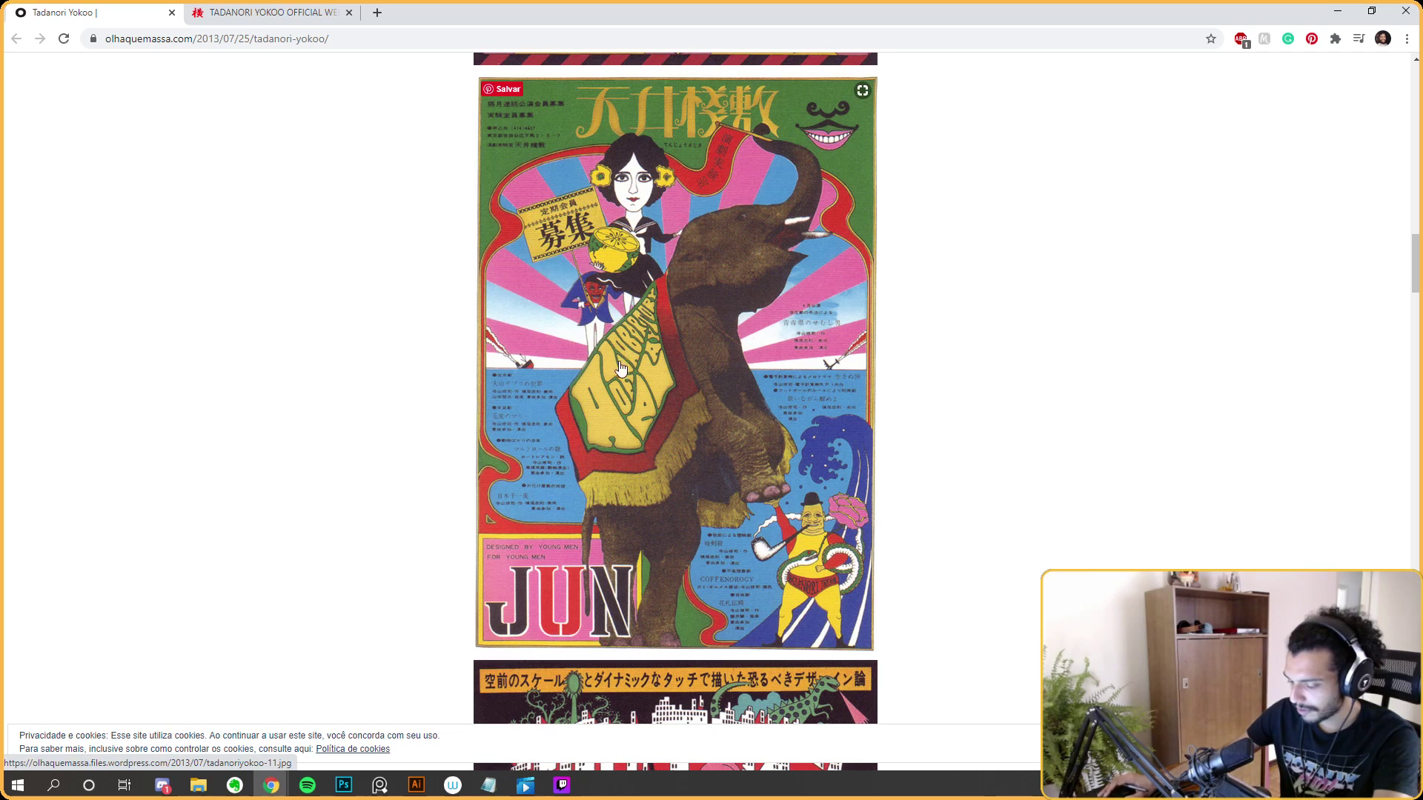
{"action": "scroll", "coordinate": [847, 428], "scroll_direction": "down", "scroll_amount": 1}
{"action": "scroll", "coordinate": [847, 428], "scroll_direction": "down", "scroll_amount": 2}
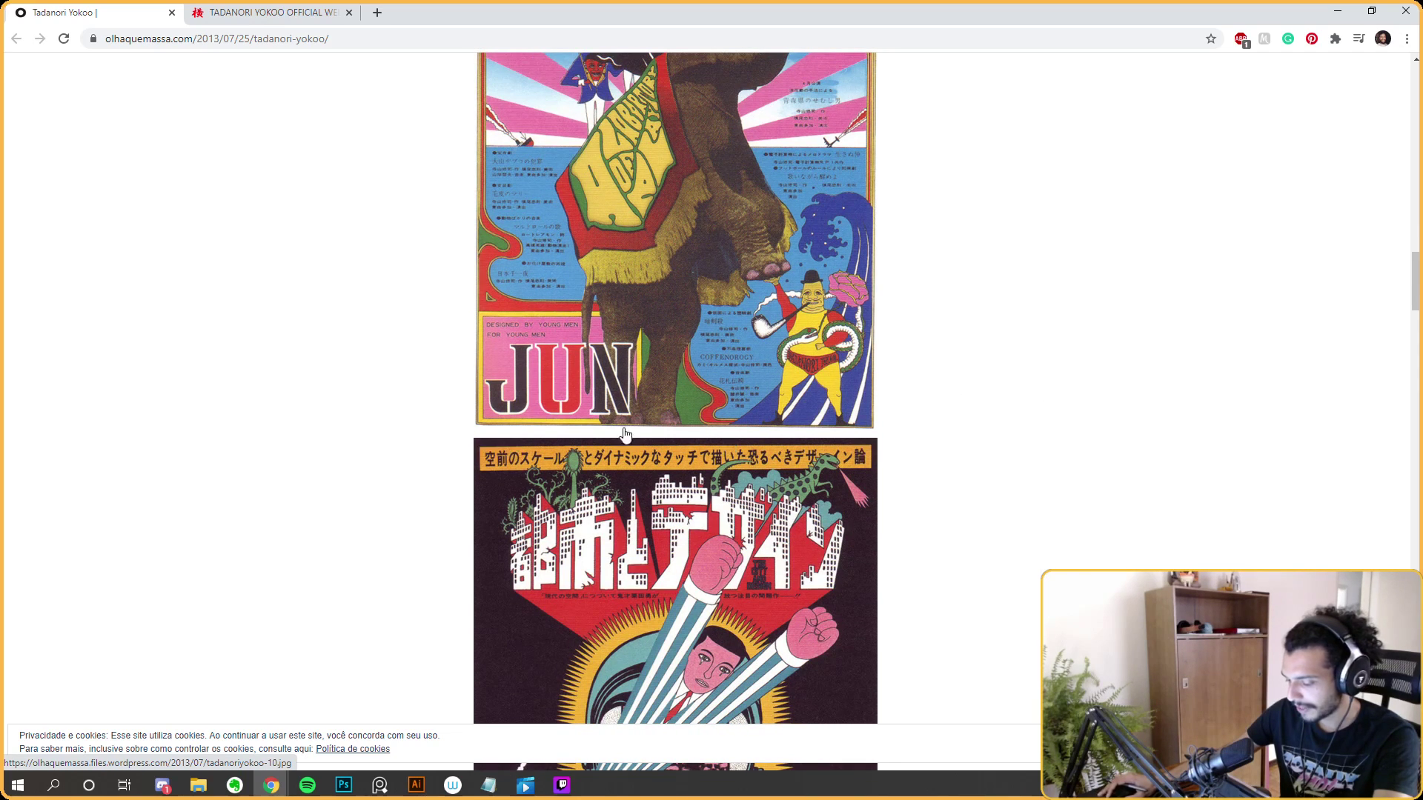
{"action": "scroll", "coordinate": [548, 426], "scroll_direction": "down", "scroll_amount": 5}
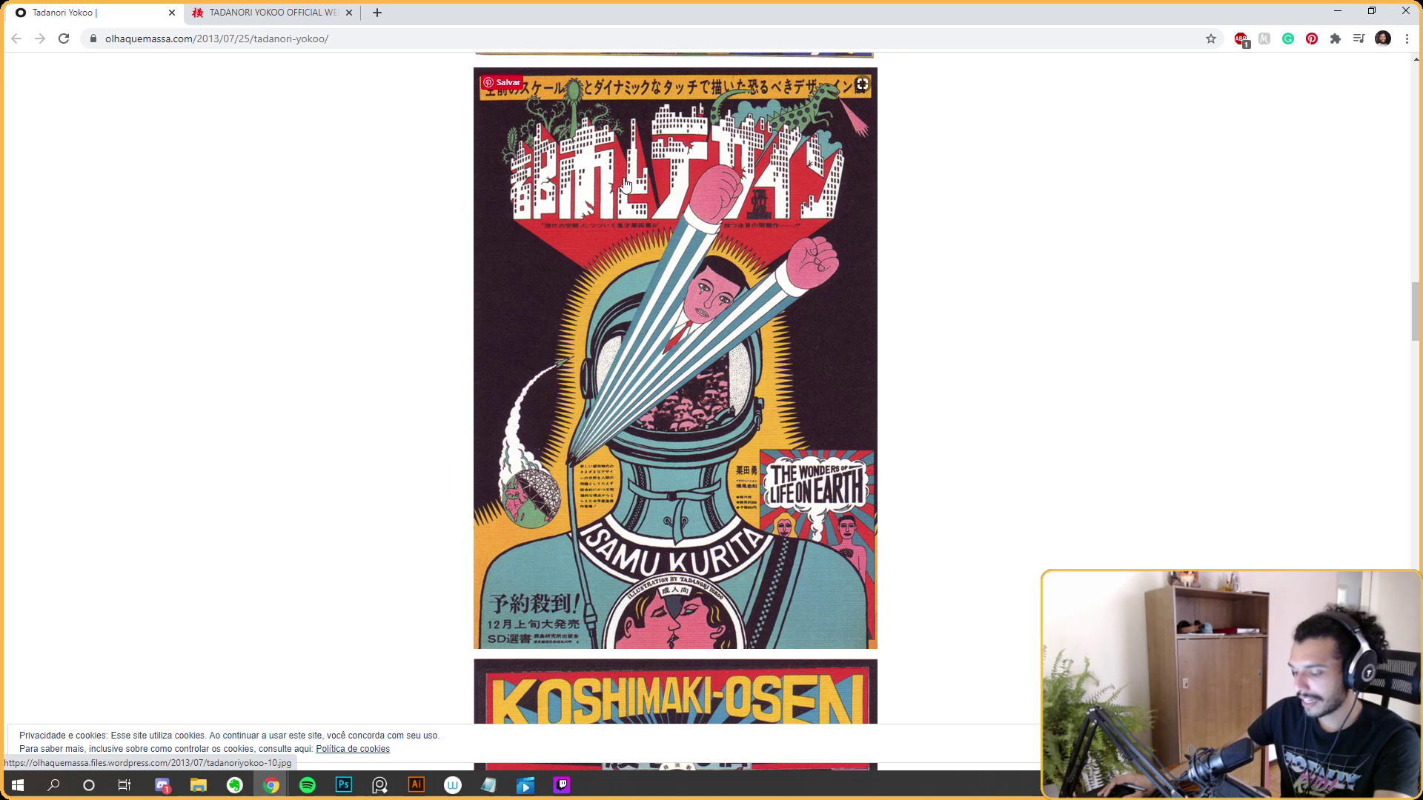
{"action": "scroll", "coordinate": [683, 271], "scroll_direction": "down", "scroll_amount": 1}
{"action": "scroll", "coordinate": [683, 271], "scroll_direction": "down", "scroll_amount": 10}
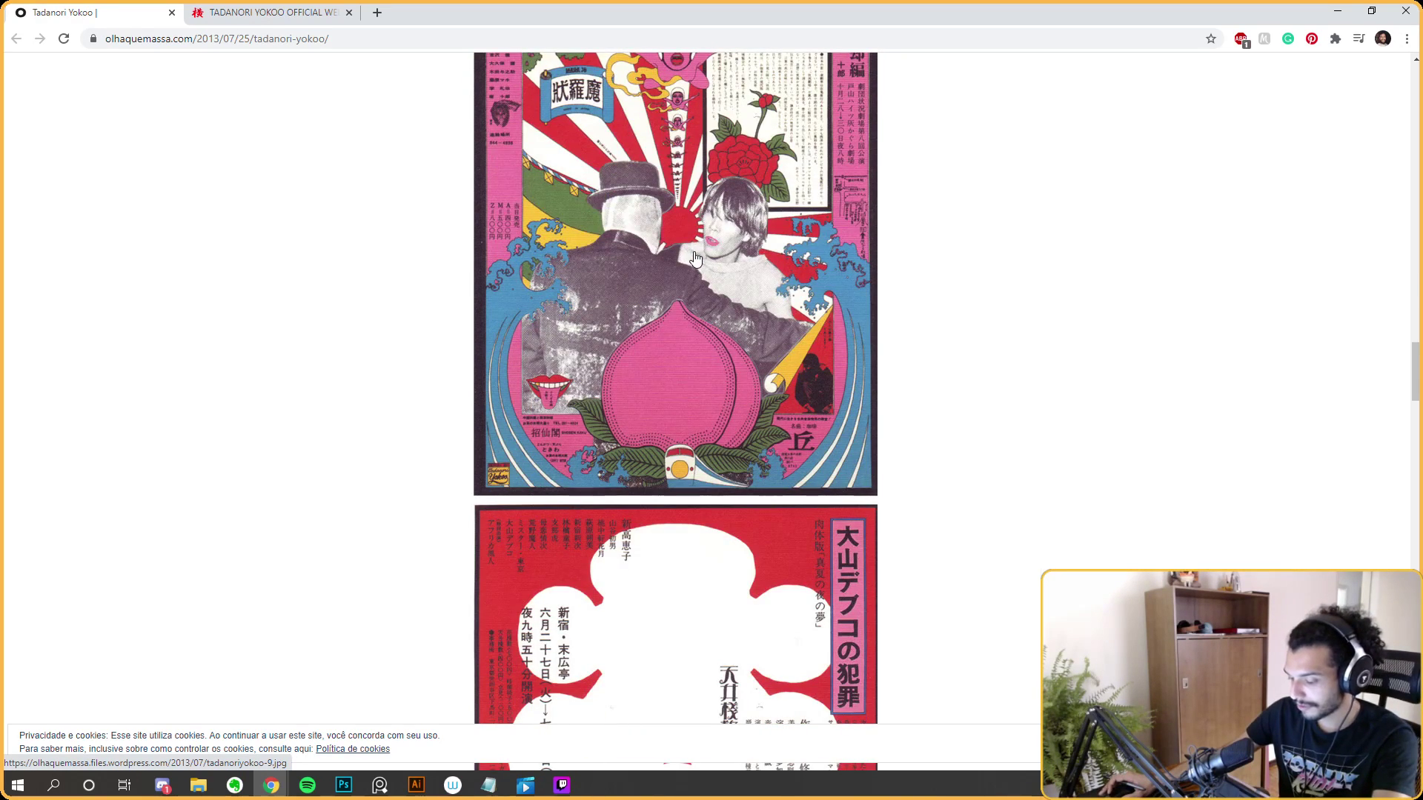
Examine the article's remaining posters, from the pink and black JUN Ropé poster to the green astronaut cover.
{"action": "scroll", "coordinate": [695, 258], "scroll_direction": "down", "scroll_amount": 10}
{"action": "scroll", "coordinate": [716, 247], "scroll_direction": "down", "scroll_amount": 5}
{"action": "scroll", "coordinate": [754, 226], "scroll_direction": "down", "scroll_amount": 1}
{"action": "scroll", "coordinate": [845, 222], "scroll_direction": "up", "scroll_amount": 2}
{"action": "scroll", "coordinate": [813, 340], "scroll_direction": "down", "scroll_amount": 1}
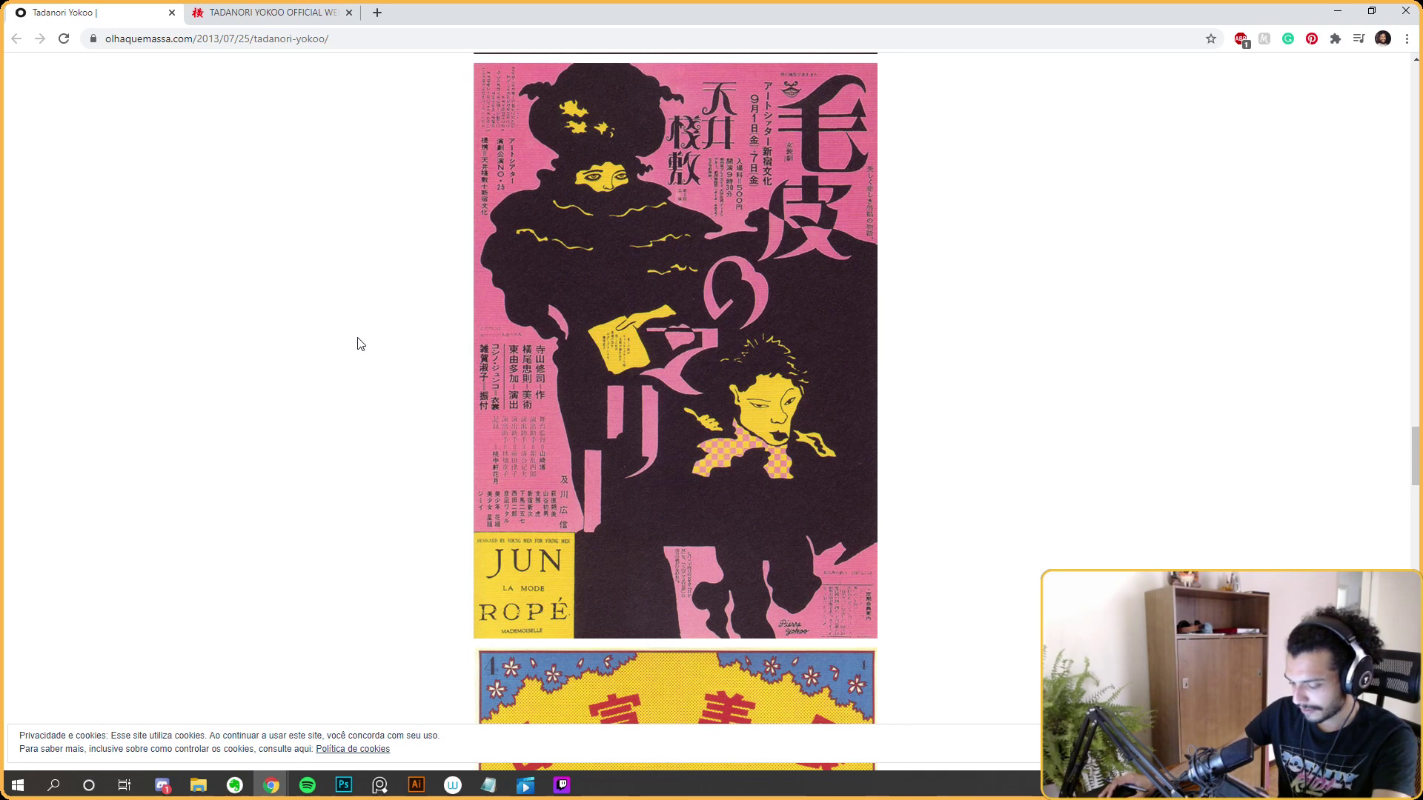
{"action": "scroll", "coordinate": [362, 345], "scroll_direction": "down", "scroll_amount": 4}
{"action": "scroll", "coordinate": [385, 356], "scroll_direction": "up", "scroll_amount": 2}
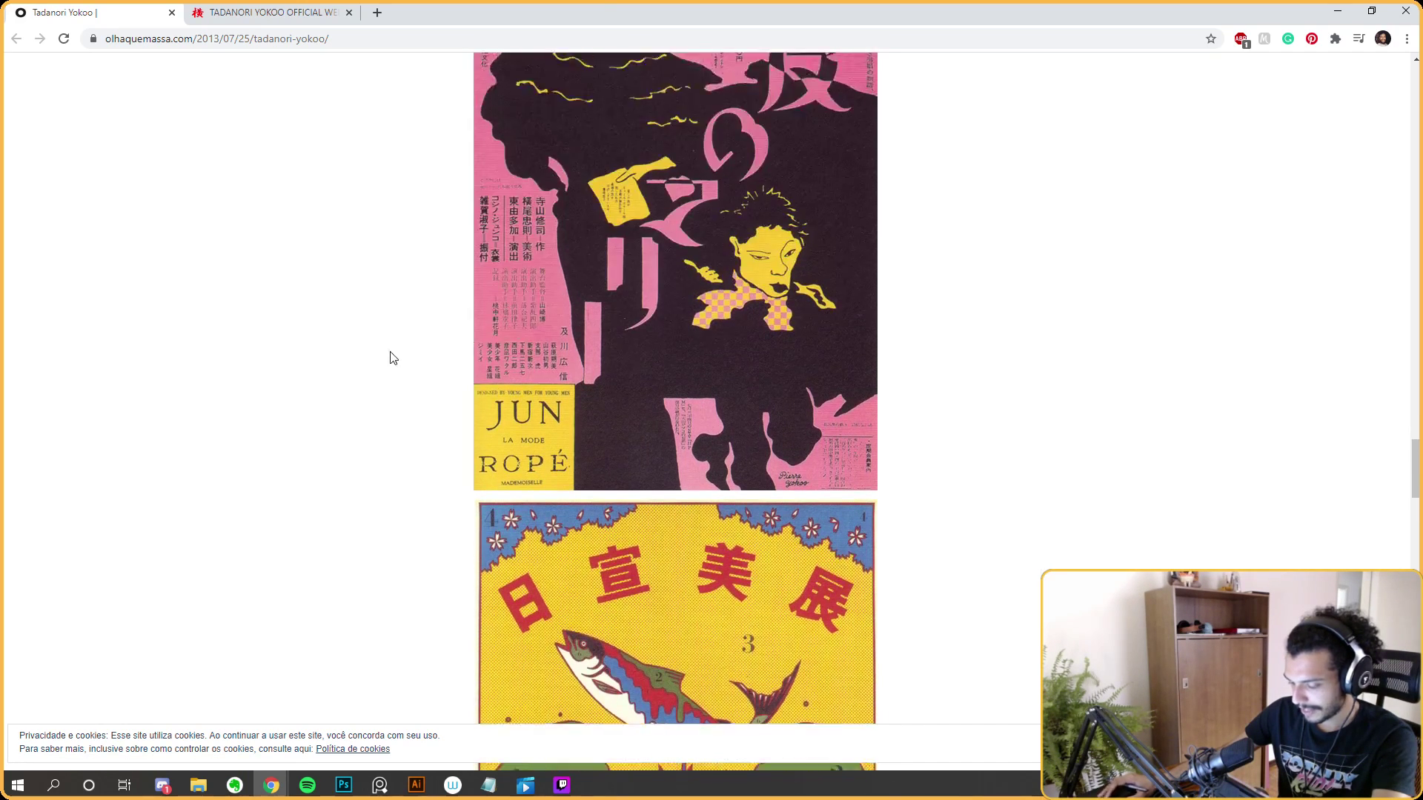
{"action": "scroll", "coordinate": [741, 304], "scroll_direction": "down", "scroll_amount": 7}
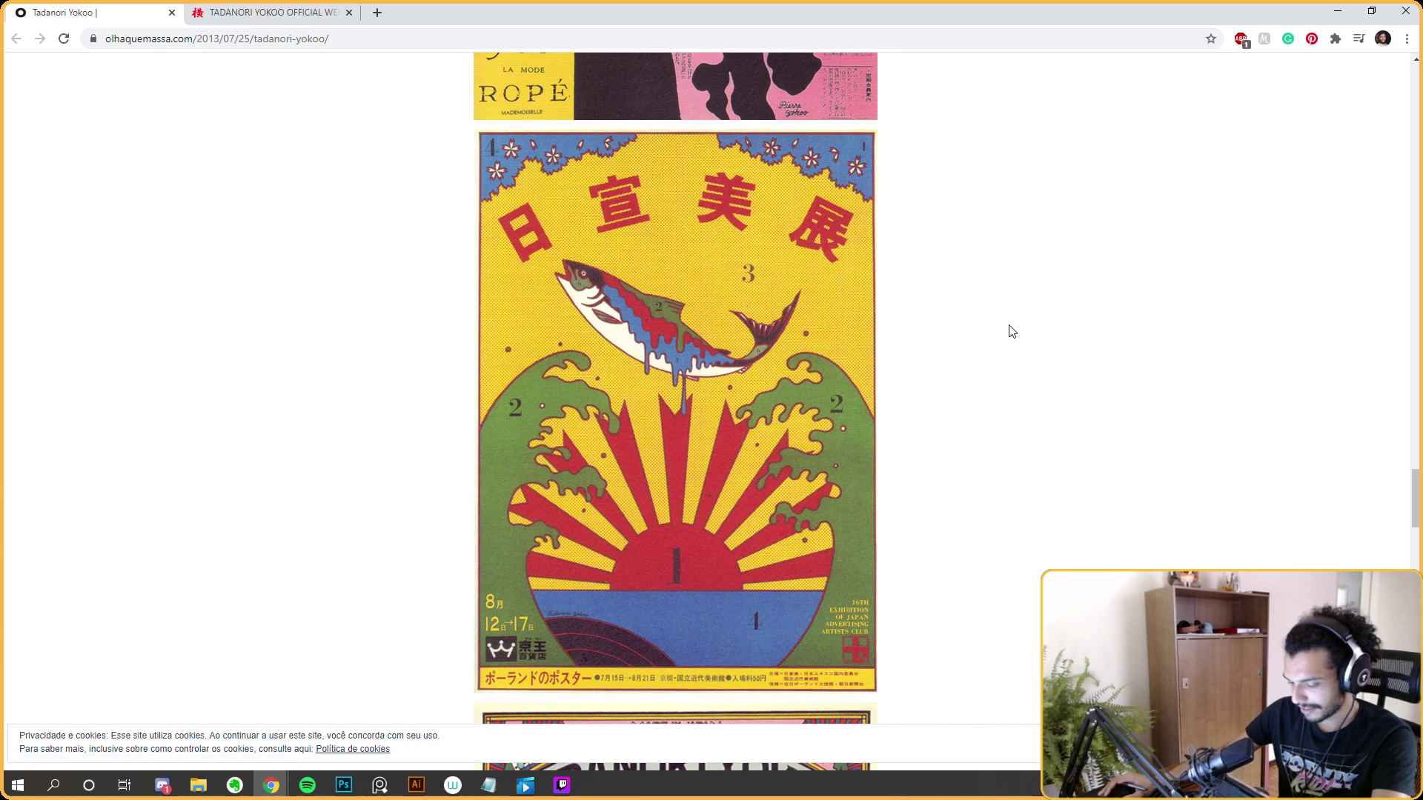
{"action": "scroll", "coordinate": [1012, 326], "scroll_direction": "down", "scroll_amount": 6}
{"action": "scroll", "coordinate": [1018, 324], "scroll_direction": "down", "scroll_amount": 9}
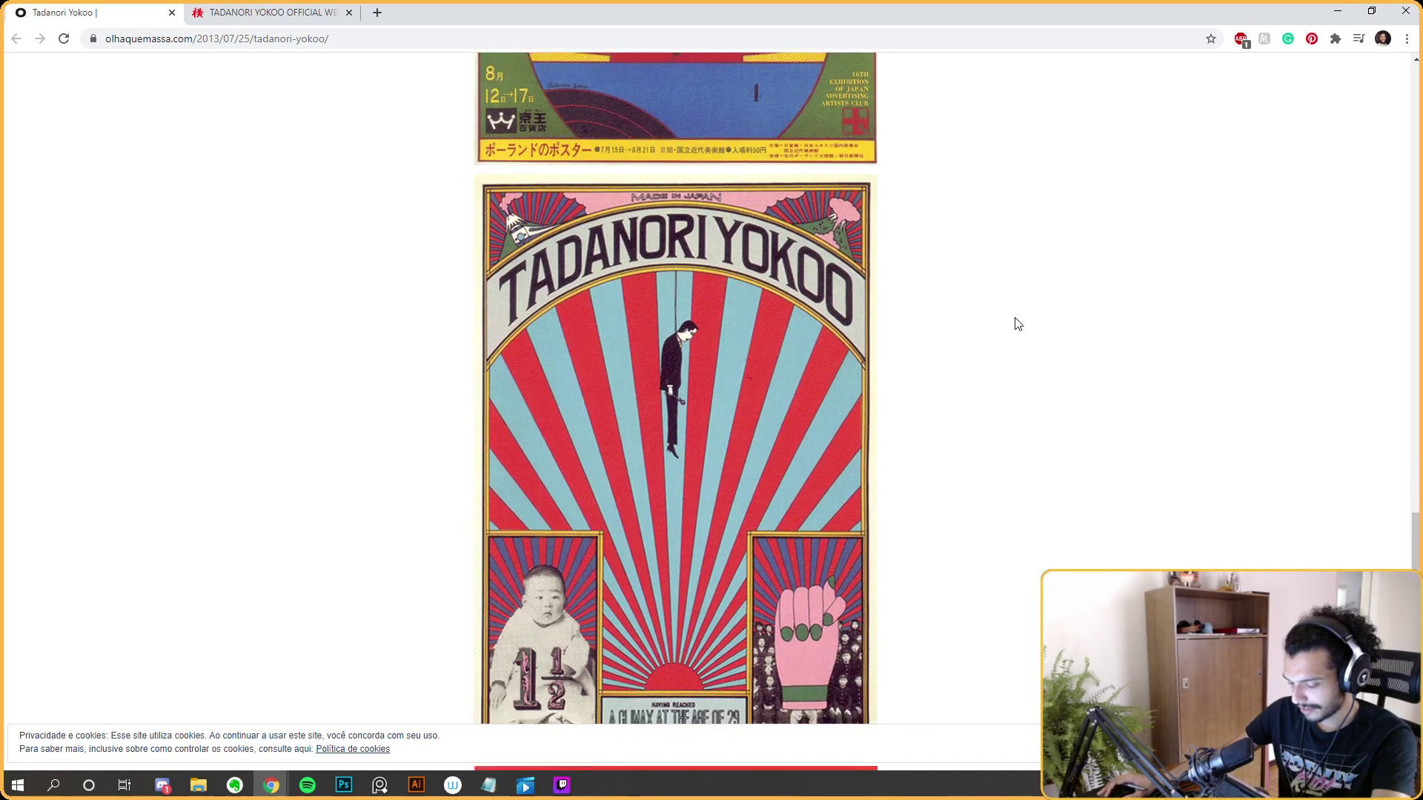
{"action": "scroll", "coordinate": [1017, 326], "scroll_direction": "down", "scroll_amount": 4}
{"action": "scroll", "coordinate": [1017, 319], "scroll_direction": "up", "scroll_amount": 3}
{"action": "scroll", "coordinate": [1019, 322], "scroll_direction": "down", "scroll_amount": 6}
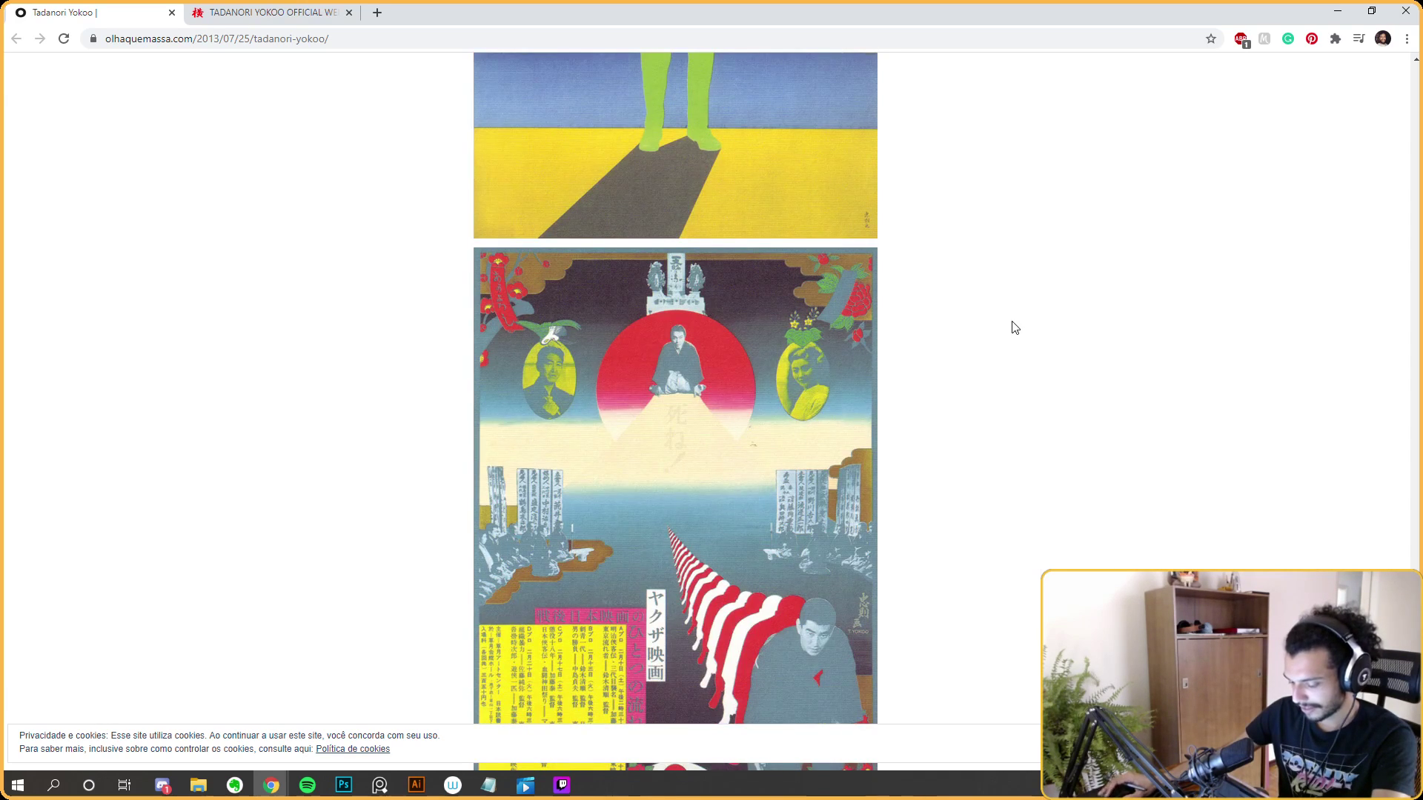
{"action": "scroll", "coordinate": [1014, 324], "scroll_direction": "down", "scroll_amount": 8}
{"action": "scroll", "coordinate": [841, 315], "scroll_direction": "up", "scroll_amount": 6}
{"action": "scroll", "coordinate": [893, 407], "scroll_direction": "down", "scroll_amount": 2}
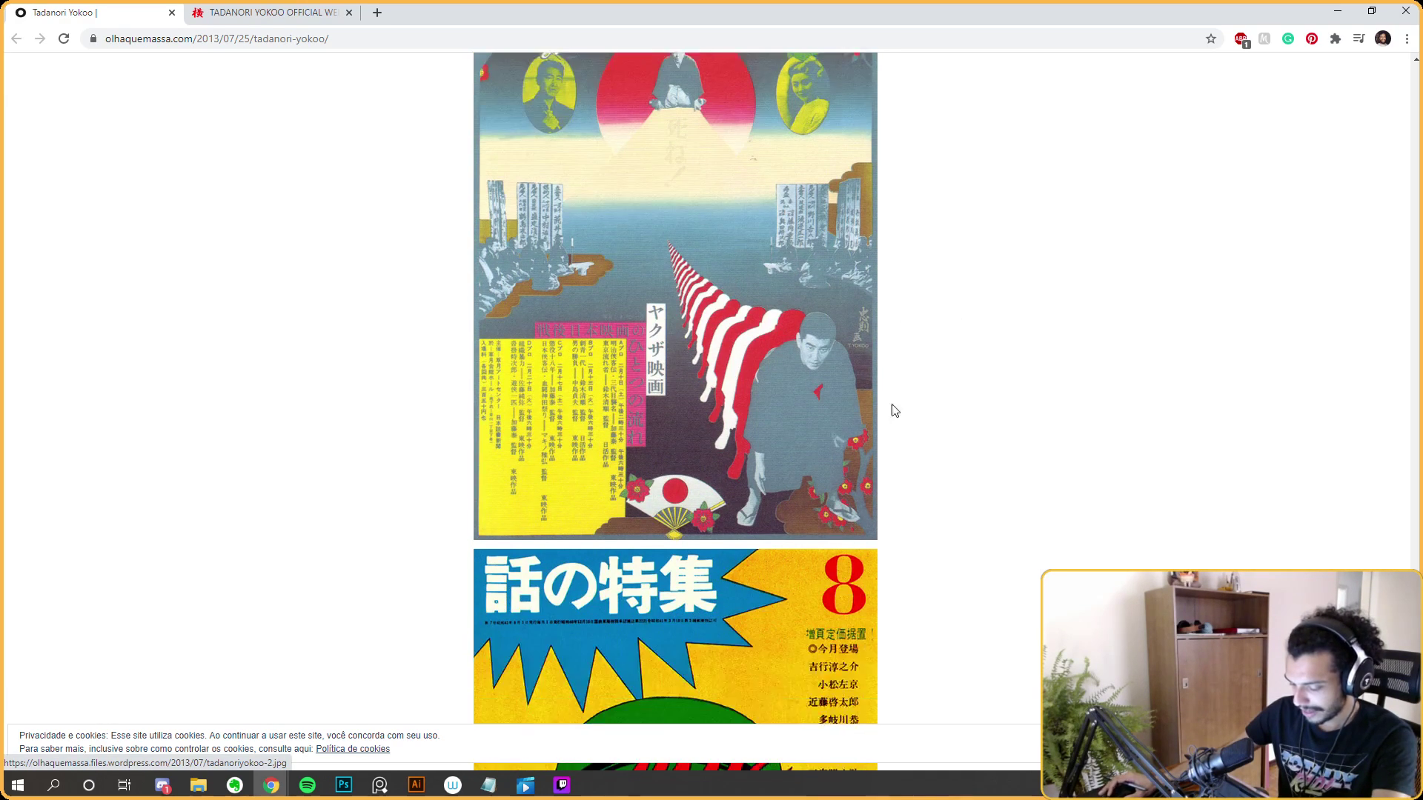
{"action": "scroll", "coordinate": [597, 343], "scroll_direction": "up", "scroll_amount": 2}
{"action": "scroll", "coordinate": [936, 336], "scroll_direction": "down", "scroll_amount": 8}
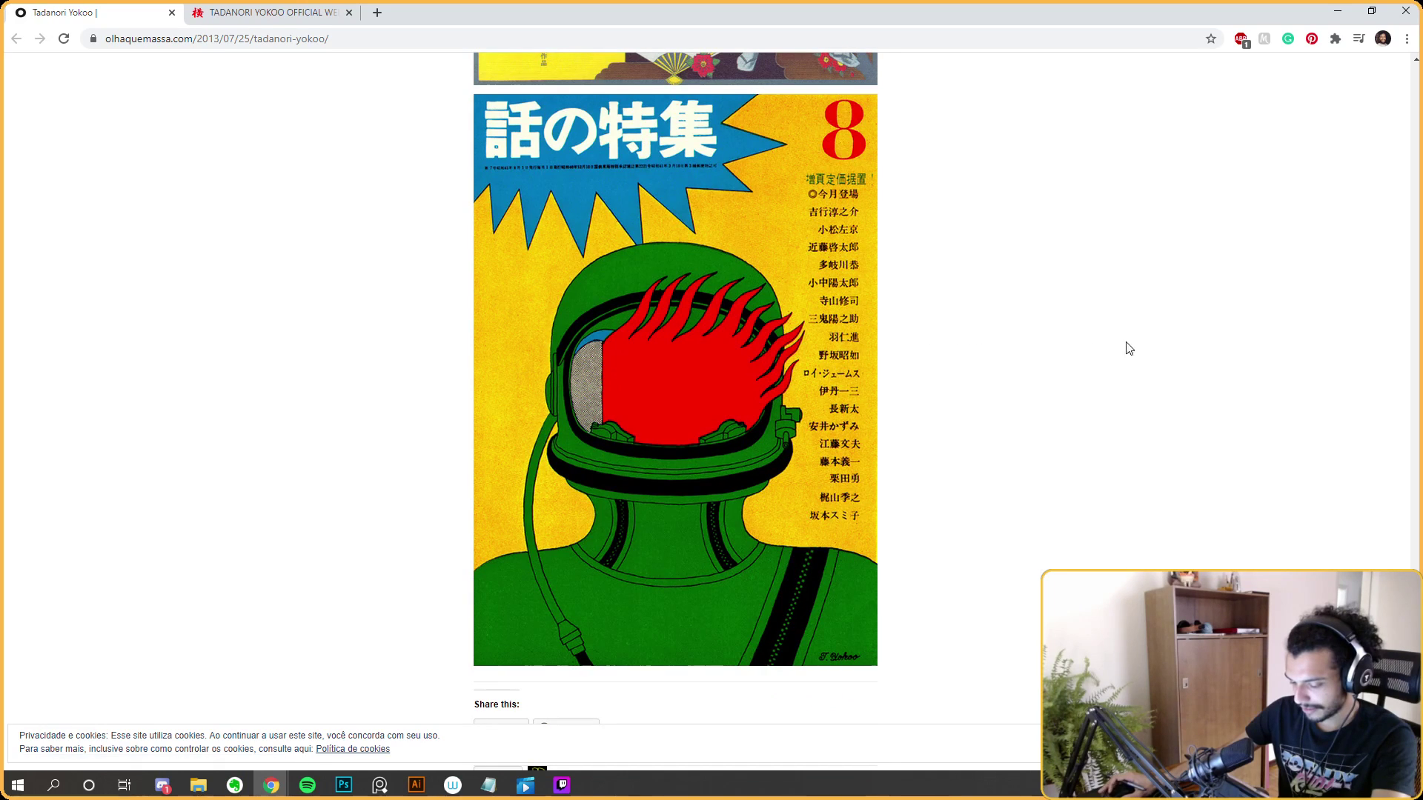
{"action": "scroll", "coordinate": [1049, 357], "scroll_direction": "up", "scroll_amount": 20}
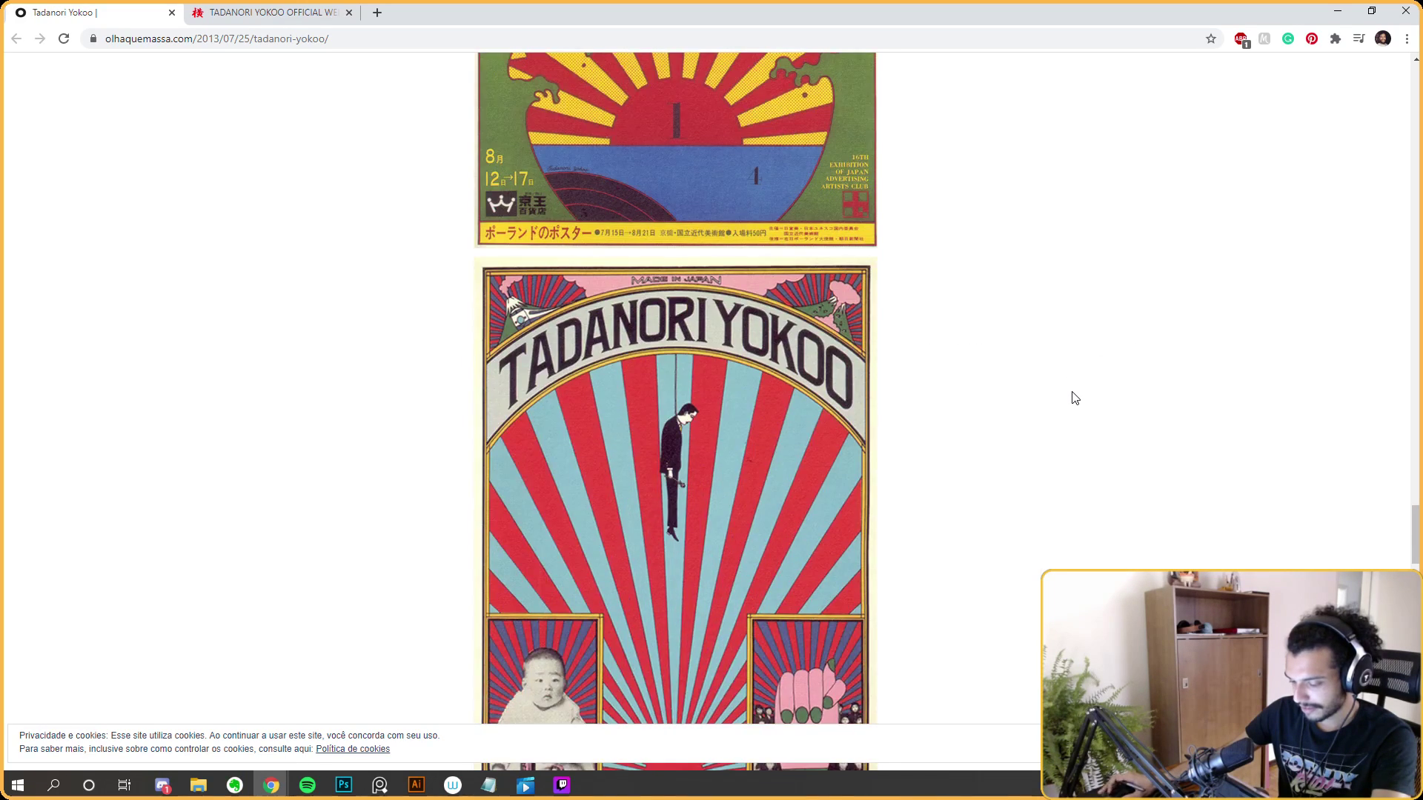
{"action": "scroll", "coordinate": [1070, 397], "scroll_direction": "up", "scroll_amount": 10}
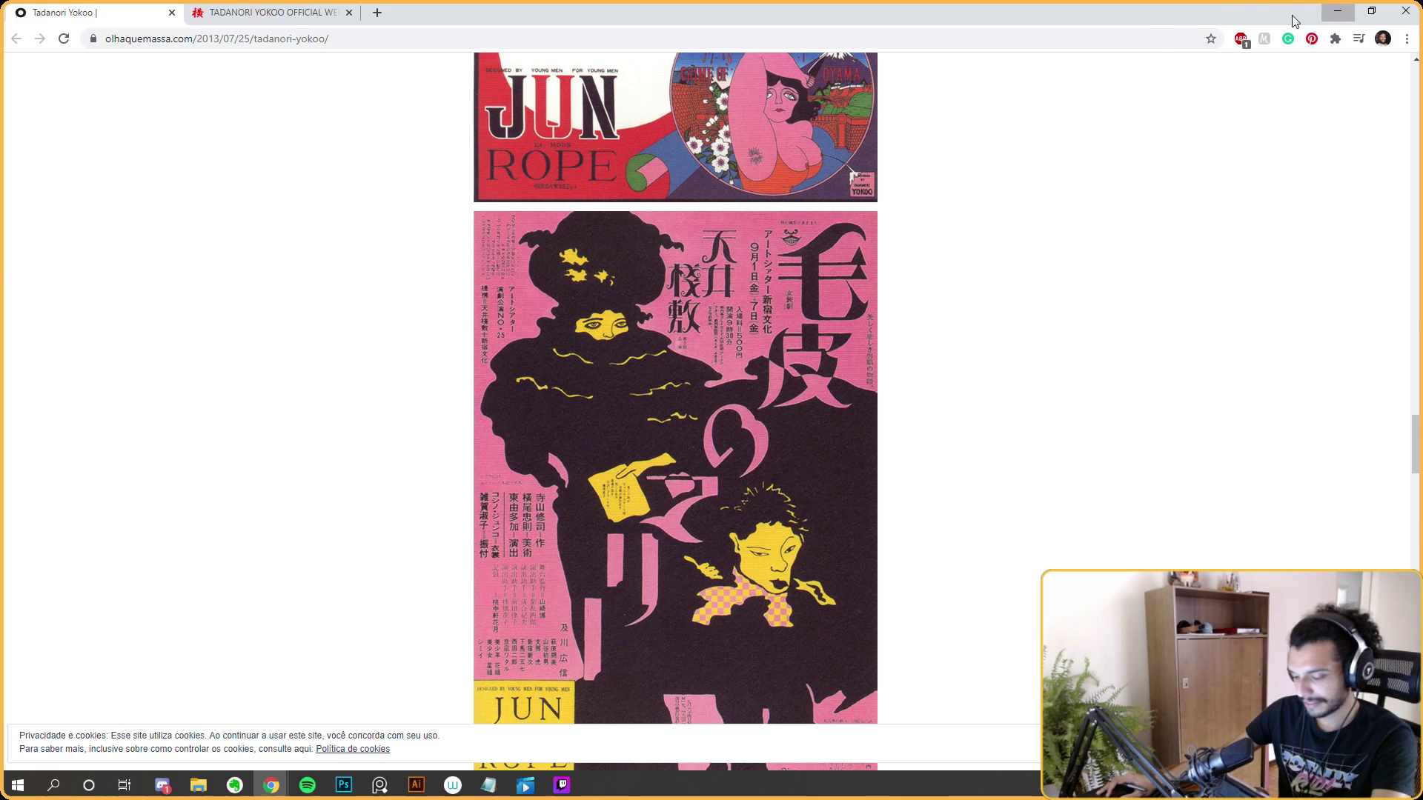
Switch back to Photoshop and hide the pasted reference images on Layer 31 through Layer 35.
{"action": "left_click", "coordinate": [1338, 10]}
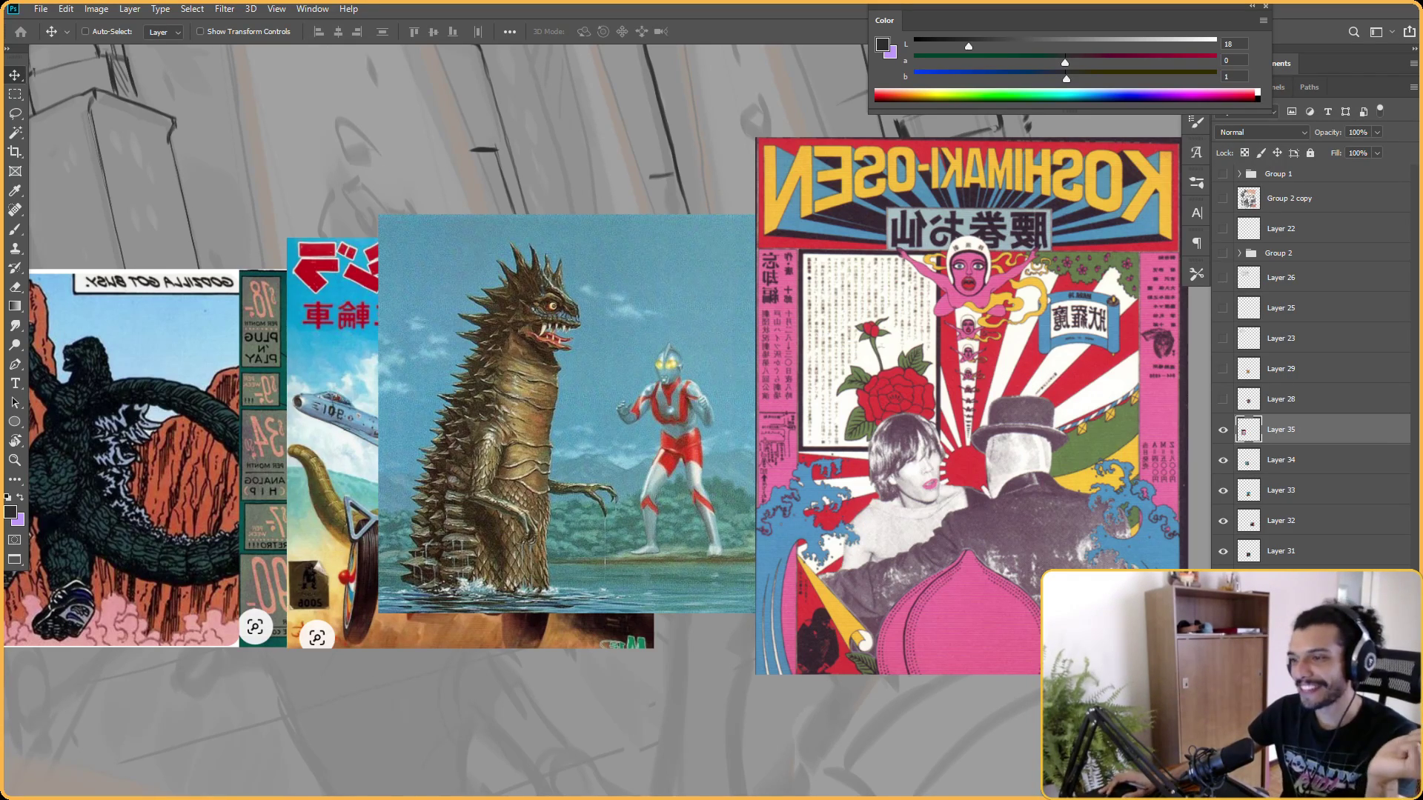
{"action": "key", "text": "ctrl"}
{"action": "scroll", "coordinate": [506, 289], "scroll_direction": "down", "scroll_amount": 3}
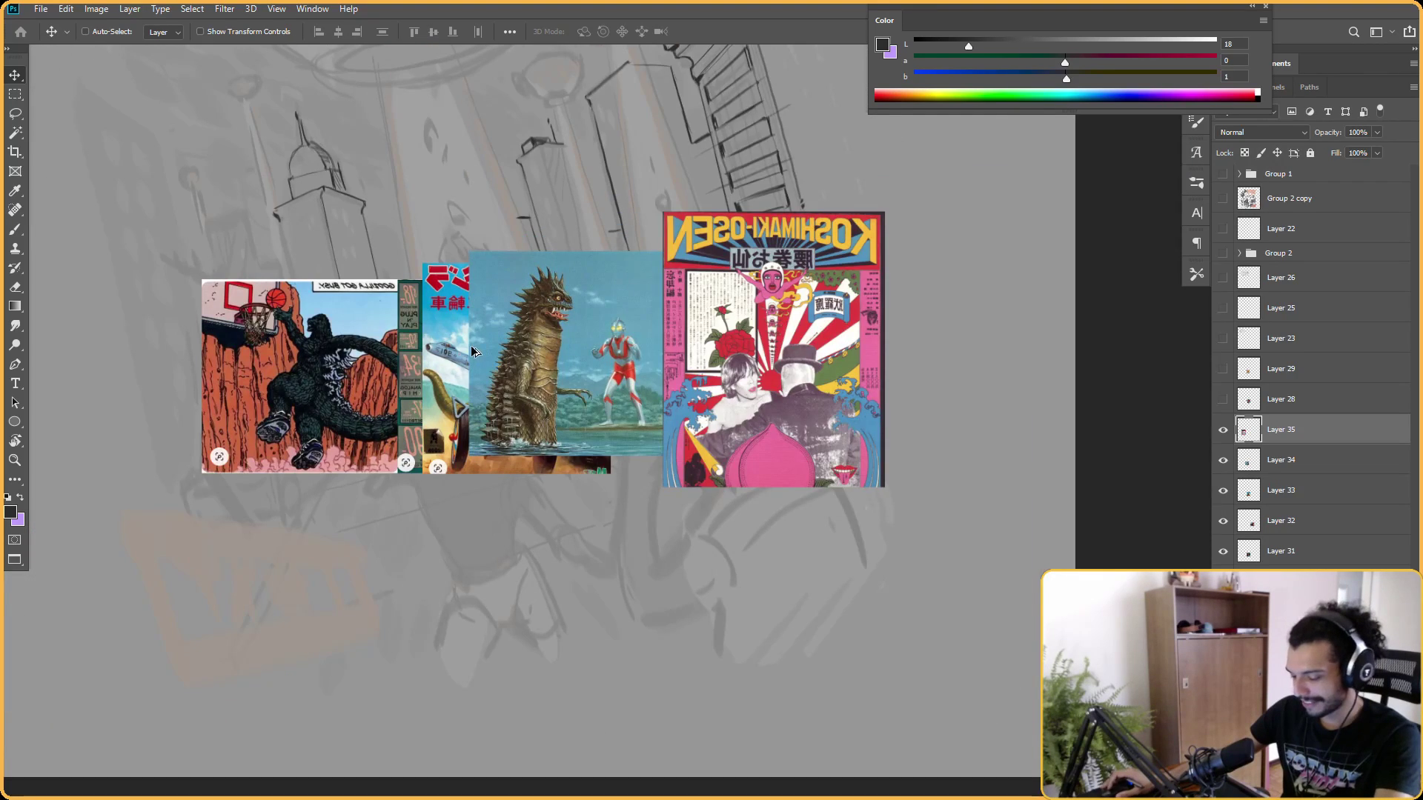
{"action": "scroll", "coordinate": [506, 289], "scroll_direction": "up", "scroll_amount": 2}
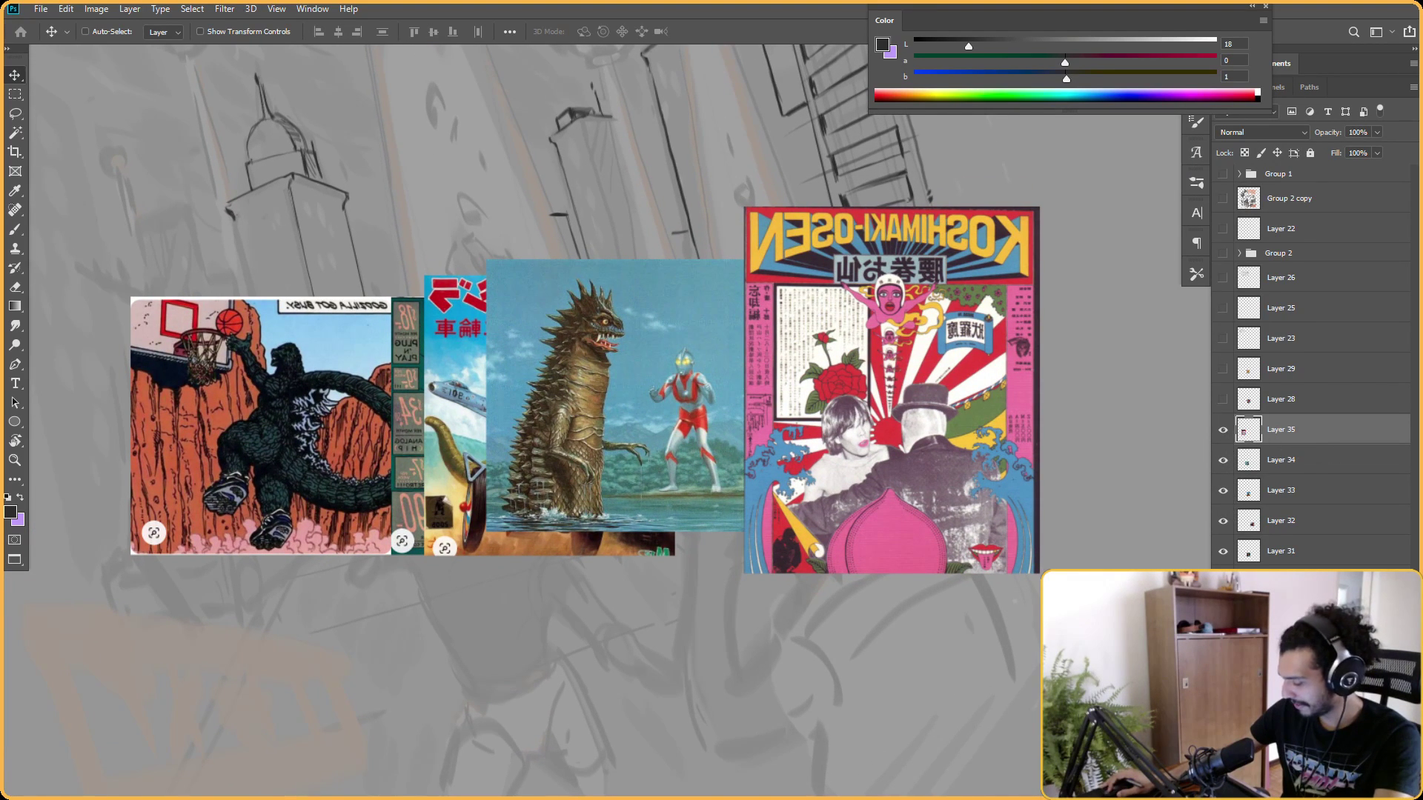
{"action": "left_click_drag", "start_coordinate": [1226, 553], "coordinate": [1223, 430]}
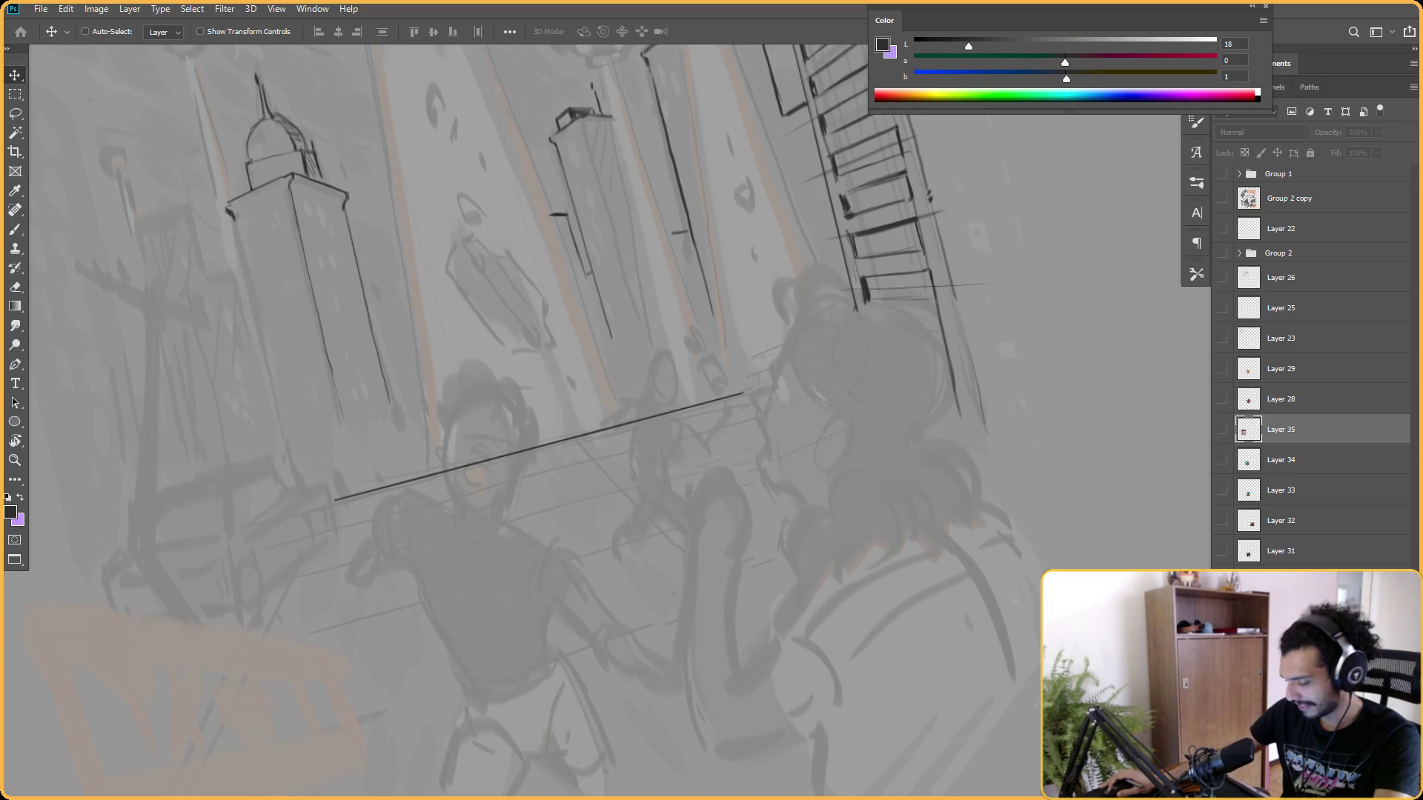
{"action": "scroll", "coordinate": [593, 344], "scroll_direction": "down", "scroll_amount": 3}
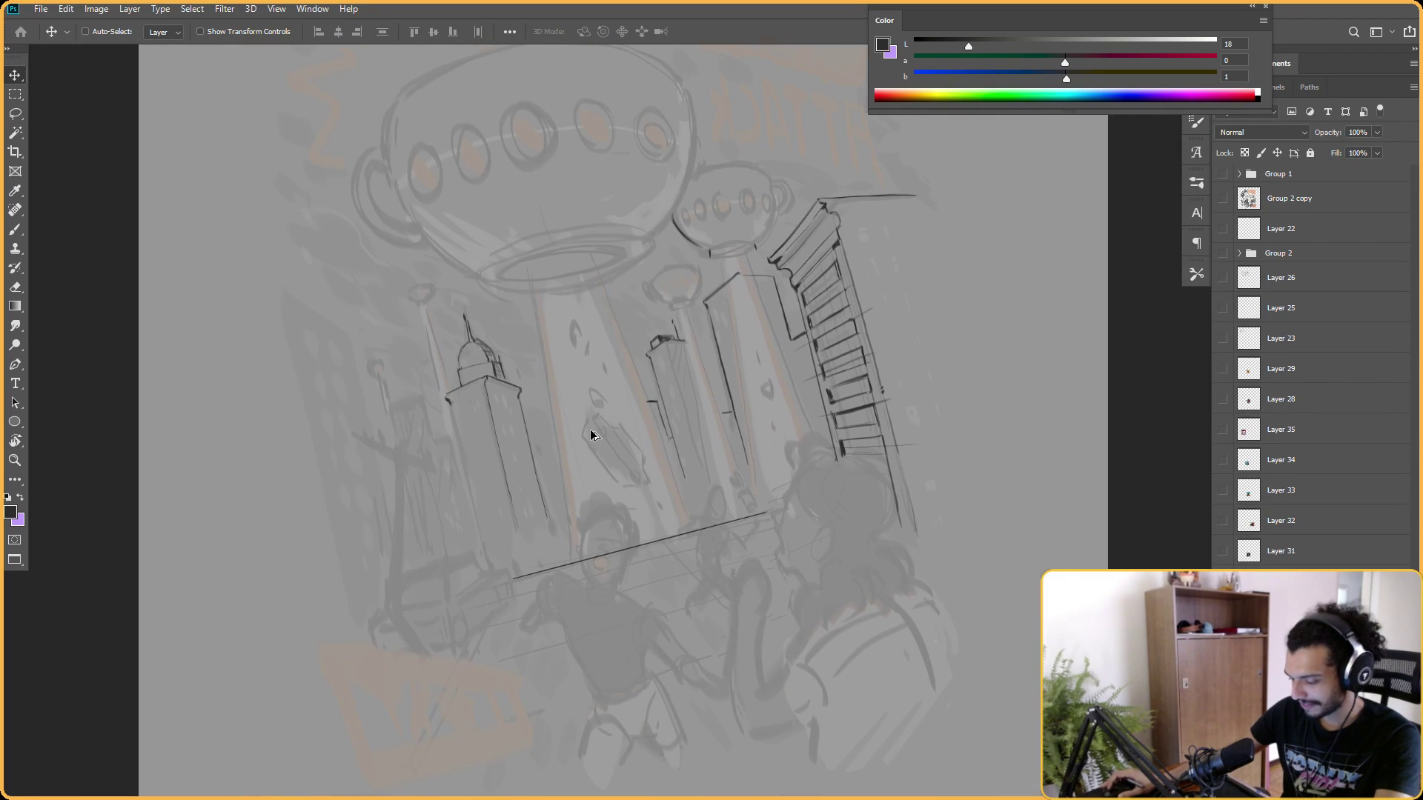
Sample the dark line colour and brush curved rib lines onto the dome of the tower.
{"action": "key", "text": "b"}
{"action": "left_click", "coordinate": [794, 287], "text": "alt"}
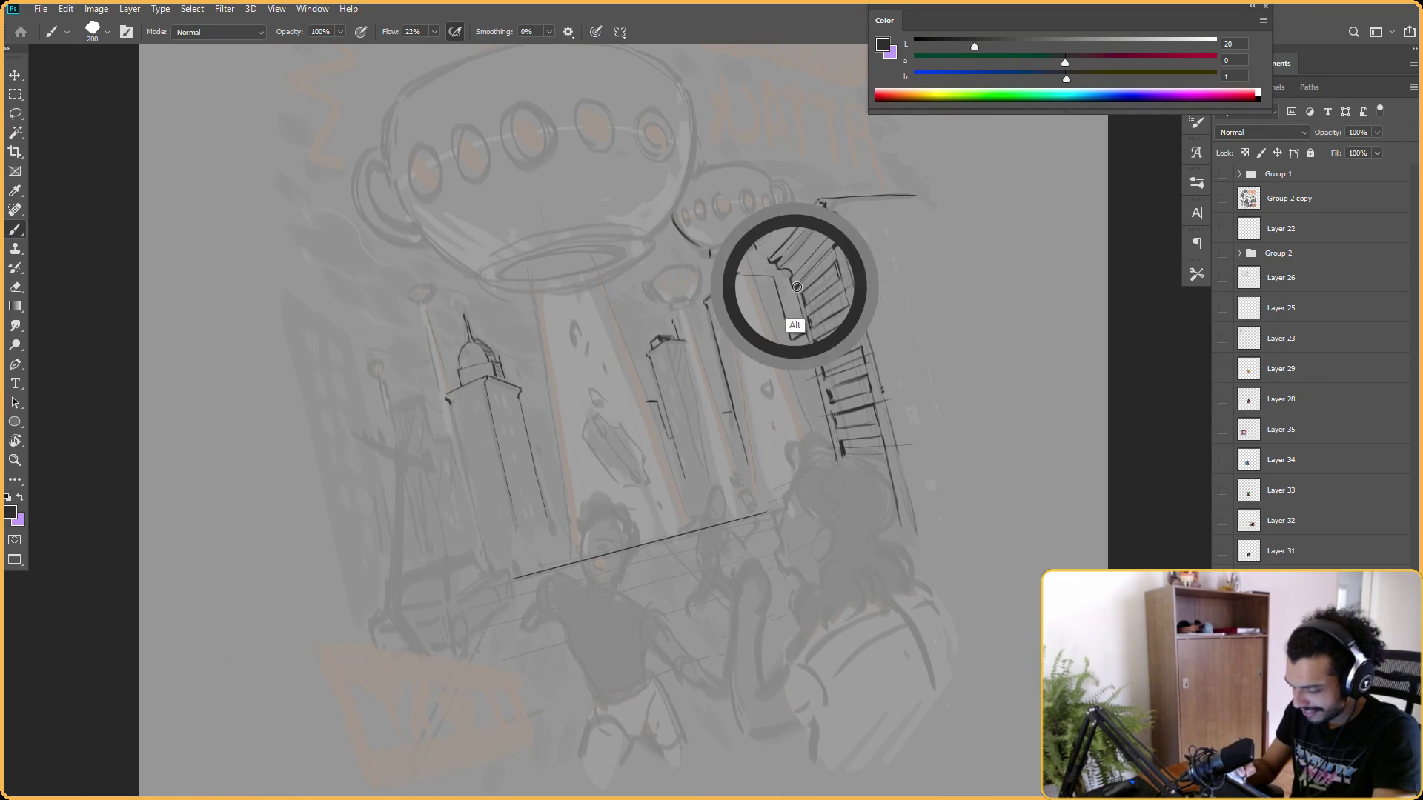
{"action": "key", "text": "r"}
{"action": "left_click_drag", "start_coordinate": [794, 287], "coordinate": [735, 254]}
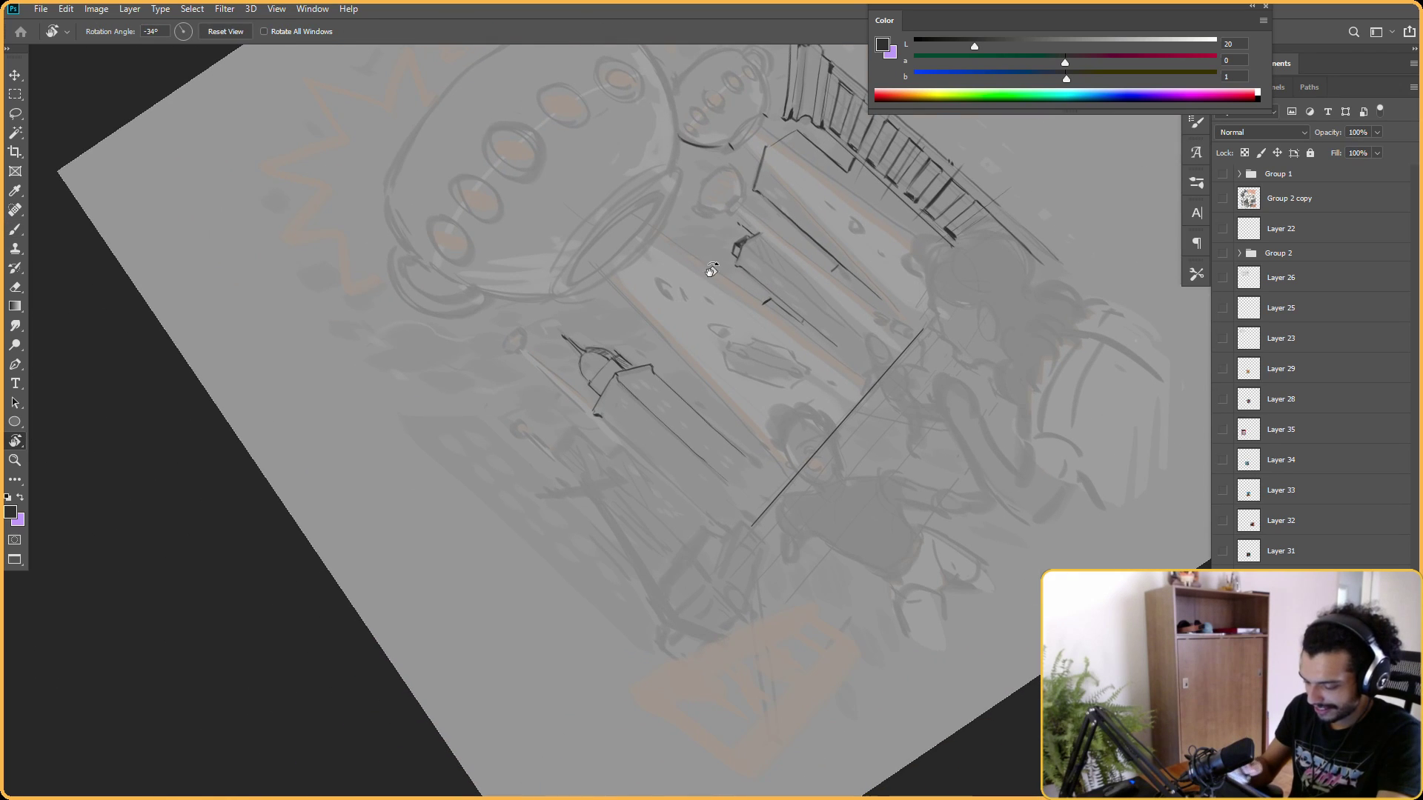
{"action": "key", "text": "e"}
{"action": "key", "text": "Escape"}
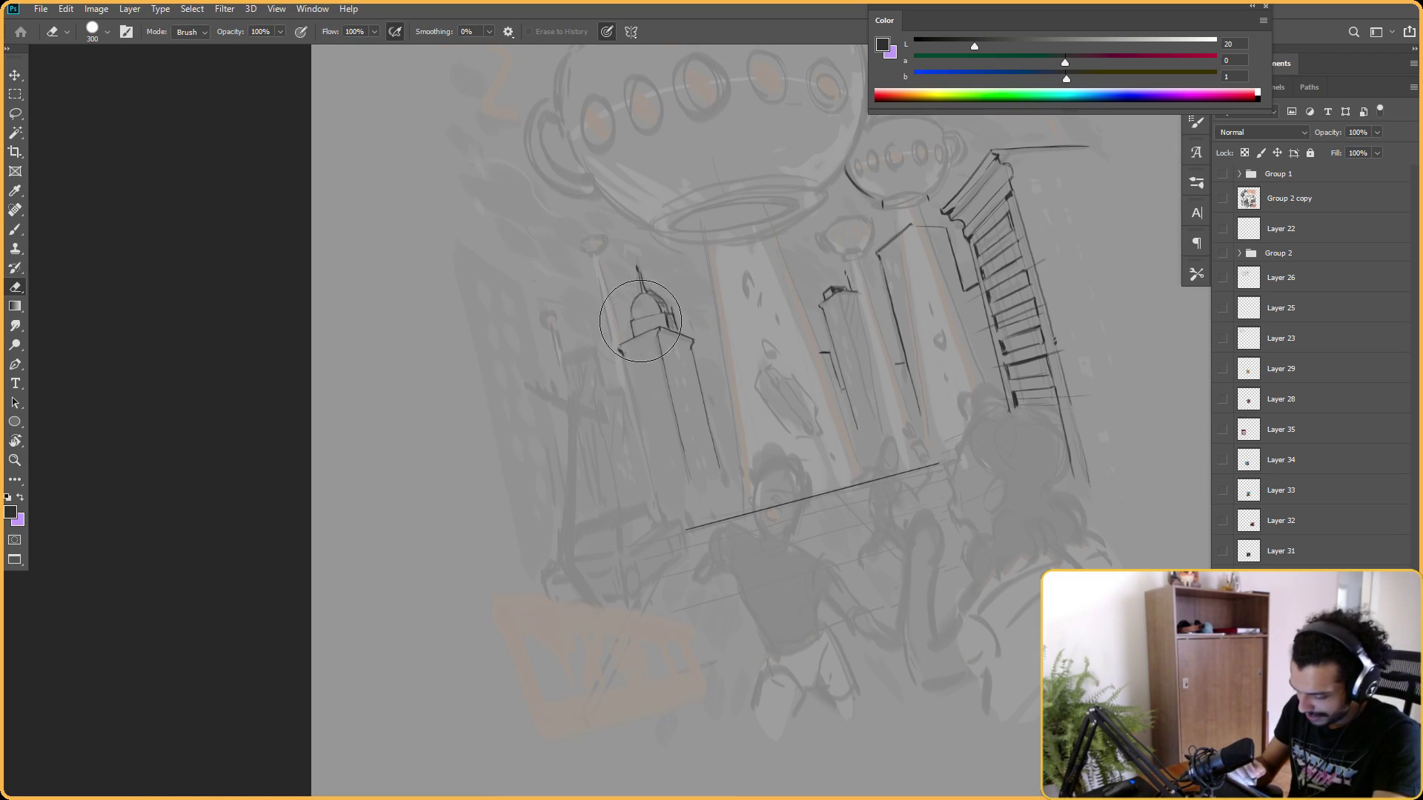
{"action": "key", "text": "b"}
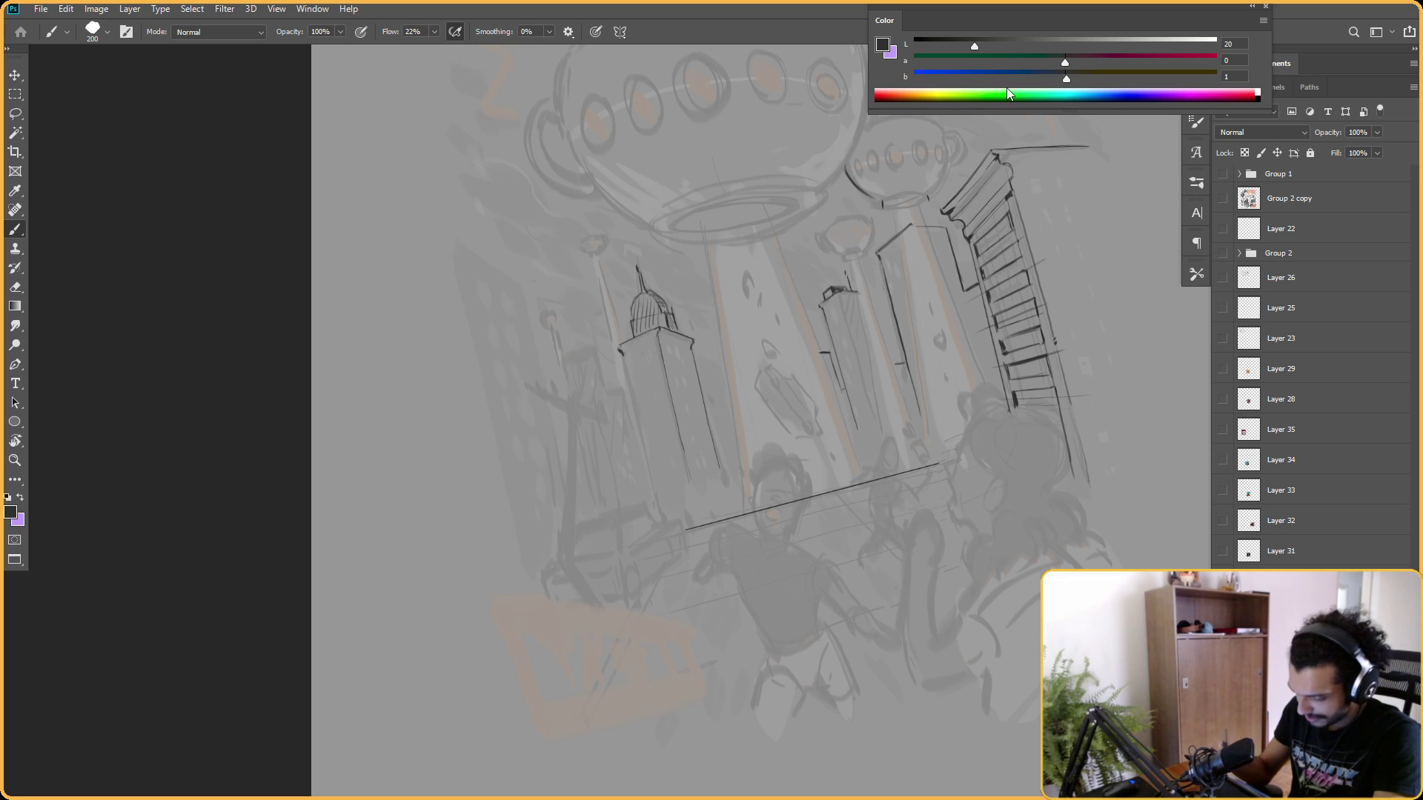
Brush dark roofline and corner strokes onto the flat-topped tower beneath the small UFO.
{"action": "key", "text": "r"}
{"action": "mouse_move", "coordinate": [904, 289]}
{"action": "left_mouse_down"}
{"action": "mouse_move", "coordinate": [956, 222]}
{"action": "mouse_move", "coordinate": [905, 191]}
{"action": "left_mouse_up"}
{"action": "key", "text": "b"}
{"action": "key", "text": "r"}
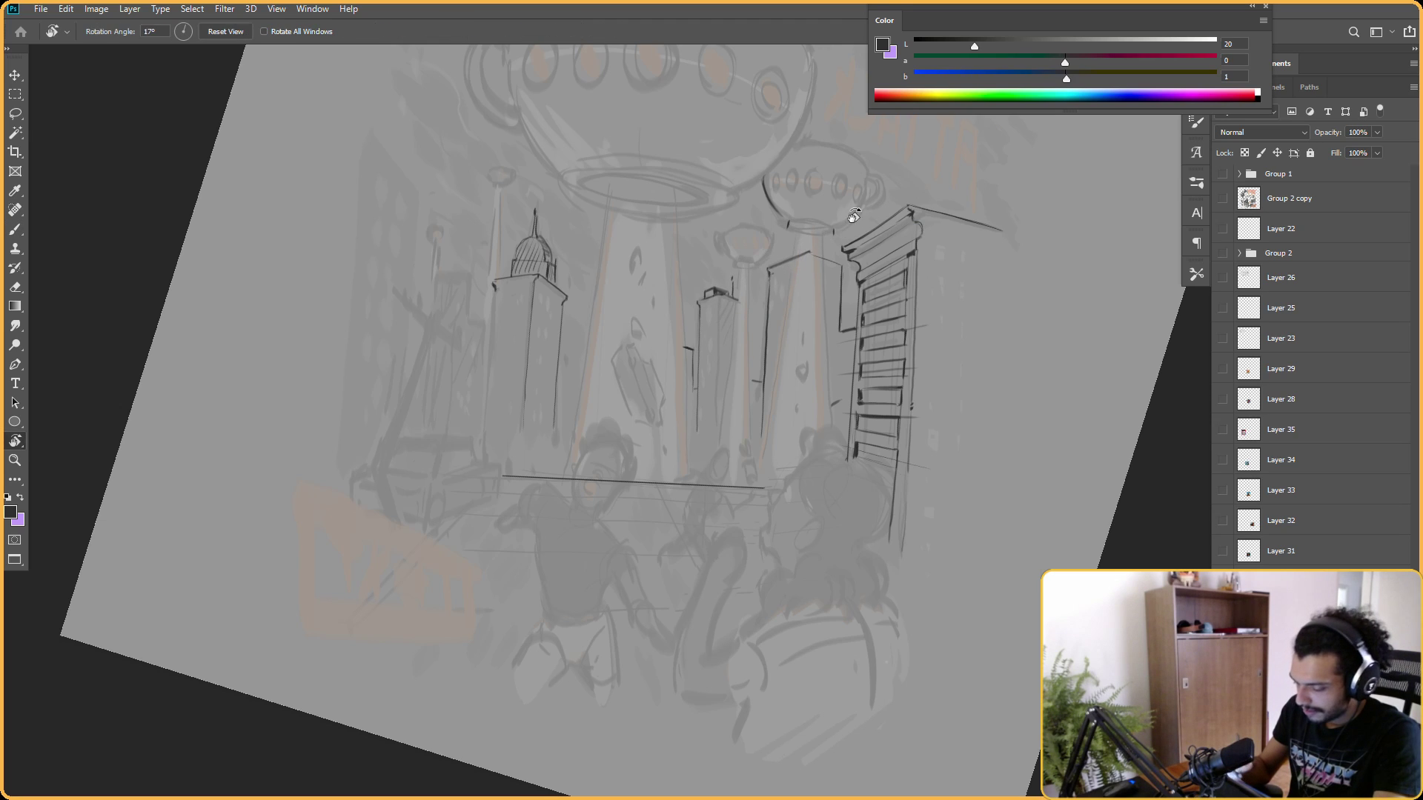
{"action": "left_click_drag", "start_coordinate": [787, 274], "coordinate": [722, 181]}
{"action": "key", "text": "b"}
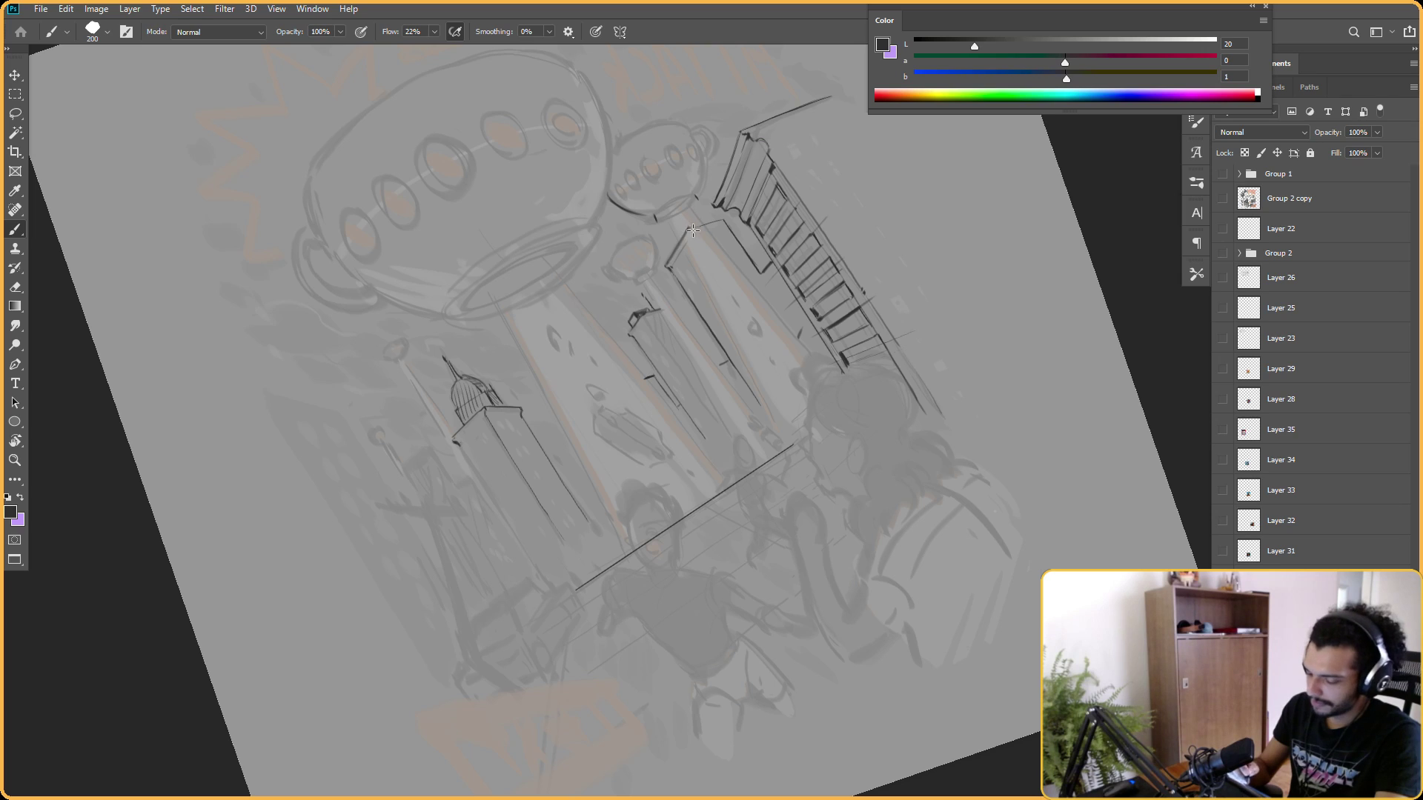
{"action": "key", "text": "r"}
{"action": "left_click_drag", "start_coordinate": [842, 158], "coordinate": [546, 311]}
{"action": "key", "text": "b"}
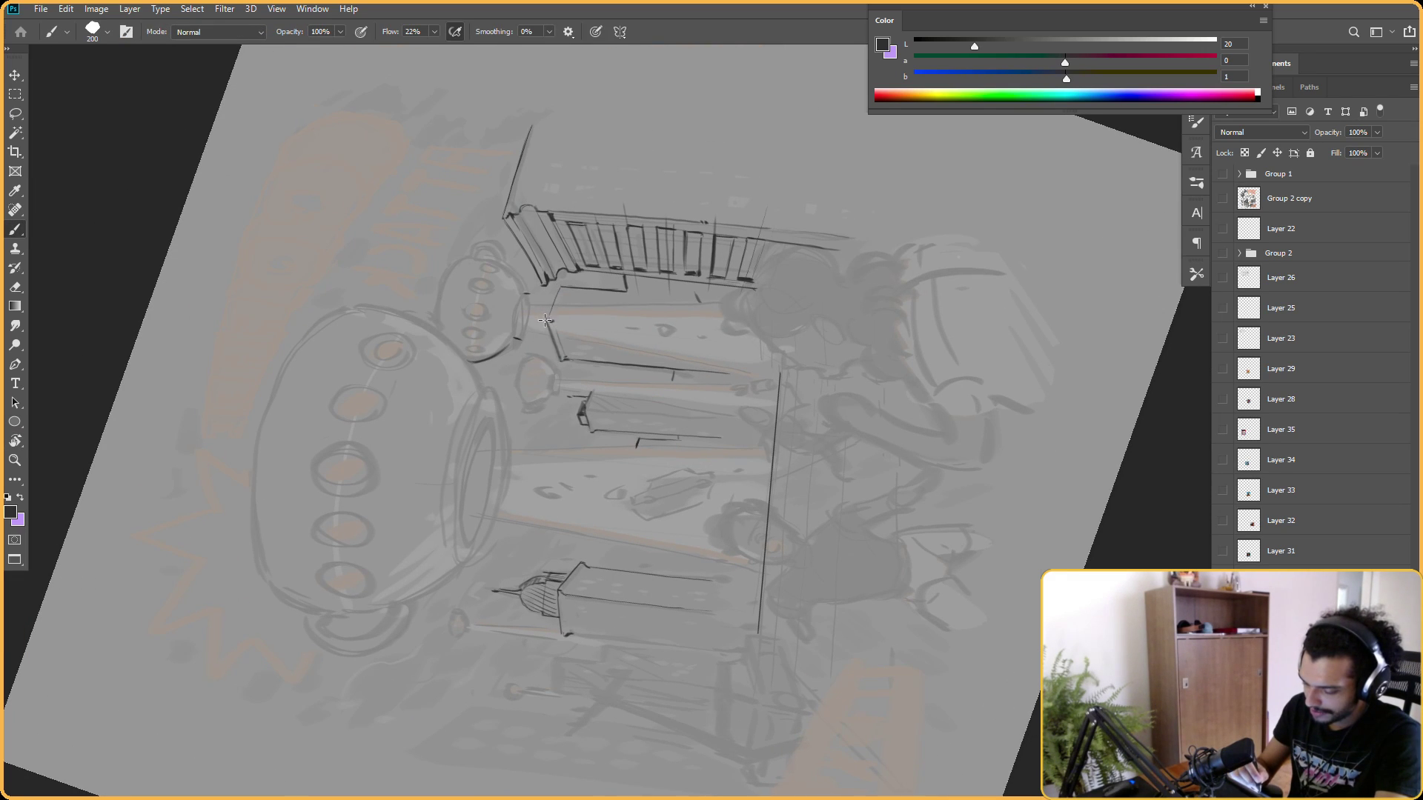
{"action": "key", "text": "r"}
{"action": "left_click_drag", "start_coordinate": [566, 268], "coordinate": [668, 304]}
{"action": "key", "text": "b"}
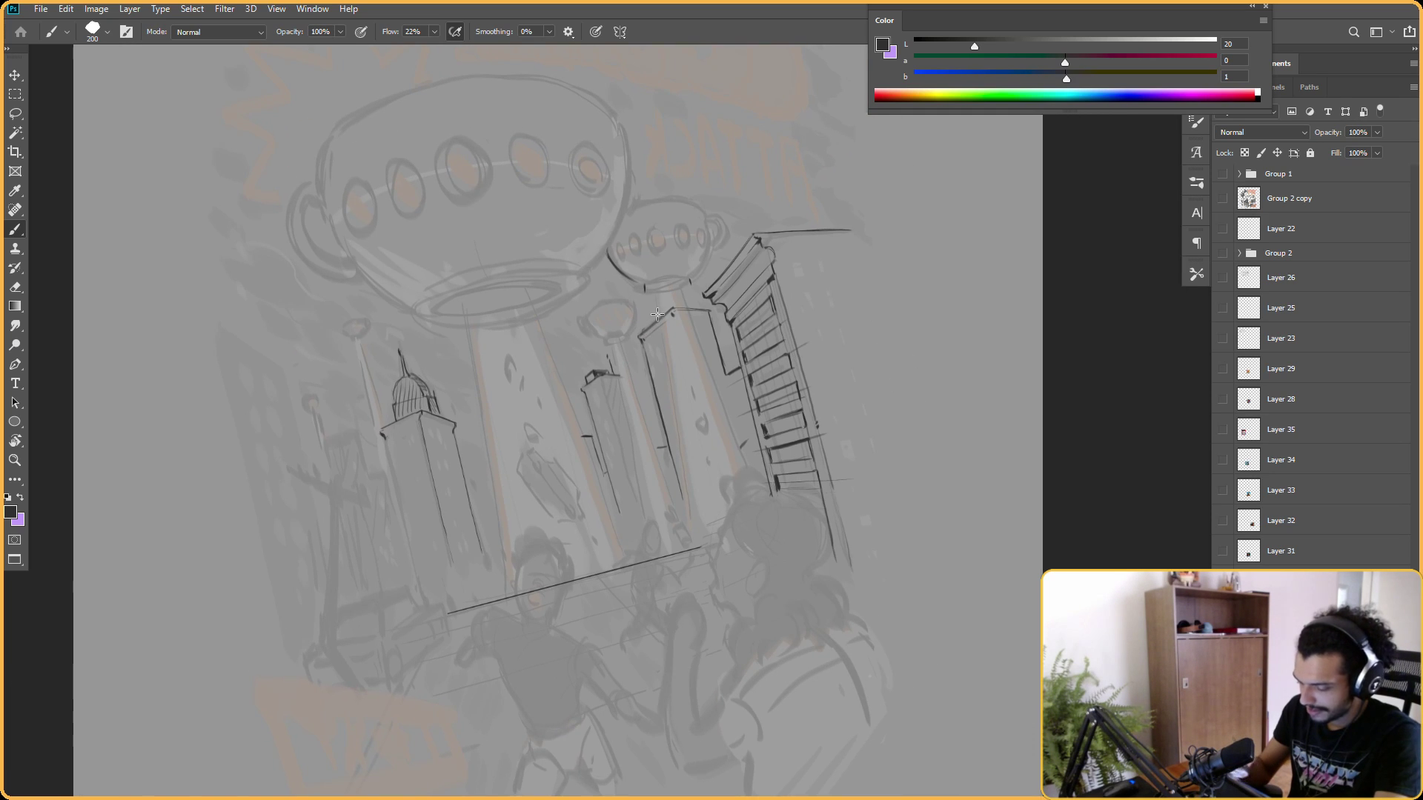
{"action": "key", "text": "ctrl+minus"}
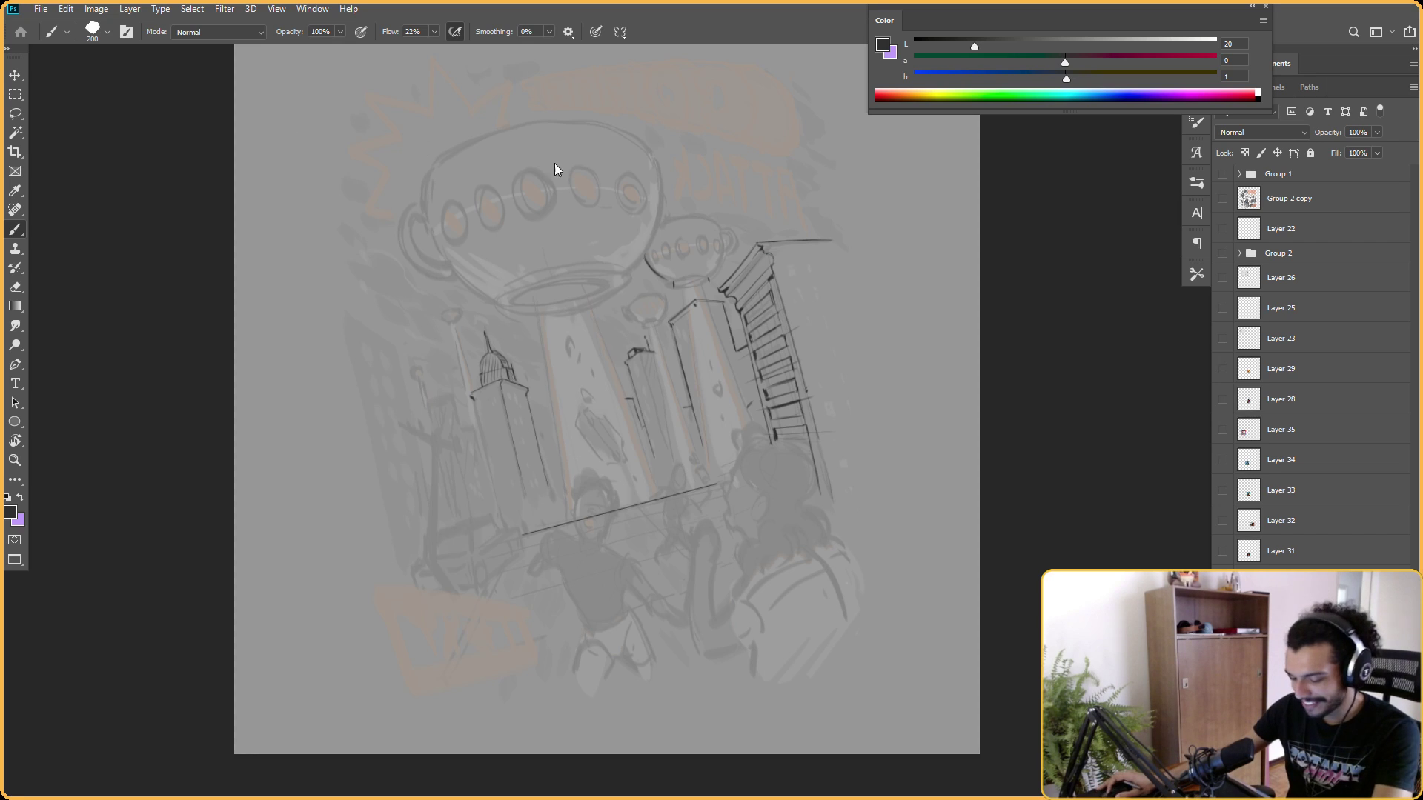
Erase rough line ends around the inked towers and retouch their roof corners with the brush.
{"action": "key", "text": "ctrl+plus"}
{"action": "key", "text": "e"}
{"action": "mouse_move", "coordinate": [926, 311]}
{"action": "left_mouse_down"}
{"action": "mouse_move", "coordinate": [857, 228]}
{"action": "mouse_move", "coordinate": [553, 368]}
{"action": "mouse_move", "coordinate": [563, 434]}
{"action": "mouse_move", "coordinate": [550, 437]}
{"action": "mouse_move", "coordinate": [573, 403]}
{"action": "mouse_move", "coordinate": [552, 443]}
{"action": "left_mouse_up"}
{"action": "key", "text": "b"}
{"action": "key", "text": "r"}
{"action": "mouse_move", "coordinate": [741, 185]}
{"action": "left_mouse_down"}
{"action": "mouse_move", "coordinate": [926, 244]}
{"action": "mouse_move", "coordinate": [950, 285]}
{"action": "mouse_move", "coordinate": [741, 148]}
{"action": "left_mouse_up"}
{"action": "key", "text": "e"}
{"action": "mouse_move", "coordinate": [760, 219]}
{"action": "left_mouse_down"}
{"action": "mouse_move", "coordinate": [781, 284]}
{"action": "mouse_move", "coordinate": [897, 209]}
{"action": "left_mouse_up"}
{"action": "key", "text": "b"}
{"action": "key", "text": "r"}
{"action": "left_click_drag", "start_coordinate": [978, 287], "coordinate": [867, 141]}
{"action": "key", "text": "b"}
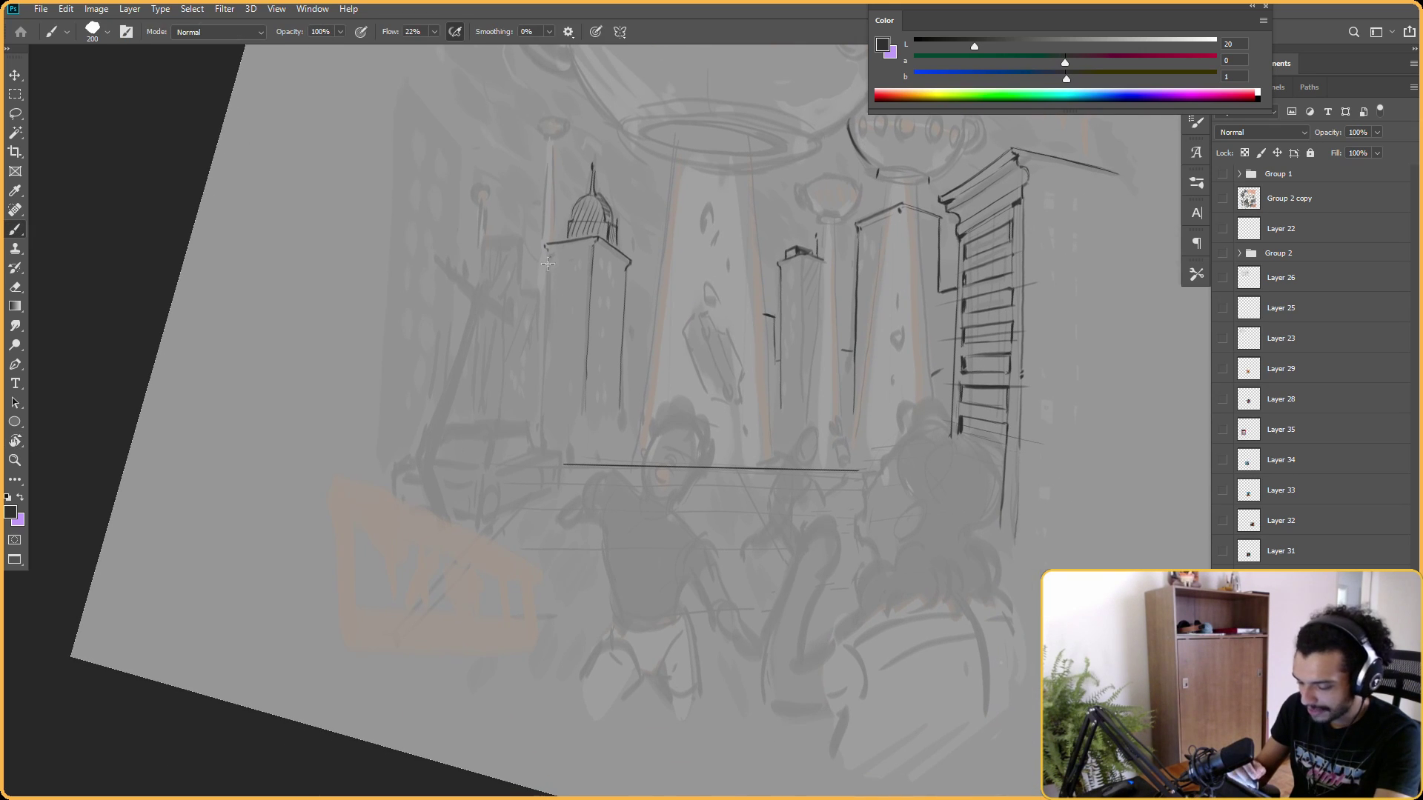
Erase stray line work at the left corner of the domed tower's cornice.
{"action": "key", "text": "r"}
{"action": "mouse_move", "coordinate": [864, 222]}
{"action": "left_mouse_down"}
{"action": "mouse_move", "coordinate": [823, 207]}
{"action": "mouse_move", "coordinate": [765, 229]}
{"action": "left_mouse_up"}
{"action": "key", "text": "b"}
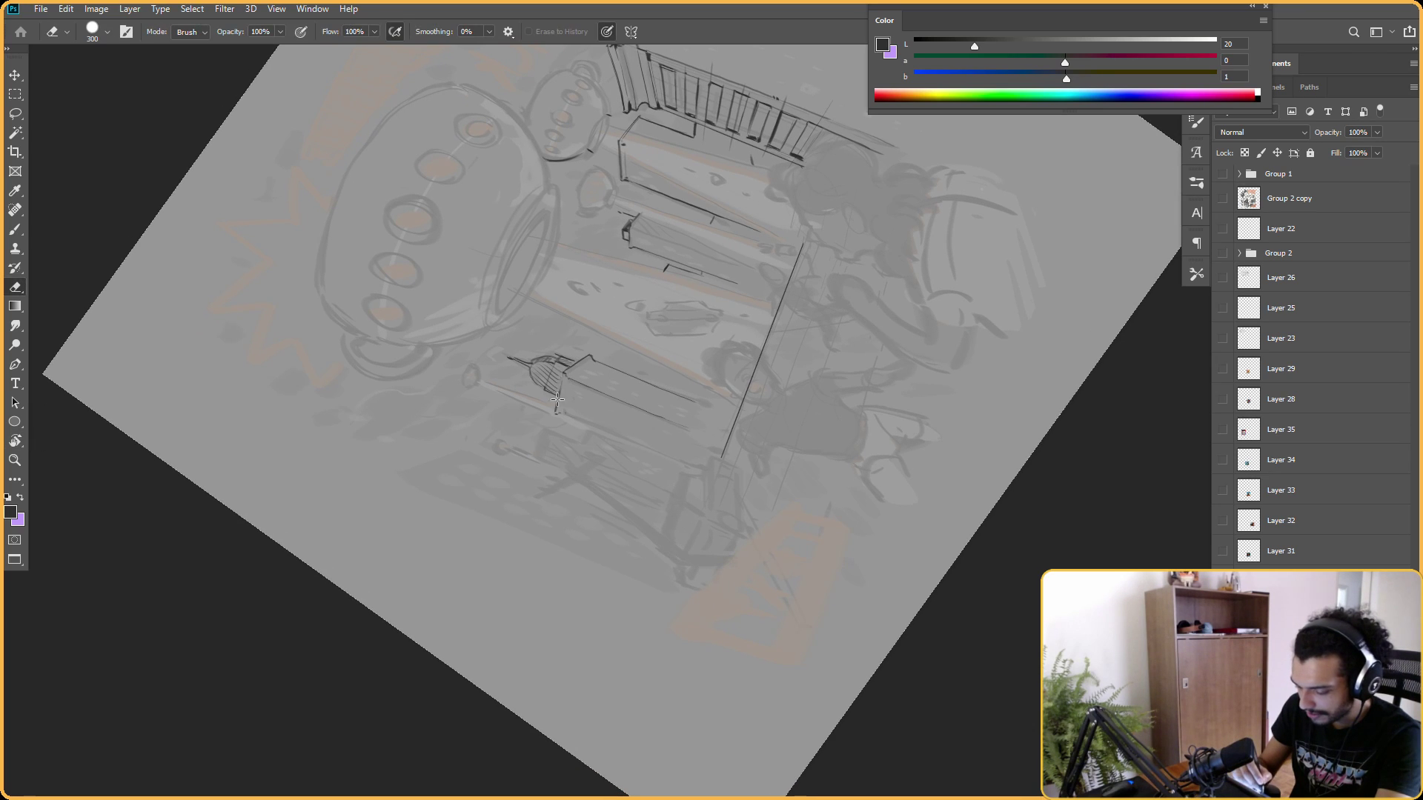
{"action": "left_click_drag", "start_coordinate": [561, 378], "coordinate": [555, 413]}
{"action": "key", "text": "Escape"}
{"action": "key", "text": "r"}
{"action": "left_click_drag", "start_coordinate": [991, 174], "coordinate": [962, 281]}
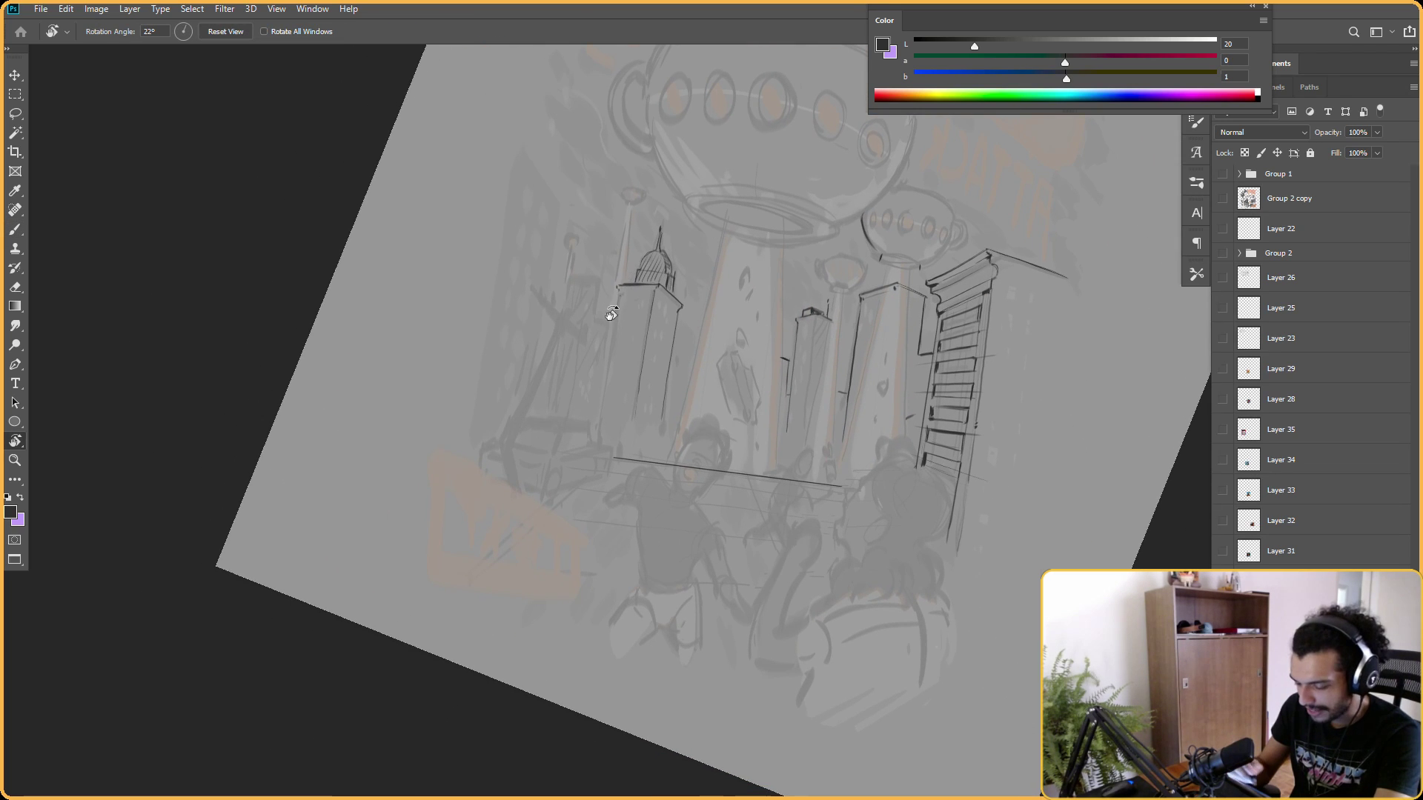
Enlarge the brush to 300 and ink the long left edge of the domed tower down to the ground.
{"action": "key", "text": "b"}
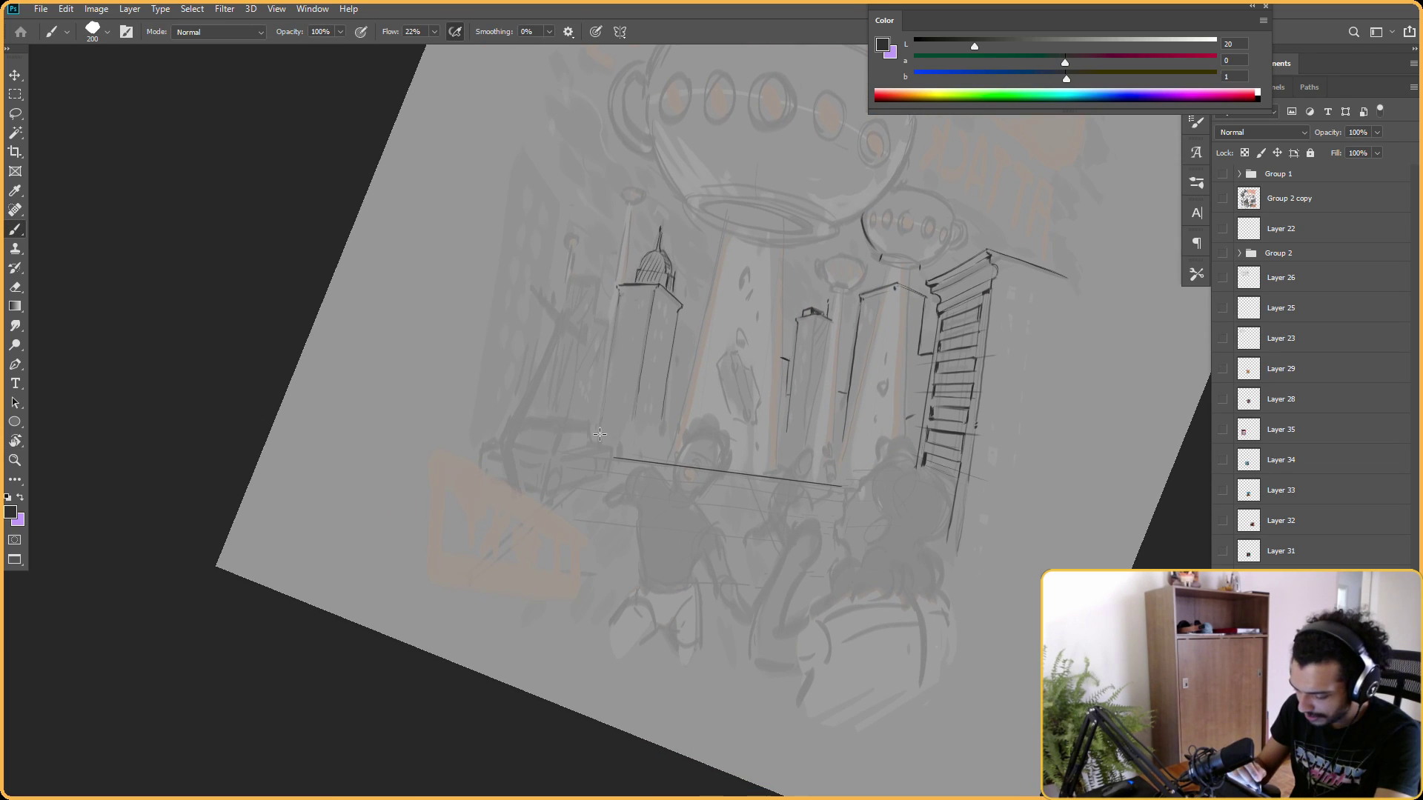
{"action": "key", "text": "bracketright"}
{"action": "key", "text": "bracketright"}
{"action": "key", "text": "r"}
{"action": "mouse_move", "coordinate": [591, 423]}
{"action": "left_mouse_down"}
{"action": "mouse_move", "coordinate": [645, 312]}
{"action": "mouse_move", "coordinate": [741, 292]}
{"action": "mouse_move", "coordinate": [713, 226]}
{"action": "mouse_move", "coordinate": [700, 280]}
{"action": "left_mouse_up"}
{"action": "key", "text": "b"}
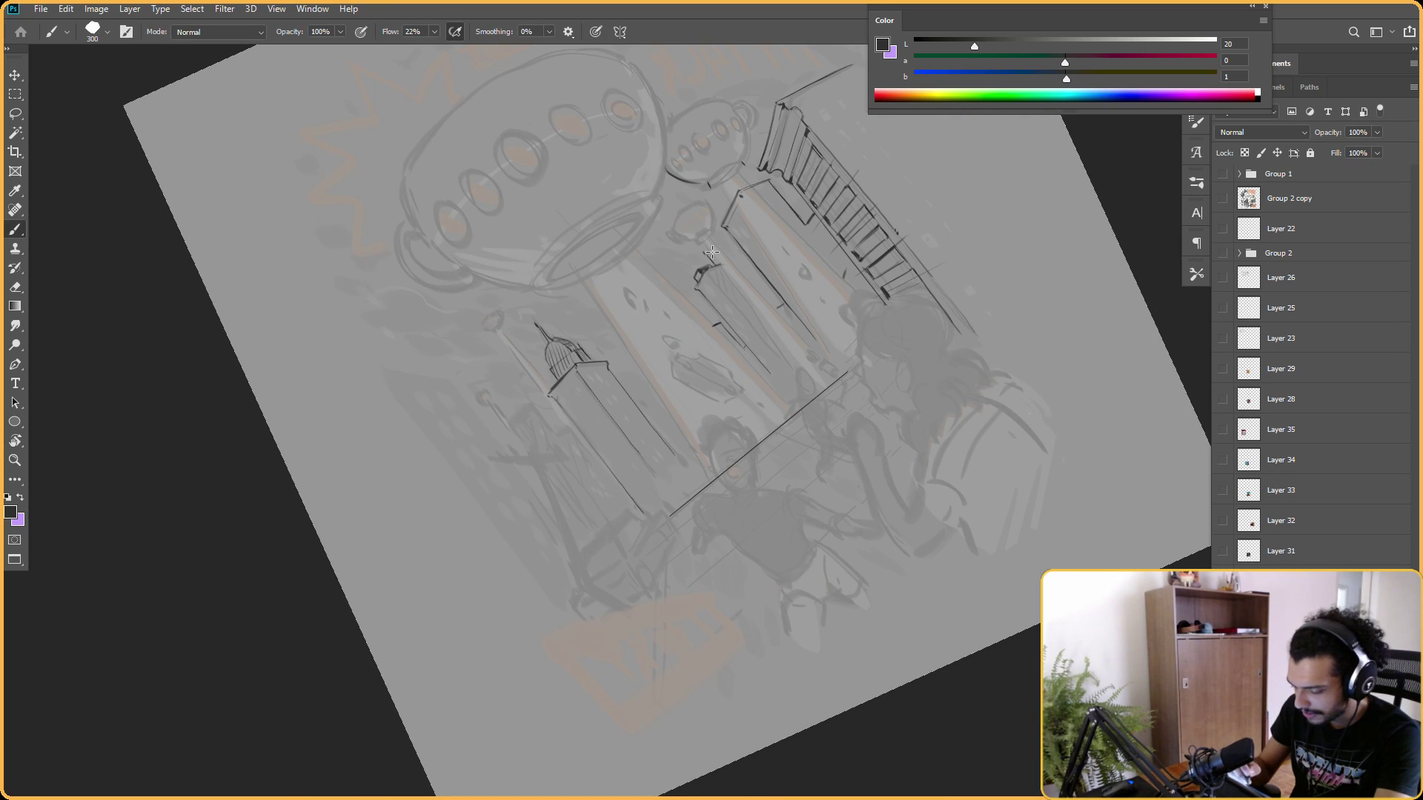
Erase the overhanging cornice lines beneath the dome of the domed tower.
{"action": "key", "text": "r"}
{"action": "mouse_move", "coordinate": [728, 222]}
{"action": "left_mouse_down"}
{"action": "mouse_move", "coordinate": [711, 311]}
{"action": "mouse_move", "coordinate": [652, 349]}
{"action": "mouse_move", "coordinate": [575, 508]}
{"action": "left_mouse_up"}
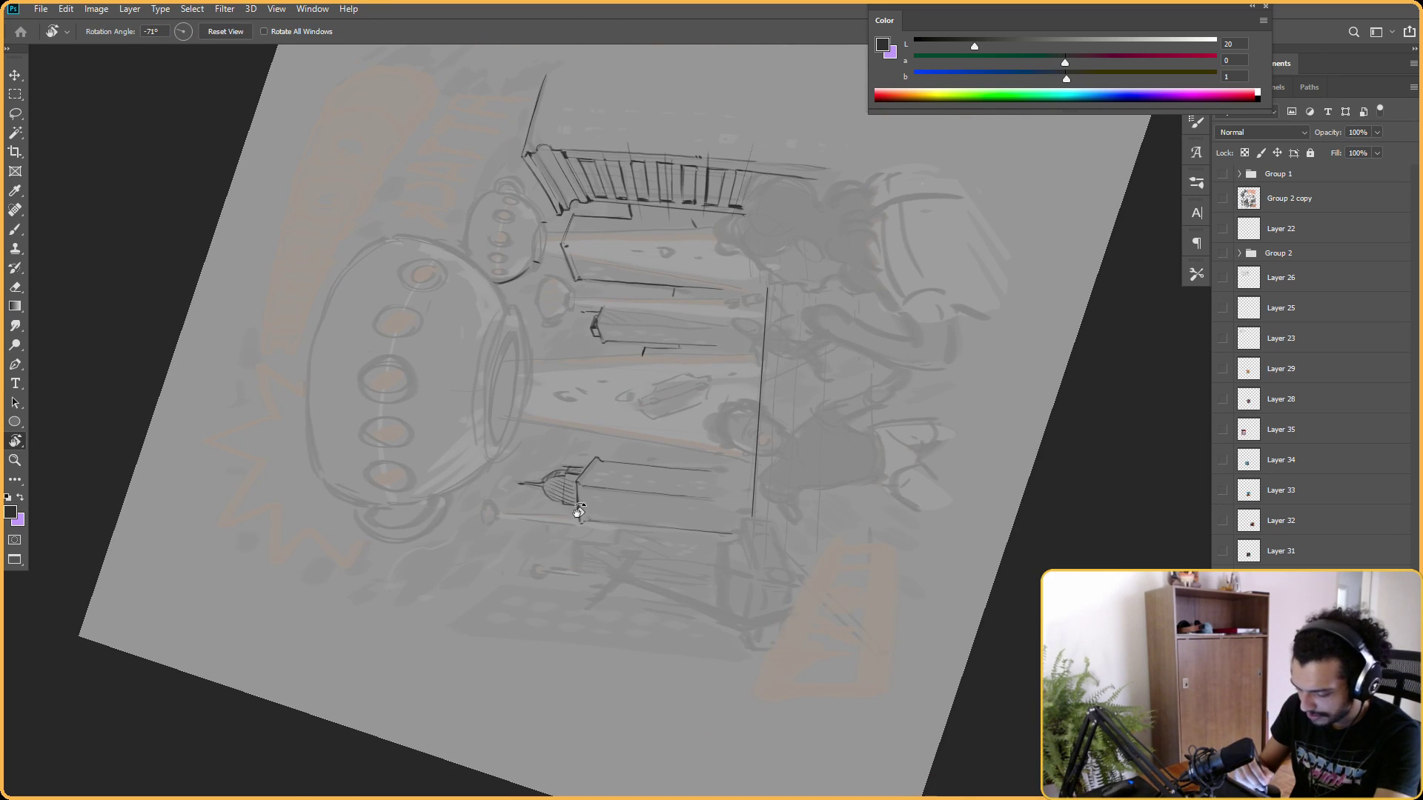
{"action": "key", "text": "e"}
{"action": "key", "text": "Escape"}
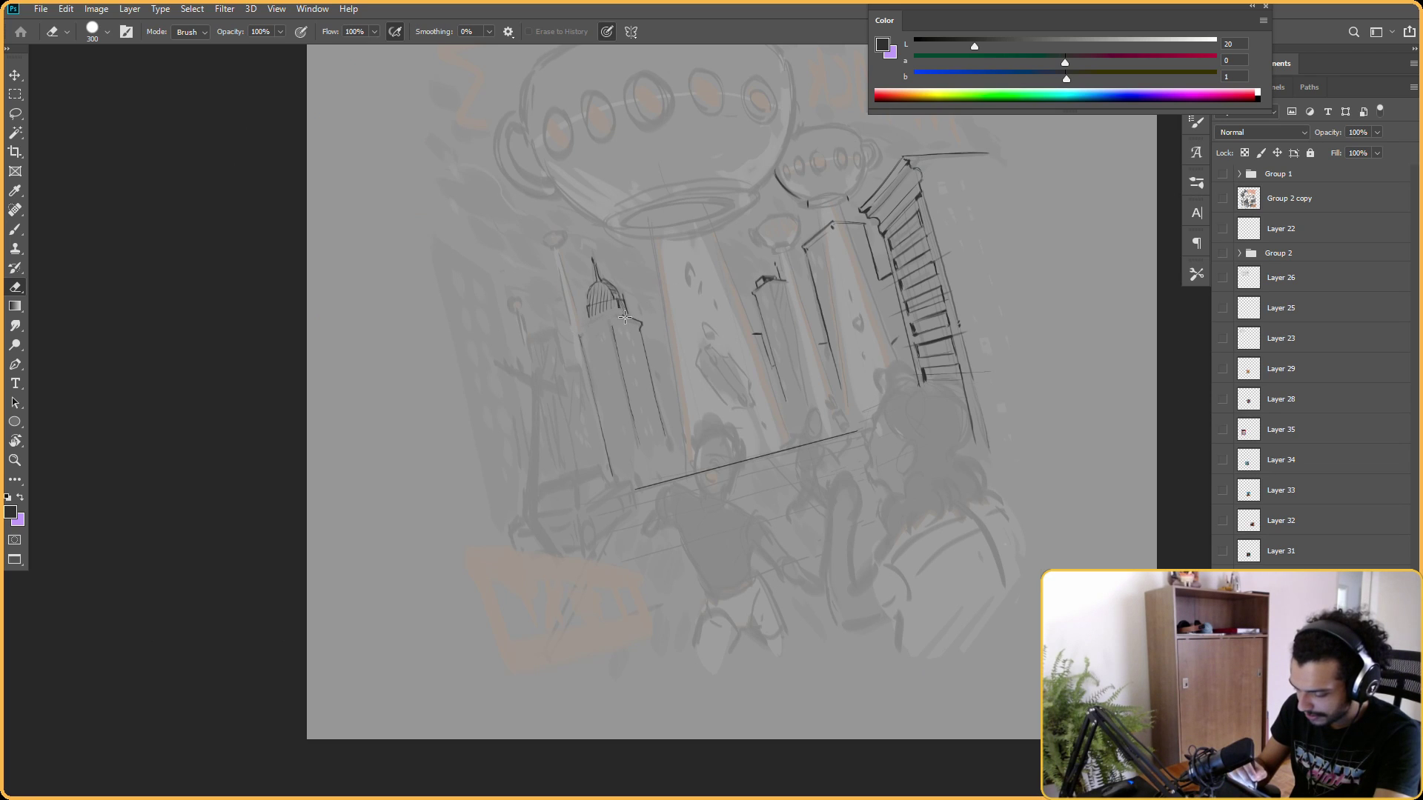
{"action": "key", "text": "r"}
{"action": "left_click_drag", "start_coordinate": [635, 323], "coordinate": [919, 110]}
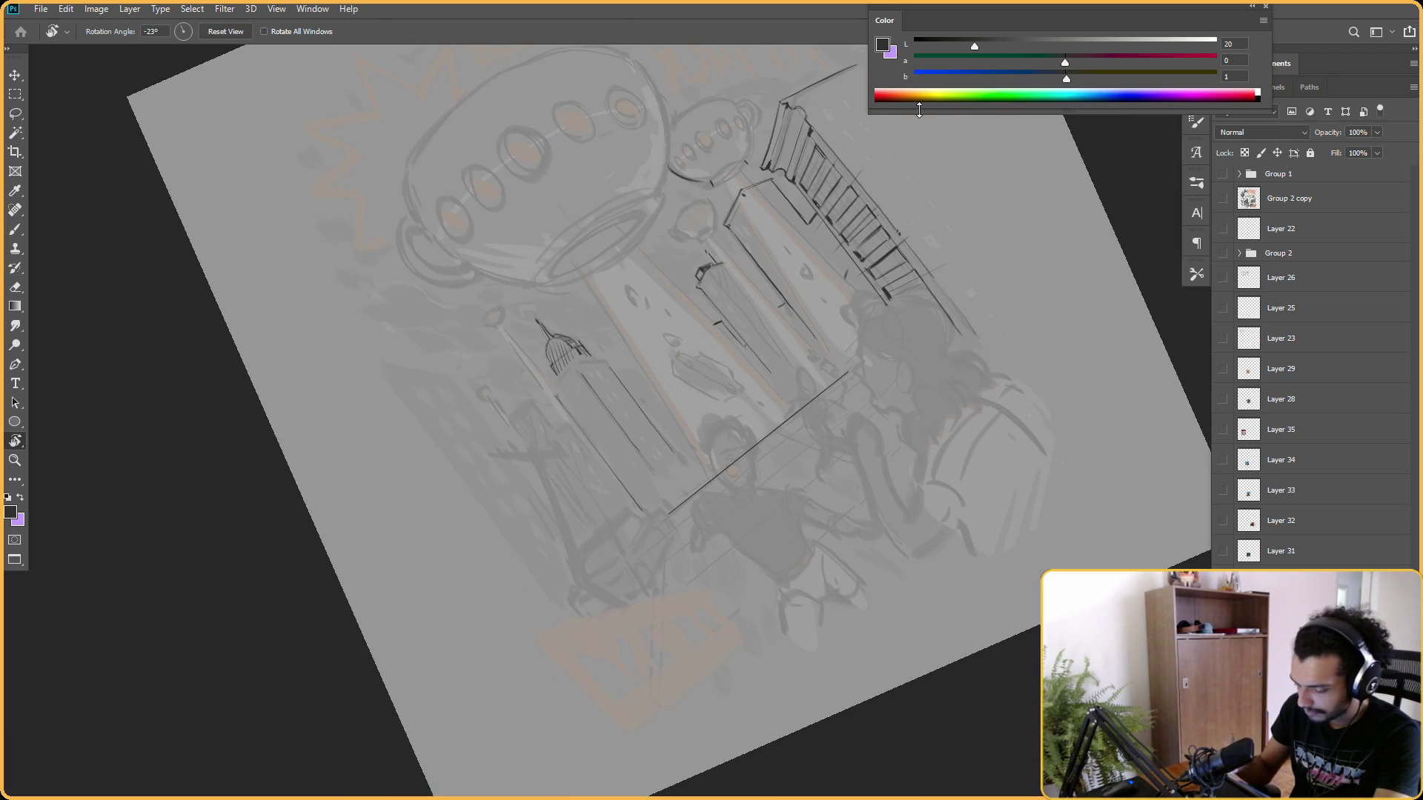
{"action": "key", "text": "Escape"}
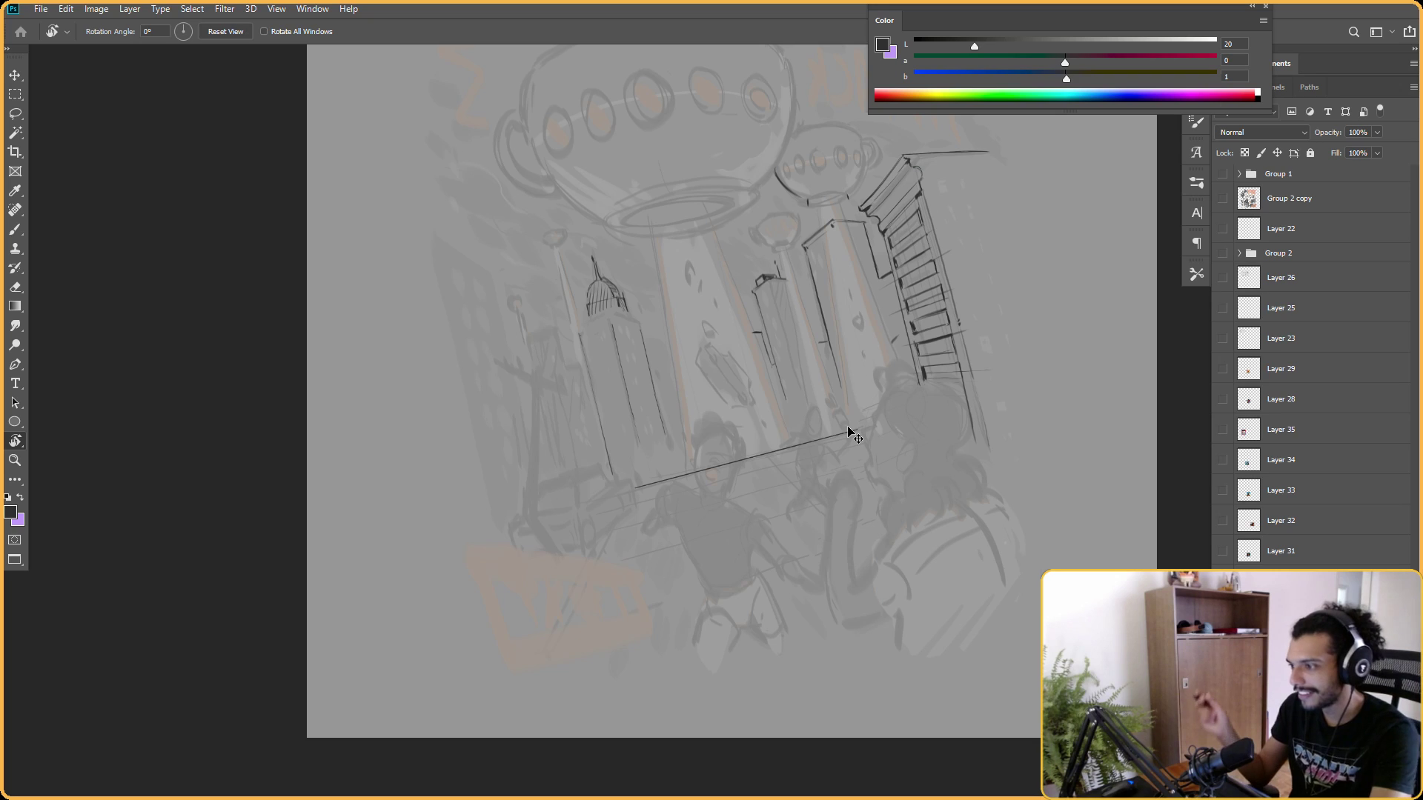
Ink and hatch the narrow building beside the middle tower, extending its edge down to the ground line.
{"action": "left_click_drag", "start_coordinate": [852, 430], "coordinate": [977, 230]}
{"action": "key", "text": "b"}
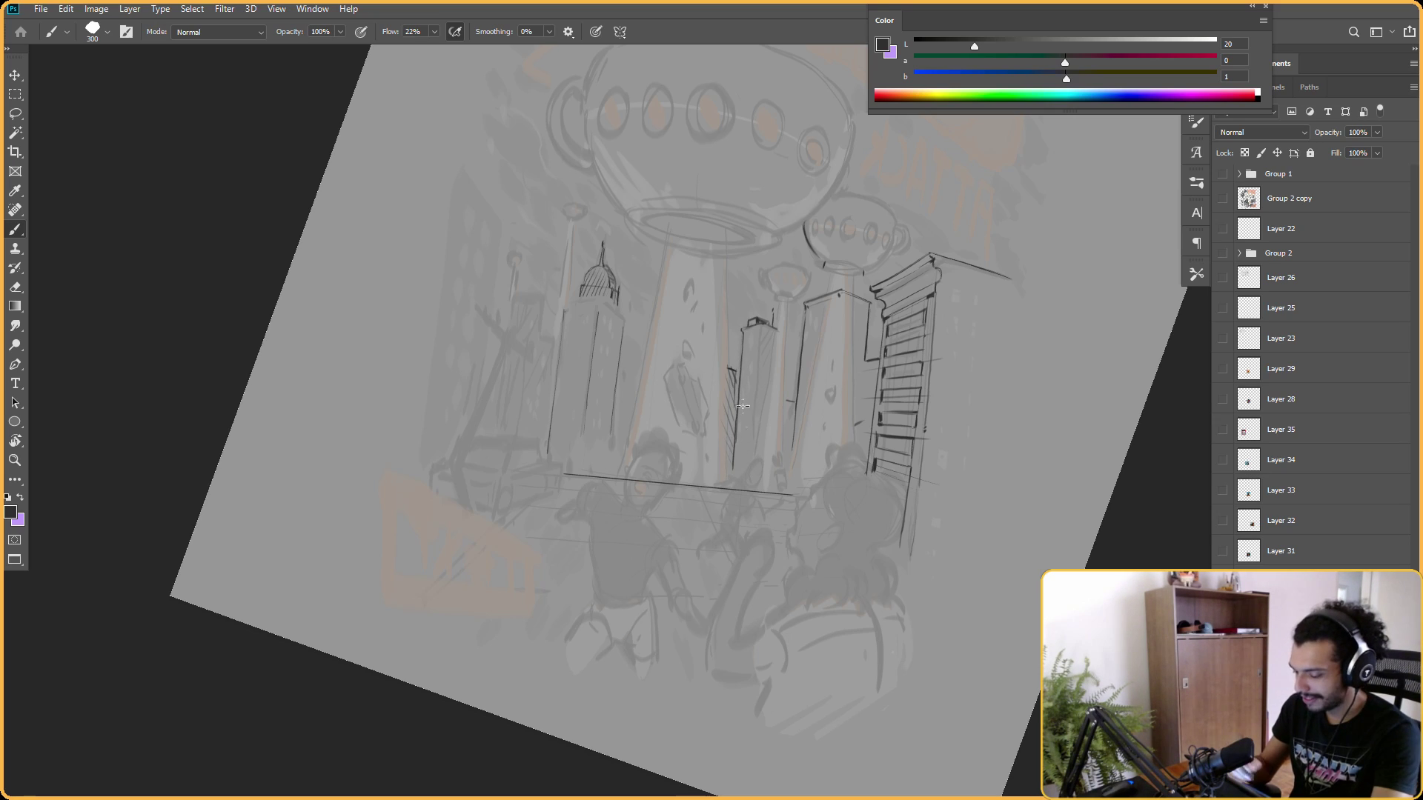
{"action": "key", "text": "e"}
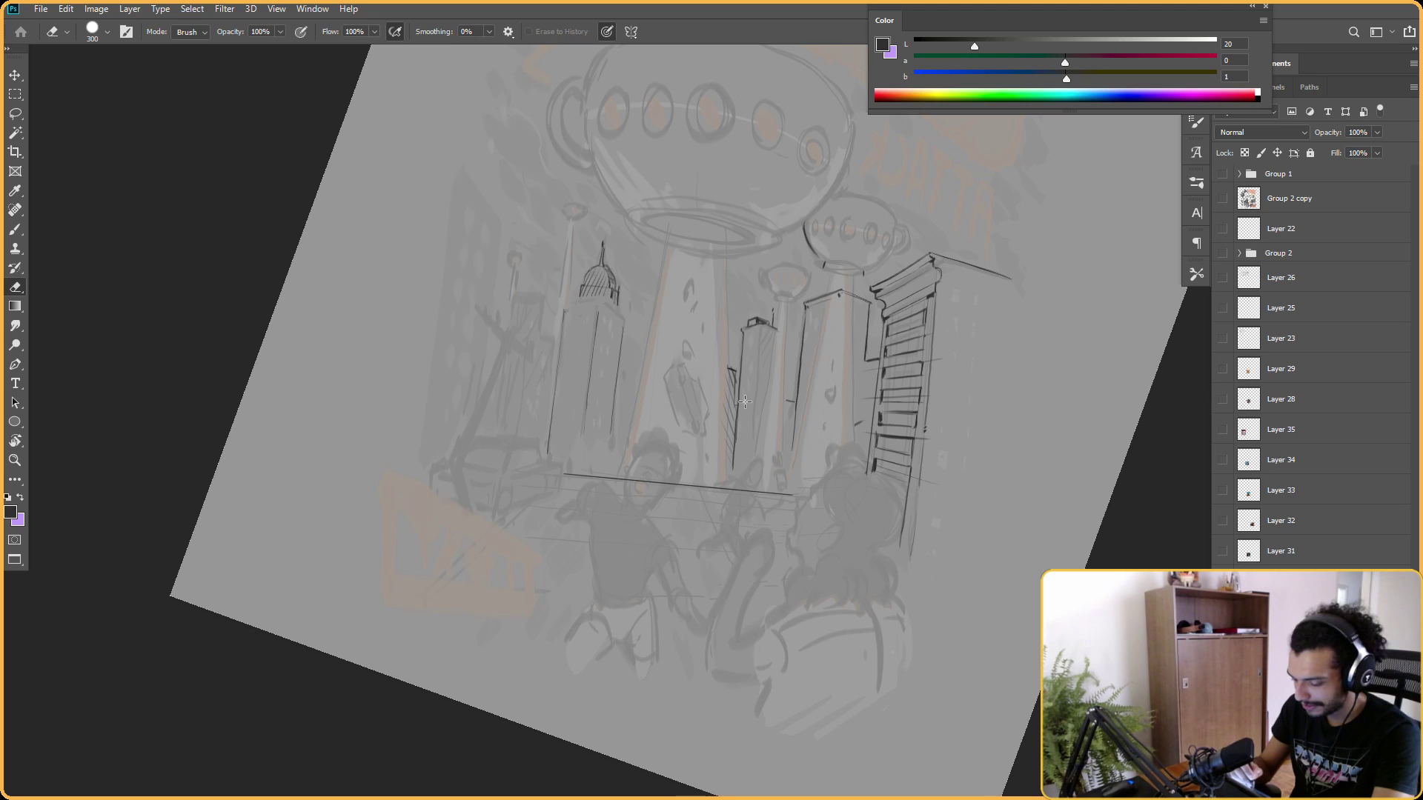
{"action": "key", "text": "b"}
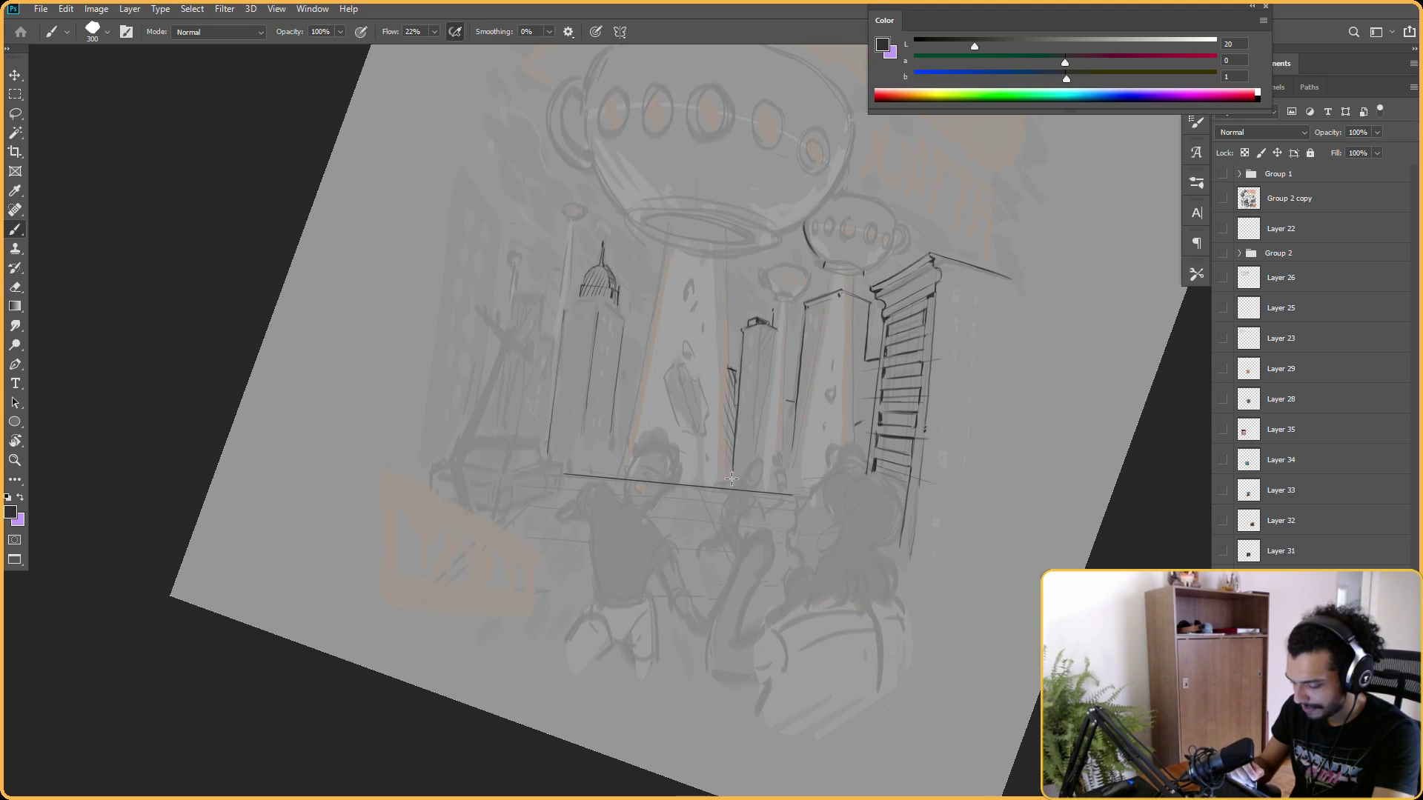
{"action": "scroll", "coordinate": [929, 207], "scroll_direction": "up", "scroll_amount": 3}
Ink the rooftop antenna, roofline and right edge of the middle tower.
{"action": "key", "text": "r"}
{"action": "left_click_drag", "start_coordinate": [929, 207], "coordinate": [843, 196]}
{"action": "key", "text": "Escape"}
{"action": "key", "text": "b"}
{"action": "key", "text": "r"}
{"action": "mouse_move", "coordinate": [968, 245]}
{"action": "left_mouse_down"}
{"action": "mouse_move", "coordinate": [864, 317]}
{"action": "mouse_move", "coordinate": [933, 282]}
{"action": "left_mouse_up"}
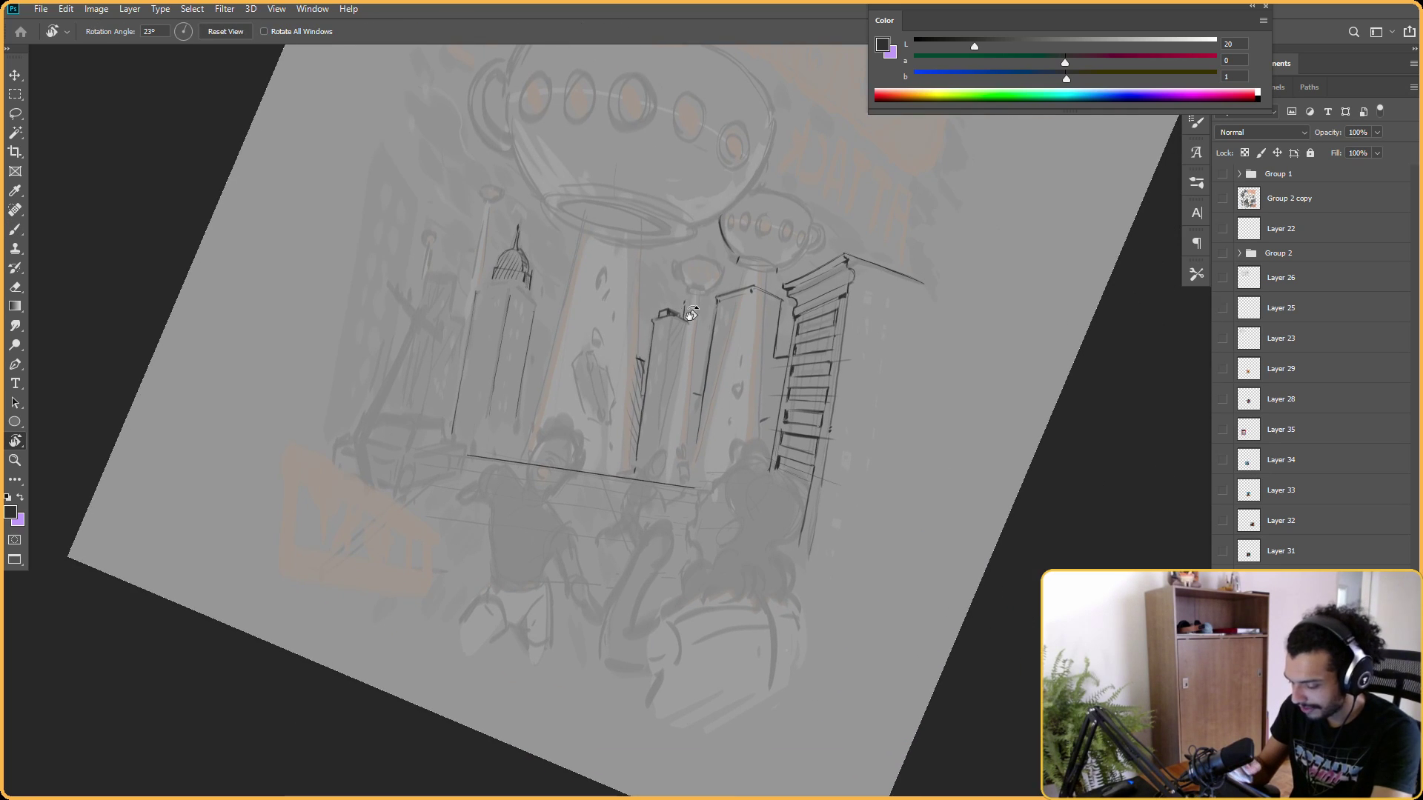
{"action": "key", "text": "b"}
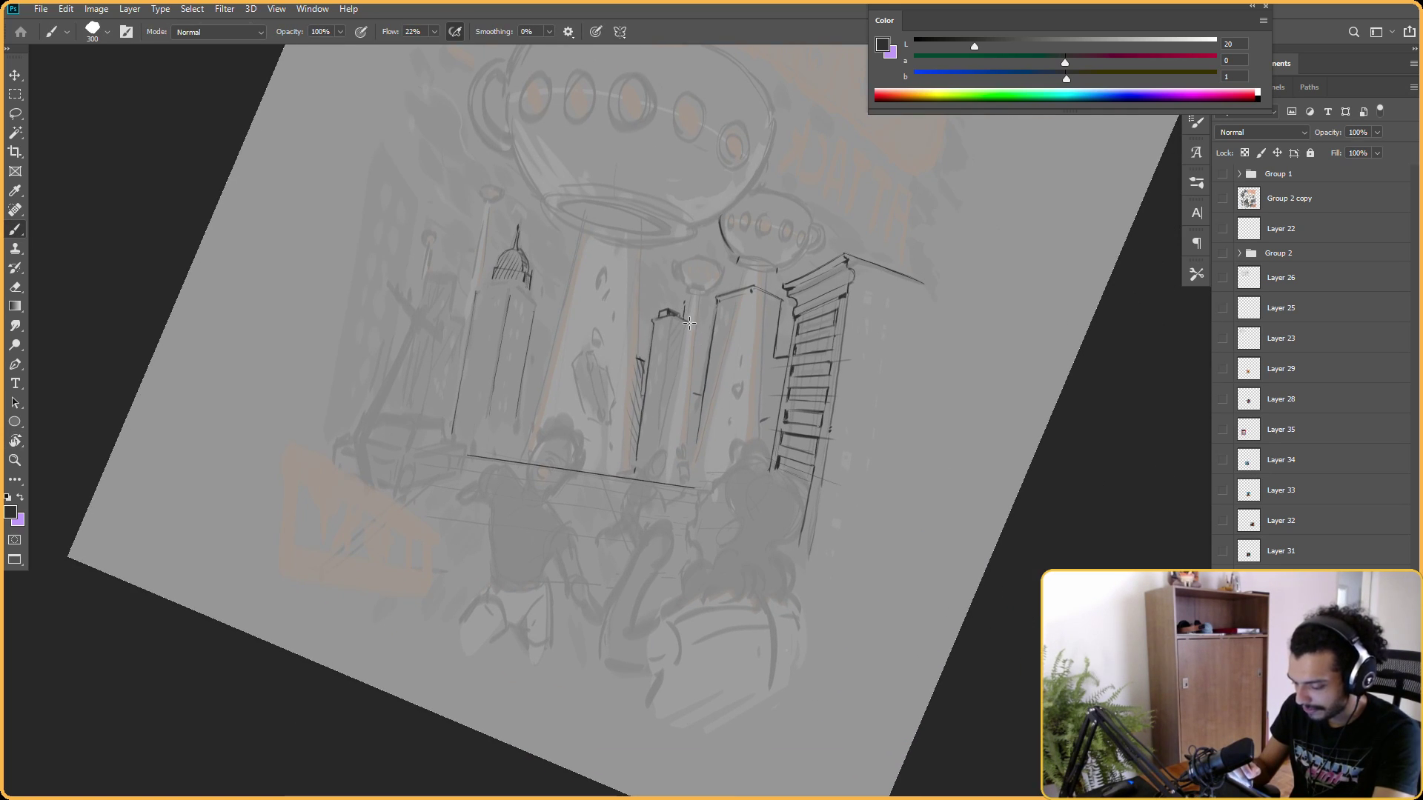
{"action": "mouse_move", "coordinate": [861, 276]}
{"action": "left_mouse_down"}
{"action": "mouse_move", "coordinate": [905, 275]}
{"action": "mouse_move", "coordinate": [948, 232]}
{"action": "left_mouse_up"}
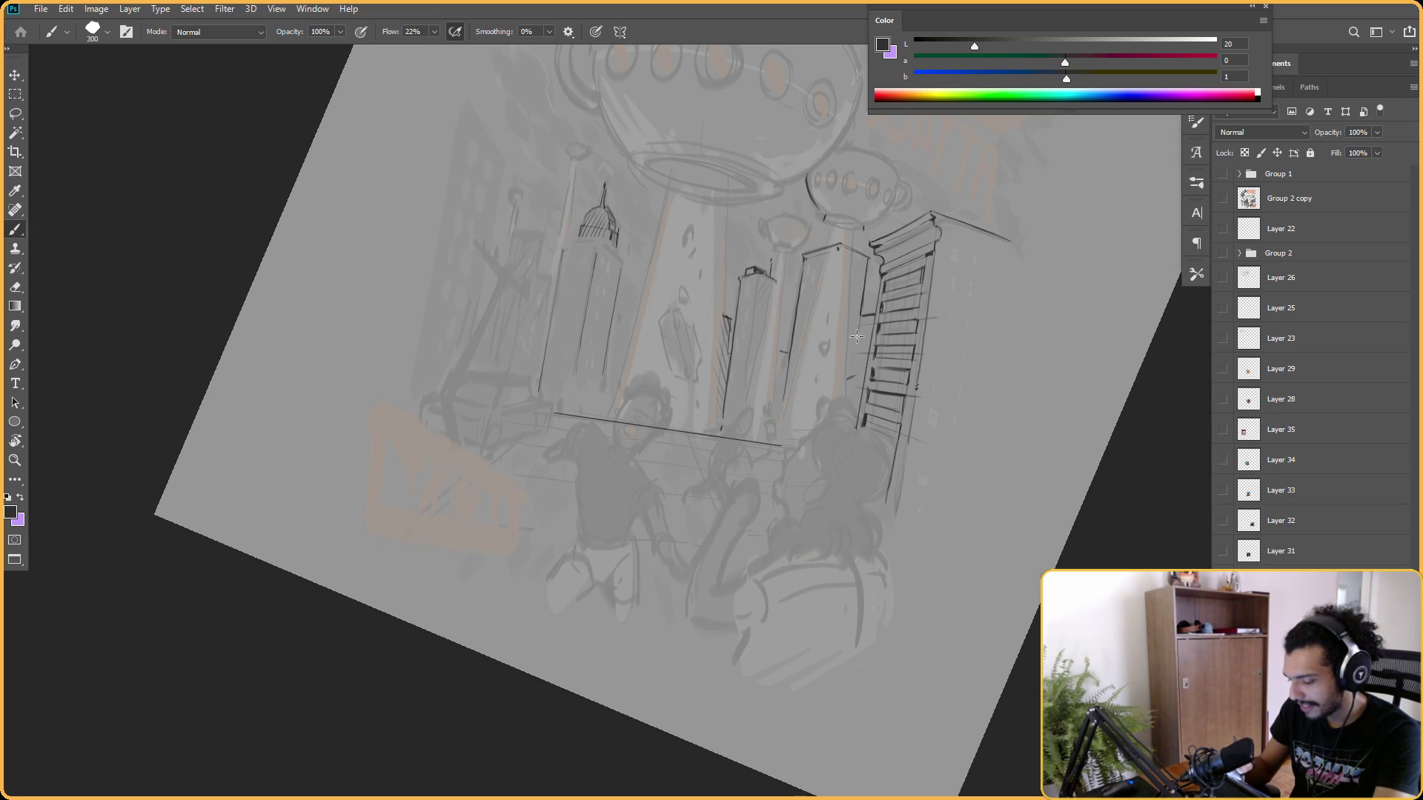
{"action": "mouse_move", "coordinate": [896, 273]}
{"action": "left_mouse_down"}
{"action": "mouse_move", "coordinate": [886, 318]}
{"action": "mouse_move", "coordinate": [921, 210]}
{"action": "mouse_move", "coordinate": [923, 271]}
{"action": "left_mouse_up"}
{"action": "key", "text": "r"}
{"action": "left_click_drag", "start_coordinate": [837, 255], "coordinate": [882, 271]}
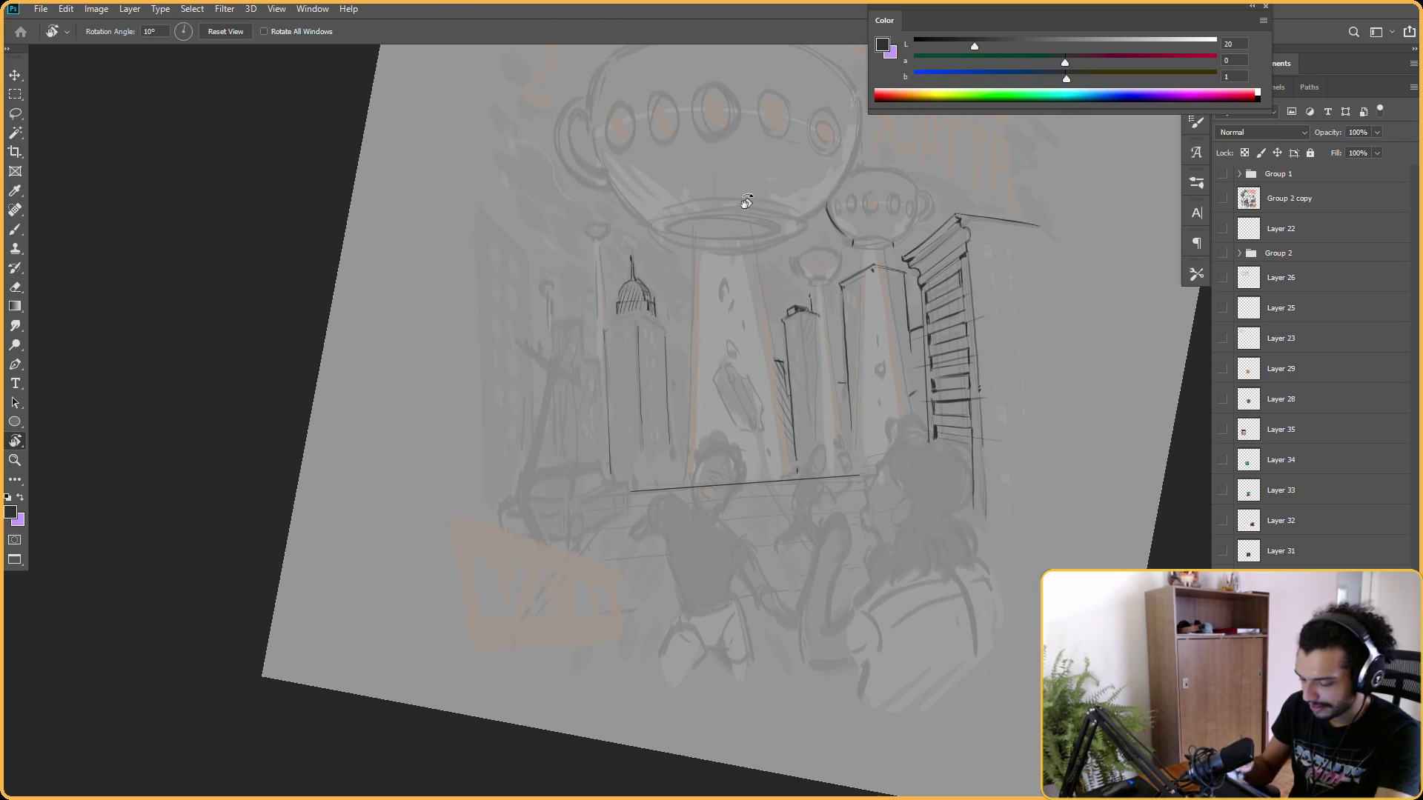
Brush the slanted roof edge of the far-left building with a short return at its corner.
{"action": "left_click_drag", "start_coordinate": [632, 329], "coordinate": [601, 340]}
{"action": "left_click_drag", "start_coordinate": [742, 243], "coordinate": [957, 253]}
{"action": "mouse_move", "coordinate": [978, 162]}
{"action": "left_mouse_down"}
{"action": "mouse_move", "coordinate": [991, 225]}
{"action": "mouse_move", "coordinate": [934, 229]}
{"action": "left_mouse_up"}
{"action": "key", "text": "b"}
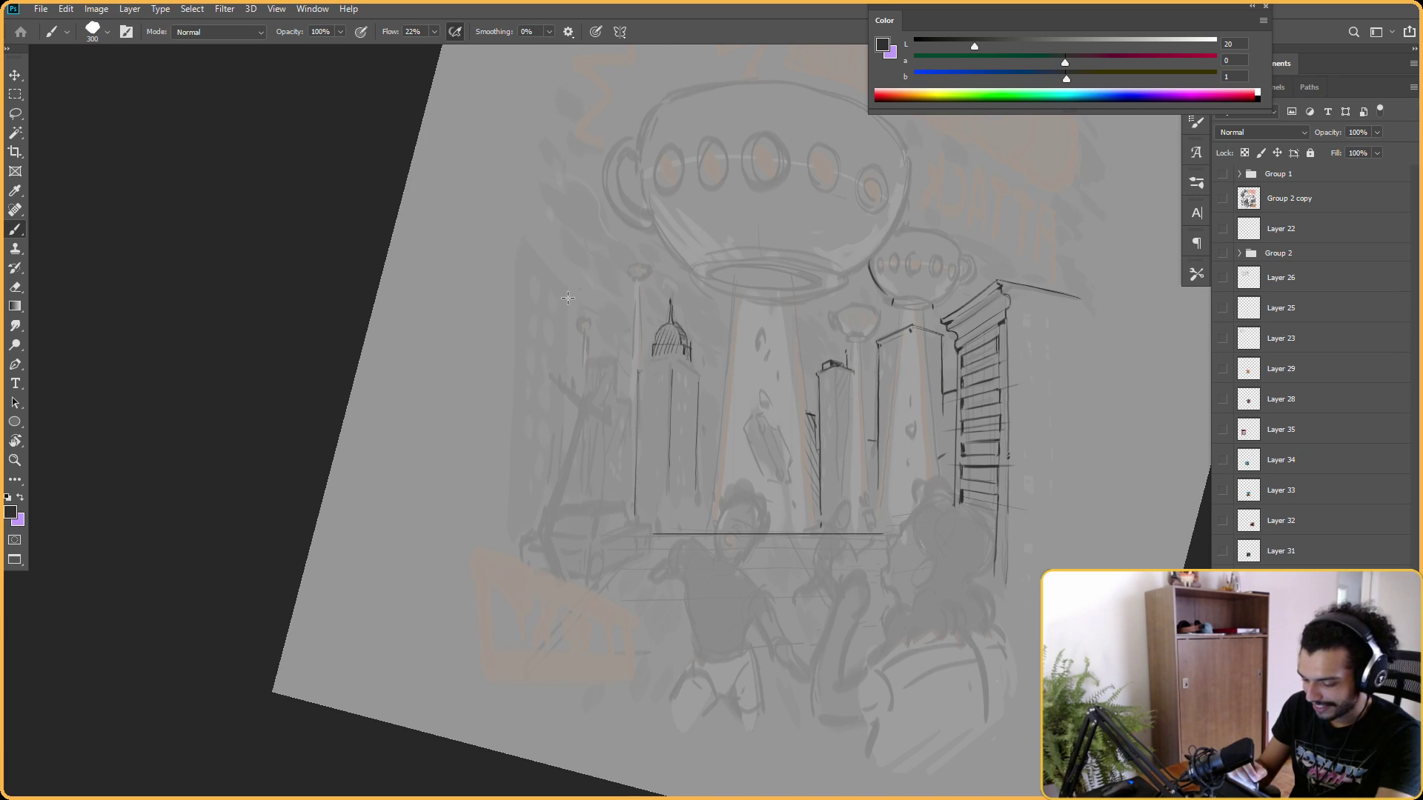
{"action": "mouse_move", "coordinate": [571, 252]}
{"action": "left_mouse_down"}
{"action": "mouse_move", "coordinate": [826, 269]}
{"action": "mouse_move", "coordinate": [946, 318]}
{"action": "mouse_move", "coordinate": [730, 238]}
{"action": "left_mouse_up"}
{"action": "key", "text": "e"}
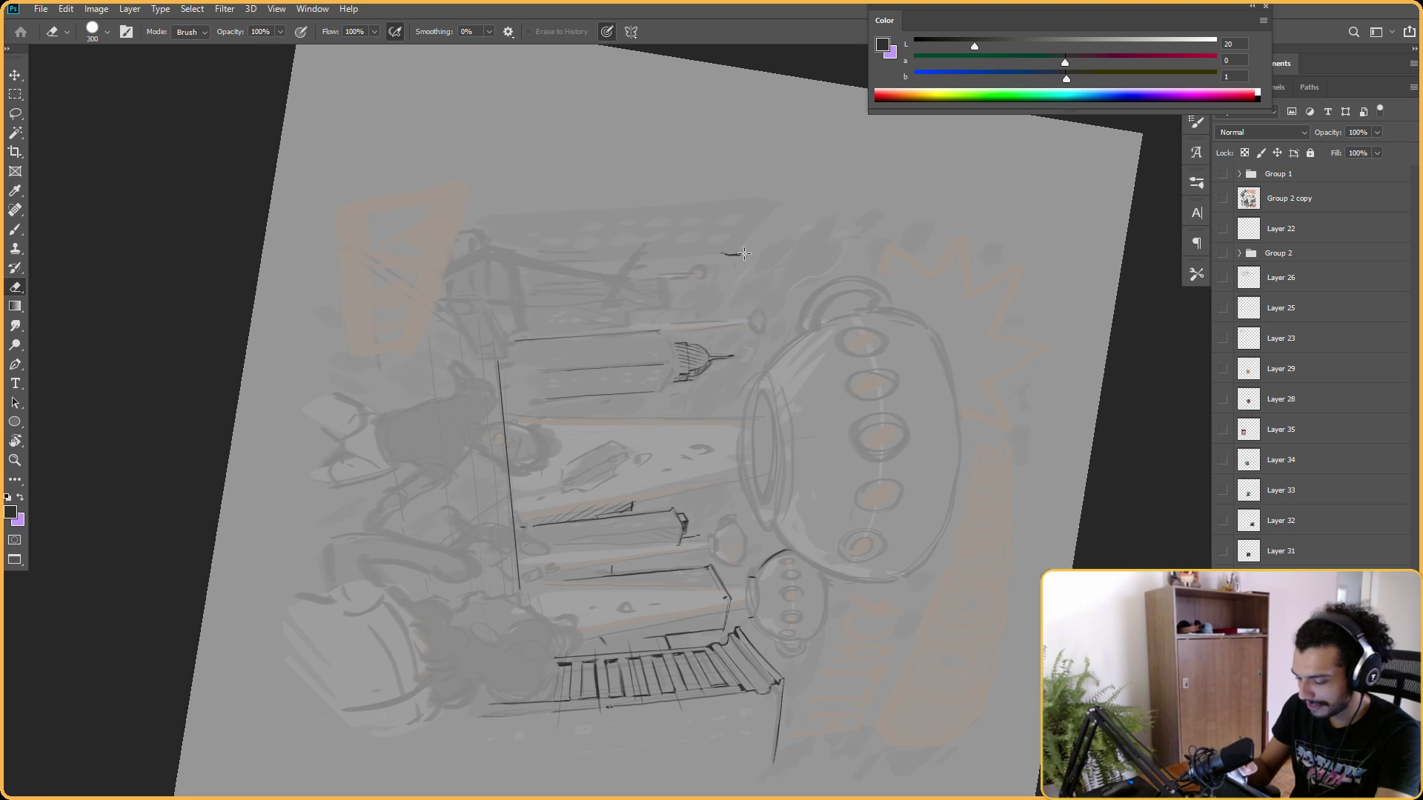
{"action": "key", "text": "r"}
{"action": "left_click_drag", "start_coordinate": [864, 143], "coordinate": [706, 190]}
{"action": "key", "text": "e"}
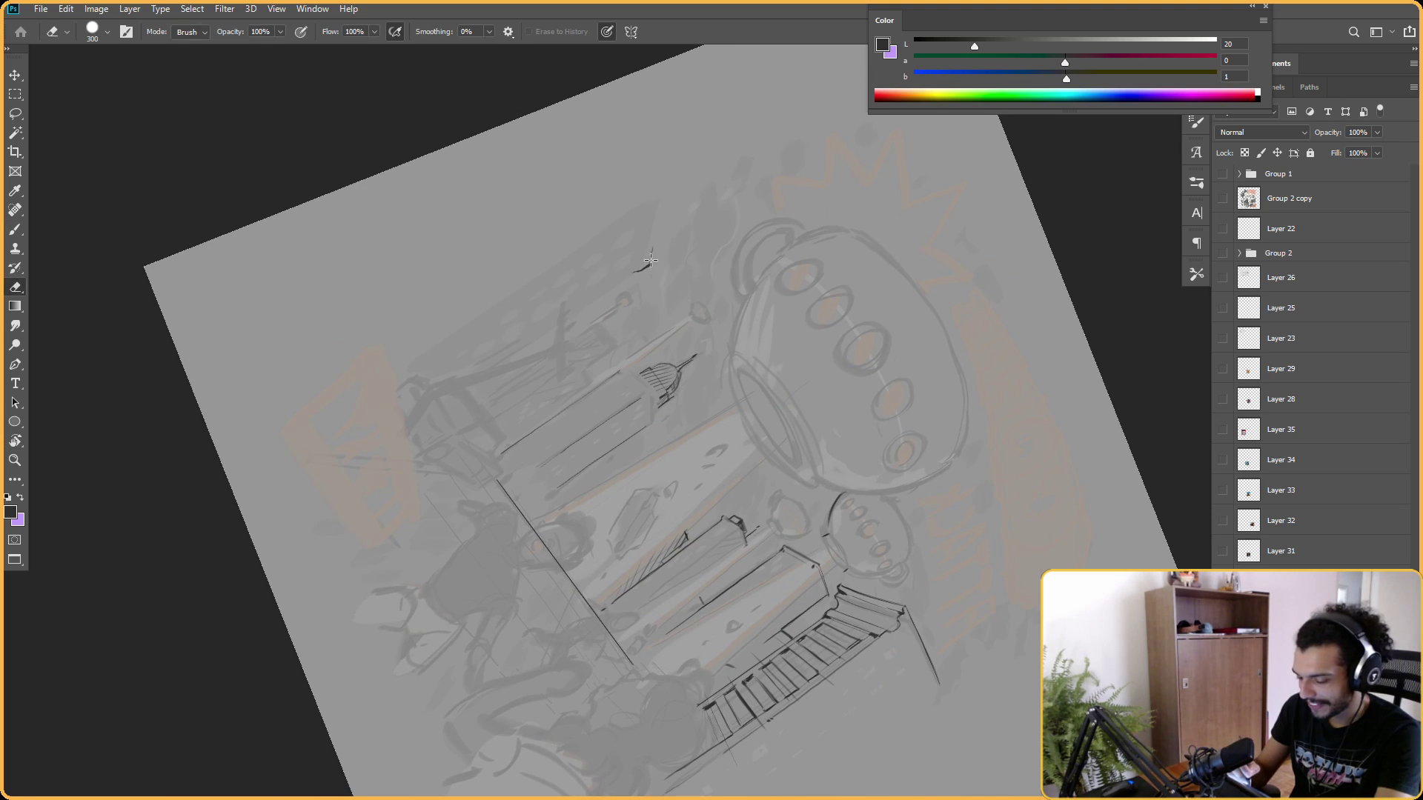
{"action": "key", "text": "b"}
{"action": "mouse_move", "coordinate": [649, 267]}
{"action": "left_mouse_down"}
{"action": "mouse_move", "coordinate": [667, 200]}
{"action": "mouse_move", "coordinate": [927, 324]}
{"action": "mouse_move", "coordinate": [943, 229]}
{"action": "mouse_move", "coordinate": [724, 318]}
{"action": "mouse_move", "coordinate": [741, 234]}
{"action": "mouse_move", "coordinate": [851, 293]}
{"action": "left_mouse_up"}
{"action": "key", "text": "r"}
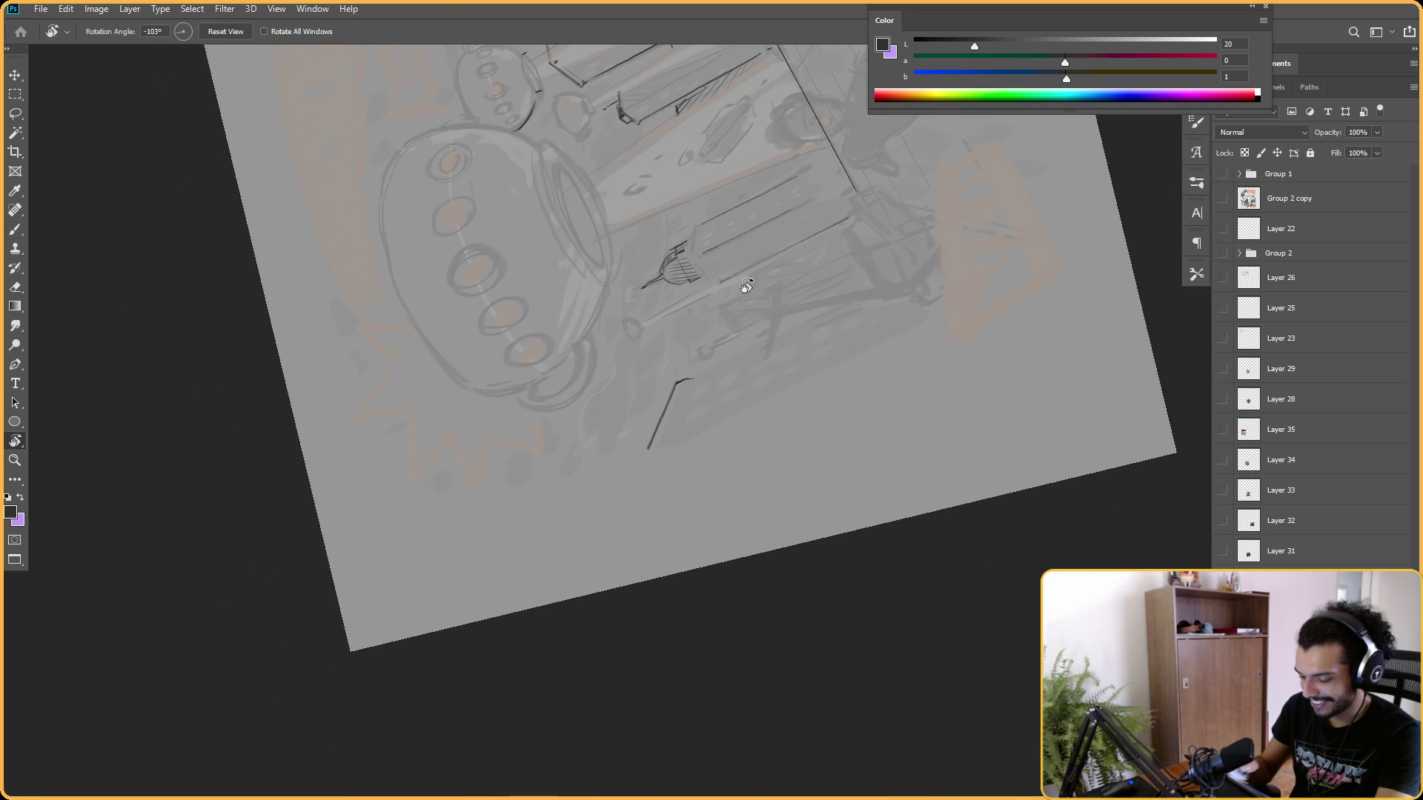
Try to ink an inner line parallel to the far-left building's slanted roof edge.
{"action": "key", "text": "b"}
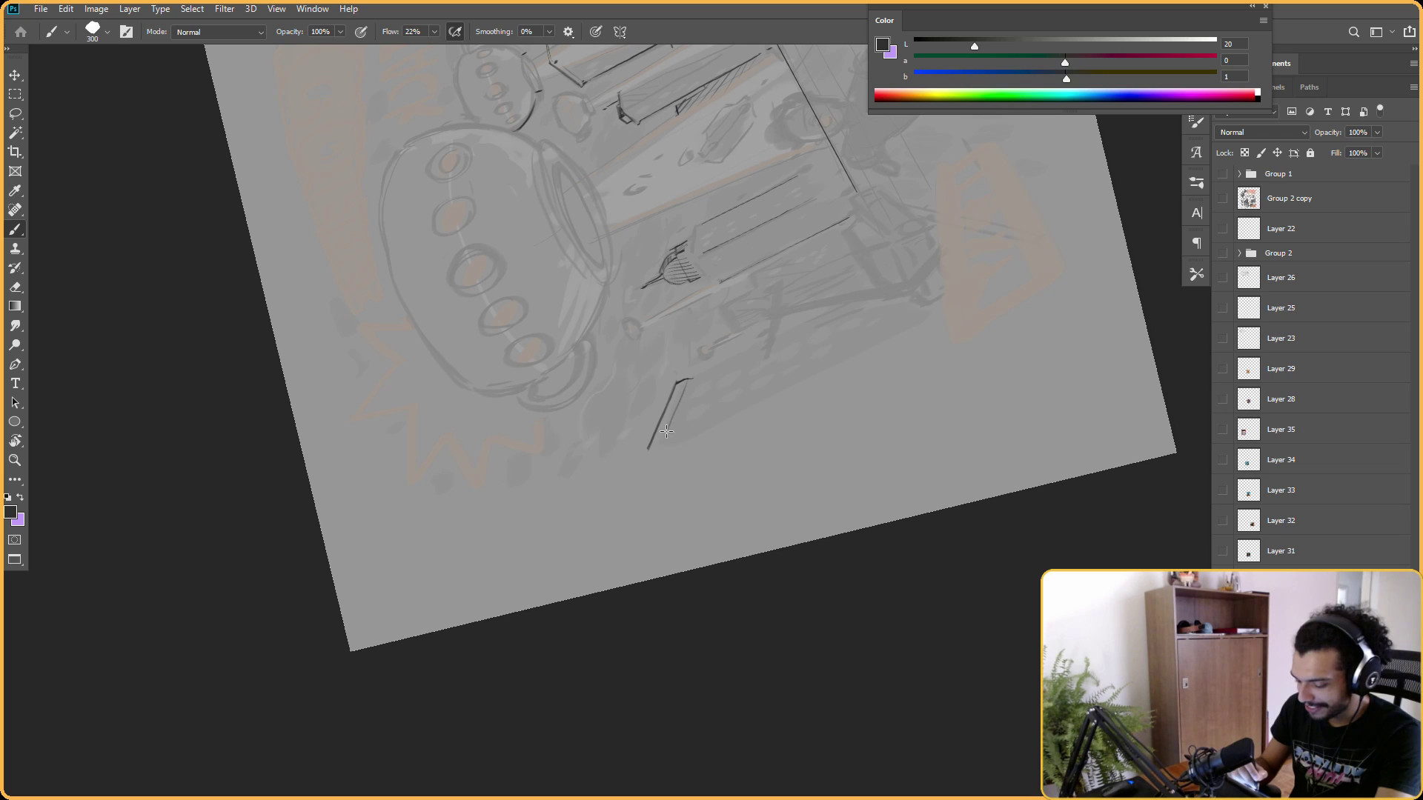
{"action": "left_click_drag", "start_coordinate": [689, 379], "coordinate": [666, 437]}
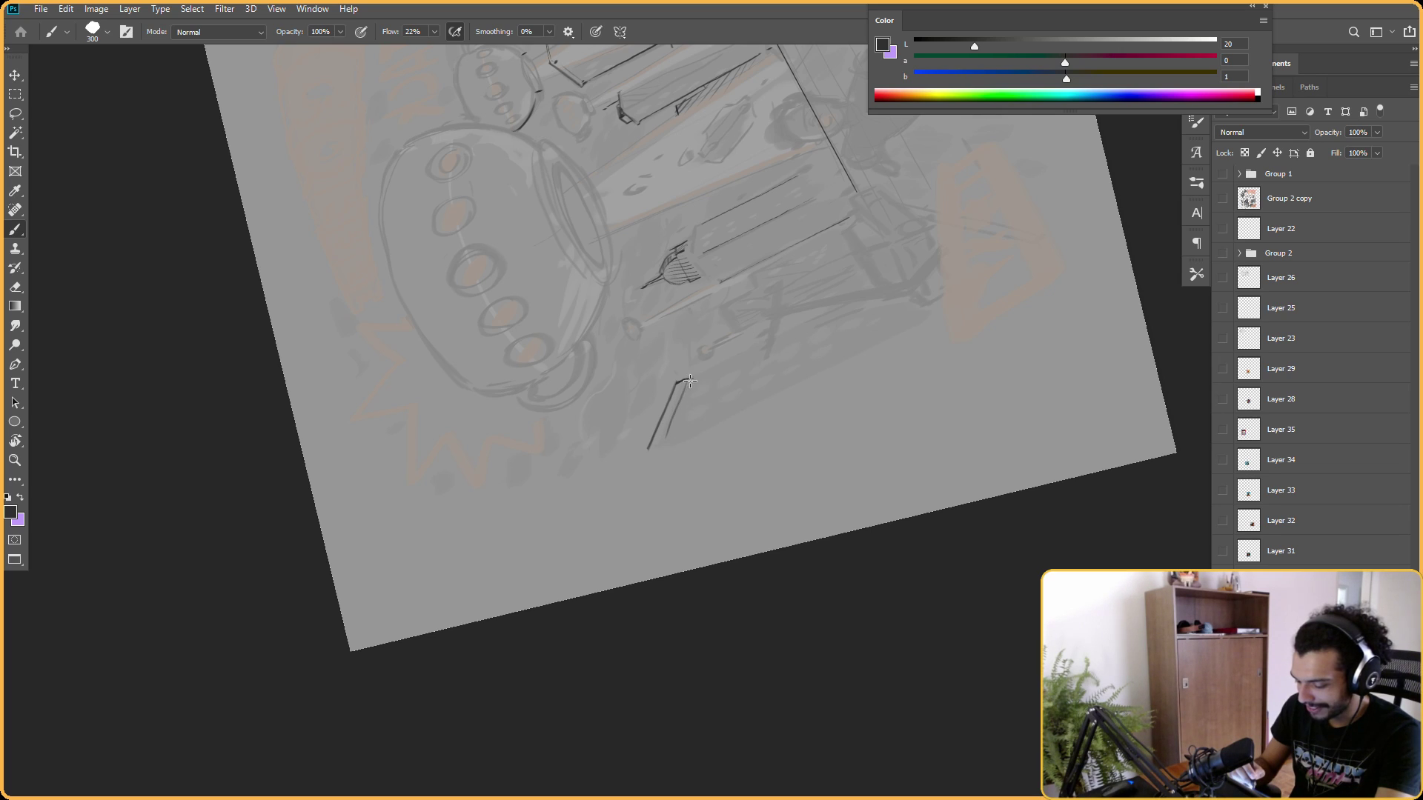
{"action": "key", "text": "ctrl+z"}
{"action": "key", "text": "ctrl+z"}
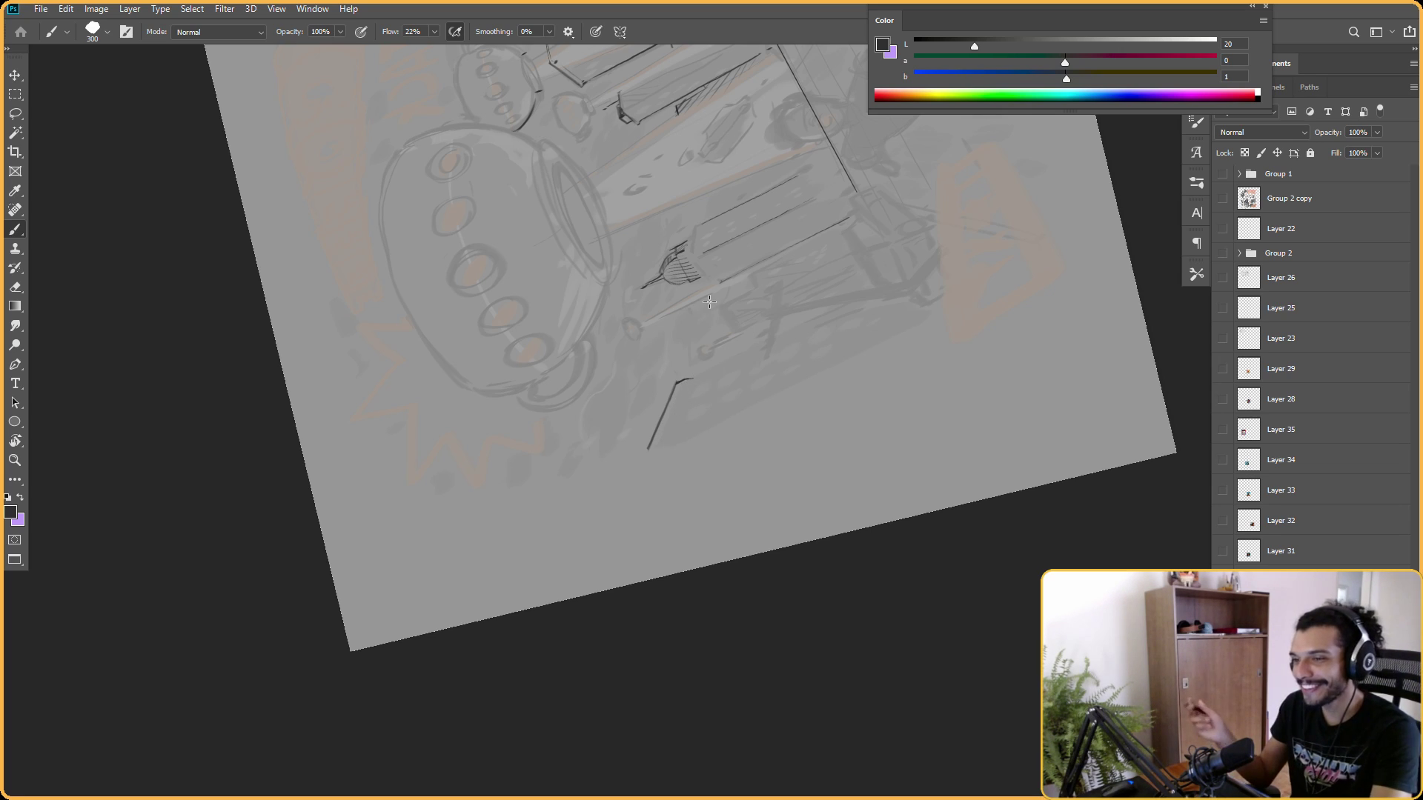
Ink the parallel inner line of the far-left building's roof ledge.
{"action": "scroll", "coordinate": [899, 276], "scroll_direction": "down", "scroll_amount": 2}
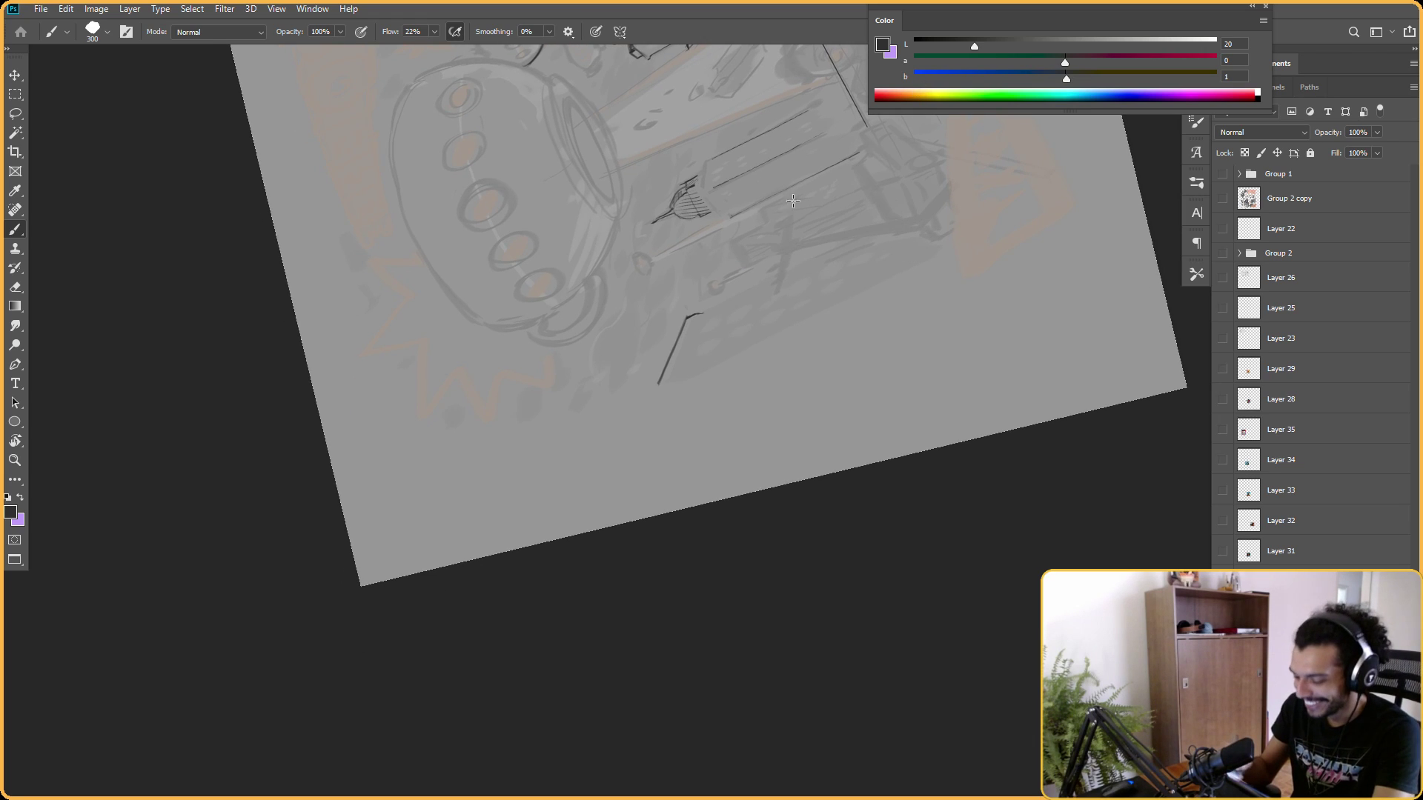
{"action": "left_click_drag", "start_coordinate": [697, 315], "coordinate": [677, 371]}
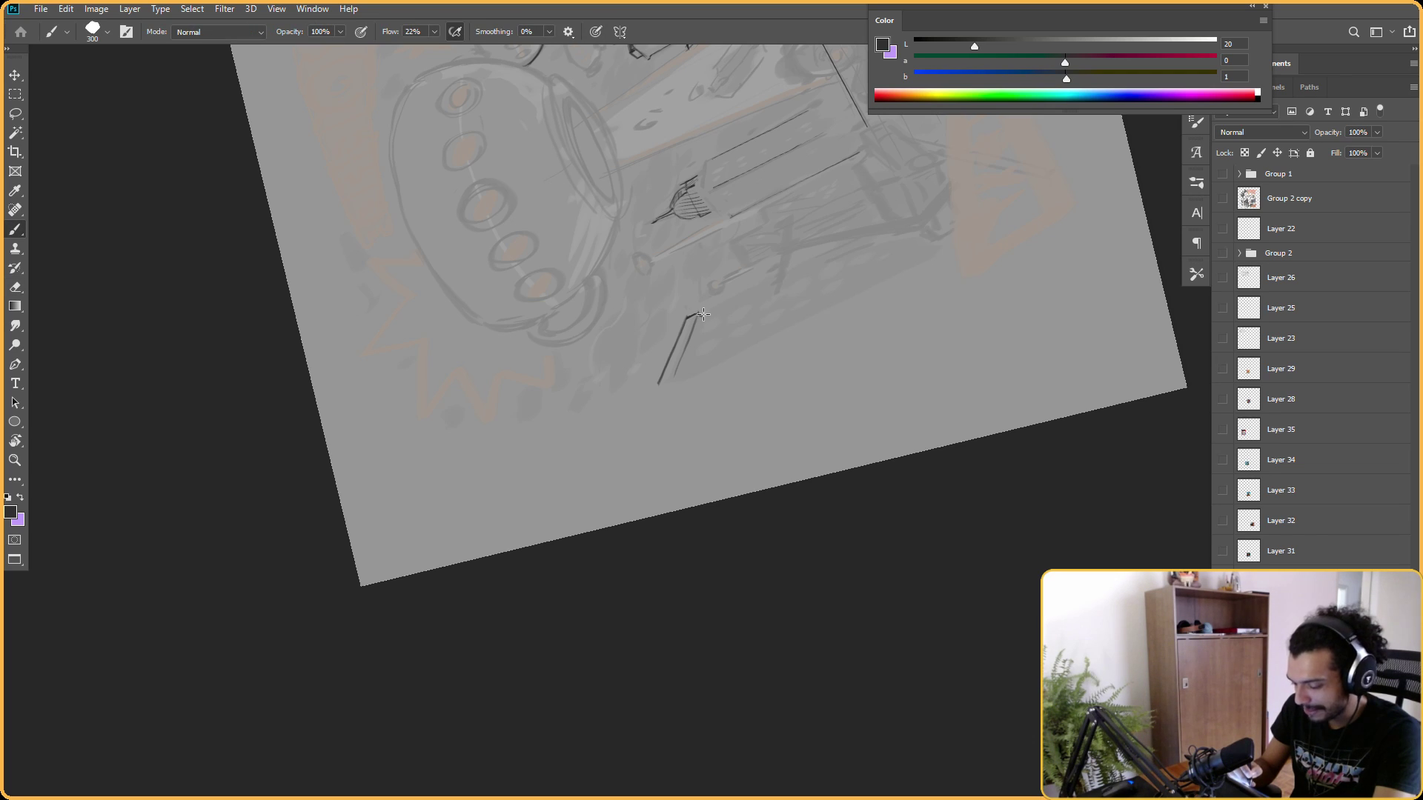
{"action": "key", "text": "e"}
{"action": "key", "text": "Escape"}
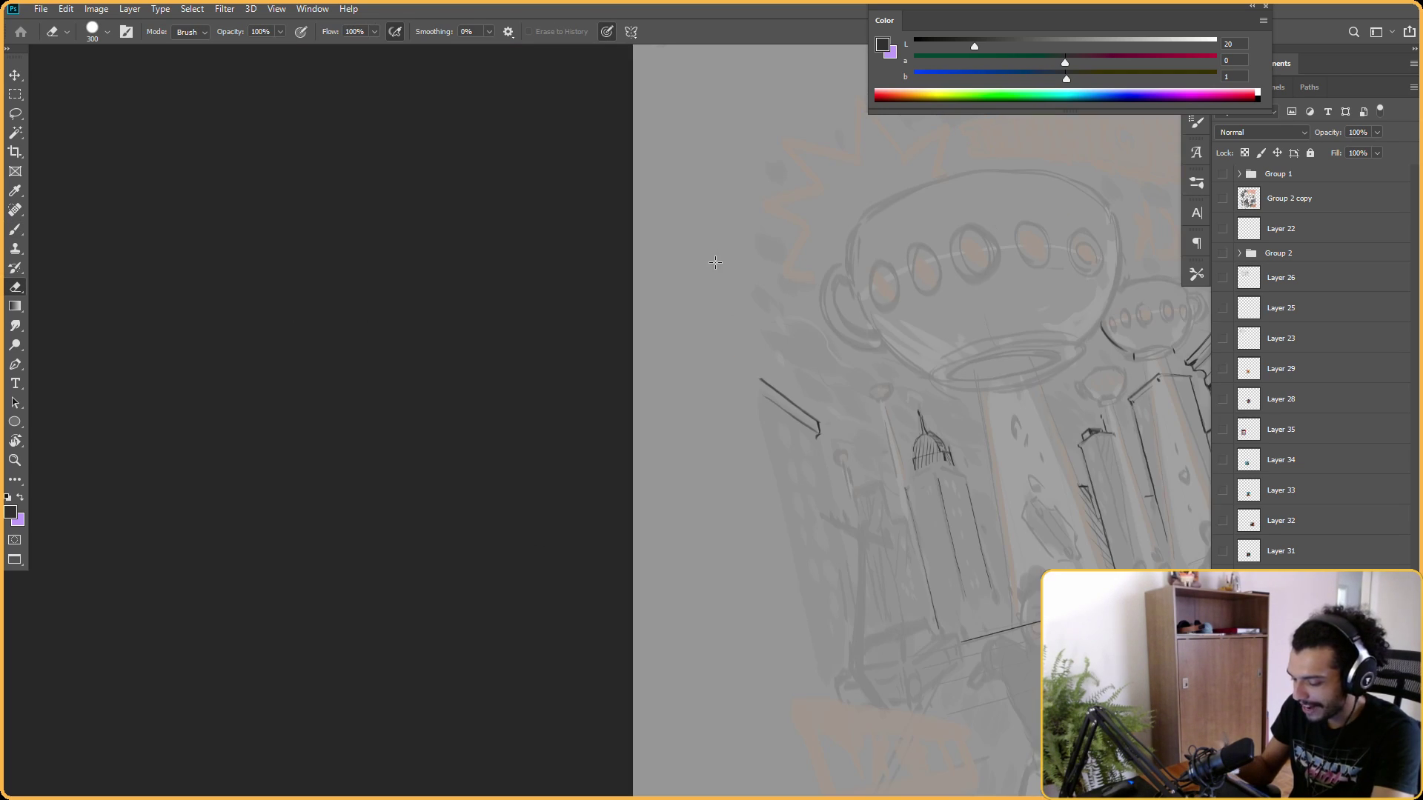
Try to draw a straight vertical edge down from the far-left building's roof corner.
{"action": "key", "text": "r"}
{"action": "mouse_move", "coordinate": [825, 254]}
{"action": "left_mouse_down"}
{"action": "mouse_move", "coordinate": [926, 245]}
{"action": "mouse_move", "coordinate": [1033, 292]}
{"action": "mouse_move", "coordinate": [1010, 222]}
{"action": "mouse_move", "coordinate": [989, 214]}
{"action": "mouse_move", "coordinate": [1011, 220]}
{"action": "left_mouse_up"}
{"action": "key", "text": "b"}
{"action": "key", "text": "r"}
{"action": "key", "text": "b"}
{"action": "left_click", "coordinate": [729, 321]}
{"action": "left_click", "coordinate": [730, 524], "text": "shift"}
{"action": "scroll", "coordinate": [975, 244], "scroll_direction": "right", "scroll_amount": 3}
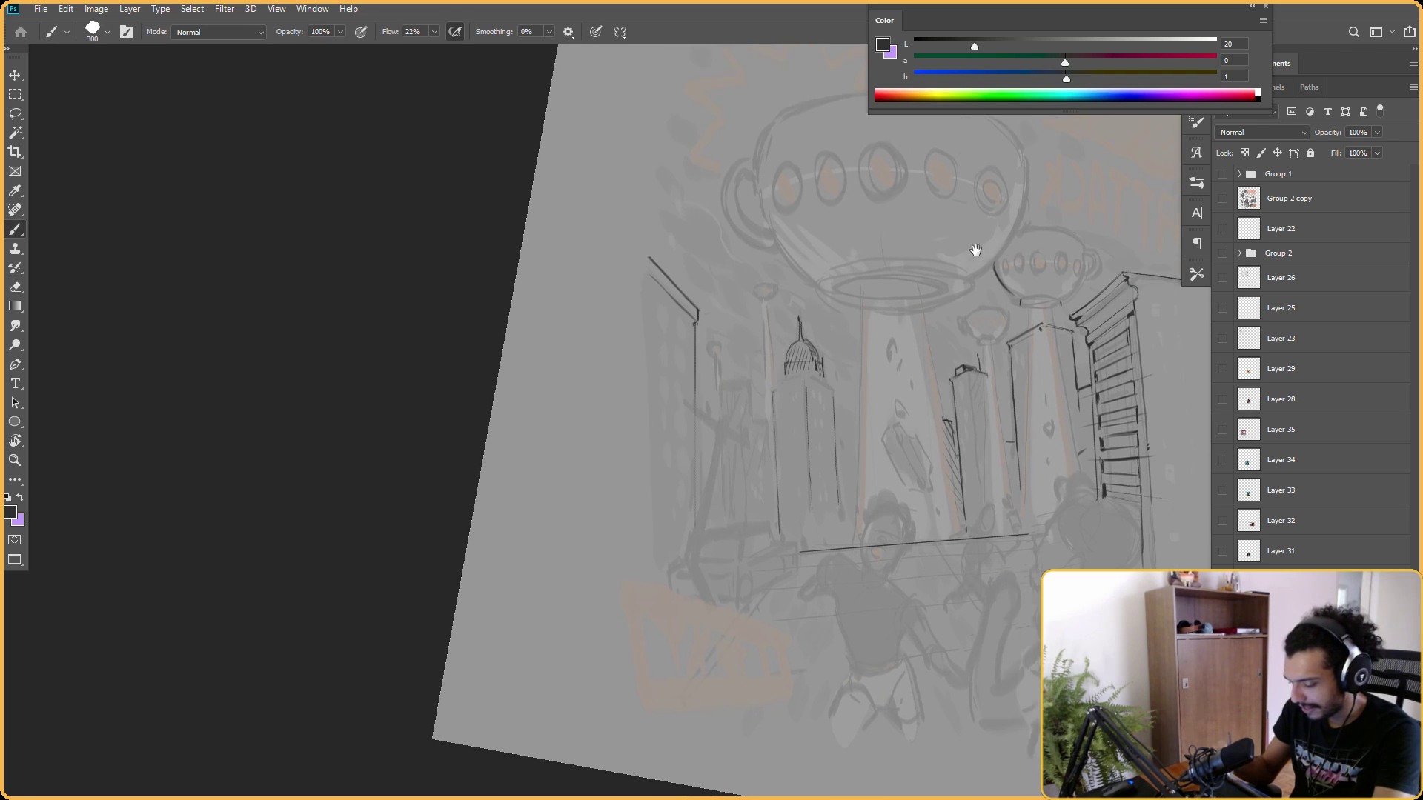
Ink the long vertical edge of the far-left building, running down from its roof corner.
{"action": "key", "text": "r"}
{"action": "left_click_drag", "start_coordinate": [972, 181], "coordinate": [976, 191]}
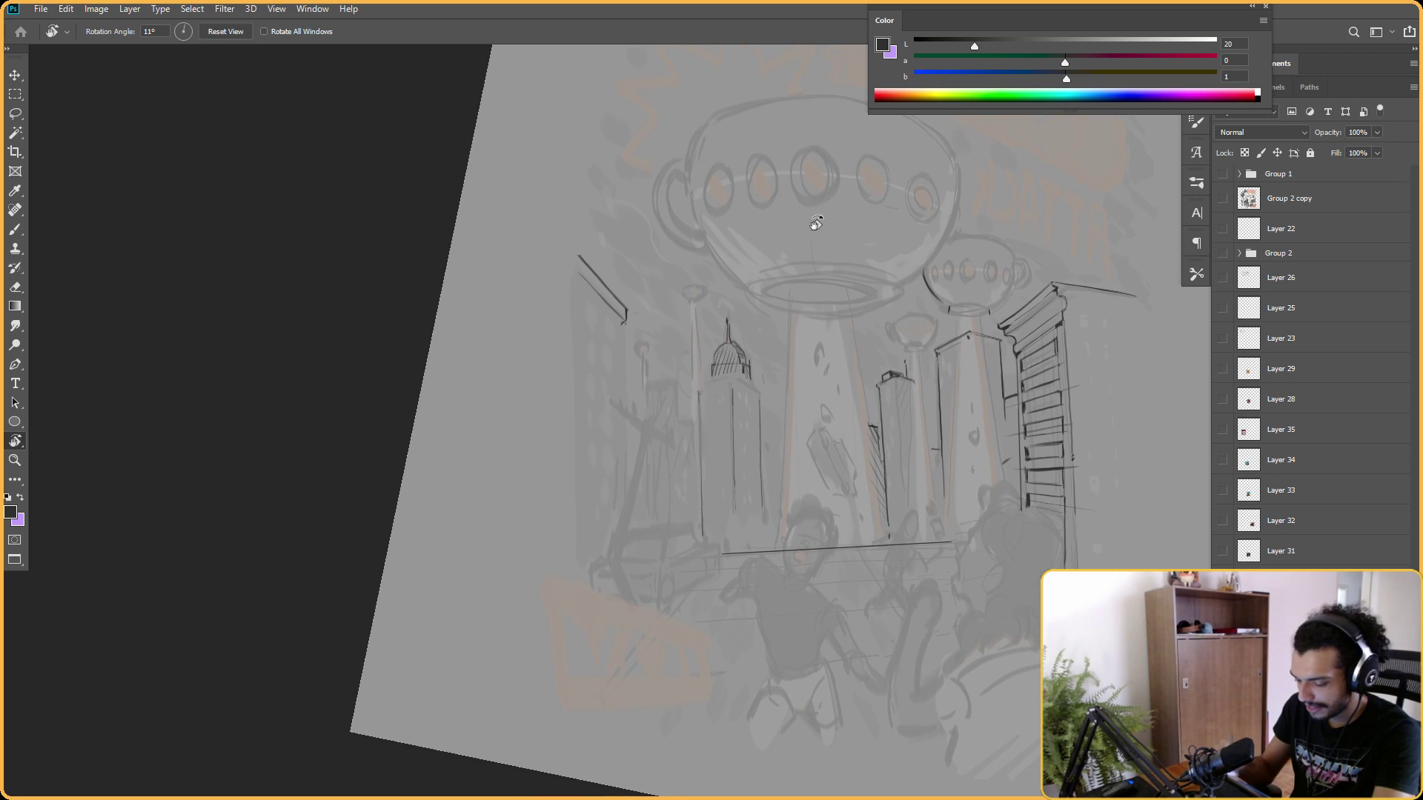
{"action": "key", "text": "b"}
{"action": "left_click_drag", "start_coordinate": [623, 320], "coordinate": [635, 507]}
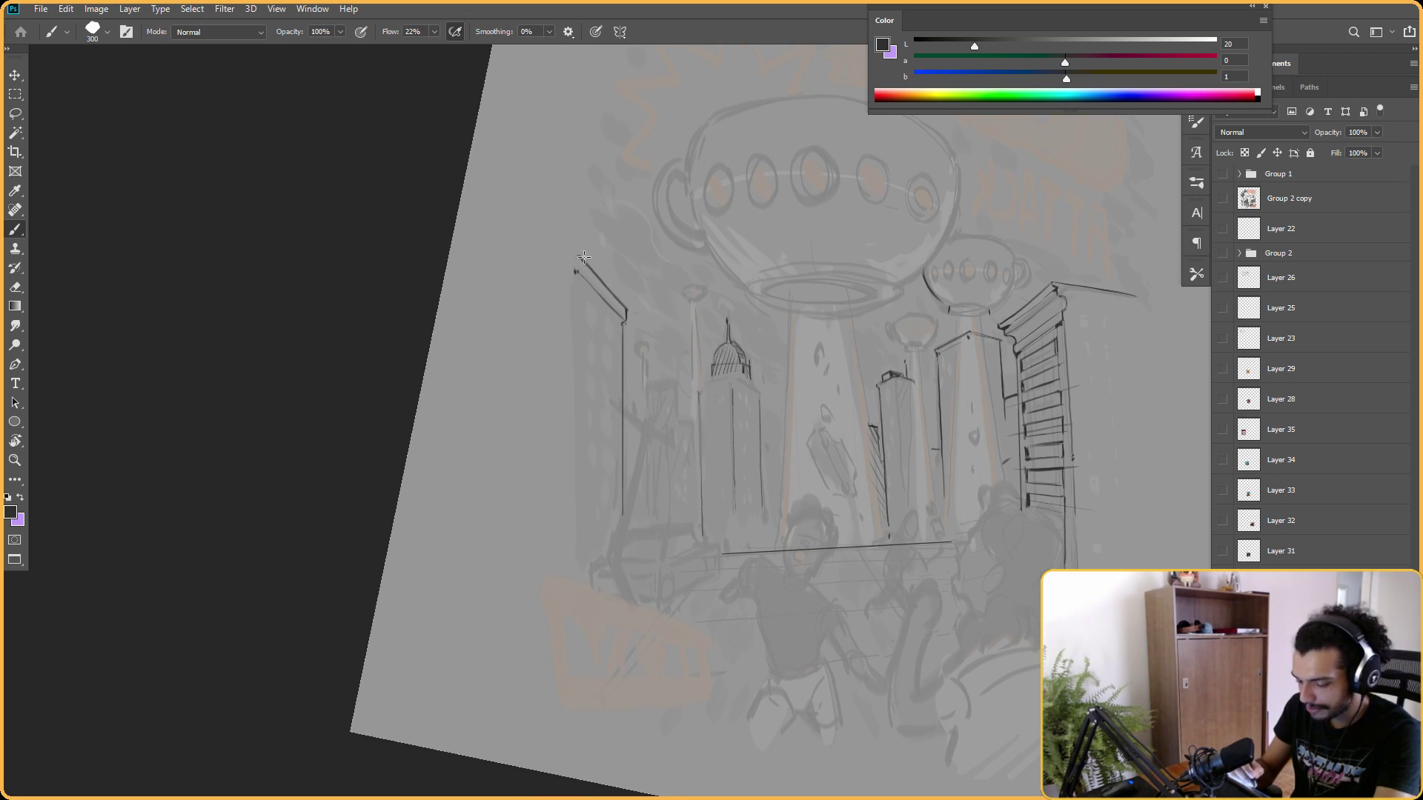
Thicken the inner line of the far-left building's roof ledge and darken its outer end.
{"action": "key", "text": "r"}
{"action": "mouse_move", "coordinate": [575, 268]}
{"action": "left_mouse_down"}
{"action": "mouse_move", "coordinate": [768, 222]}
{"action": "mouse_move", "coordinate": [701, 344]}
{"action": "left_mouse_up"}
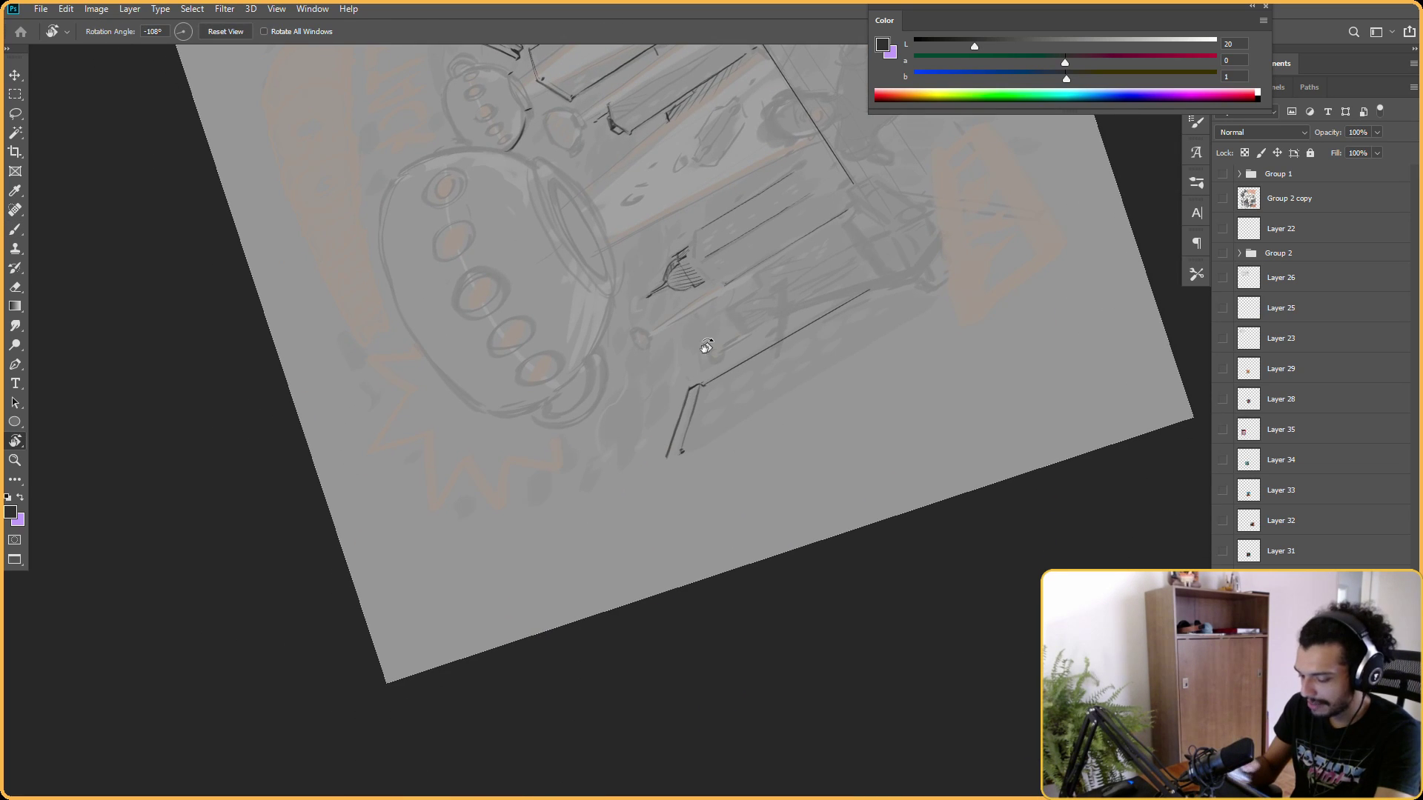
{"action": "key", "text": "b"}
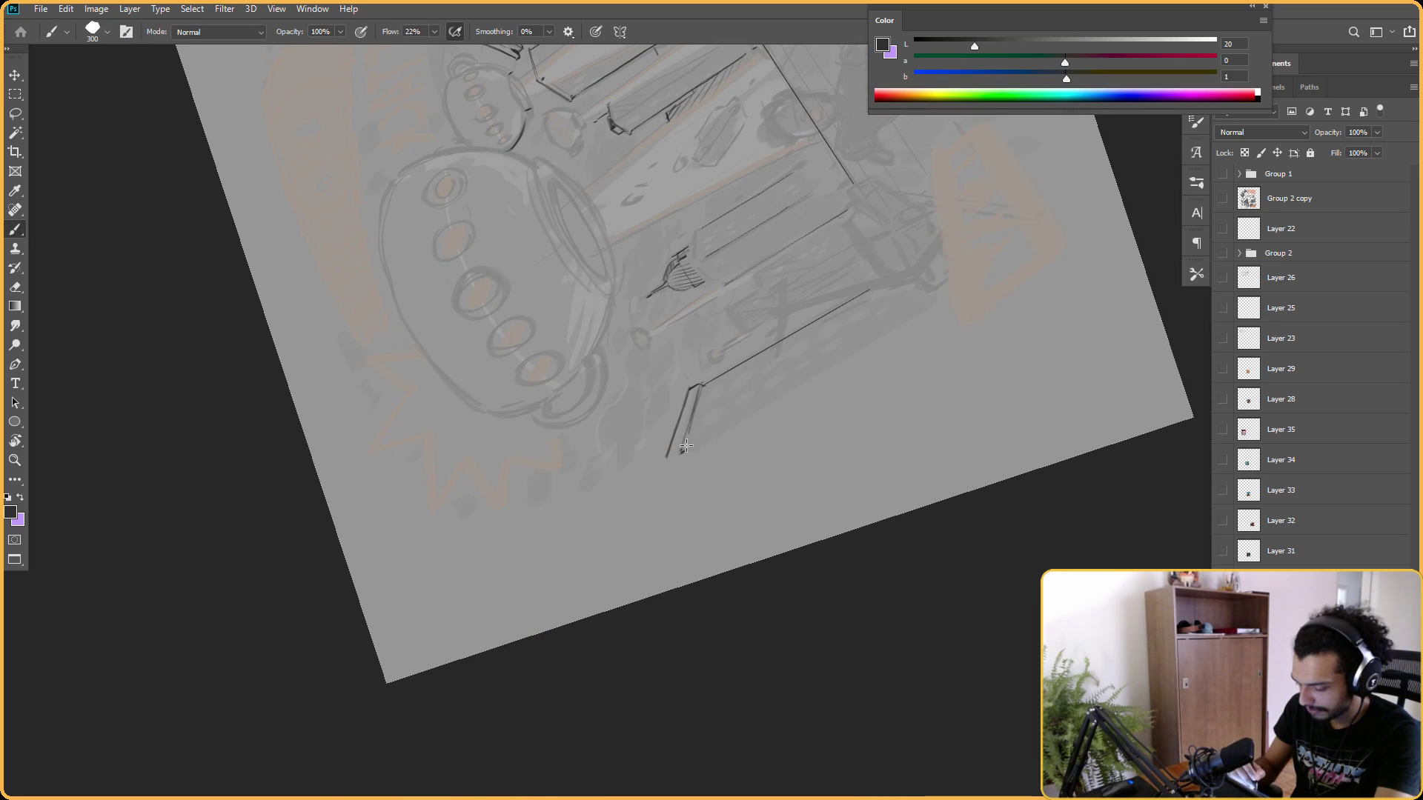
{"action": "key", "text": "r"}
{"action": "key", "text": "Escape"}
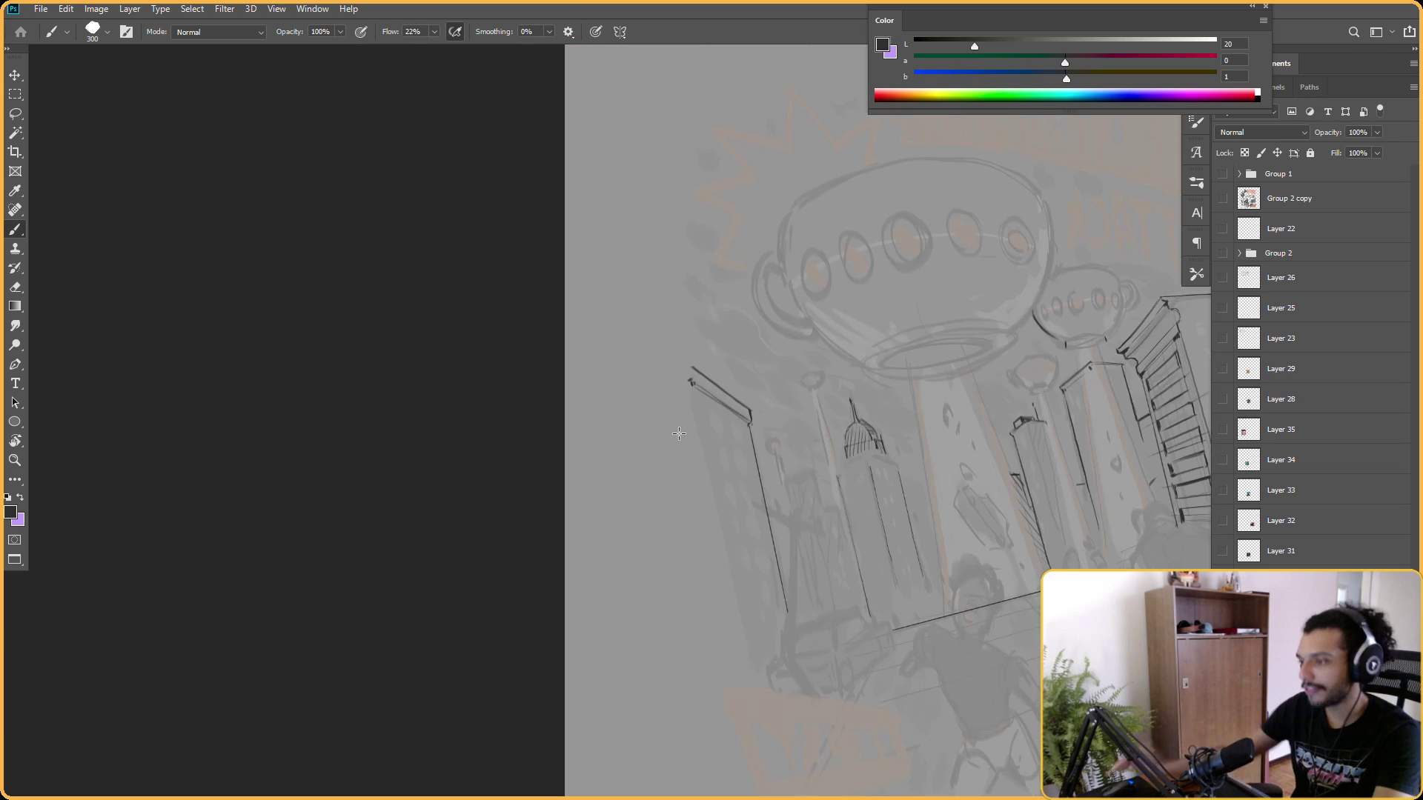